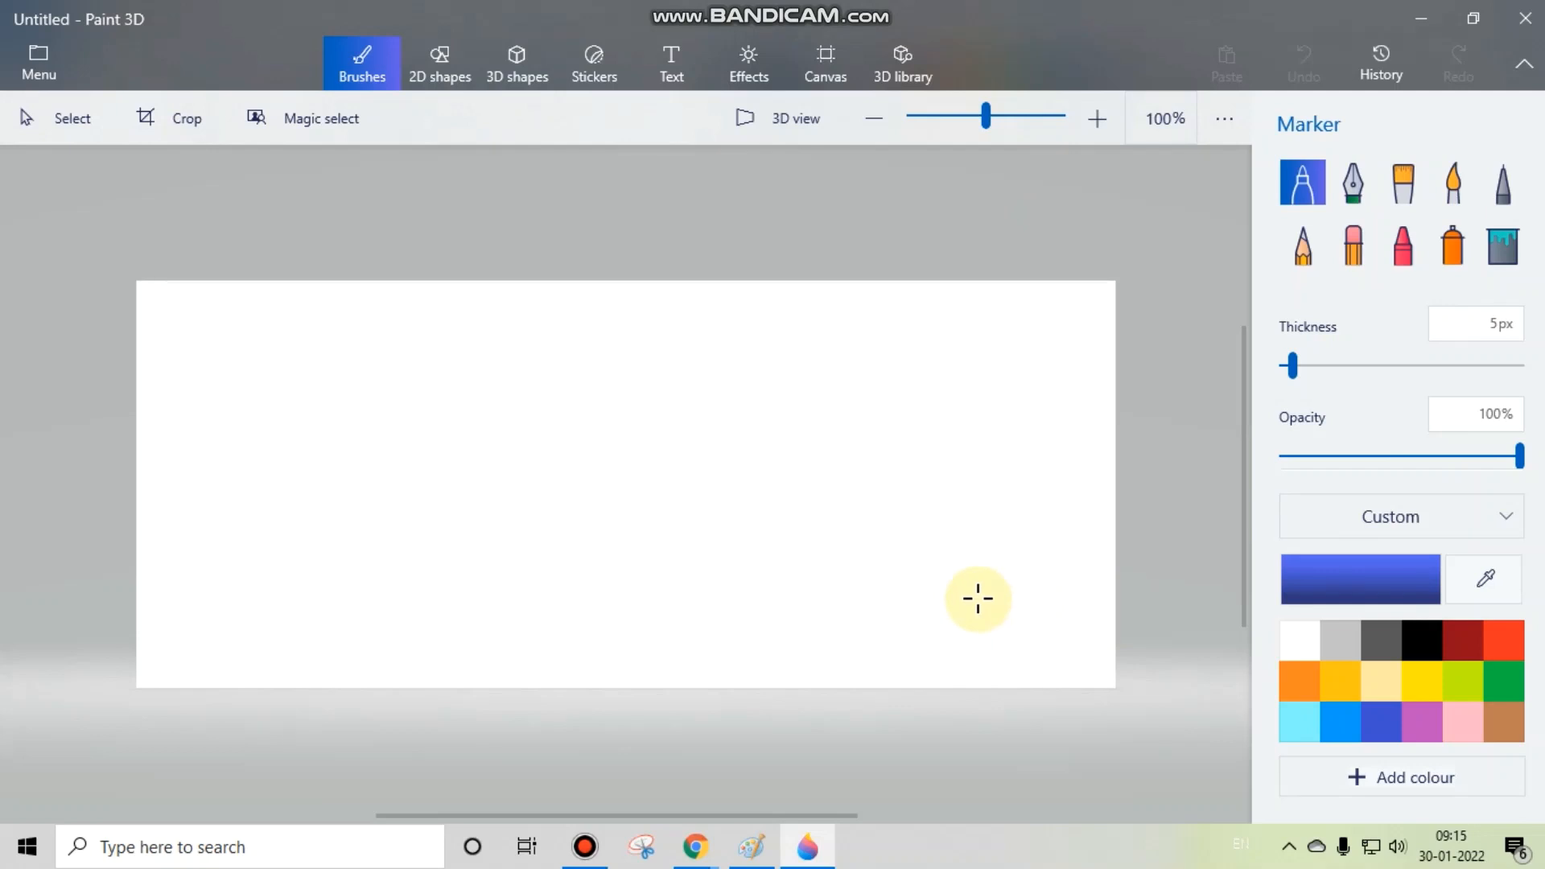
# Step: Switch to Paint and draw two overlapping black-outlined rectangles, the first about 478 × 210 px and a larger one to its lower left
pyautogui.click(751, 845)
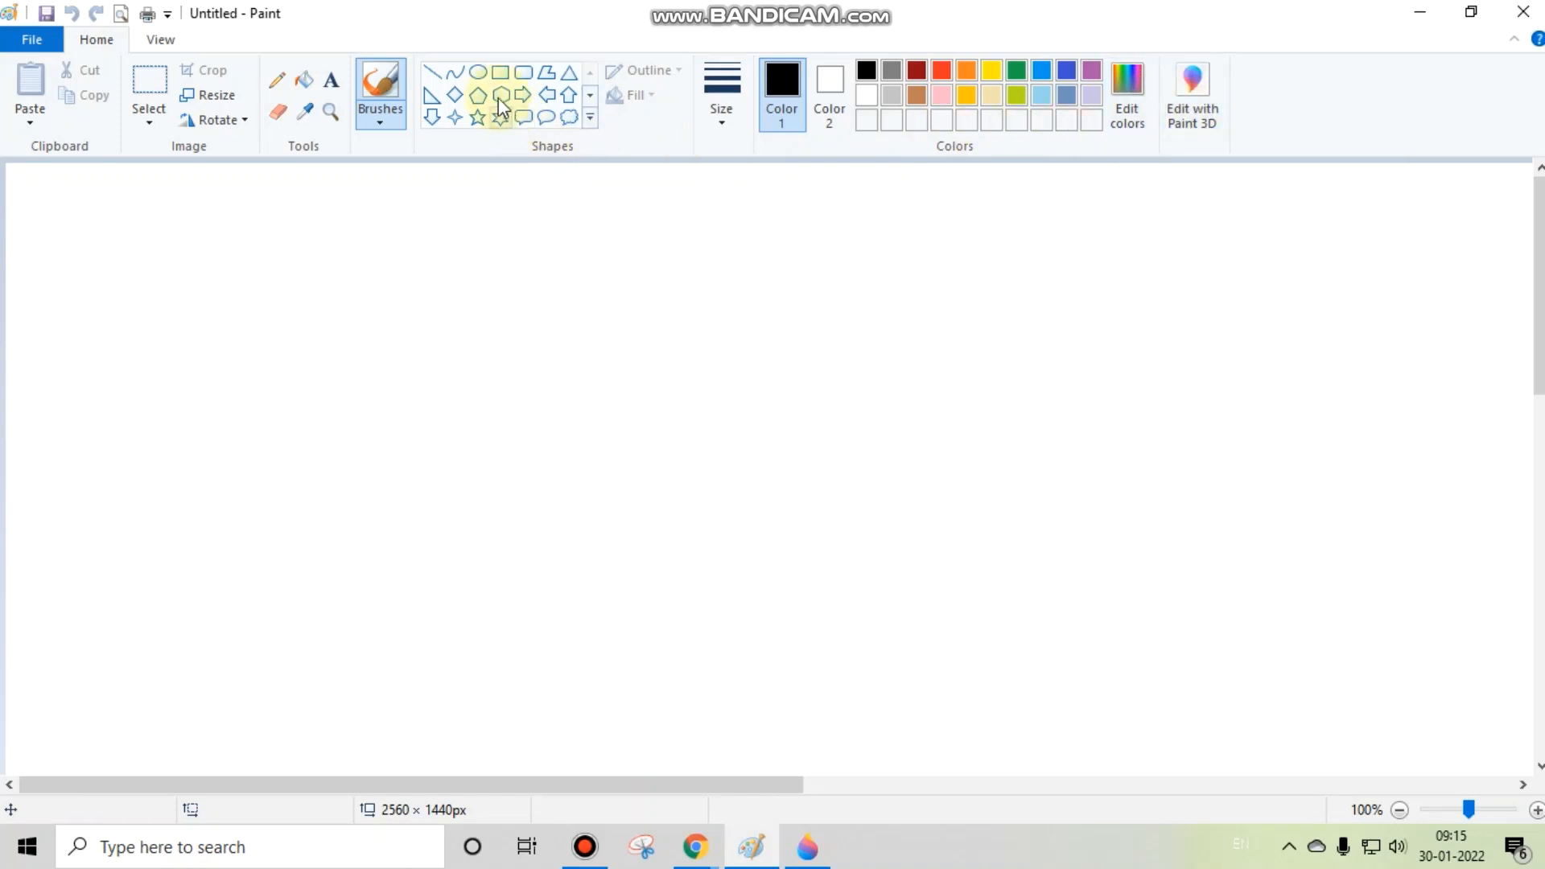
pyautogui.click(503, 72)
pyautogui.moveTo(307, 225); pyautogui.dragTo(852, 464)
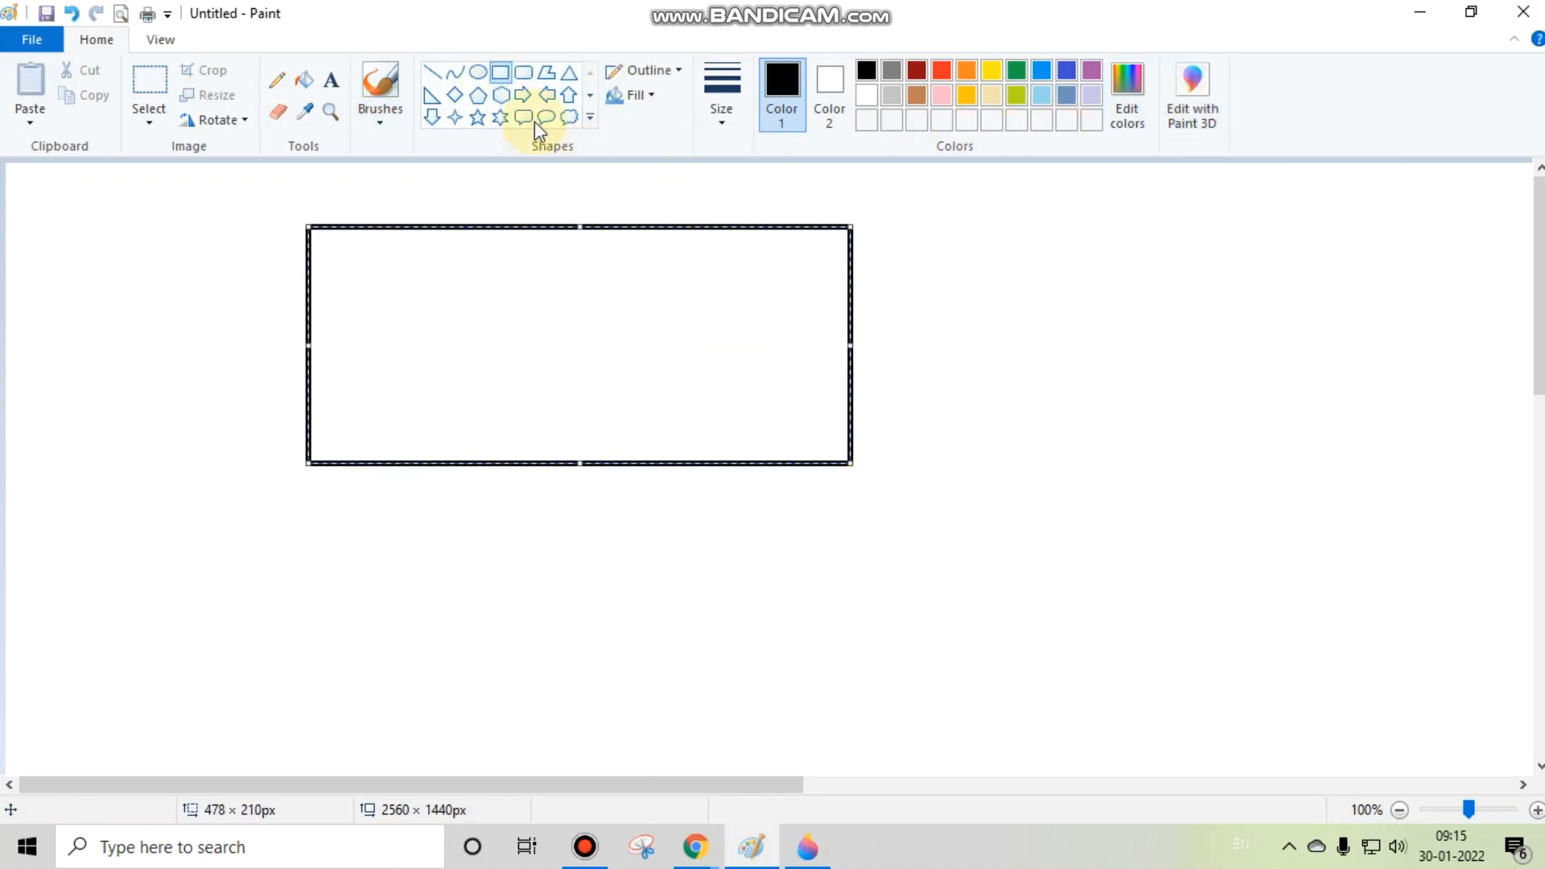
pyautogui.click(190, 369)
pyautogui.moveTo(86, 310)
pyautogui.mouseDown()
pyautogui.moveTo(80, 363)
pyautogui.moveTo(729, 708)
pyautogui.moveTo(717, 690)
pyautogui.mouseUp()
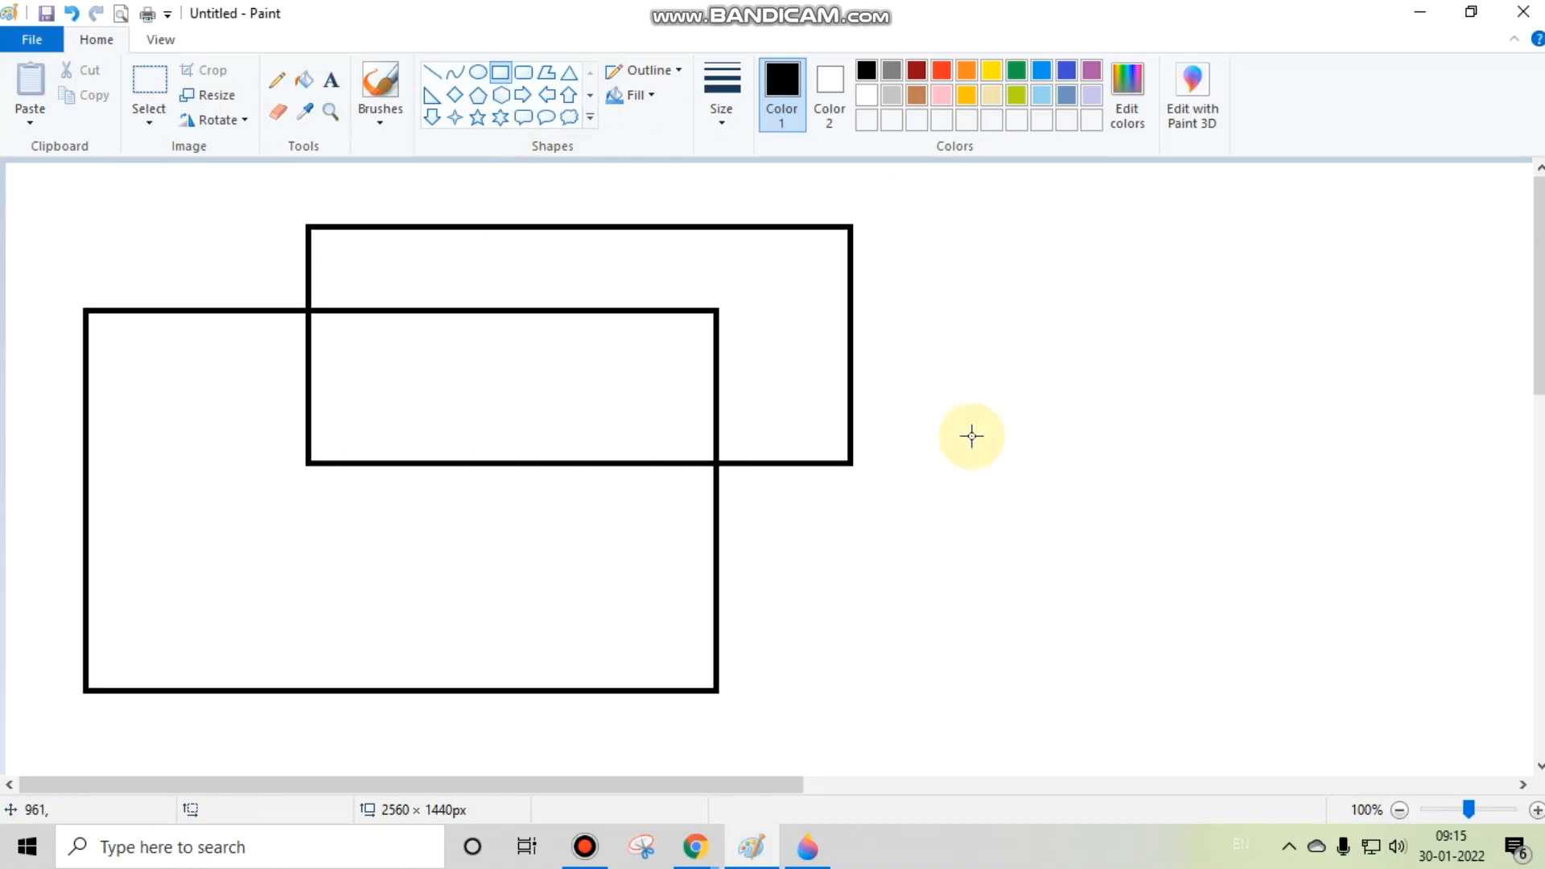
# Step: Fill the larger rectangle's area outside the overlap with black and send the drawing to Paint 3D without saving it
pyautogui.click(310, 83)
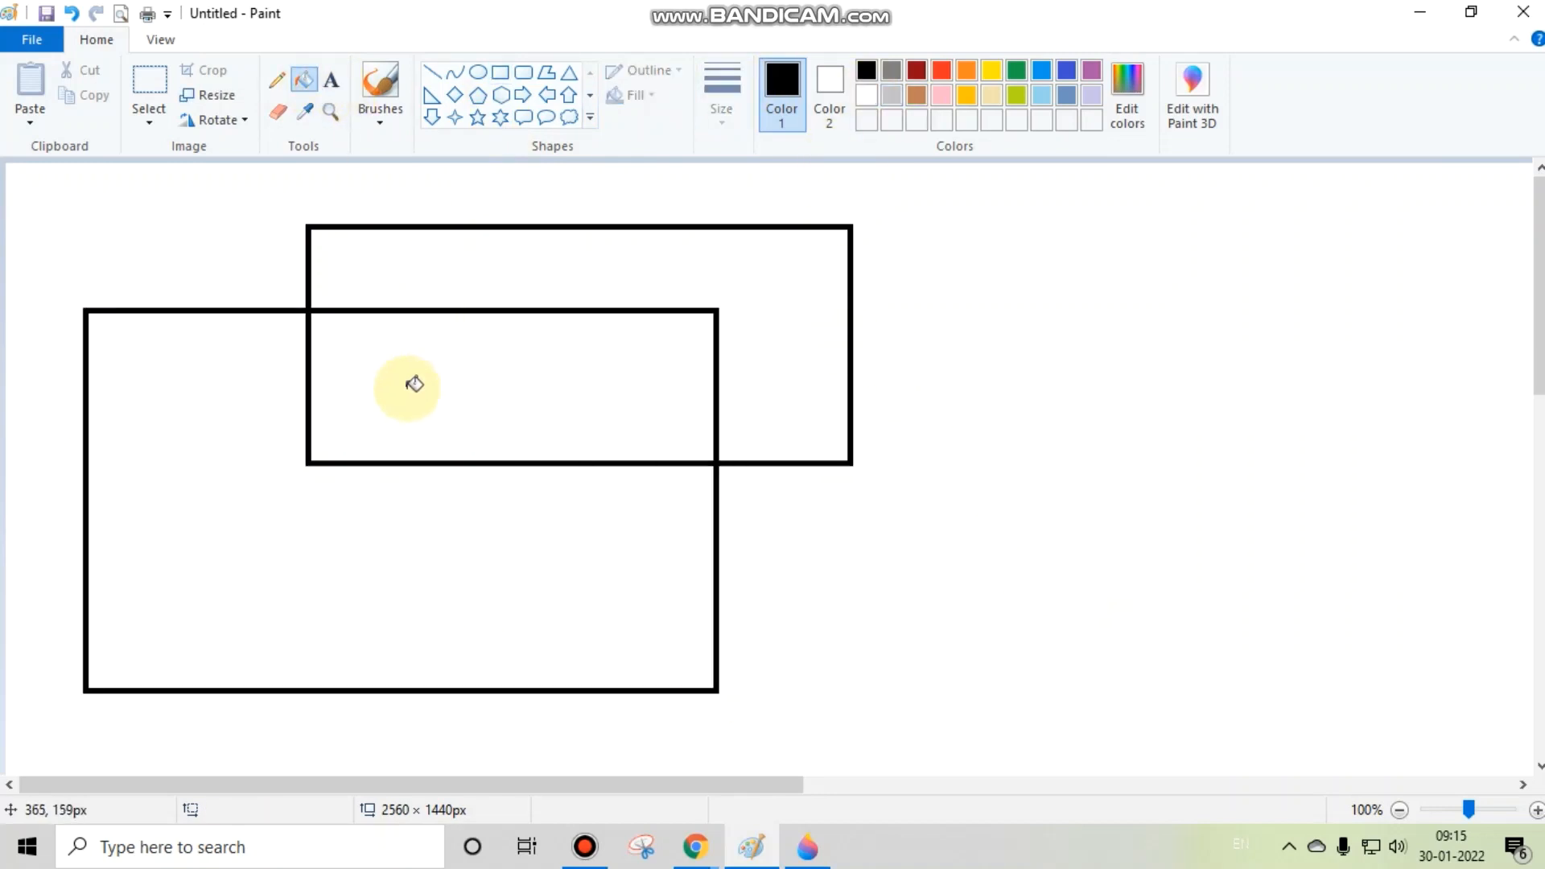
pyautogui.click(376, 521)
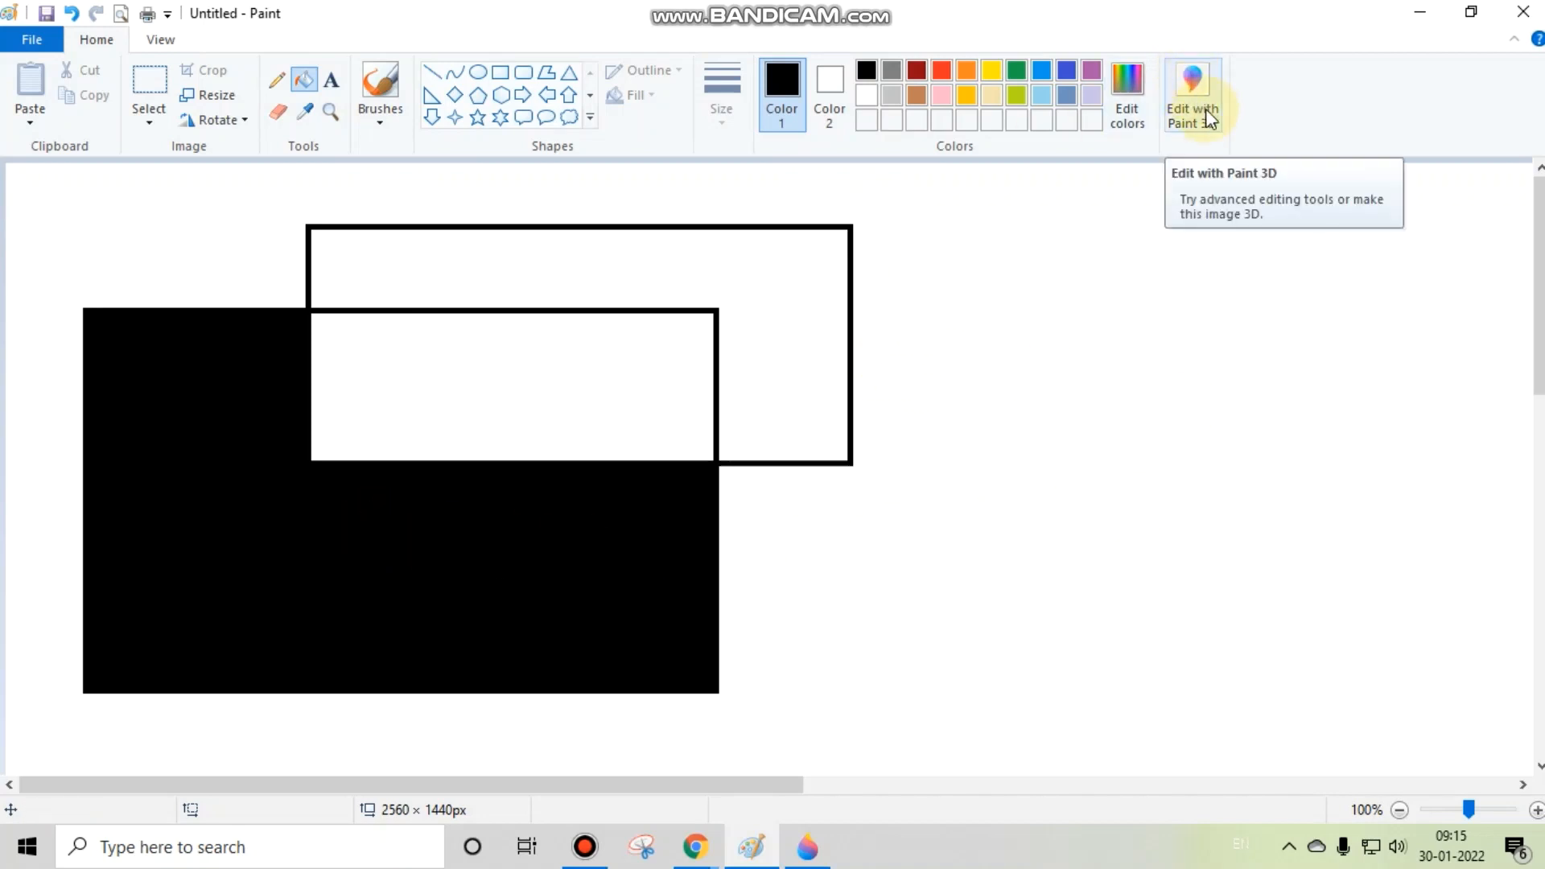
pyautogui.click(1196, 85)
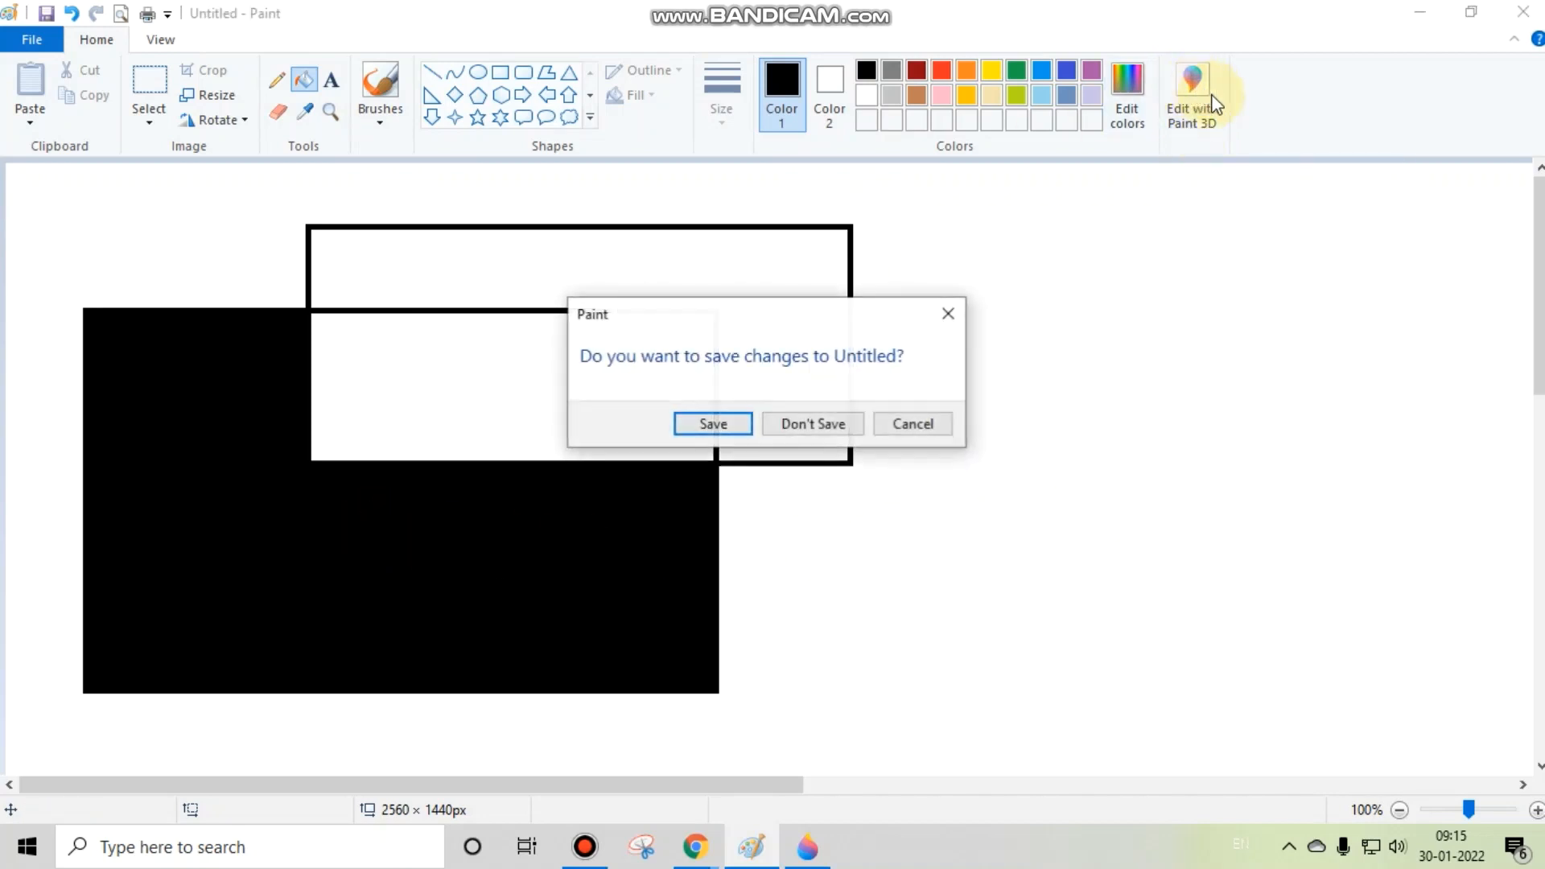
pyautogui.click(825, 432)
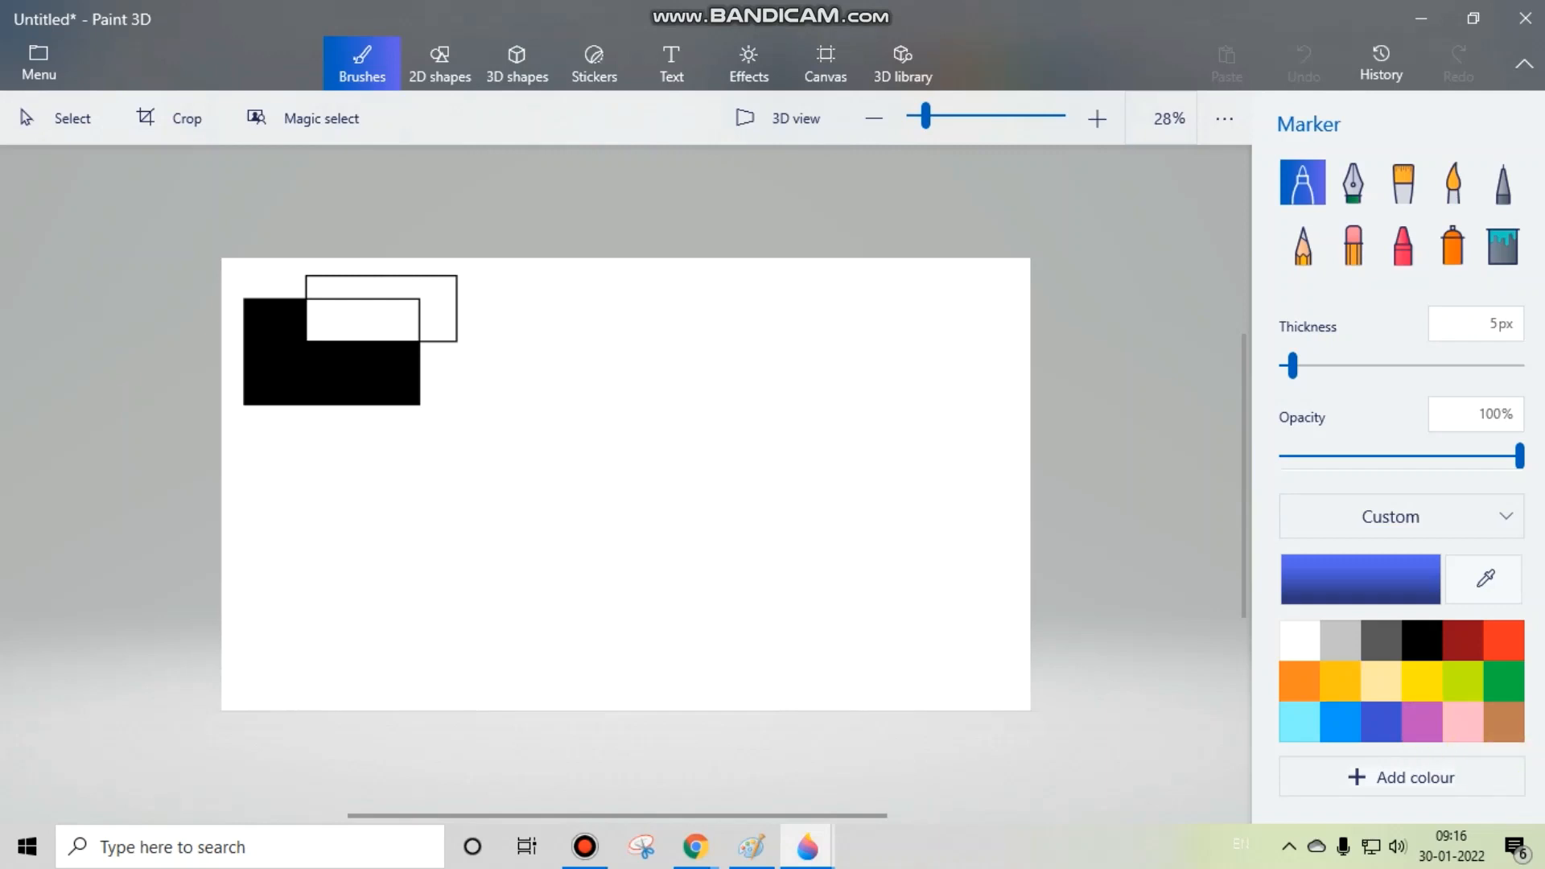
# Step: Go to the desktop and open the first DeosarCourt photo in Paint 3D
pyautogui.click(1543, 853)
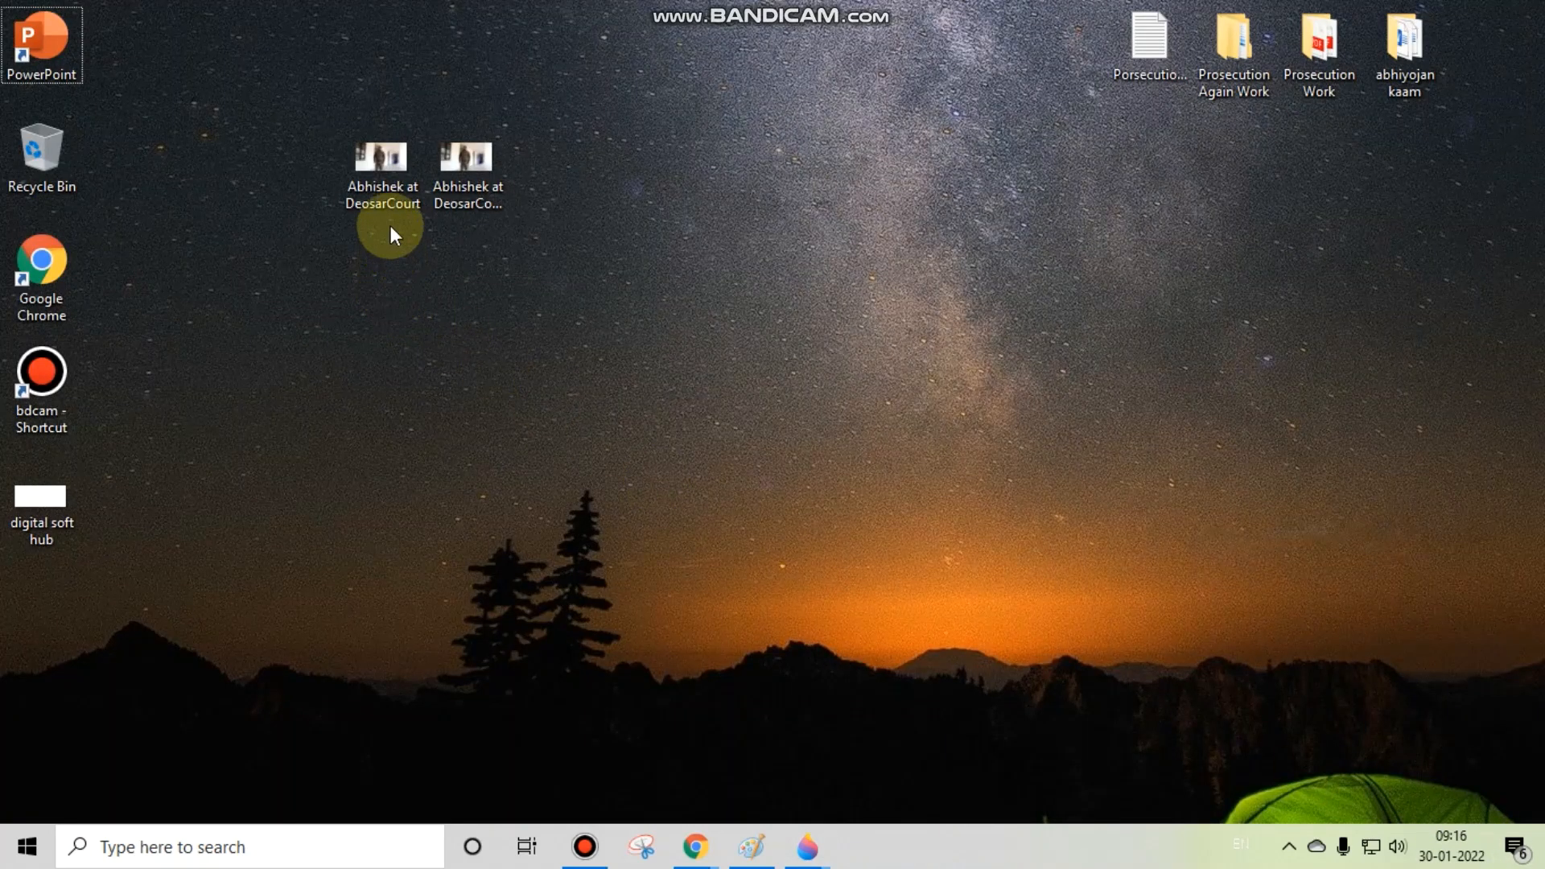
pyautogui.click(392, 158)
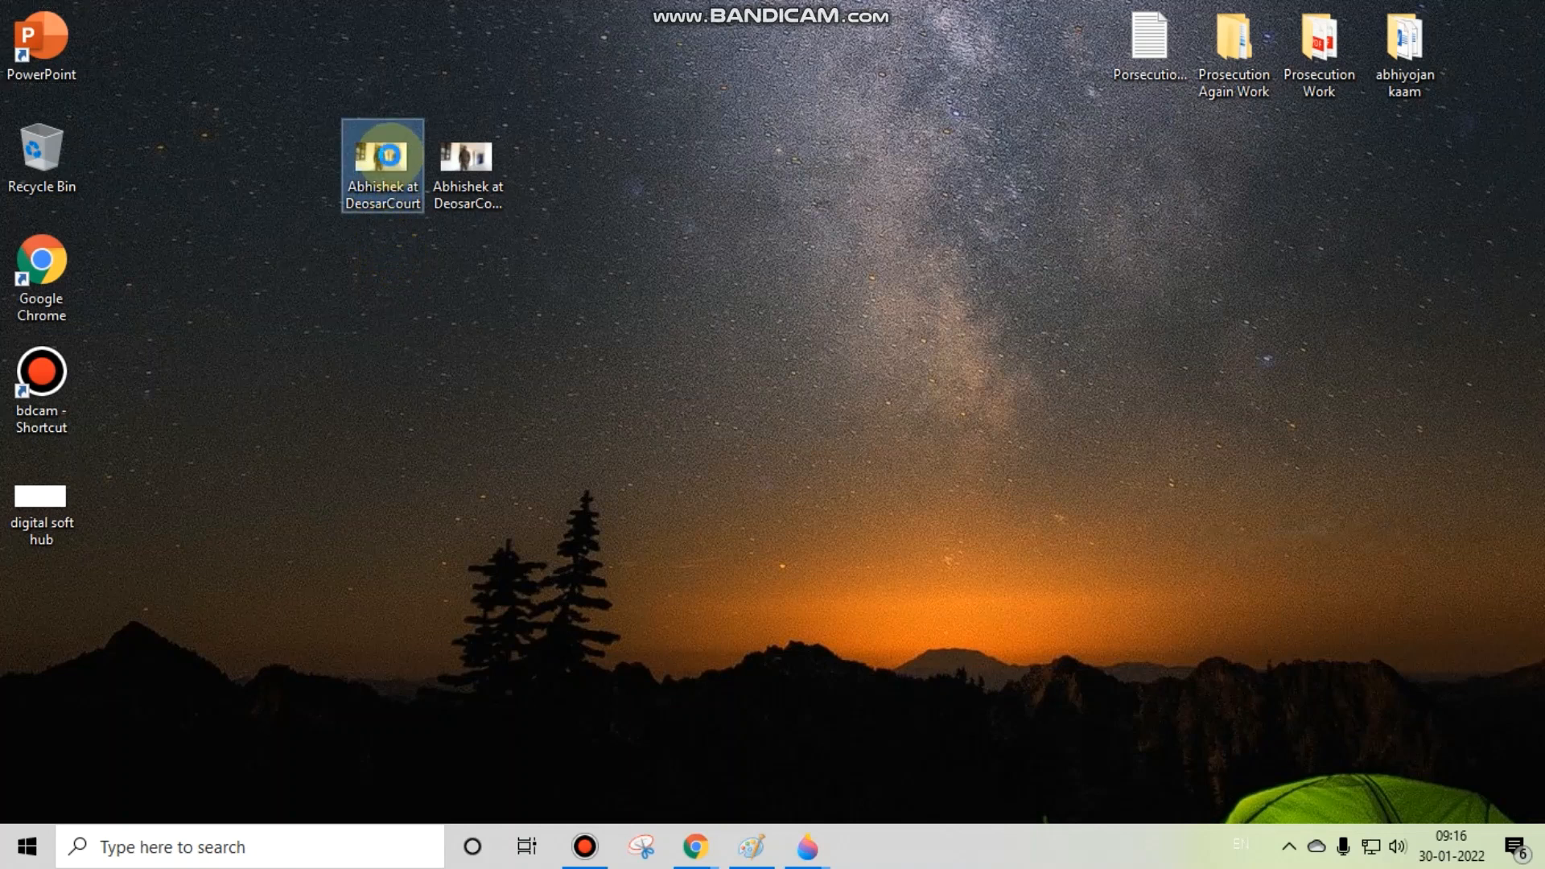
pyautogui.rightClick(390, 159)
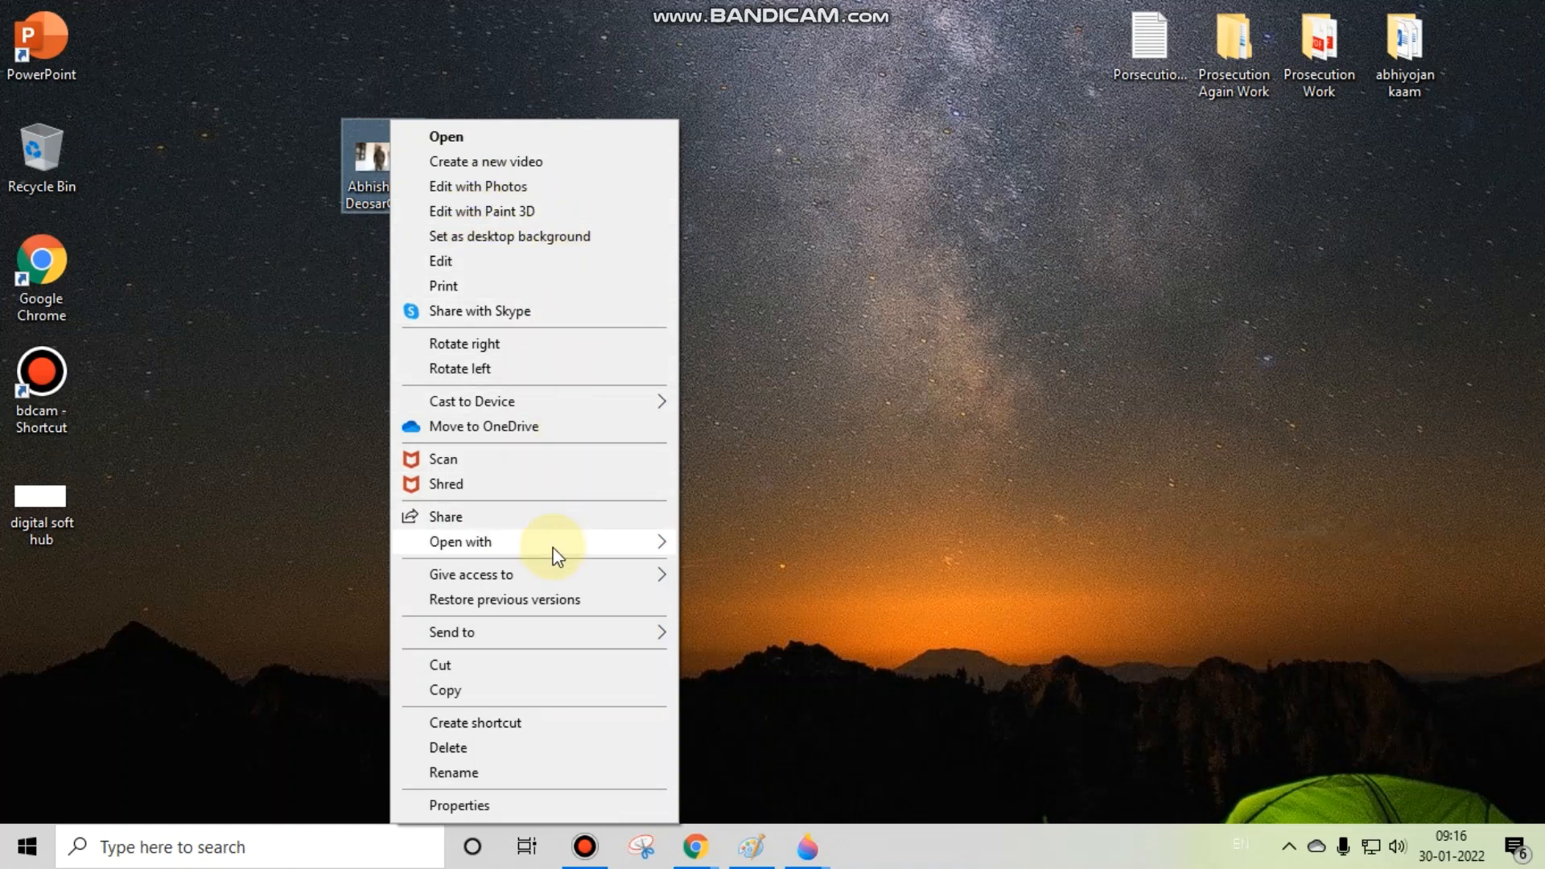
pyautogui.moveTo(557, 554)
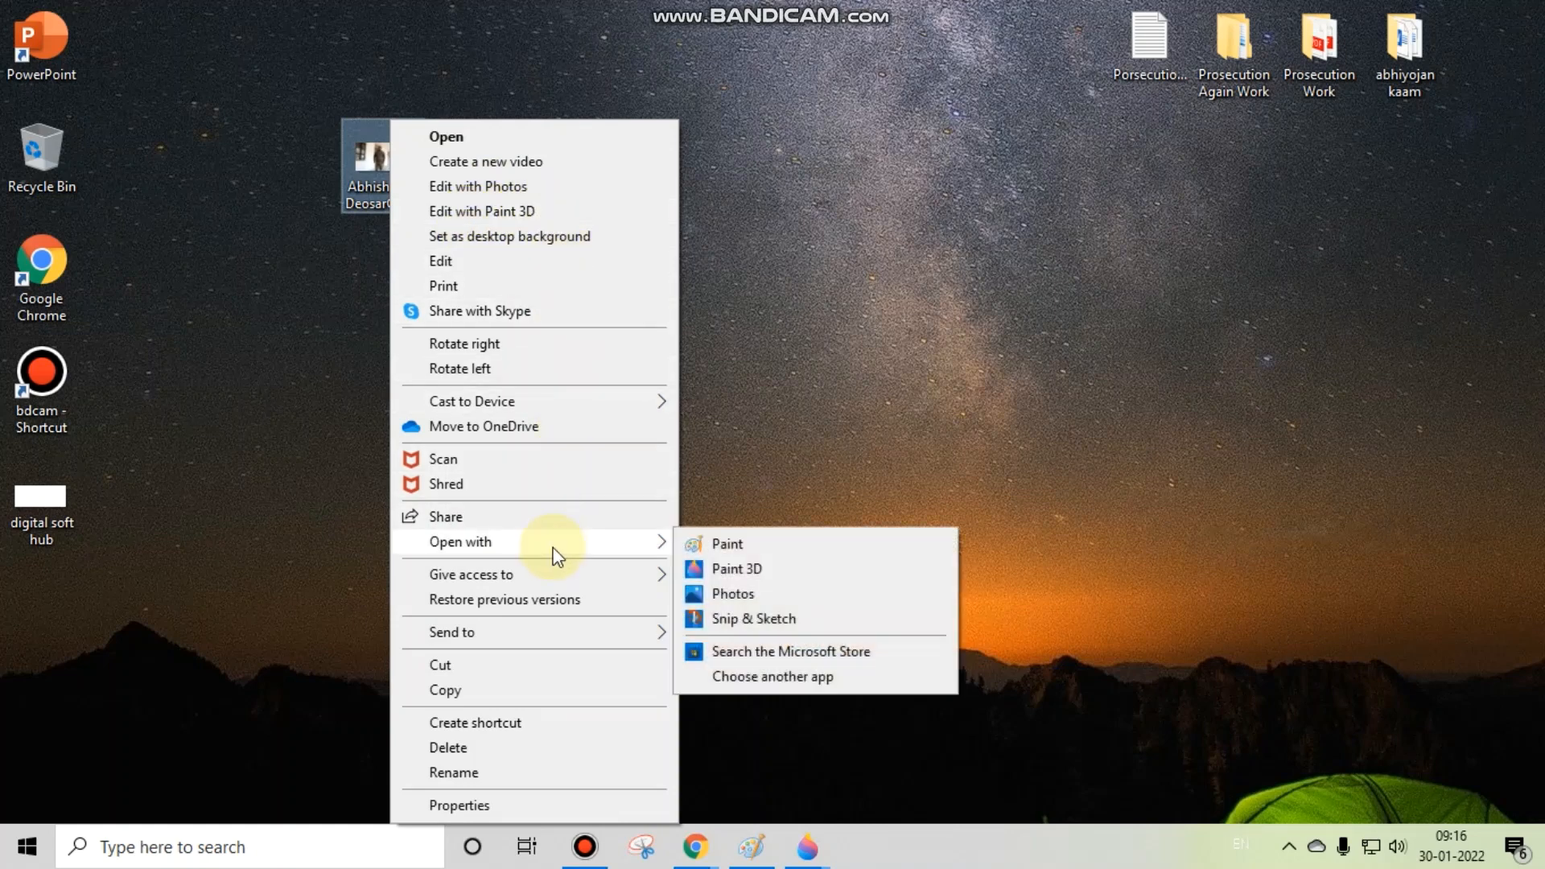
pyautogui.click(756, 568)
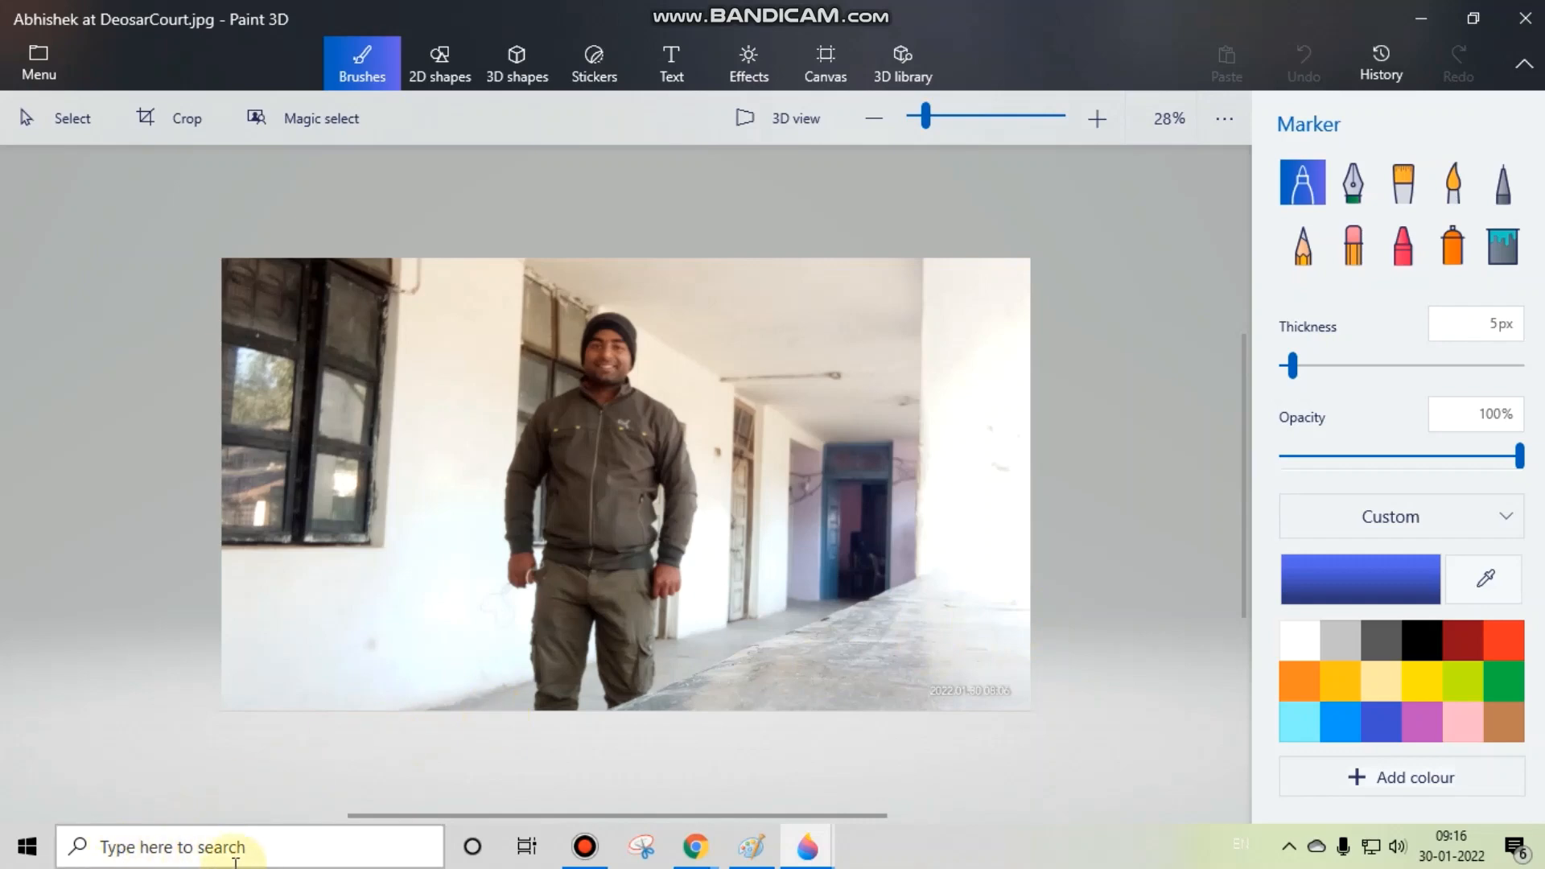
# Step: Search Windows for "paint" and return to the desktop
pyautogui.press('super')
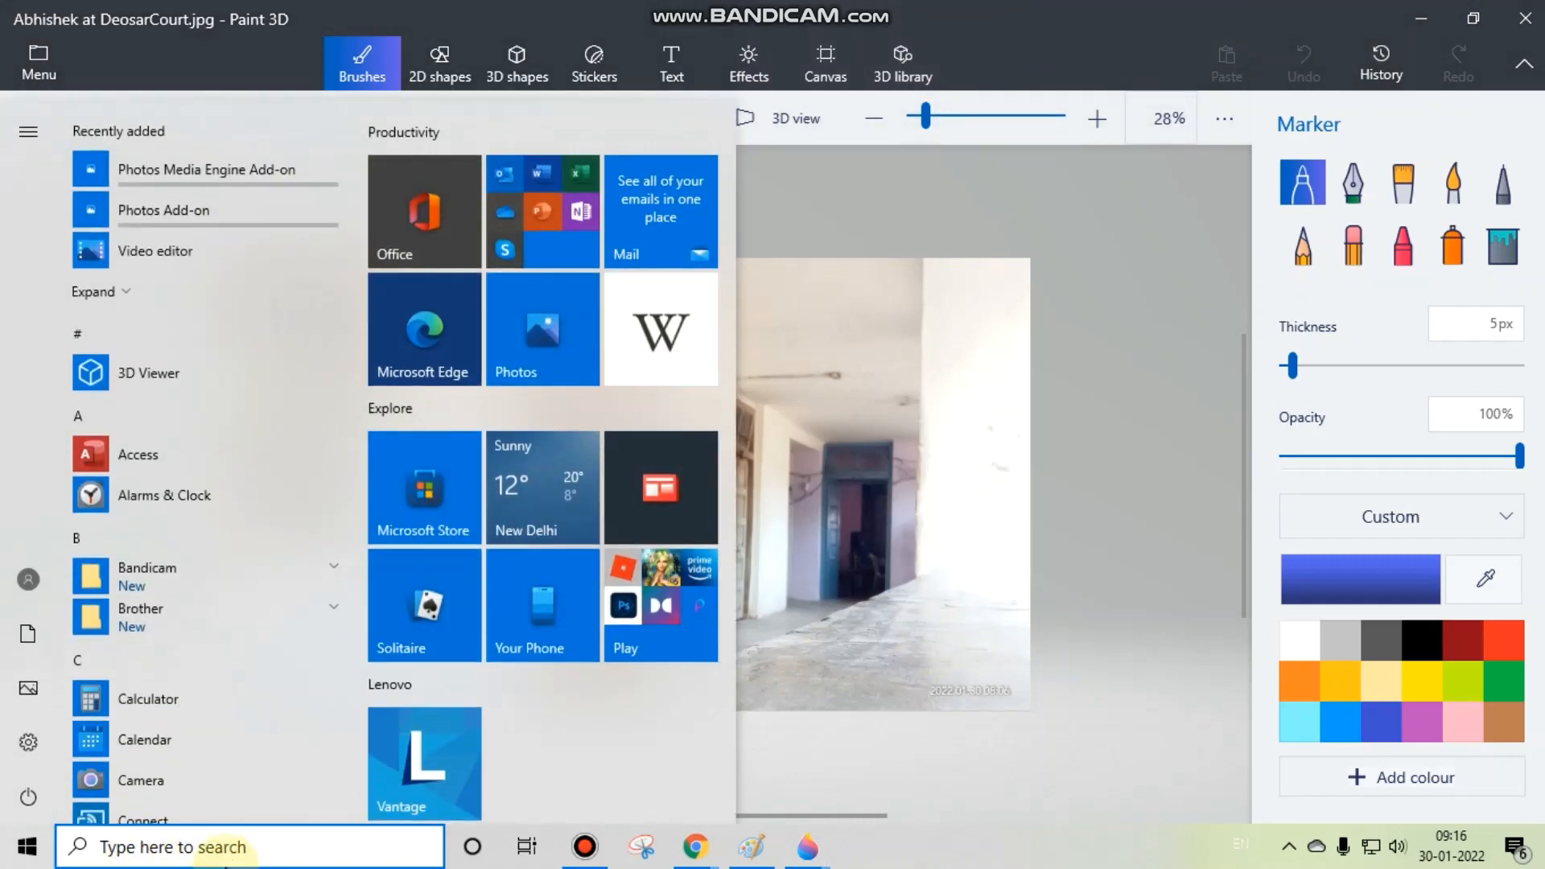
pyautogui.write('paint')
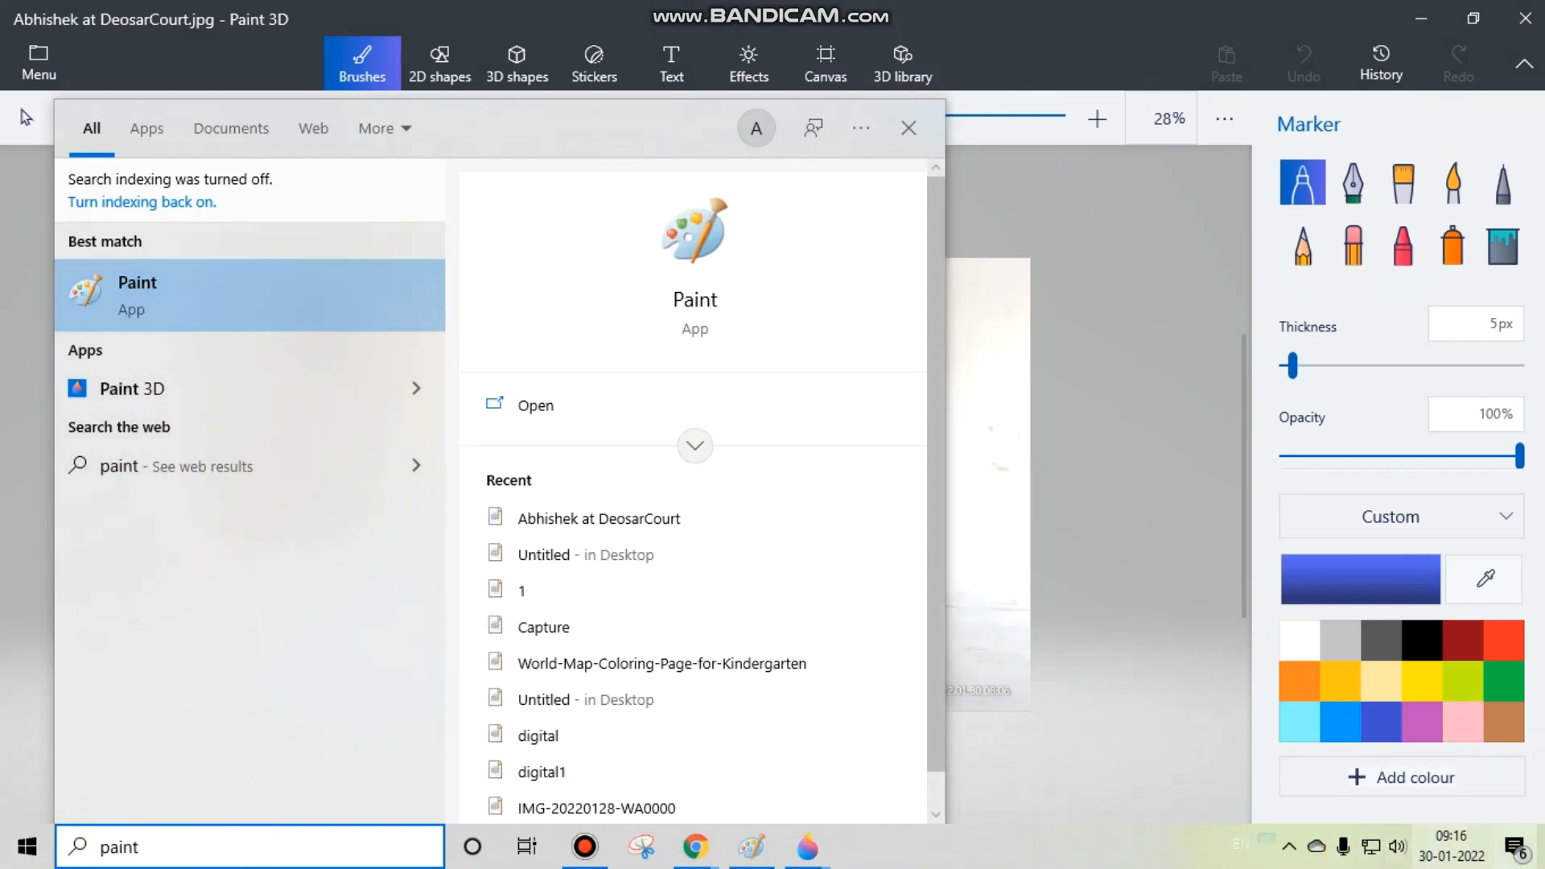
pyautogui.click(1544, 855)
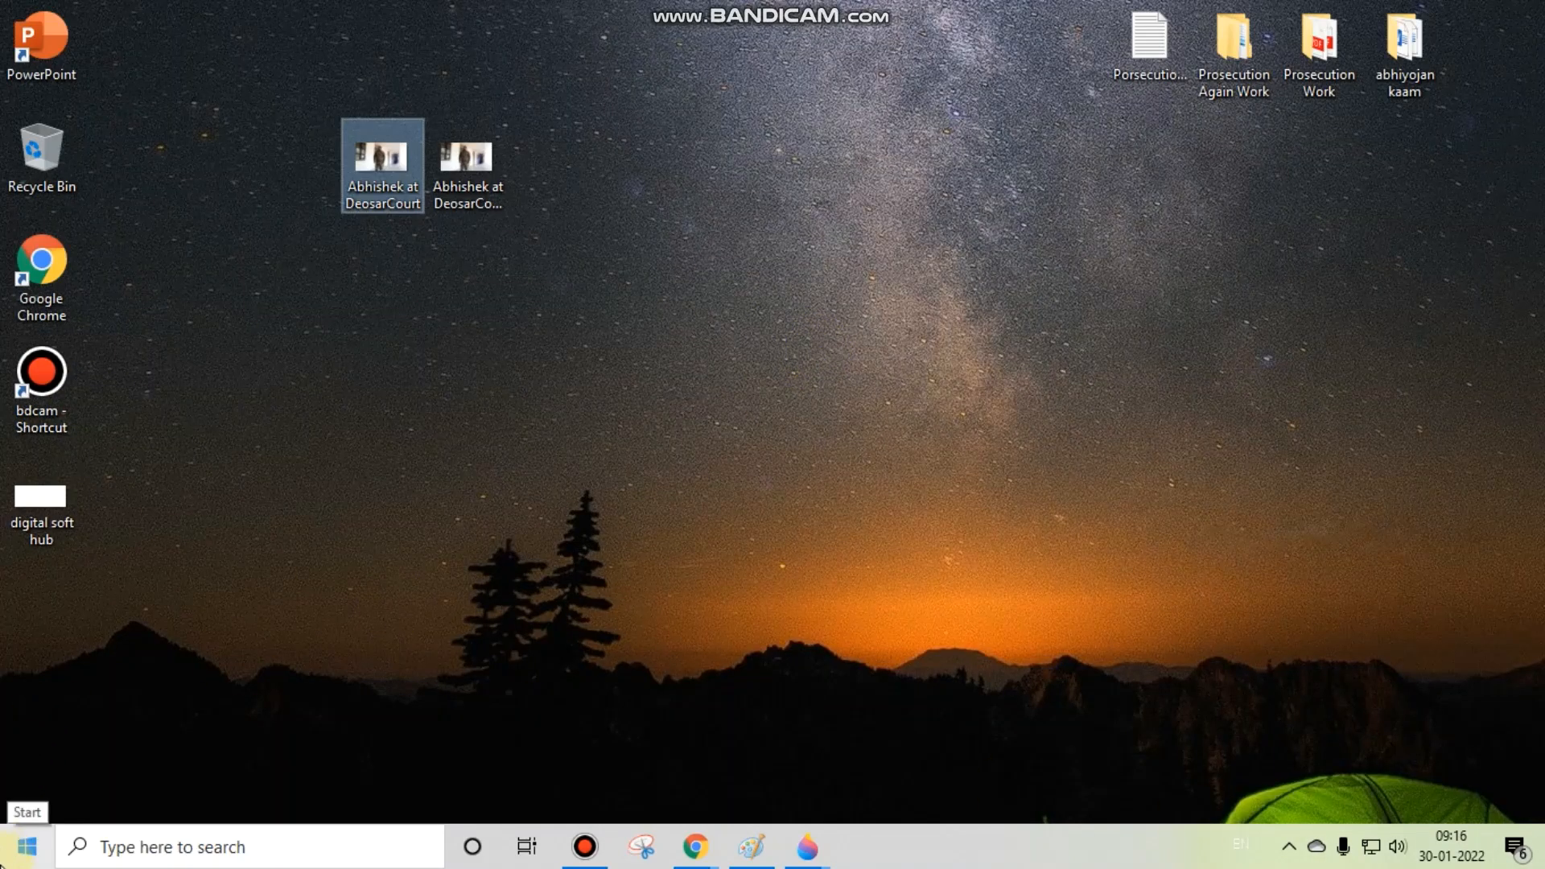
# Step: Launch Paint 3D from the P section of the Windows app list
pyautogui.click(27, 845)
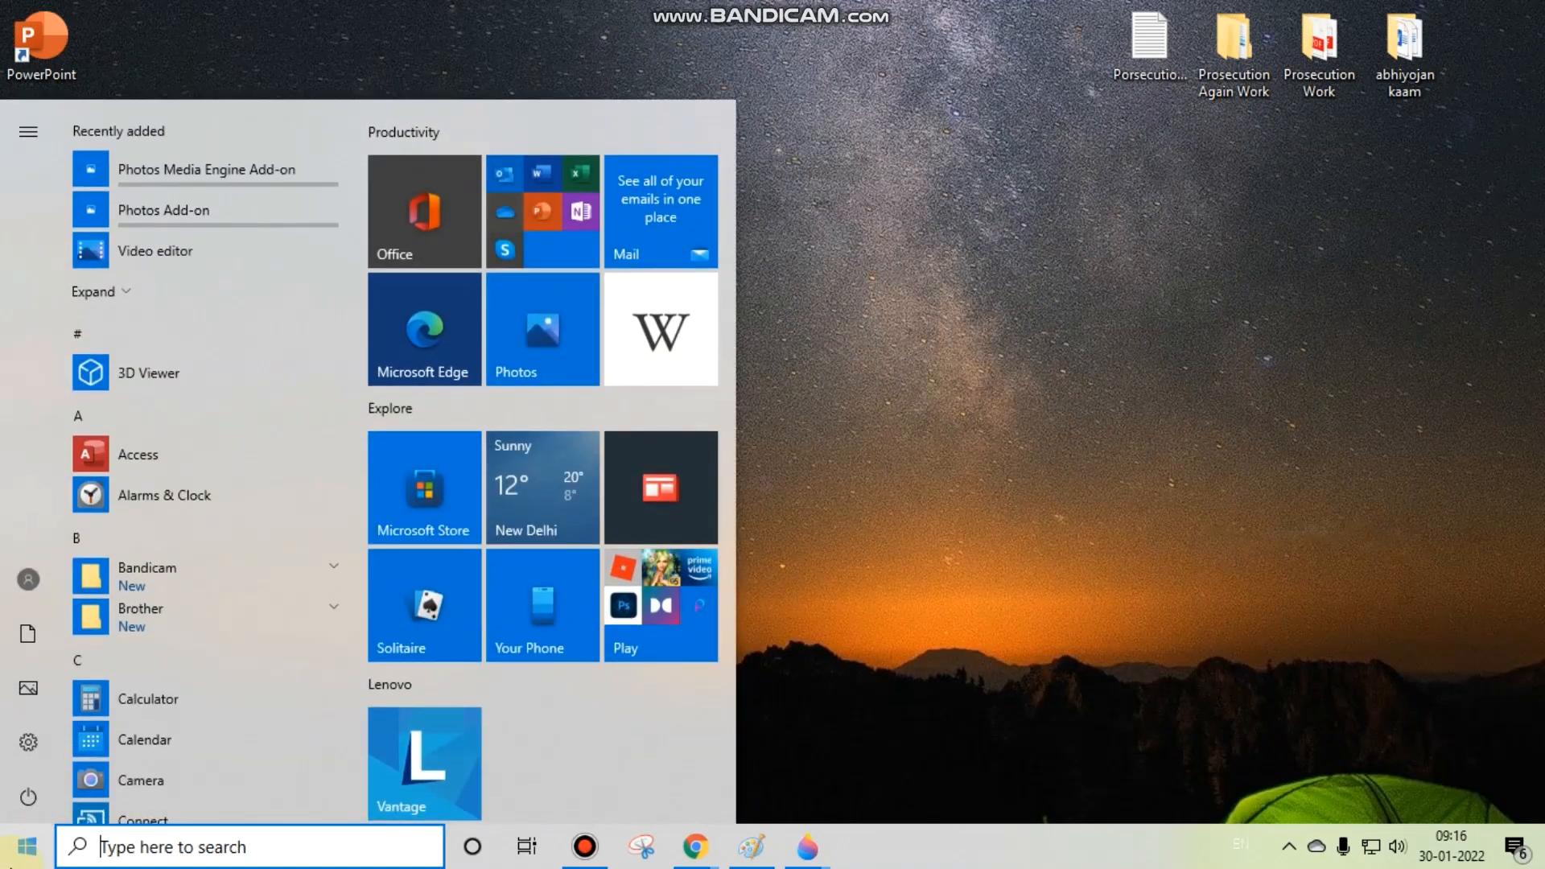
pyautogui.scroll(-10, 153, 315)
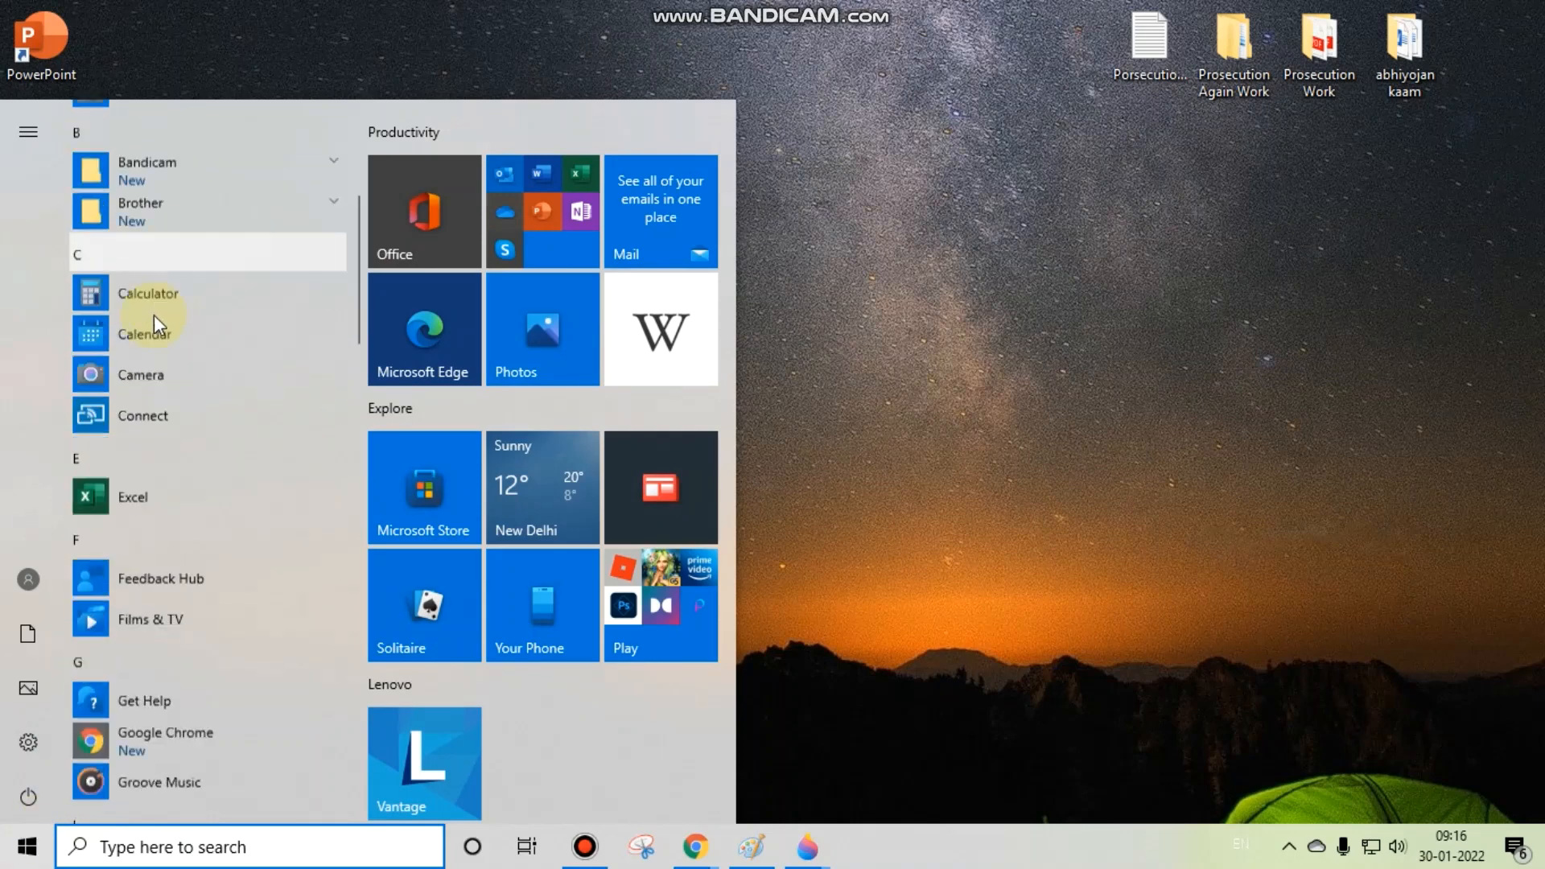
pyautogui.scroll(-7, 145, 342)
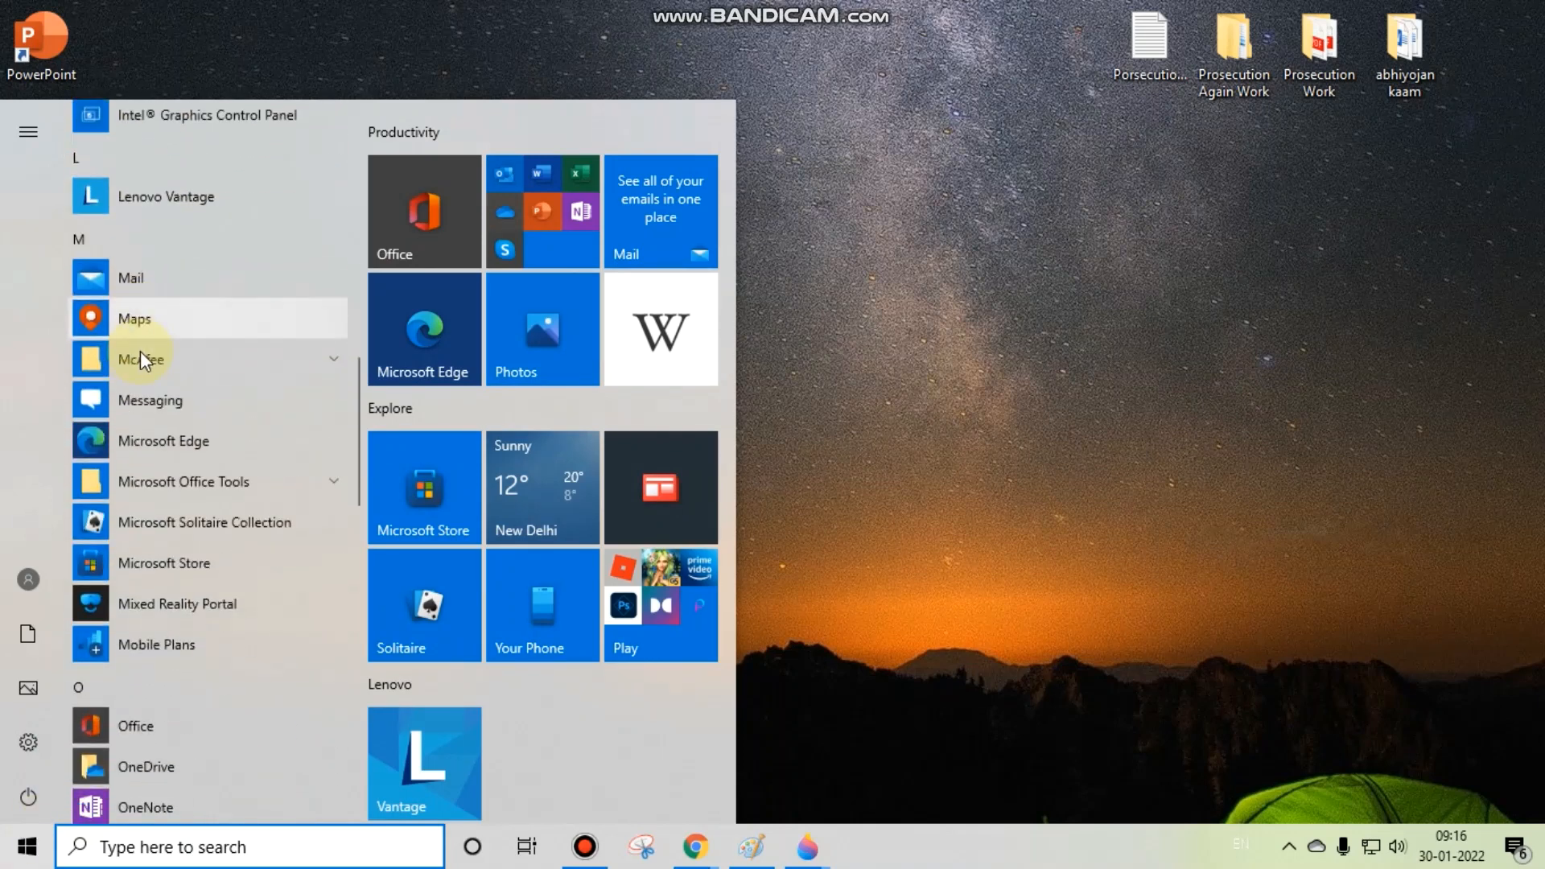
pyautogui.scroll(-1, 132, 370)
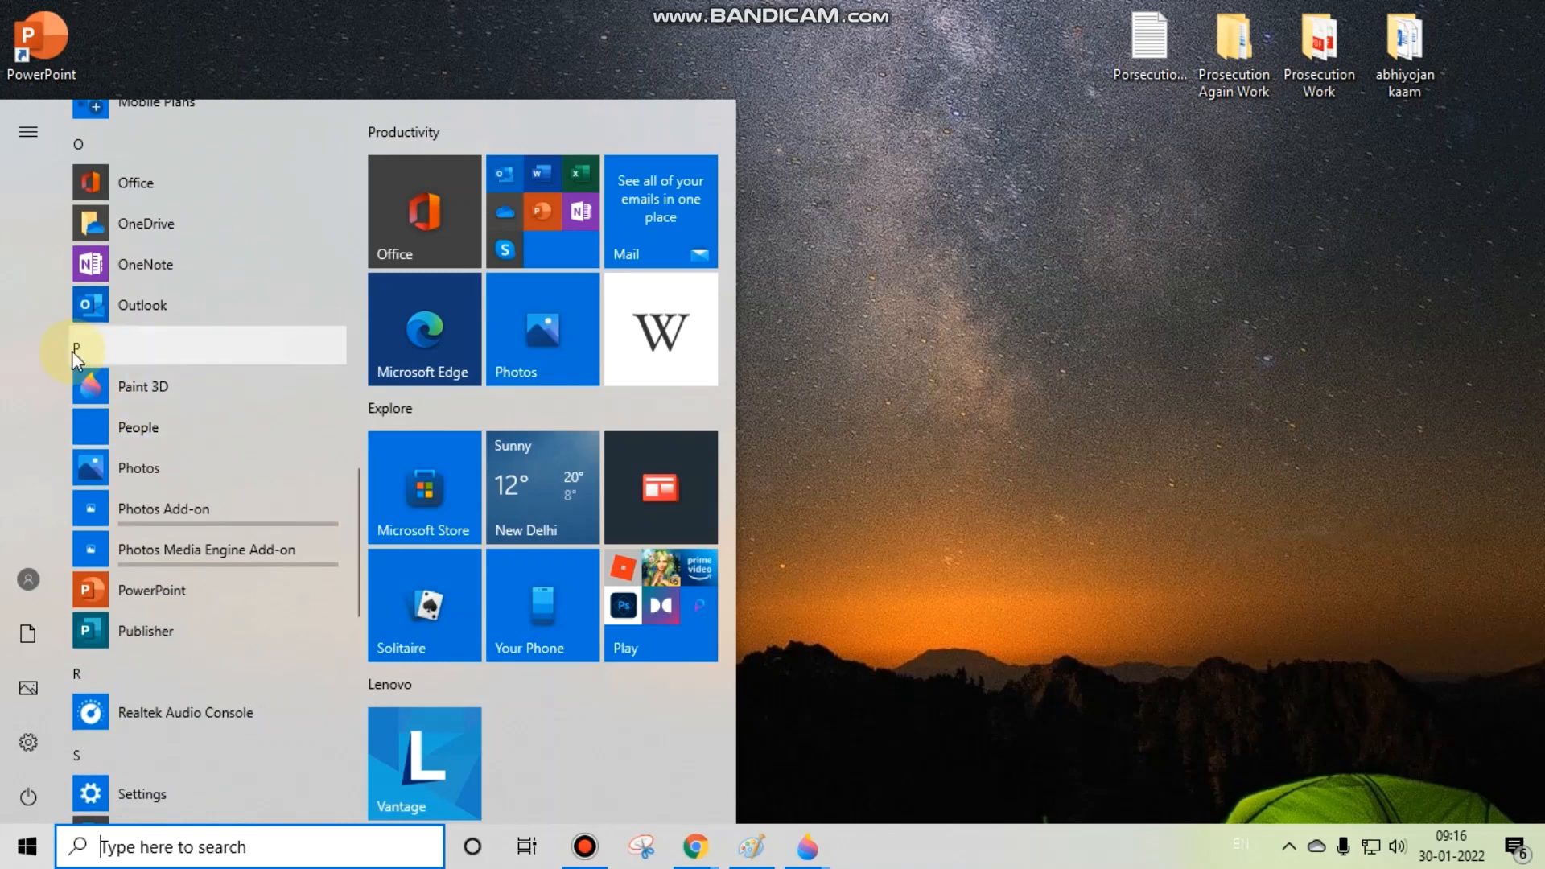
pyautogui.click(172, 383)
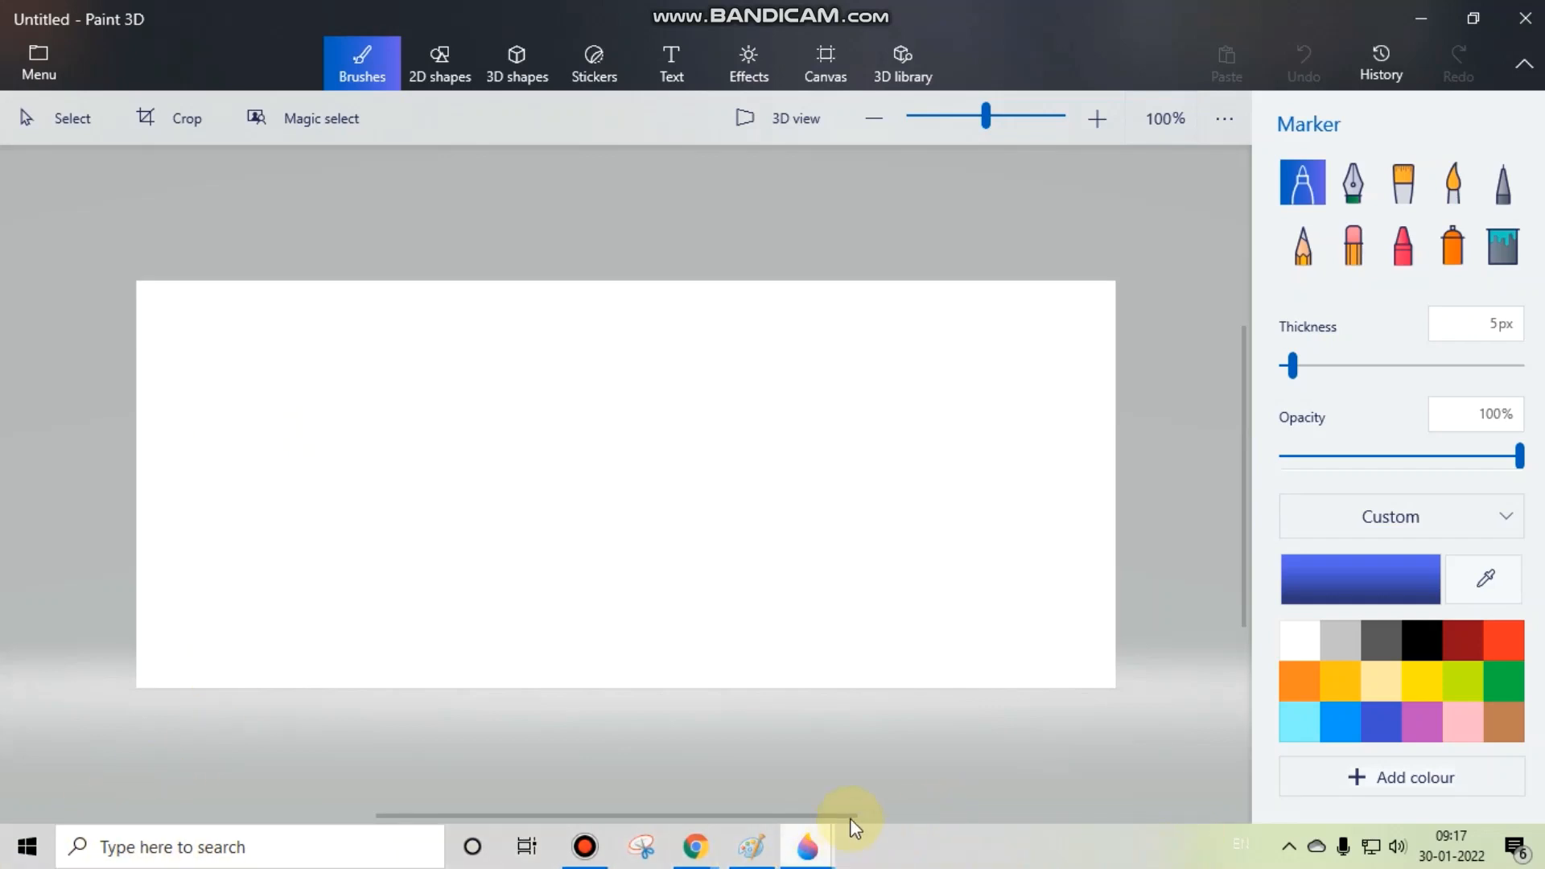
# Step: Minimise the current Paint 3D window and bring up the first blank Untitled Paint 3D window
pyautogui.moveTo(805, 844)
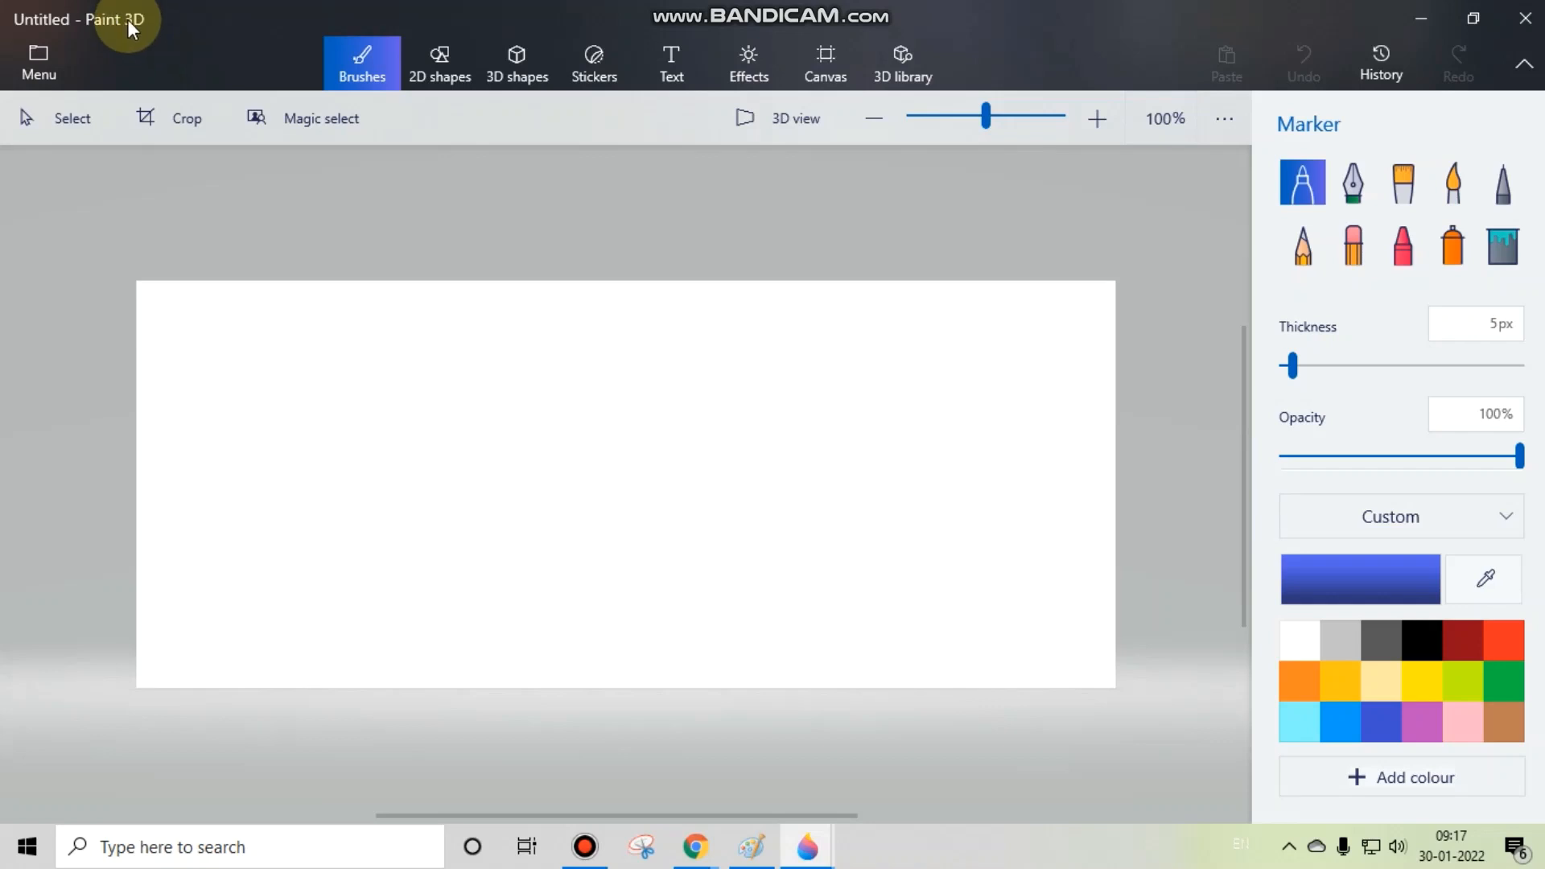
pyautogui.click(1419, 9)
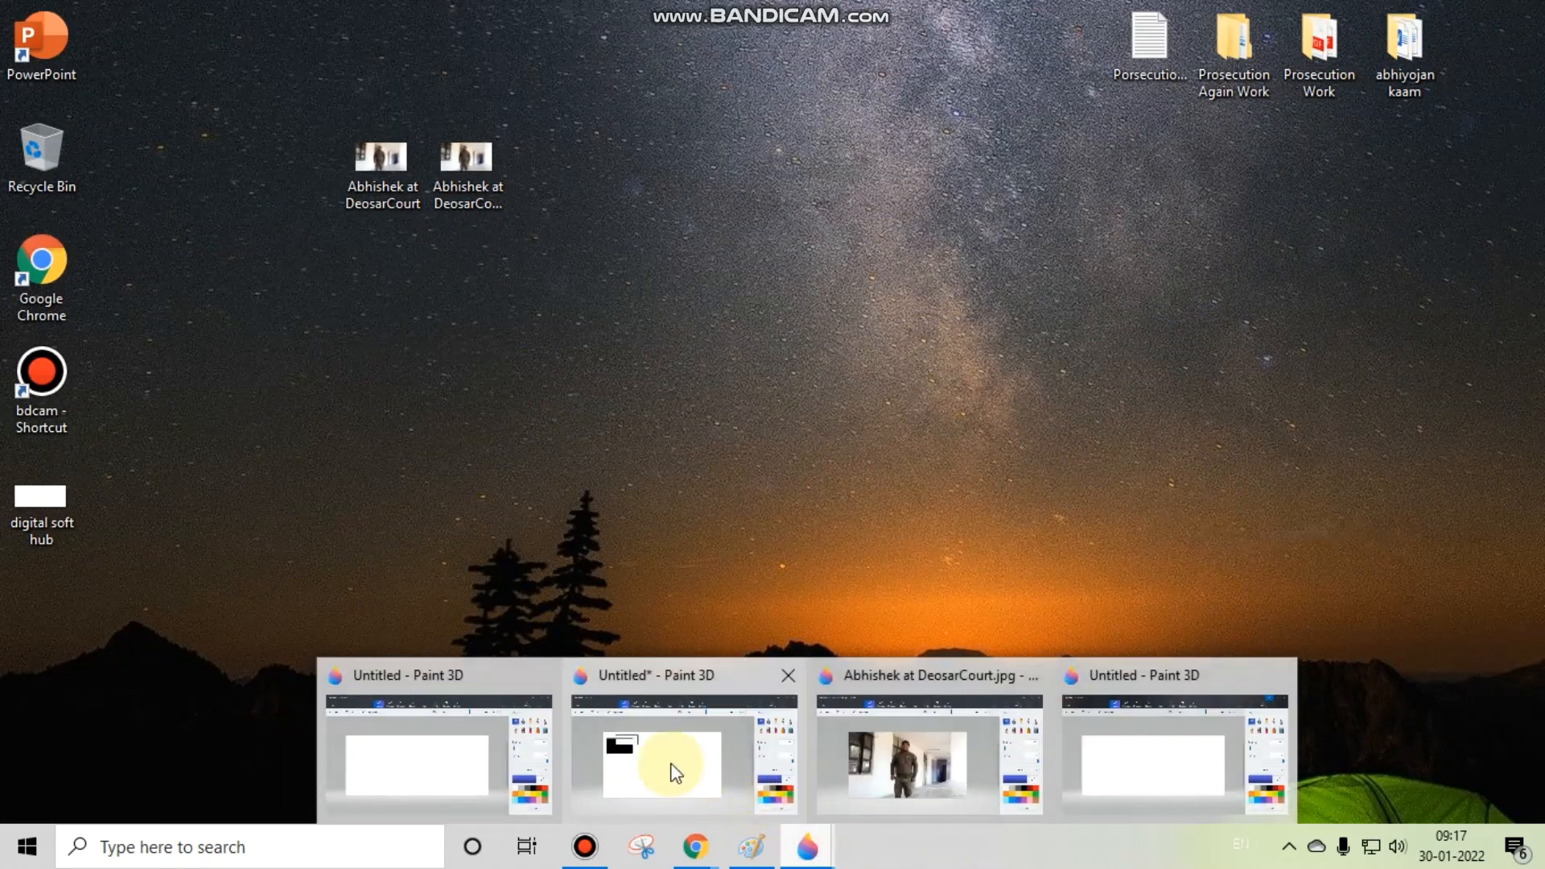
pyautogui.click(493, 735)
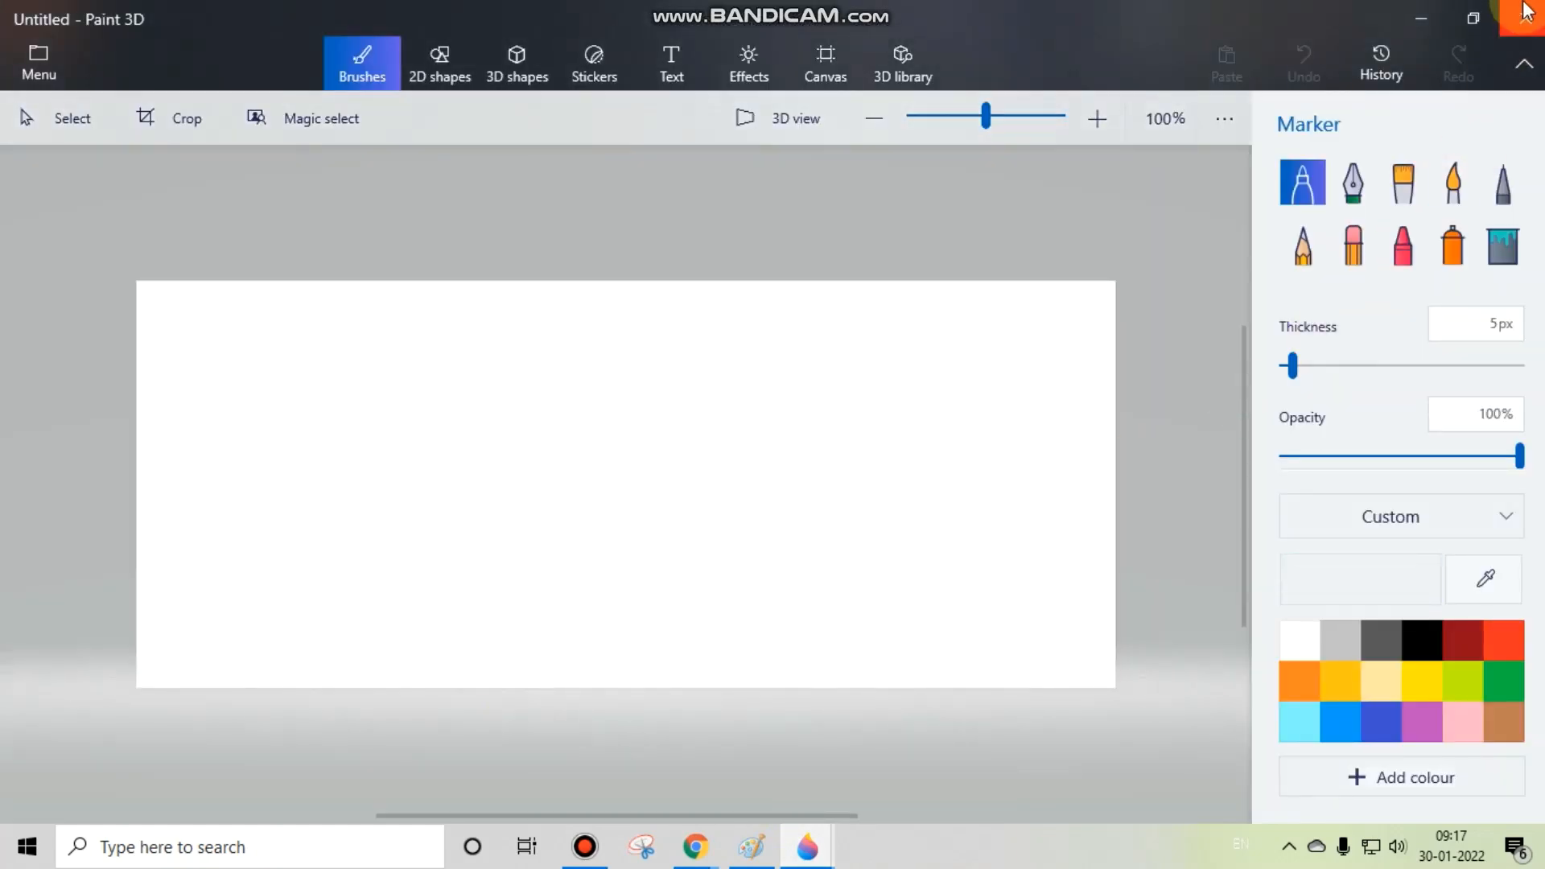
# Step: Reduce the window to floating size, move it around the desktop, widen it on its left edge and maximise it again
pyautogui.click(1473, 17)
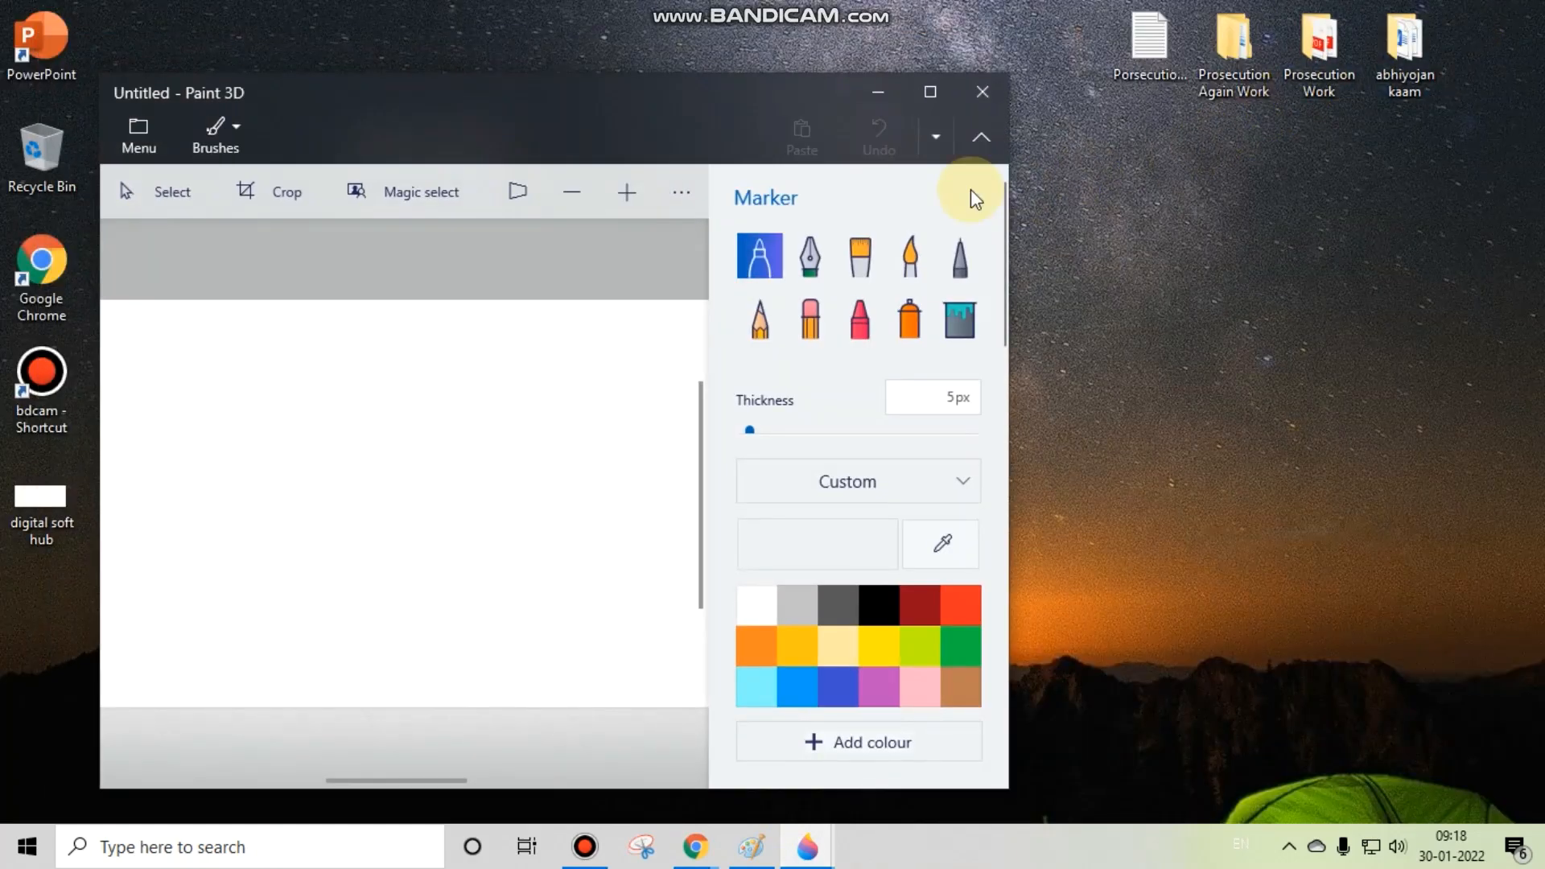
pyautogui.click(930, 92)
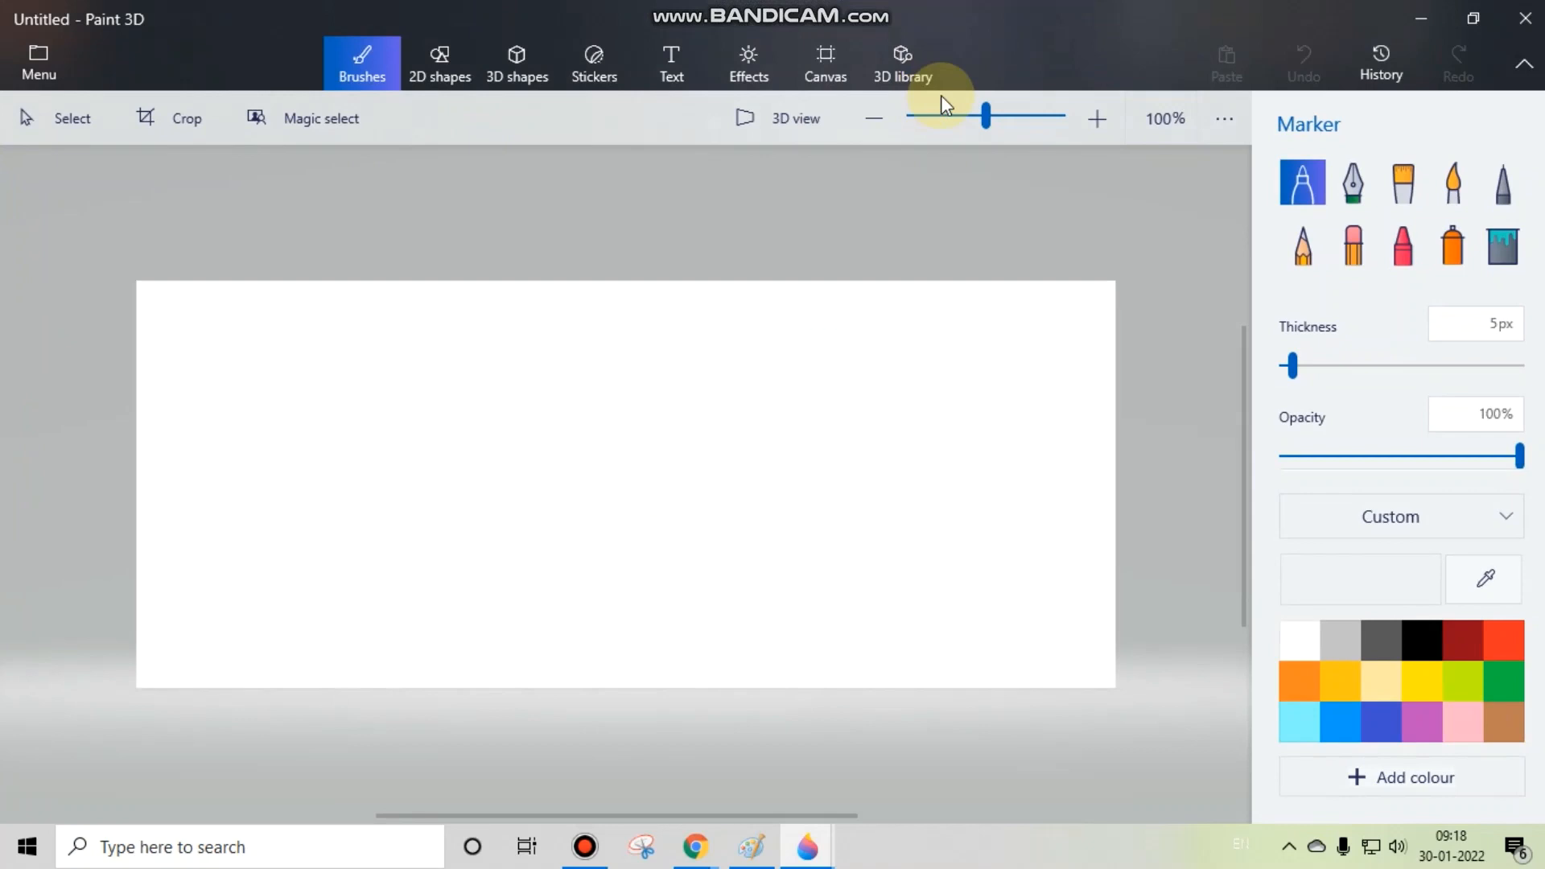
pyautogui.click(1473, 11)
pyautogui.moveTo(688, 115)
pyautogui.mouseDown()
pyautogui.moveTo(1143, 201)
pyautogui.moveTo(819, 121)
pyautogui.mouseUp()
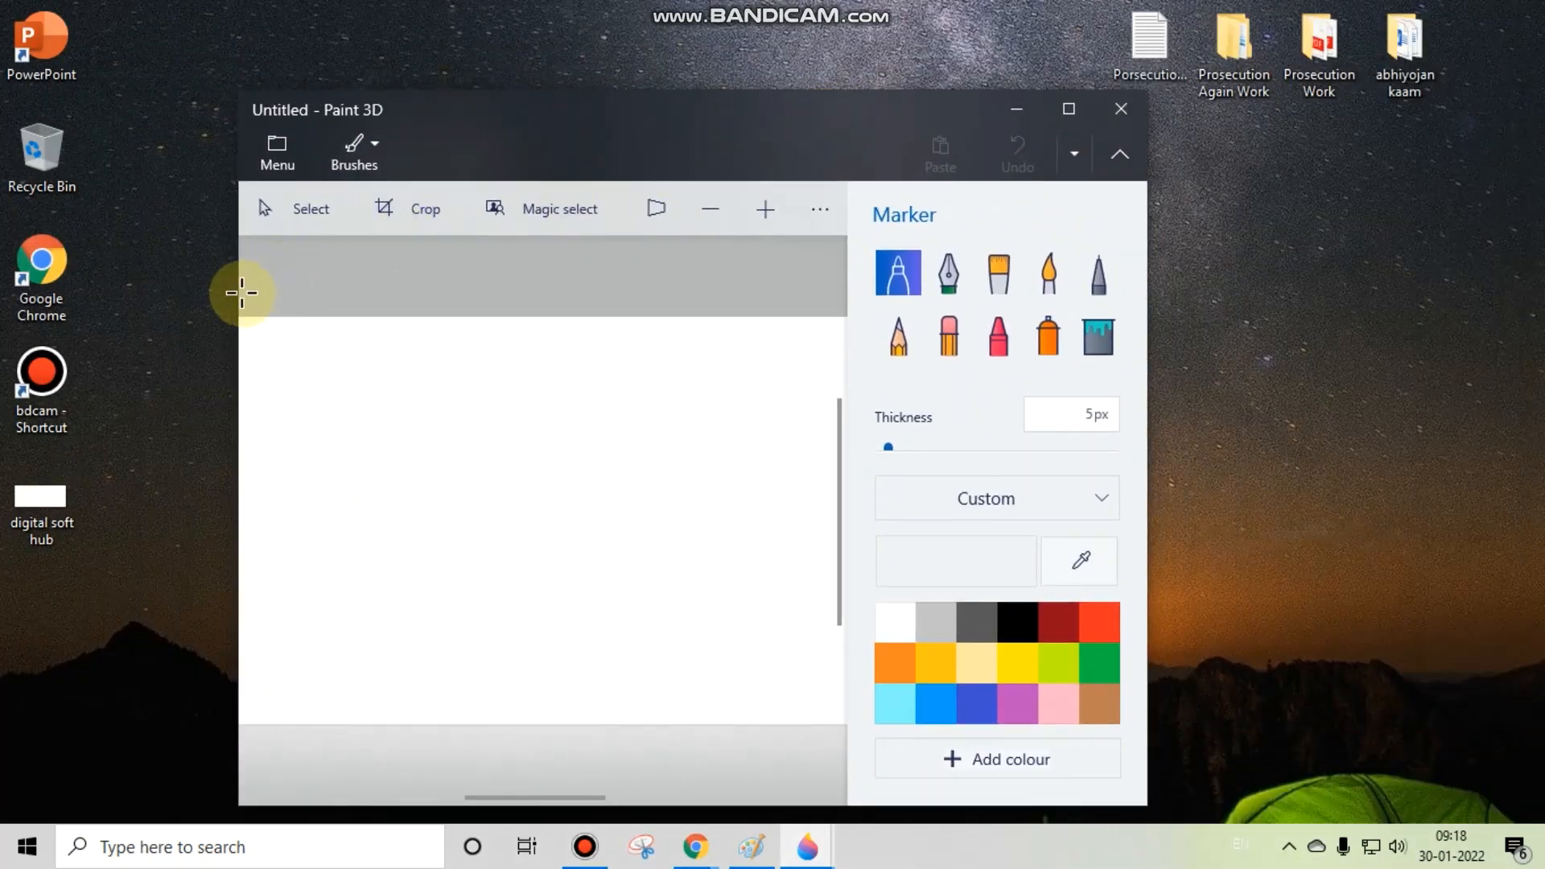
pyautogui.moveTo(236, 295)
pyautogui.mouseDown()
pyautogui.moveTo(993, 282)
pyautogui.moveTo(155, 250)
pyautogui.mouseUp()
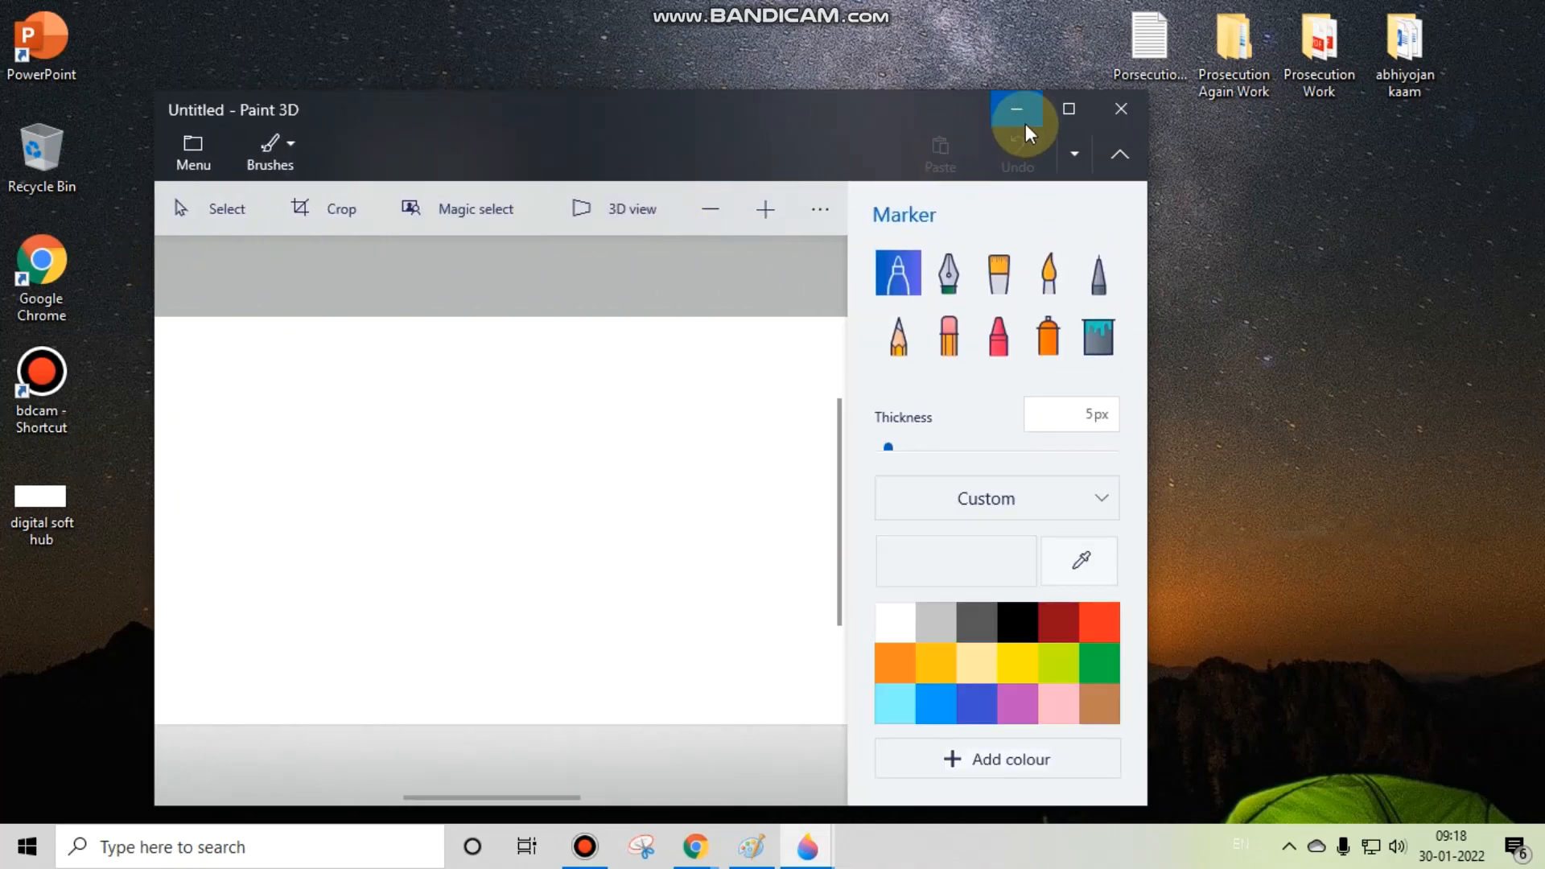
pyautogui.moveTo(818, 111)
pyautogui.mouseDown()
pyautogui.moveTo(836, 37)
pyautogui.moveTo(653, 64)
pyautogui.moveTo(666, 27)
pyautogui.mouseUp()
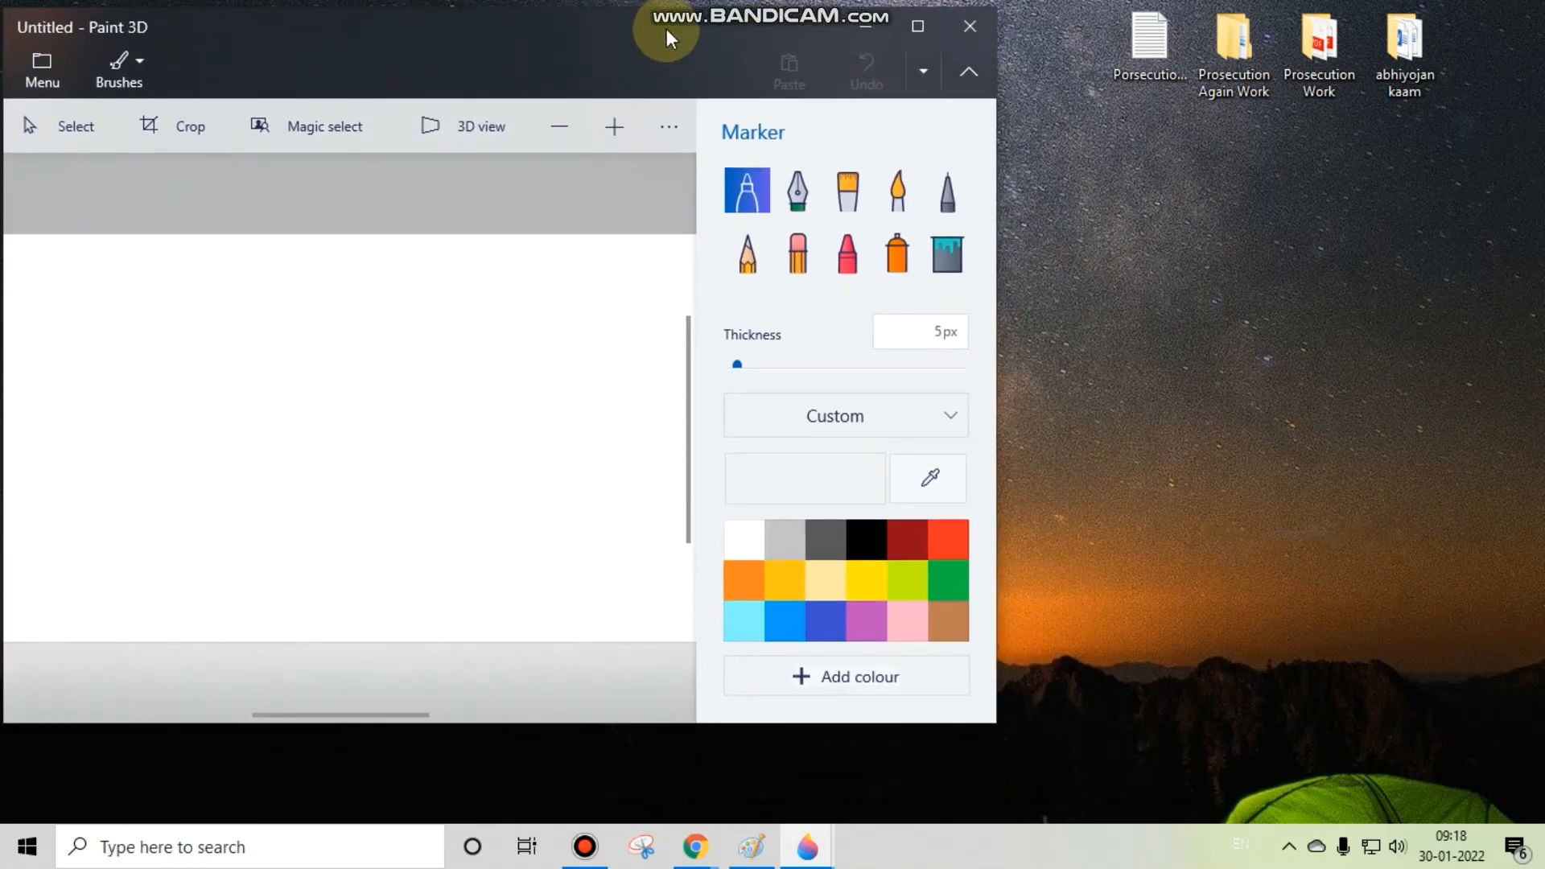
pyautogui.click(910, 32)
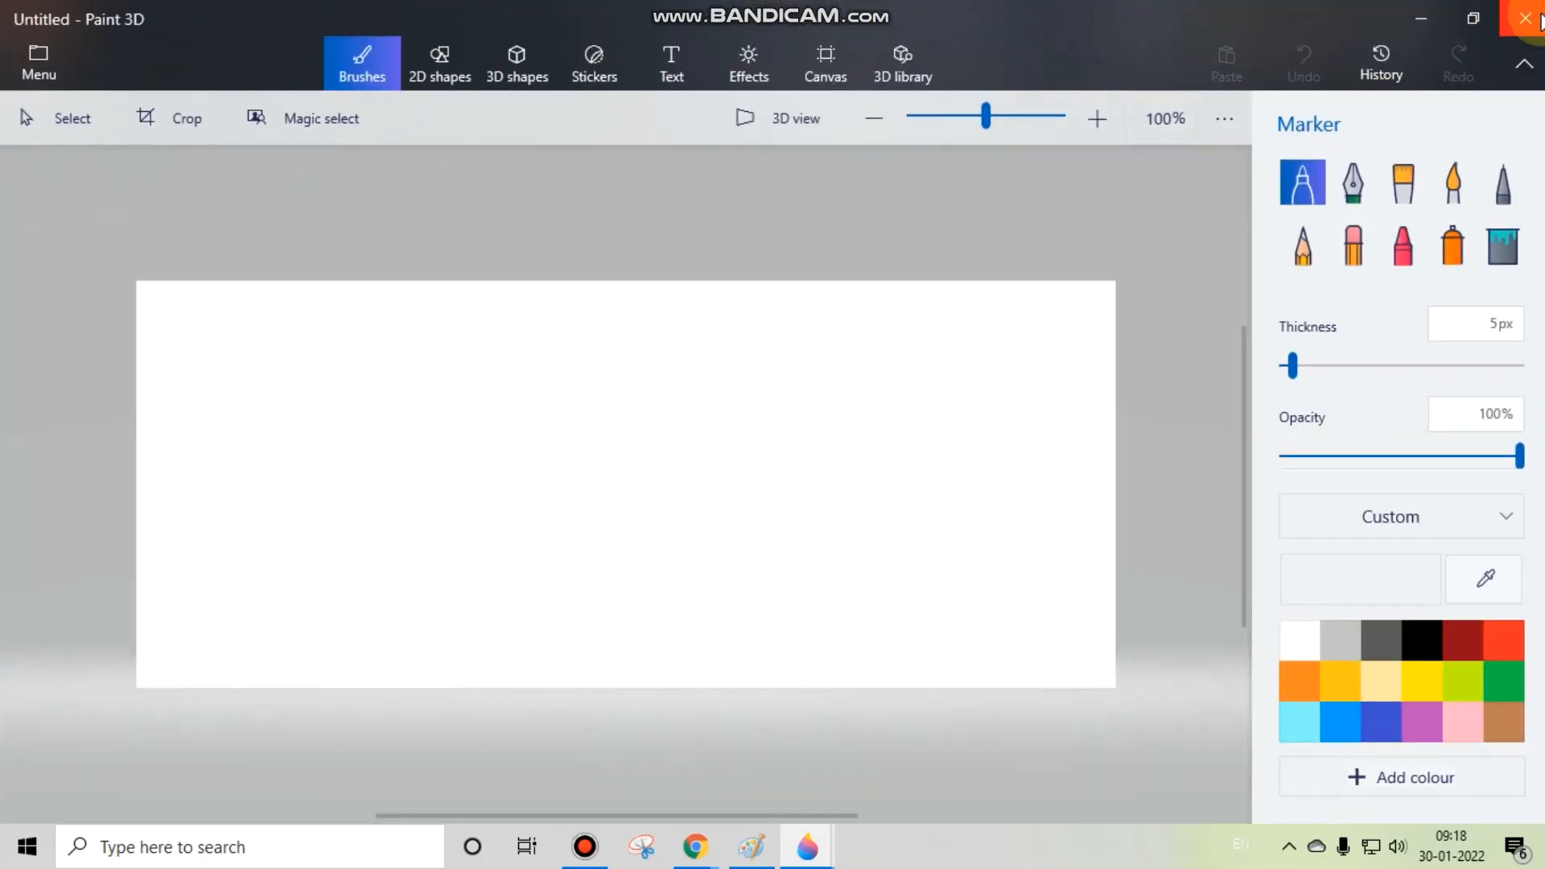
# Step: Close this blank window and switch to the remaining blank Untitled Paint 3D window
pyautogui.click(1529, 18)
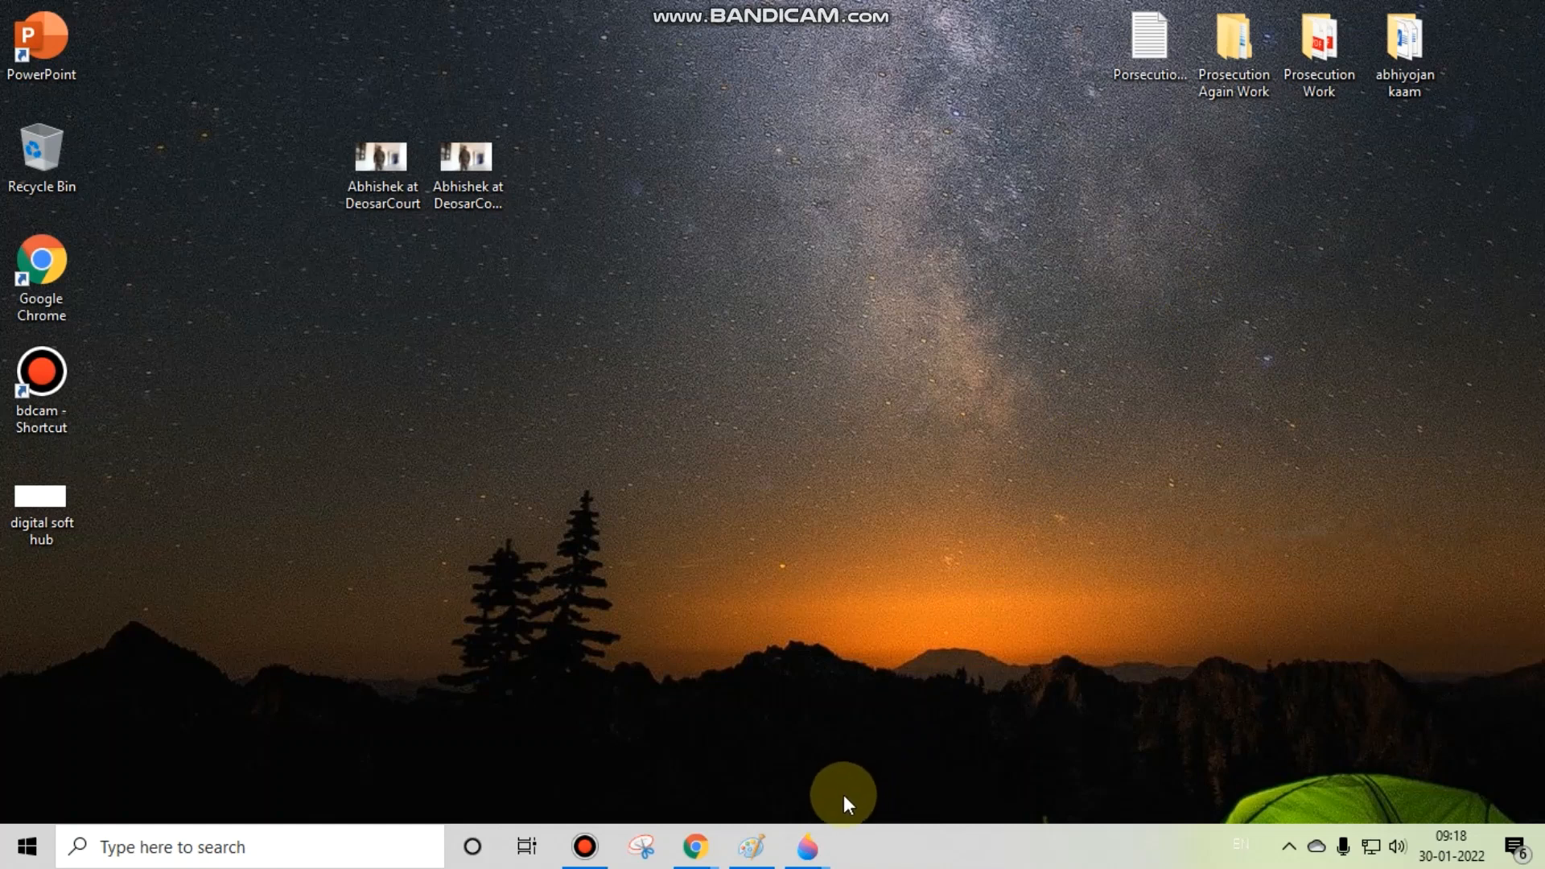
pyautogui.moveTo(807, 846)
pyautogui.moveTo(984, 708)
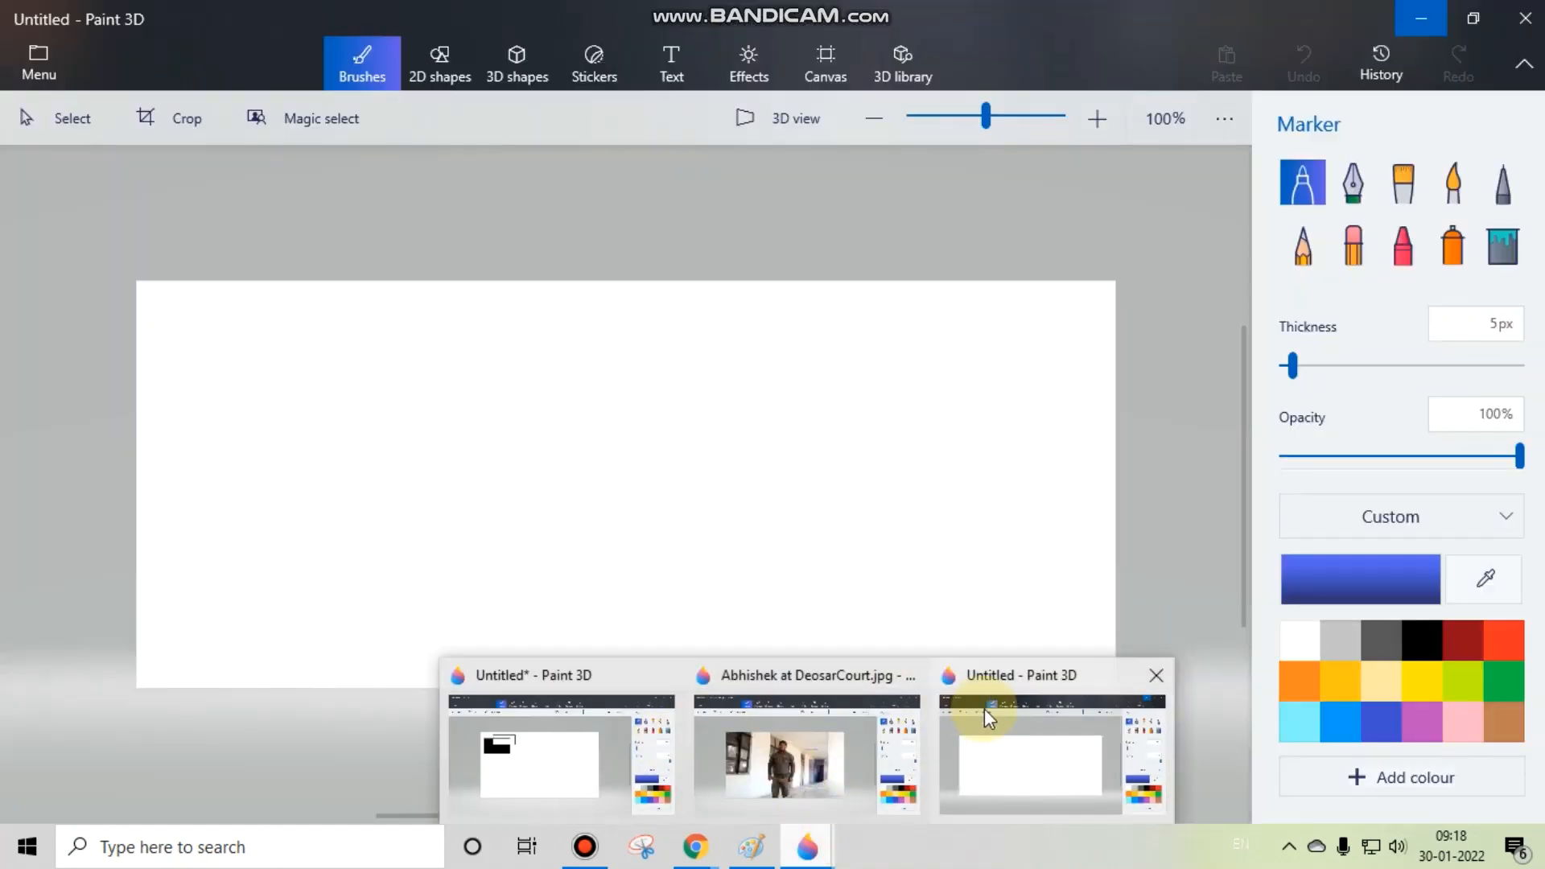
pyautogui.click(1041, 728)
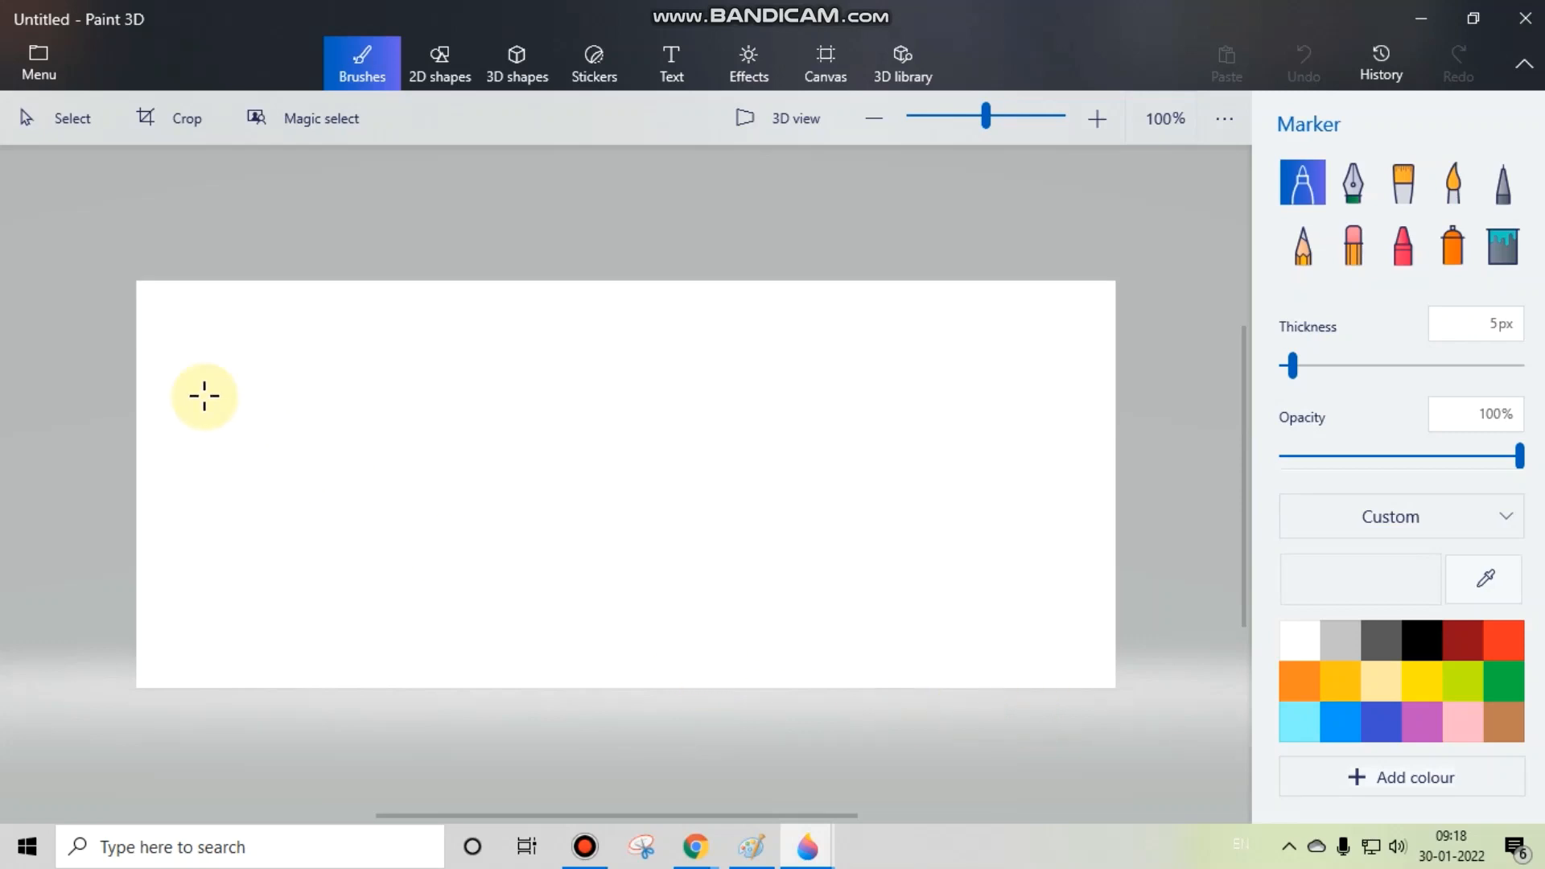
# Step: Save the blank canvas to the Desktop as "digital soft hub paint" in 2D - PNG format
pyautogui.click(41, 53)
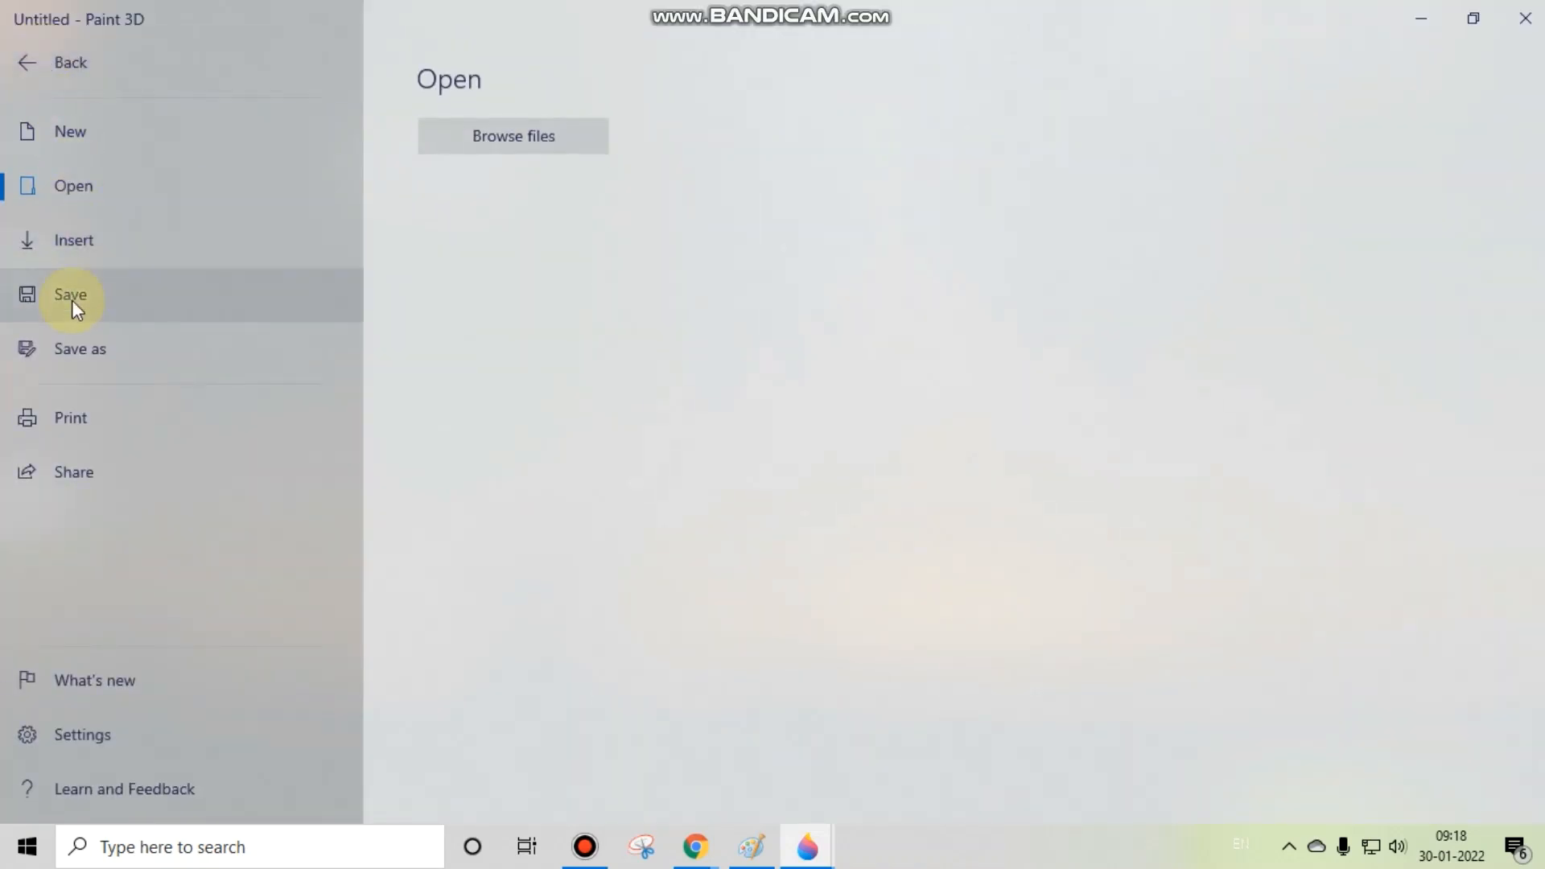
pyautogui.click(71, 301)
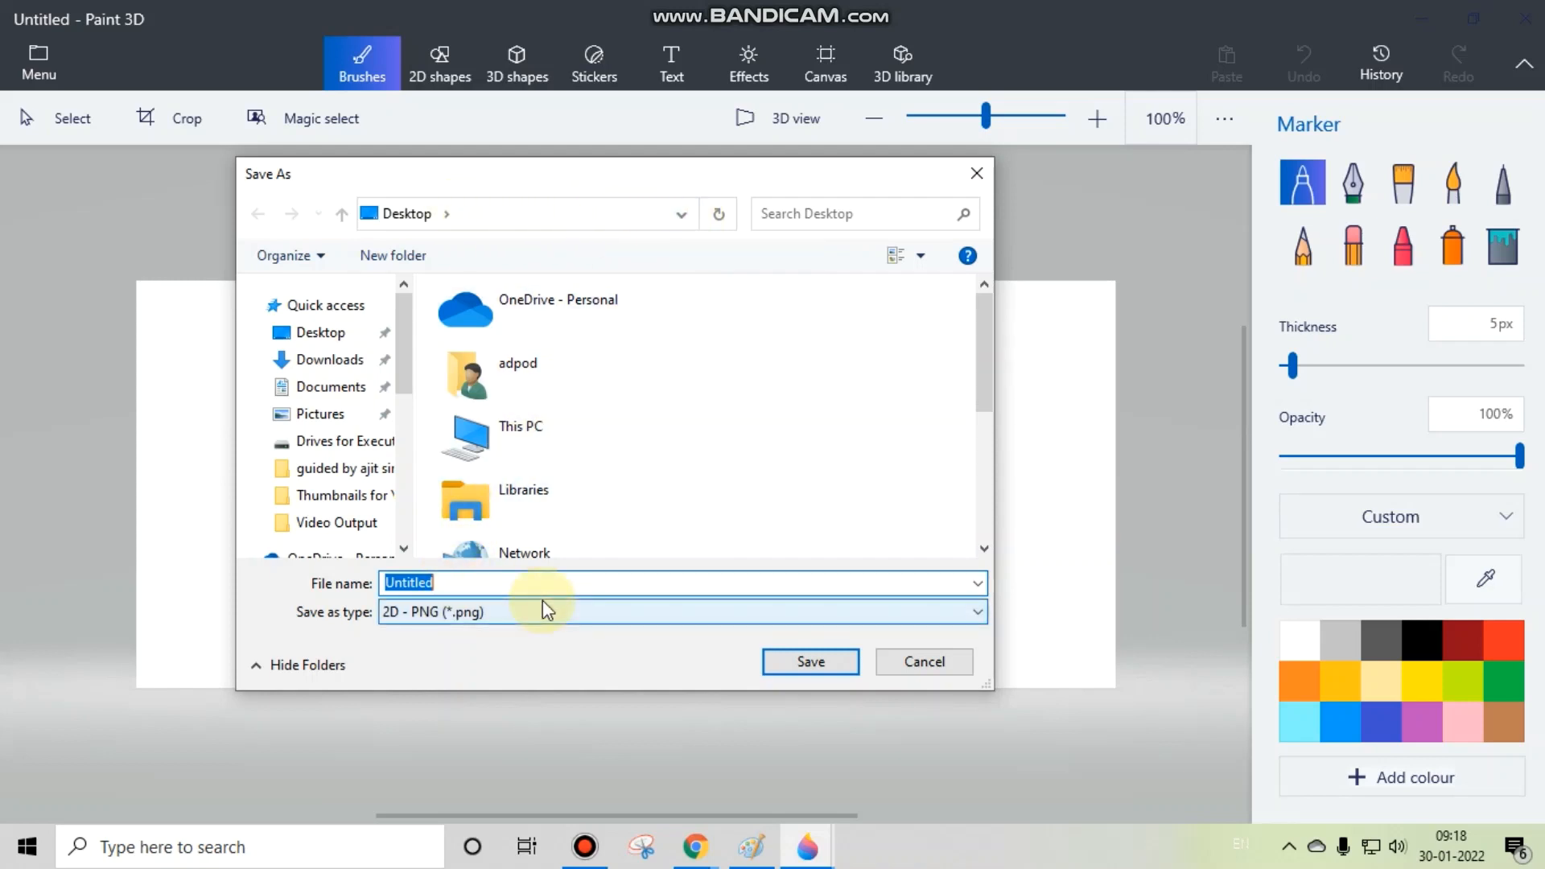
pyautogui.write('digital soft hub')
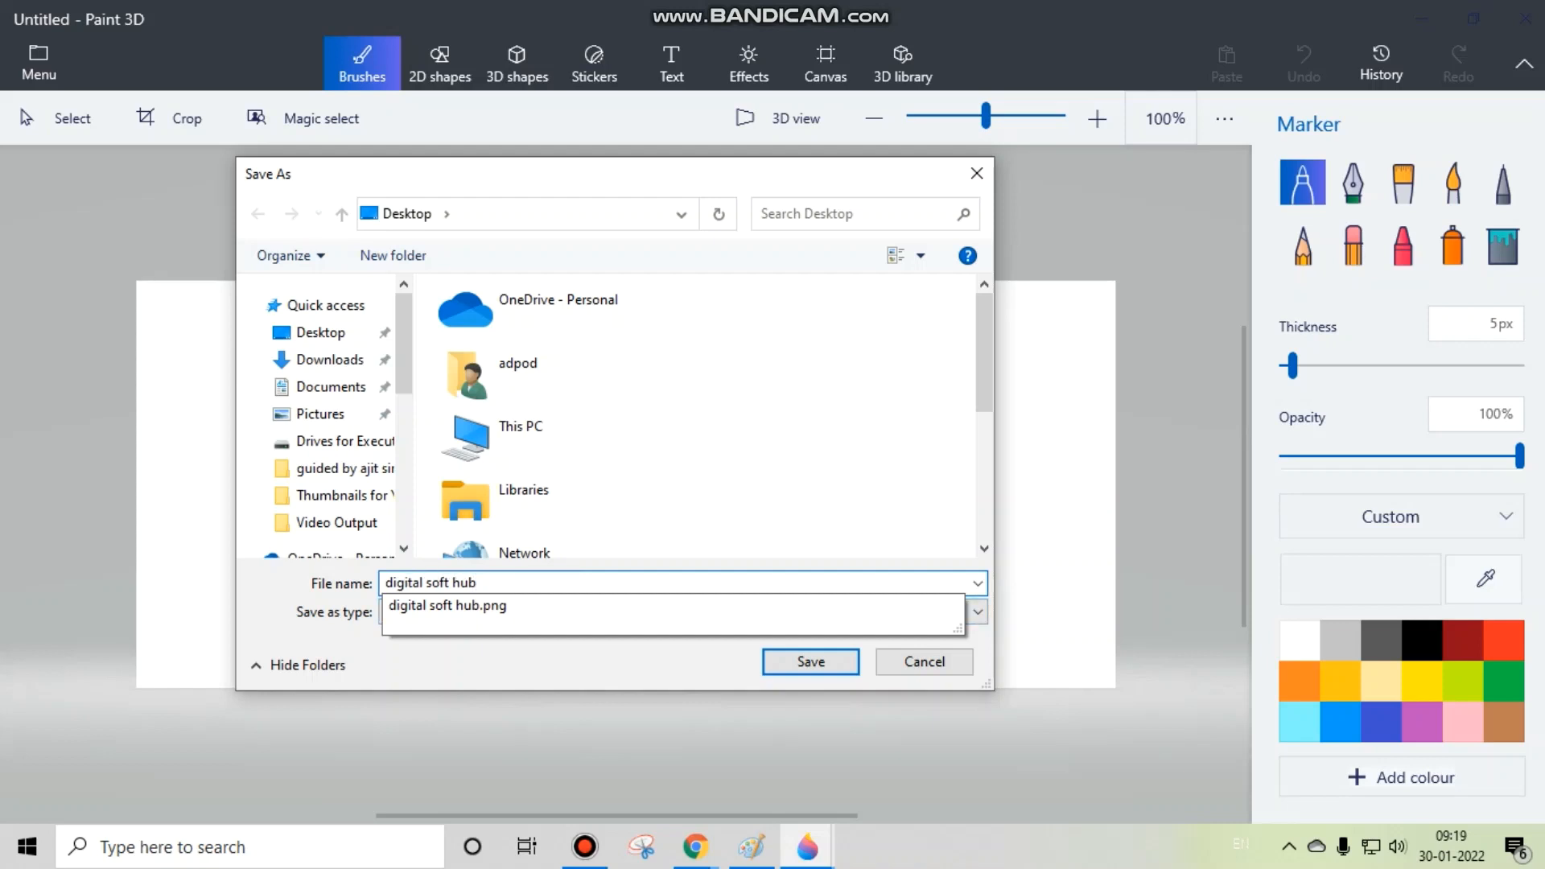
pyautogui.write('paint')
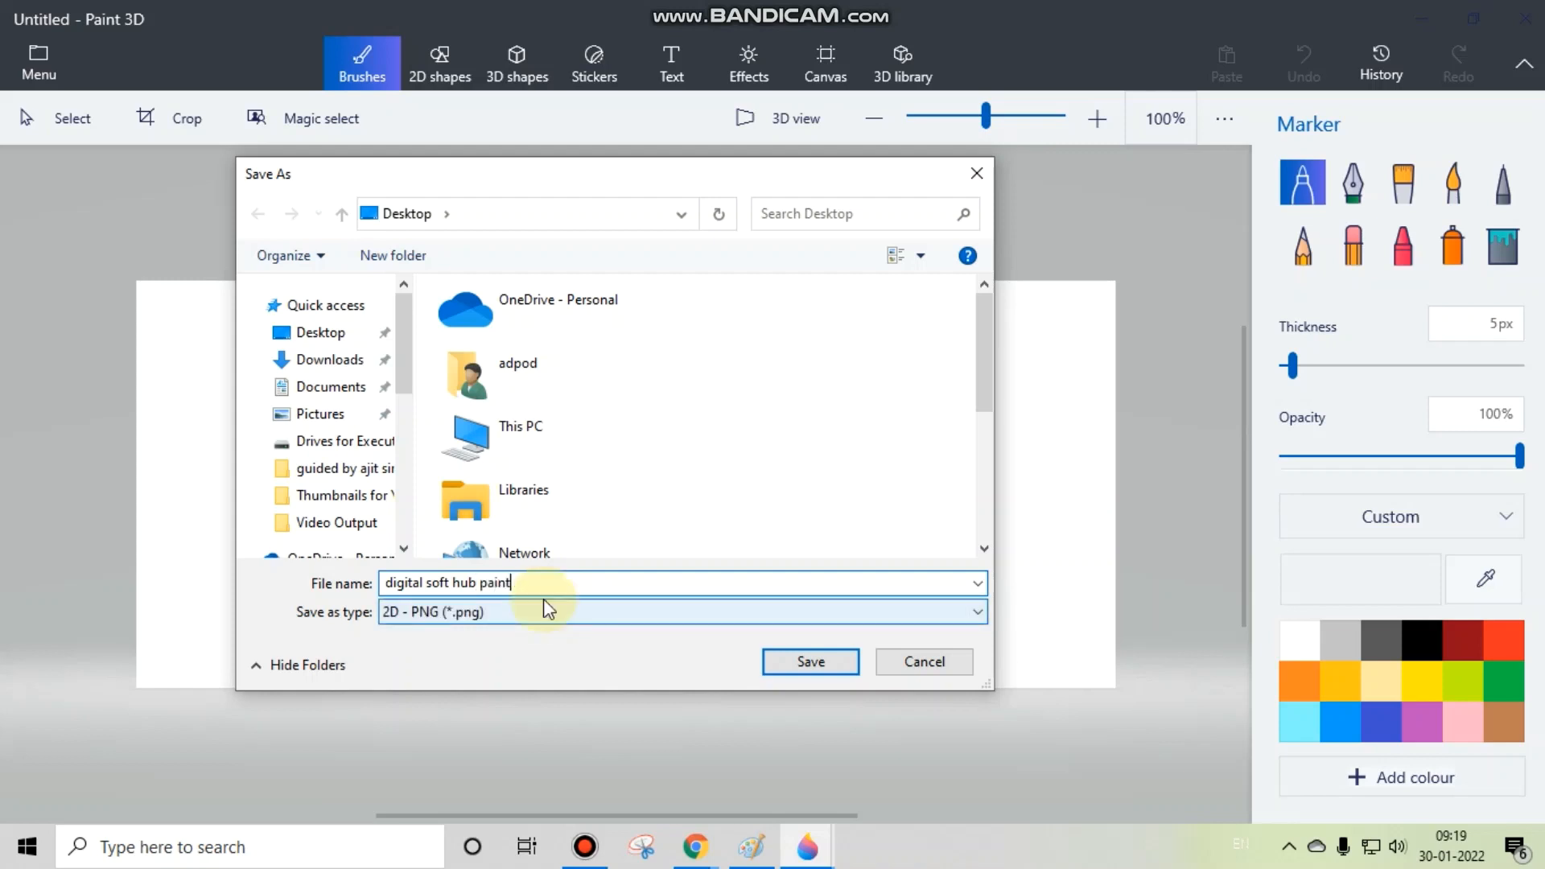
pyautogui.click(544, 610)
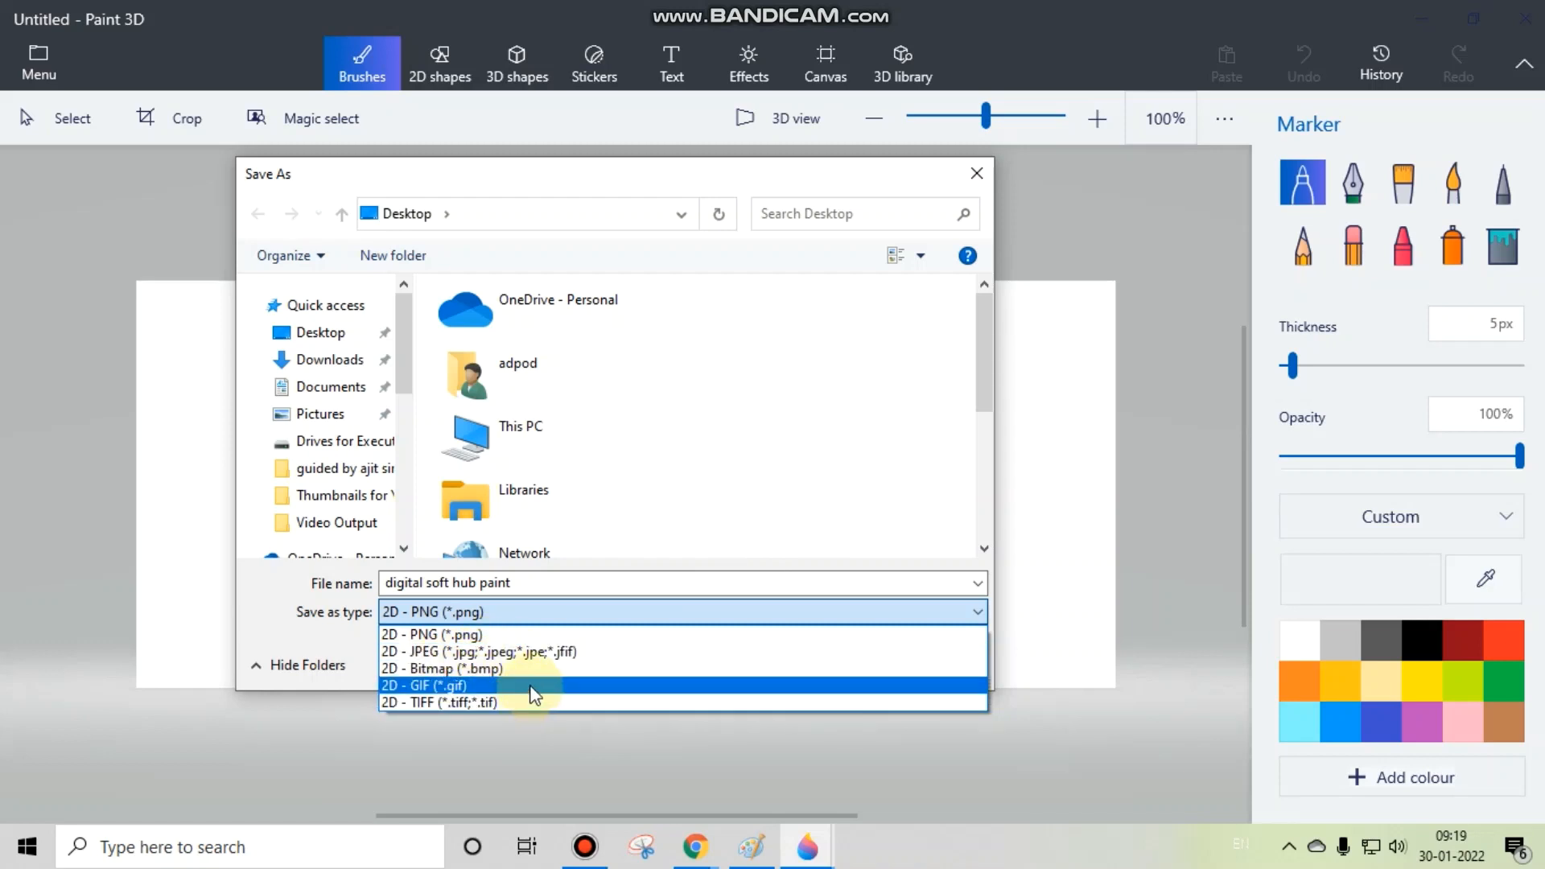
pyautogui.click(530, 633)
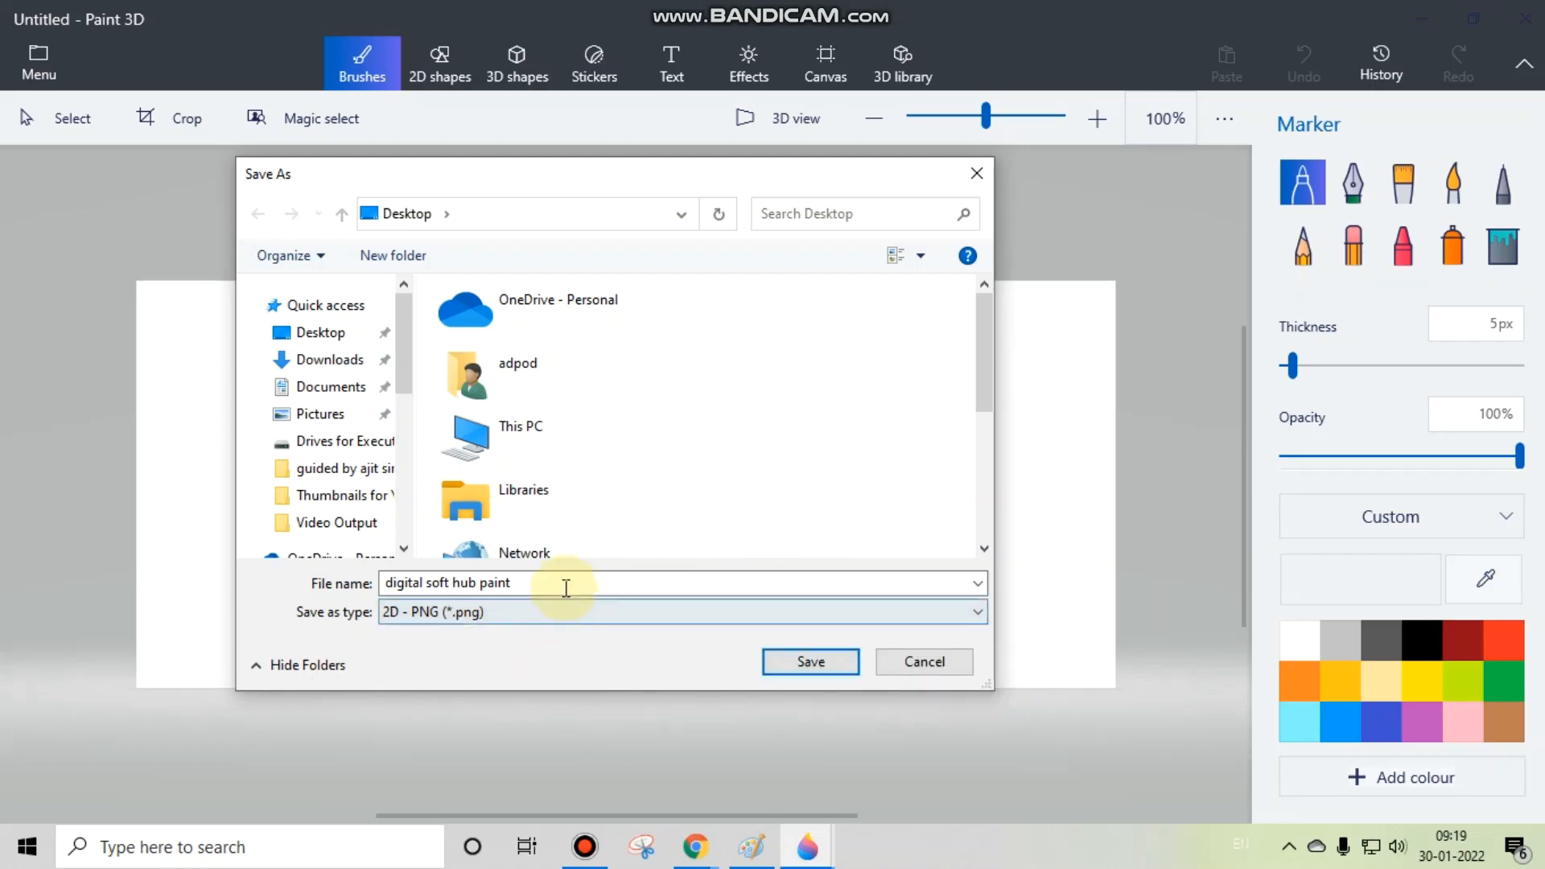
pyautogui.click(847, 660)
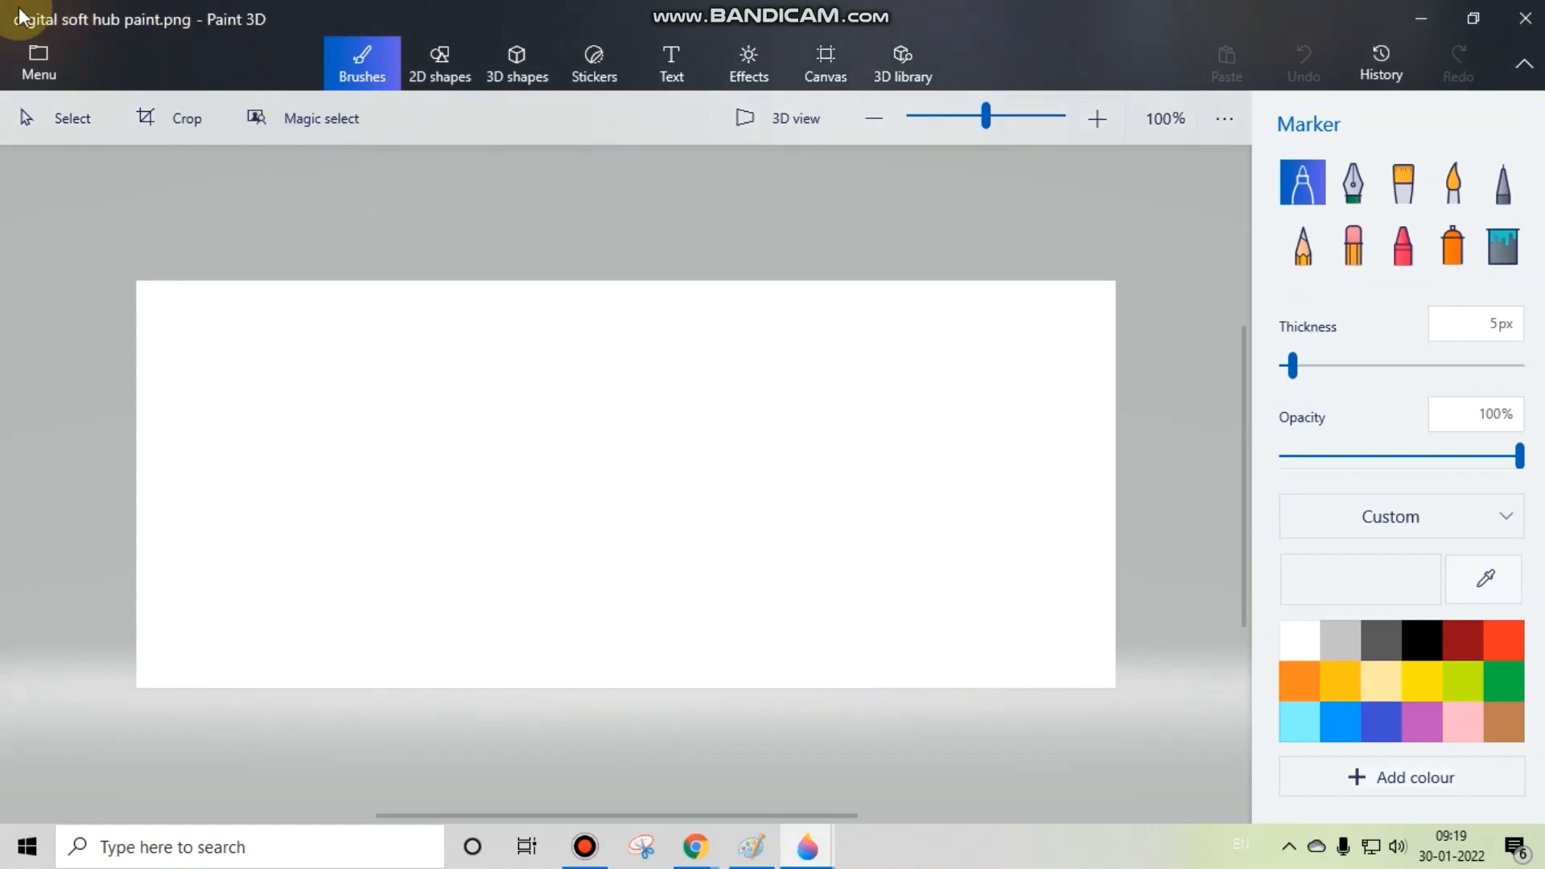
# Step: Show the desktop, move the digital soft hub paint image to an open area and permanently delete the digital soft hub image
pyautogui.click(1542, 849)
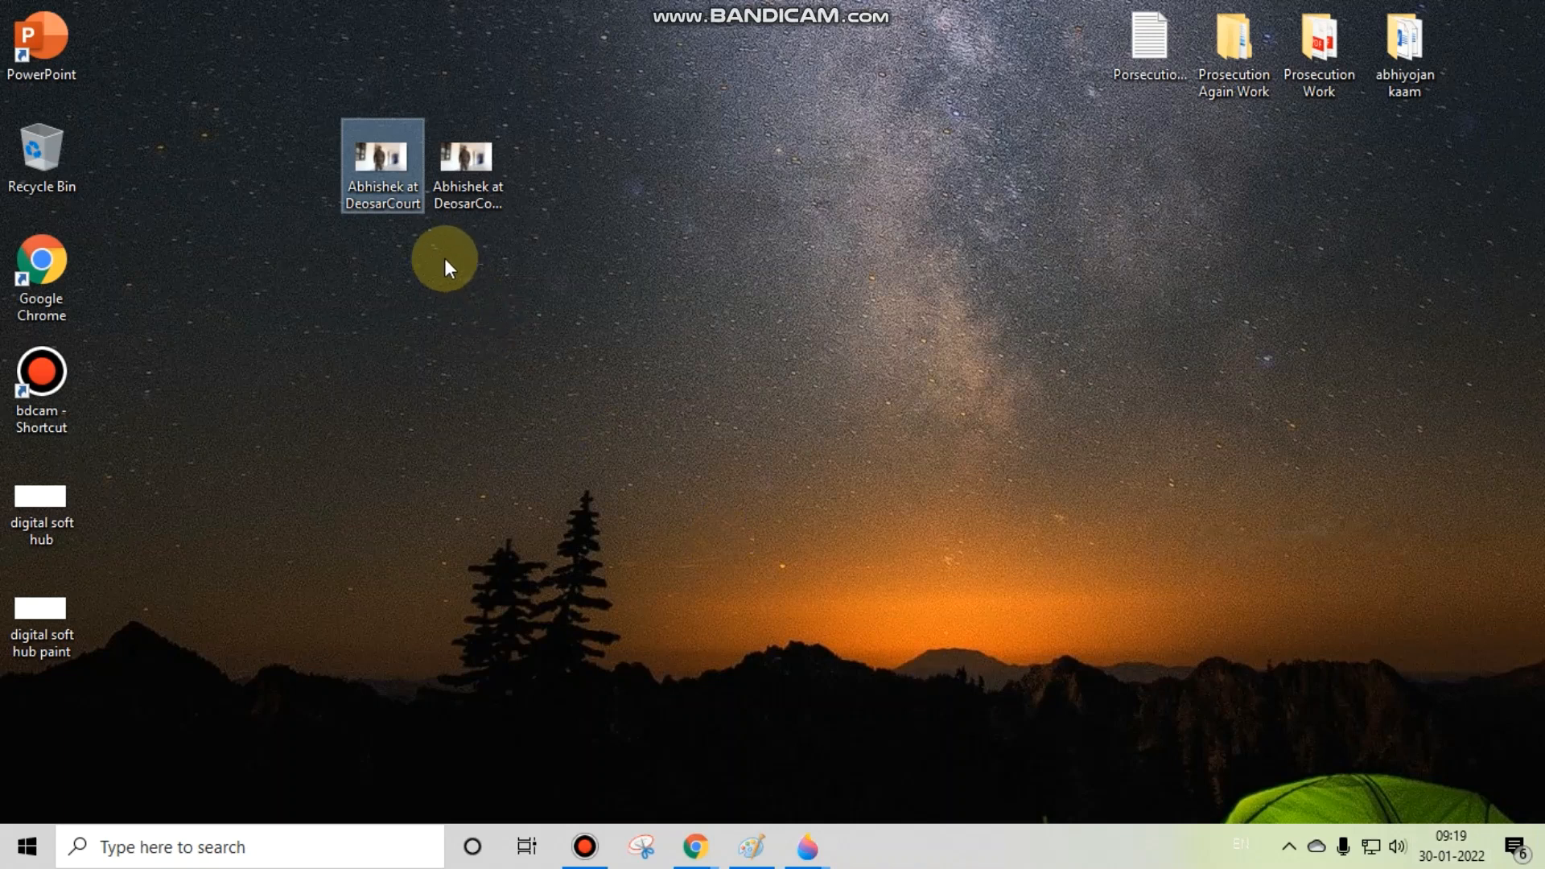
pyautogui.moveTo(46, 611)
pyautogui.mouseDown()
pyautogui.moveTo(490, 575)
pyautogui.moveTo(564, 402)
pyautogui.mouseUp()
pyautogui.click(42, 507)
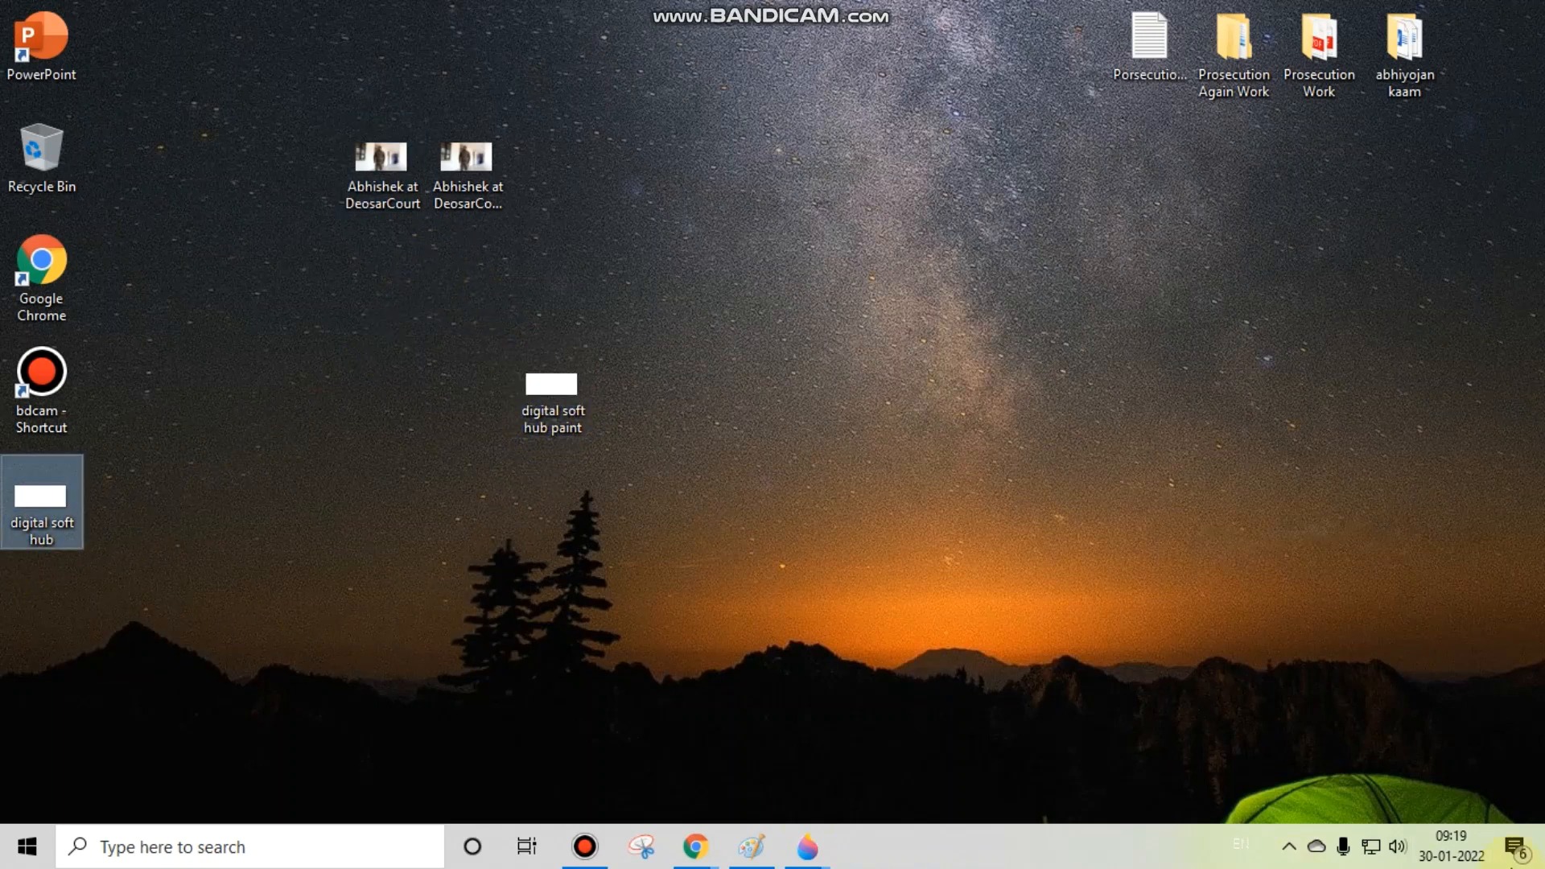
pyautogui.hotkey('shift', 'Delete')
pyautogui.press('Return')
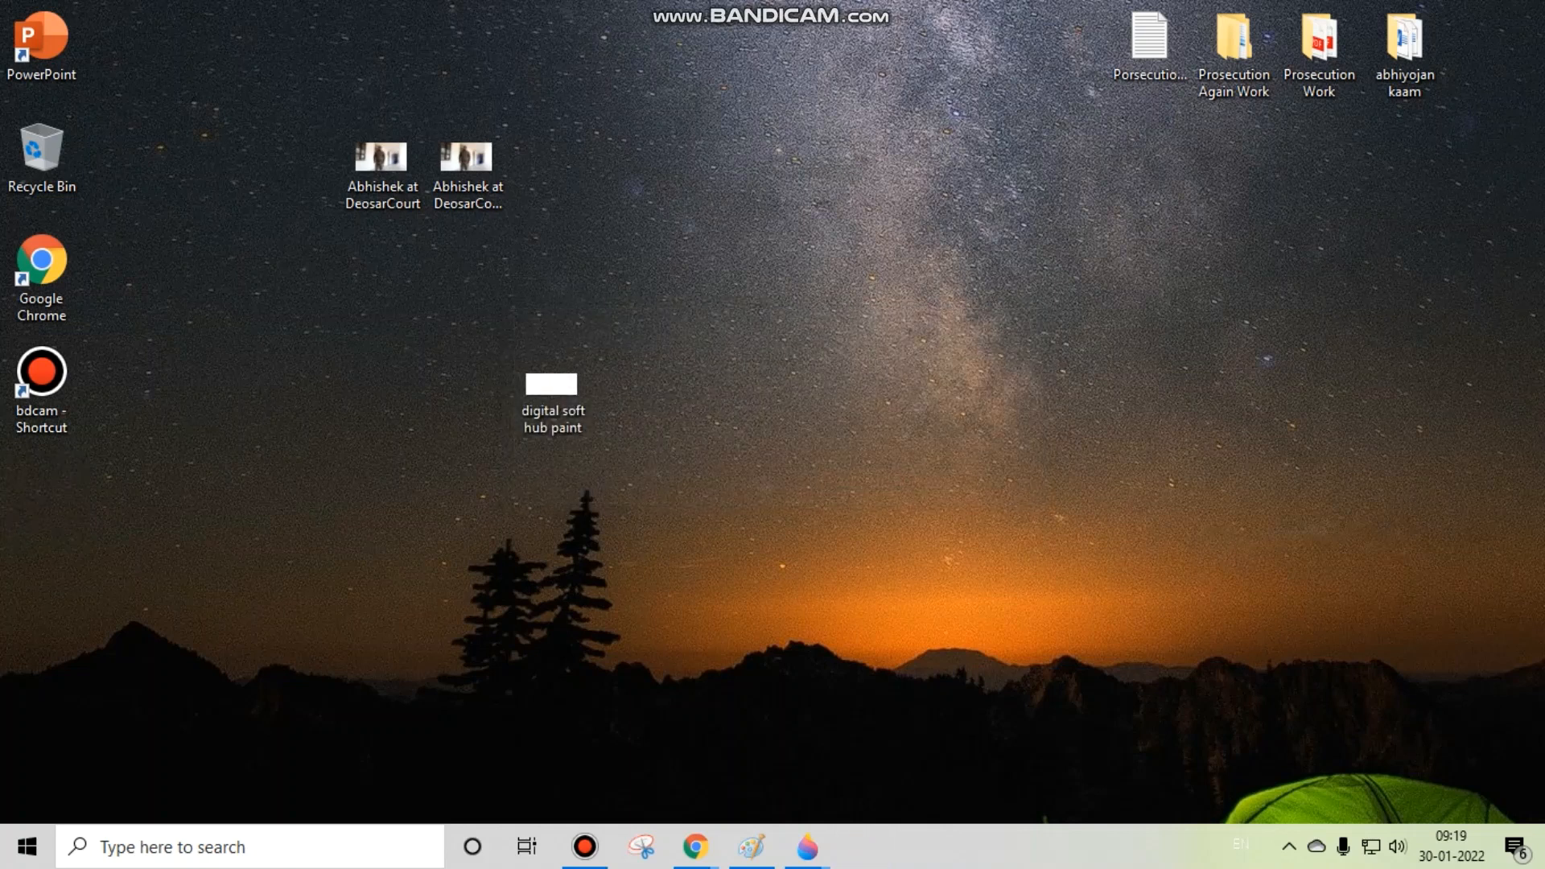
# Step: Bring back the digital soft hub paint.png window and examine how its blank canvas scrolls and zooms between 10% and 600%
pyautogui.moveTo(807, 845)
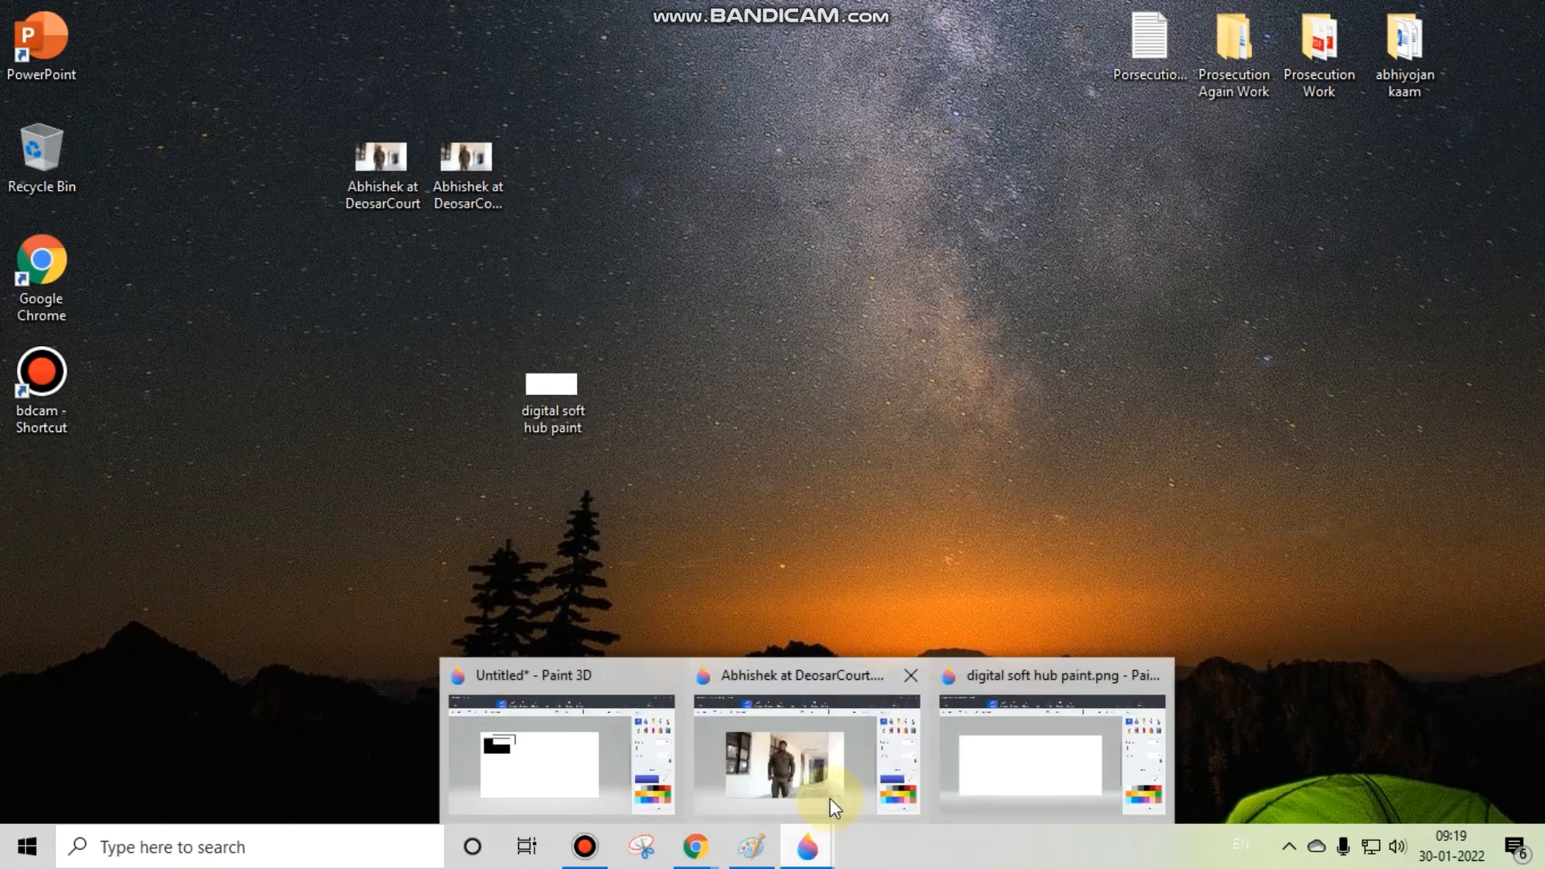
pyautogui.click(1008, 749)
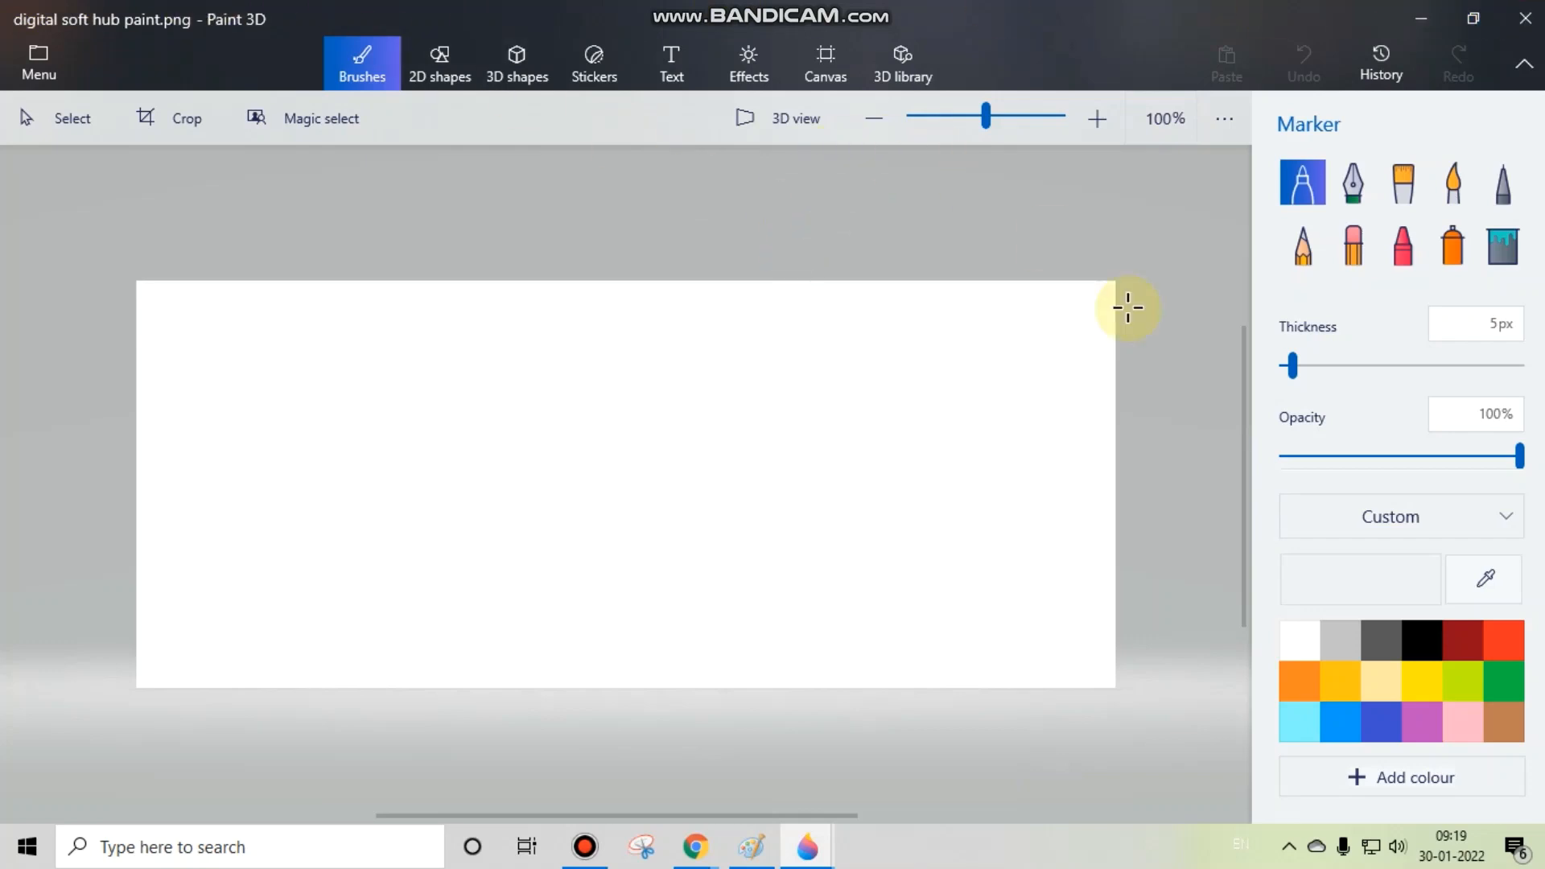
pyautogui.scroll(-2, 1151, 491)
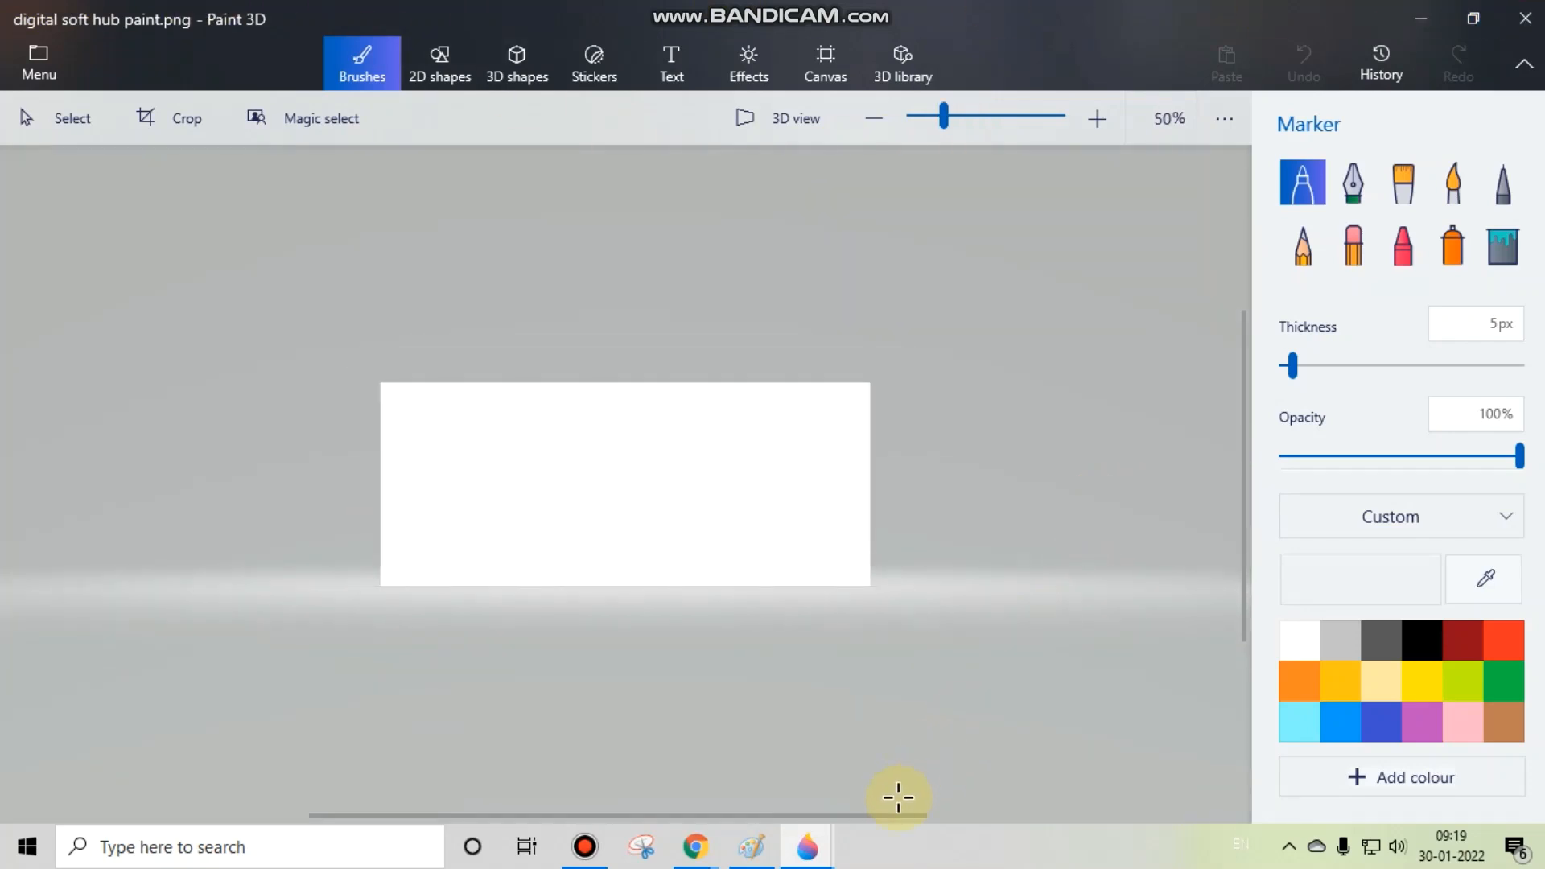
pyautogui.moveTo(897, 814); pyautogui.dragTo(644, 765)
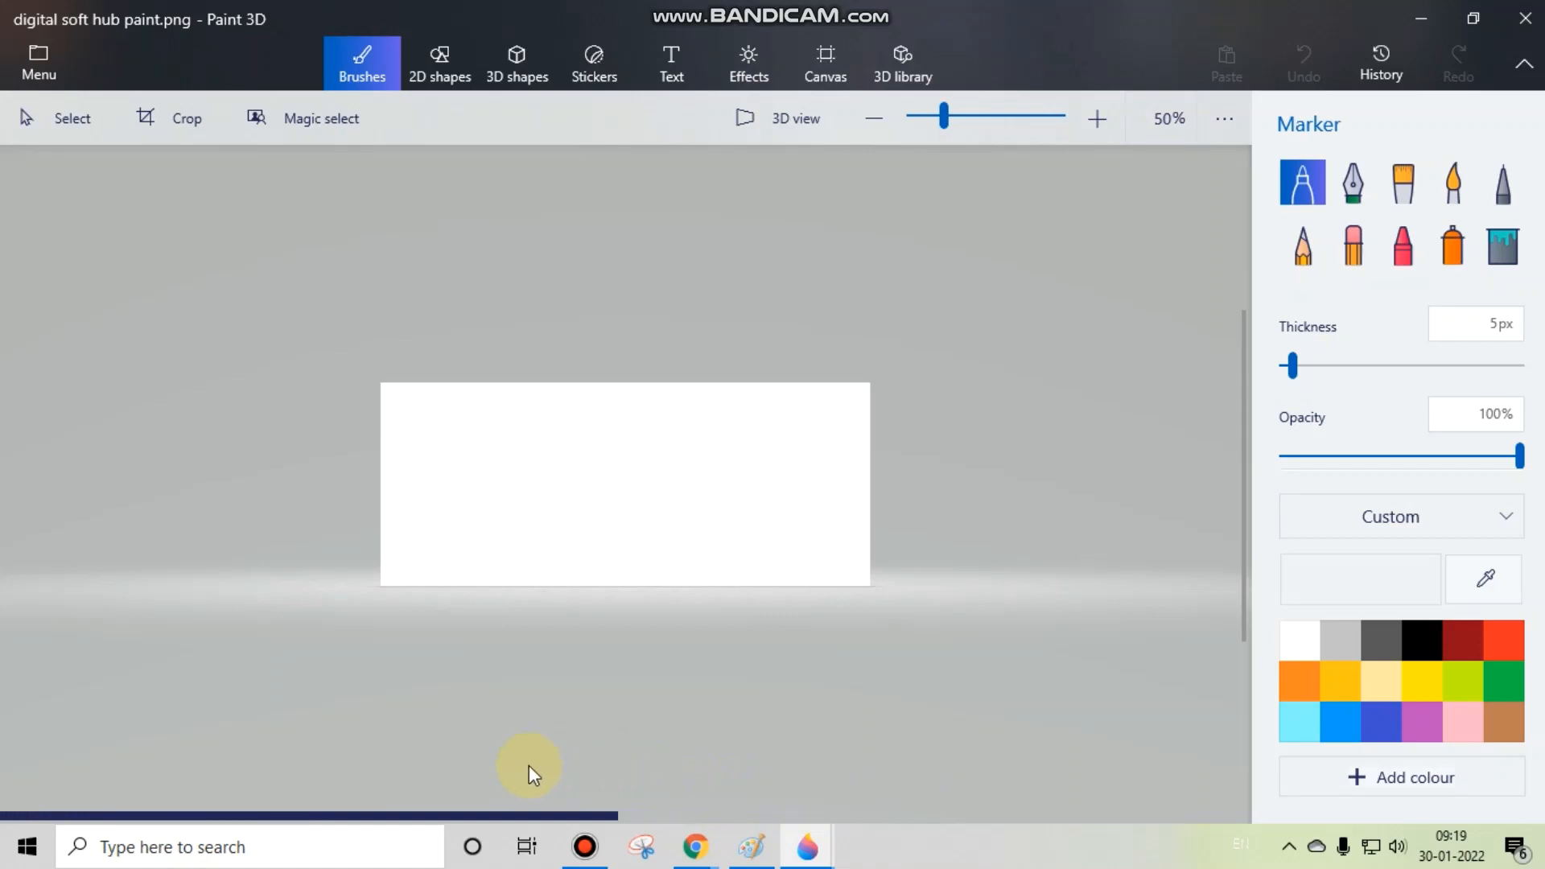
pyautogui.moveTo(529, 765); pyautogui.dragTo(638, 759)
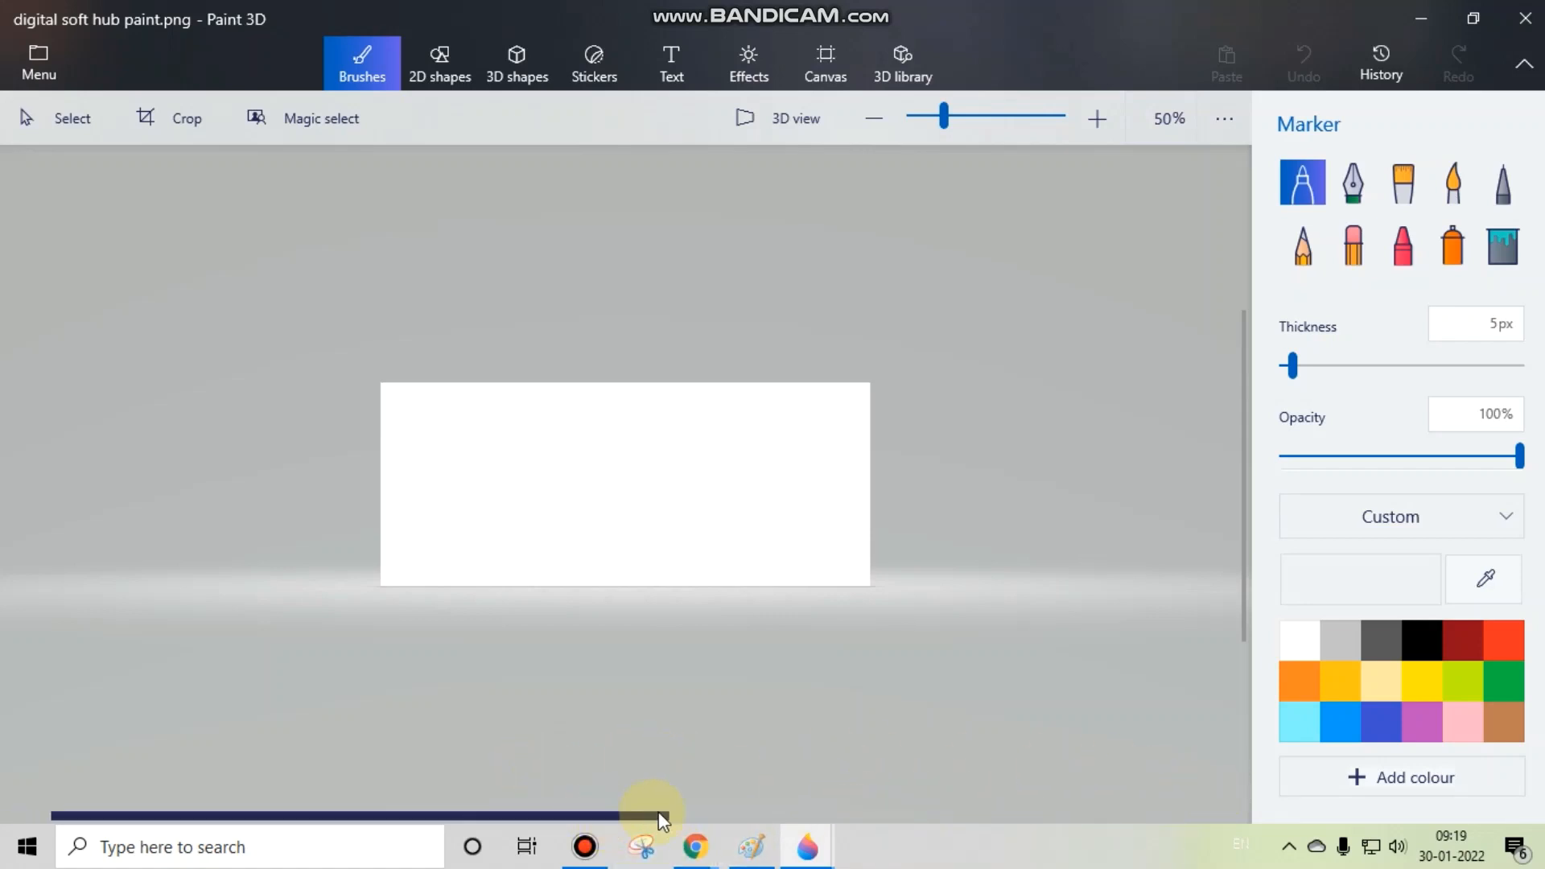
pyautogui.moveTo(658, 811); pyautogui.dragTo(559, 817)
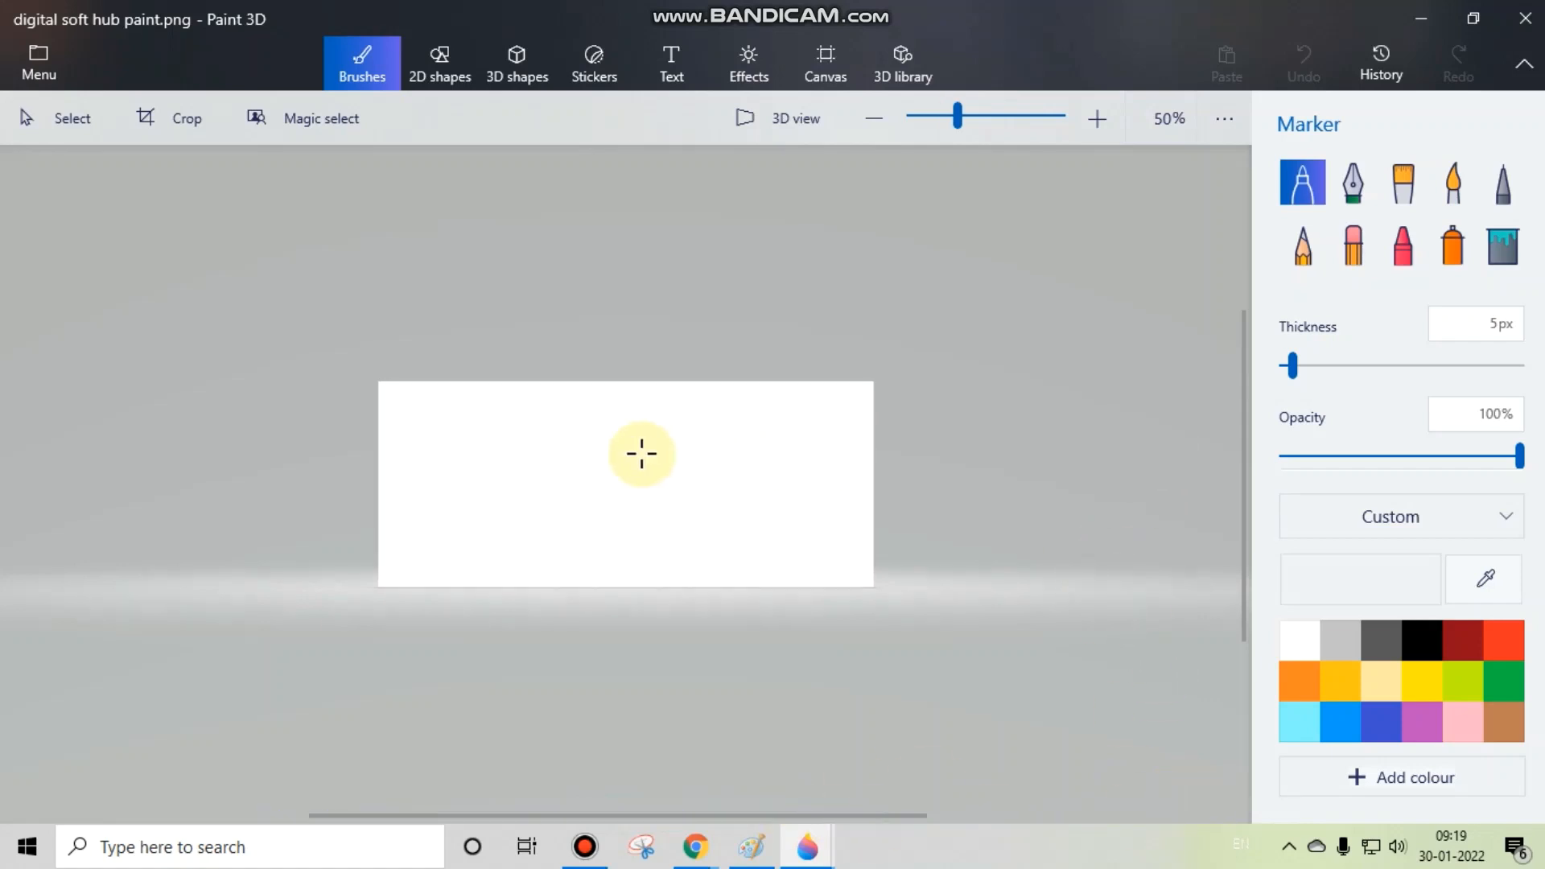
pyautogui.scroll(3, 640, 452)
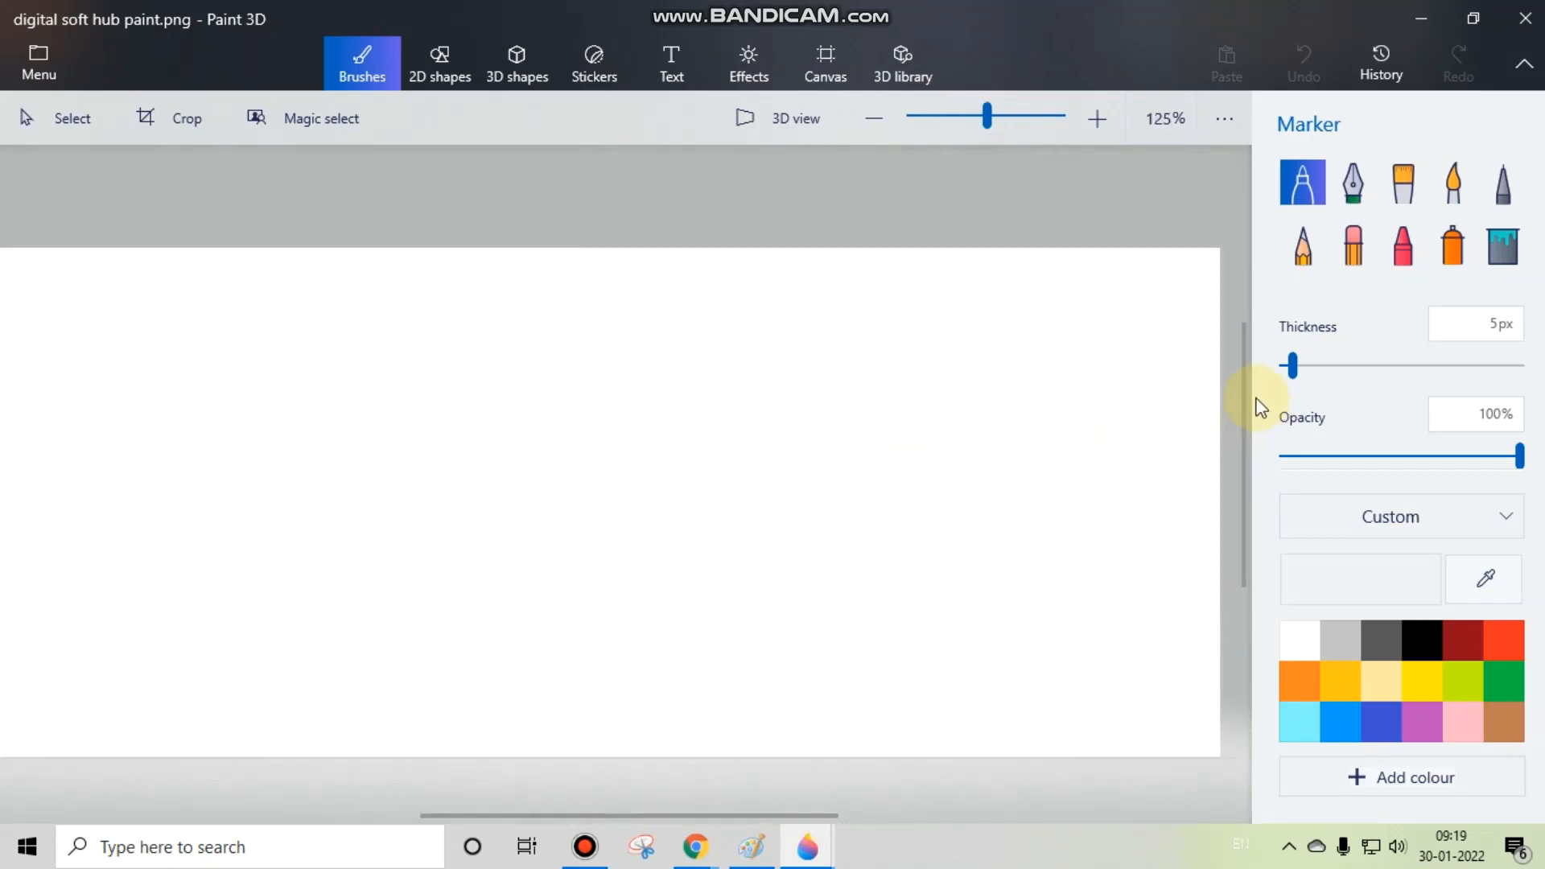
pyautogui.moveTo(1245, 414); pyautogui.dragTo(1110, 394)
pyautogui.moveTo(708, 818); pyautogui.dragTo(707, 717)
pyautogui.scroll(-3, 879, 593)
pyautogui.scroll(-8, 879, 593)
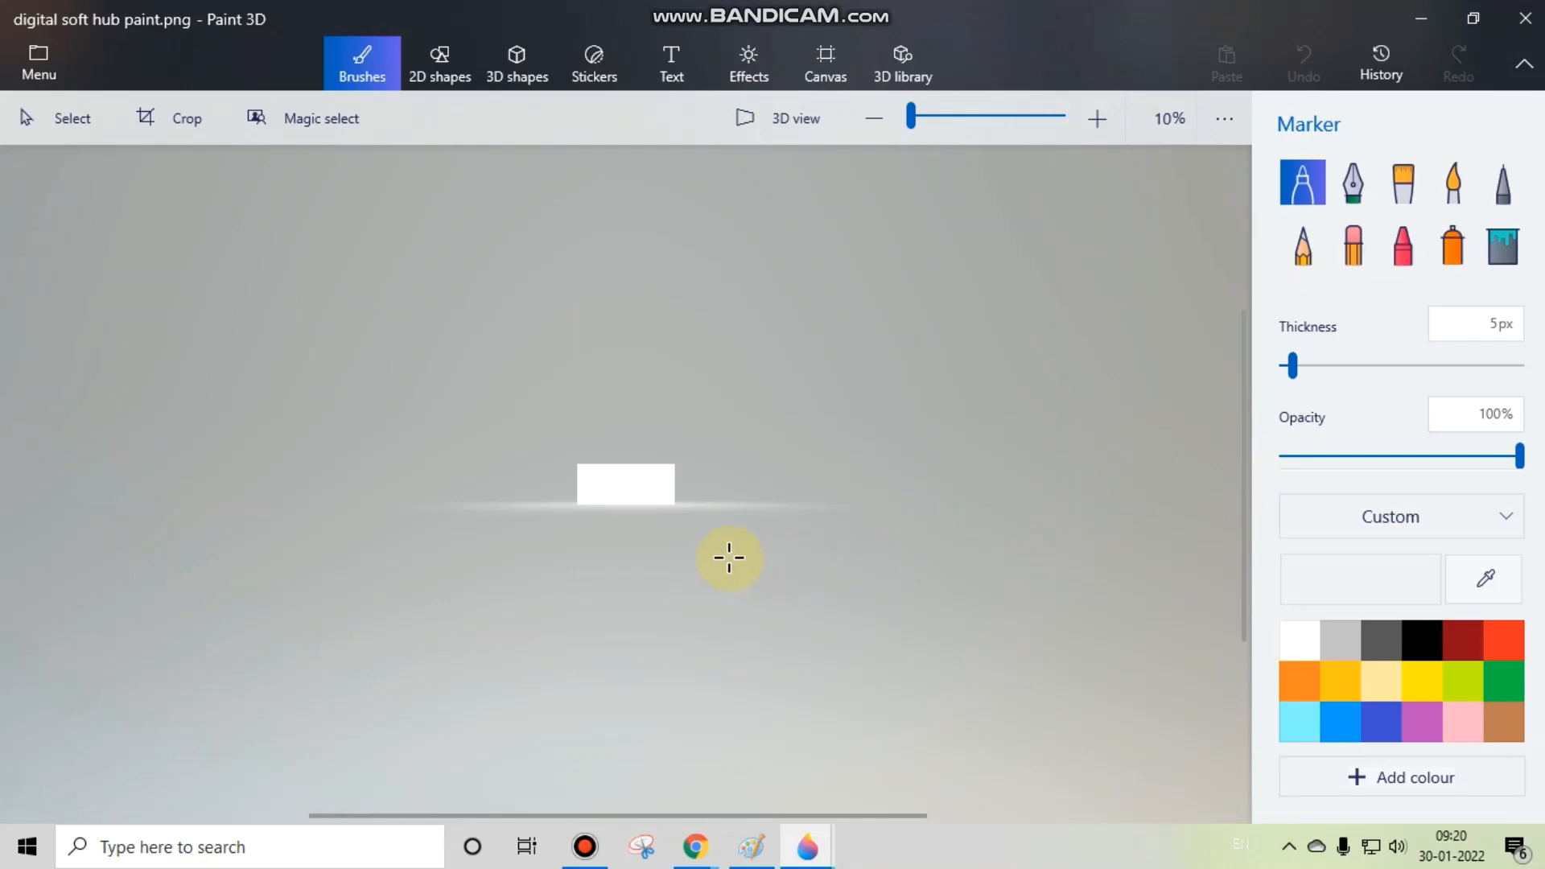
pyautogui.scroll(10, 729, 558)
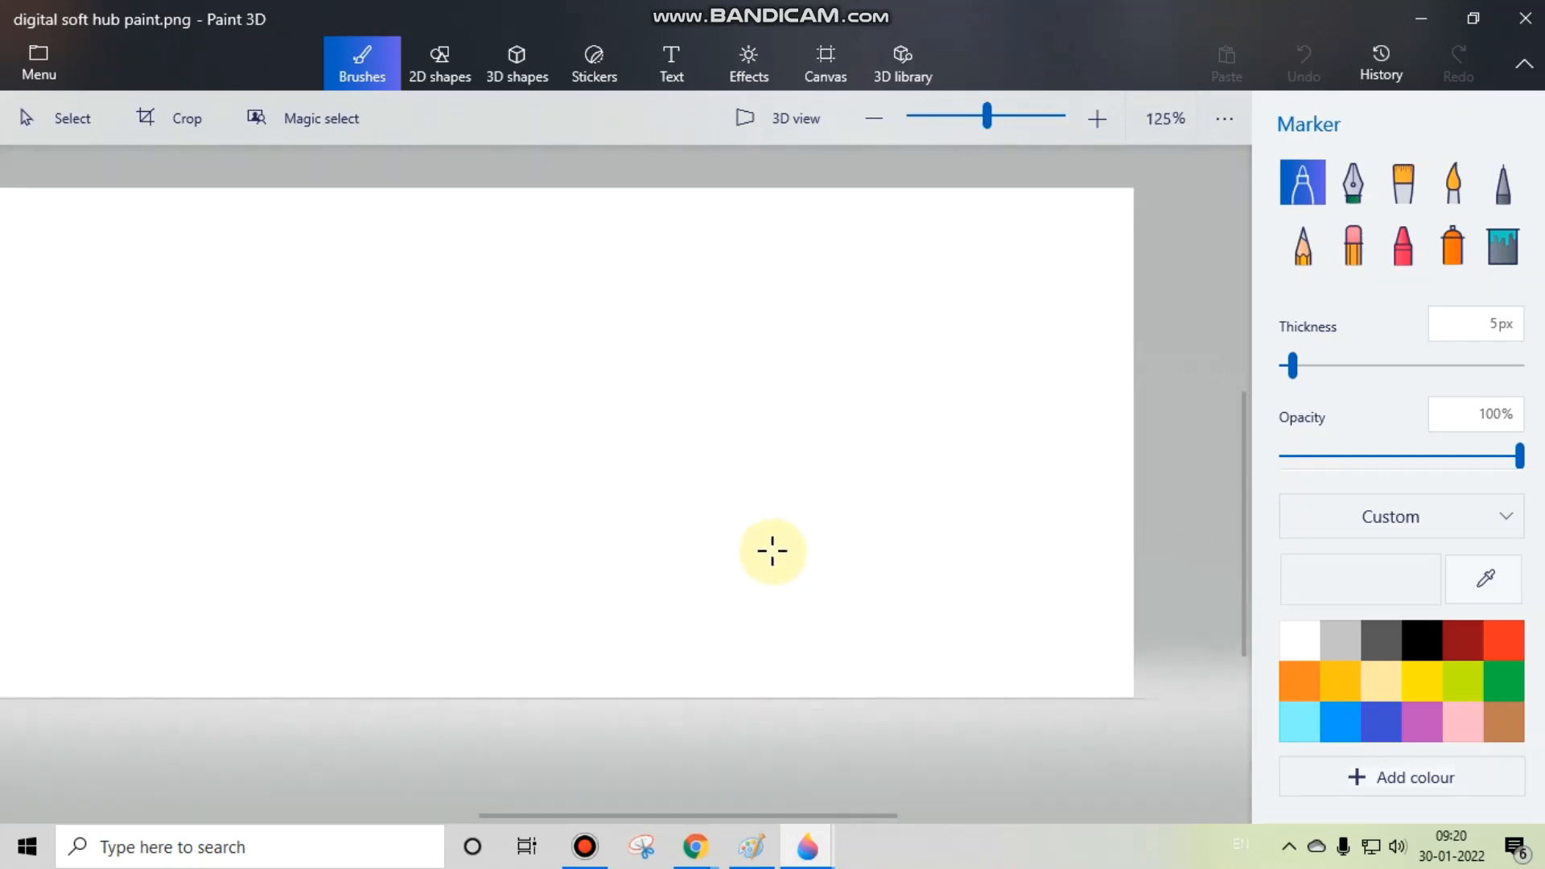
pyautogui.scroll(6, 772, 552)
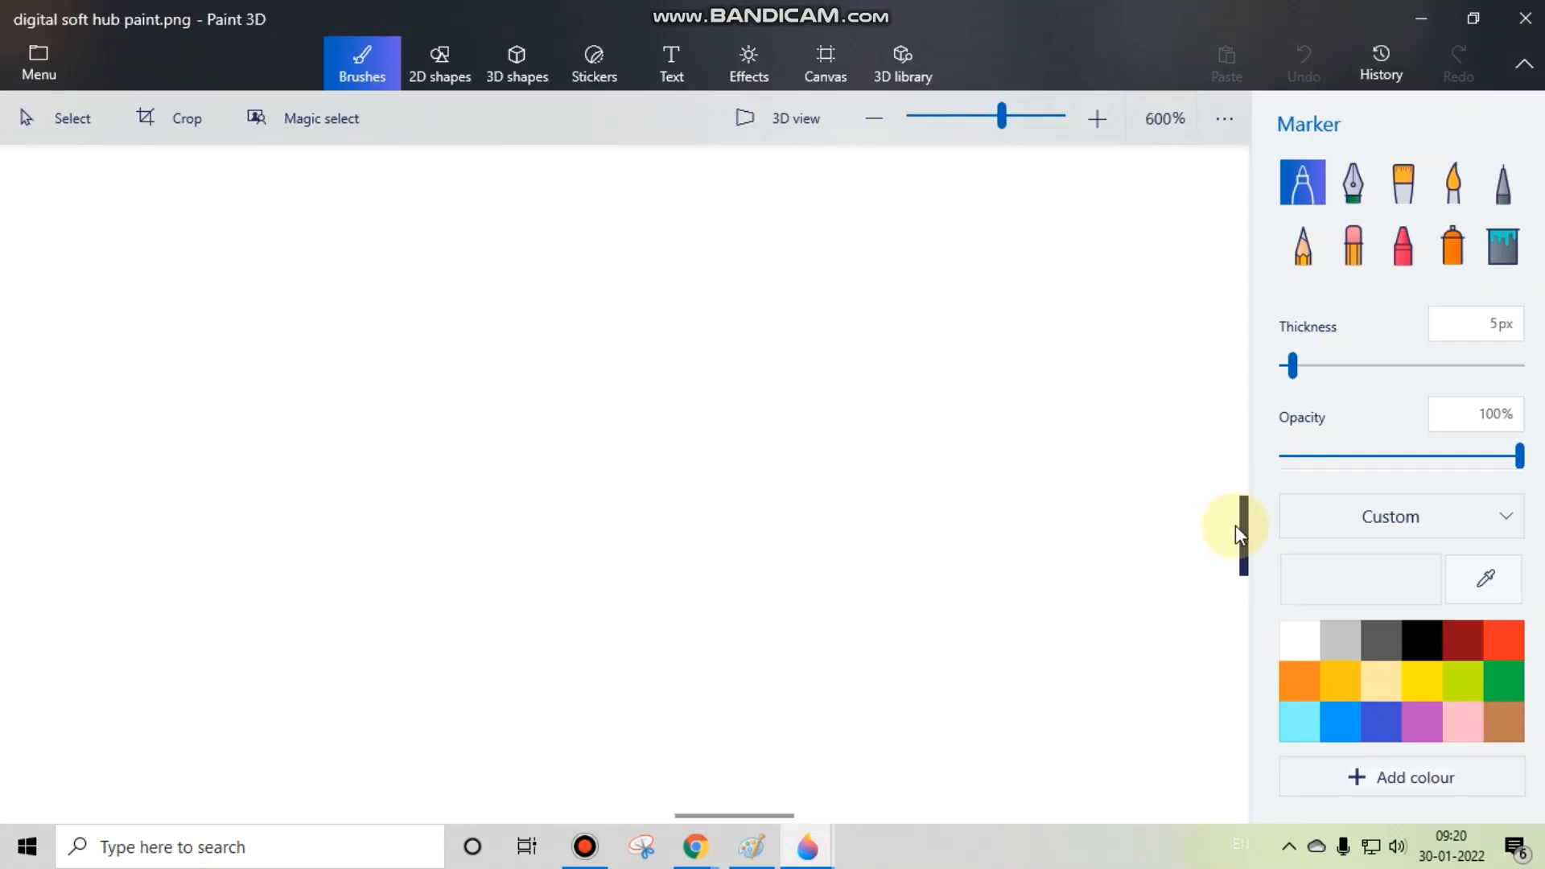
pyautogui.scroll(-7, 690, 521)
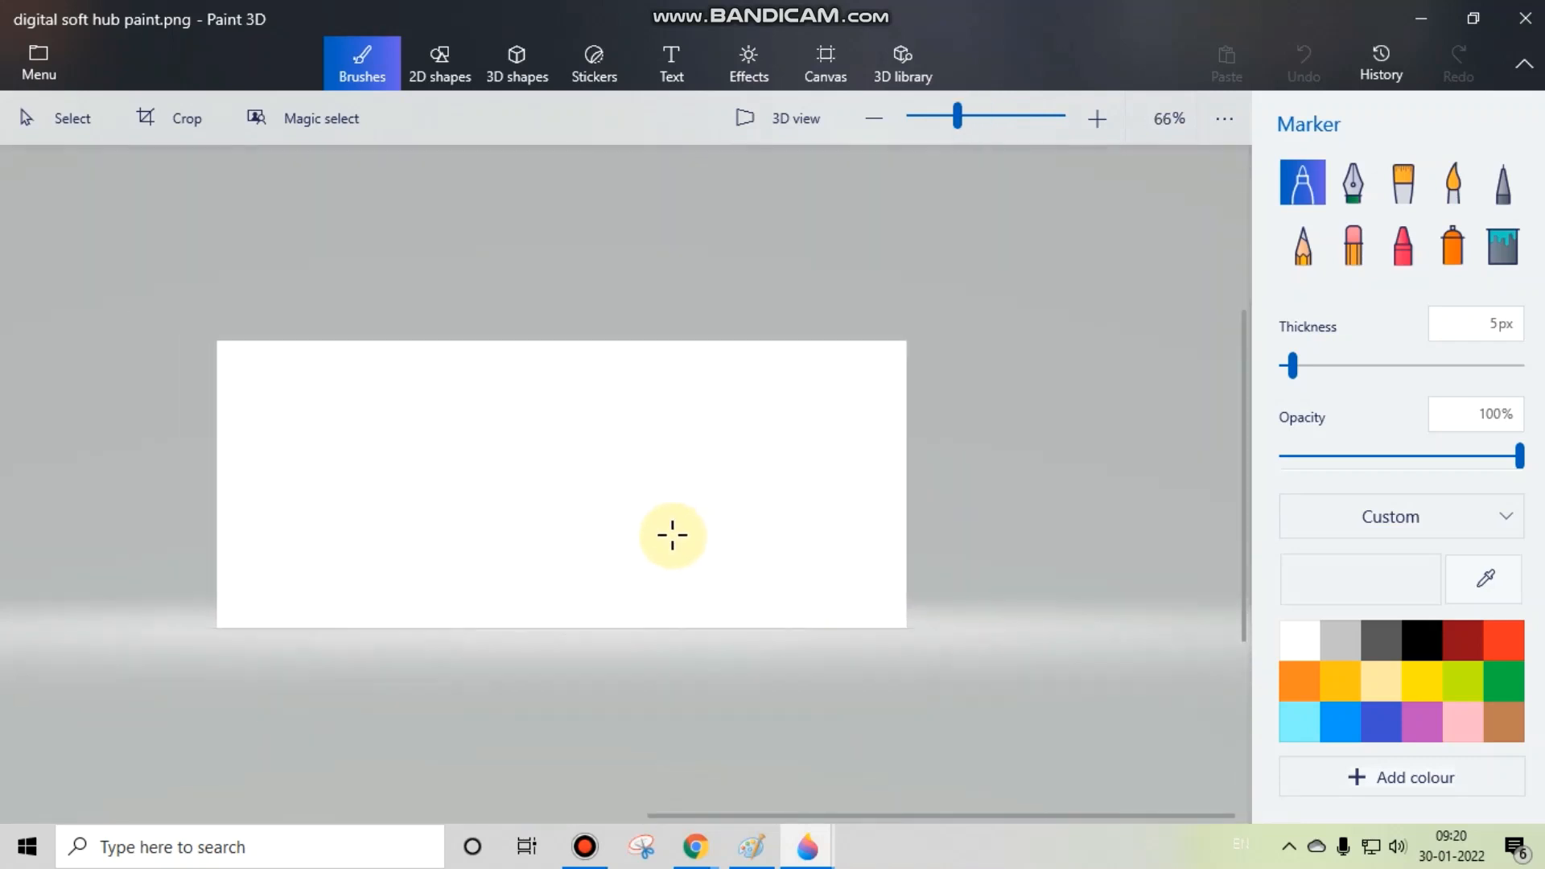
pyautogui.scroll(-2, 759, 497)
pyautogui.scroll(1, 574, 474)
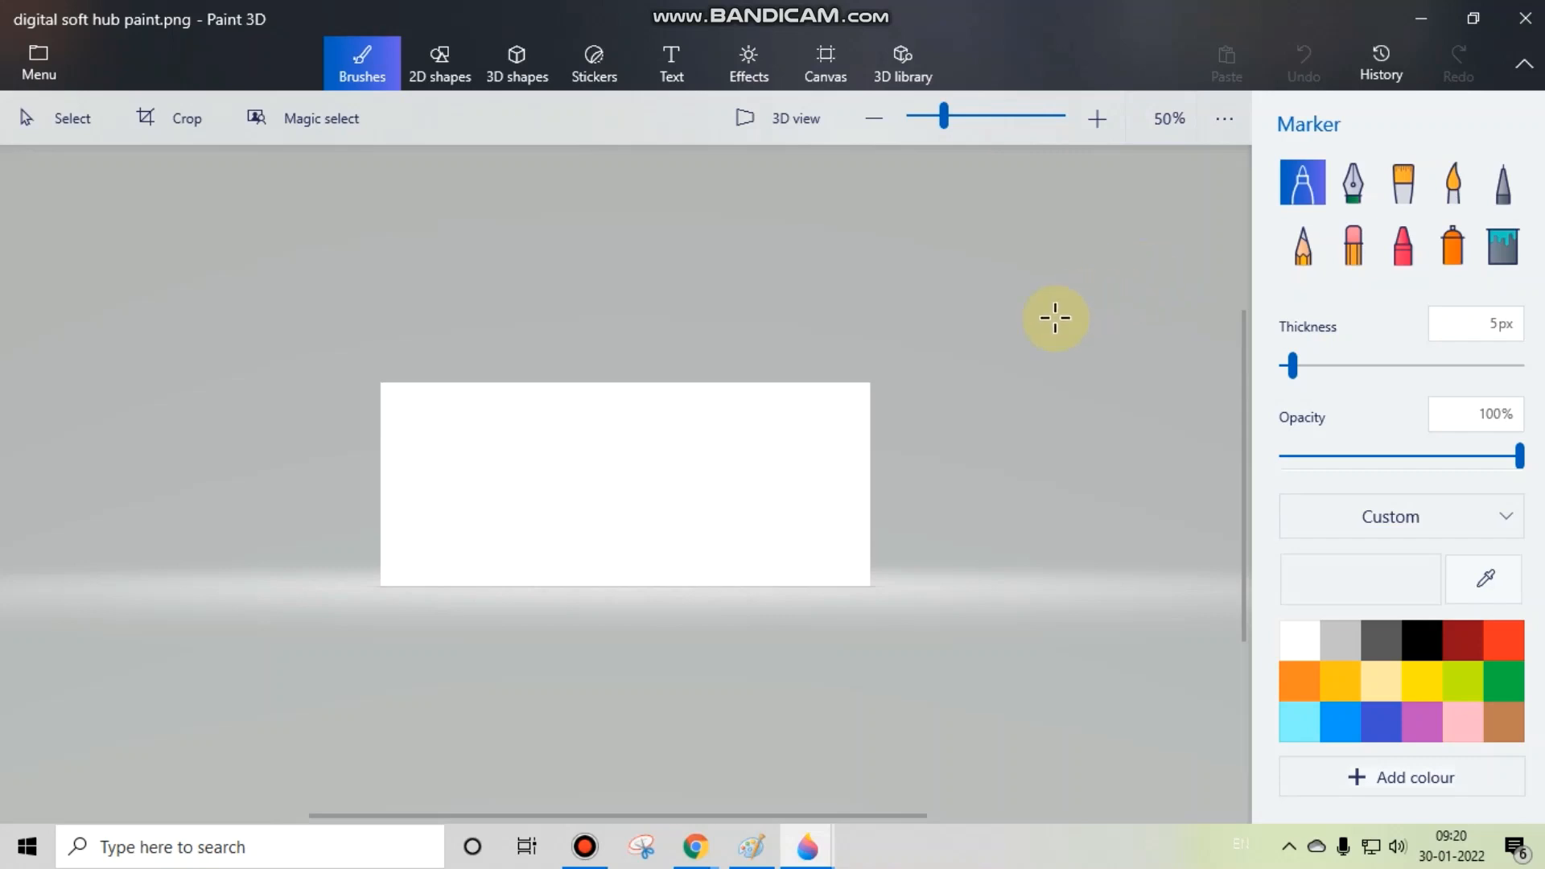
# Step: Create a new blank project and open the JPG photo whose name ends in "- Copy" from the Desktop
pyautogui.click(51, 60)
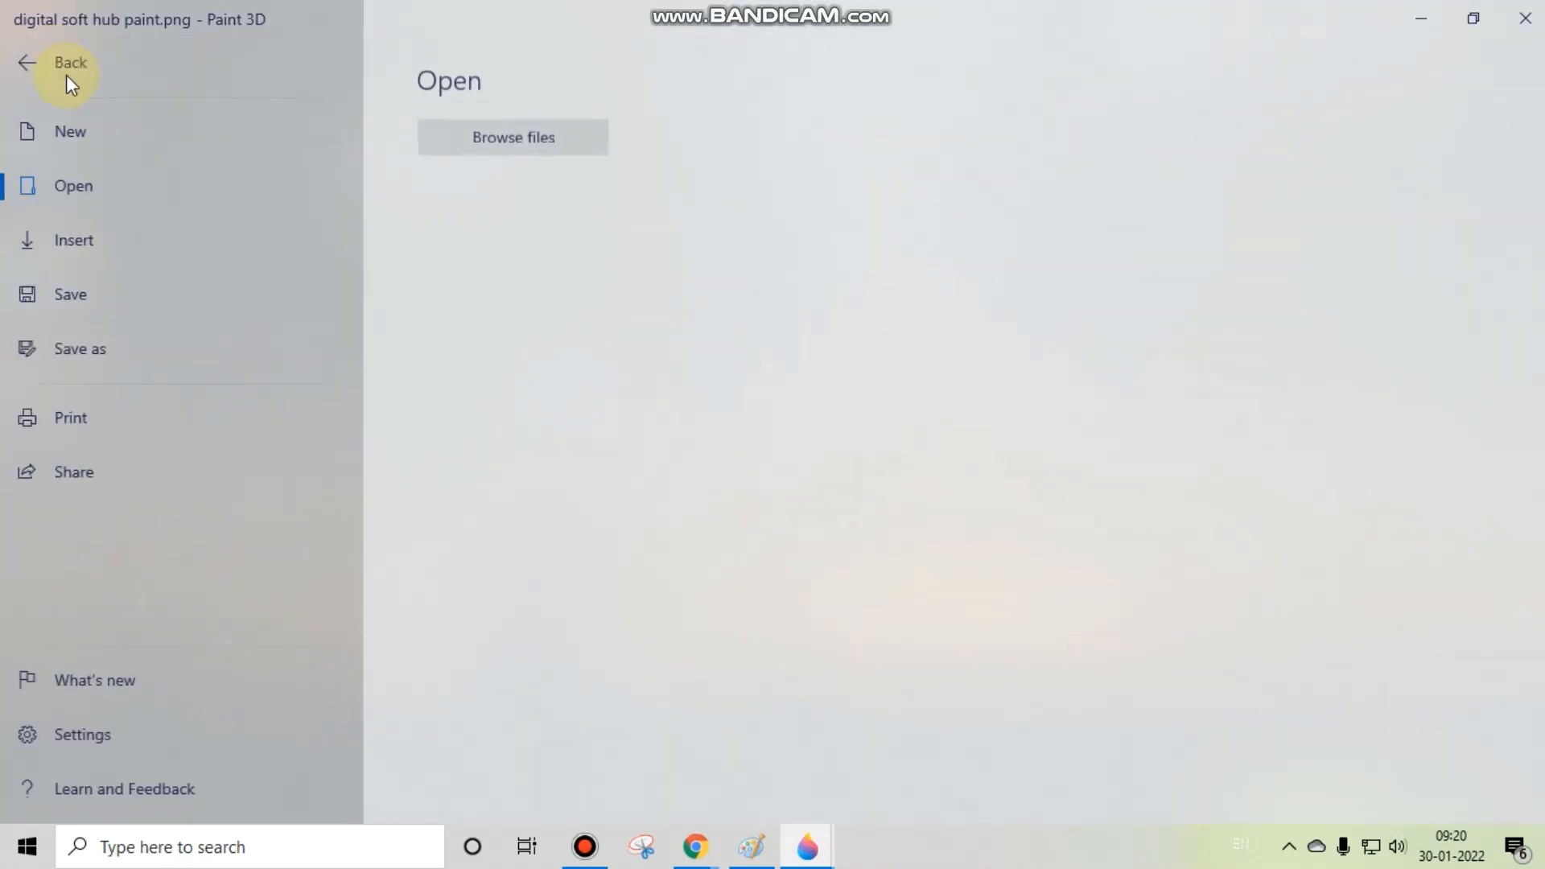
pyautogui.click(162, 132)
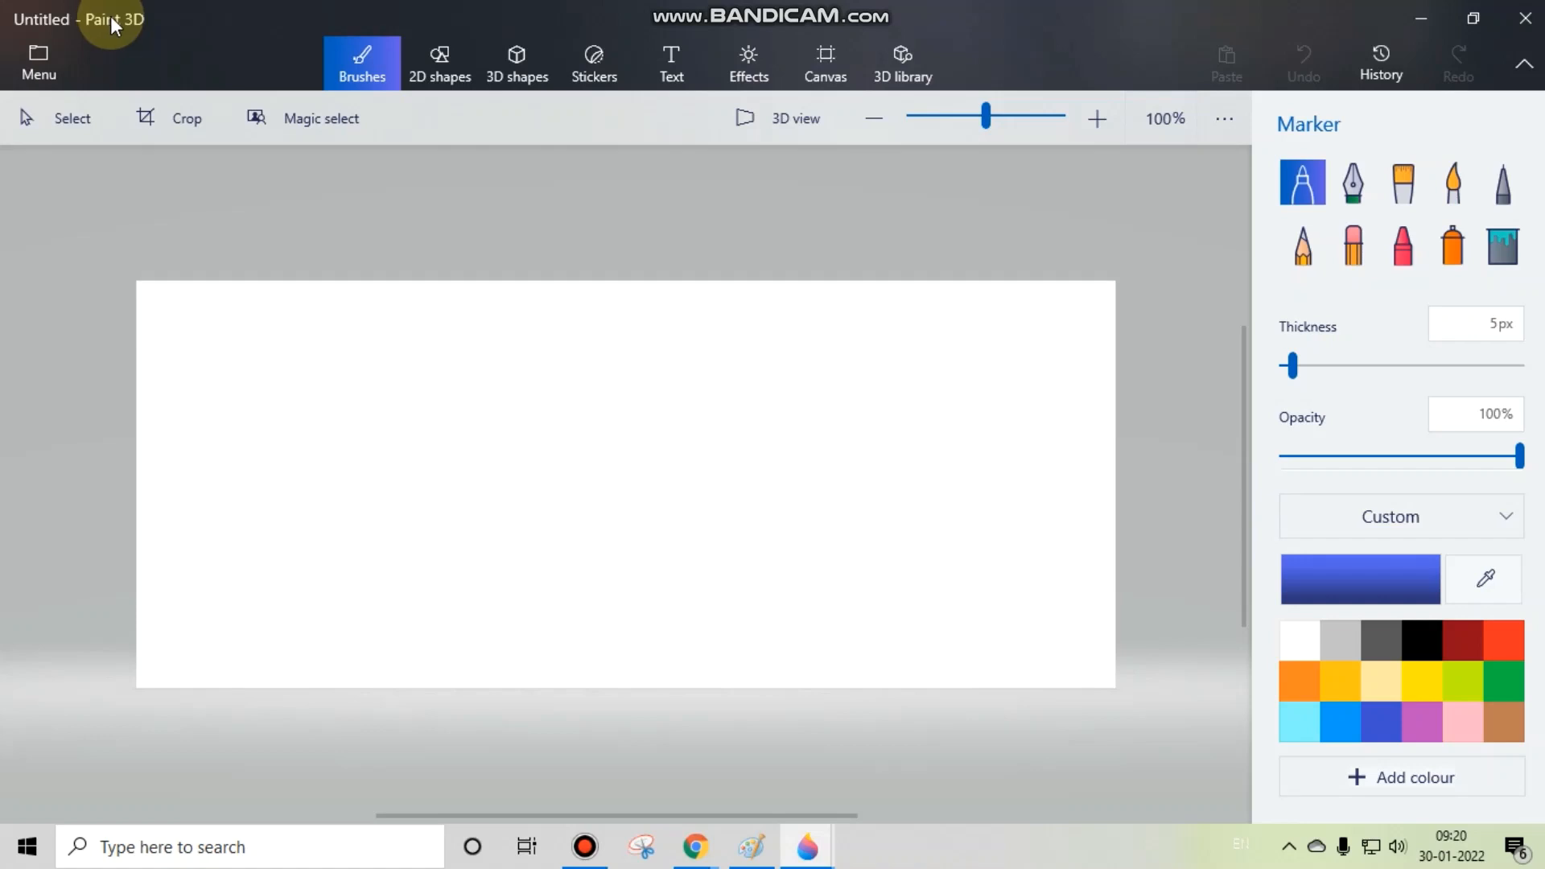
pyautogui.click(32, 64)
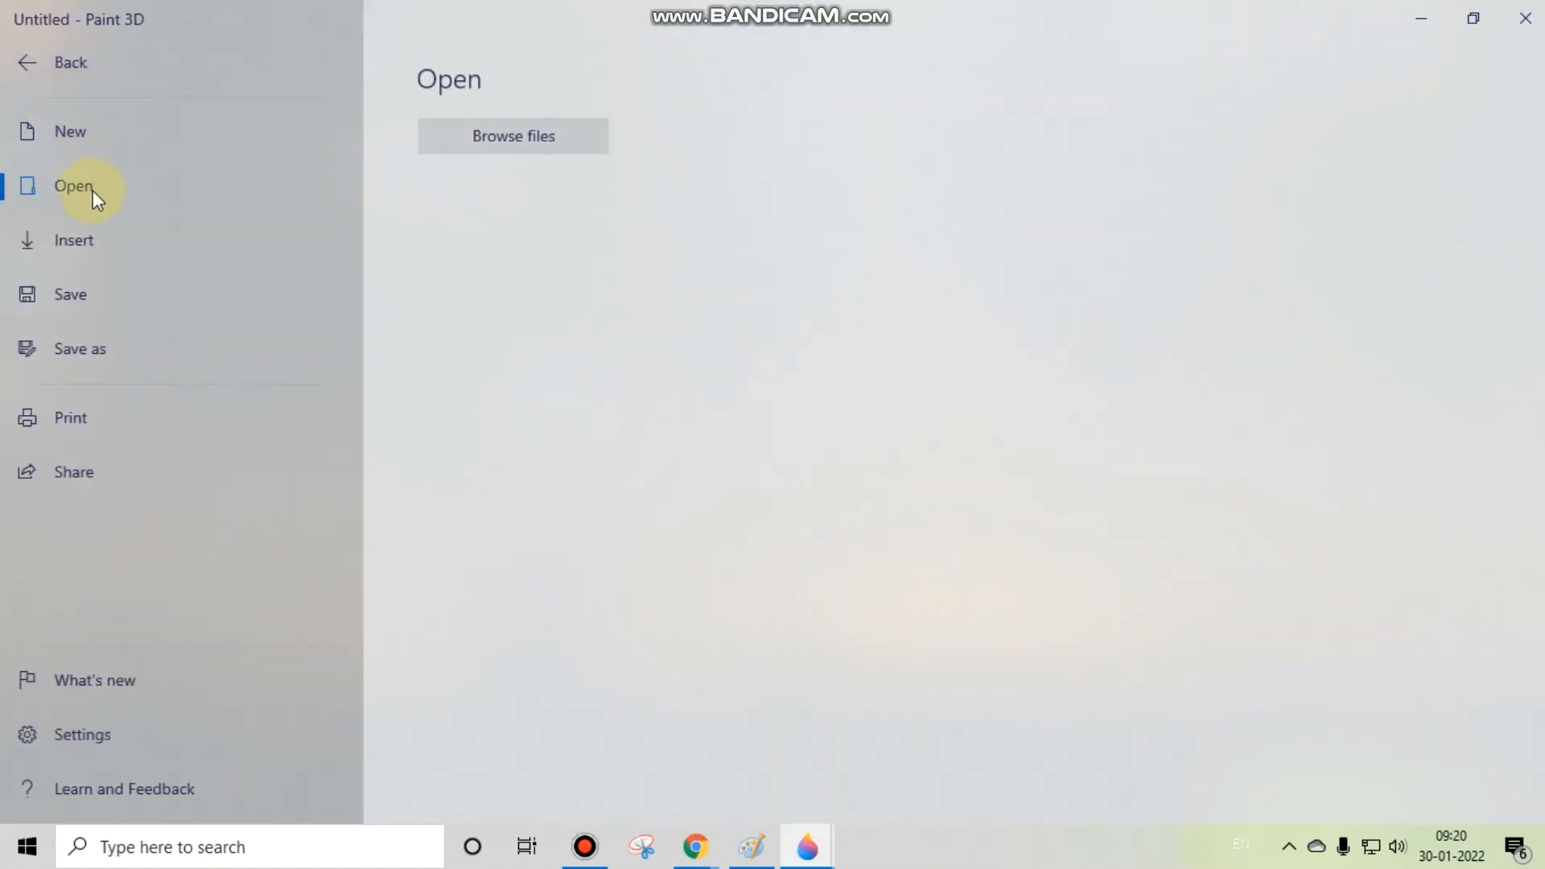
pyautogui.click(550, 136)
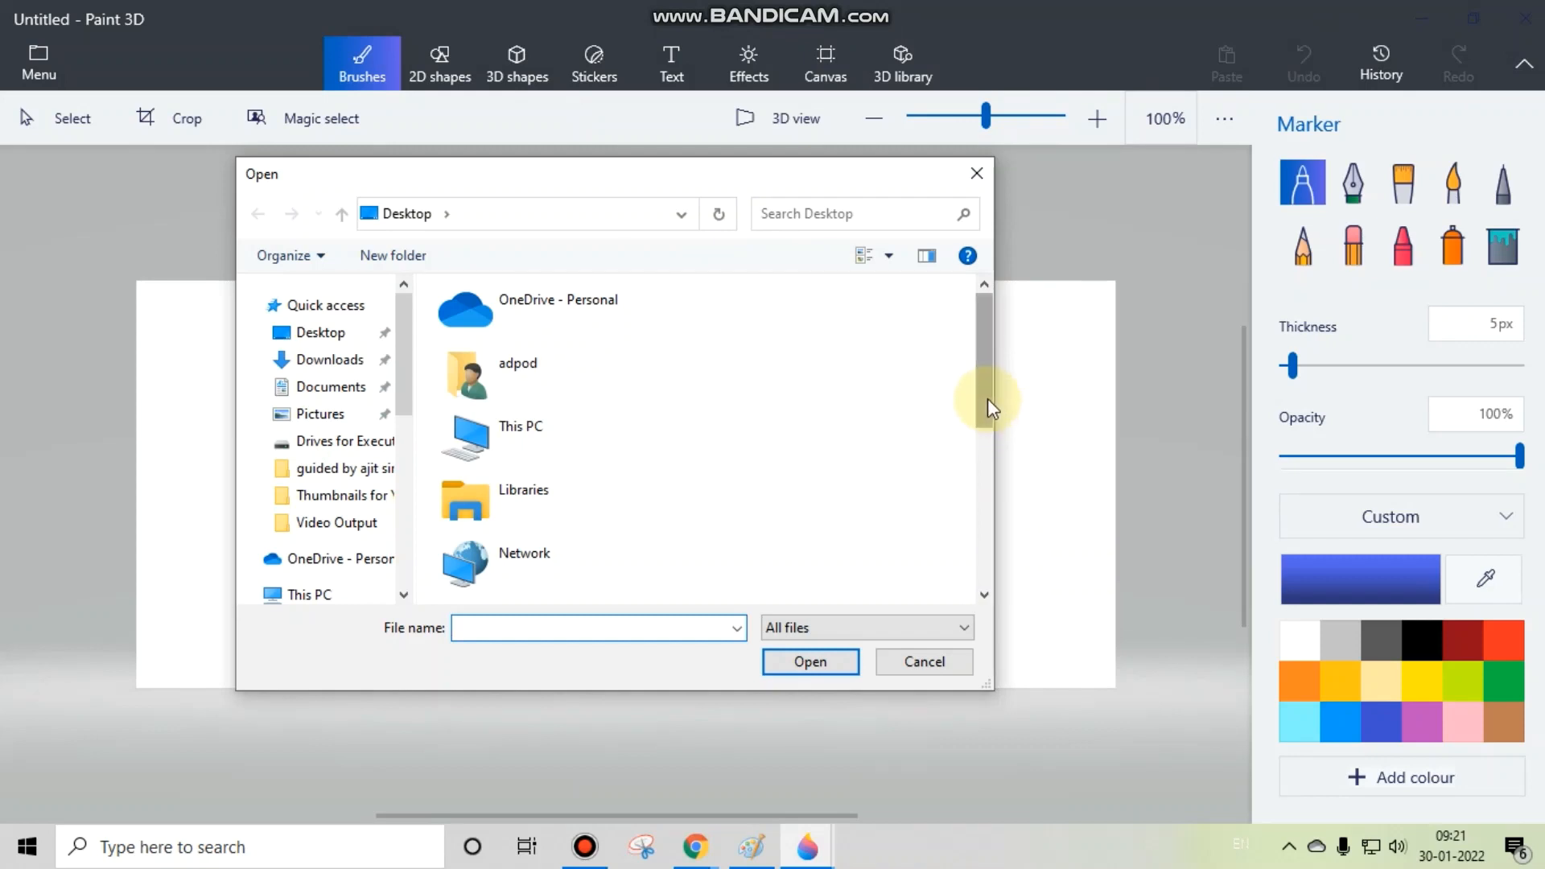
pyautogui.moveTo(987, 399); pyautogui.dragTo(982, 552)
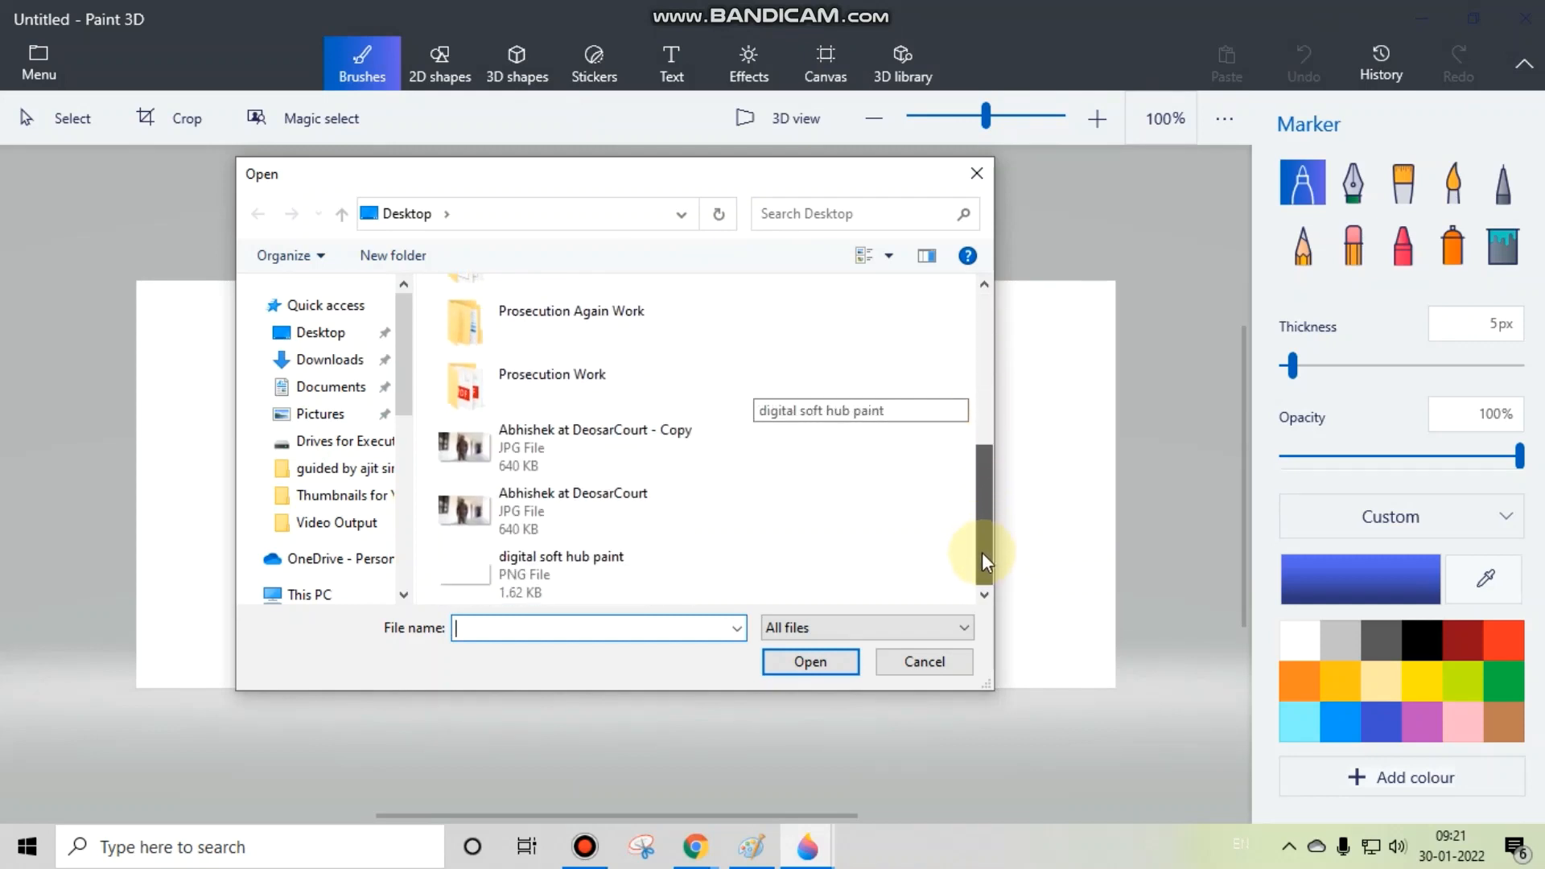
pyautogui.click(593, 469)
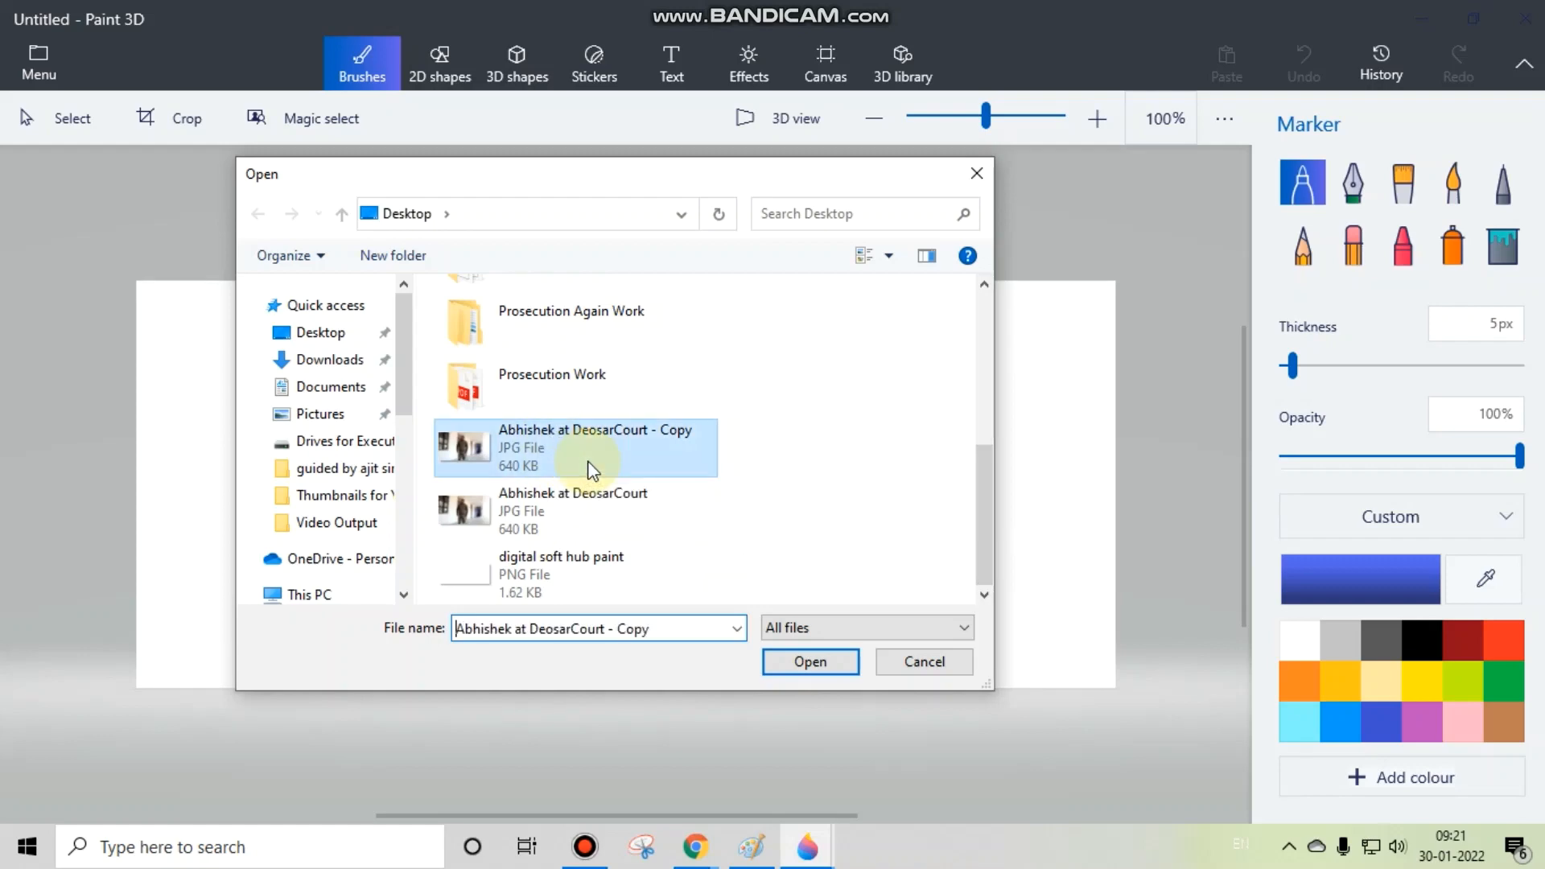
pyautogui.click(805, 663)
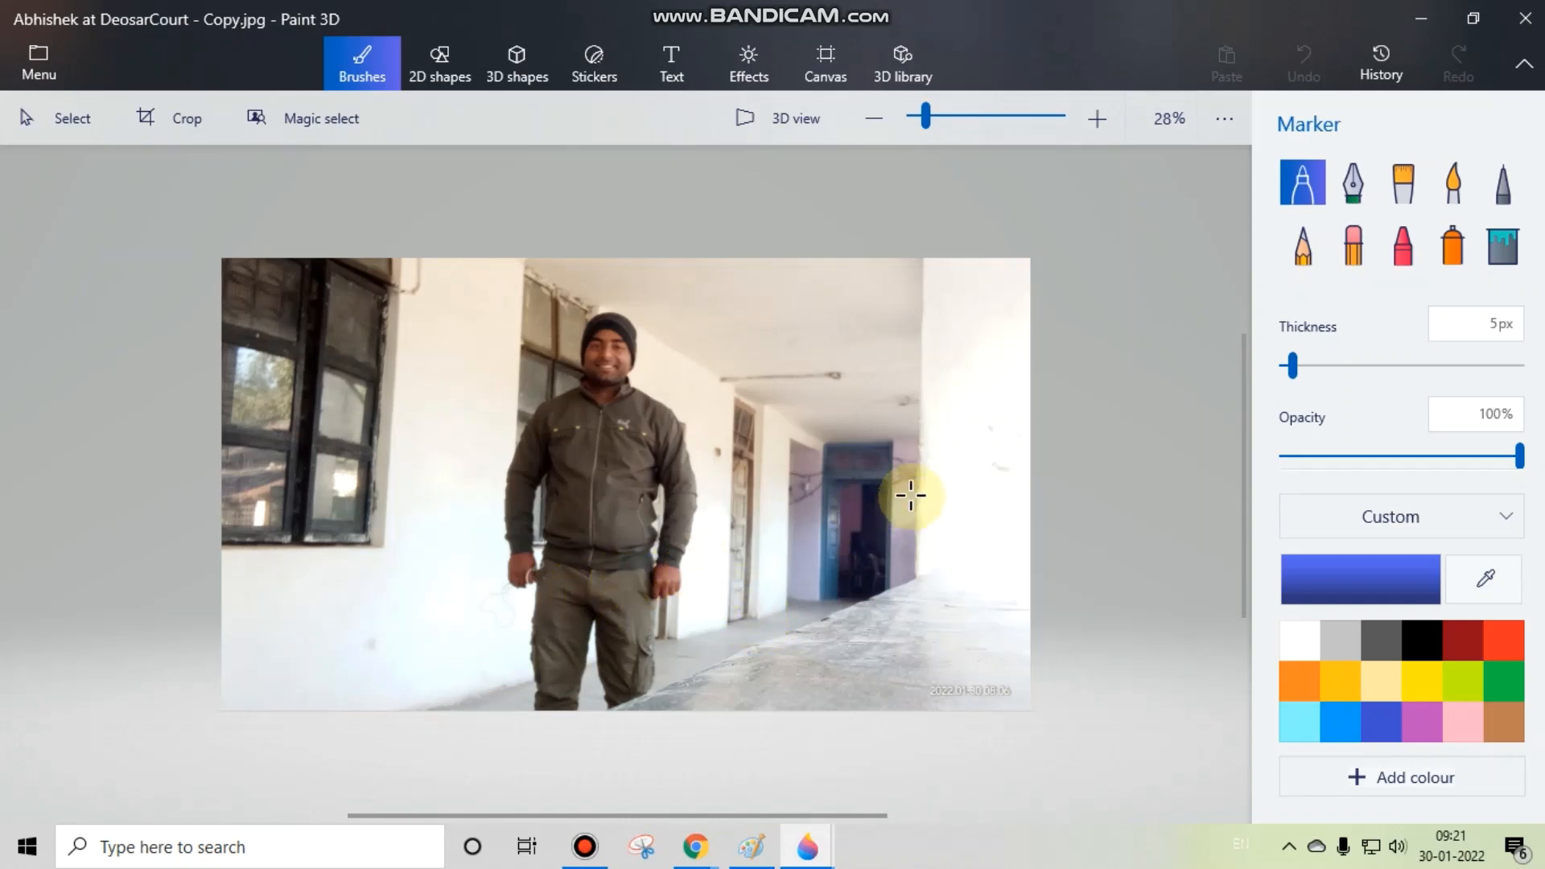
# Step: Insert the digital soft hub paint PNG from the Desktop, place it over the photo's upper-left corner and save the photo
pyautogui.click(40, 55)
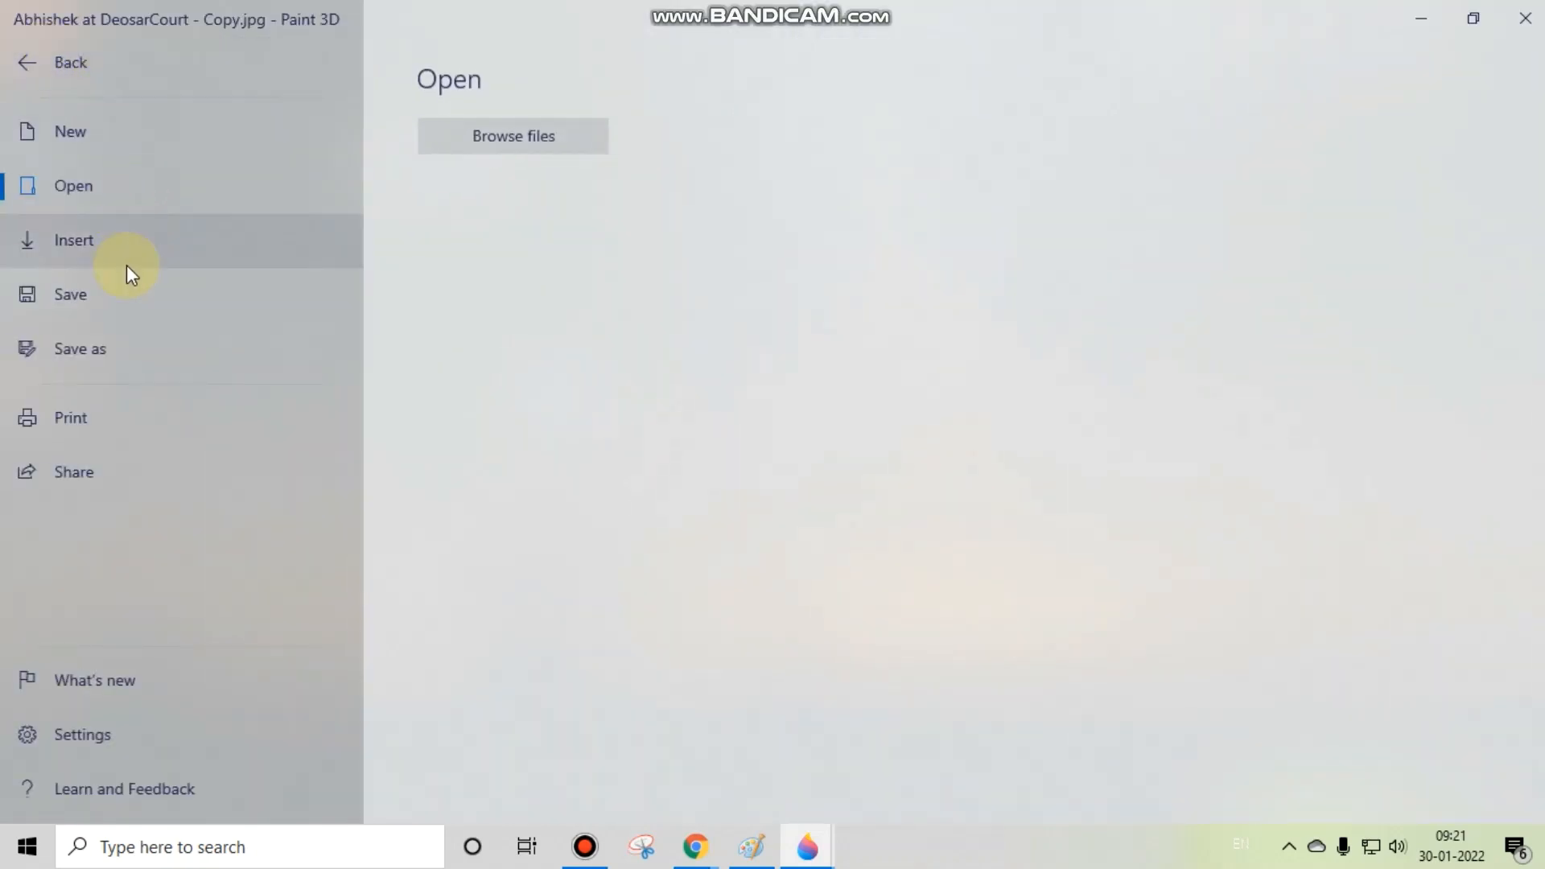
pyautogui.click(134, 256)
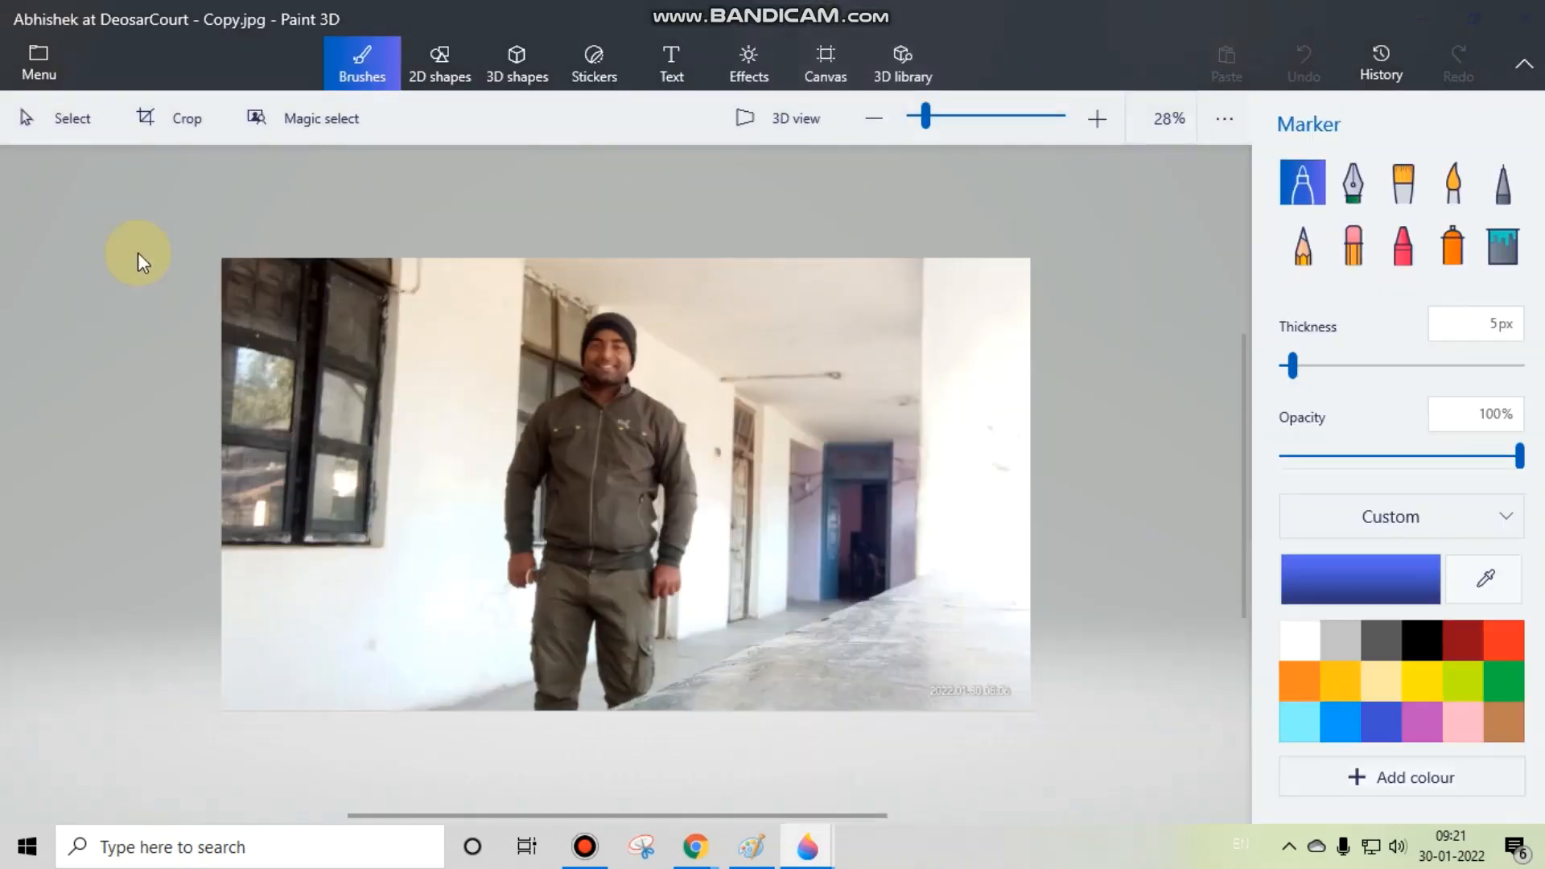
pyautogui.moveTo(993, 354); pyautogui.dragTo(934, 547)
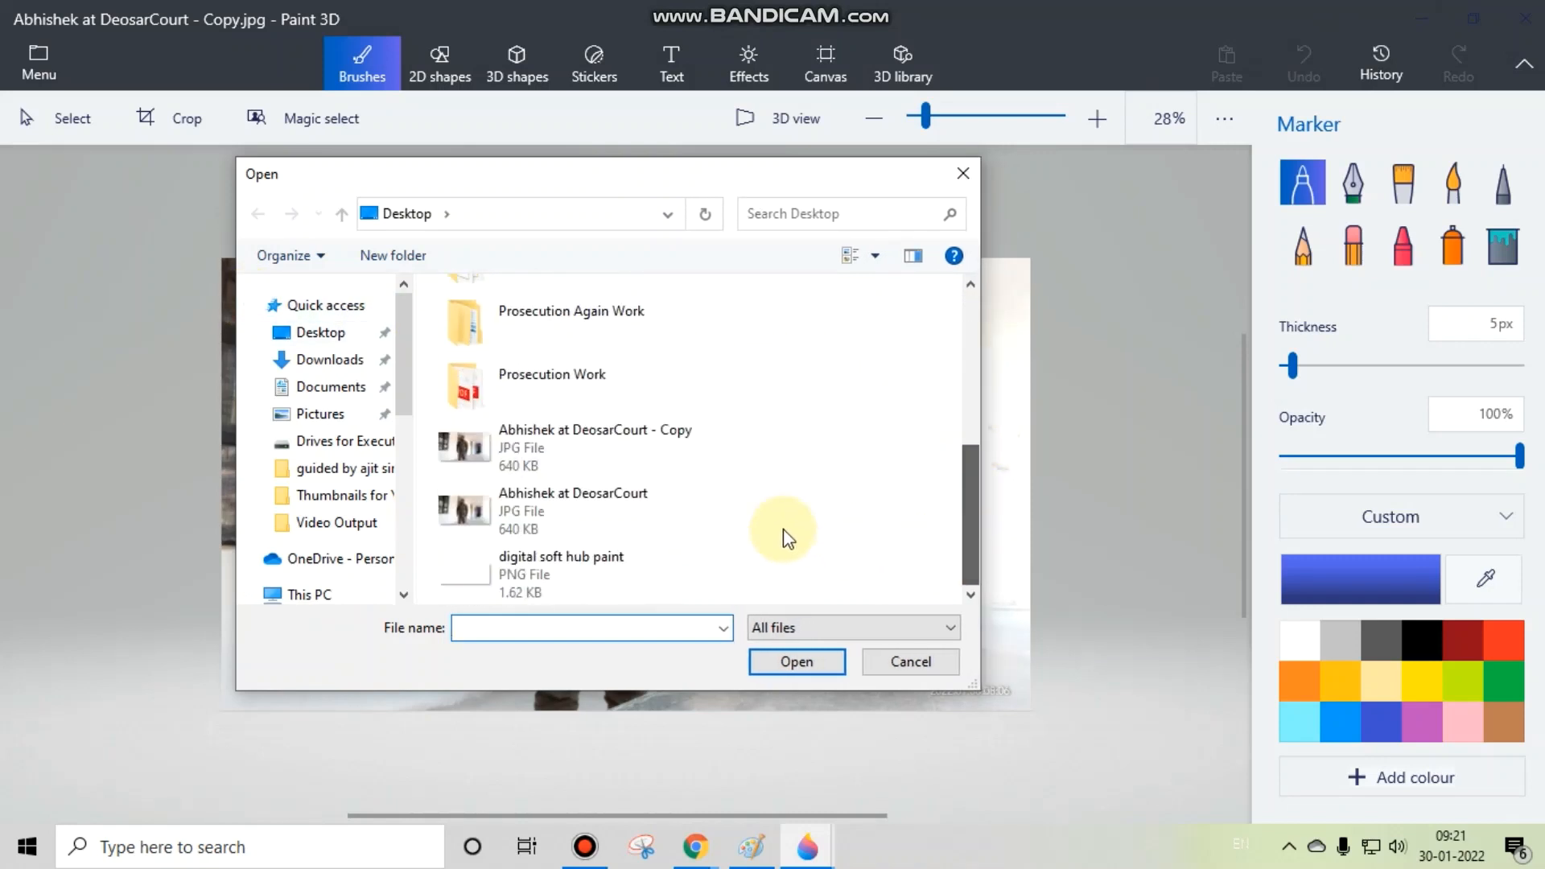
pyautogui.click(563, 555)
pyautogui.click(785, 660)
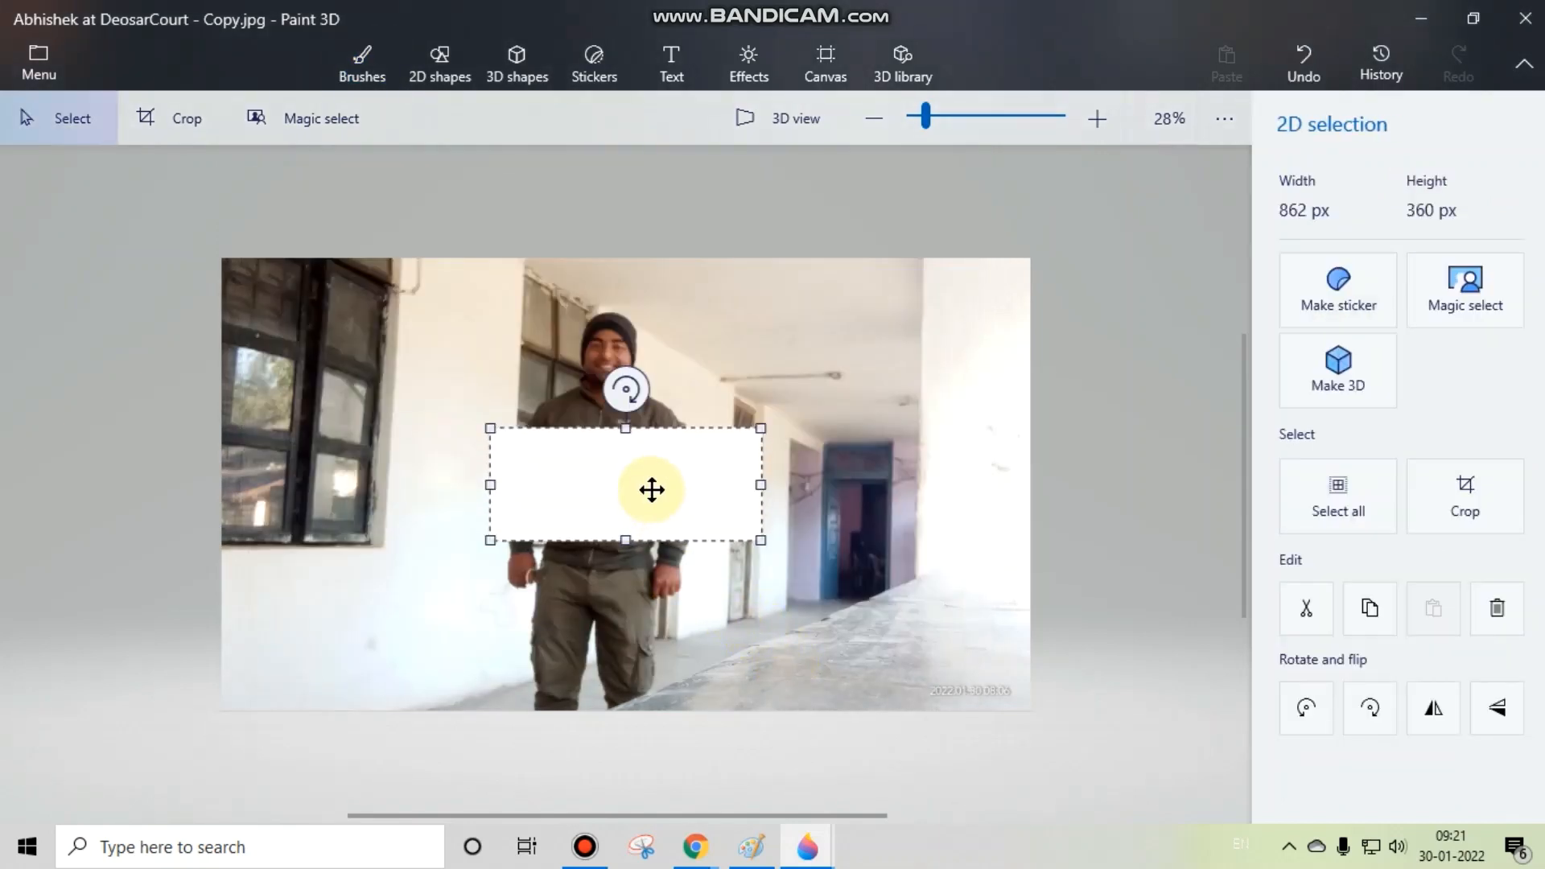
pyautogui.moveTo(652, 489); pyautogui.dragTo(382, 321)
pyautogui.click(510, 500)
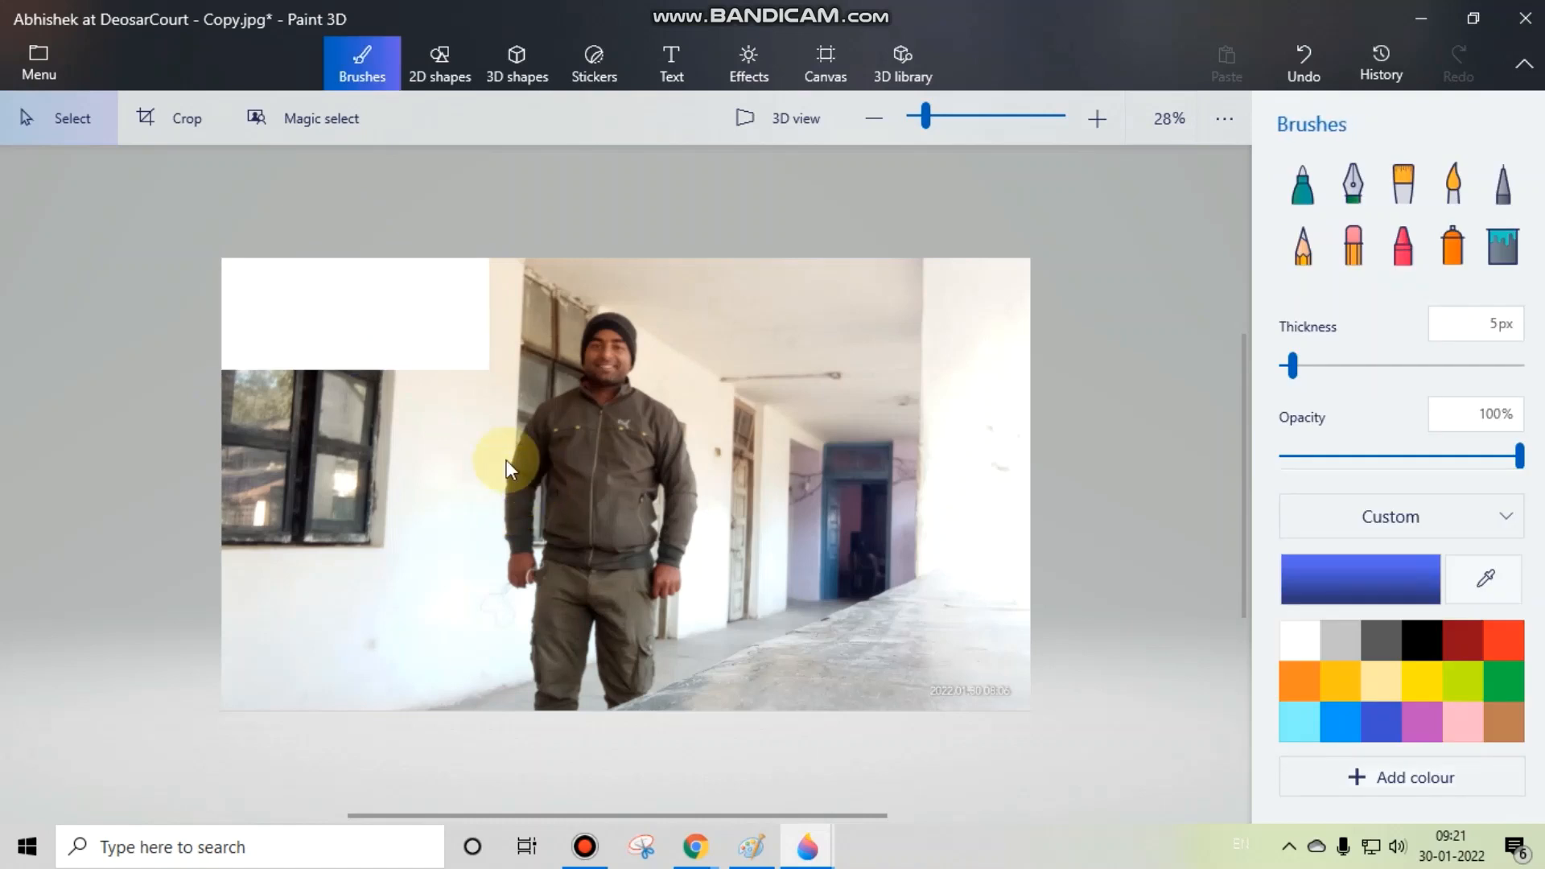
pyautogui.click(41, 68)
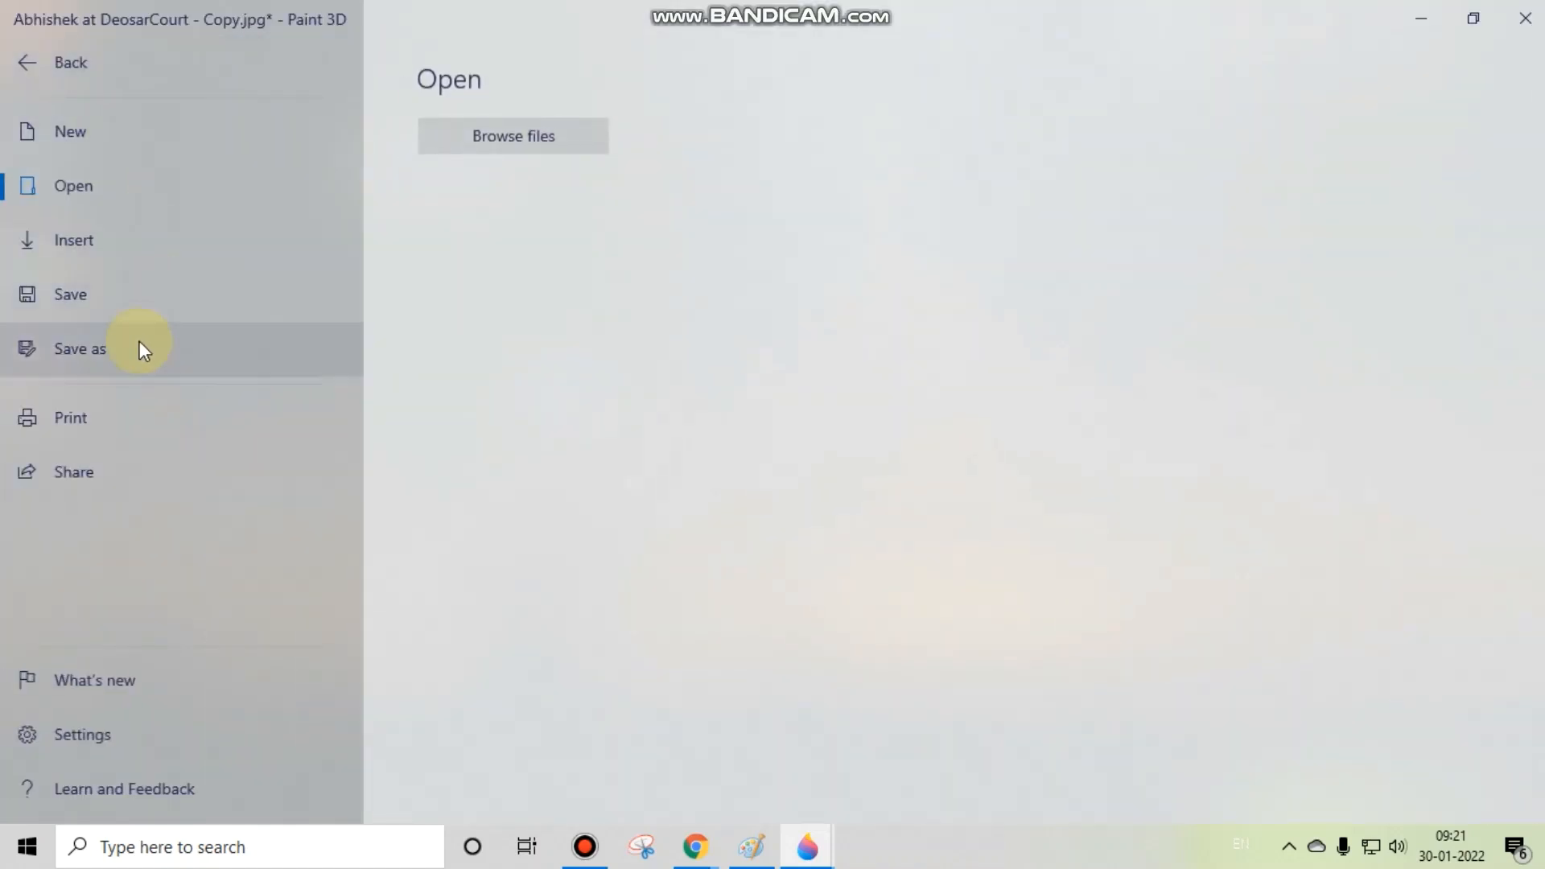
pyautogui.click(125, 298)
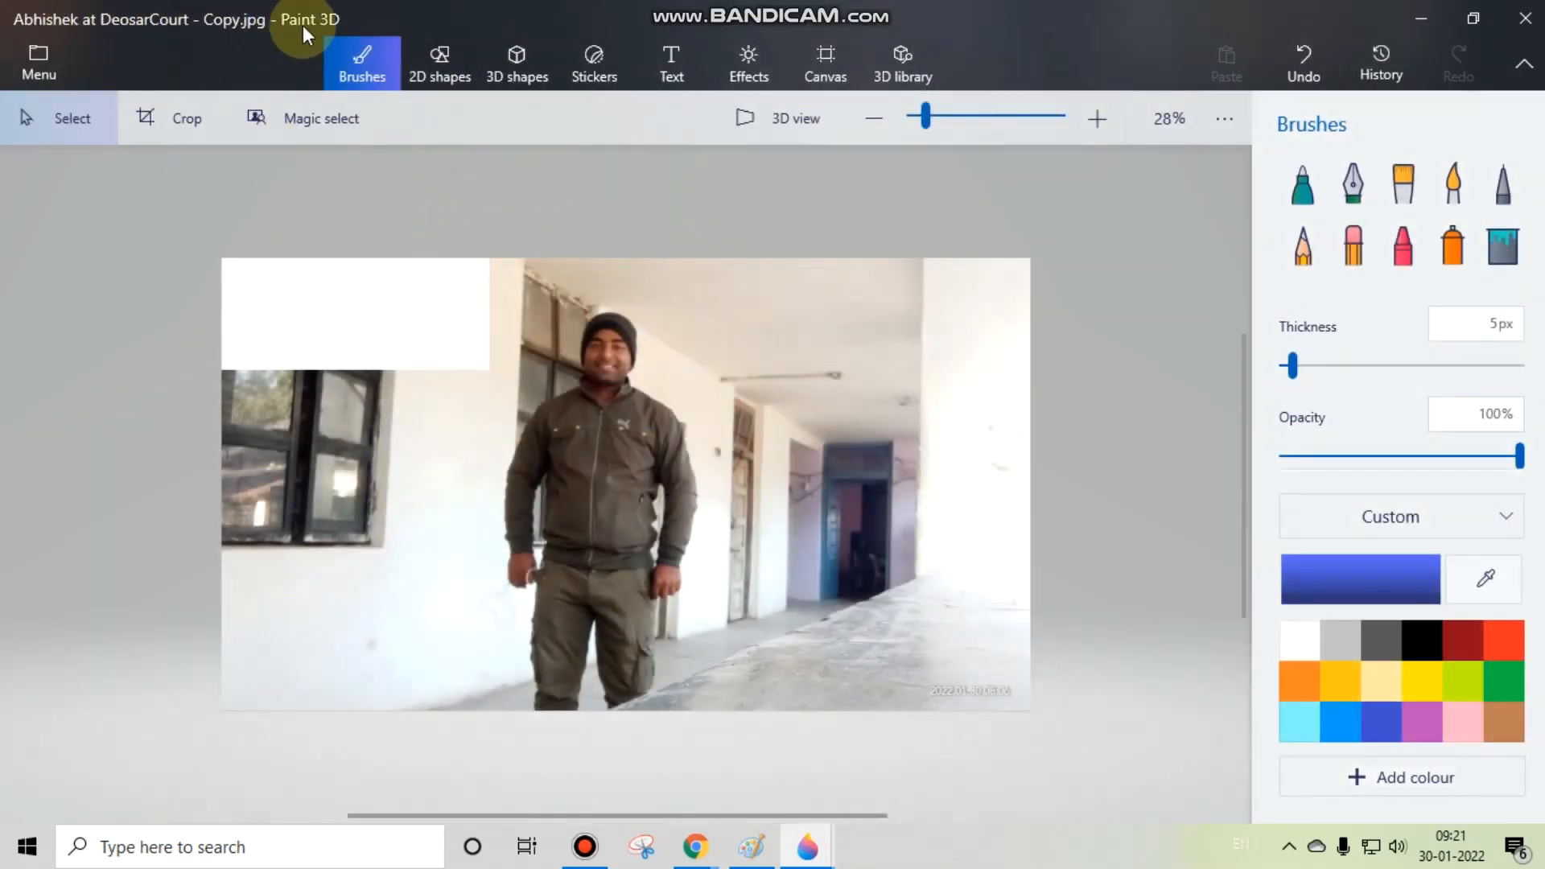
# Step: Examine the Save as formats, the Print choices and the Share targets offered for the photo, then return to the canvas
pyautogui.click(40, 66)
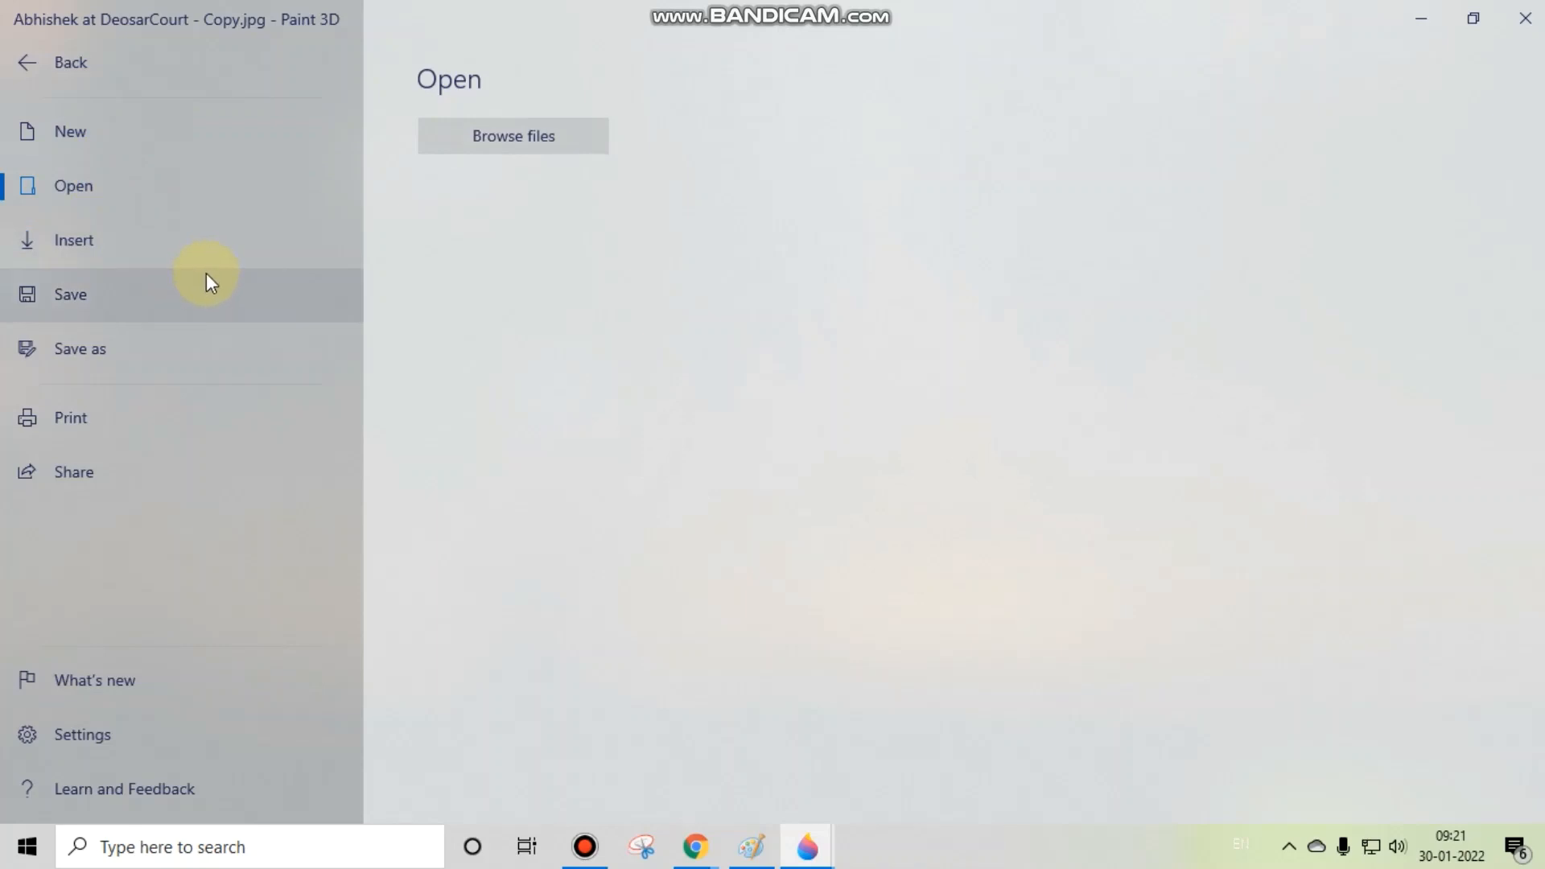
pyautogui.click(38, 65)
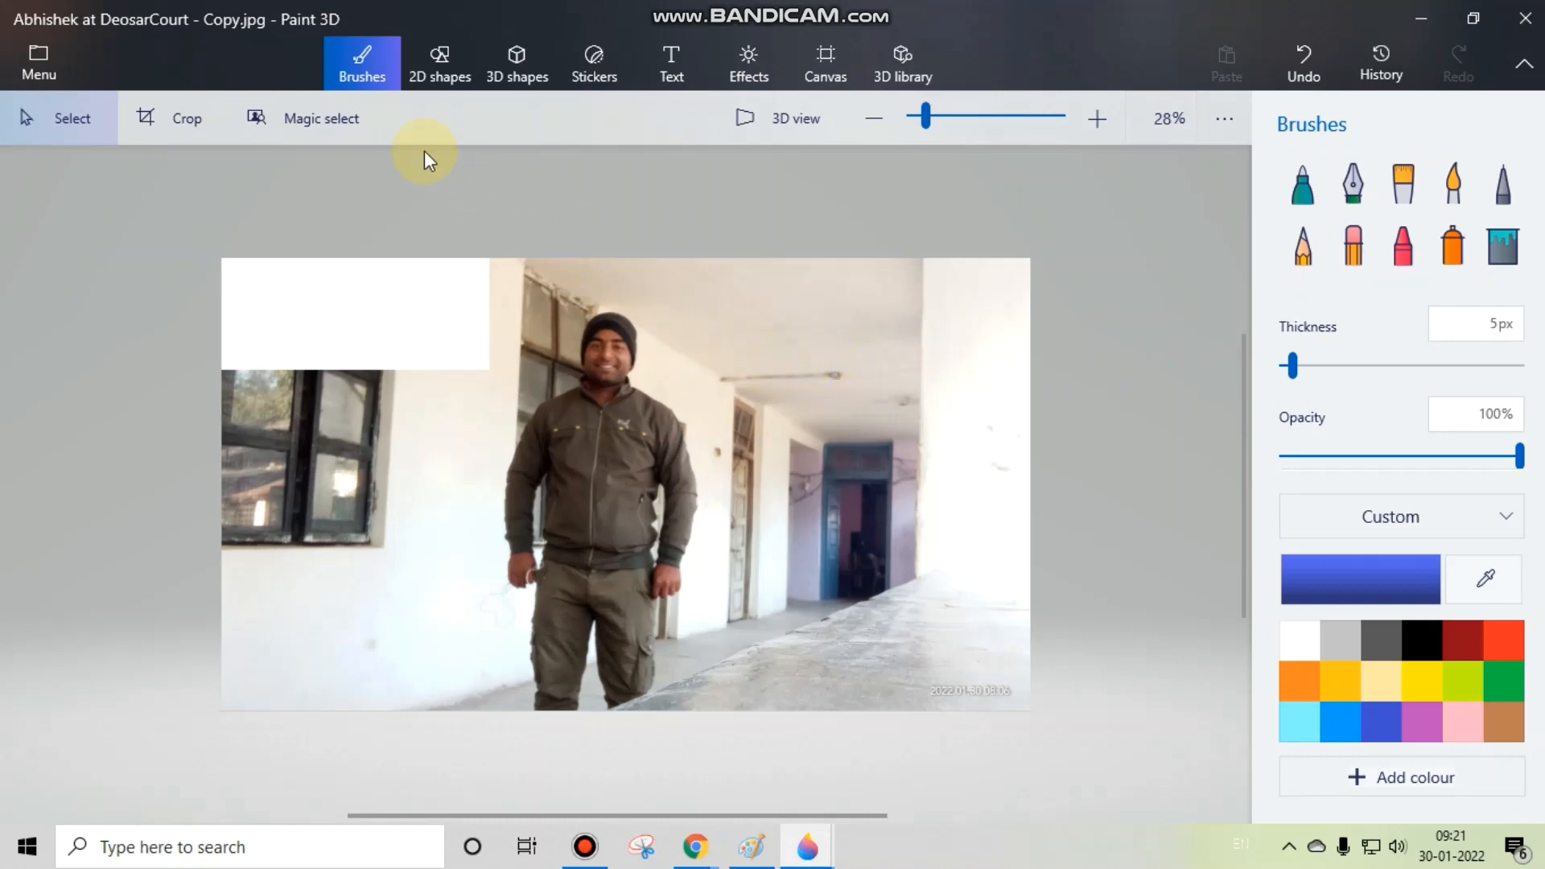
pyautogui.click(43, 42)
pyautogui.click(80, 346)
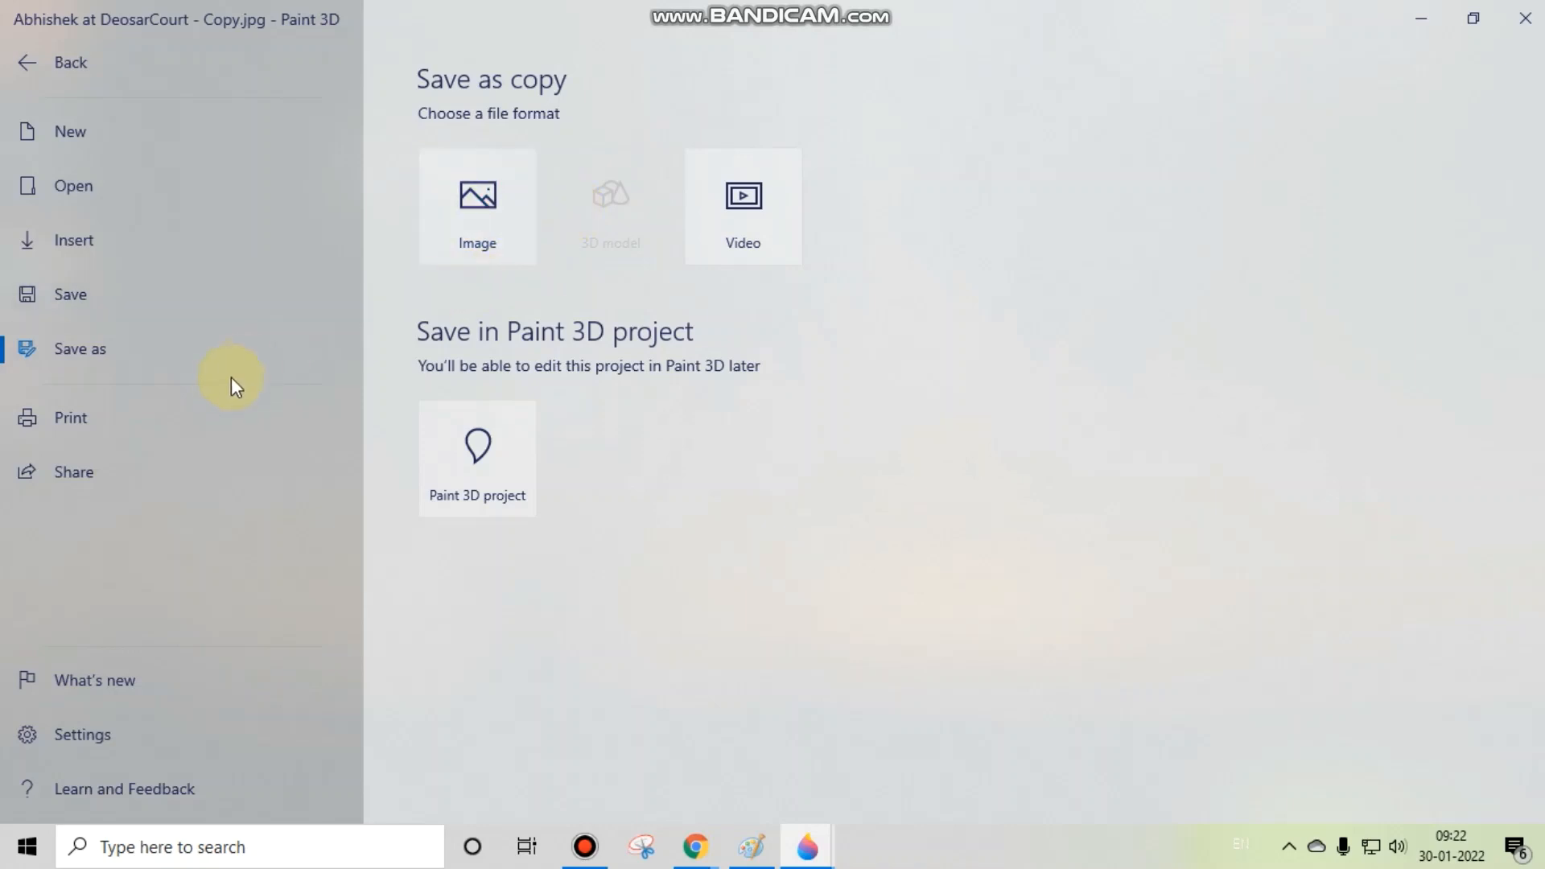
pyautogui.click(162, 413)
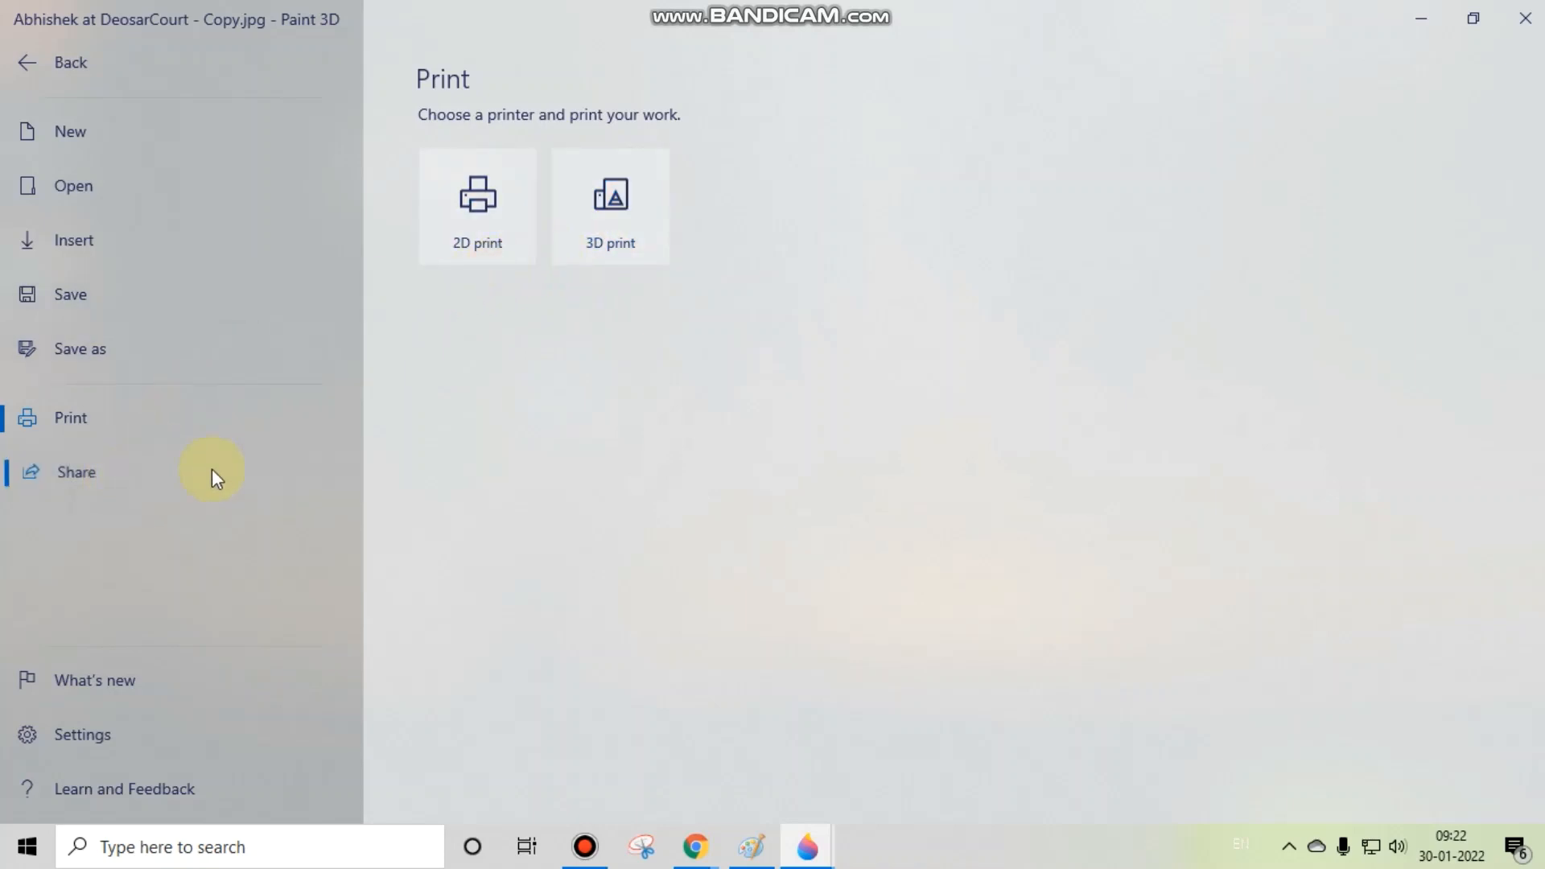
pyautogui.press('Escape')
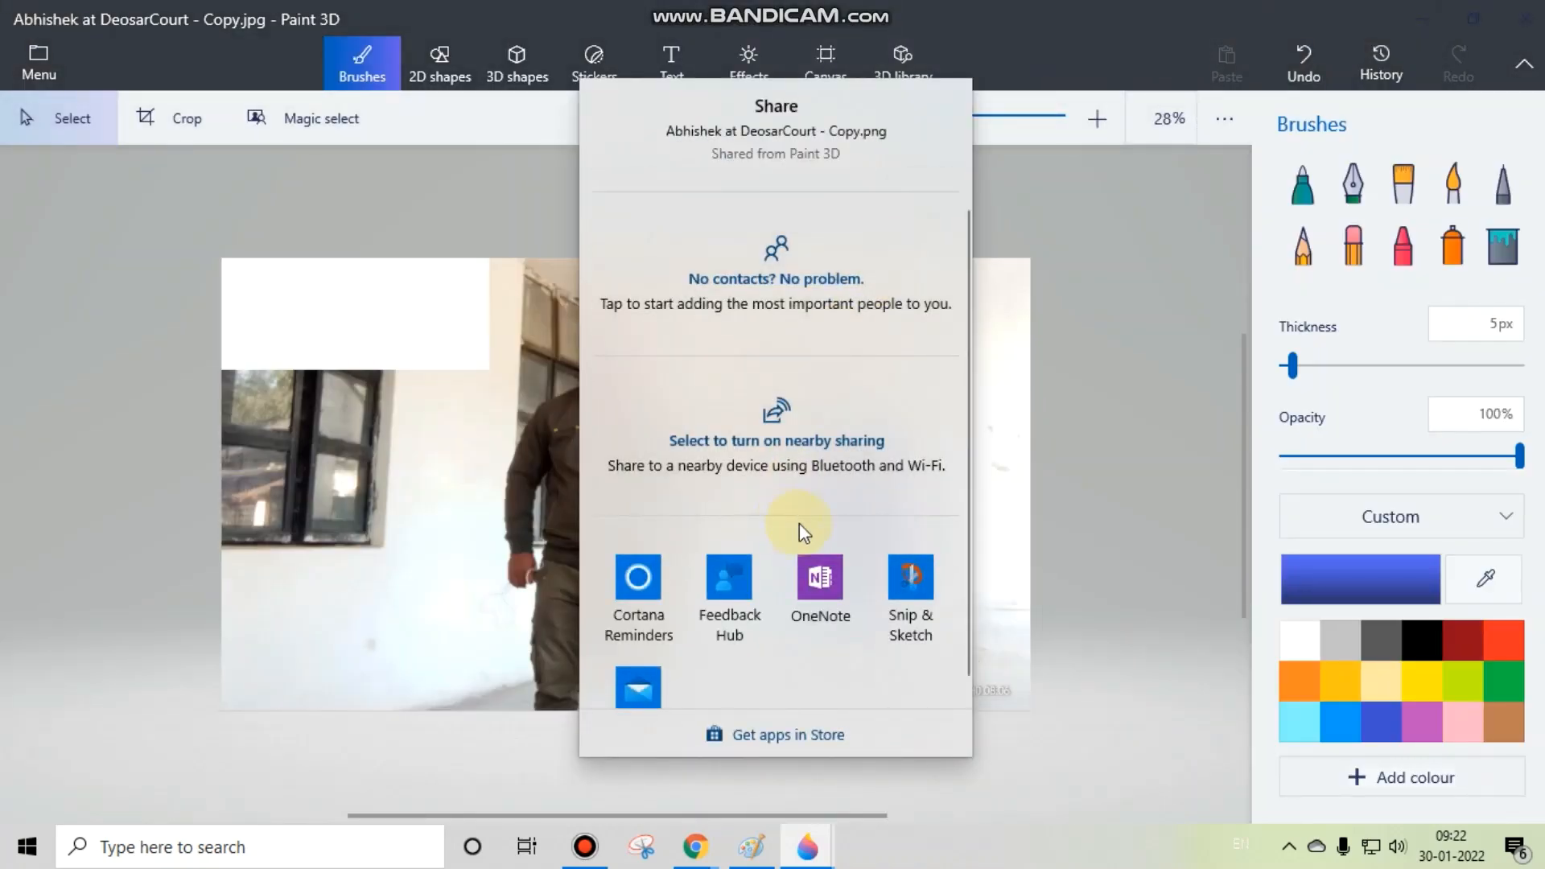
pyautogui.scroll(-1, 797, 538)
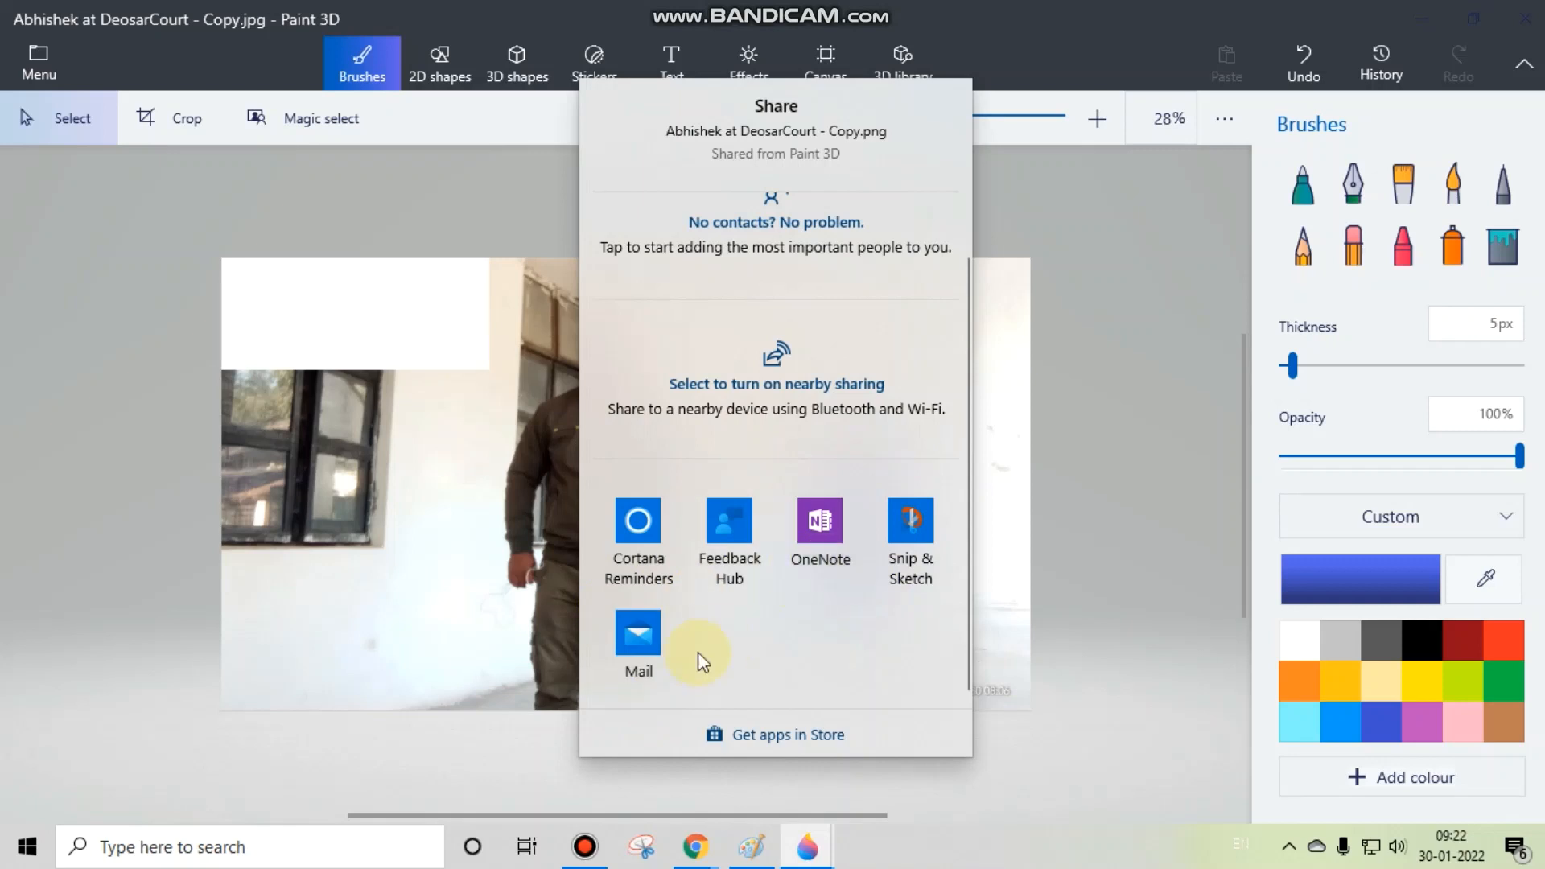
pyautogui.click(1099, 280)
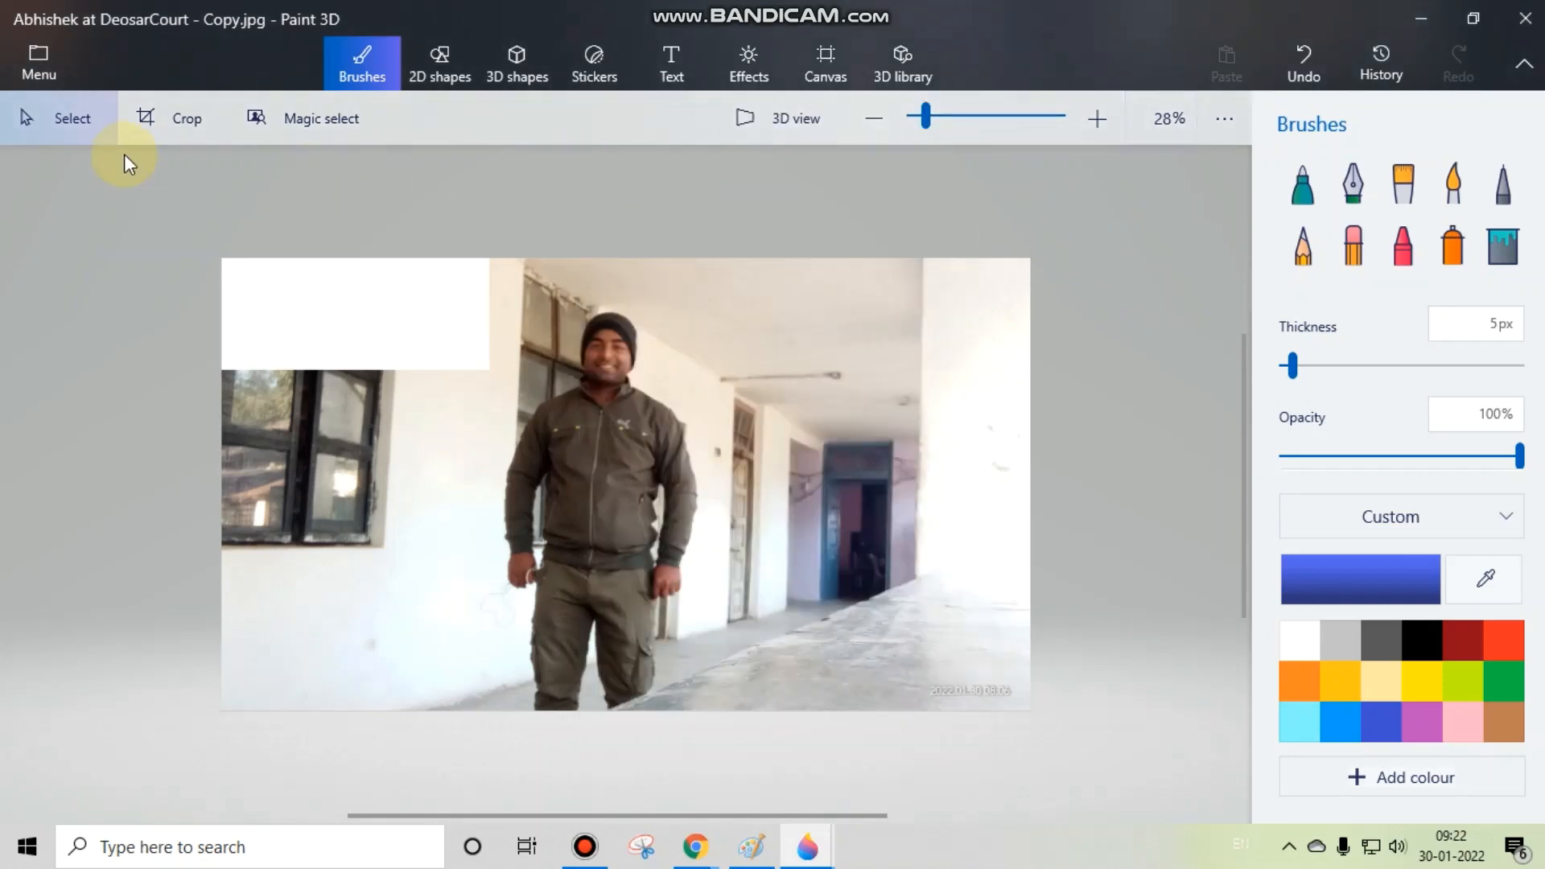
# Step: Turn on compact view in the settings and try out the collapsed sidebar's flyouts beside the photo
pyautogui.click(40, 70)
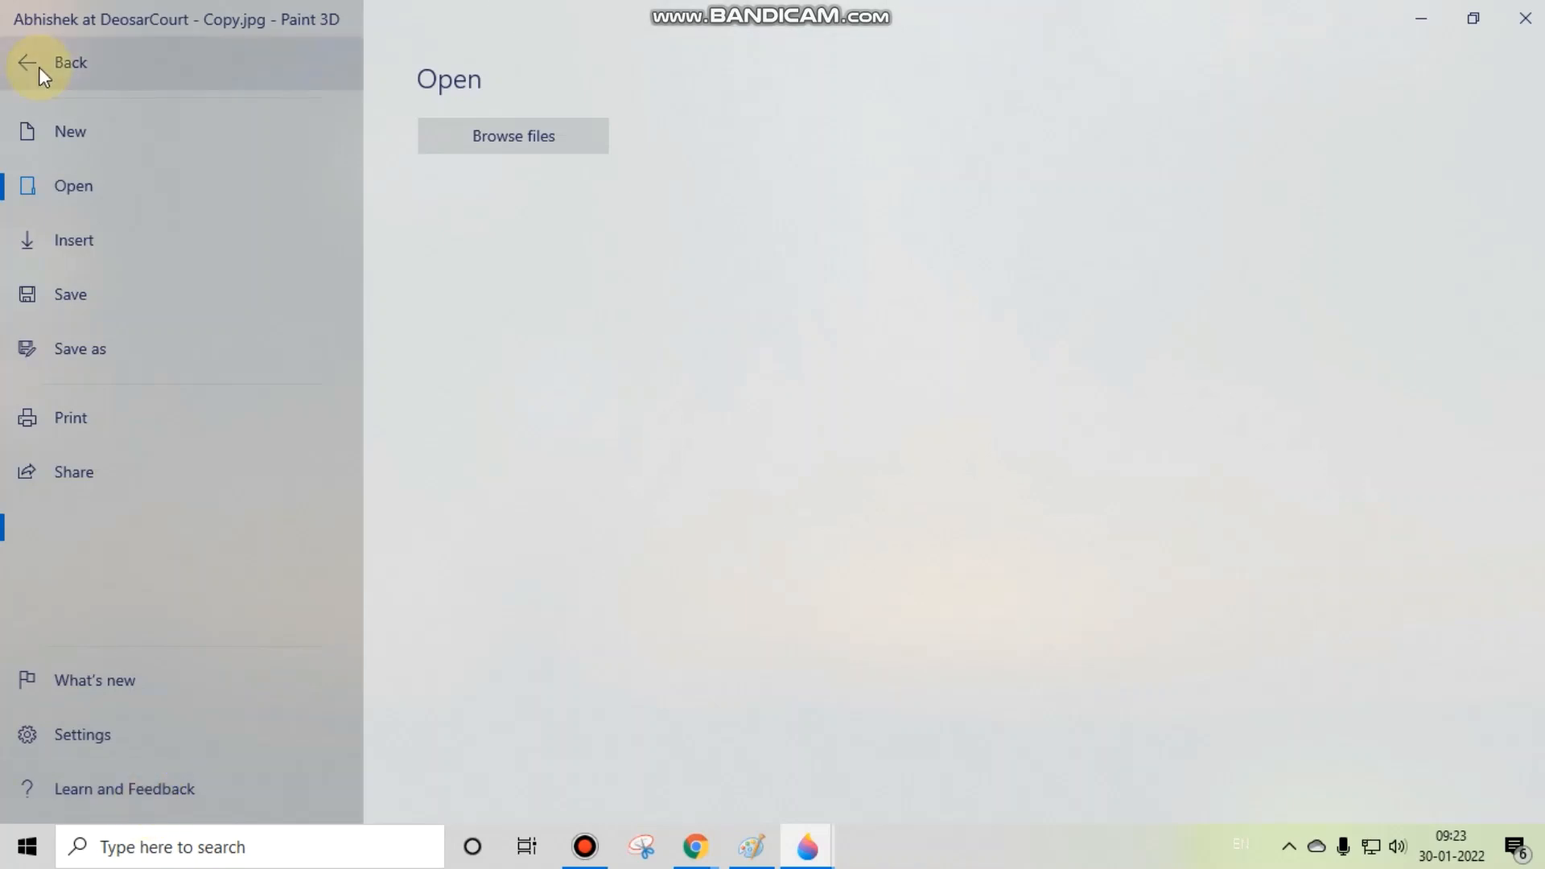
pyautogui.click(72, 740)
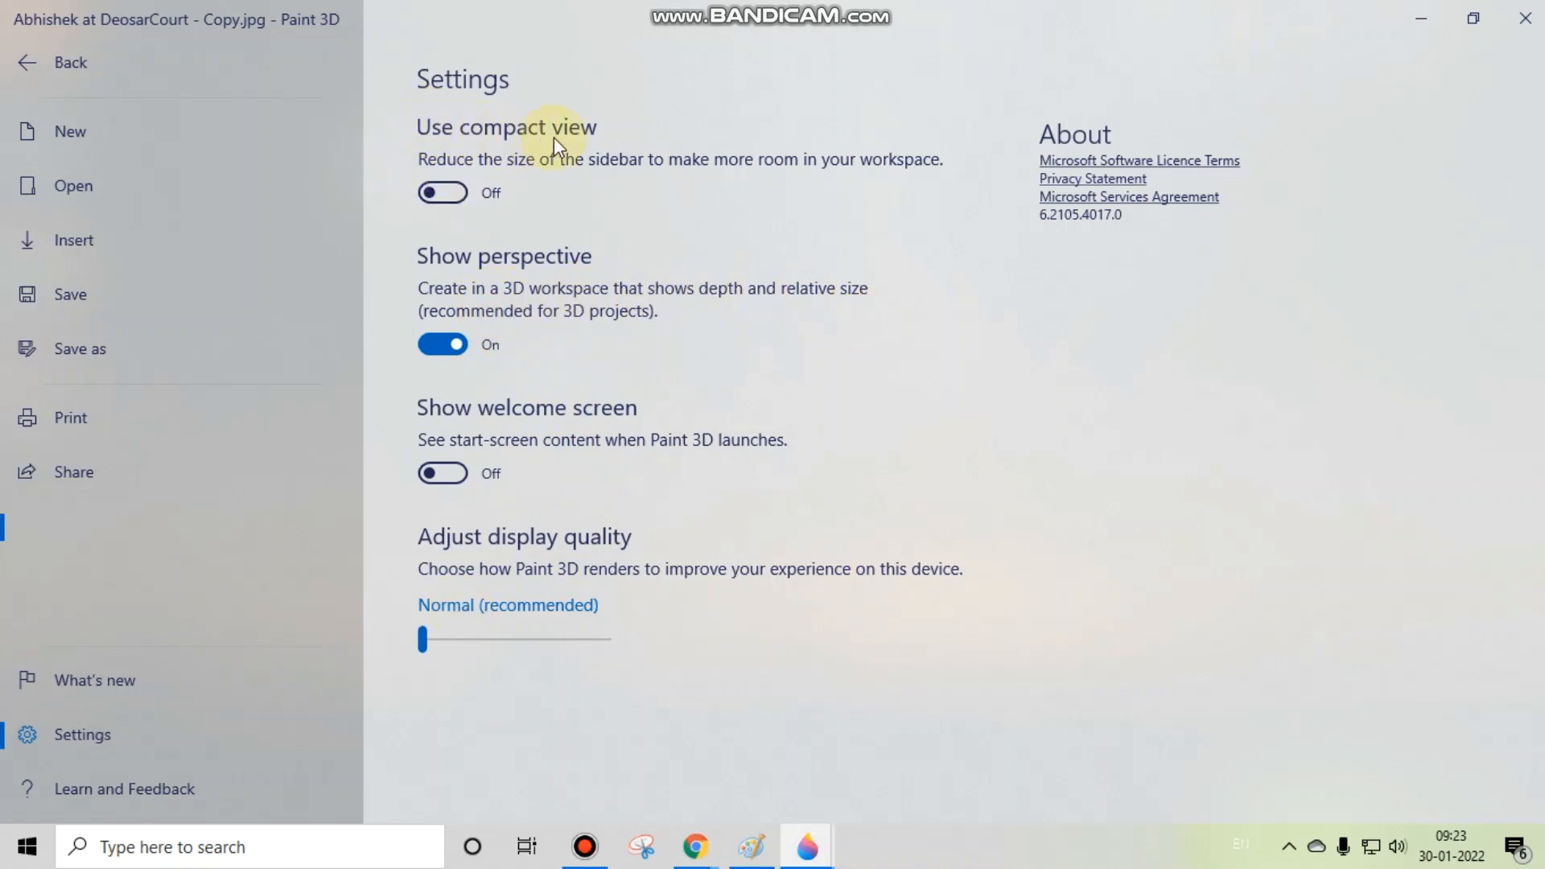
pyautogui.click(456, 190)
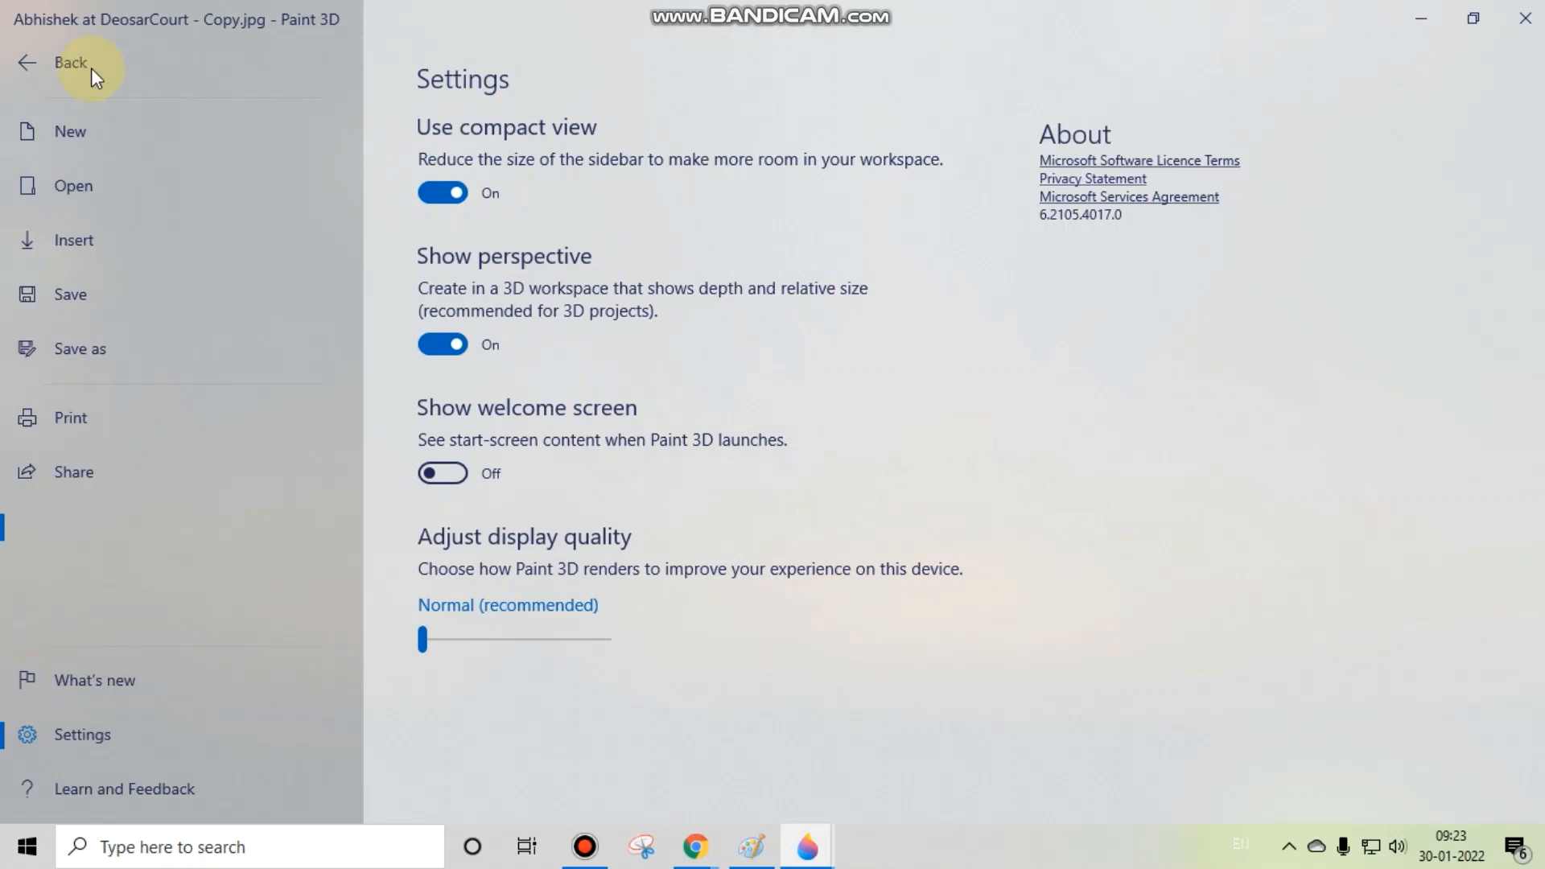
pyautogui.click(15, 65)
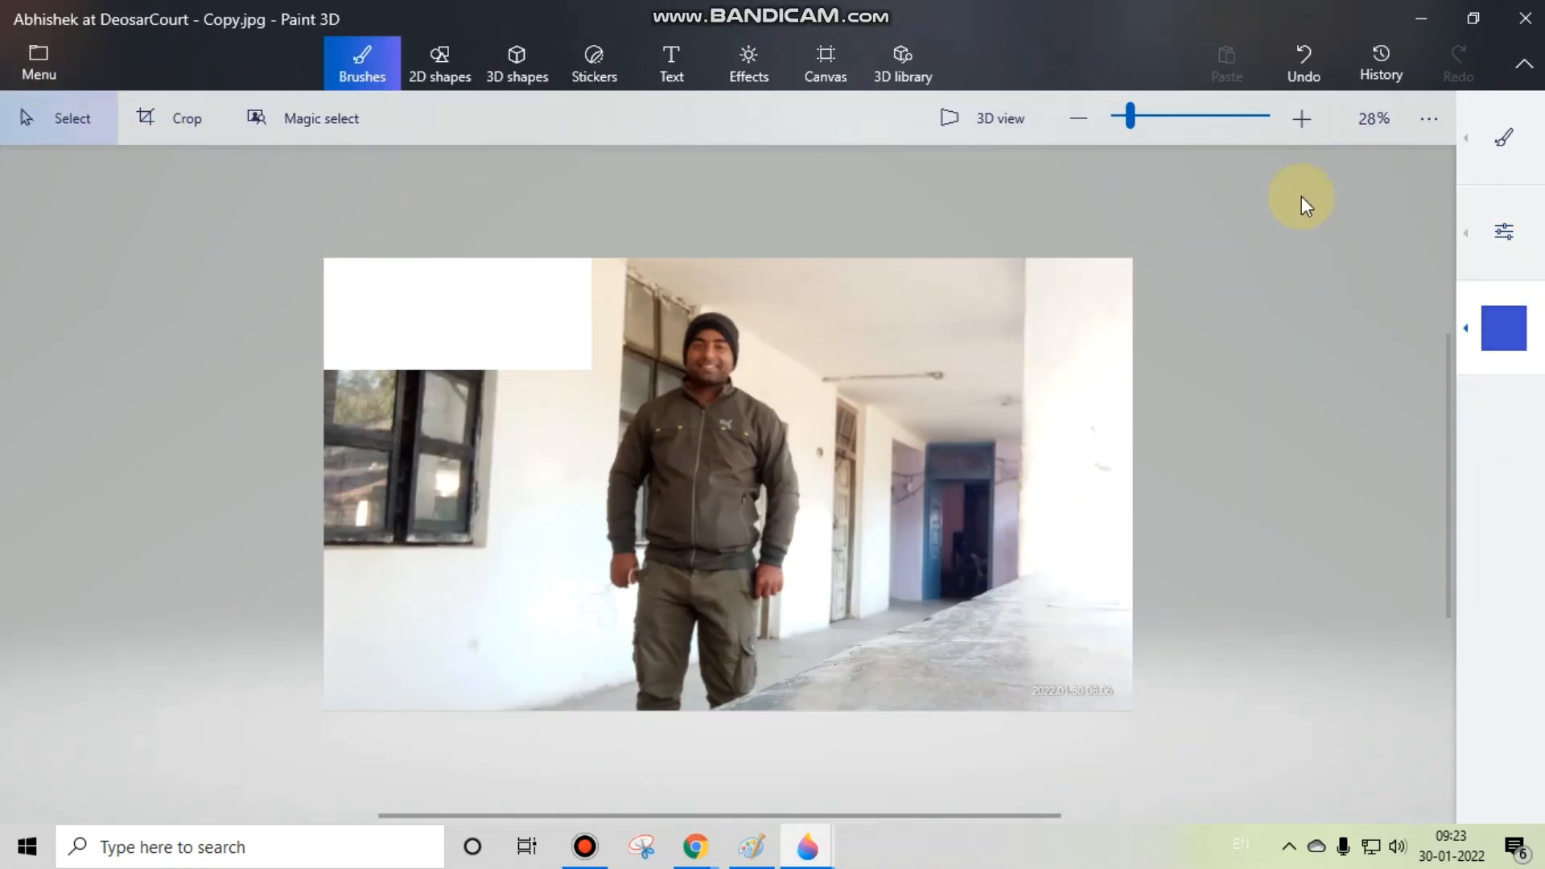
pyautogui.click(1467, 233)
pyautogui.click(1354, 625)
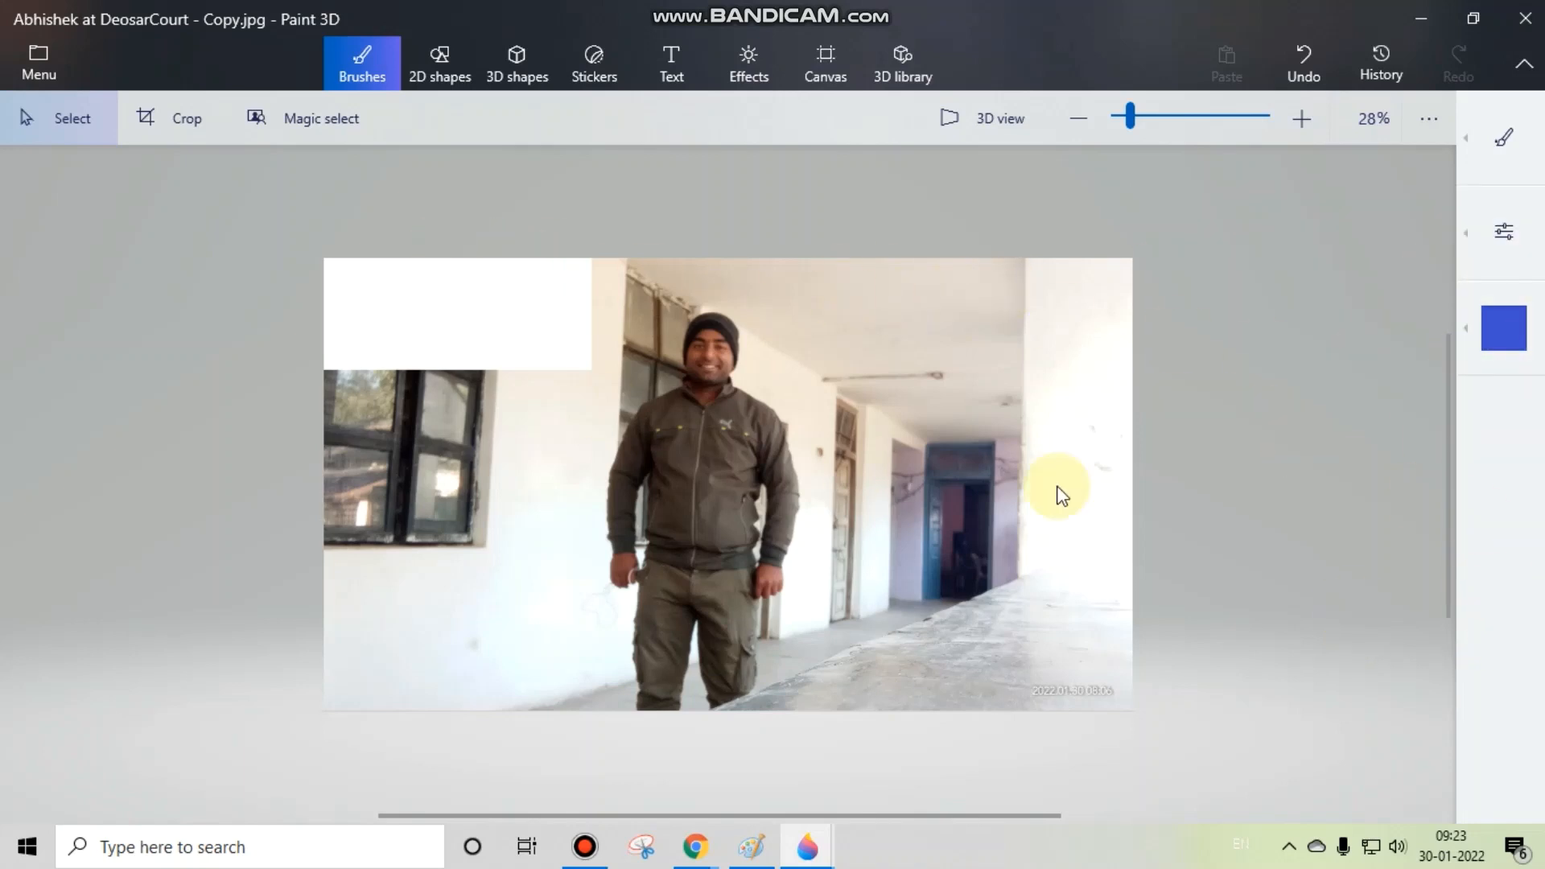
# Step: Zoom in on the photo, select a thin strip from the jacket sleeve to the blue door and clear the selection
pyautogui.scroll(5, 1159, 475)
pyautogui.scroll(3, 641, 406)
pyautogui.moveTo(327, 395); pyautogui.dragTo(883, 461)
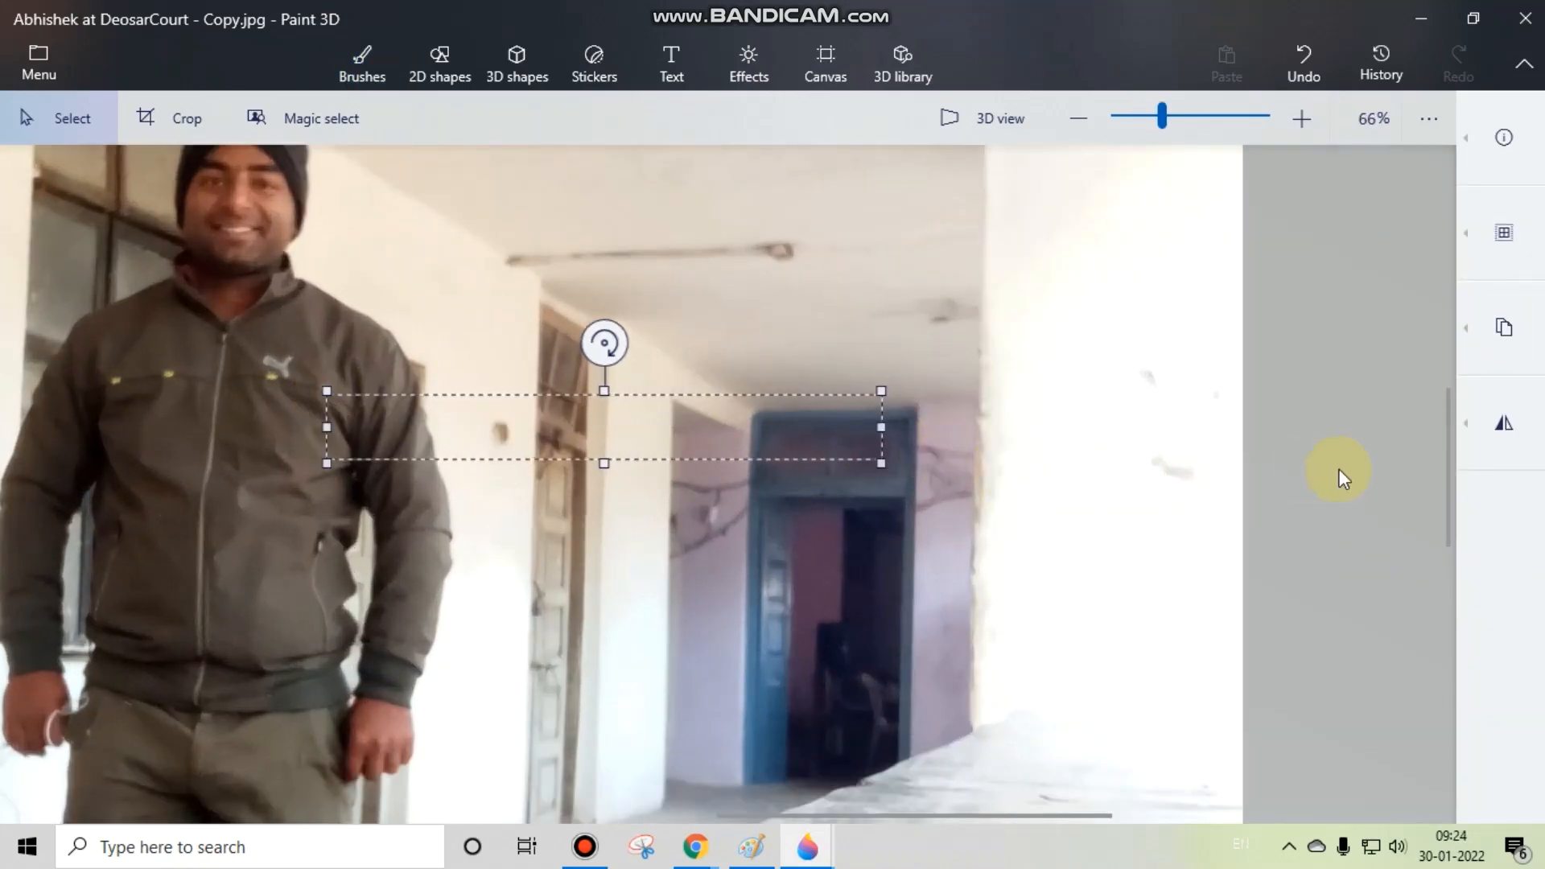
pyautogui.click(1340, 469)
pyautogui.scroll(-4, 1091, 462)
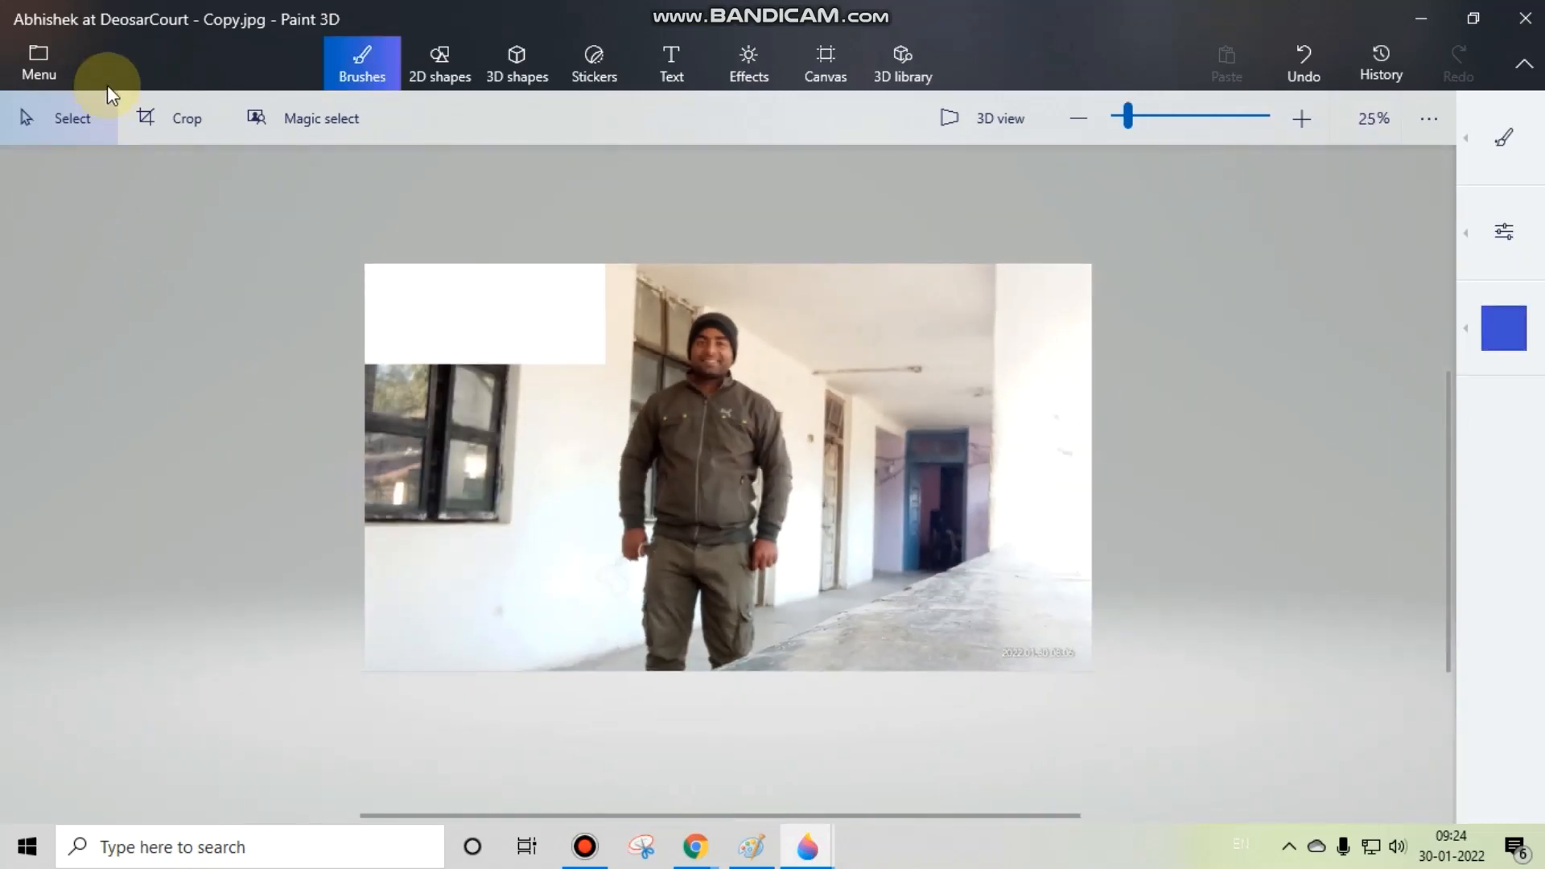
# Step: Turn compact view back off in the settings and return to the photo
pyautogui.click(18, 68)
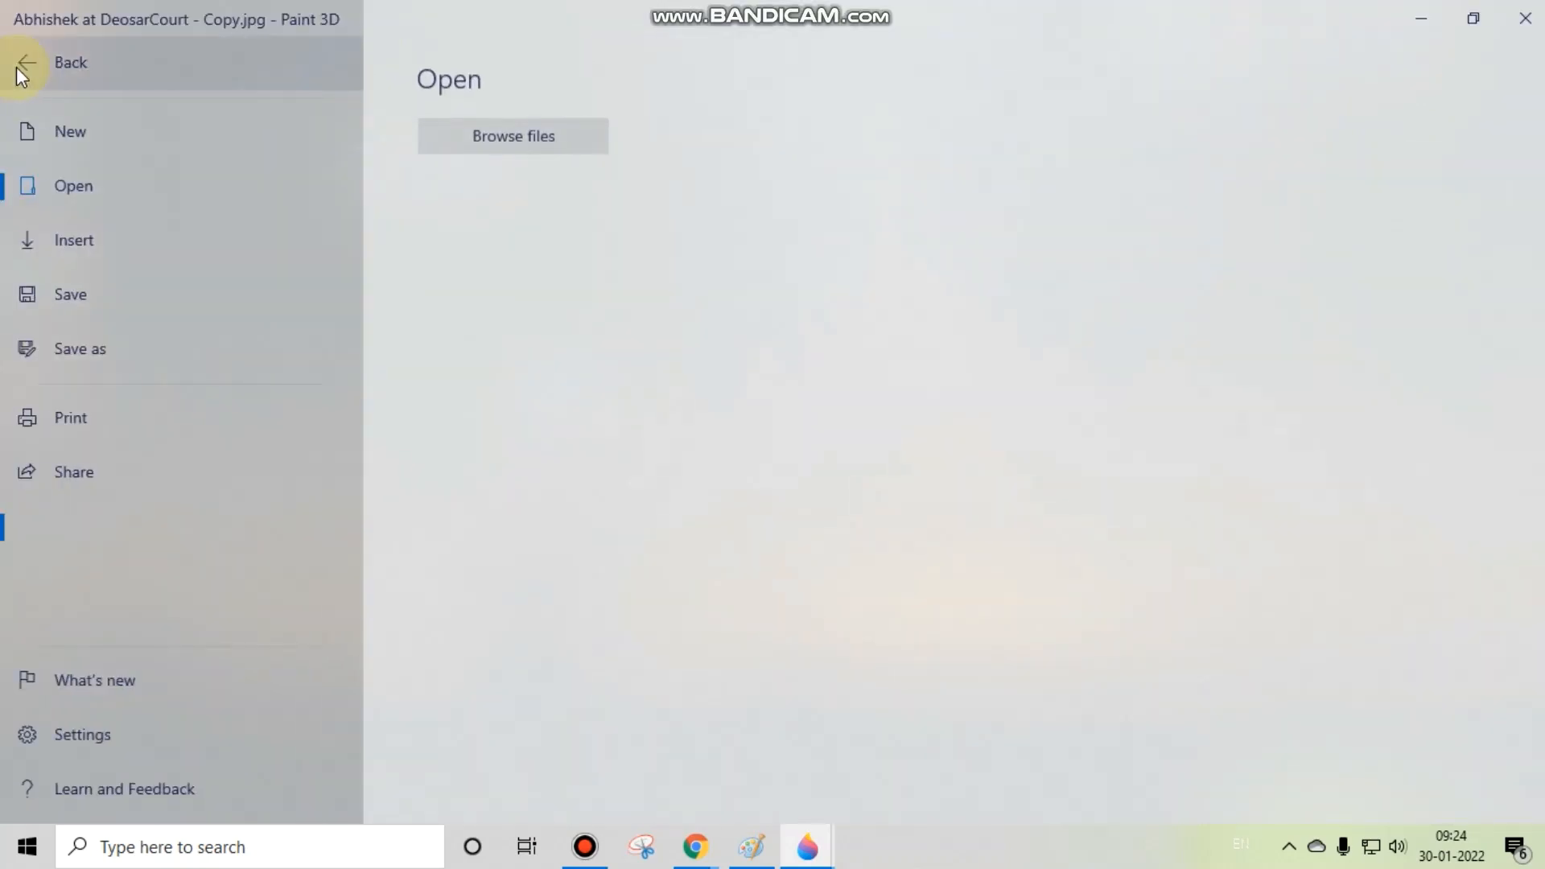
pyautogui.click(85, 748)
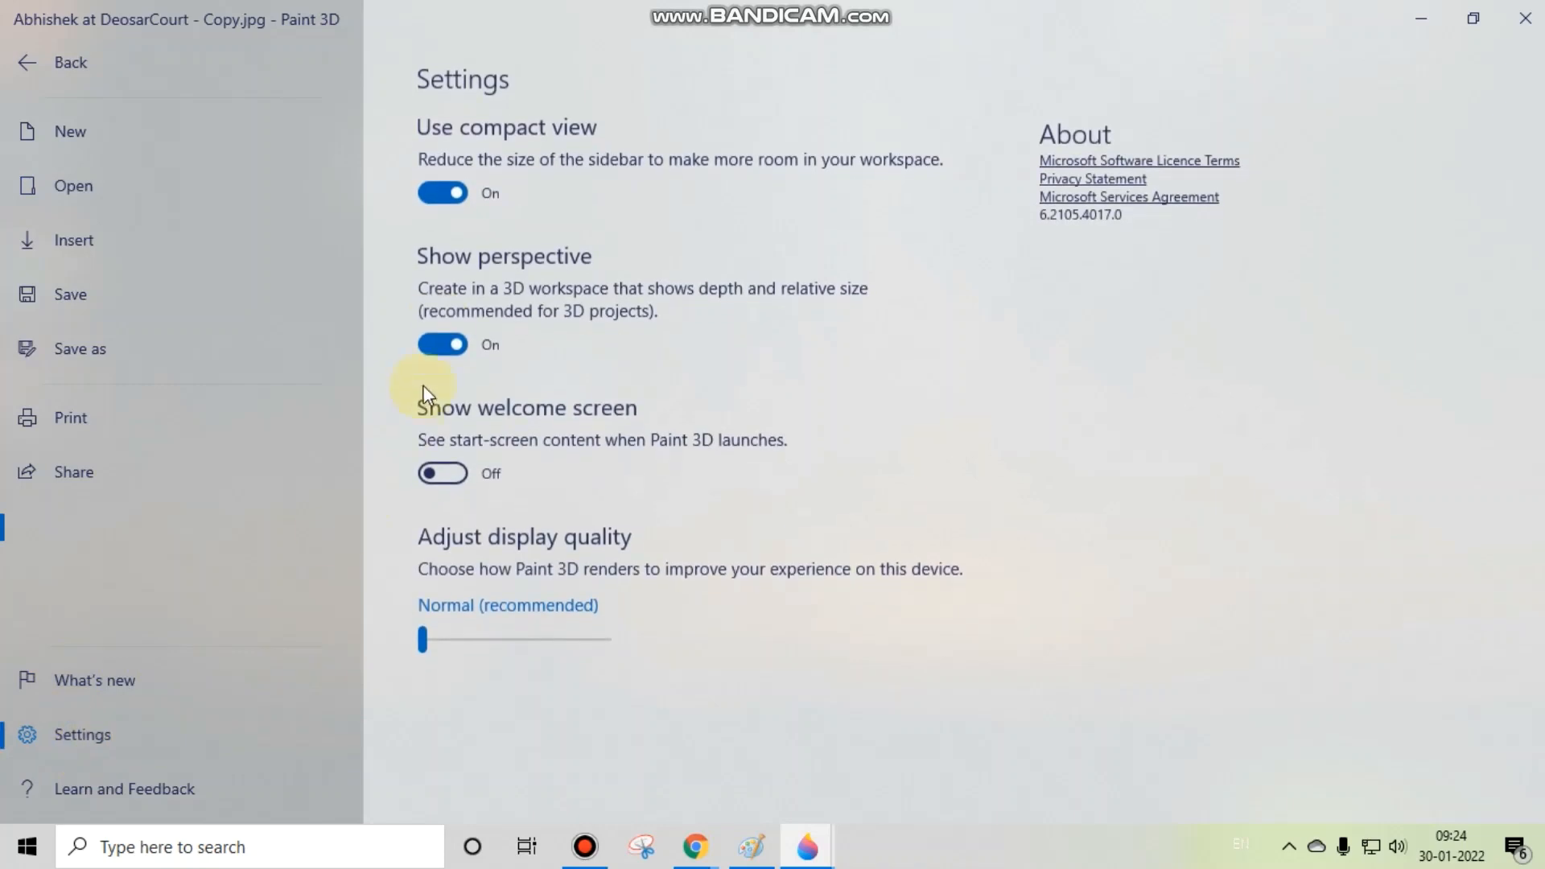
pyautogui.click(452, 199)
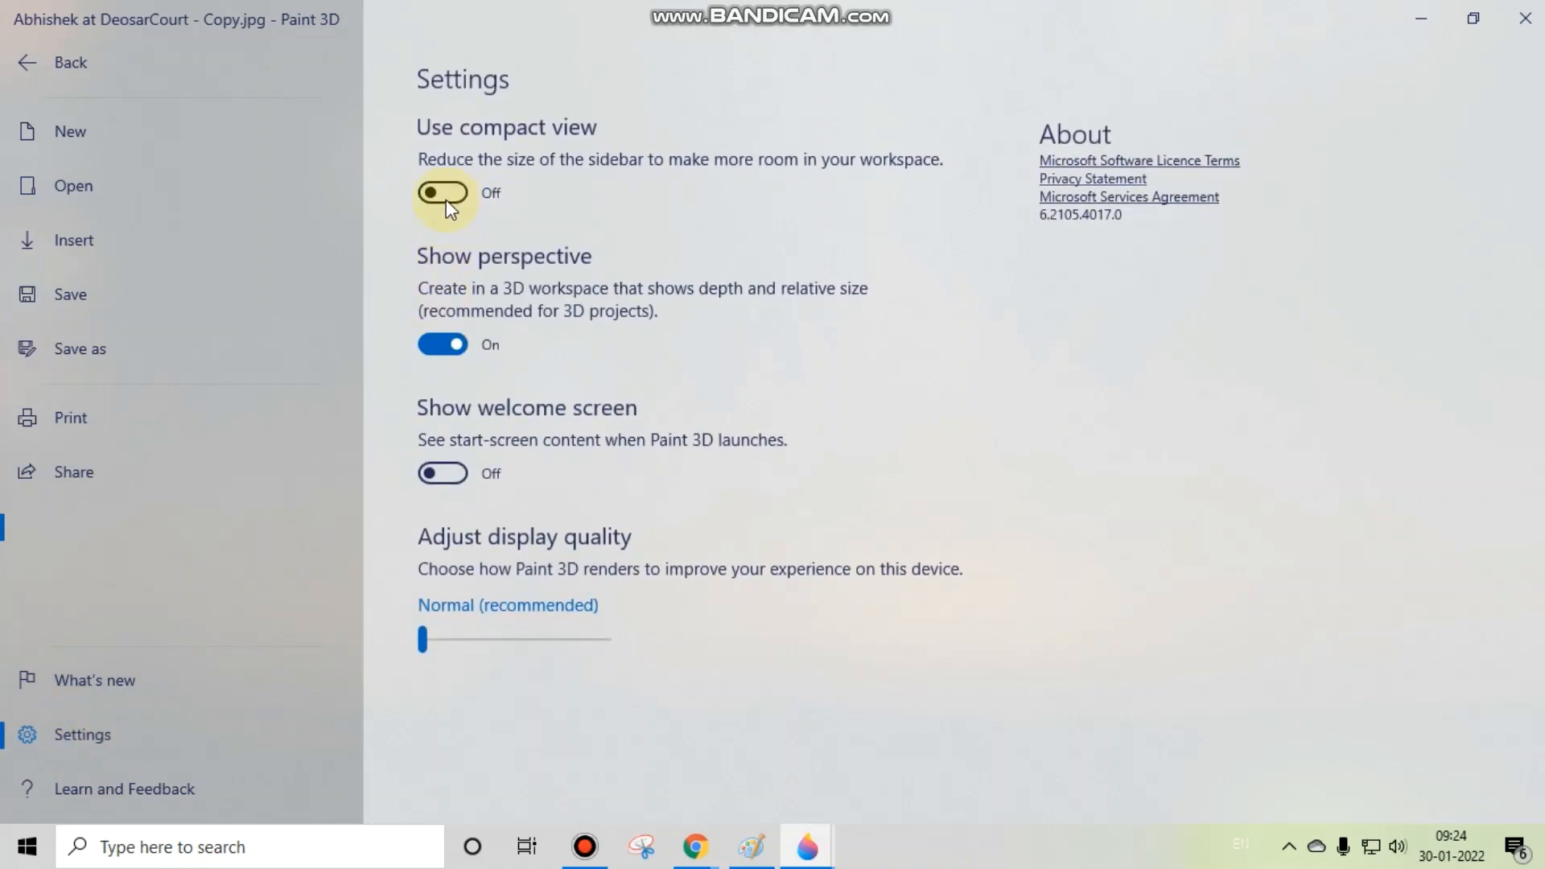
pyautogui.click(71, 75)
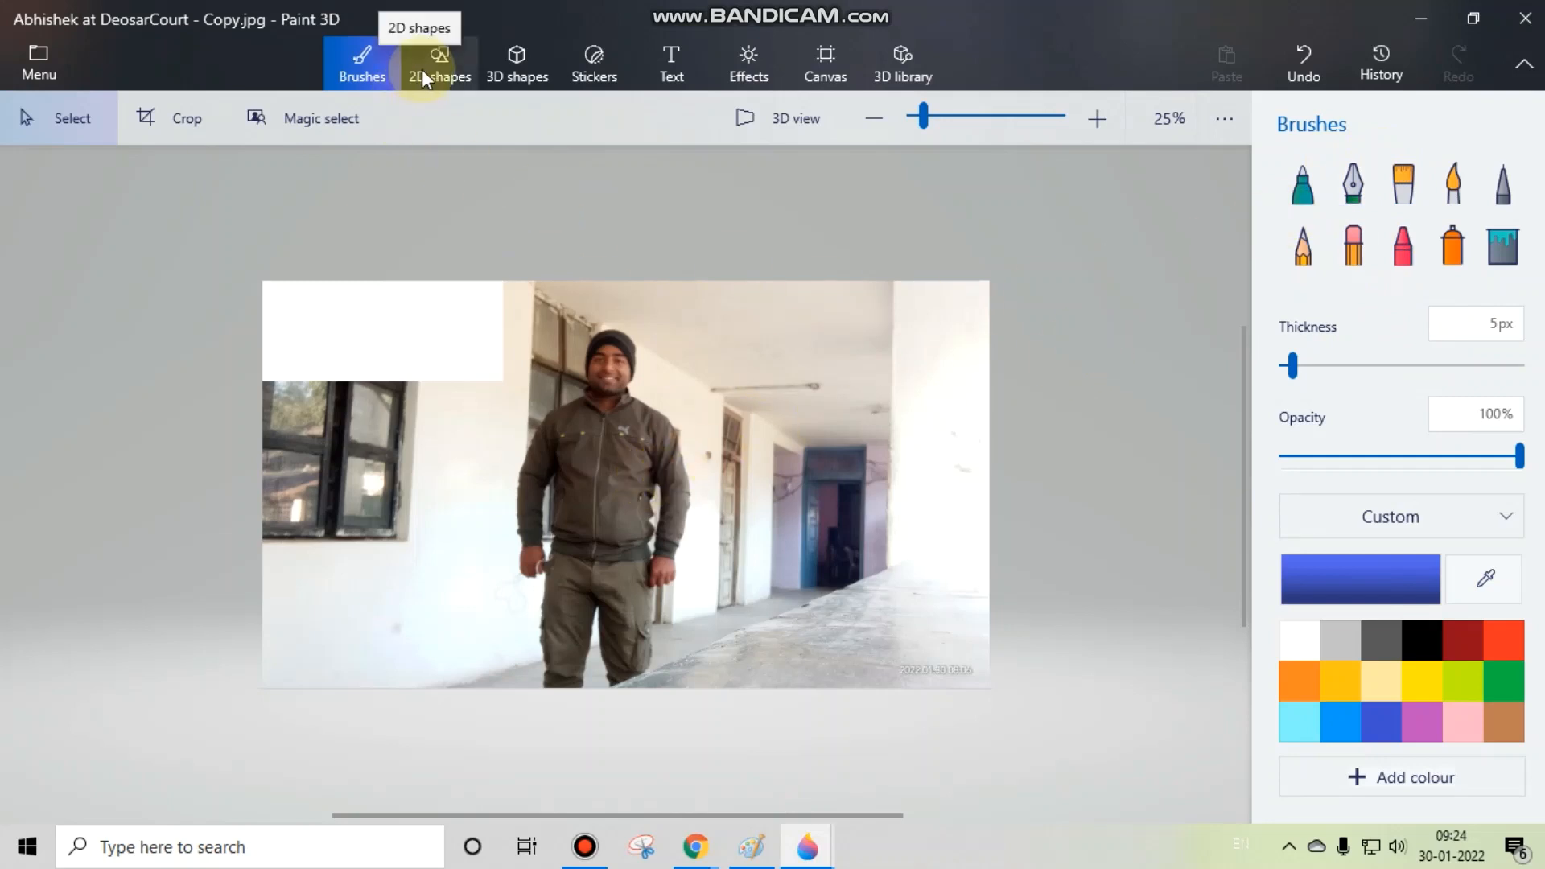
# Step: Draw a wide 2D rectangle outline inside the white area at the photo's upper-left corner
pyautogui.click(455, 71)
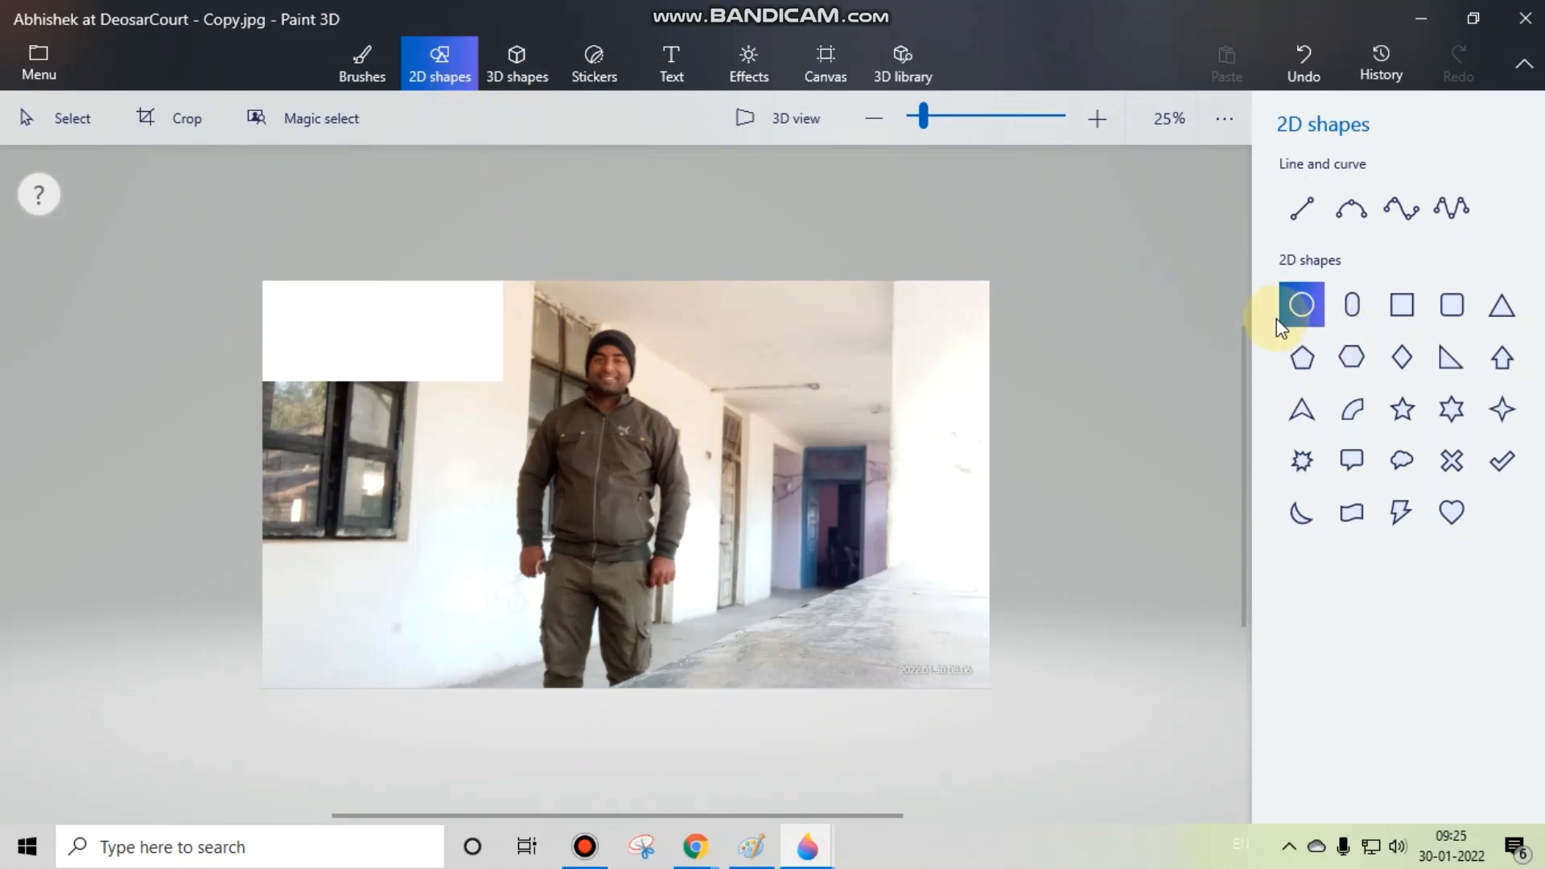
pyautogui.click(1401, 304)
pyautogui.moveTo(304, 298); pyautogui.dragTo(491, 367)
pyautogui.click(591, 249)
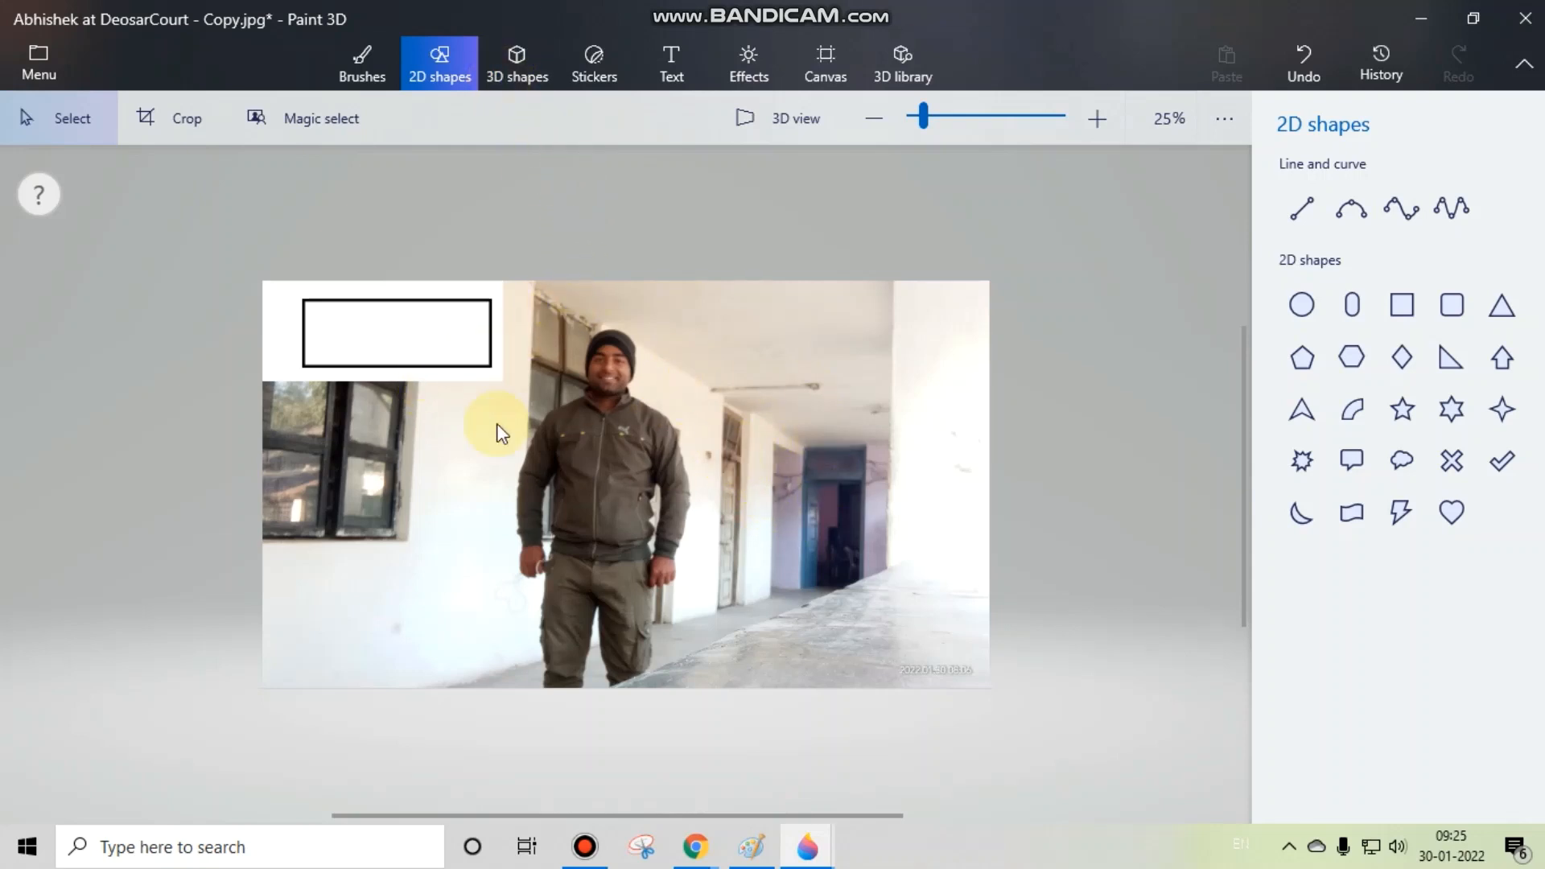
# Step: Switch to 3D view and move and rotate the photo until it is seen from its mirrored reverse side
pyautogui.click(758, 120)
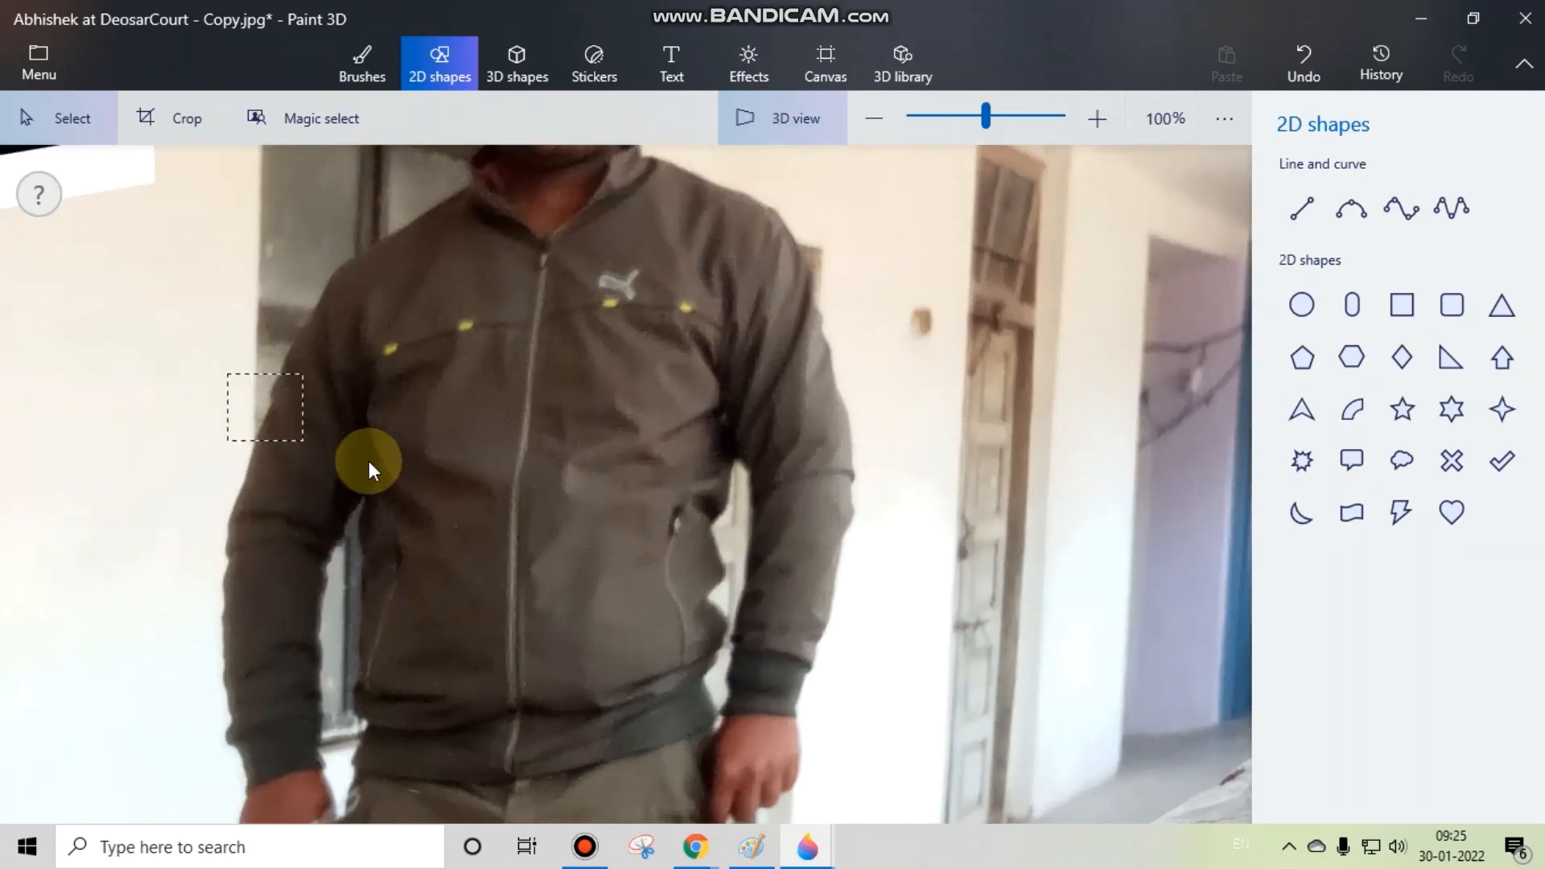
pyautogui.scroll(-8, 359, 444)
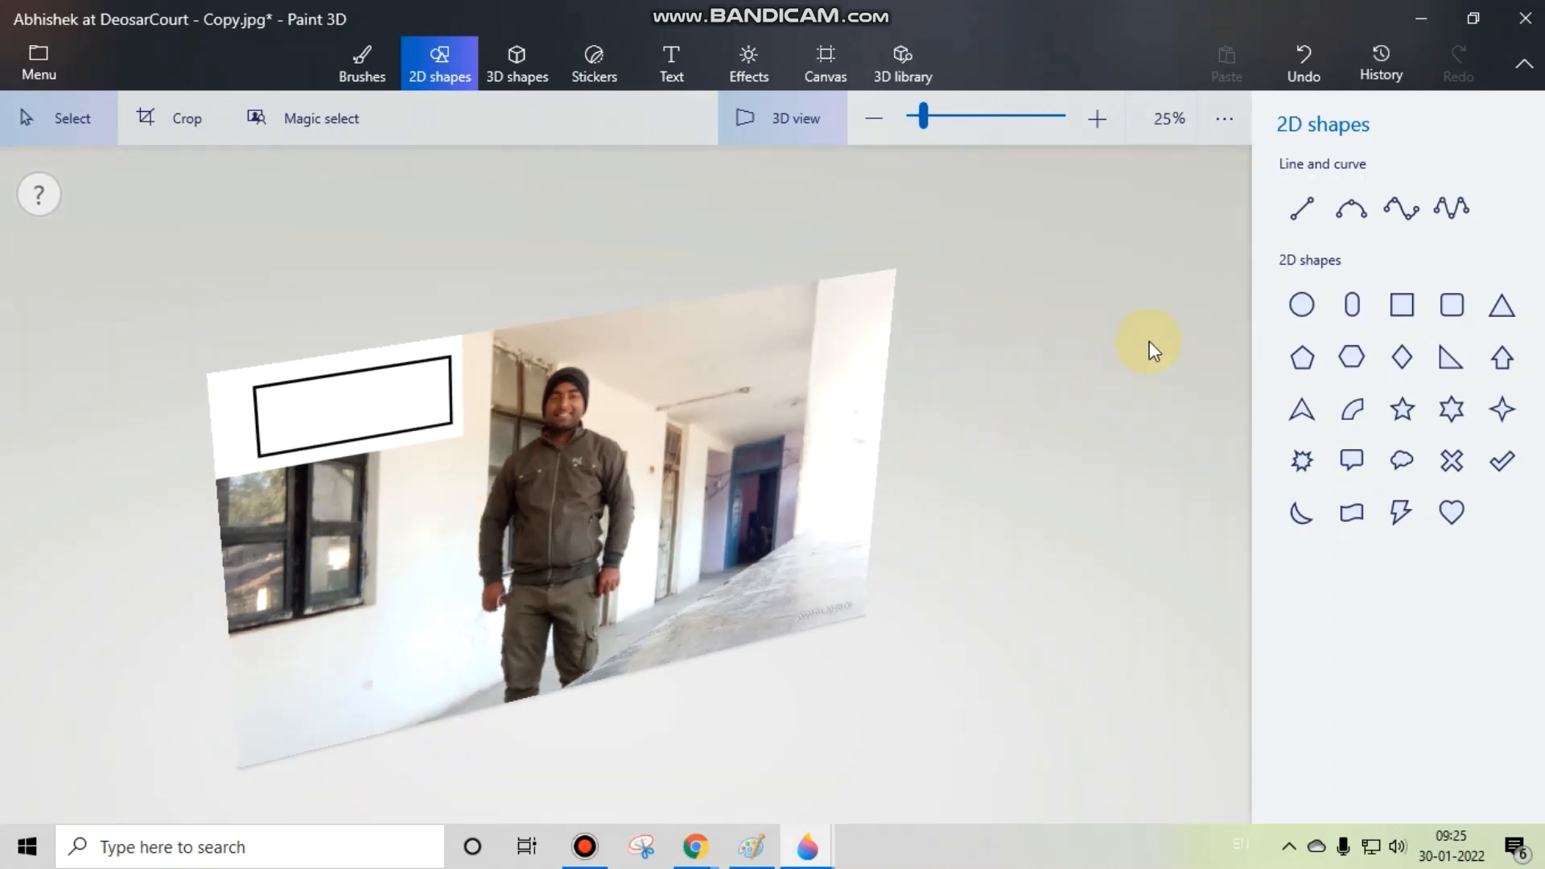
pyautogui.moveTo(300, 455); pyautogui.dragTo(340, 316)
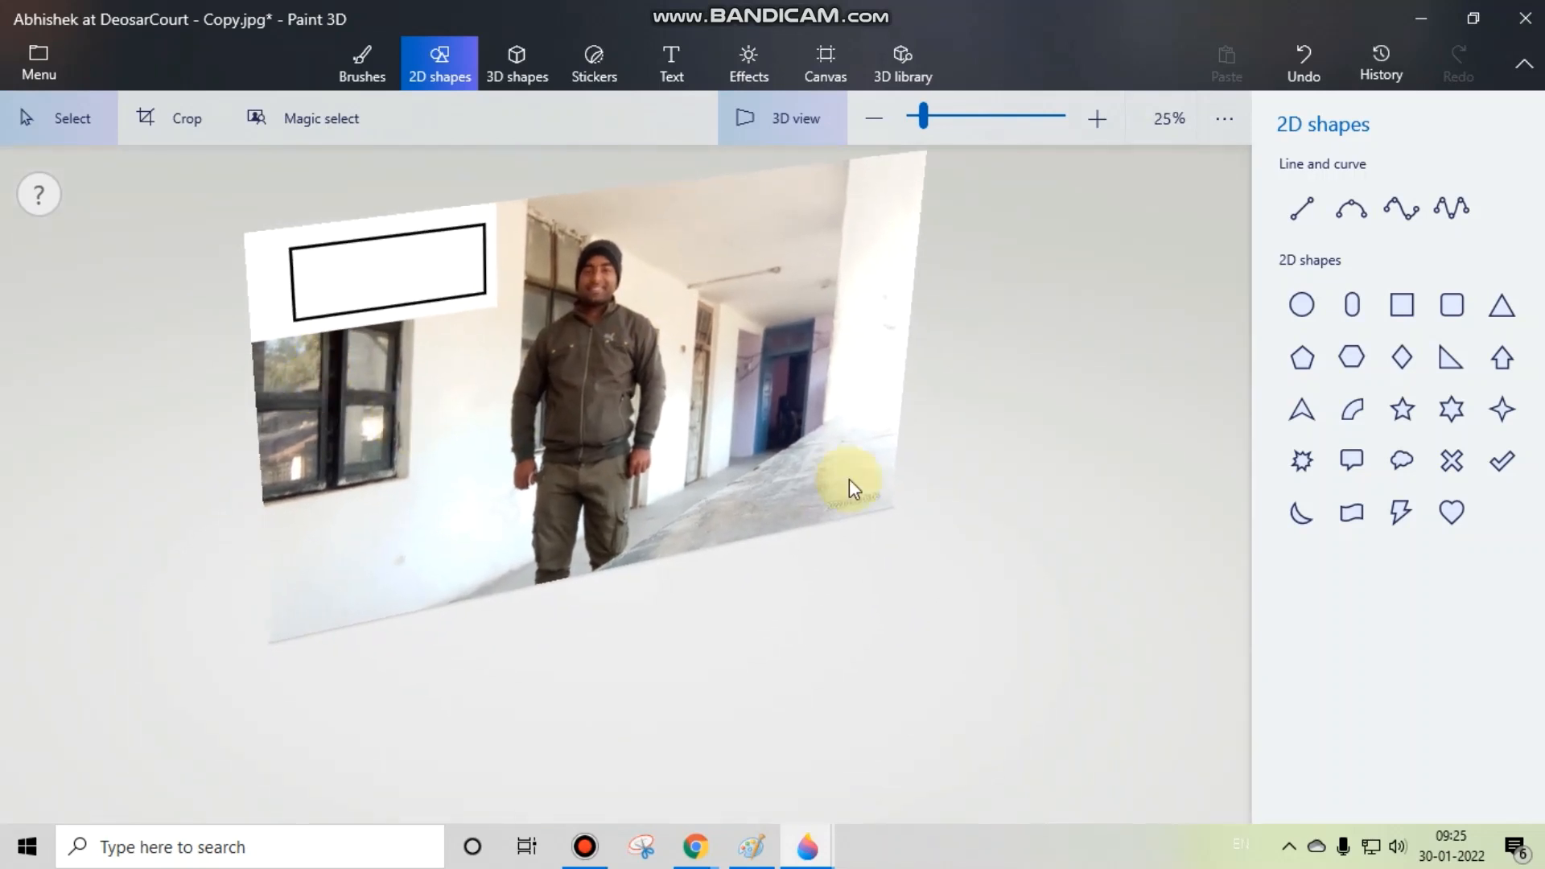
pyautogui.moveTo(905, 456); pyautogui.dragTo(823, 578)
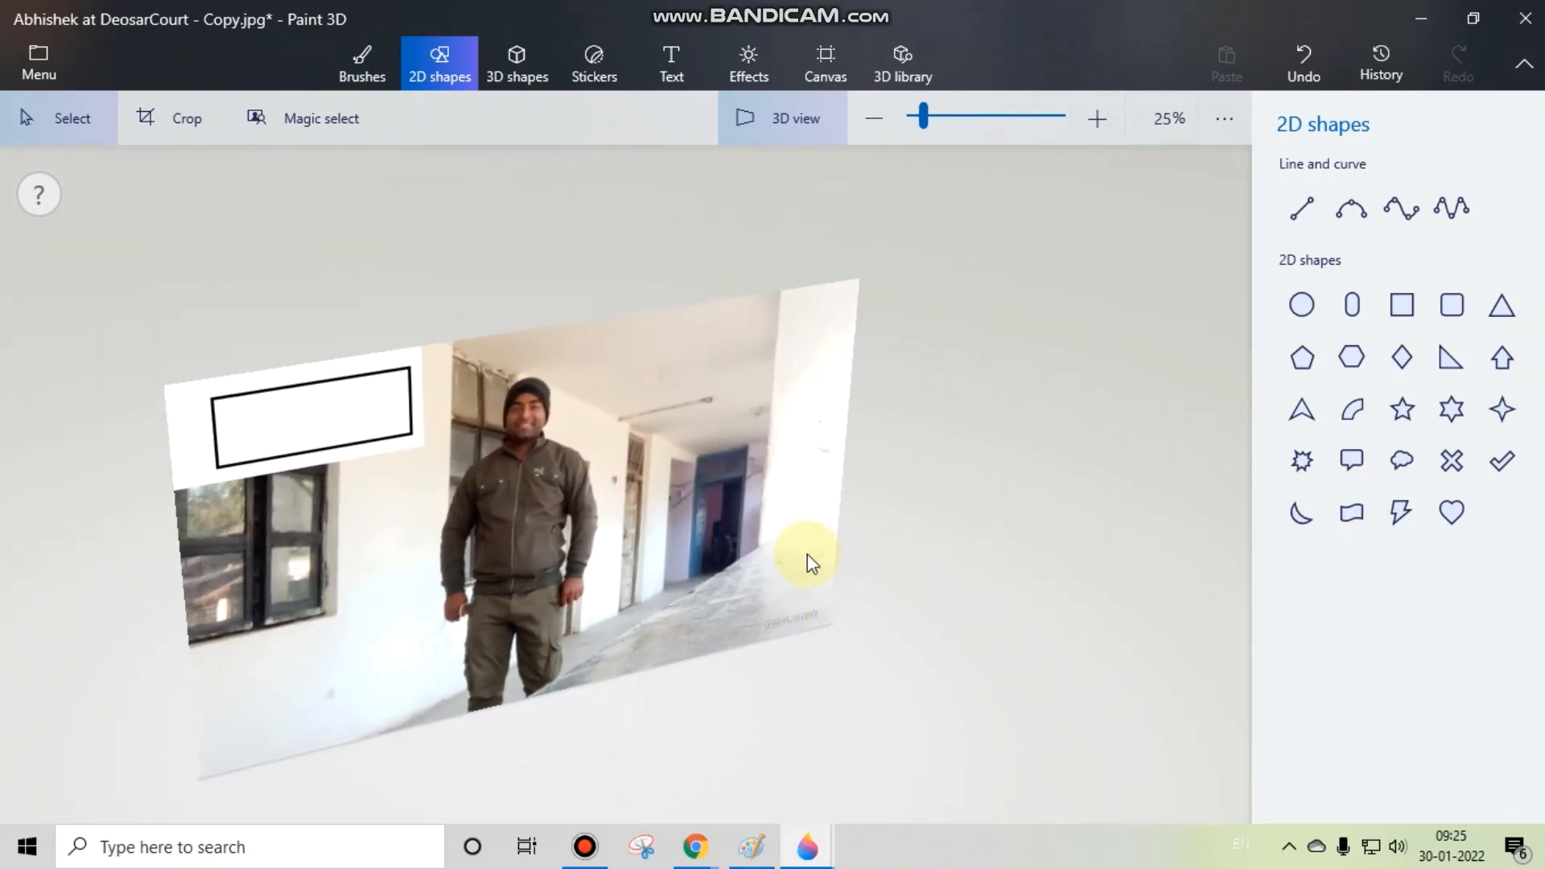
pyautogui.moveTo(602, 281); pyautogui.dragTo(452, 336)
pyautogui.moveTo(390, 442); pyautogui.dragTo(676, 458)
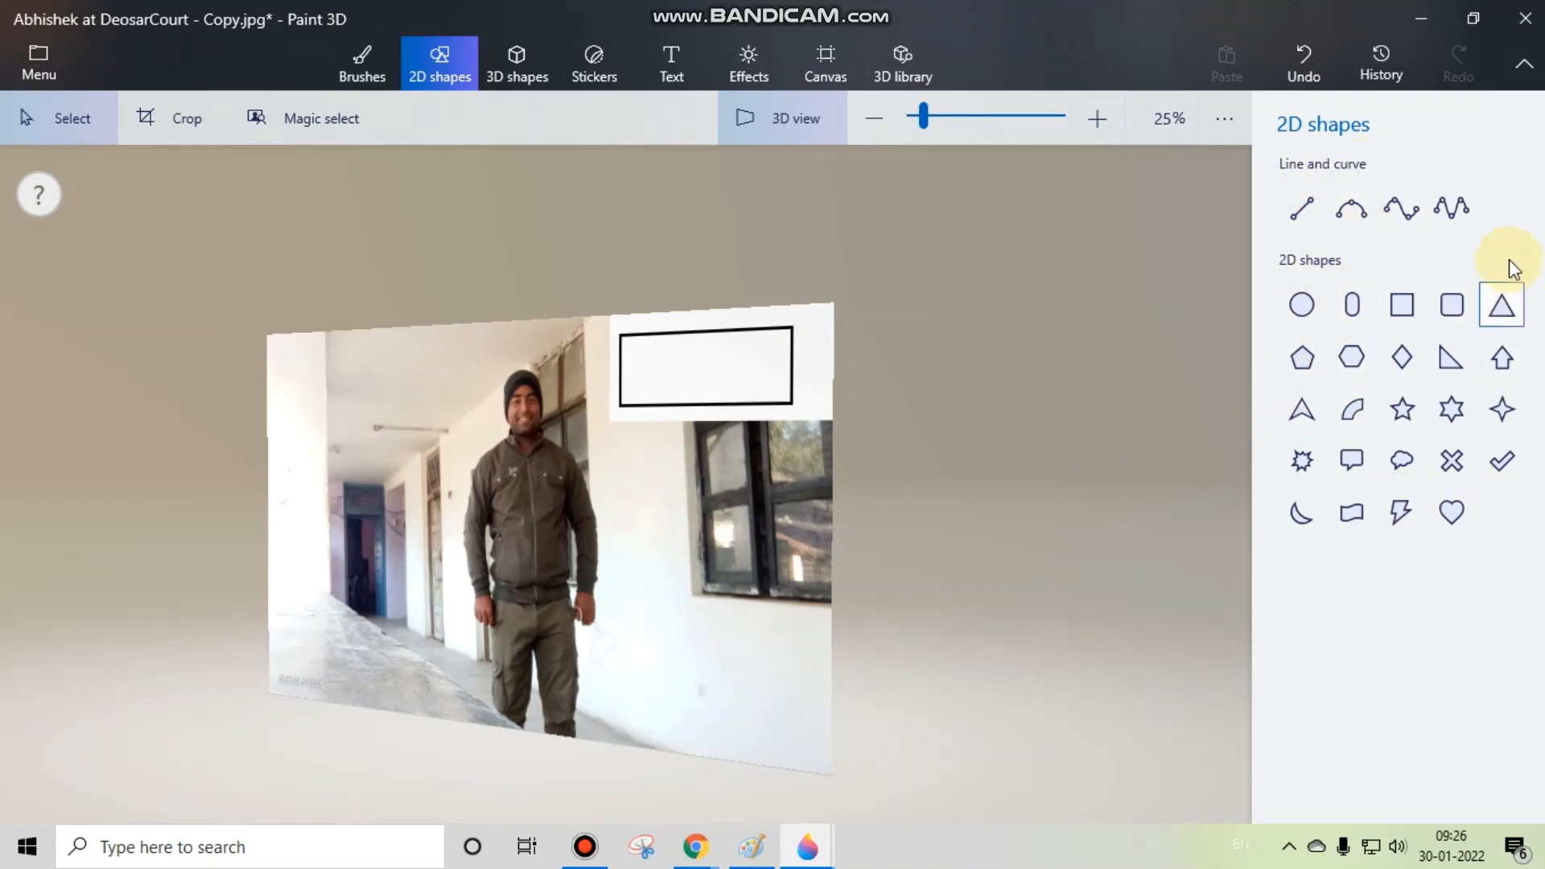
# Step: Draw a tall six-point star outline over the edge of the window, below the rectangle
pyautogui.click(1452, 409)
pyautogui.moveTo(751, 447); pyautogui.dragTo(667, 648)
pyautogui.click(797, 550)
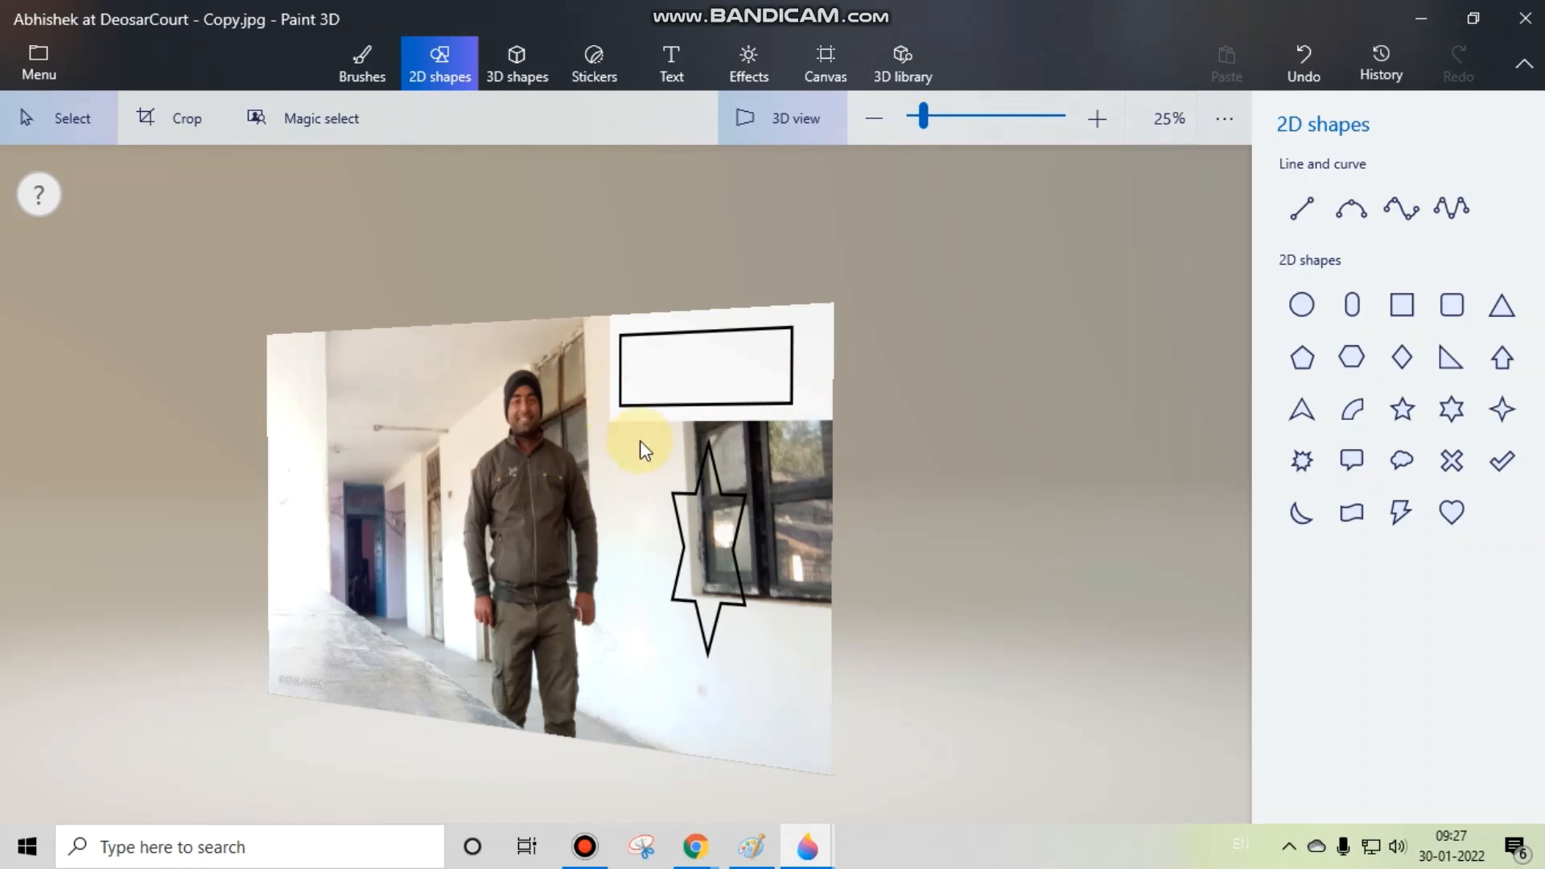
# Step: Draw a 2D pointed arrow outline on the corridor ceiling and place it just above the blue doorway
pyautogui.moveTo(639, 441); pyautogui.dragTo(831, 437)
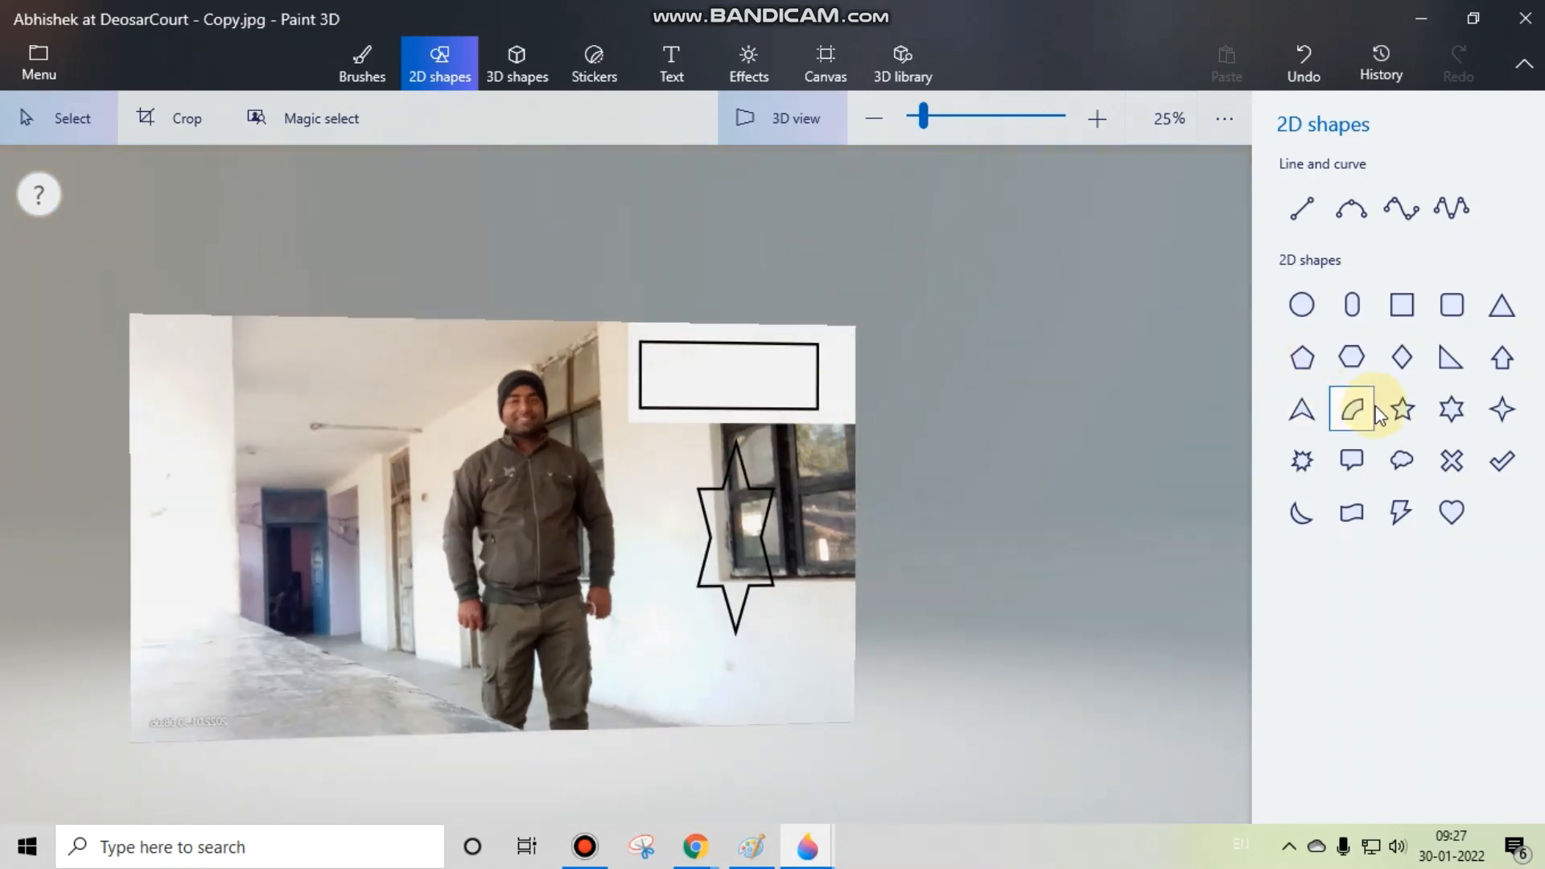
pyautogui.click(1301, 409)
pyautogui.moveTo(389, 370); pyautogui.dragTo(283, 485)
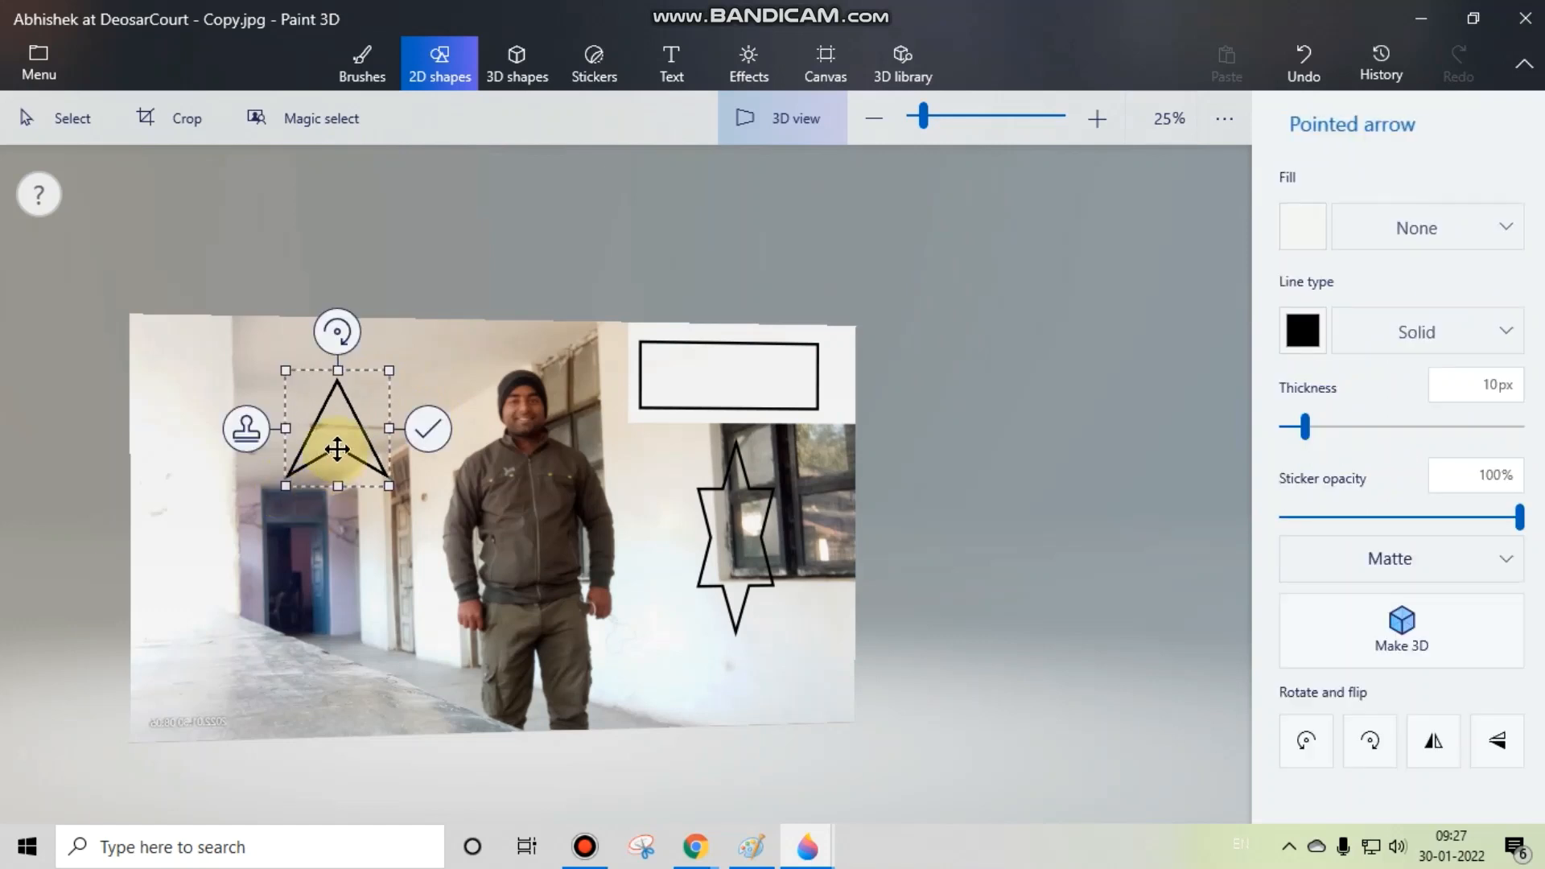
pyautogui.moveTo(346, 420); pyautogui.dragTo(342, 471)
pyautogui.click(414, 435)
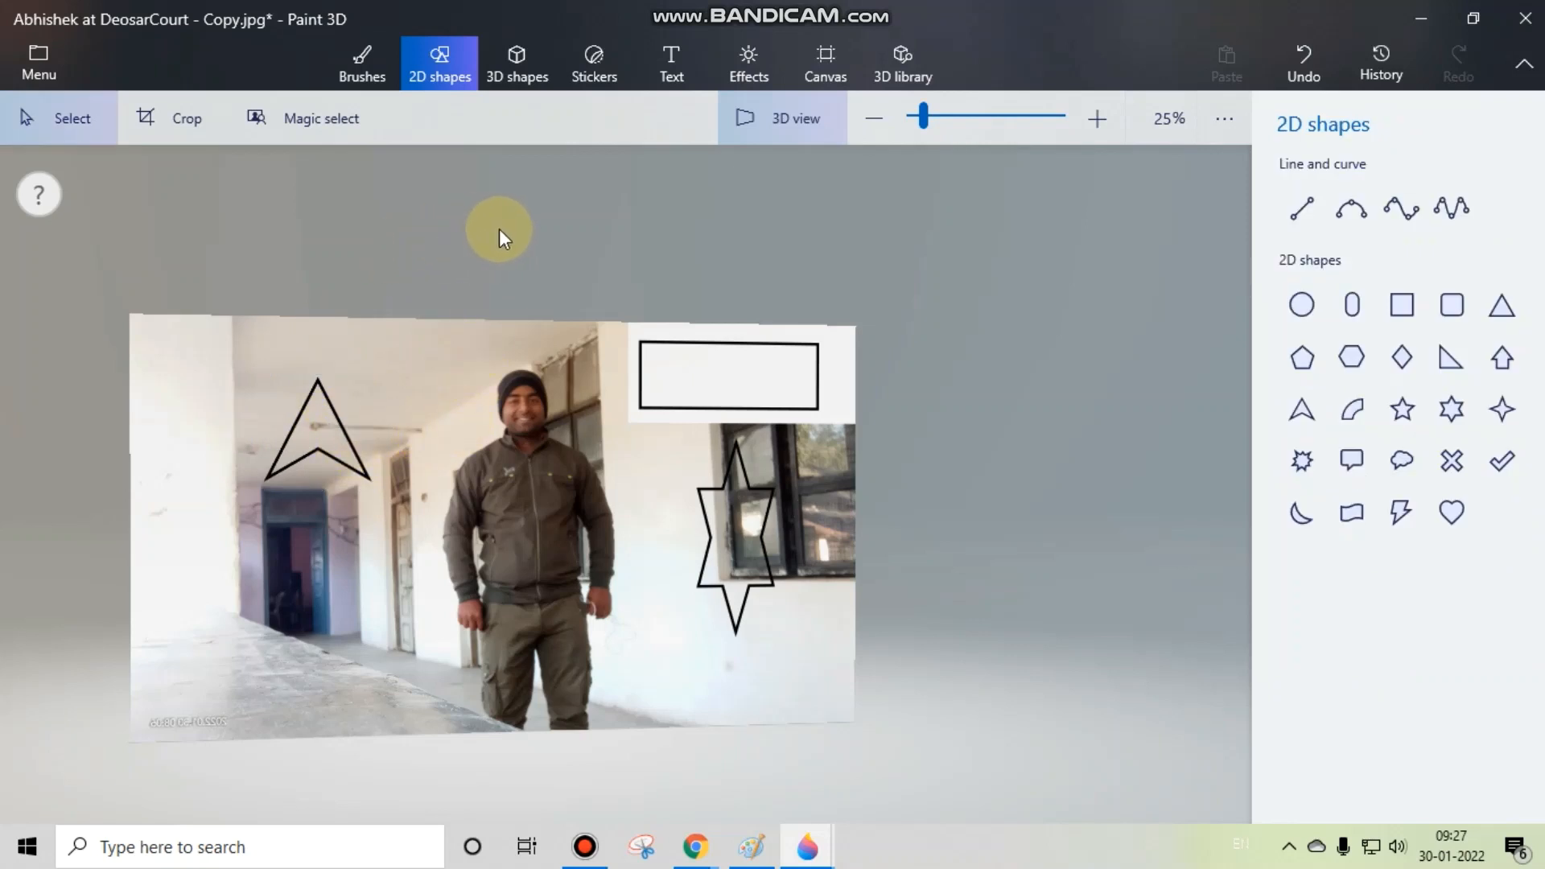
# Step: Start Magic select and narrow the focus area to the pointed arrow outline above the blue doorway
pyautogui.click(326, 123)
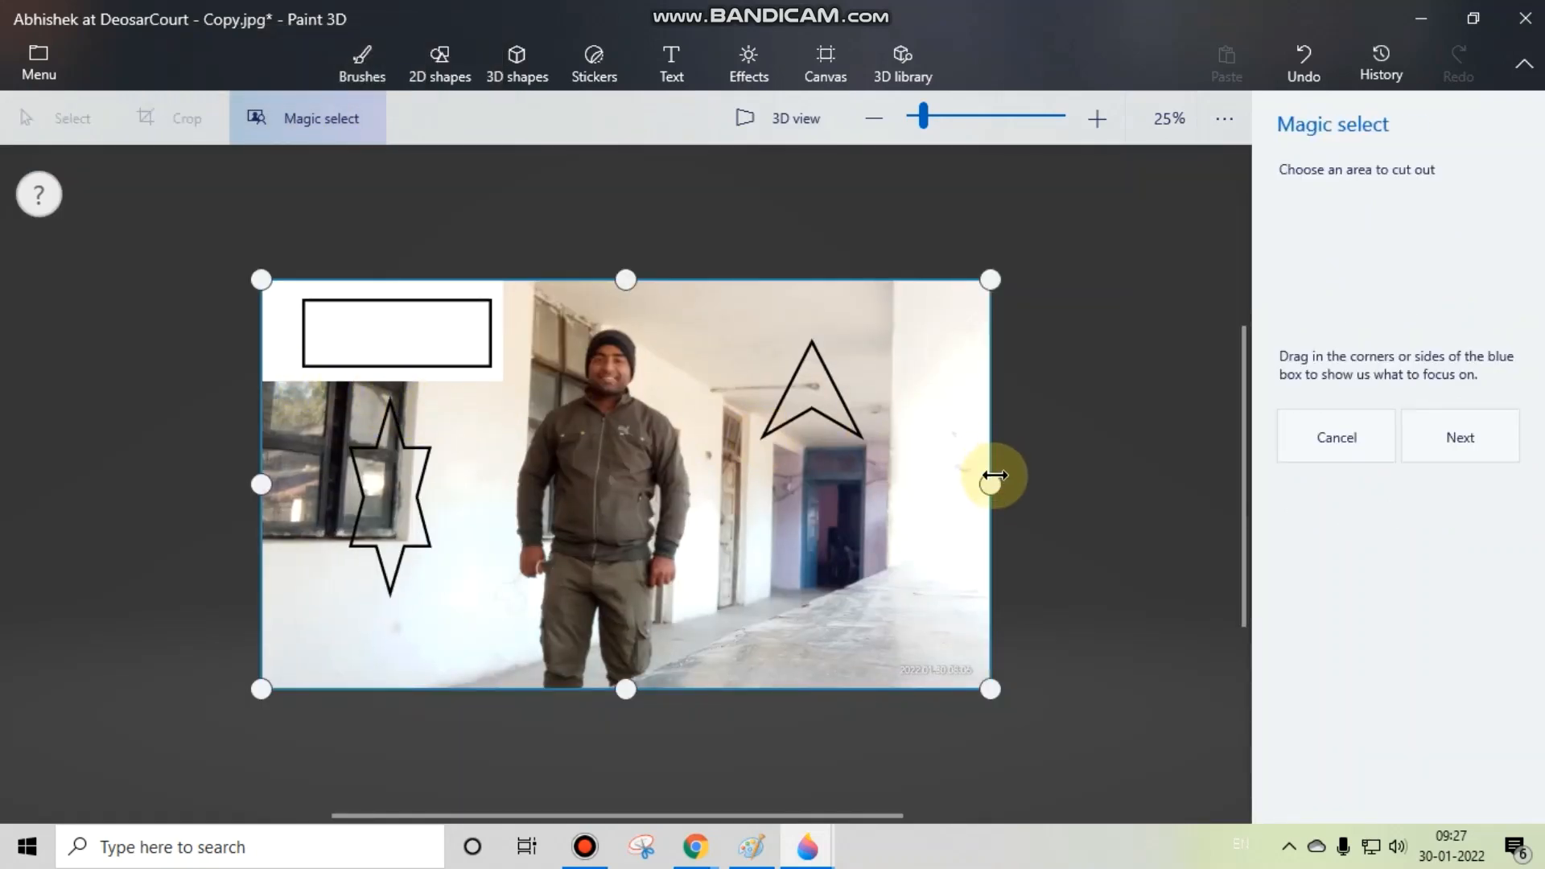
pyautogui.moveTo(995, 475); pyautogui.dragTo(869, 437)
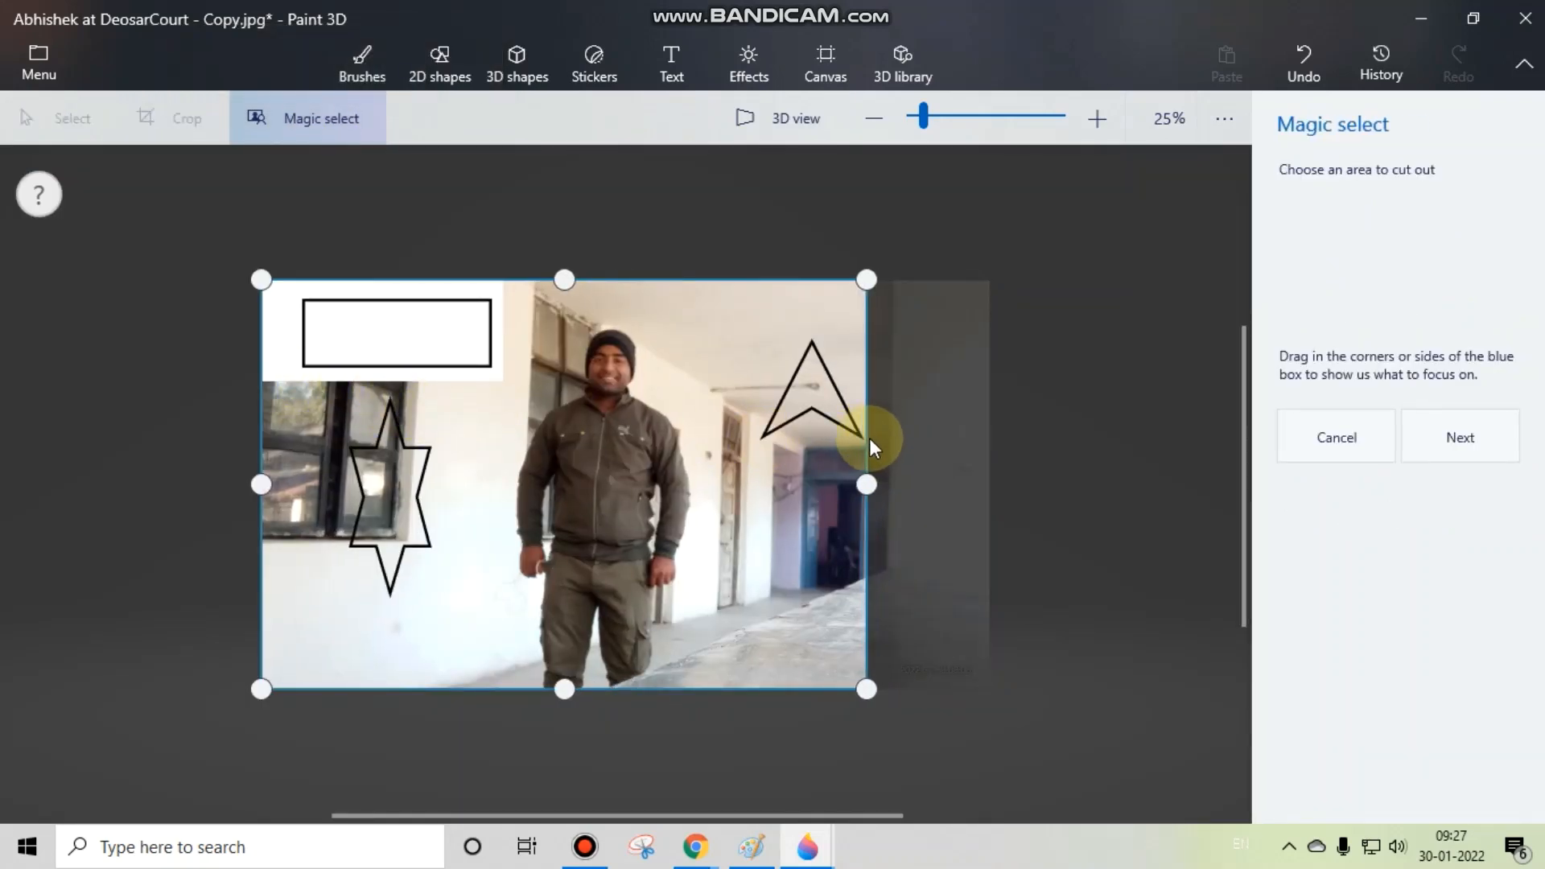
pyautogui.moveTo(250, 480); pyautogui.dragTo(750, 432)
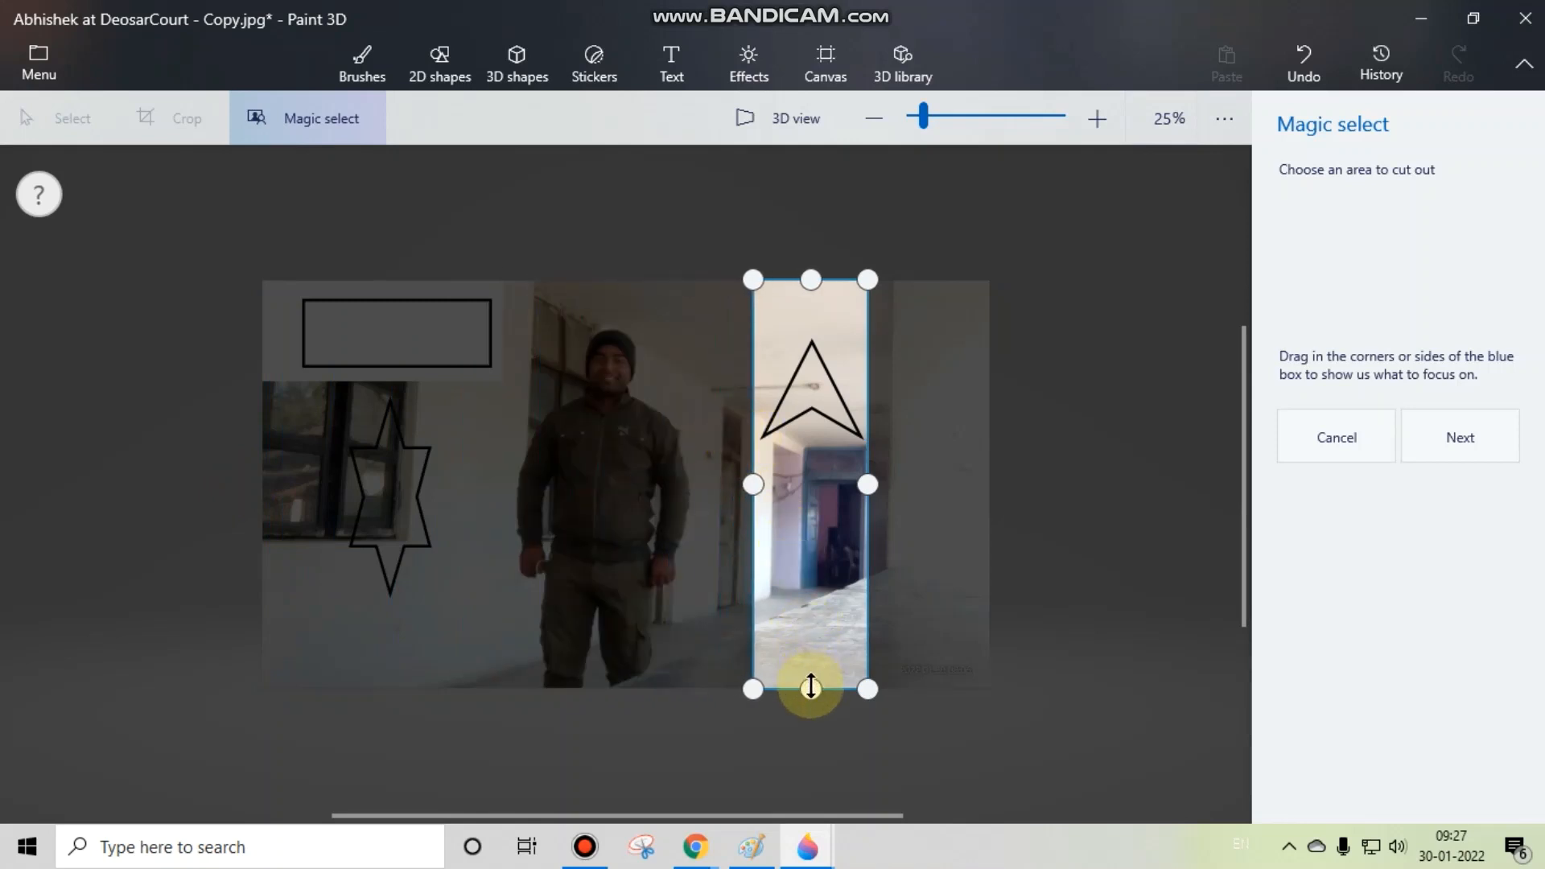
pyautogui.moveTo(810, 687); pyautogui.dragTo(788, 441)
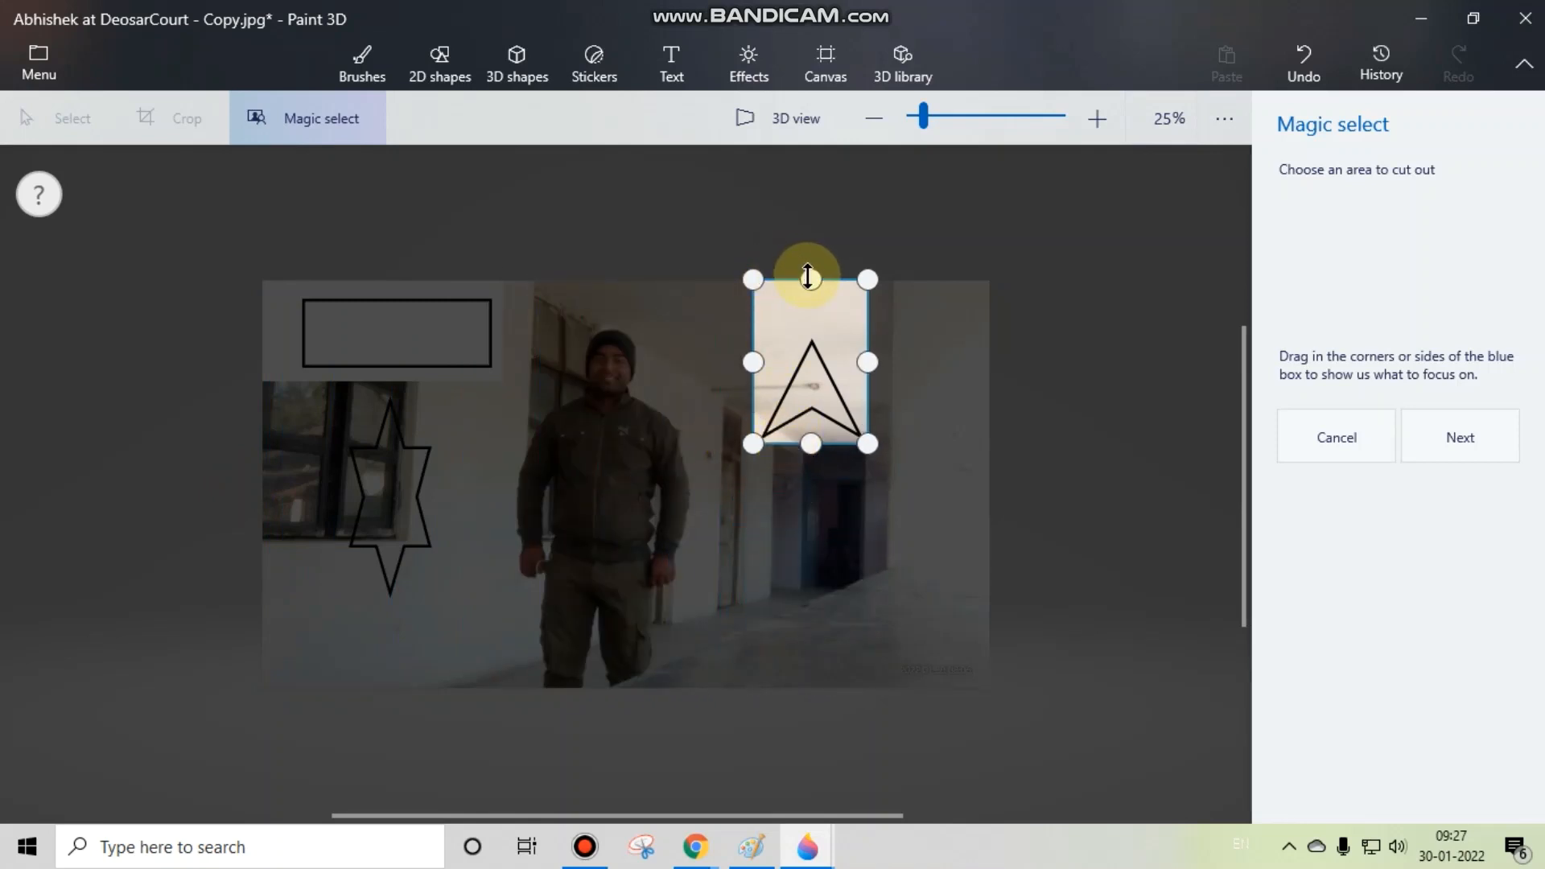
pyautogui.moveTo(808, 277); pyautogui.dragTo(809, 330)
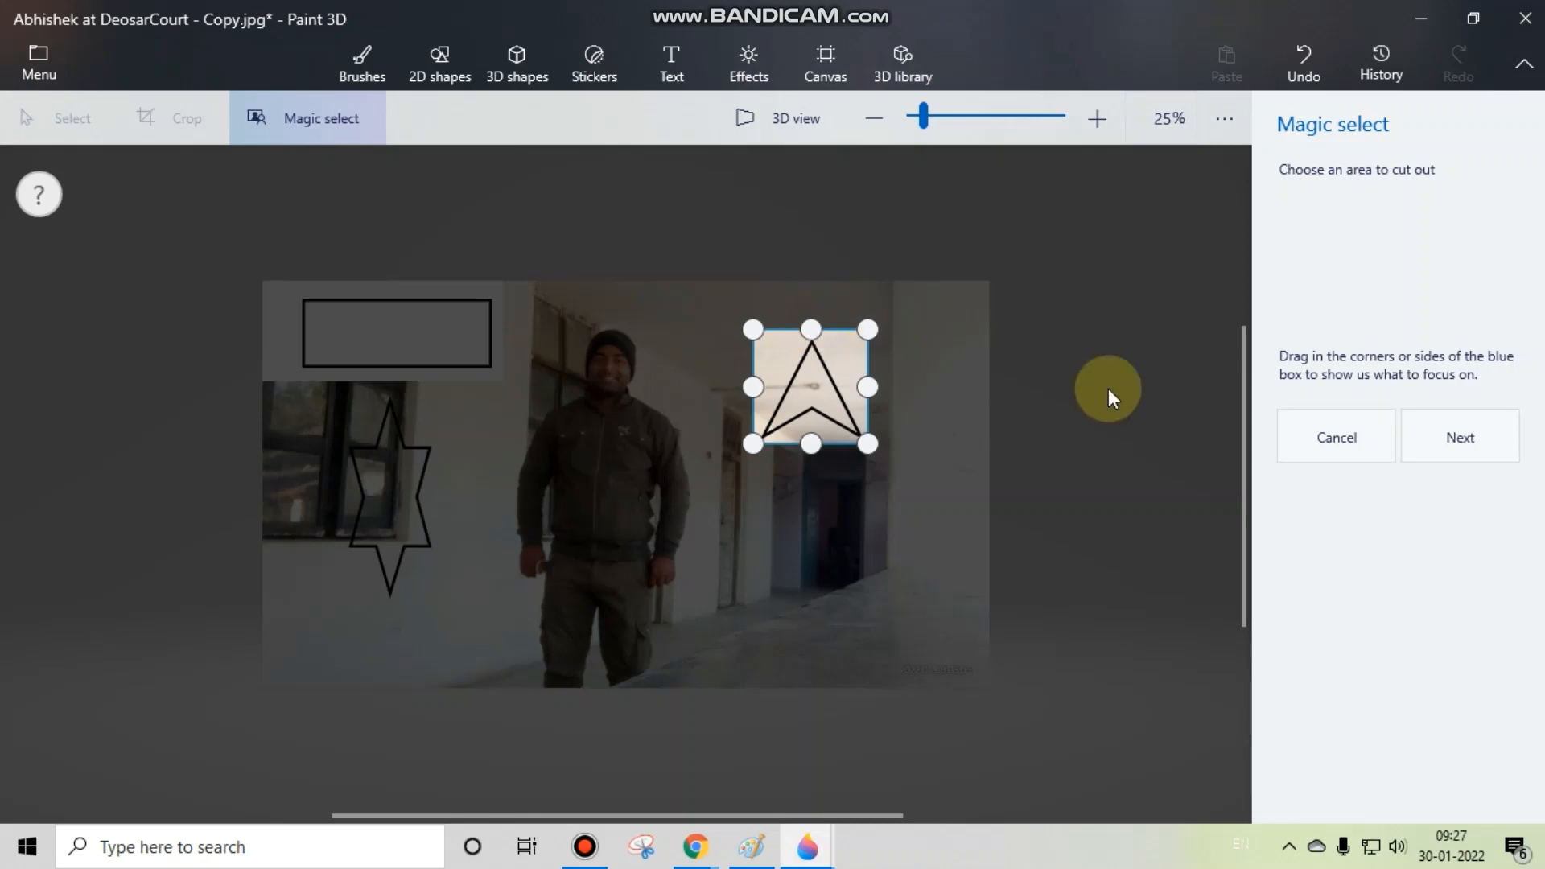
pyautogui.click(1475, 459)
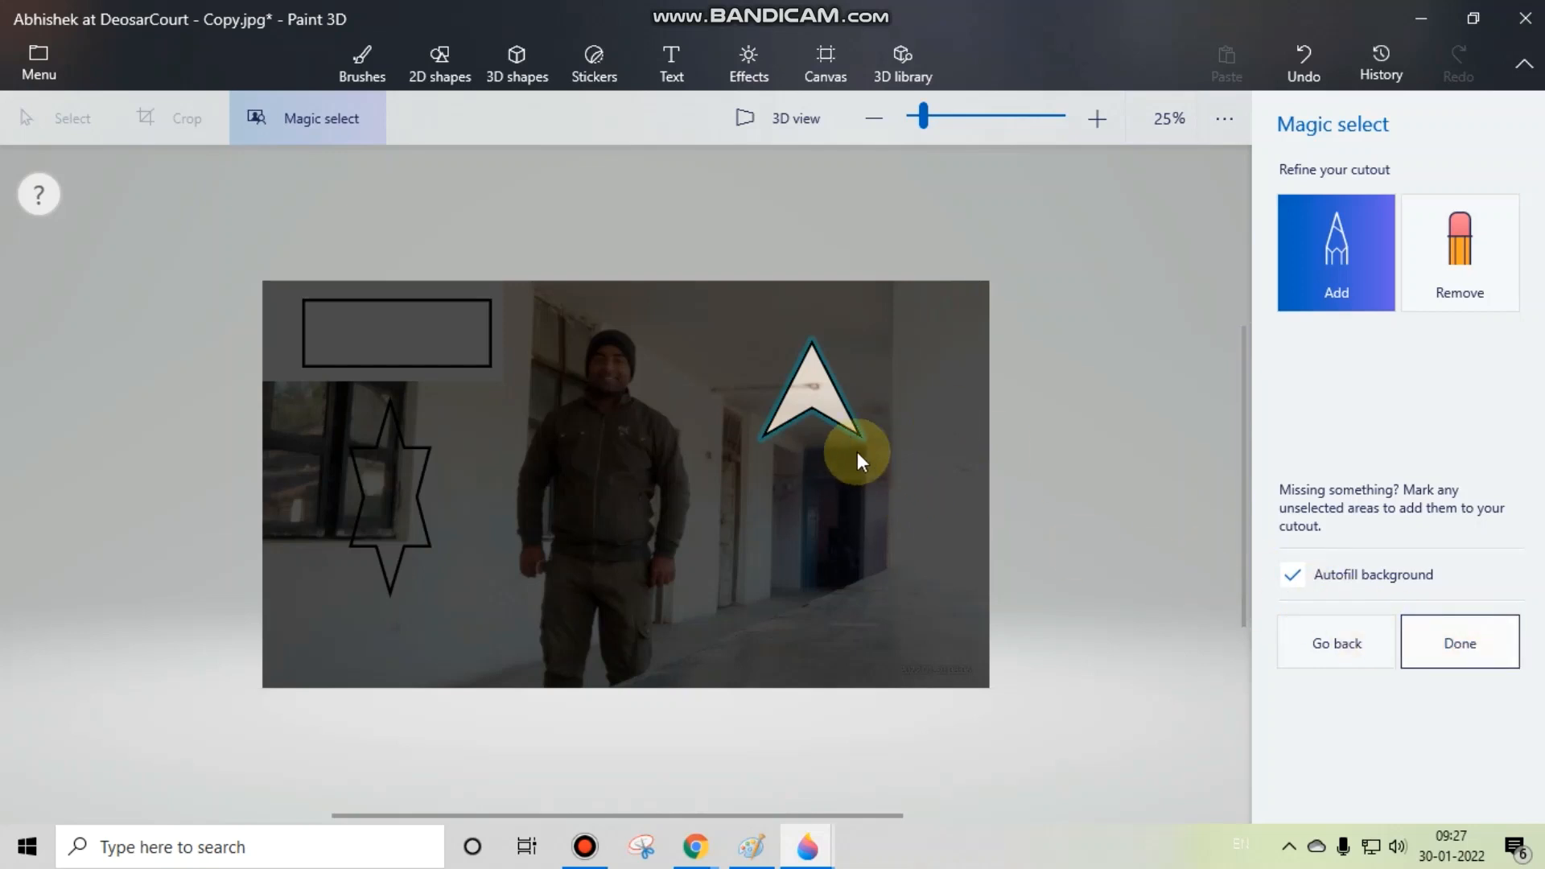
# Step: Finish the arrow cutout with Autofill background on, and move it over to the wall beside the man and back above the blue doorway
pyautogui.moveTo(837, 411); pyautogui.dragTo(509, 567)
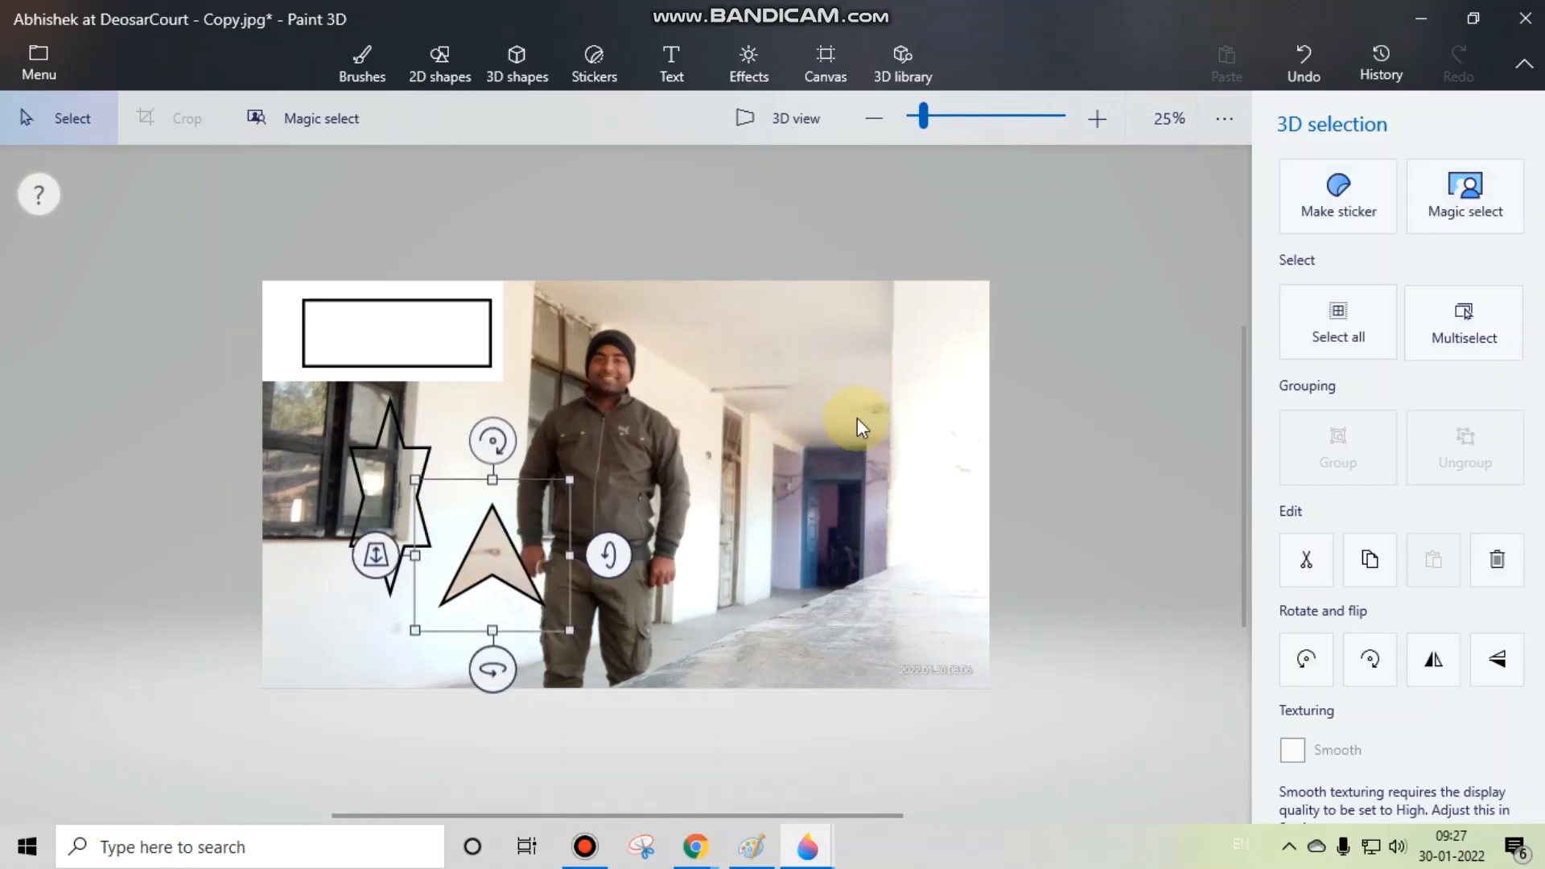
pyautogui.moveTo(600, 553); pyautogui.dragTo(846, 399)
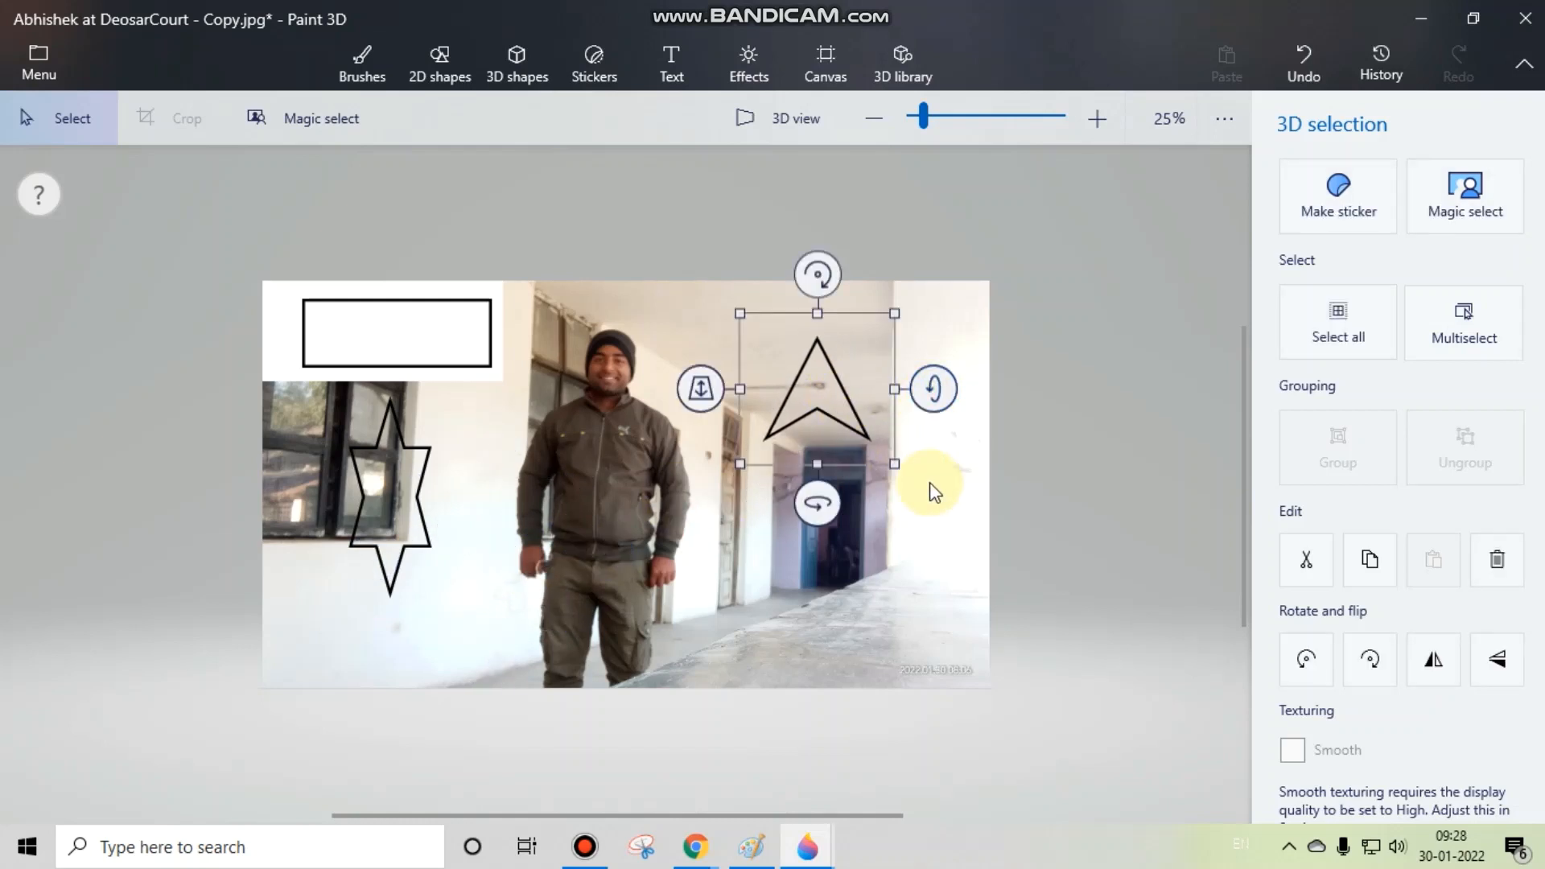
pyautogui.click(829, 503)
# Step: Start Magic select again and shrink the focus area around the six-point star below the rectangle
pyautogui.click(325, 122)
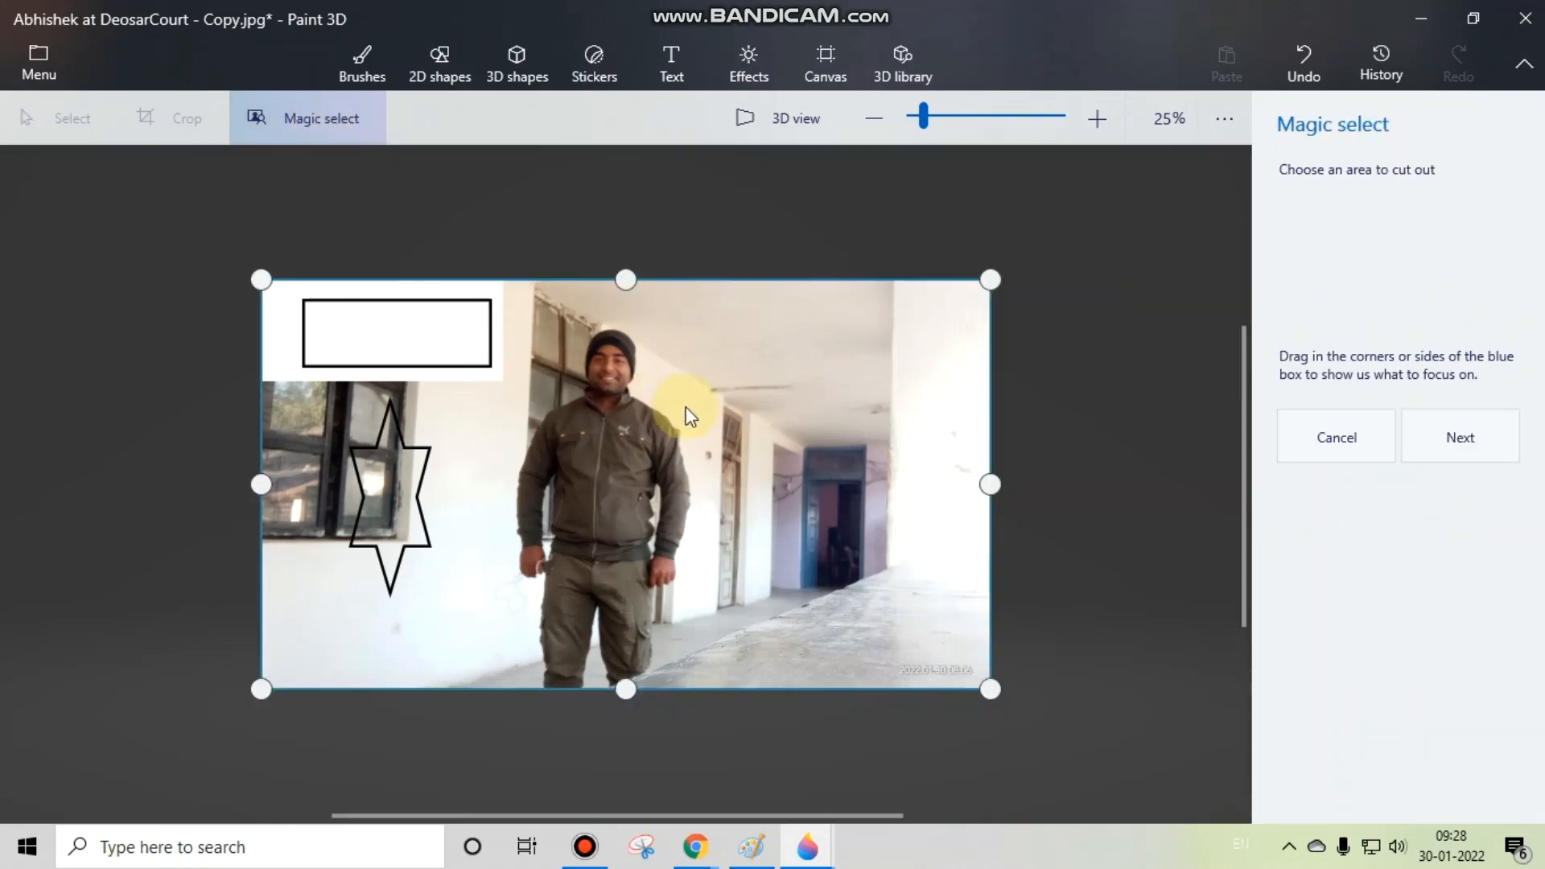
pyautogui.moveTo(985, 478); pyautogui.dragTo(445, 457)
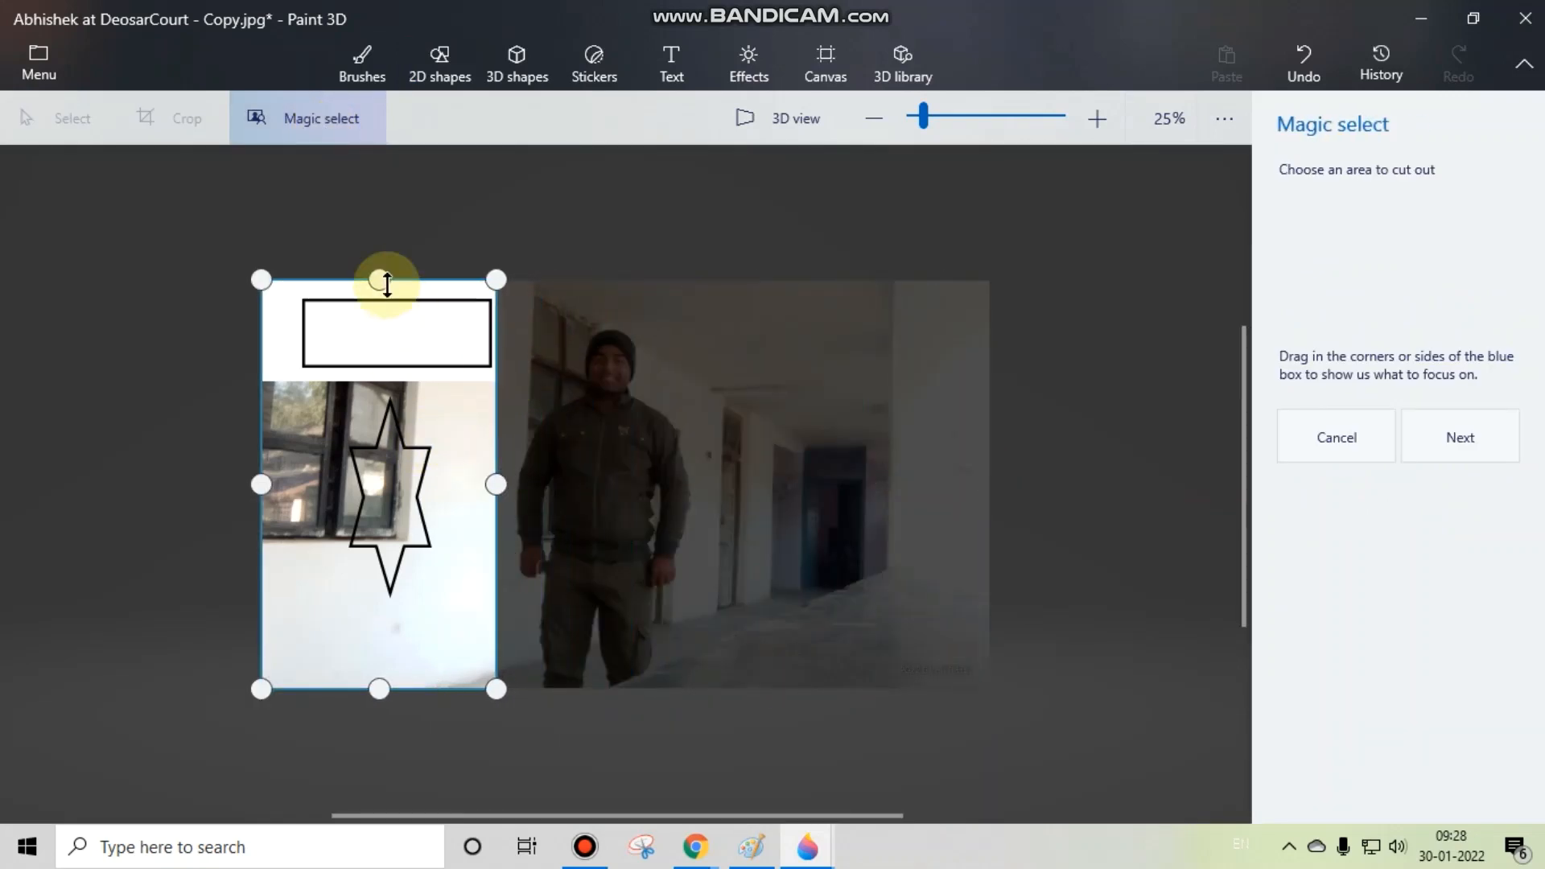
pyautogui.moveTo(380, 279); pyautogui.dragTo(389, 381)
pyautogui.moveTo(379, 689); pyautogui.dragTo(363, 600)
pyautogui.moveTo(261, 493); pyautogui.dragTo(340, 494)
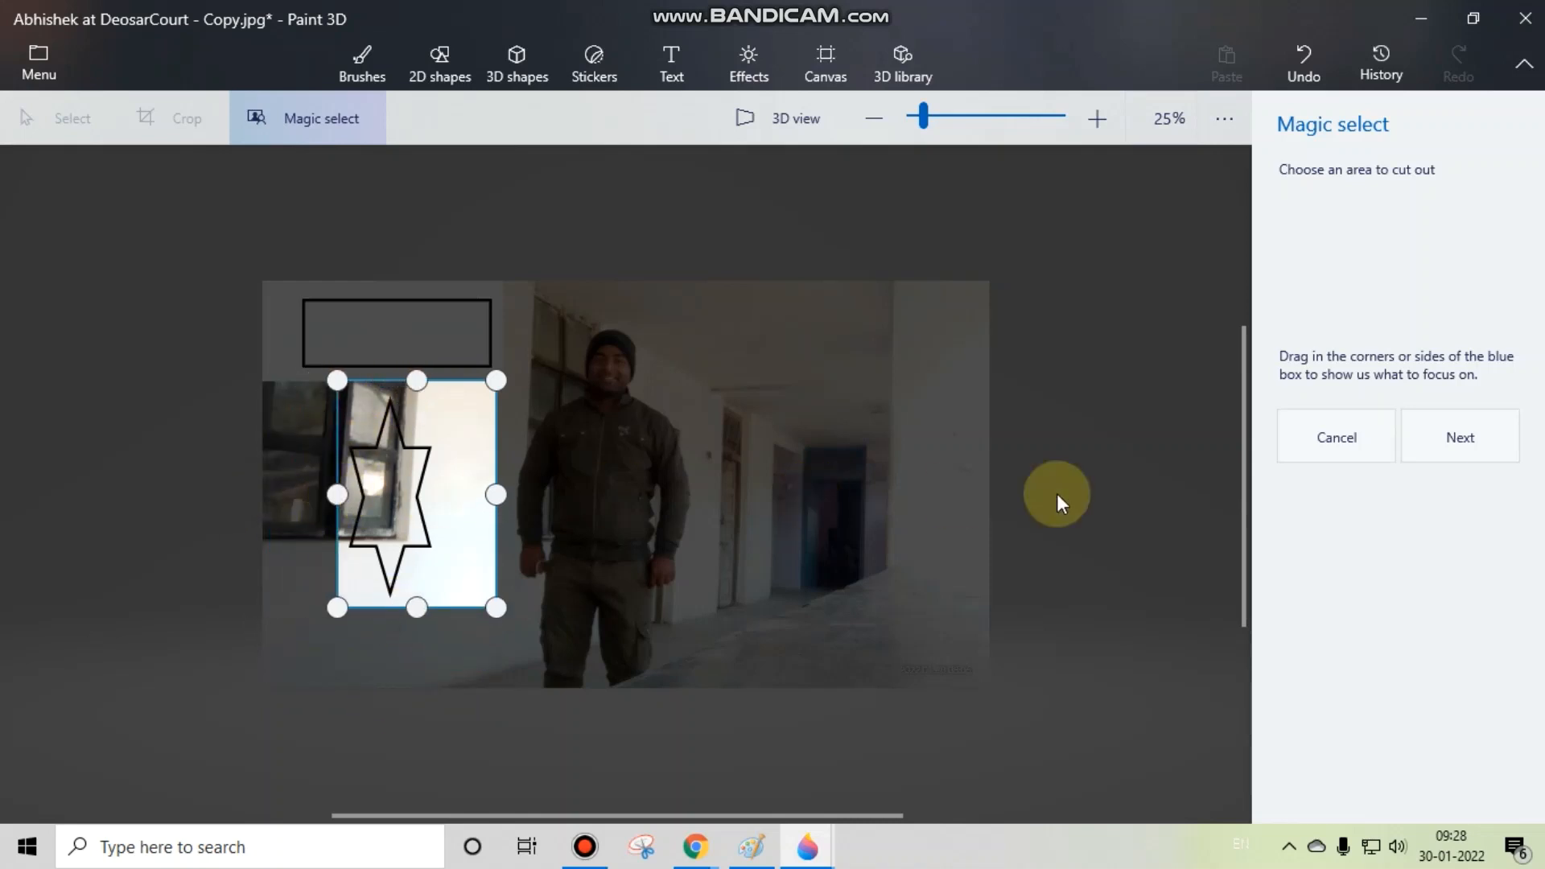
# Step: Generate the star cutout with Autofill background turned off and move it off the window onto the wall beside the man
pyautogui.click(1458, 437)
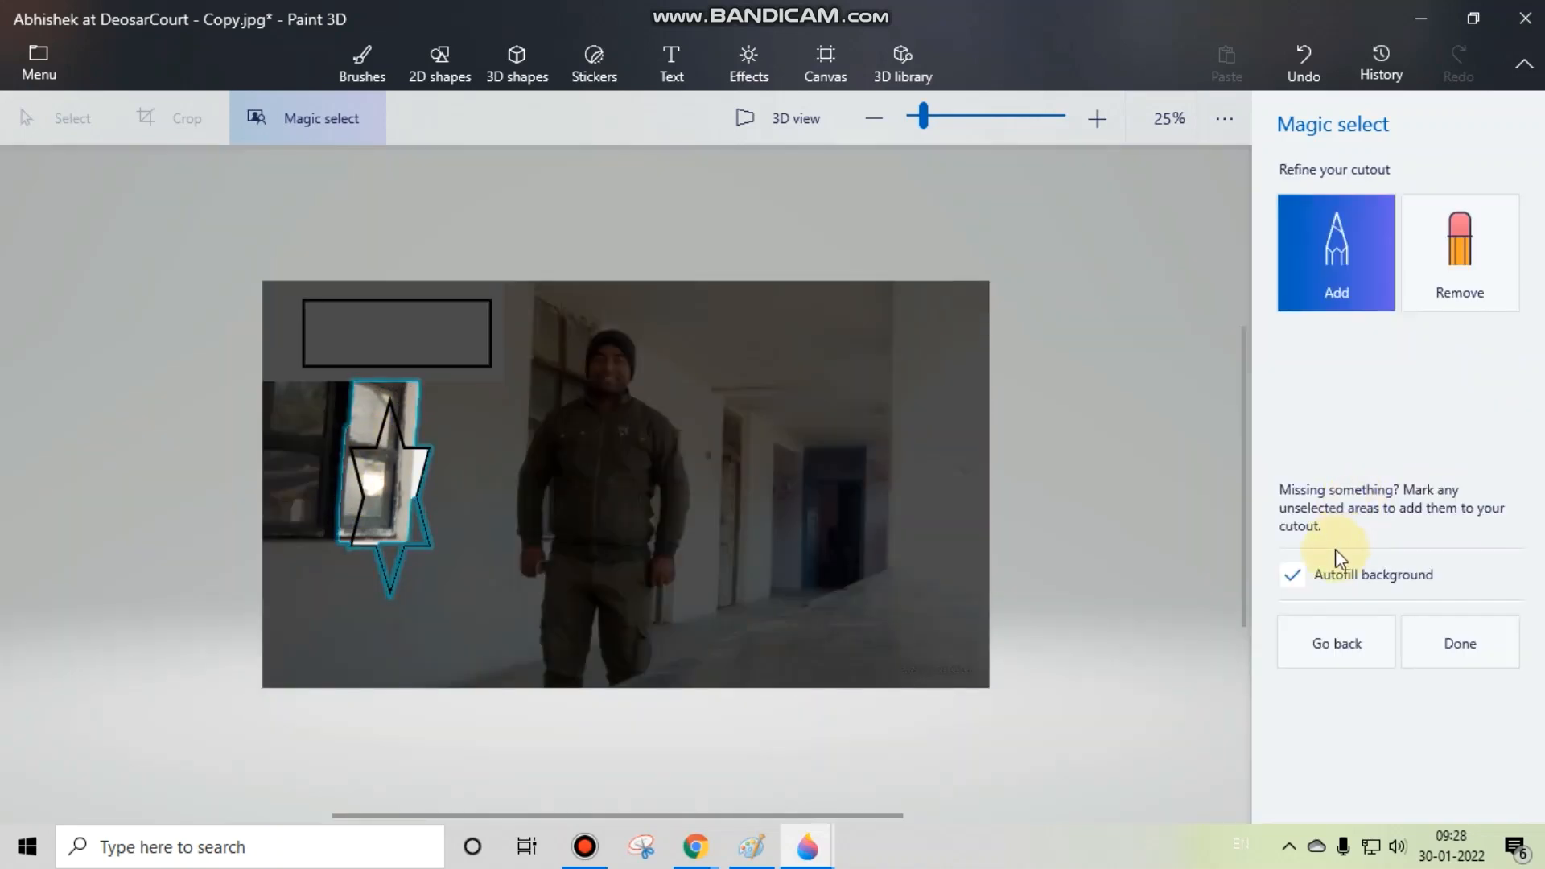
pyautogui.click(1301, 575)
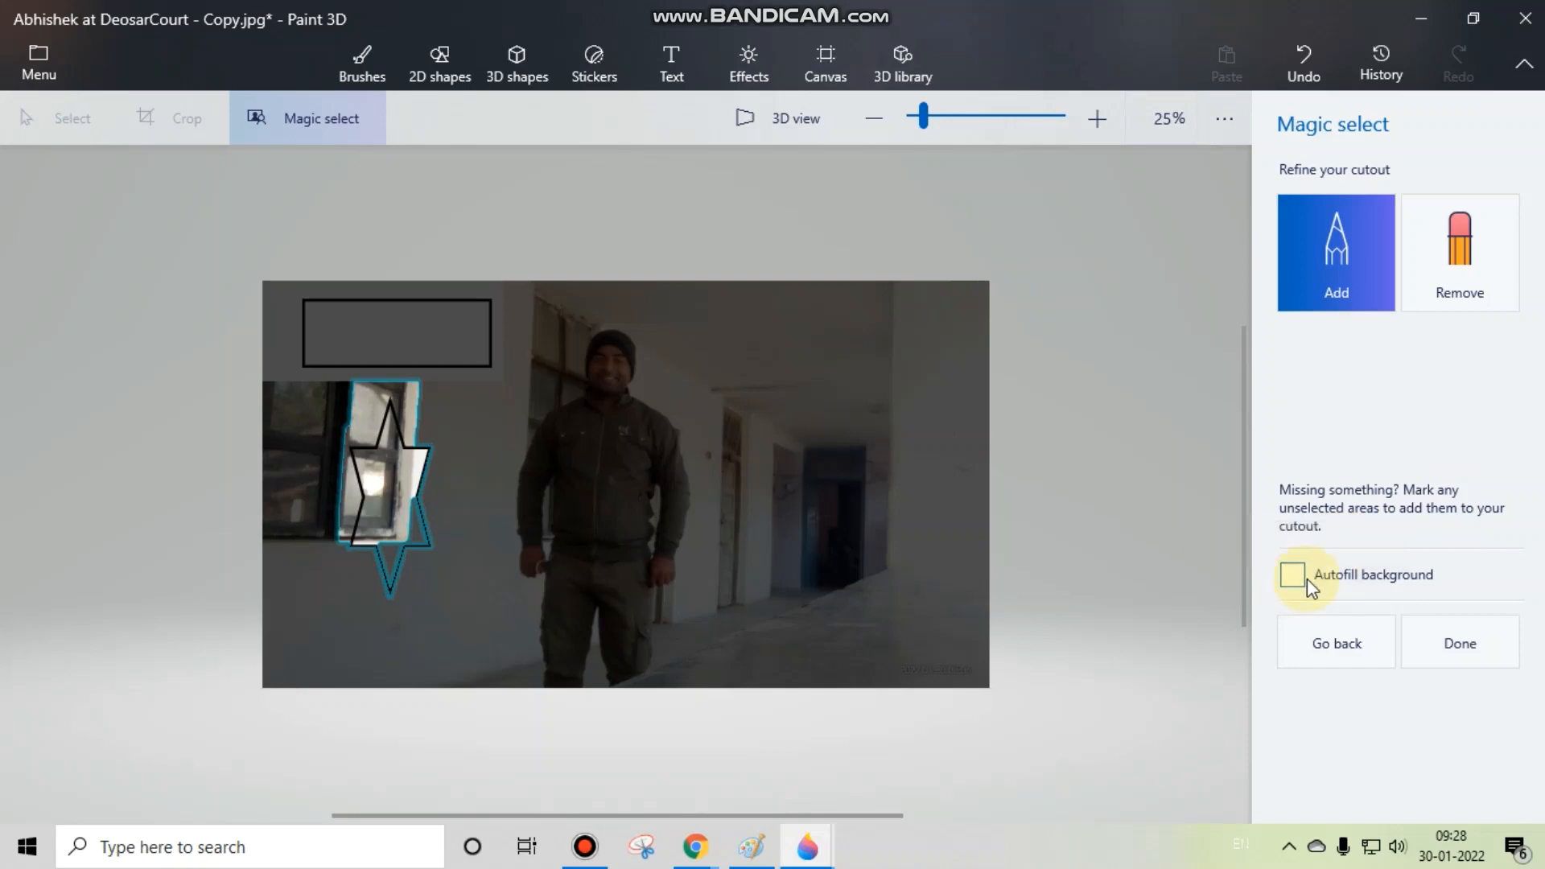
pyautogui.click(1461, 648)
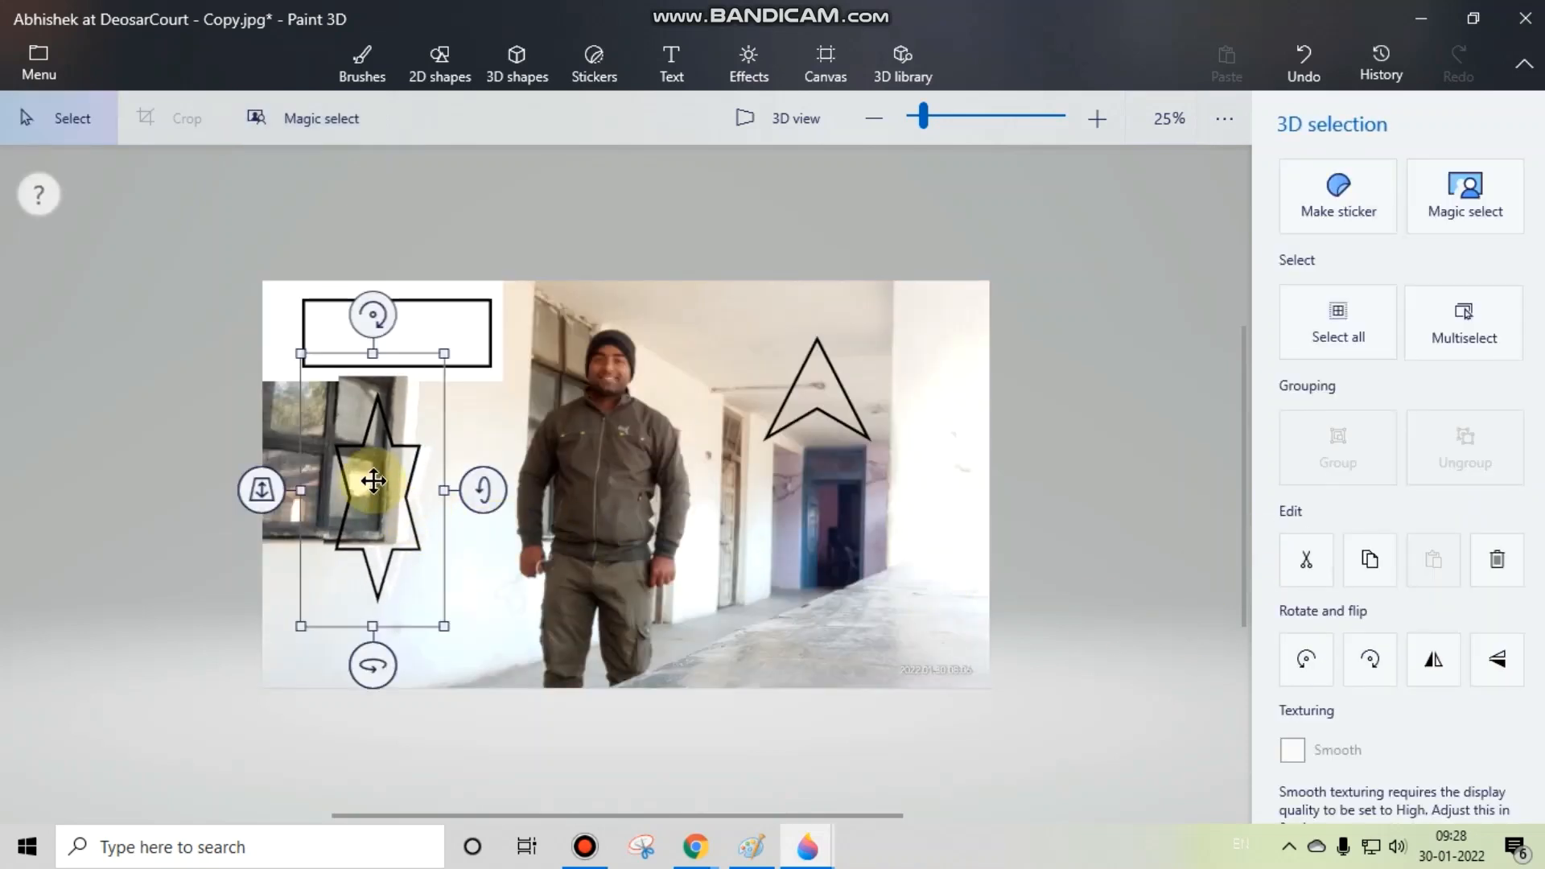
pyautogui.moveTo(435, 488); pyautogui.dragTo(420, 529)
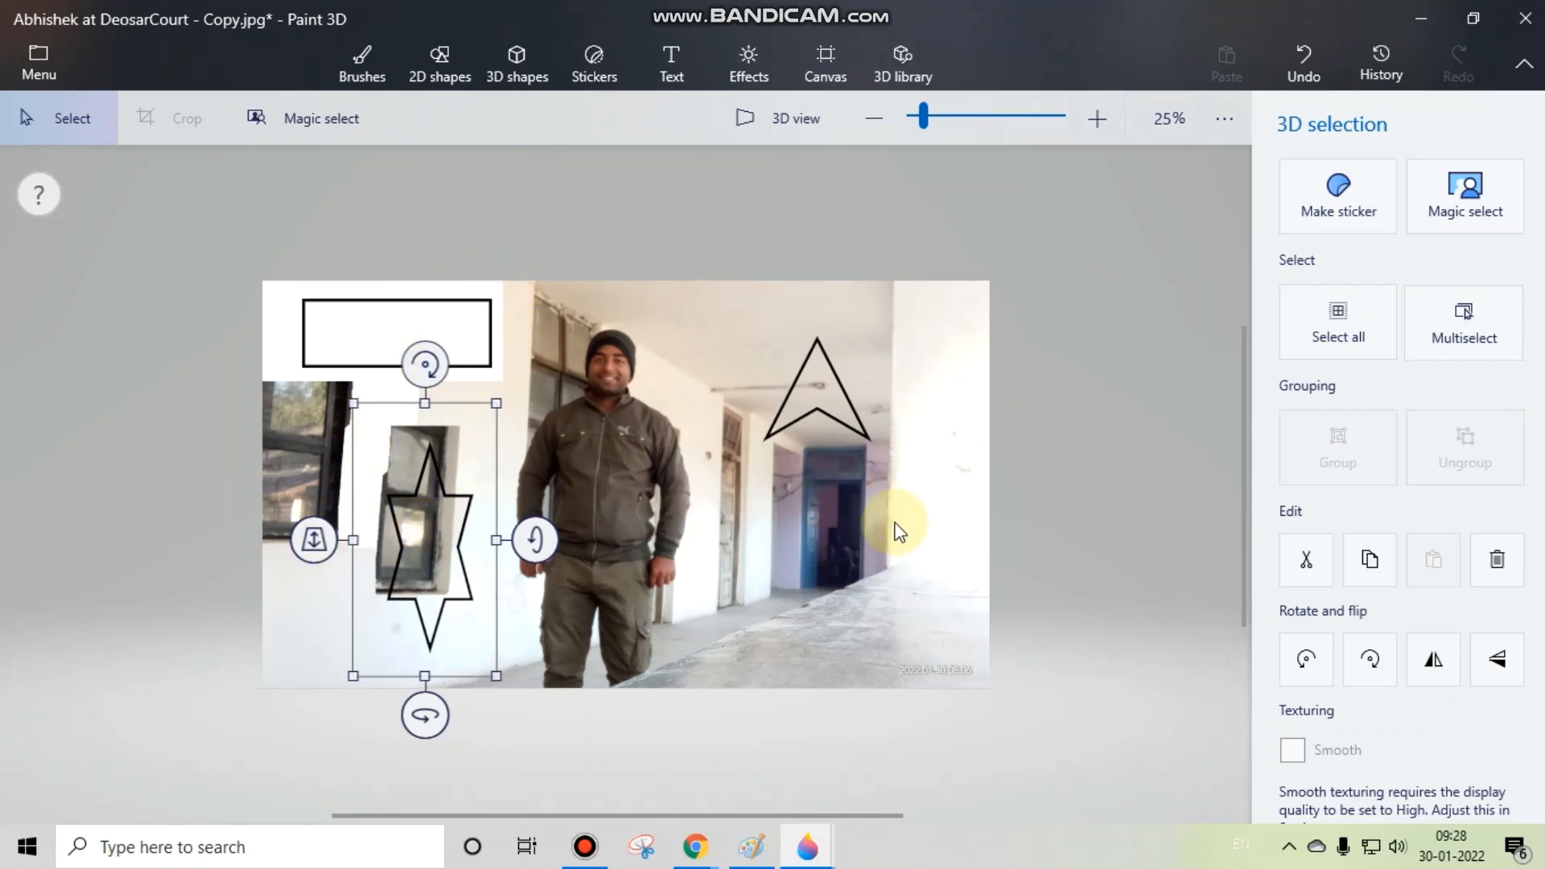
pyautogui.click(1007, 549)
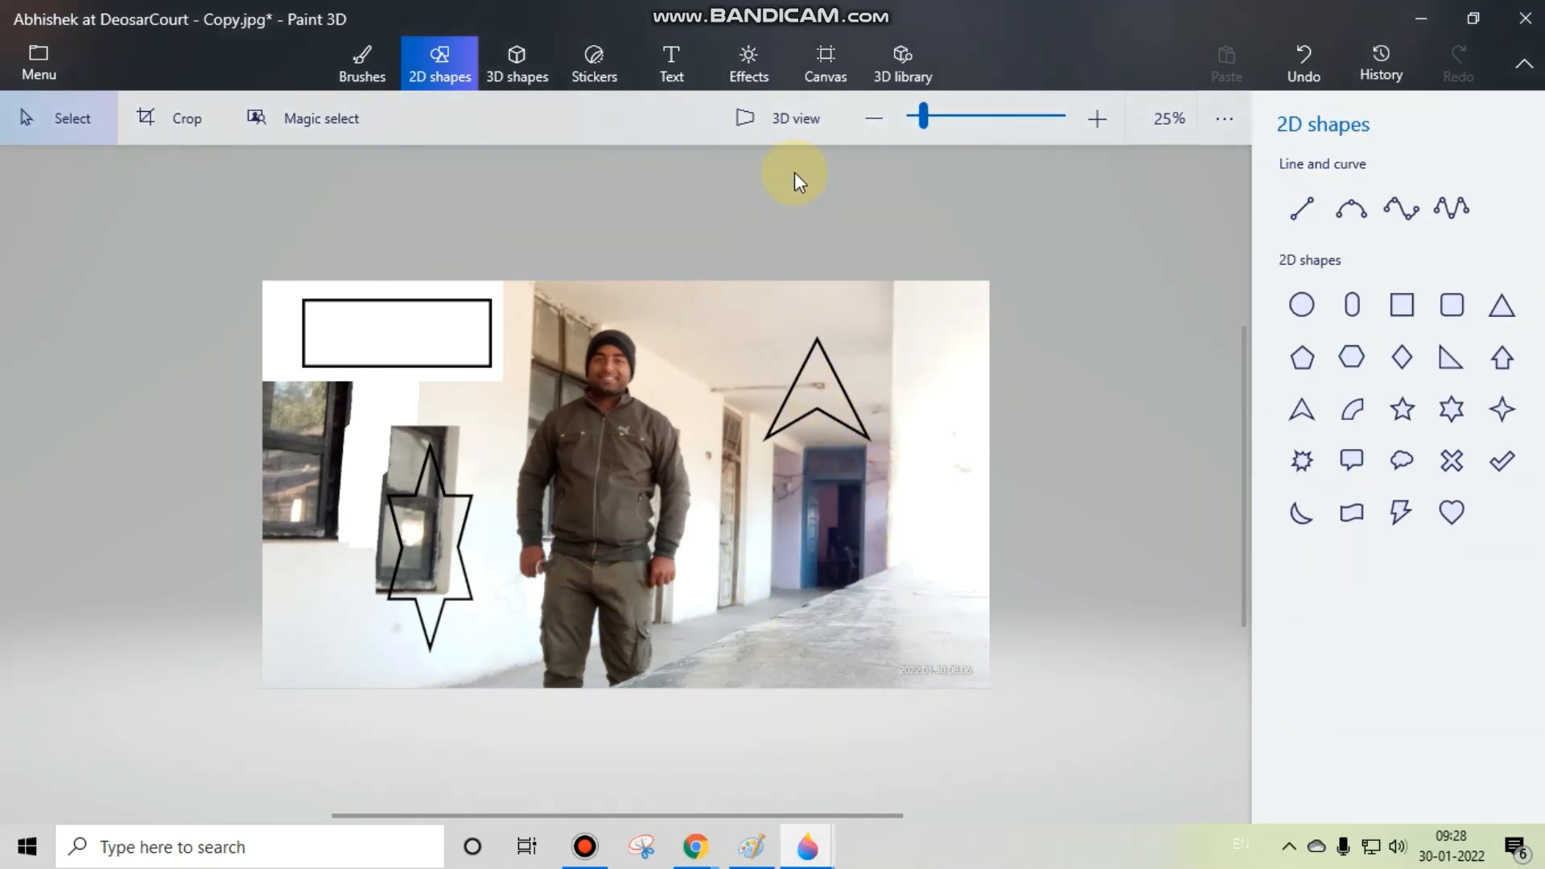
# Step: Switch to 3D view and rotate the photo sideways and back to examine how the star and arrow cutouts float in front
pyautogui.click(794, 124)
pyautogui.moveTo(225, 529); pyautogui.dragTo(627, 577)
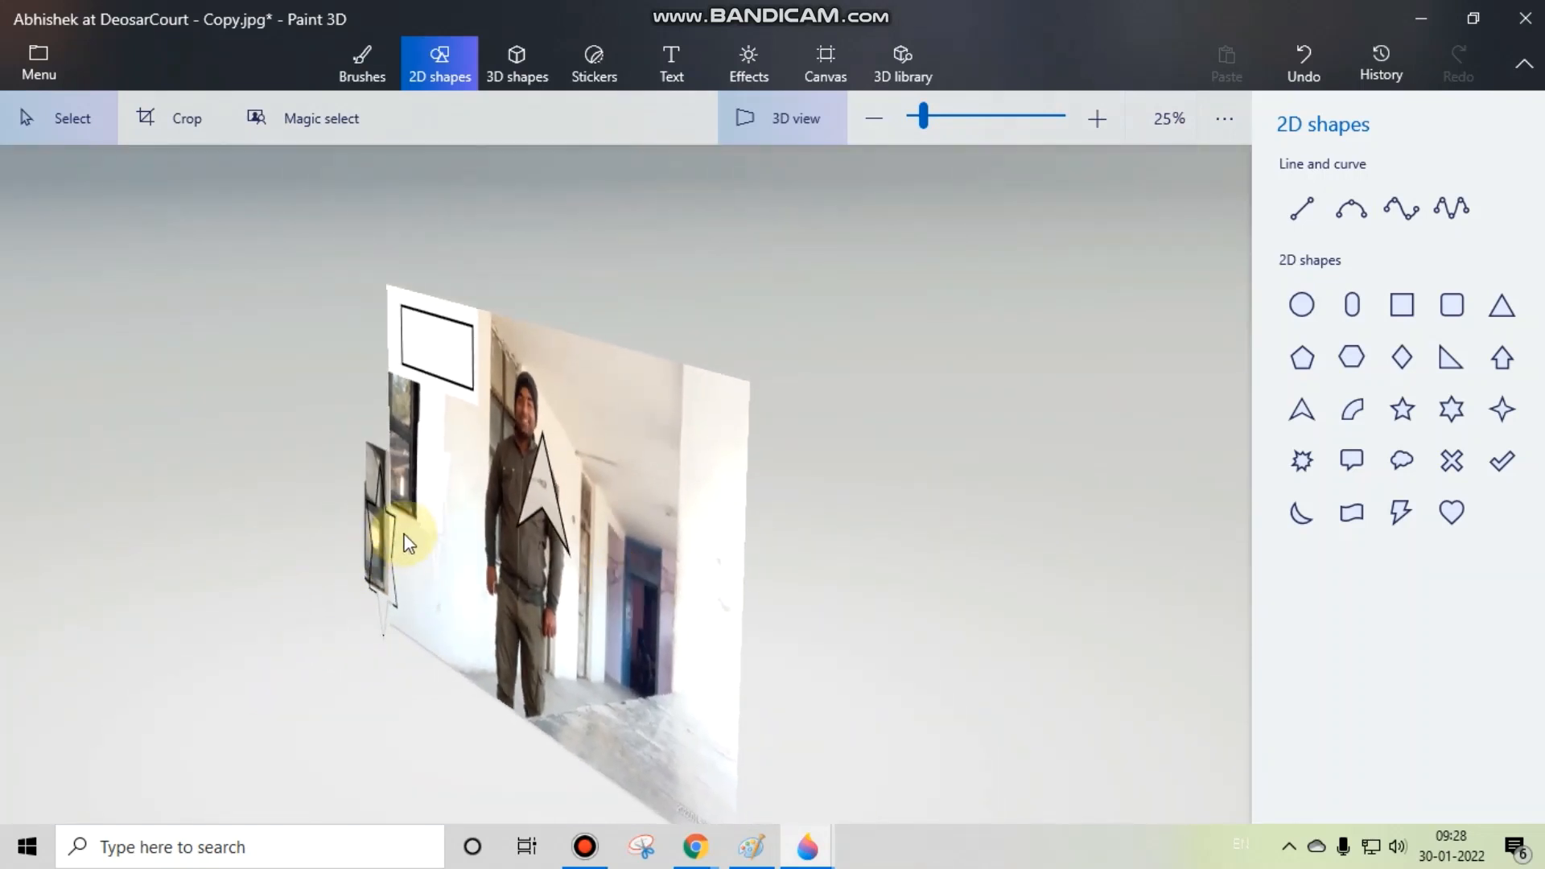
pyautogui.moveTo(486, 539); pyautogui.dragTo(436, 522)
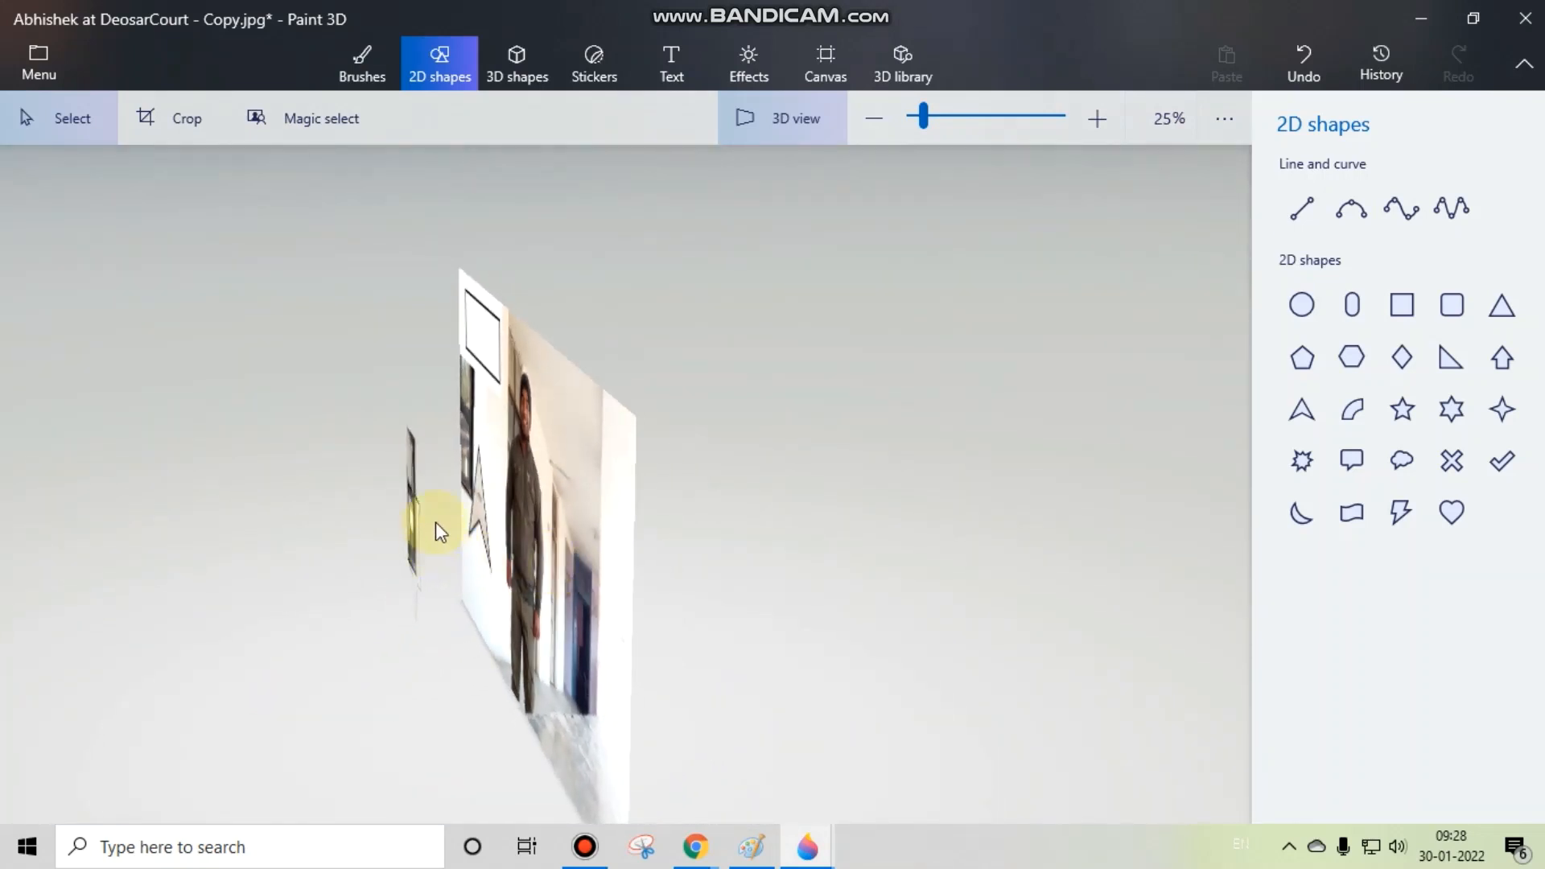
pyautogui.moveTo(572, 539); pyautogui.dragTo(910, 490)
# Step: Slide the star cutout backwards along the z-axis, closer to the photo, and check its depth from the side
pyautogui.click(383, 571)
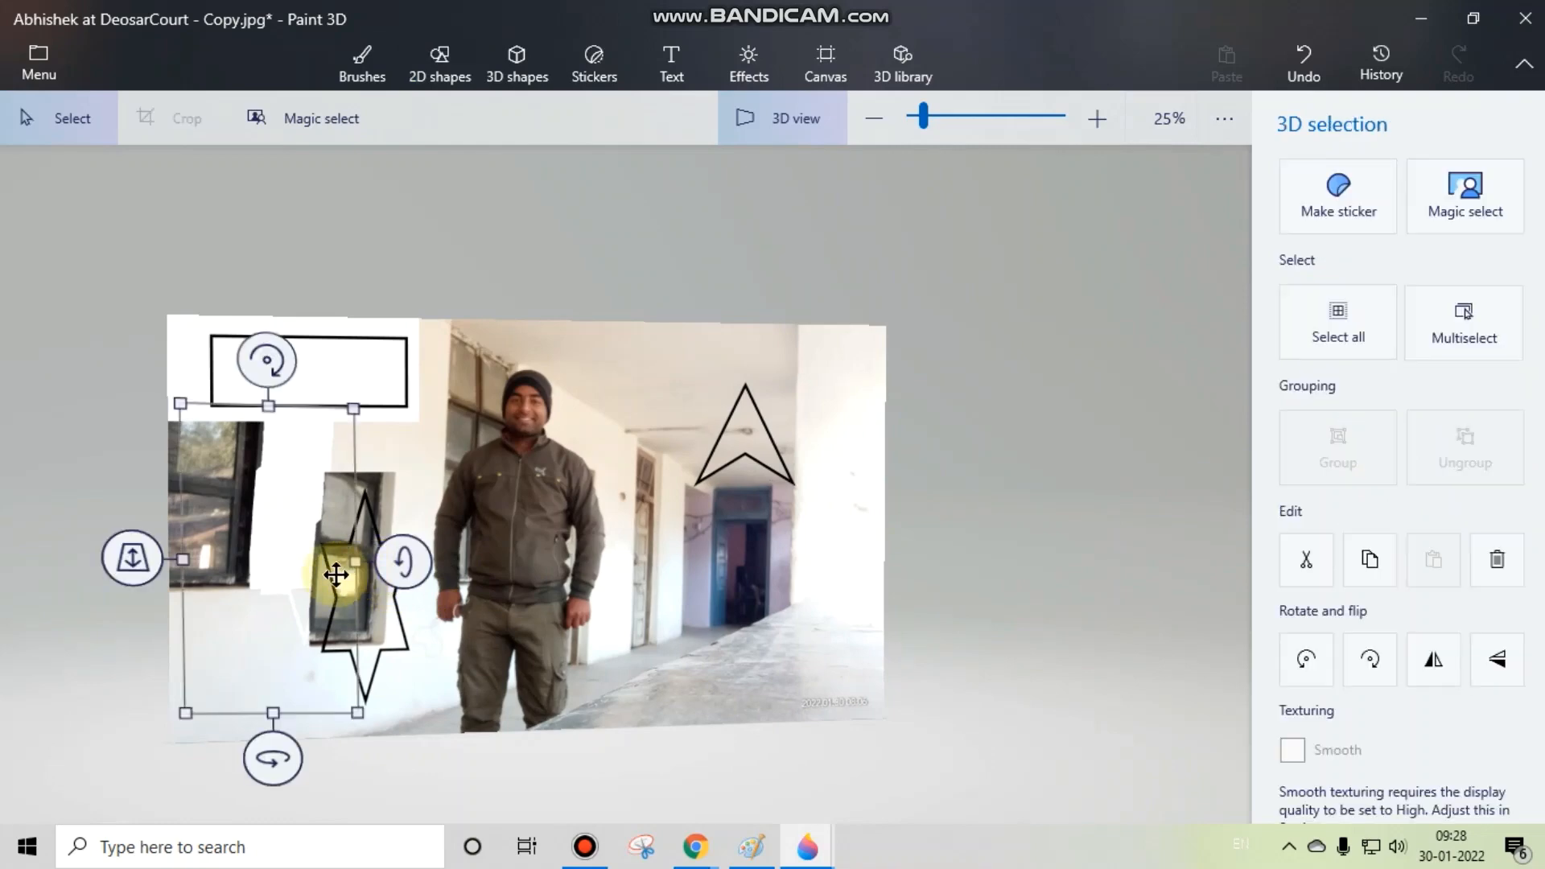
pyautogui.moveTo(140, 574); pyautogui.dragTo(206, 538)
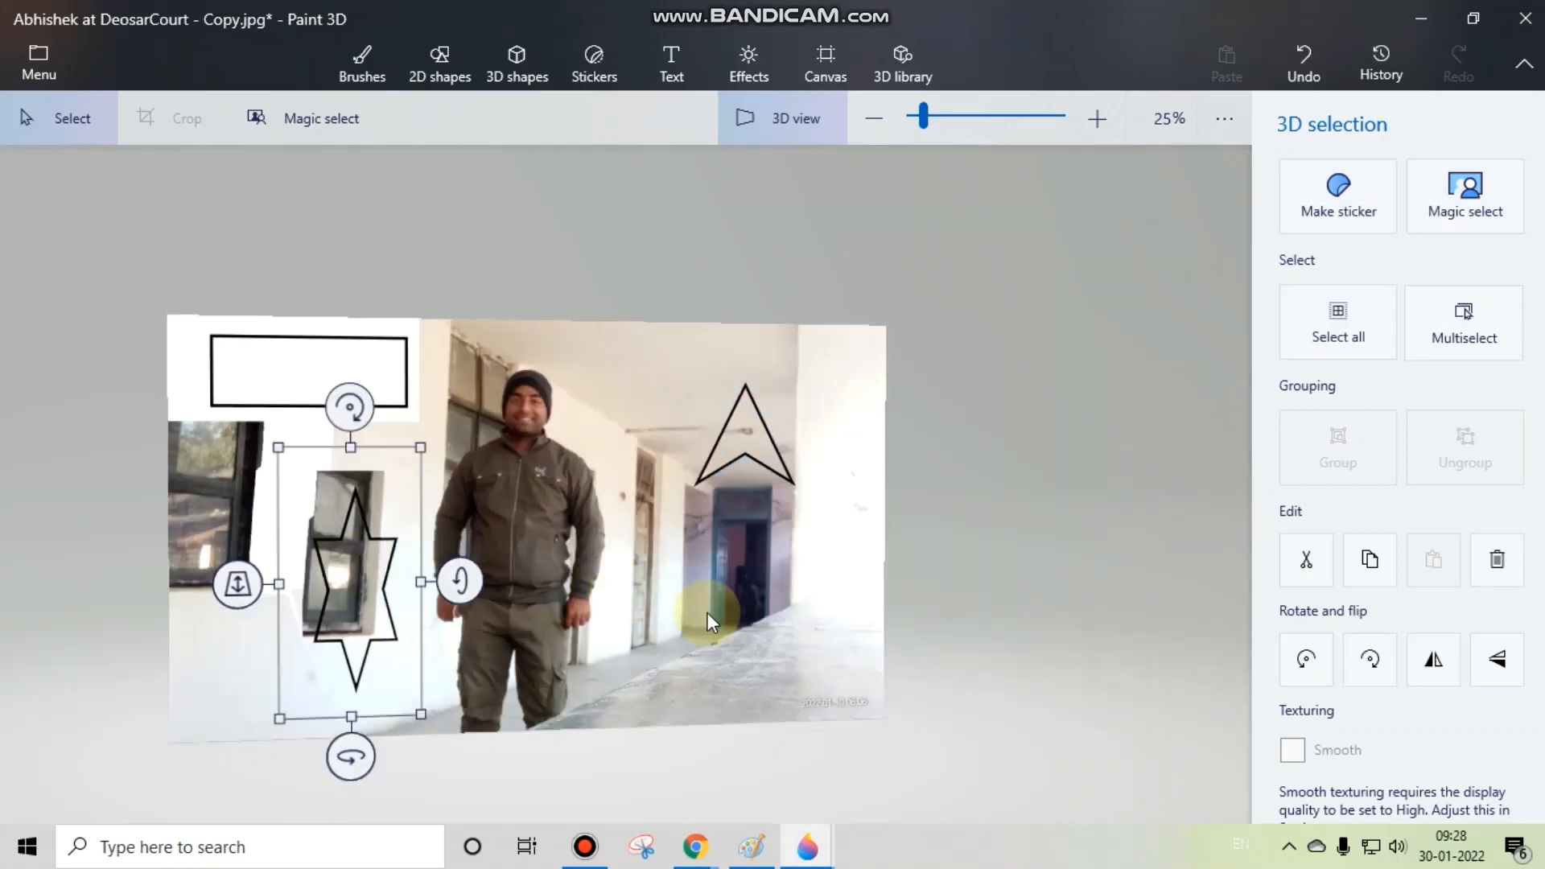
pyautogui.moveTo(707, 614); pyautogui.dragTo(384, 595)
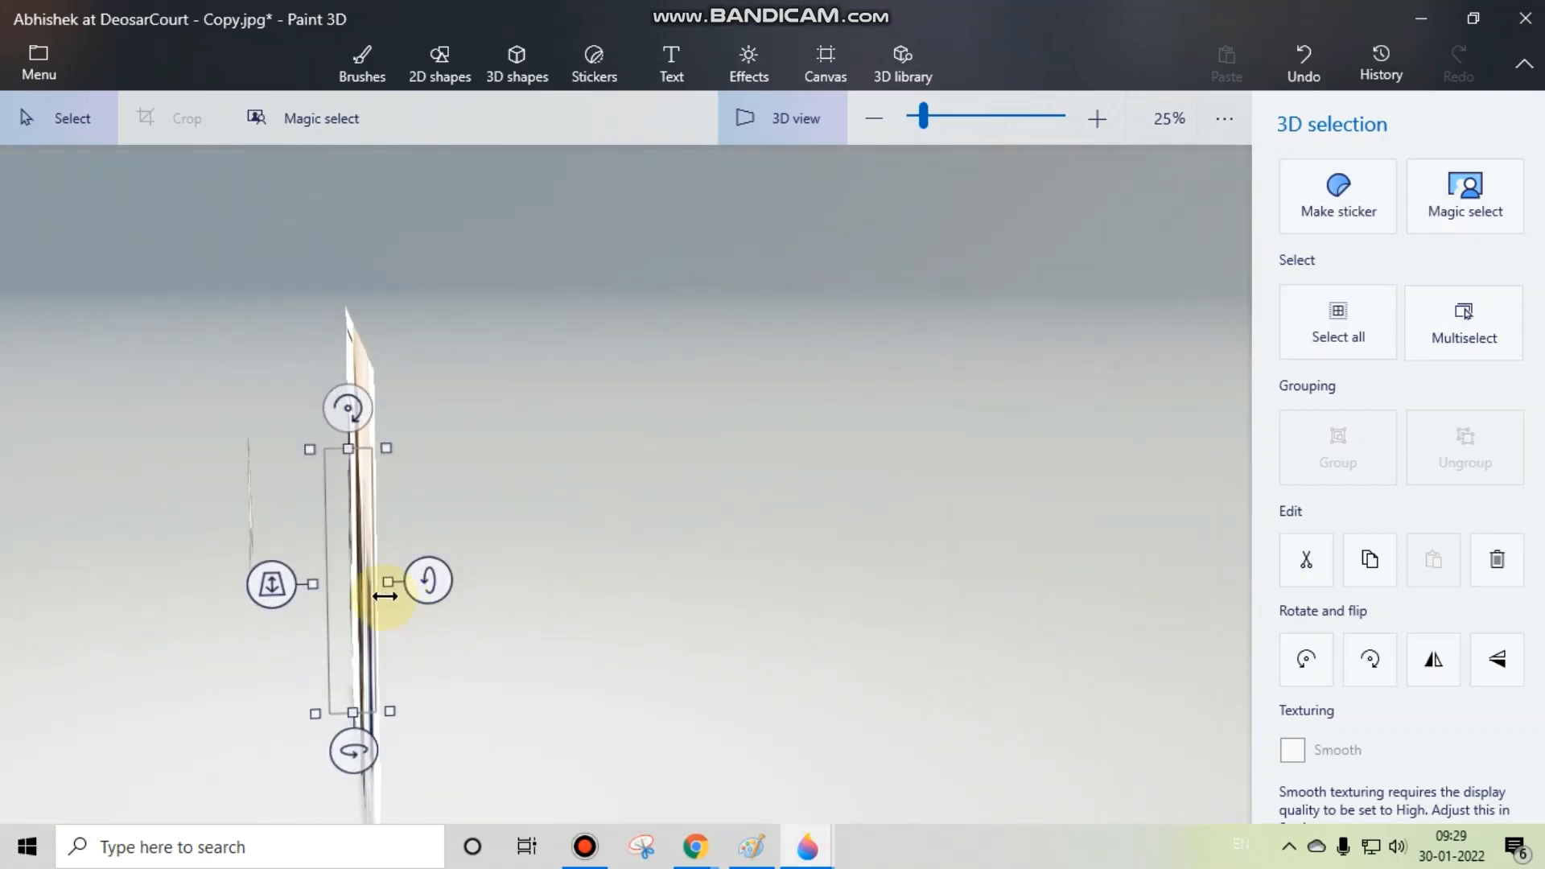
pyautogui.moveTo(406, 528); pyautogui.dragTo(510, 520)
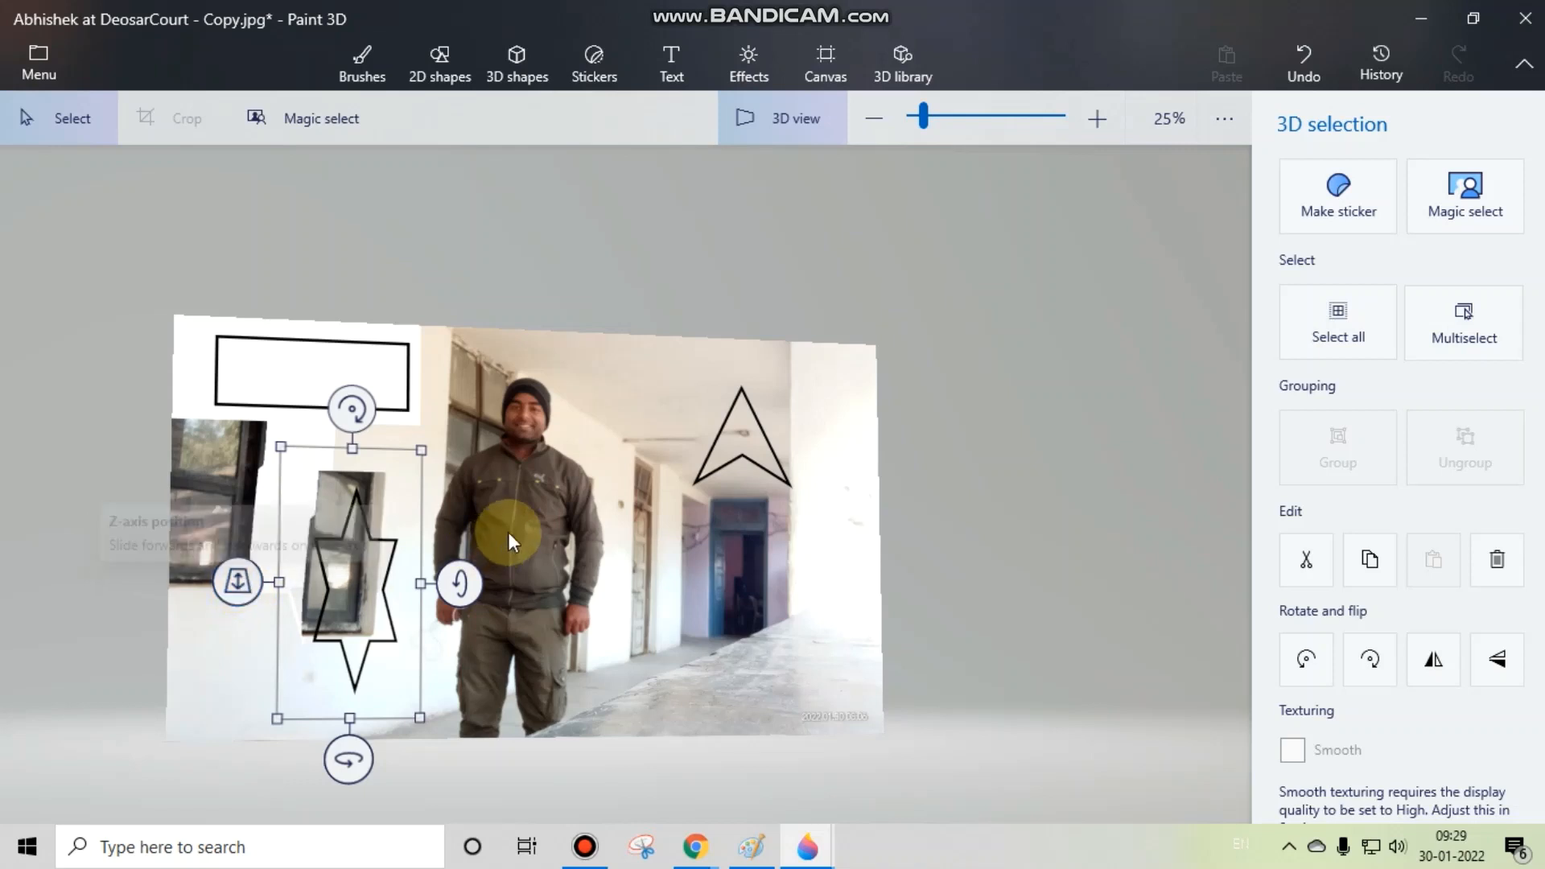
# Step: Move the star cutout sideways until it sits against the man's arm, and deselect it
pyautogui.moveTo(362, 410)
pyautogui.mouseDown()
pyautogui.moveTo(293, 417)
pyautogui.moveTo(373, 431)
pyautogui.moveTo(358, 412)
pyautogui.mouseUp()
pyautogui.moveTo(459, 581)
pyautogui.mouseDown()
pyautogui.moveTo(451, 610)
pyautogui.moveTo(449, 561)
pyautogui.moveTo(452, 581)
pyautogui.mouseUp()
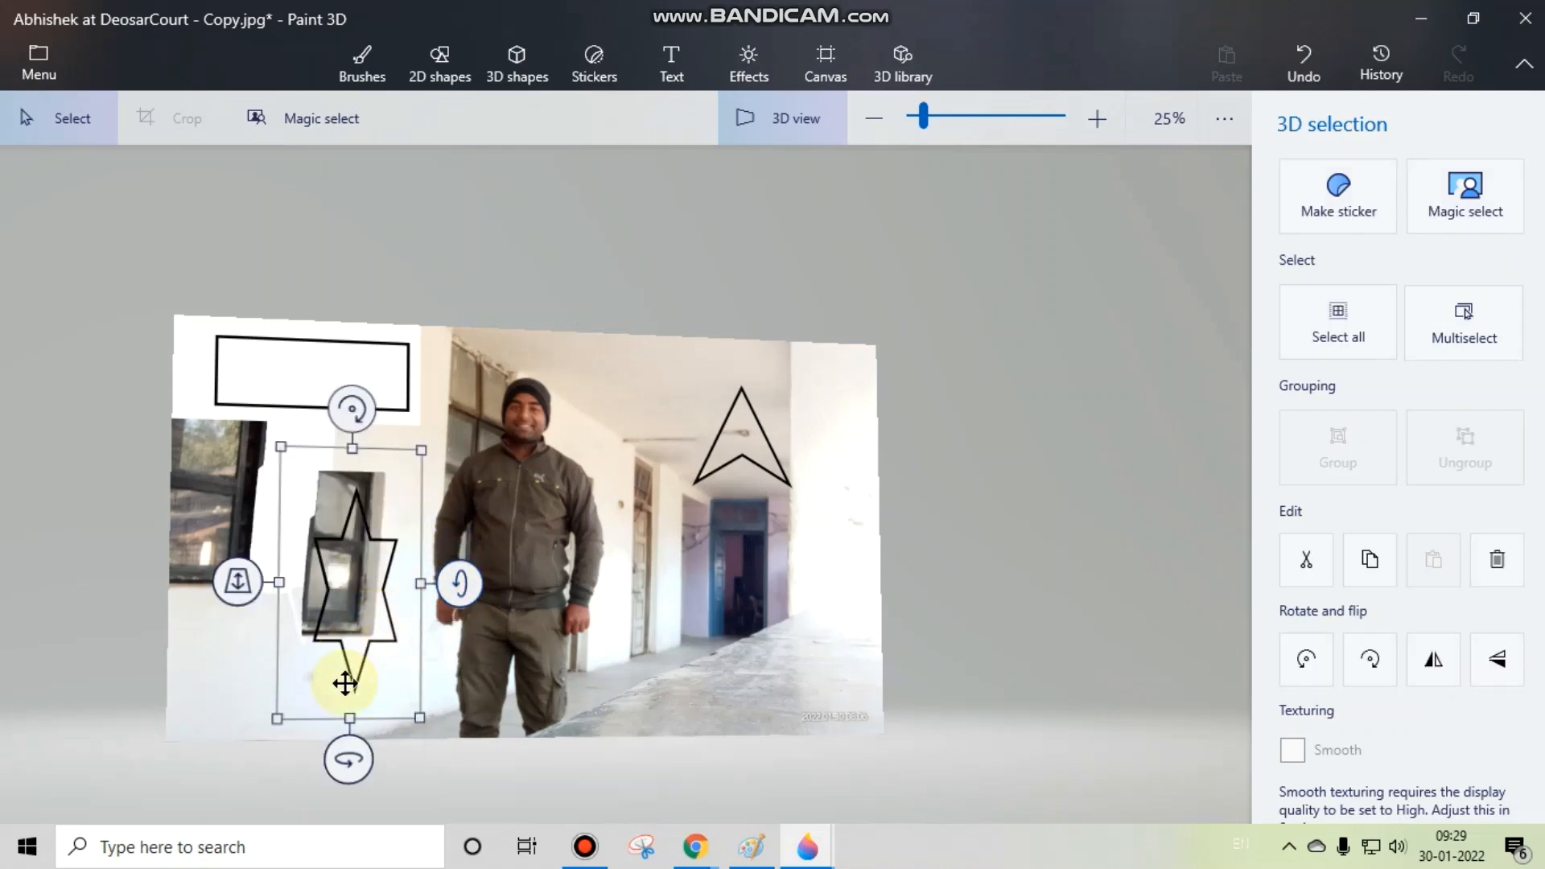
pyautogui.moveTo(348, 759)
pyautogui.mouseDown()
pyautogui.moveTo(466, 754)
pyautogui.moveTo(352, 758)
pyautogui.moveTo(347, 740)
pyautogui.moveTo(347, 755)
pyautogui.mouseUp()
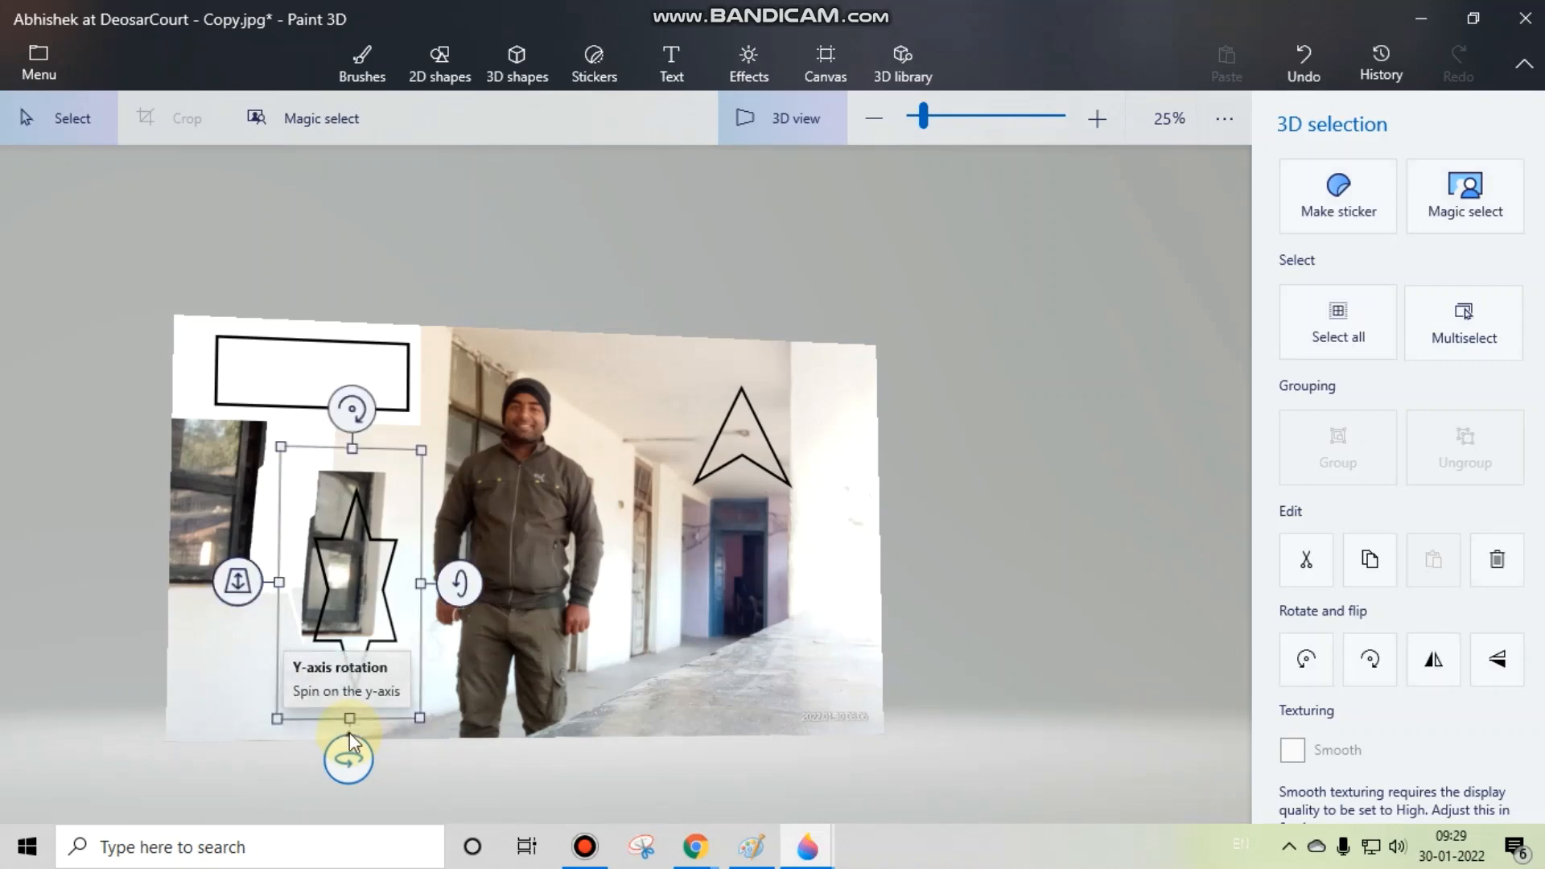
pyautogui.moveTo(360, 598); pyautogui.dragTo(402, 586)
pyautogui.click(932, 553)
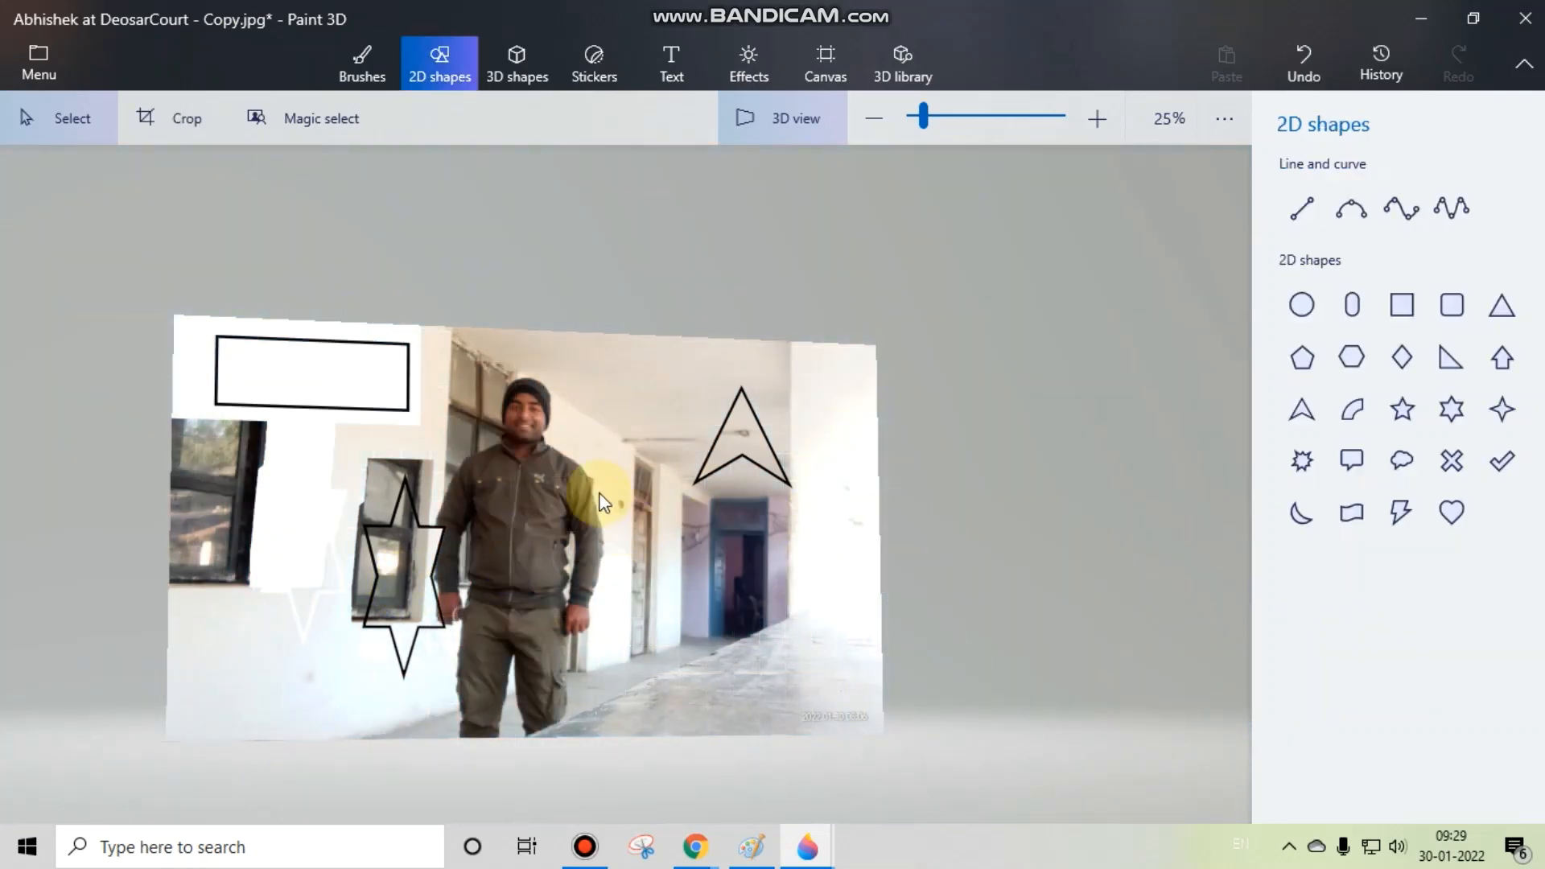
# Step: Push the star cutout further back along the z-axis until it lies behind the photo, and deselect it
pyautogui.click(412, 556)
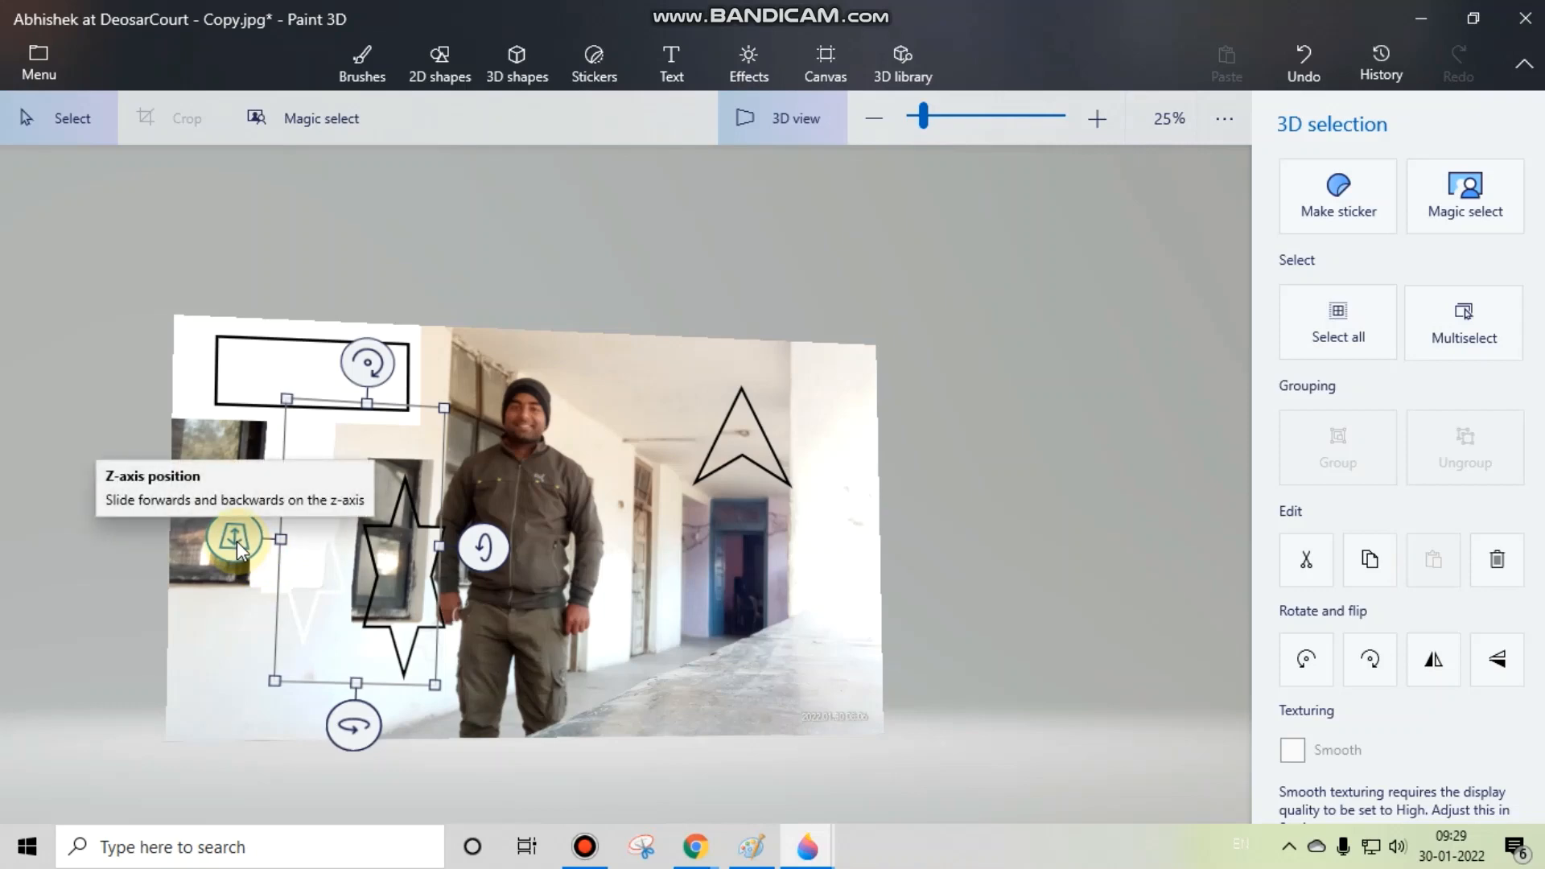
pyautogui.moveTo(238, 539); pyautogui.dragTo(350, 529)
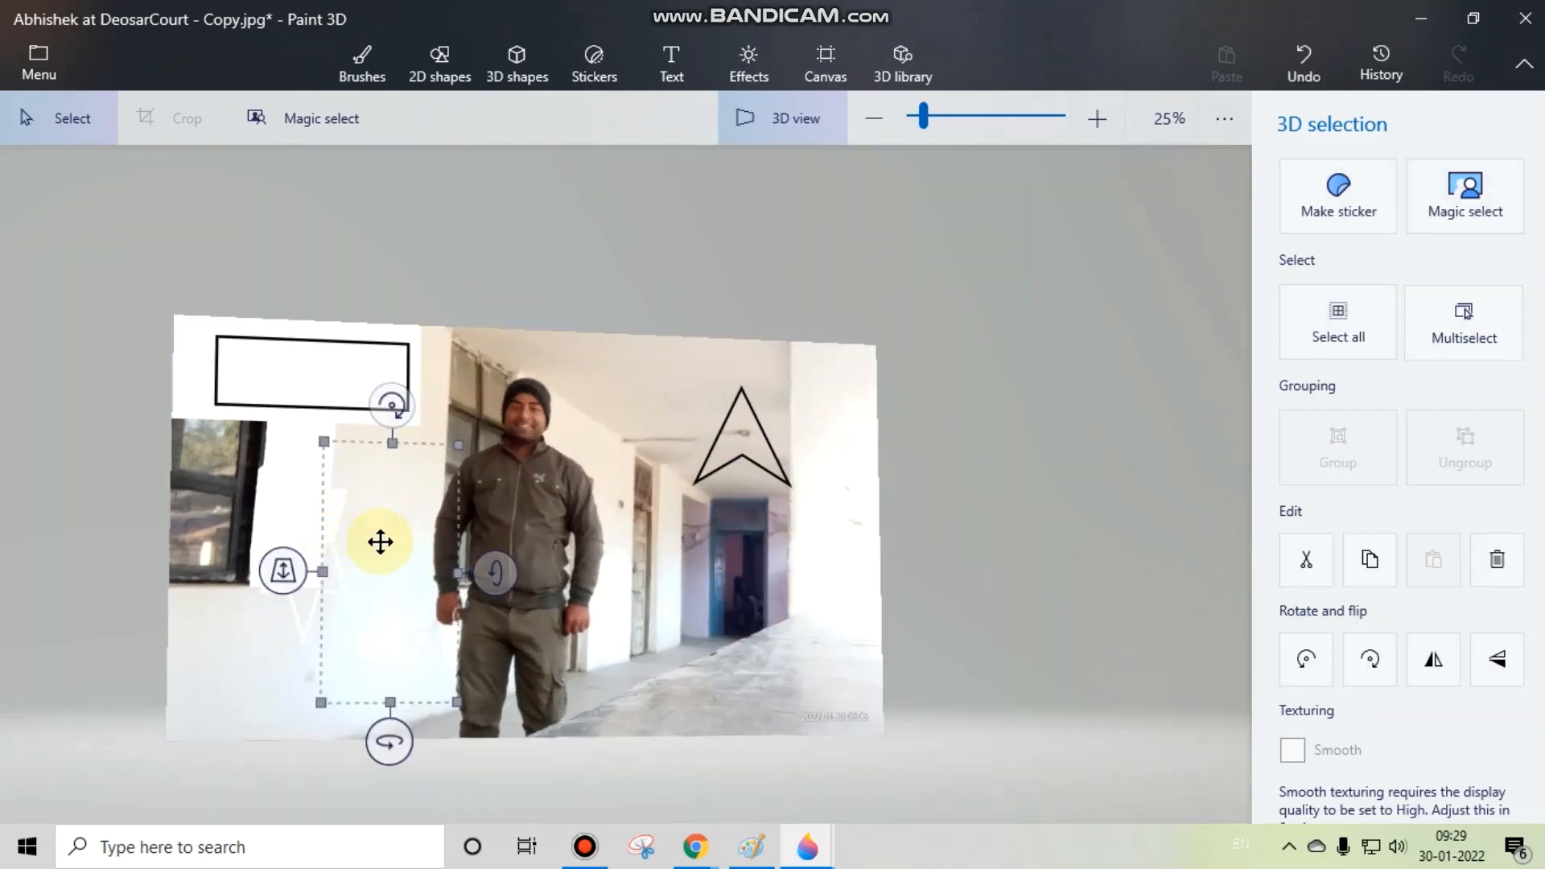
pyautogui.click(644, 535)
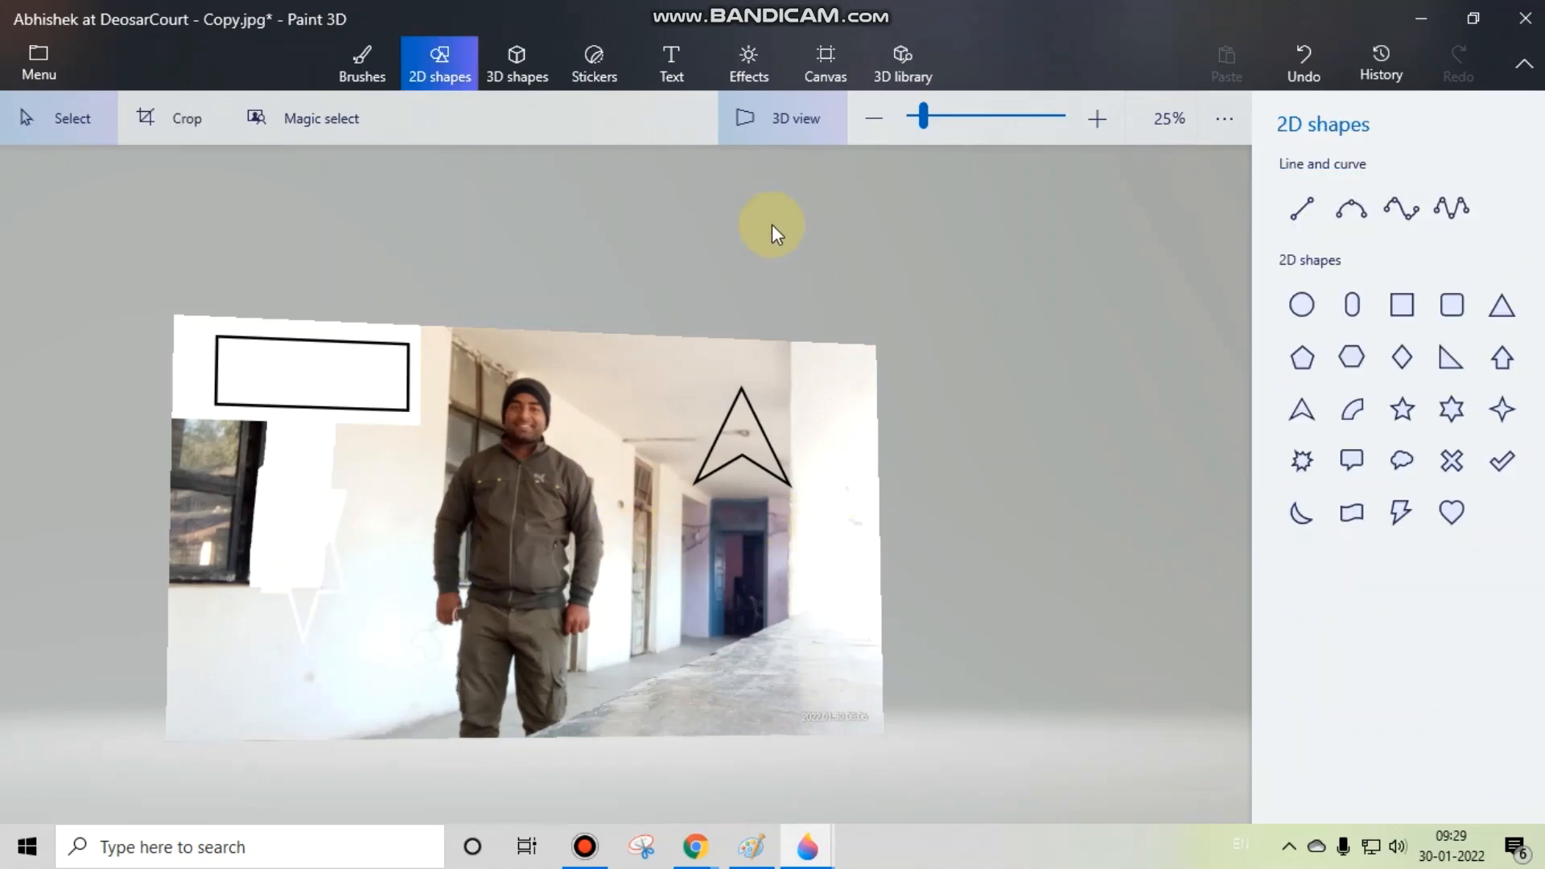
pyautogui.moveTo(819, 505); pyautogui.dragTo(853, 662)
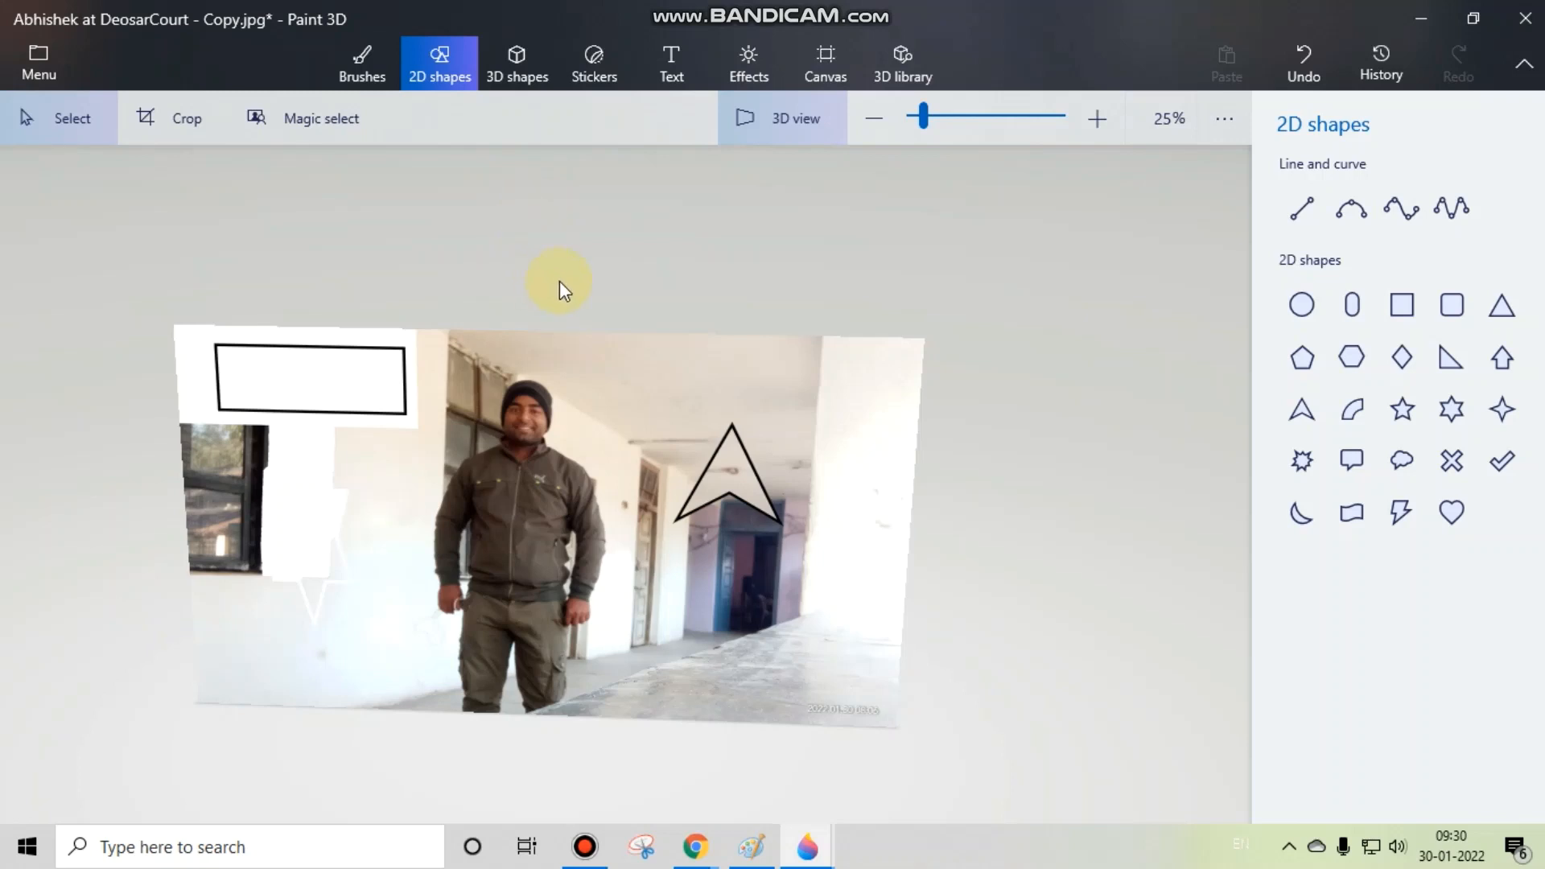
pyautogui.click(516, 72)
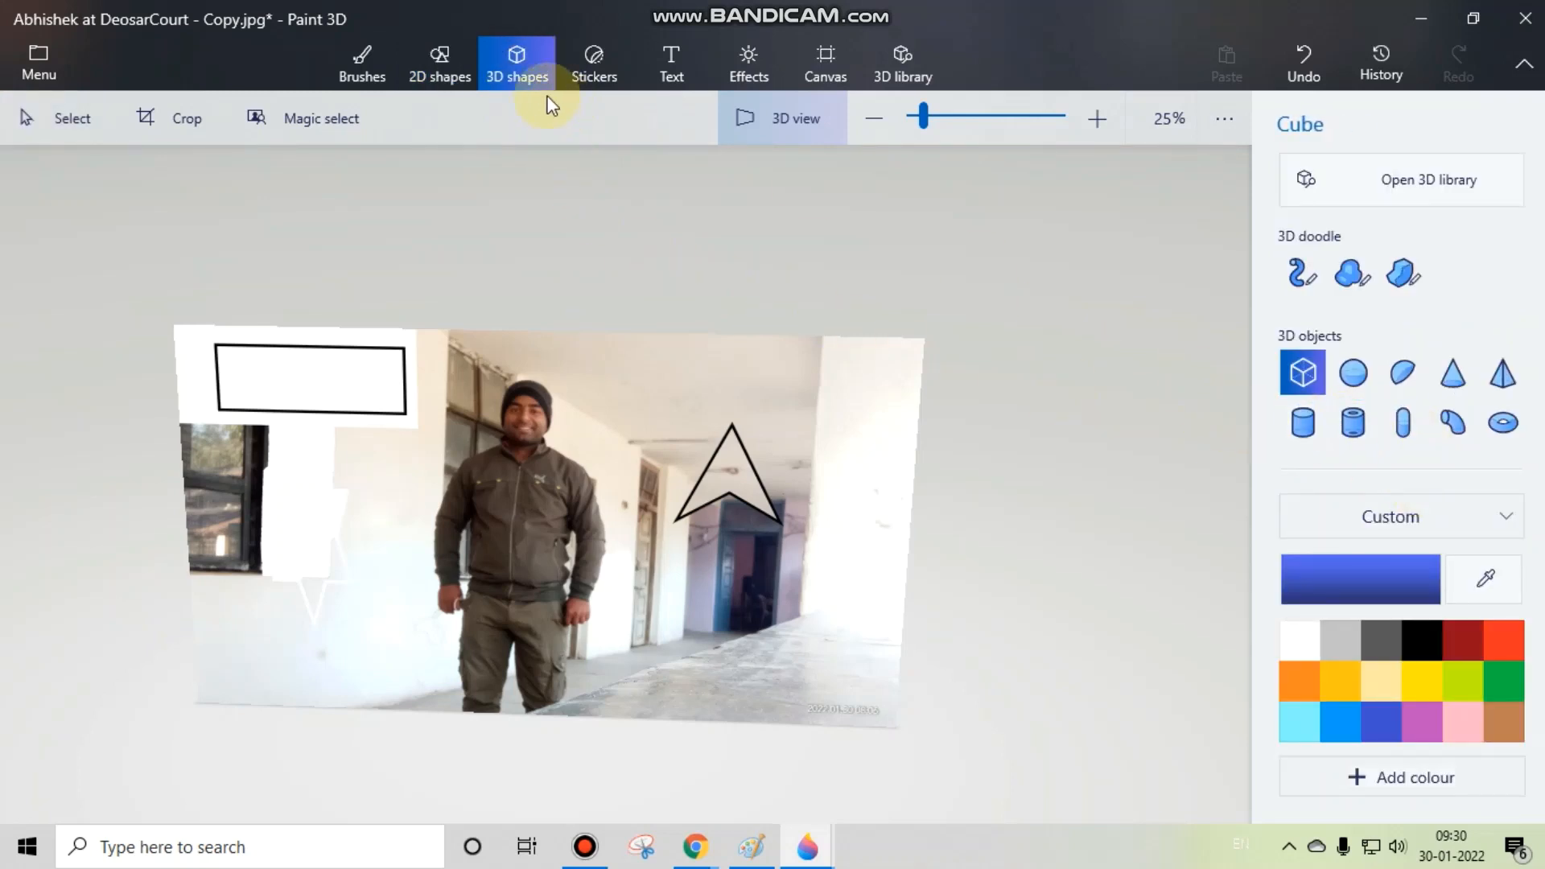
pyautogui.click(446, 80)
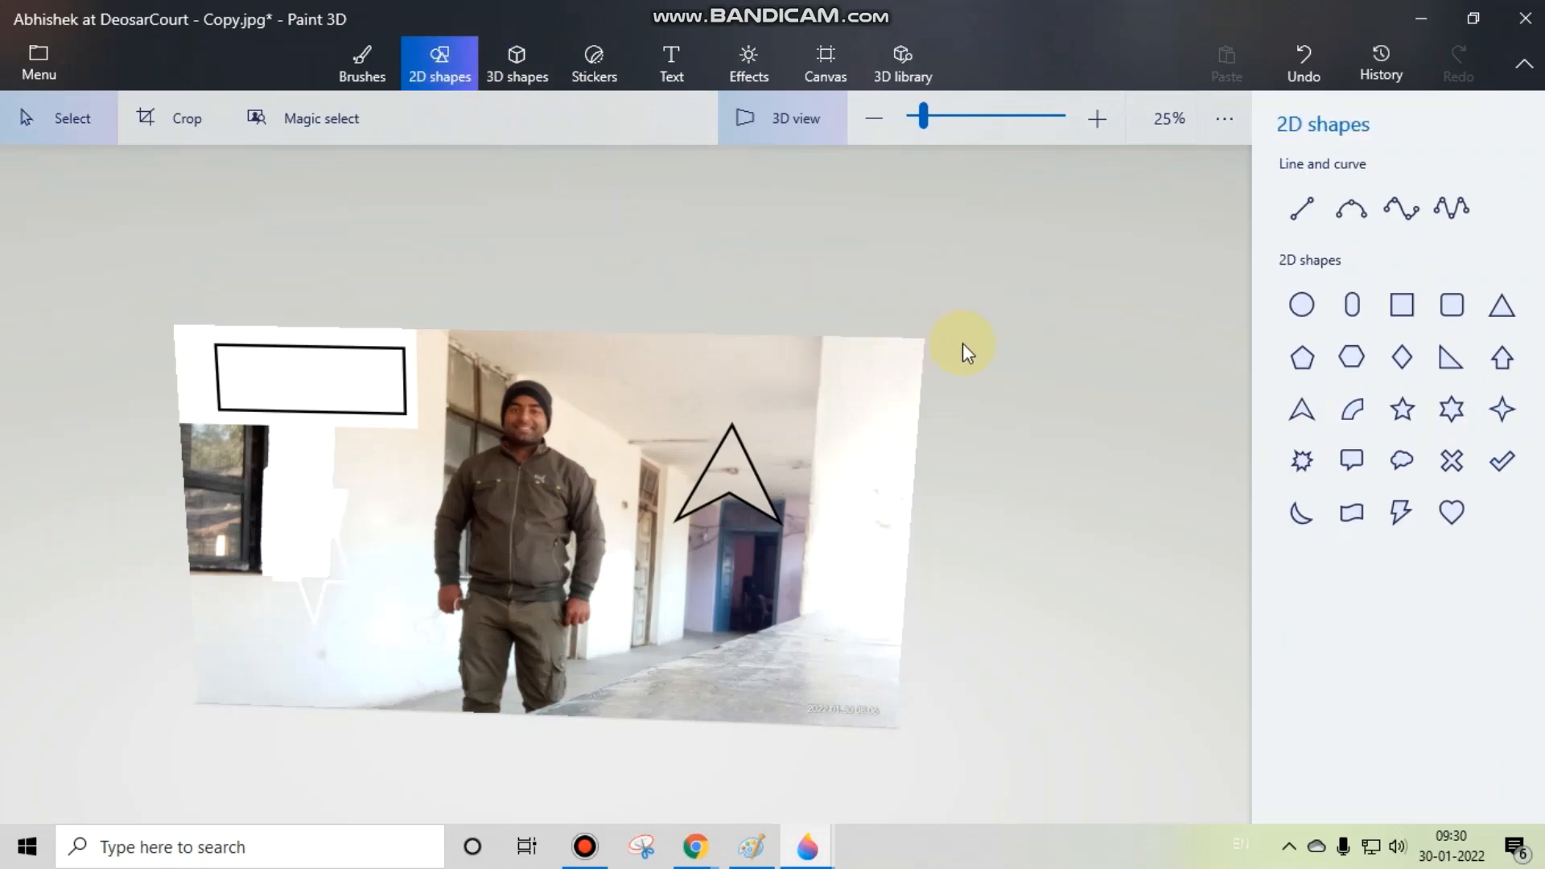
# Step: Draw a tall 2D capsule outline on the white pillar beside the blue doorway and look at it from the side
pyautogui.click(1354, 307)
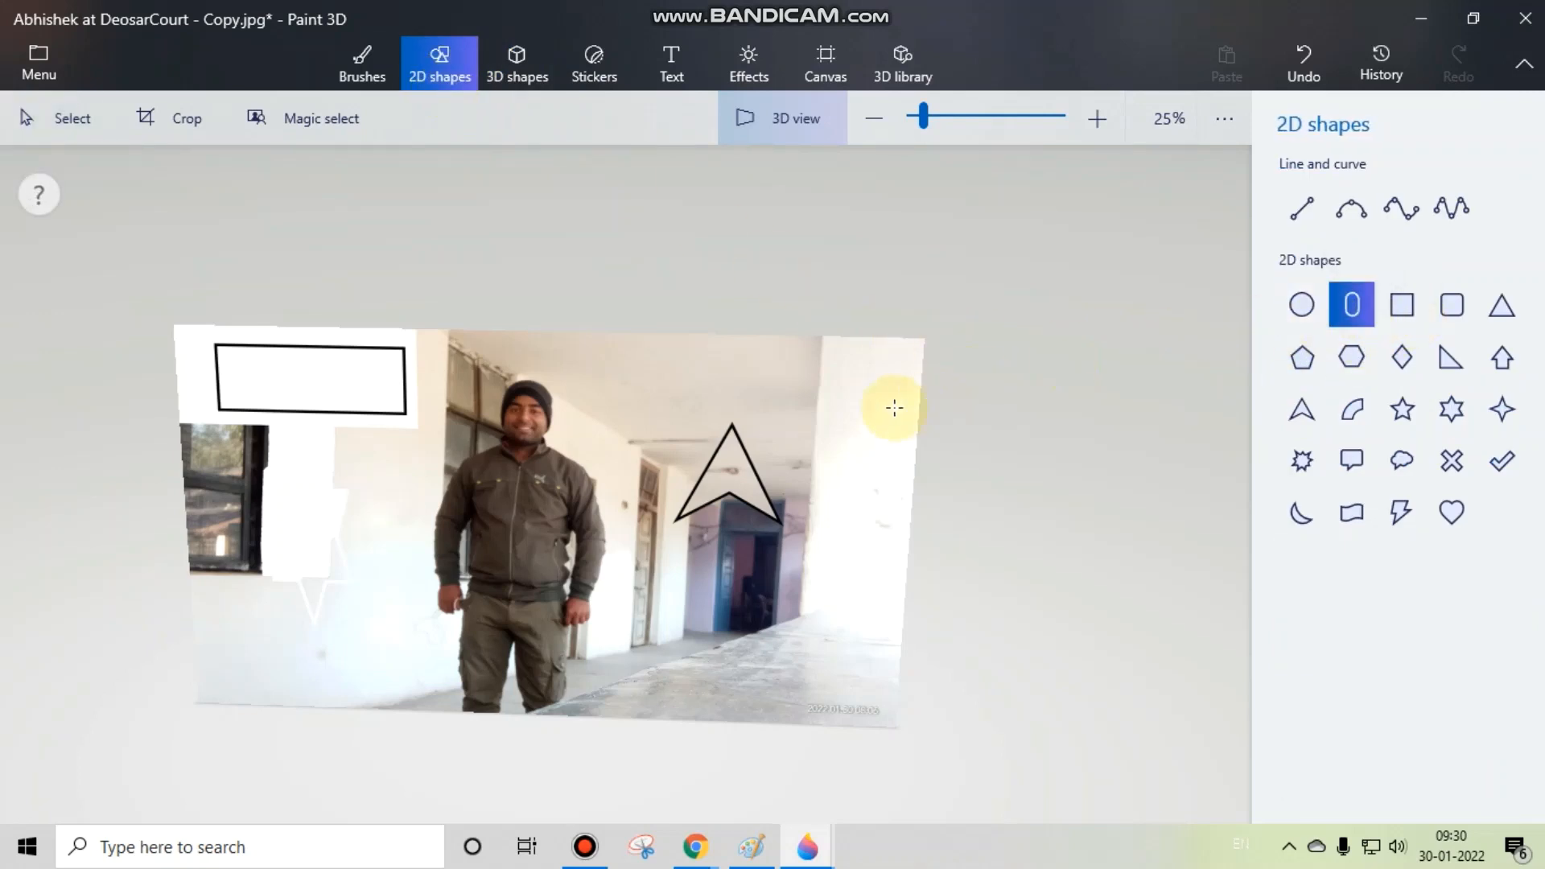
pyautogui.moveTo(826, 398); pyautogui.dragTo(910, 515)
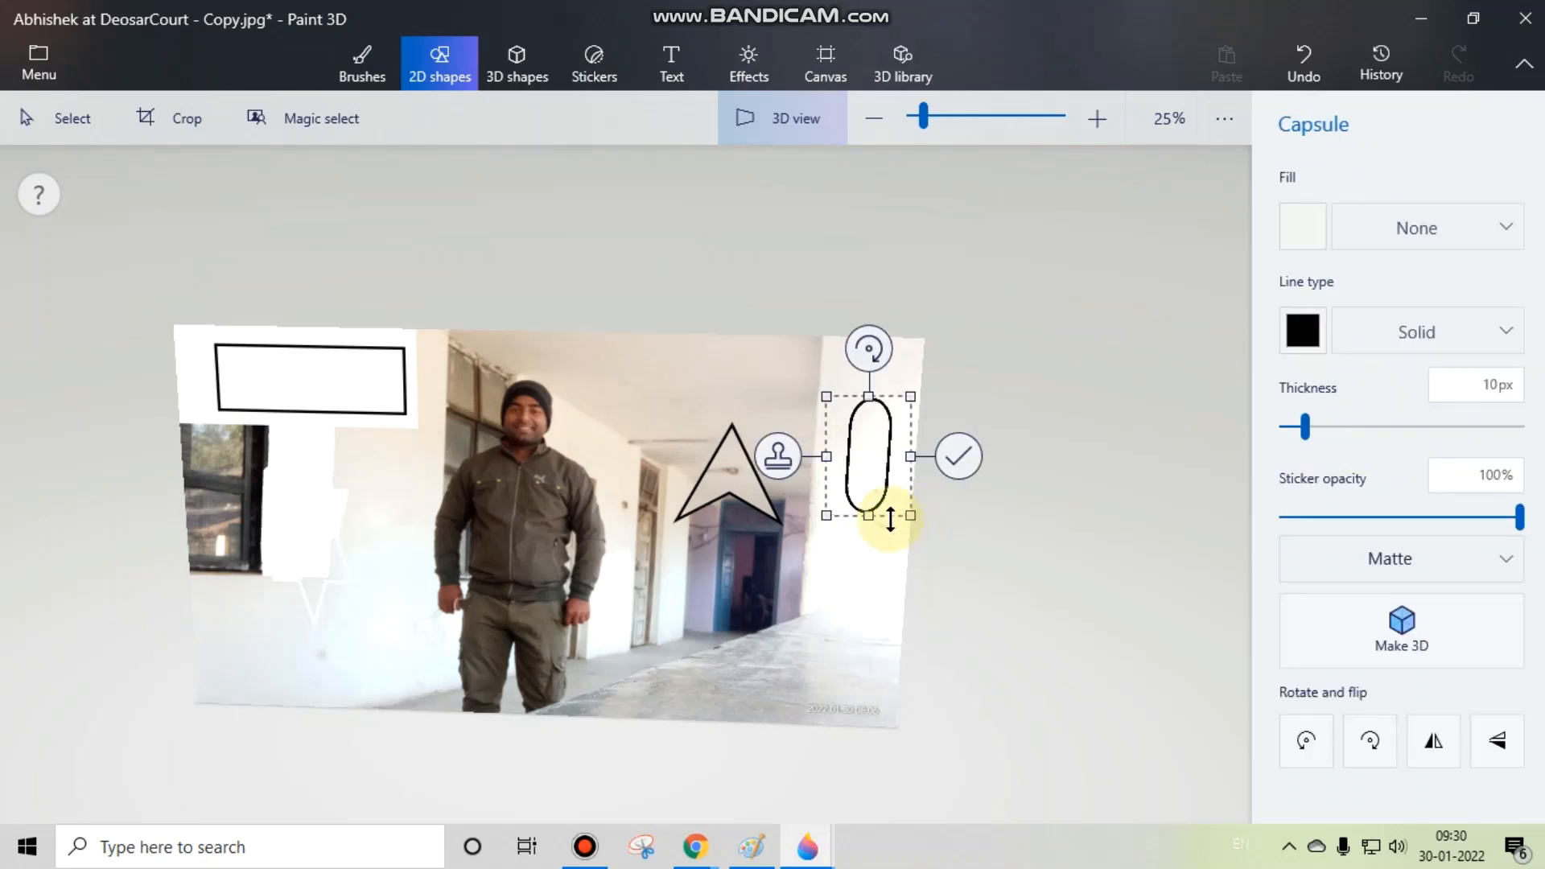
pyautogui.click(958, 459)
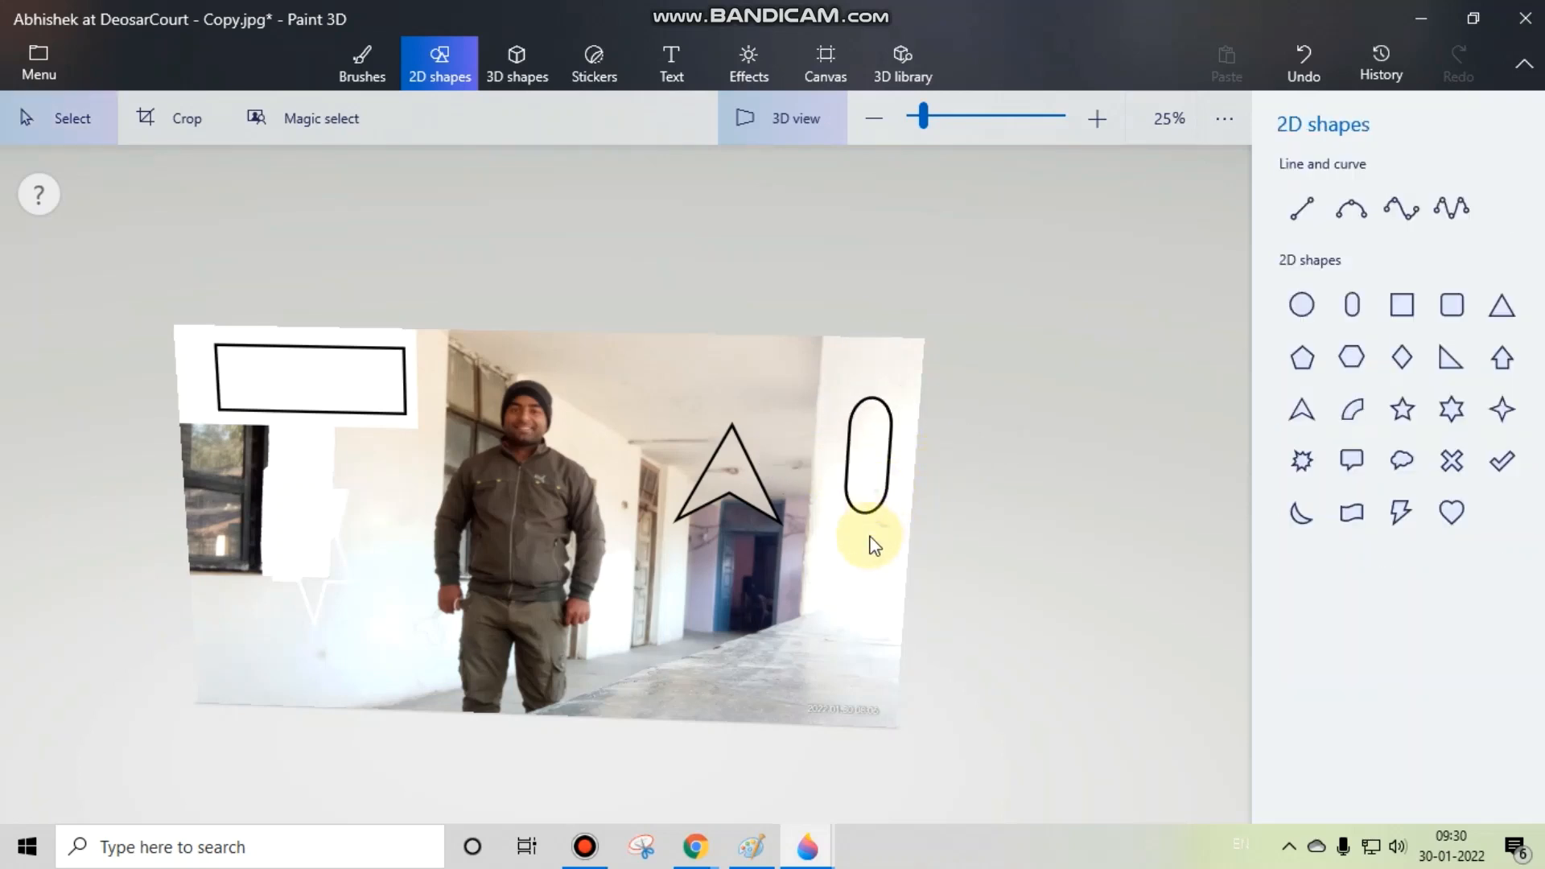
pyautogui.moveTo(873, 547); pyautogui.dragTo(703, 615)
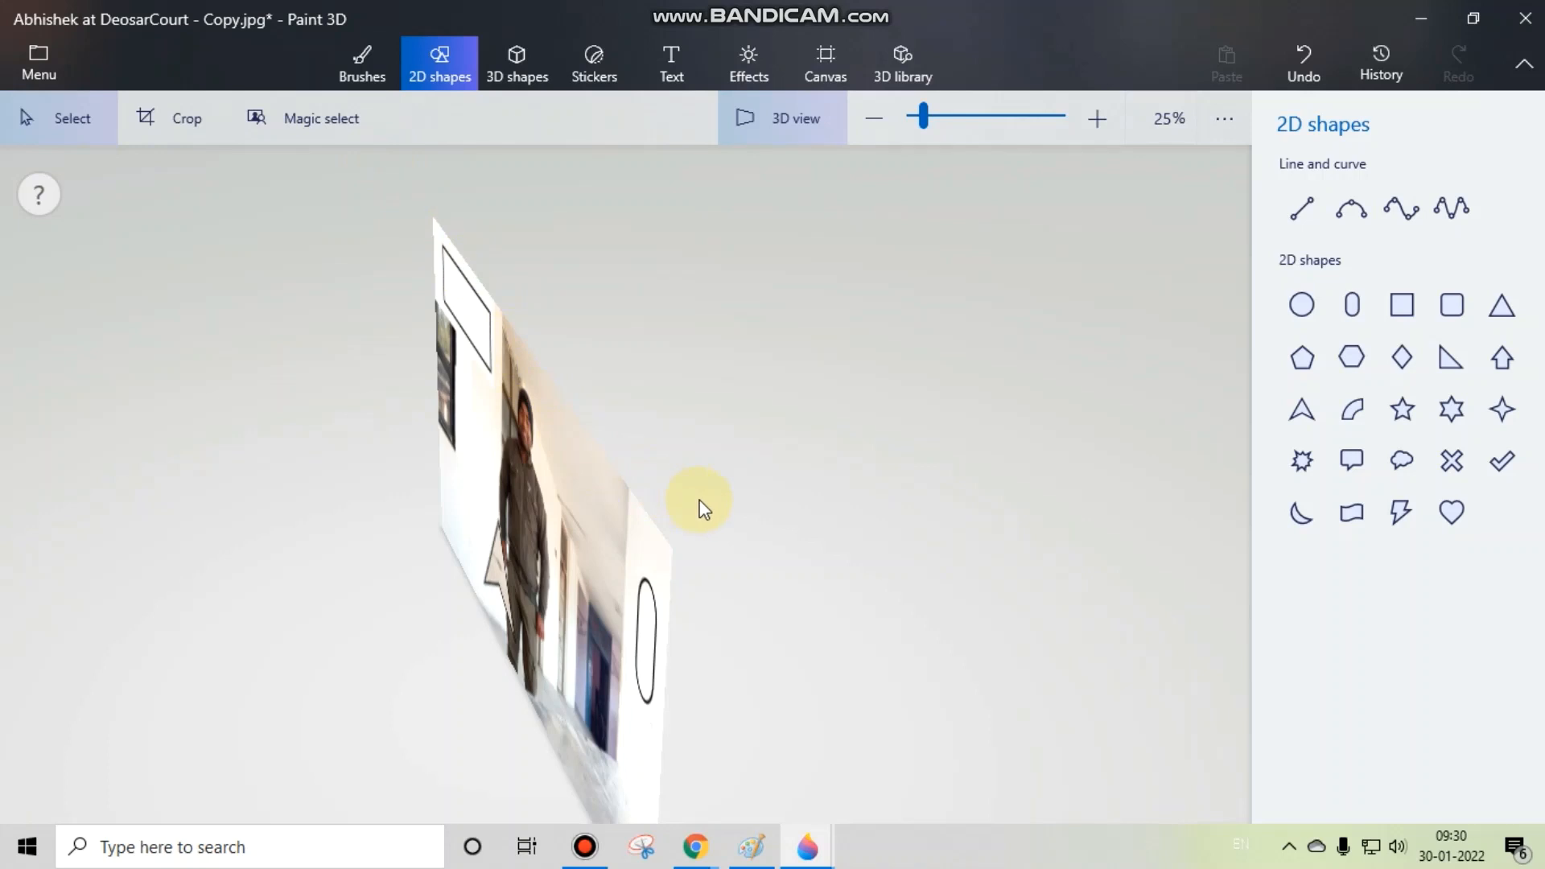
# Step: Draw a blue 3D capsule on the white wall between the window and the man, deselect it, and check its depth from the side
pyautogui.moveTo(700, 515); pyautogui.dragTo(986, 482)
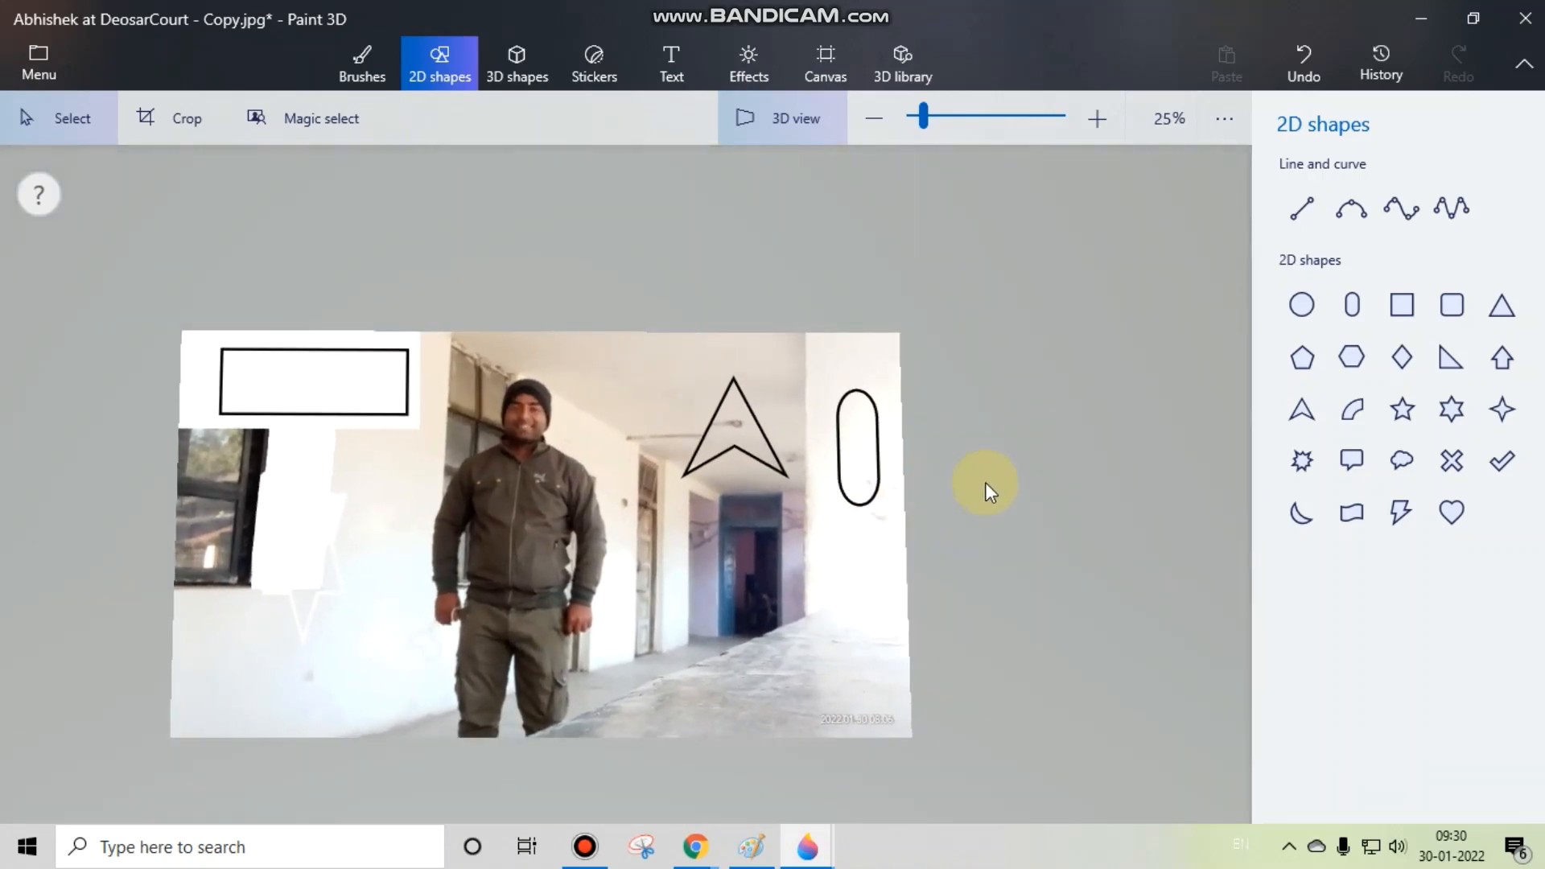
pyautogui.click(519, 80)
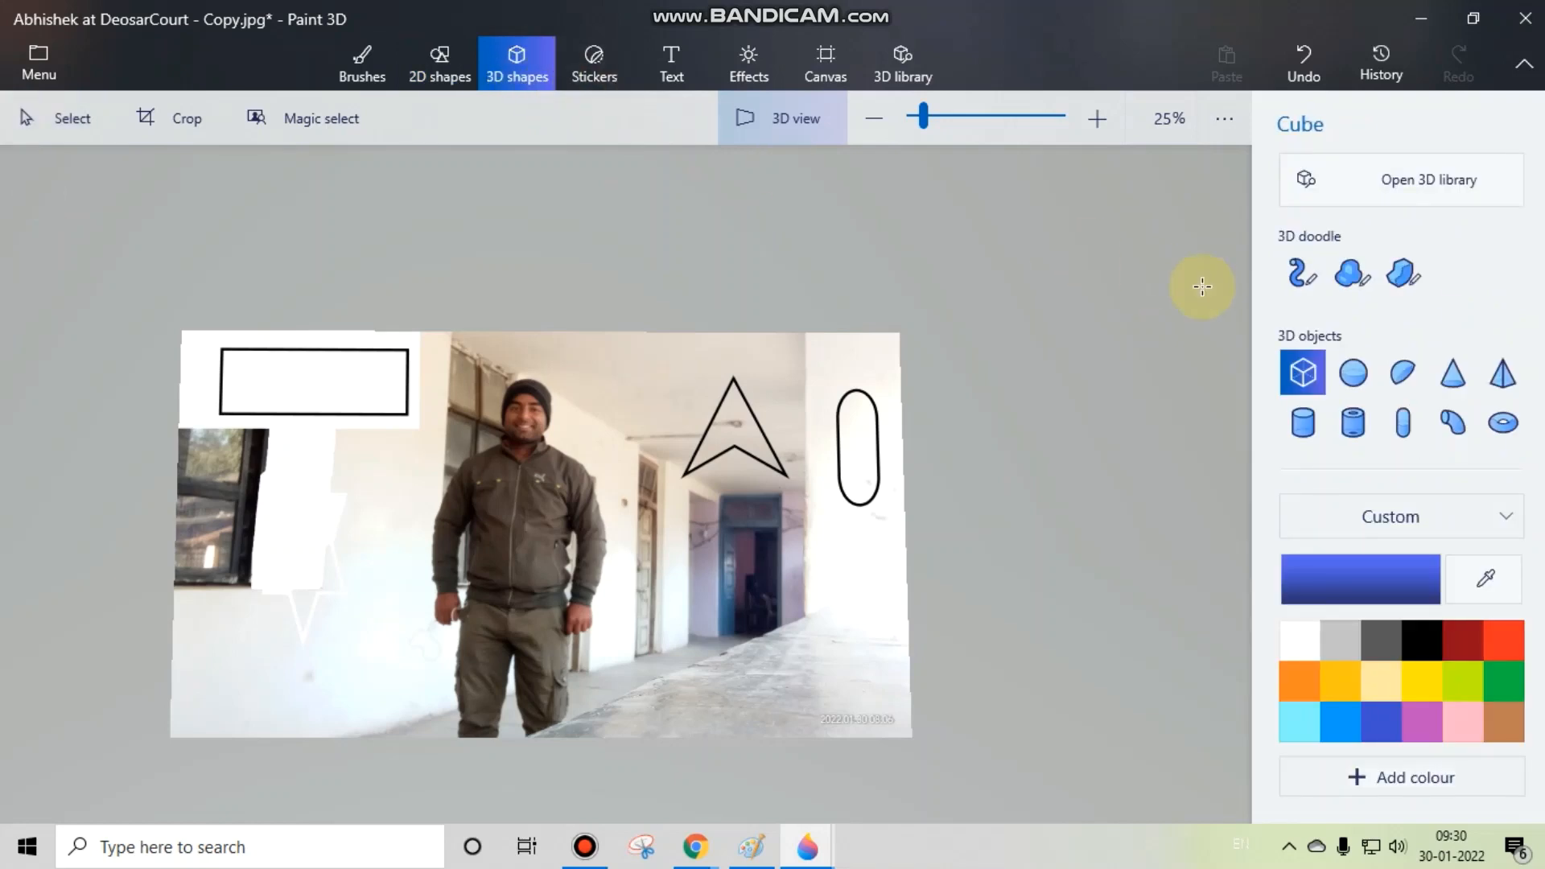
pyautogui.click(1368, 431)
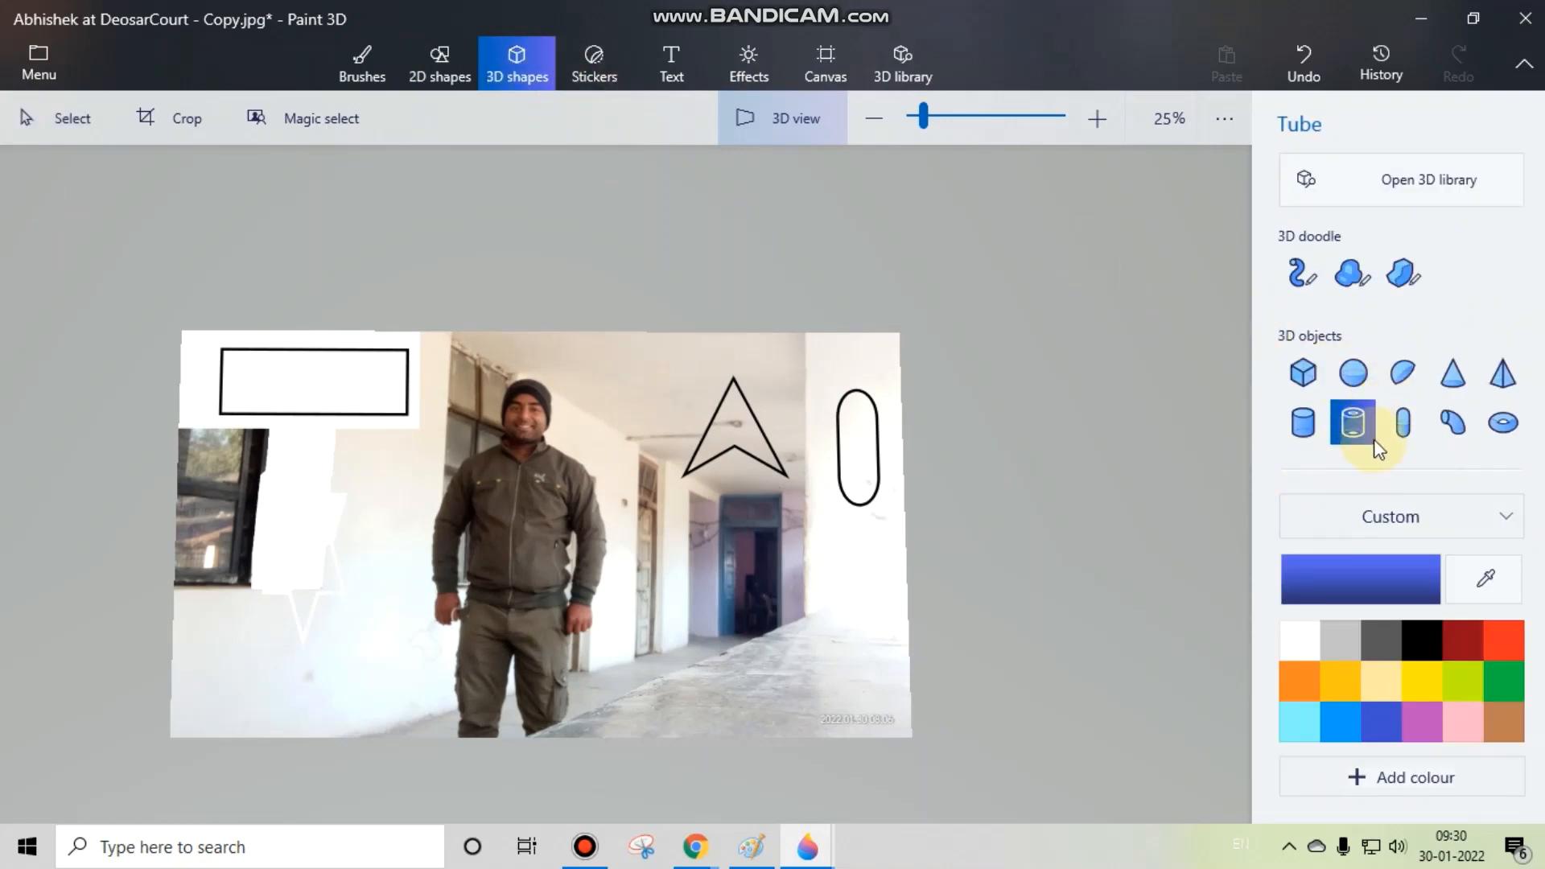
pyautogui.click(1403, 423)
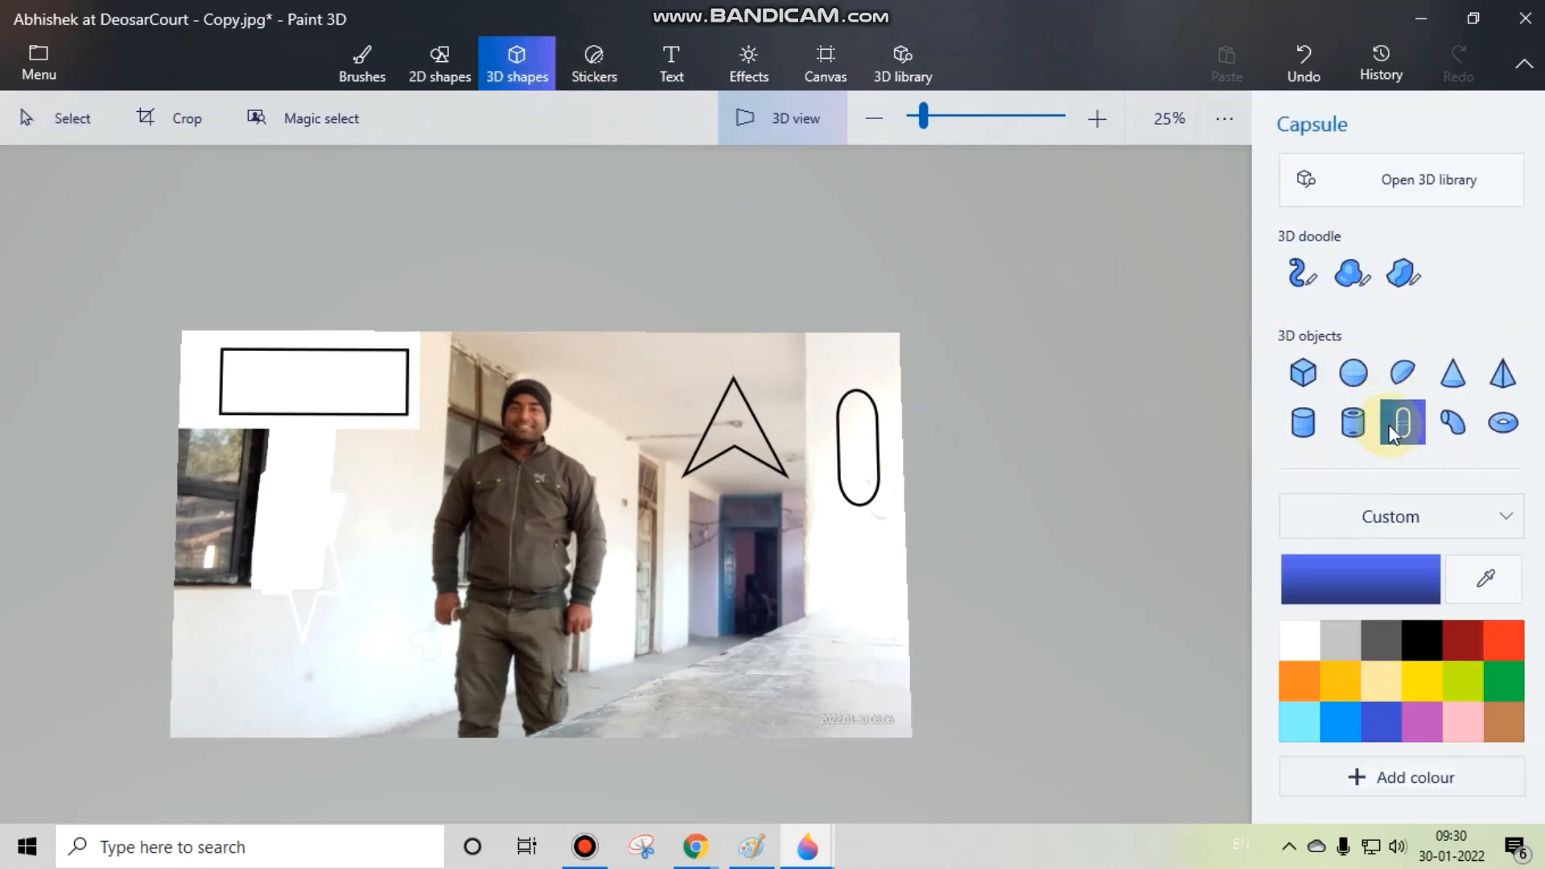
pyautogui.moveTo(844, 637); pyautogui.dragTo(876, 582)
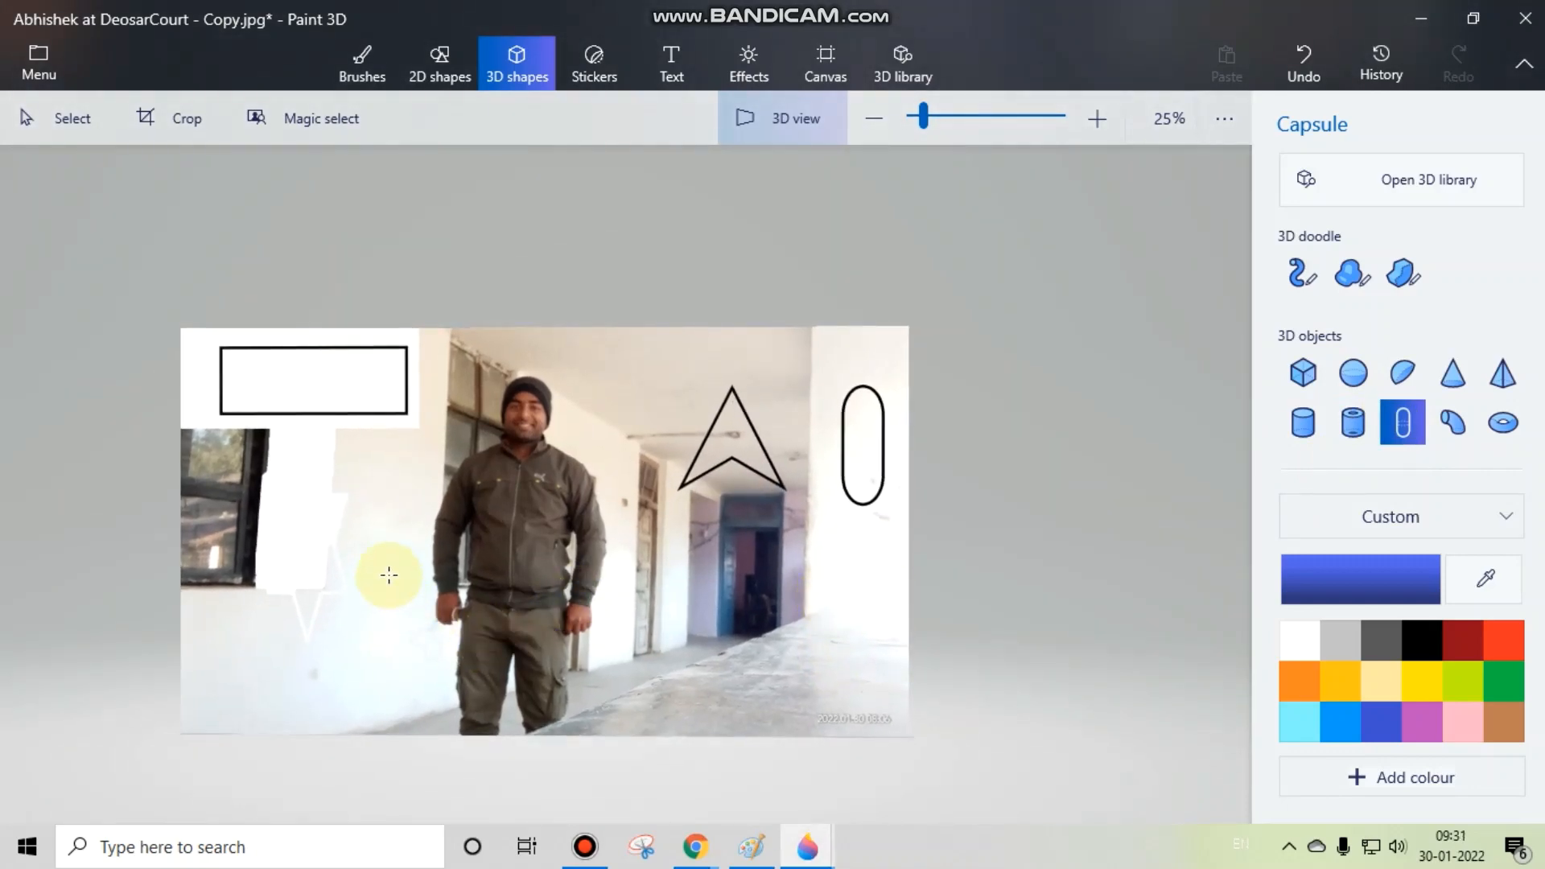
pyautogui.moveTo(349, 517)
pyautogui.mouseDown()
pyautogui.moveTo(383, 622)
pyautogui.moveTo(409, 631)
pyautogui.mouseUp()
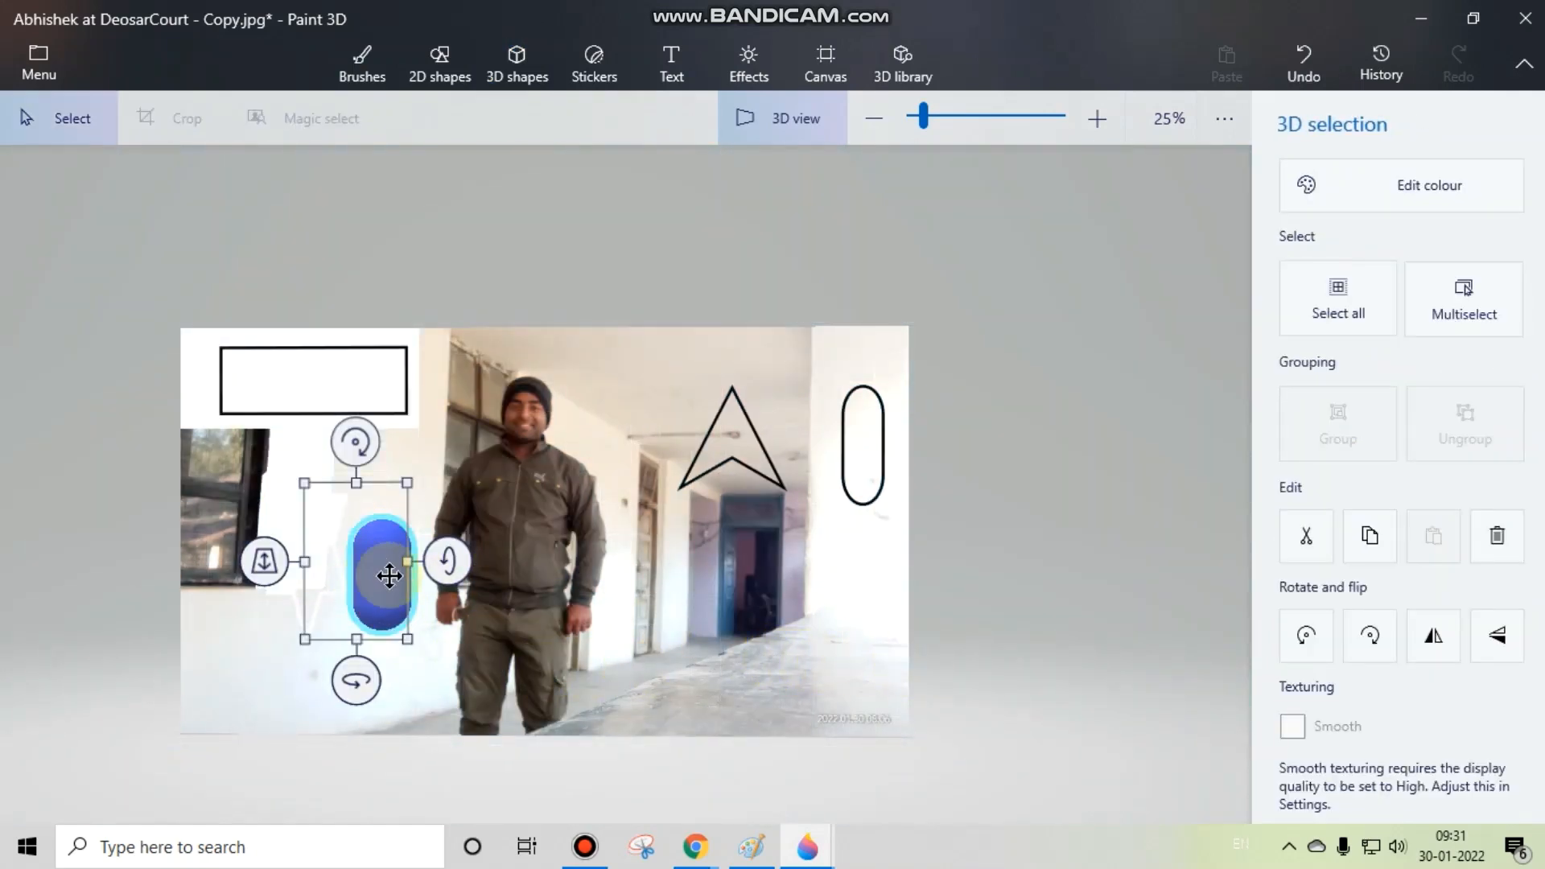
pyautogui.click(1056, 639)
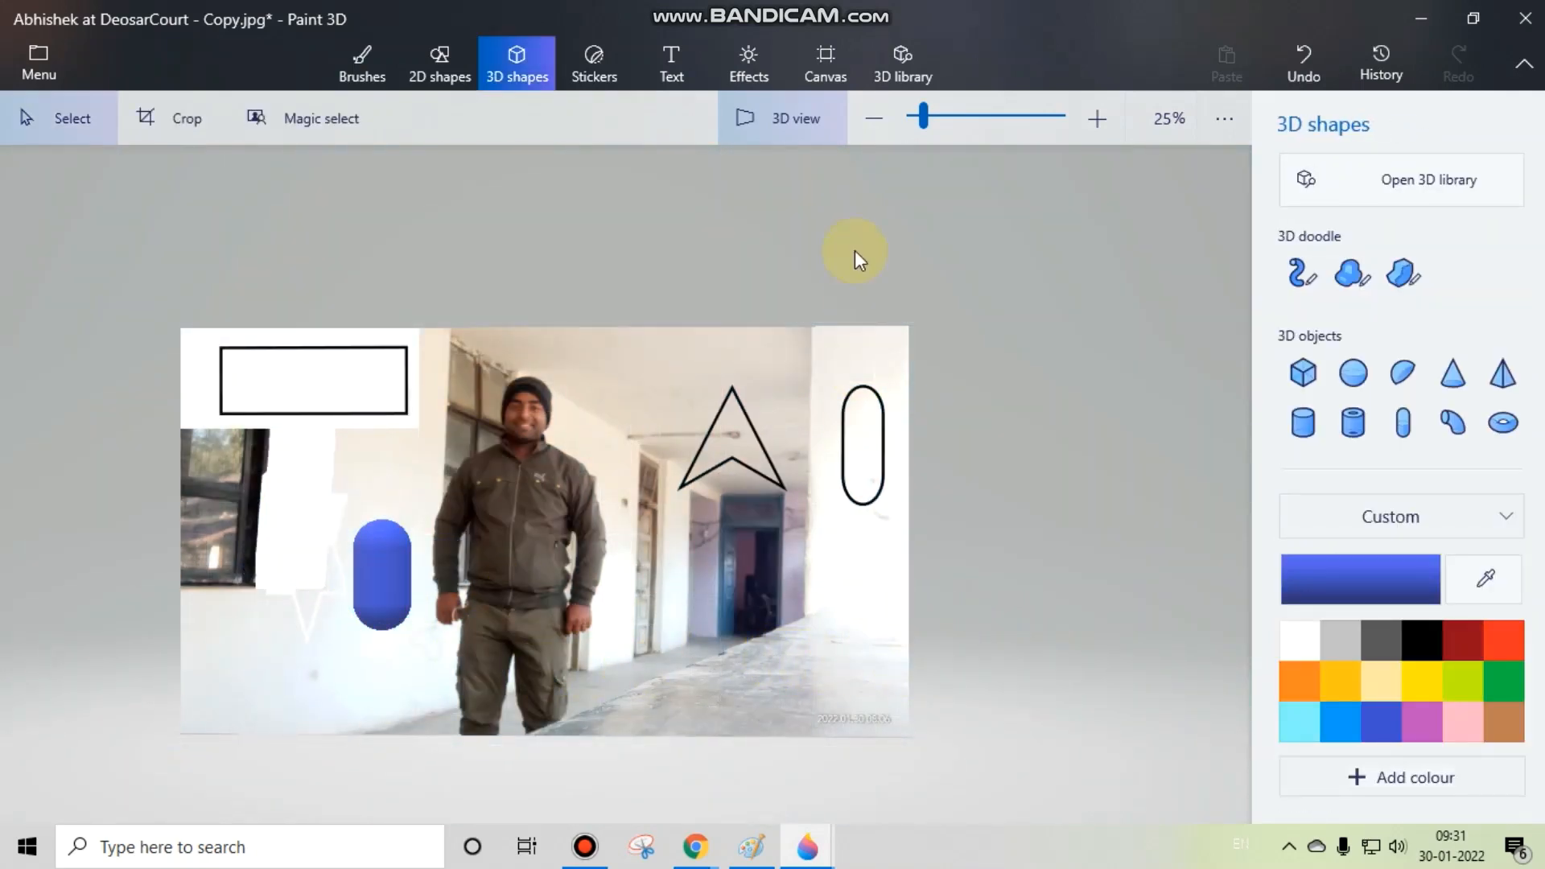
pyautogui.moveTo(868, 533); pyautogui.dragTo(465, 546)
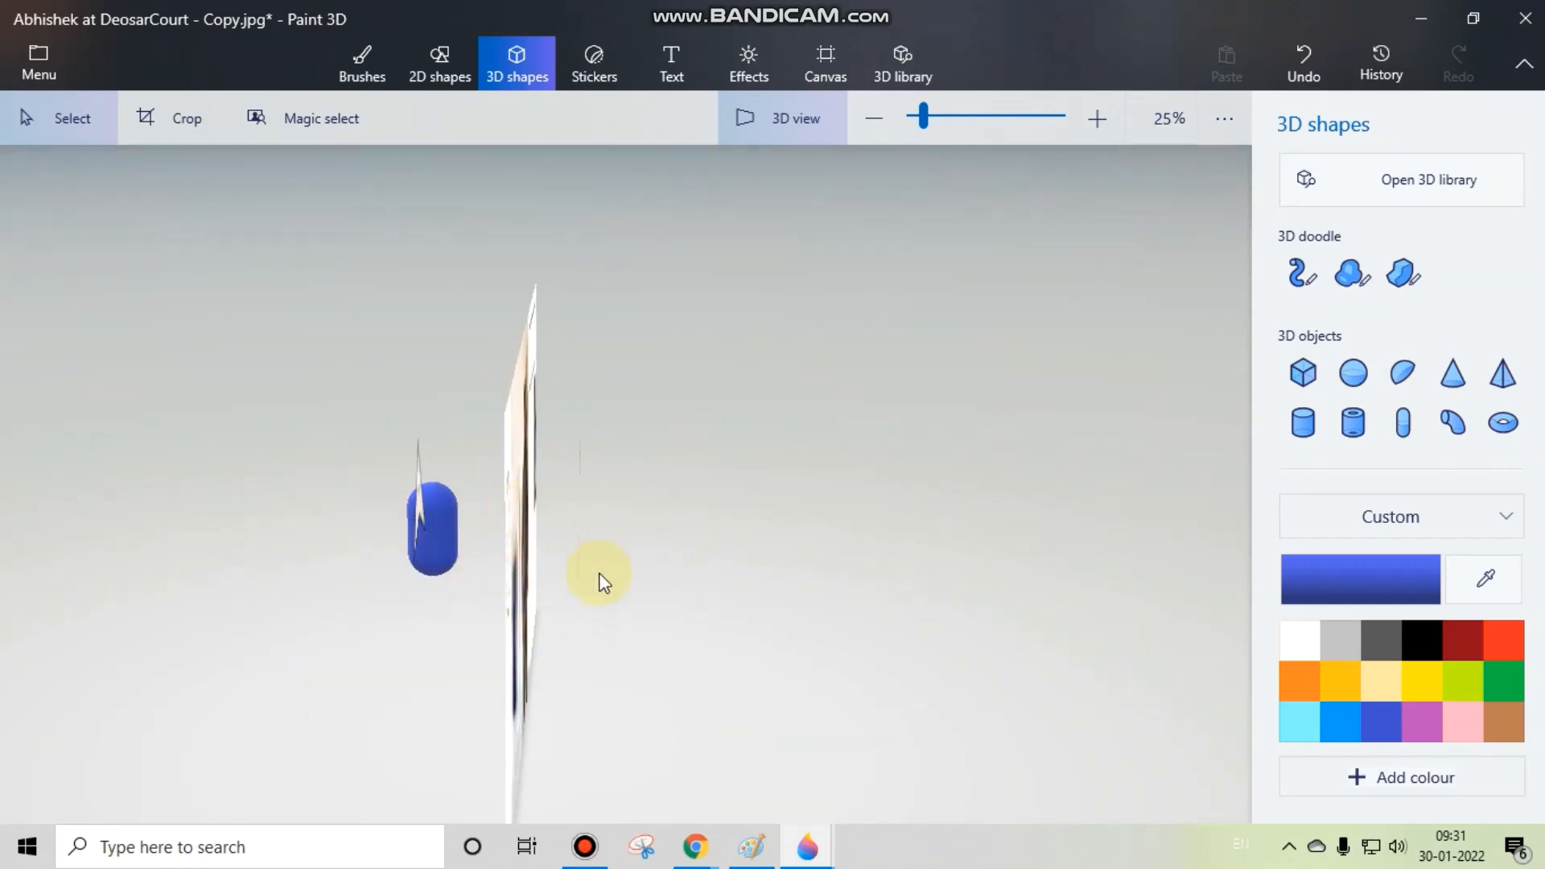
pyautogui.moveTo(529, 629); pyautogui.dragTo(825, 568)
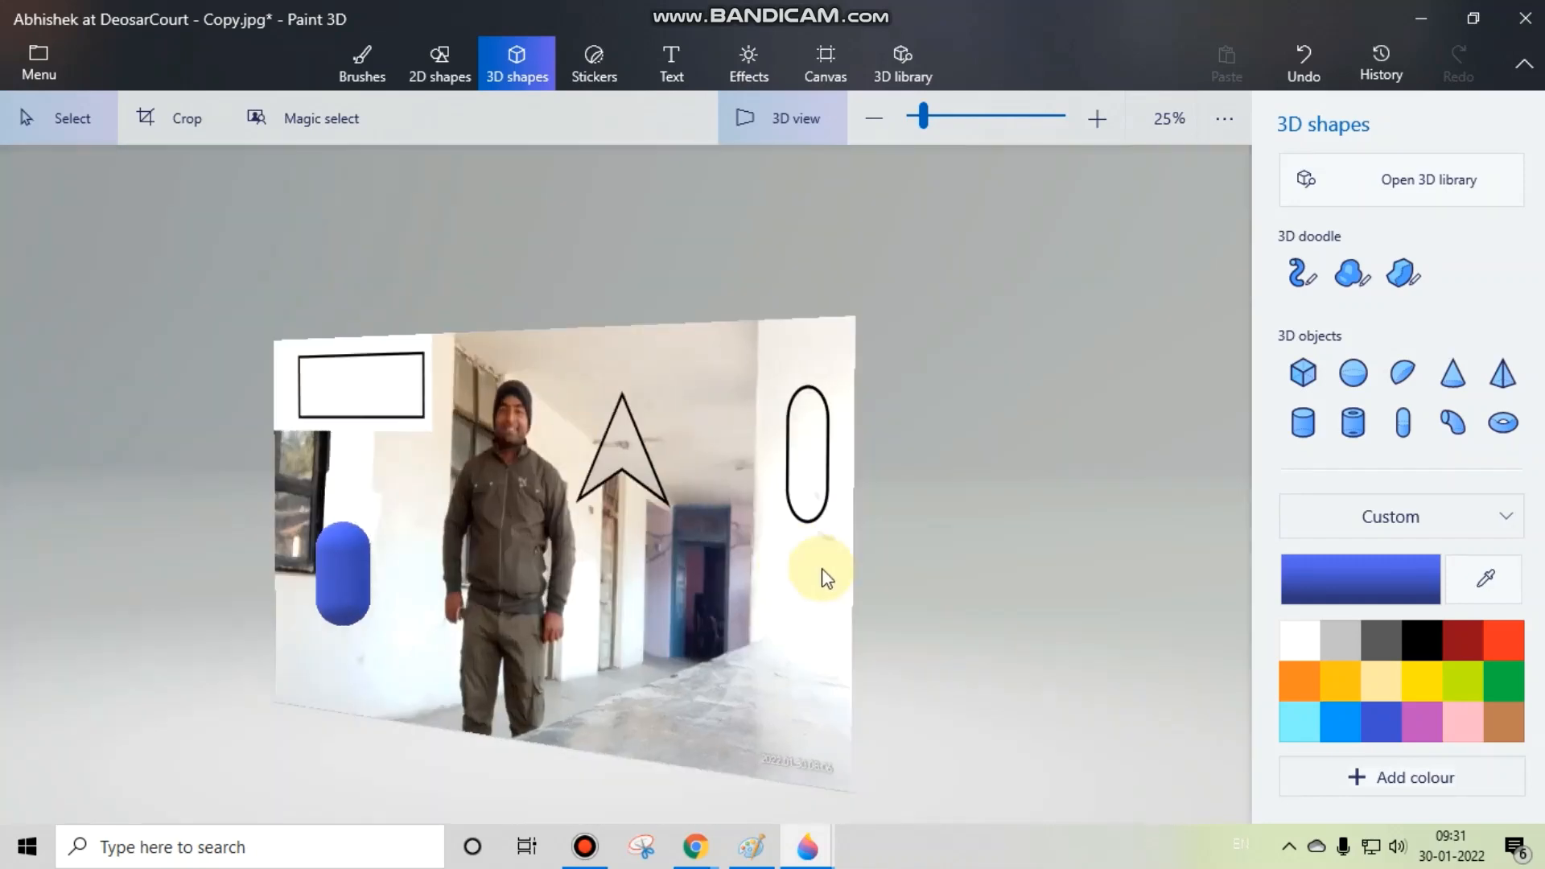
# Step: Push the blue capsule back along the z-axis, shift it sideways closer to the man's arm, deselect it, and check its depth
pyautogui.click(364, 577)
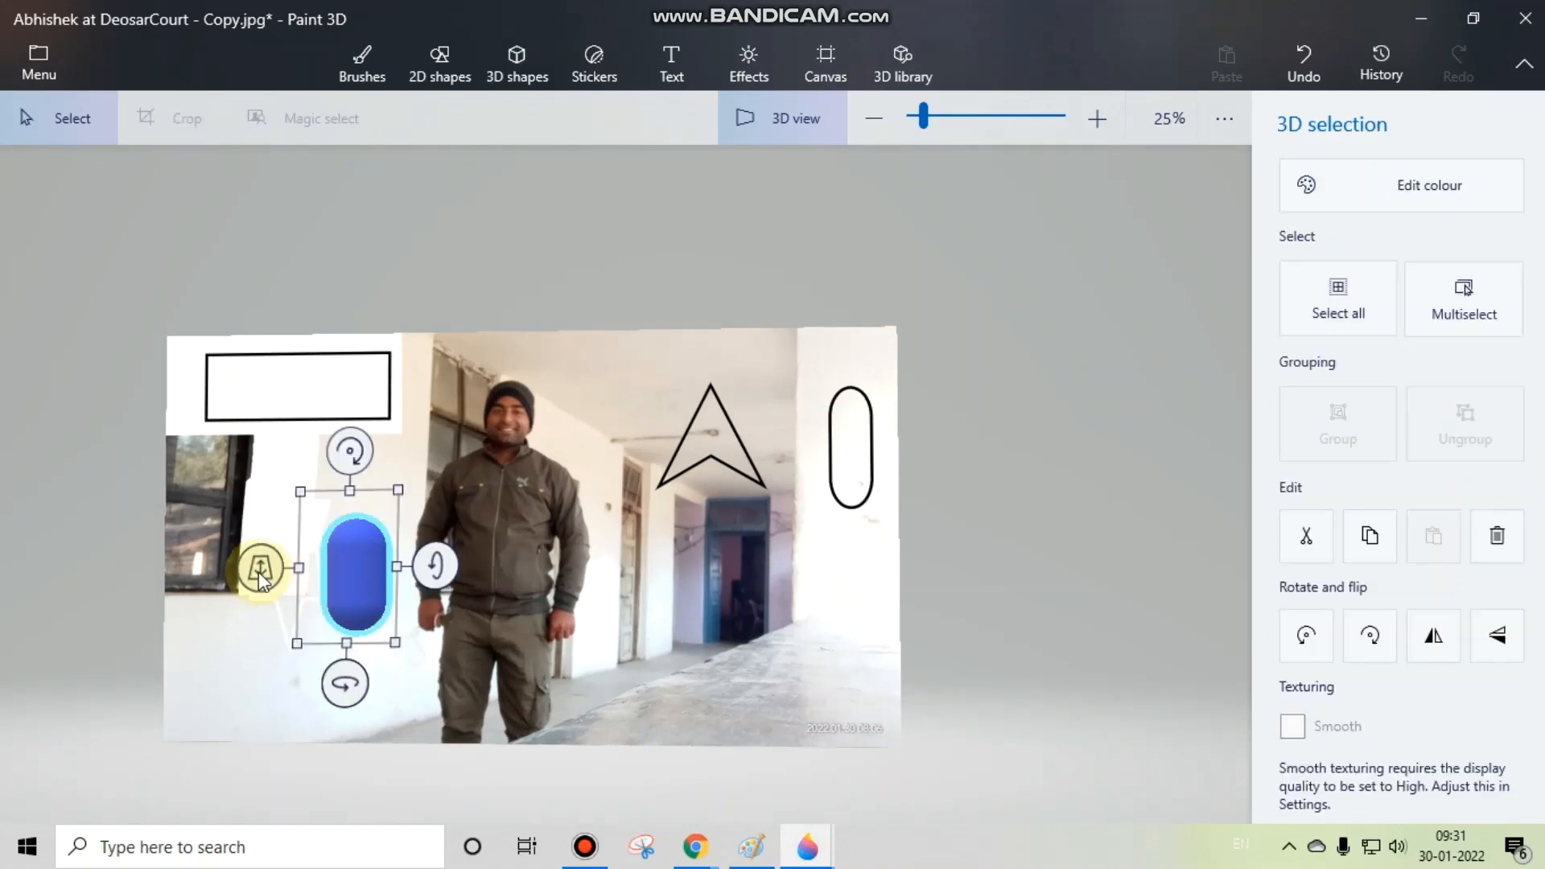
pyautogui.moveTo(258, 572); pyautogui.dragTo(346, 511)
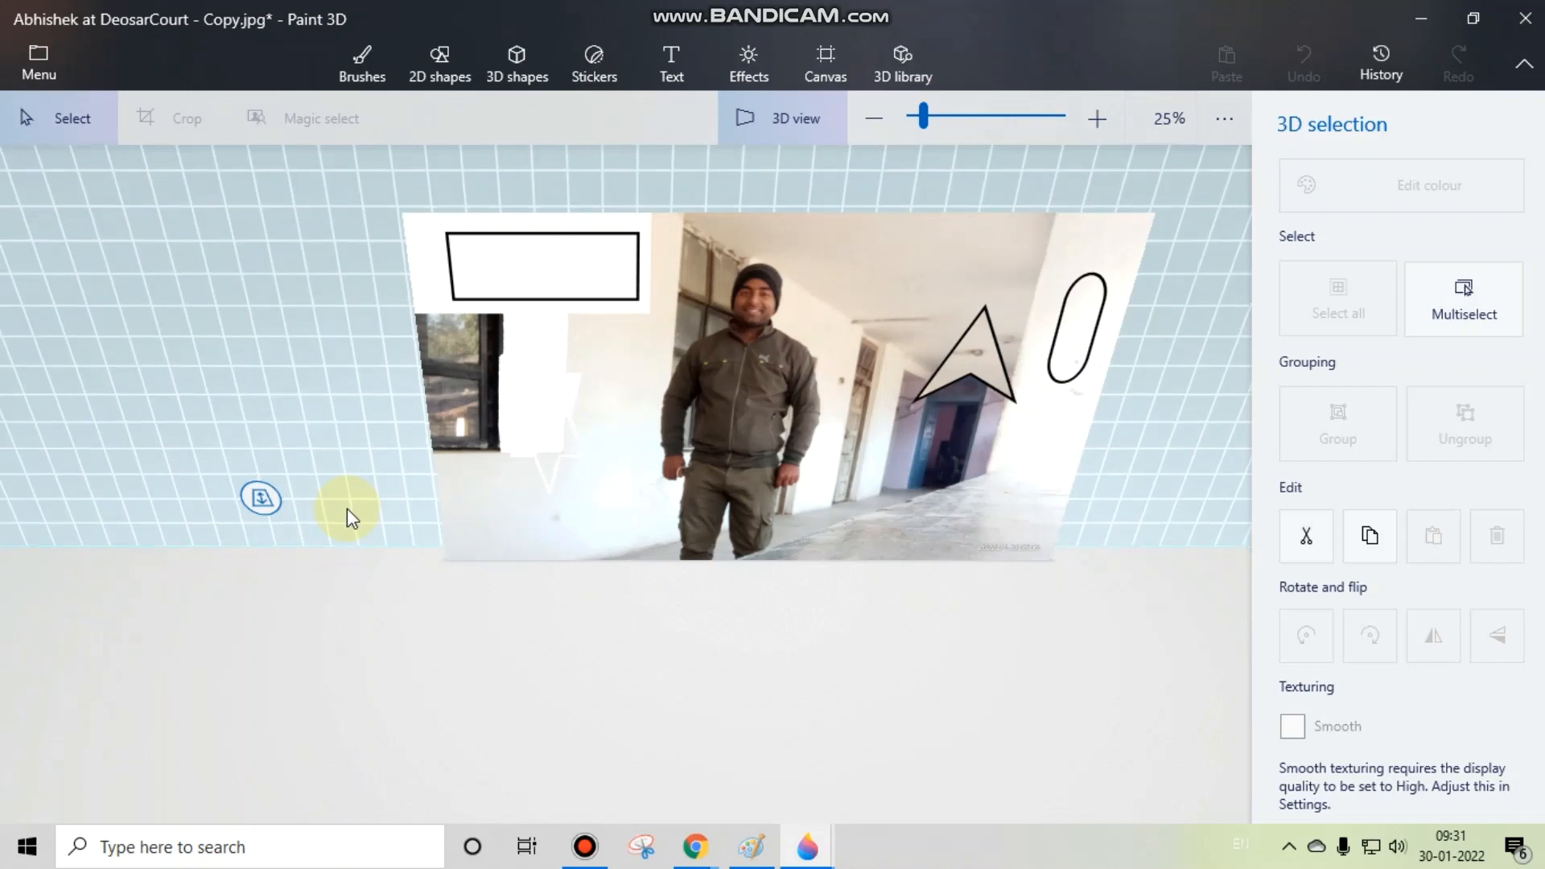
pyautogui.moveTo(351, 519); pyautogui.dragTo(351, 524)
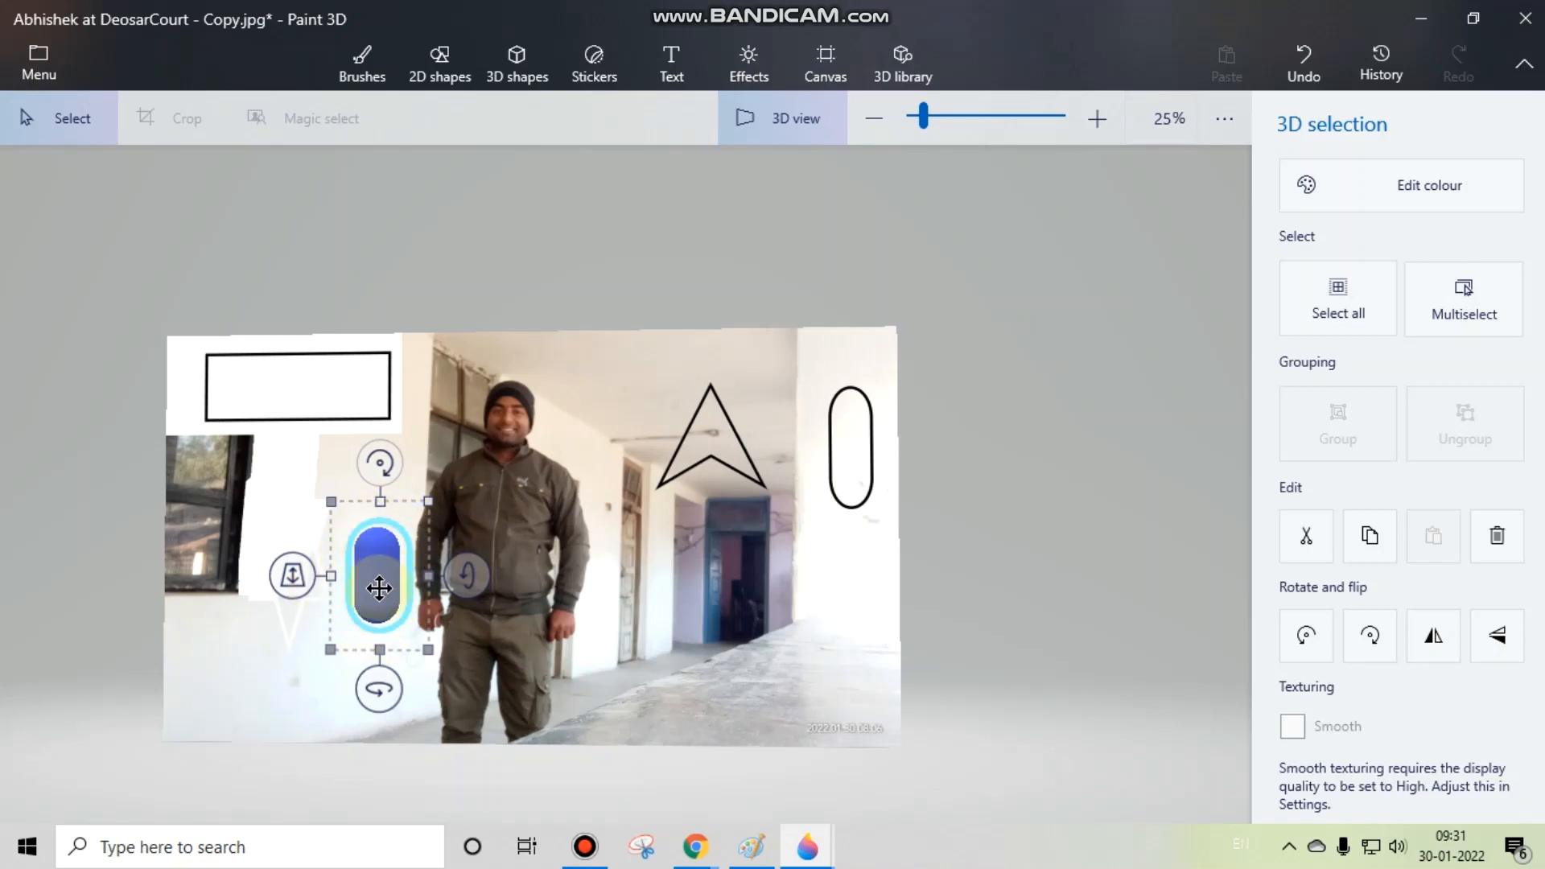
pyautogui.click(1022, 616)
pyautogui.moveTo(818, 649); pyautogui.dragTo(507, 574)
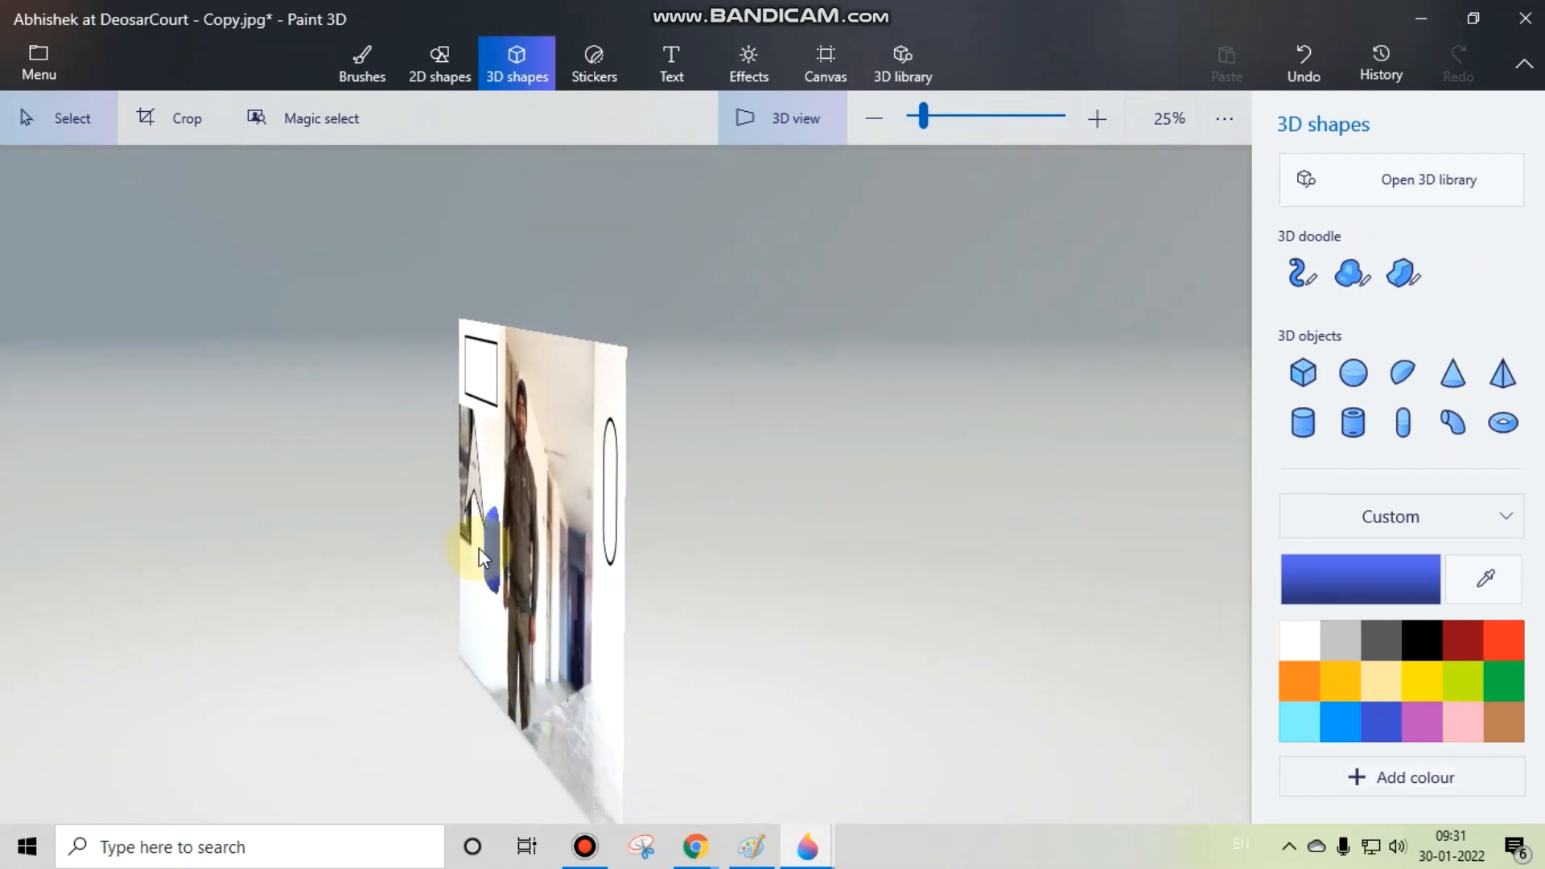
pyautogui.moveTo(546, 554); pyautogui.dragTo(818, 544)
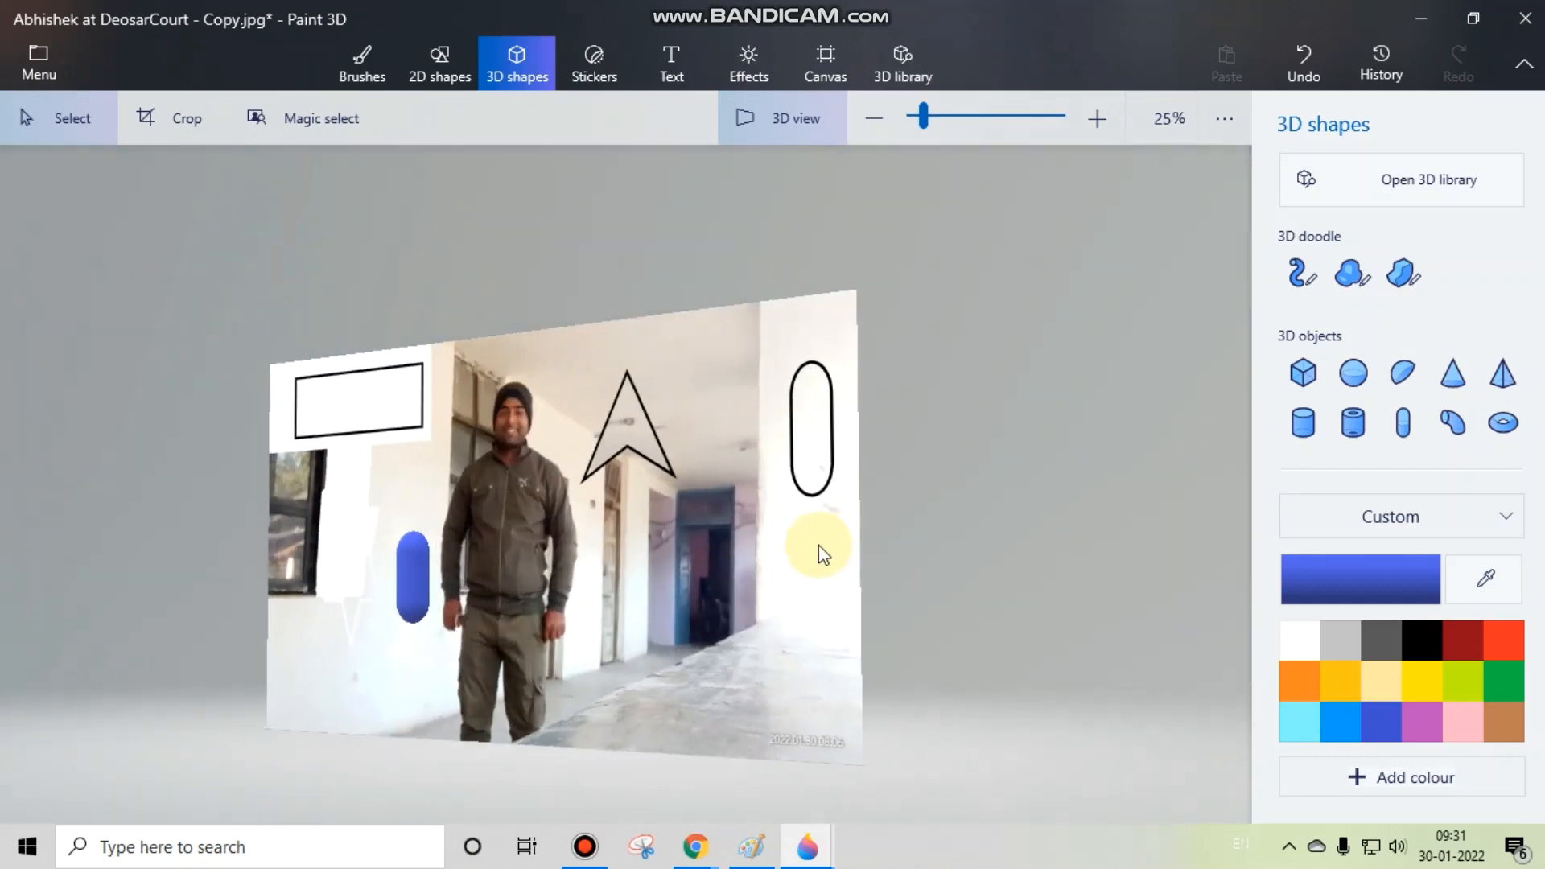
pyautogui.moveTo(775, 605); pyautogui.dragTo(821, 621)
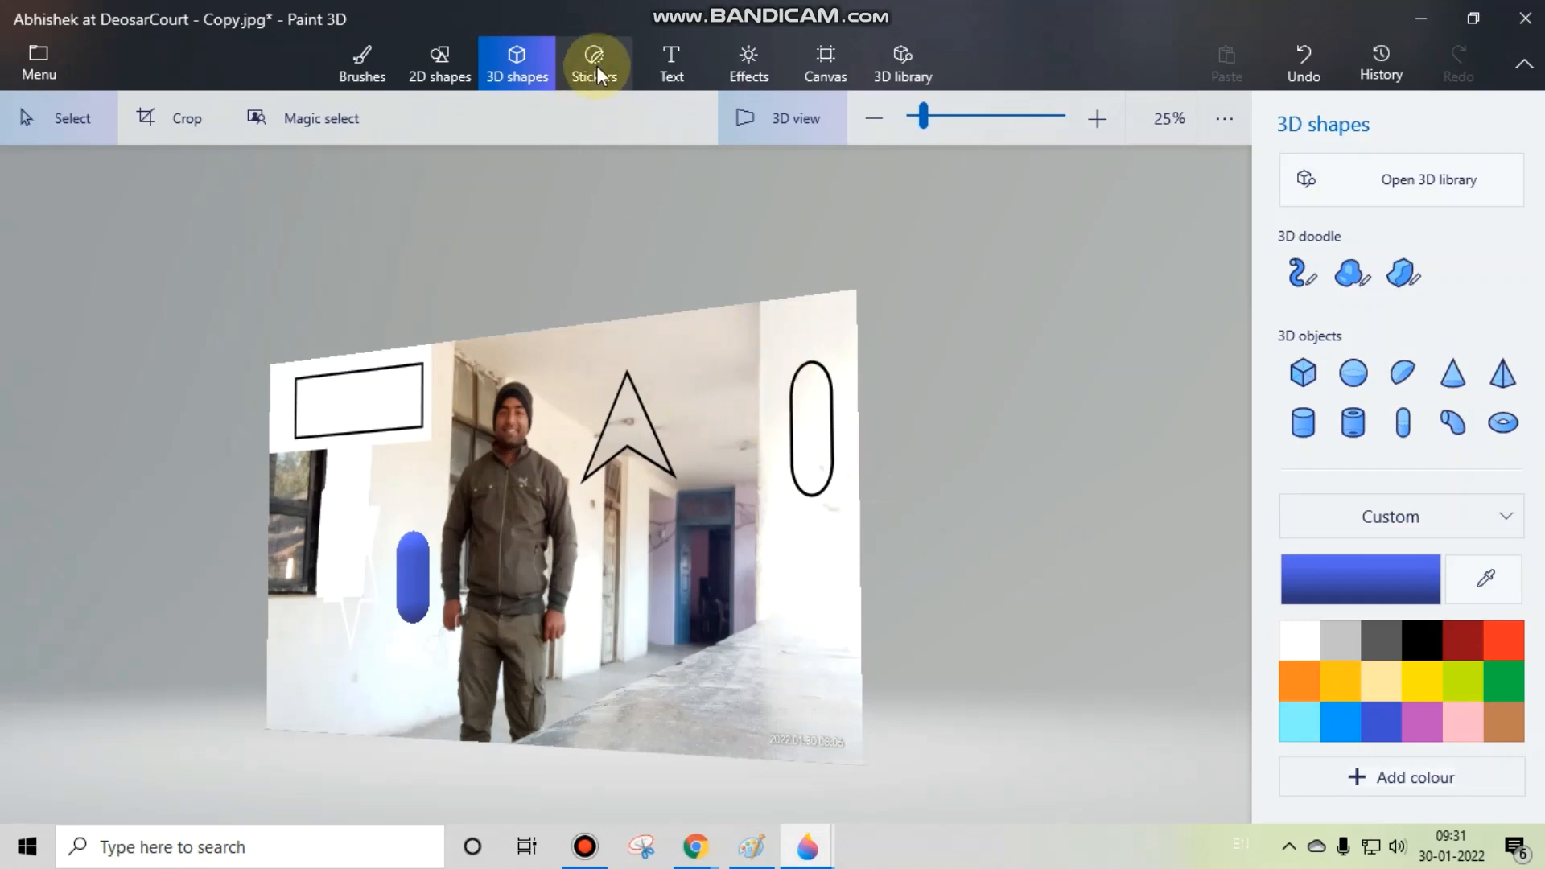
# Step: Place a Gravel texture sticker over the blue doorway and the lower part of the 2D capsule outline, and commit it
pyautogui.click(601, 43)
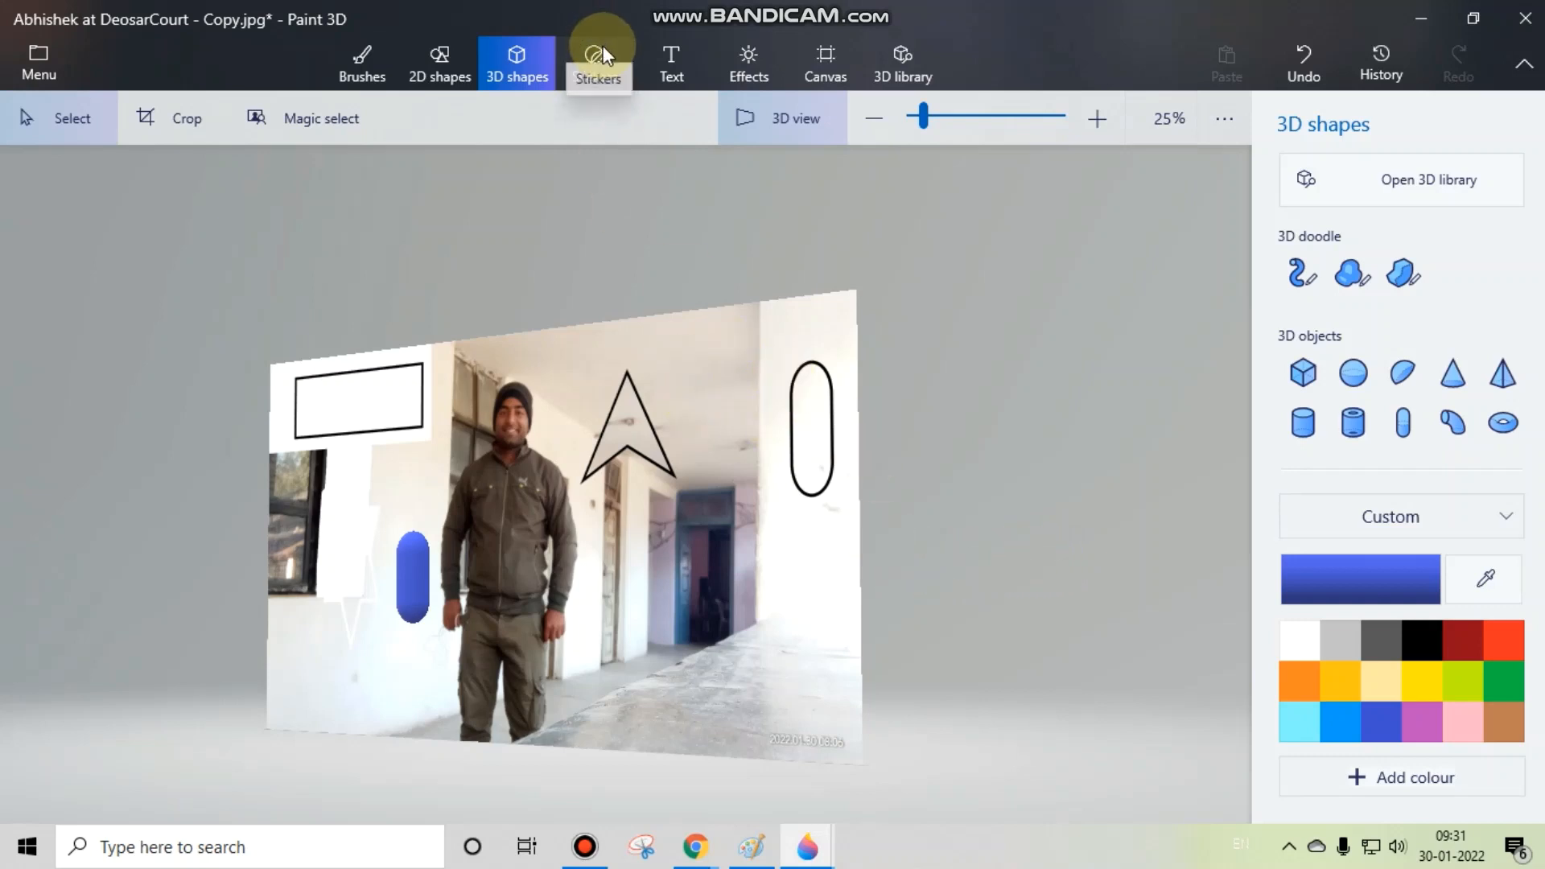
pyautogui.click(525, 49)
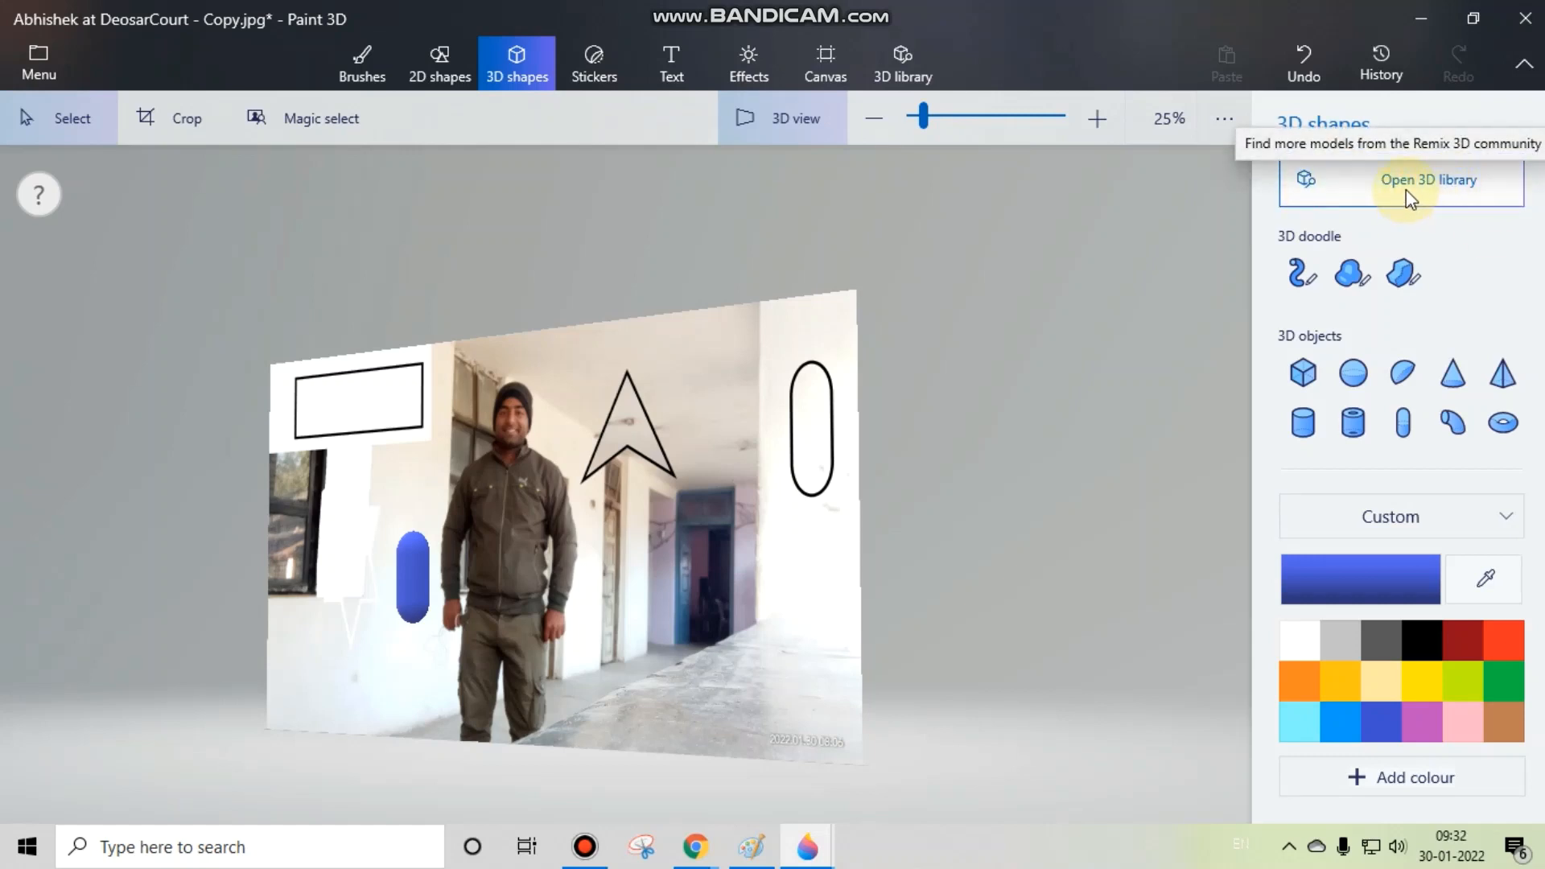
pyautogui.click(602, 65)
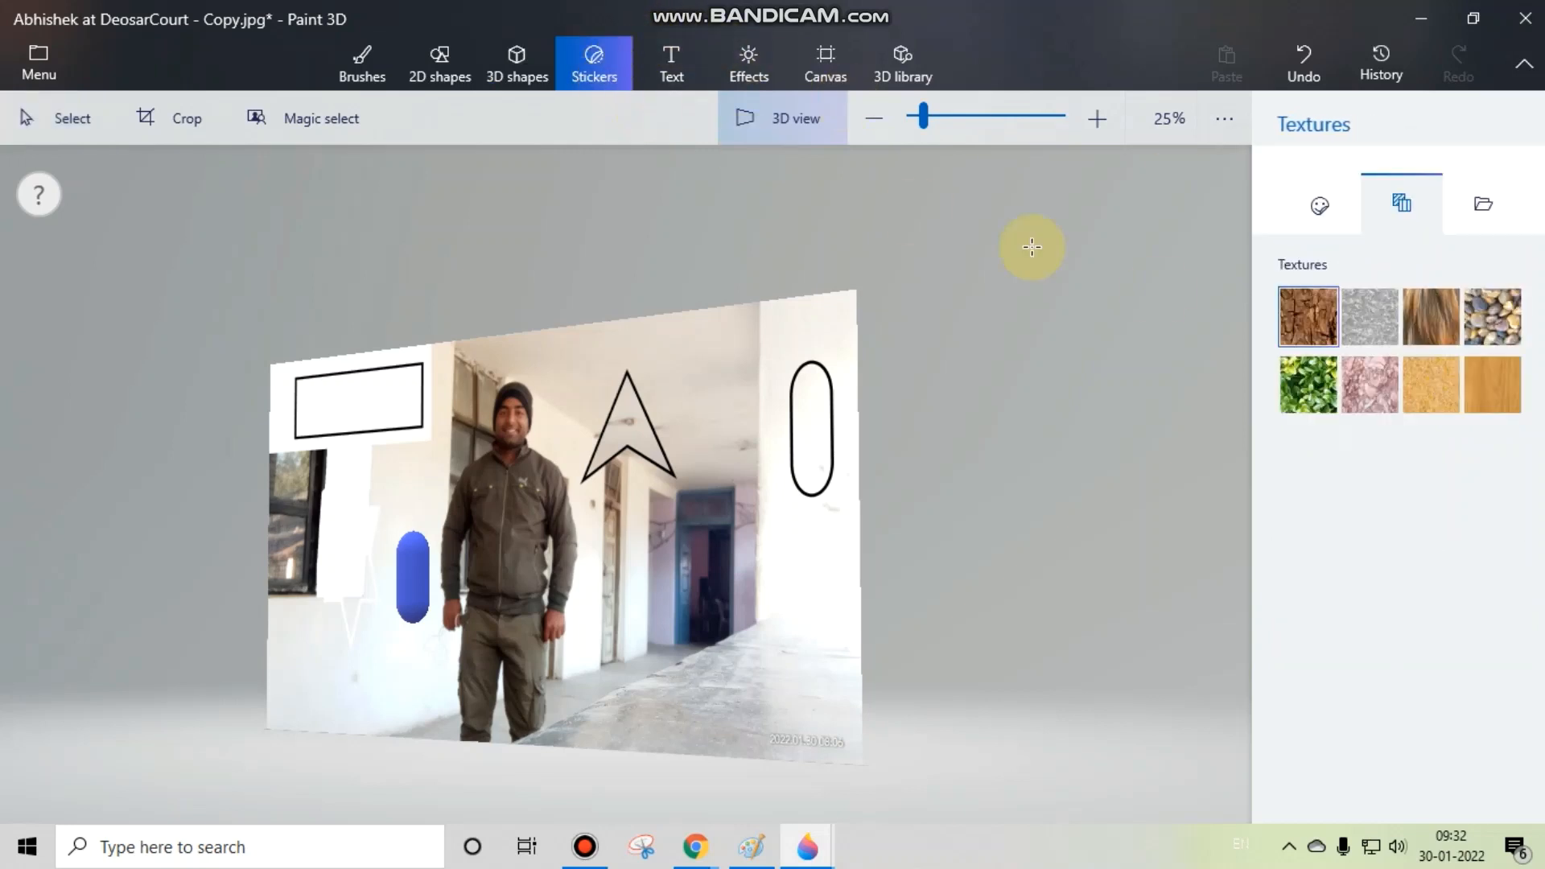
pyautogui.click(1320, 205)
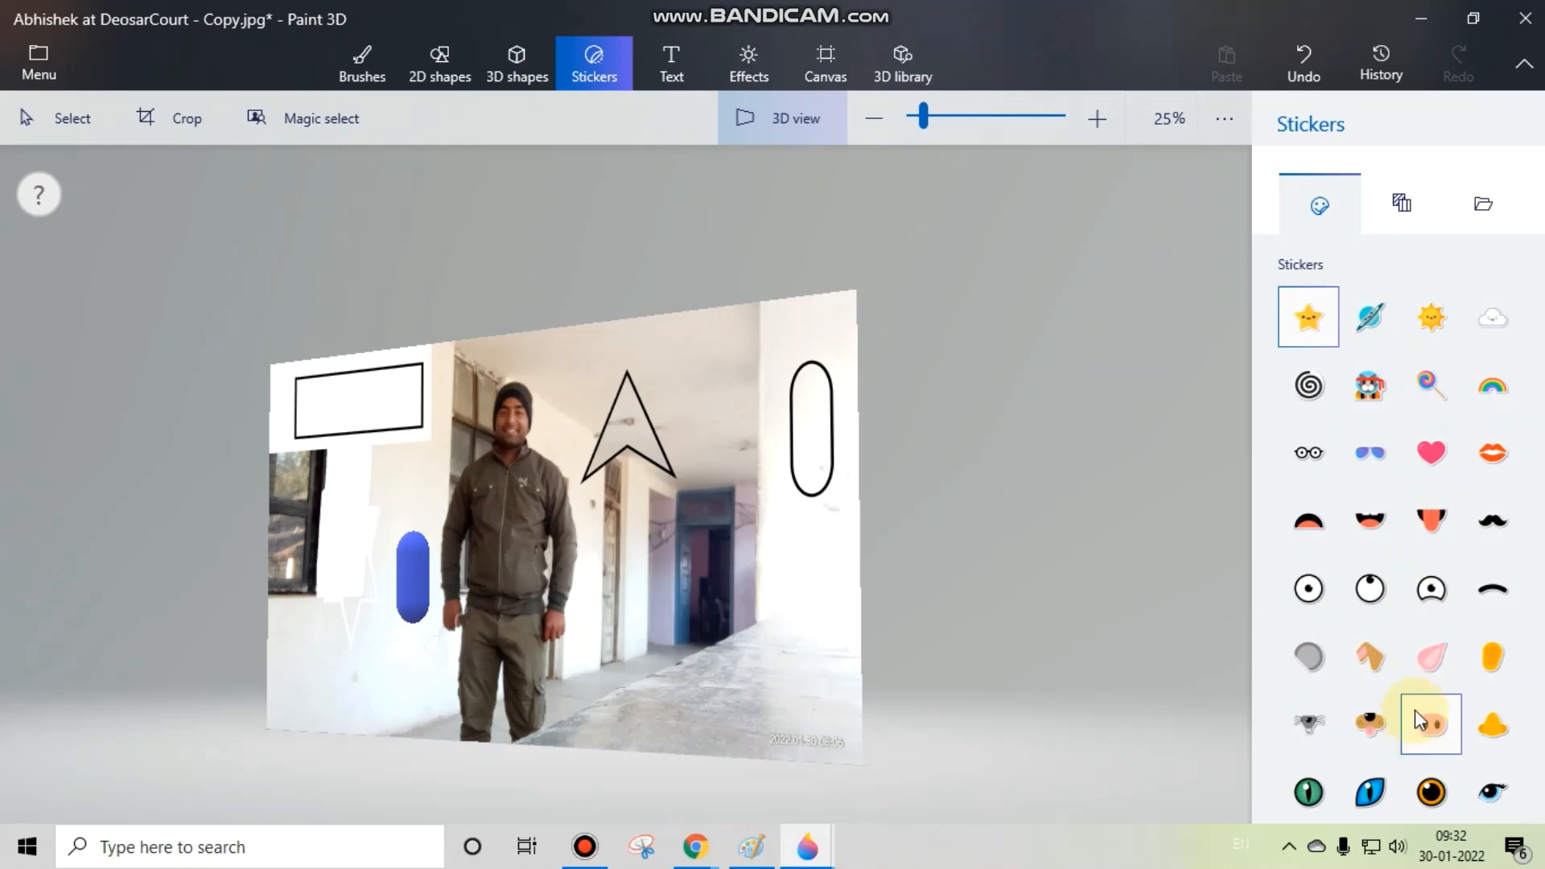
pyautogui.click(1400, 202)
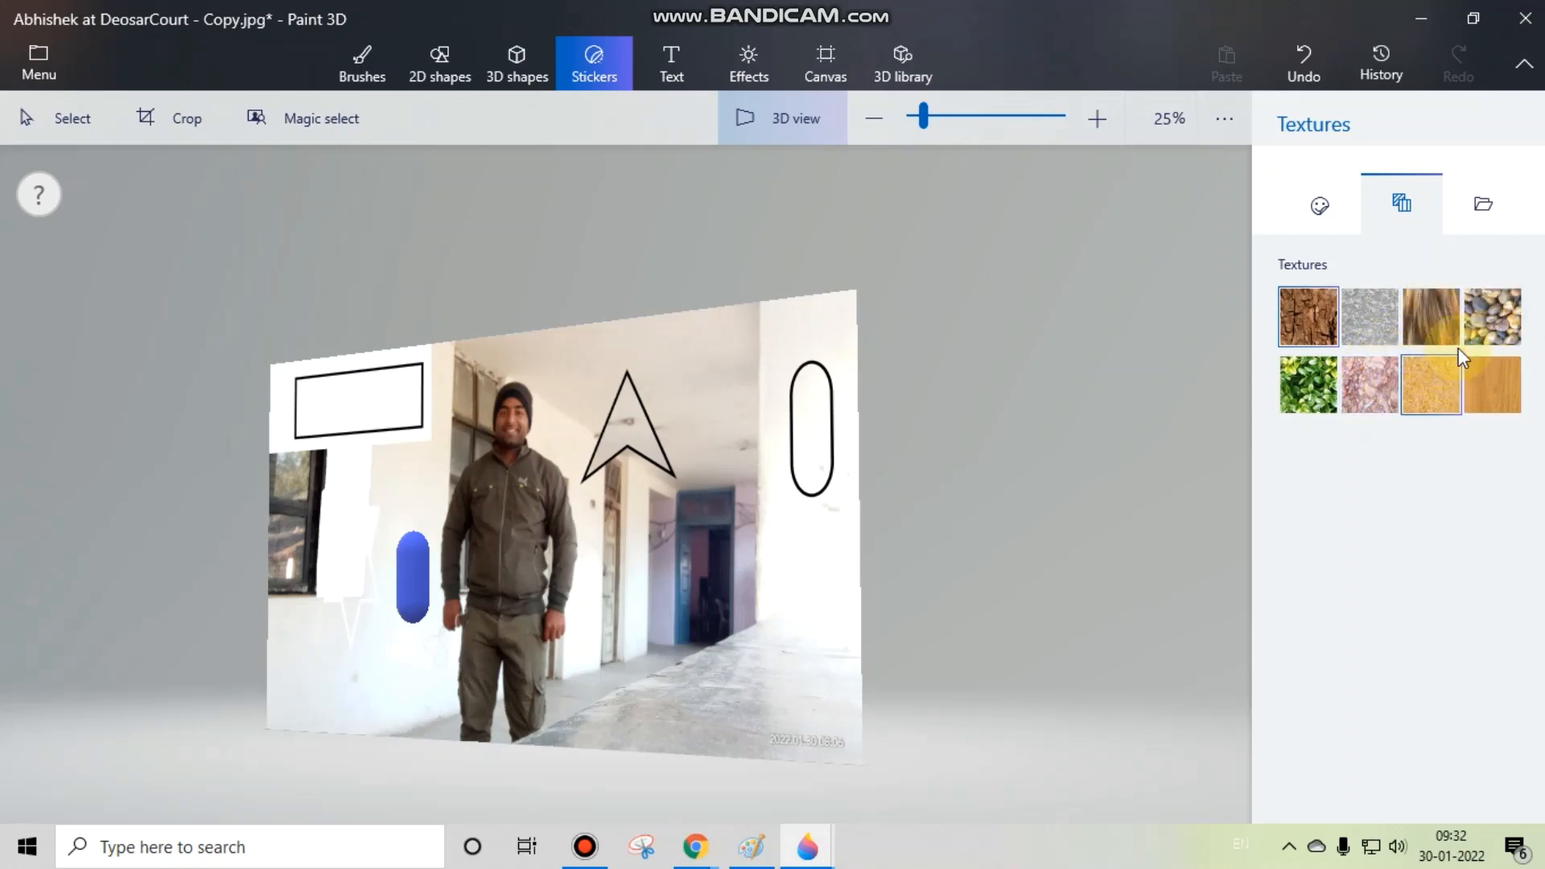
pyautogui.click(1490, 322)
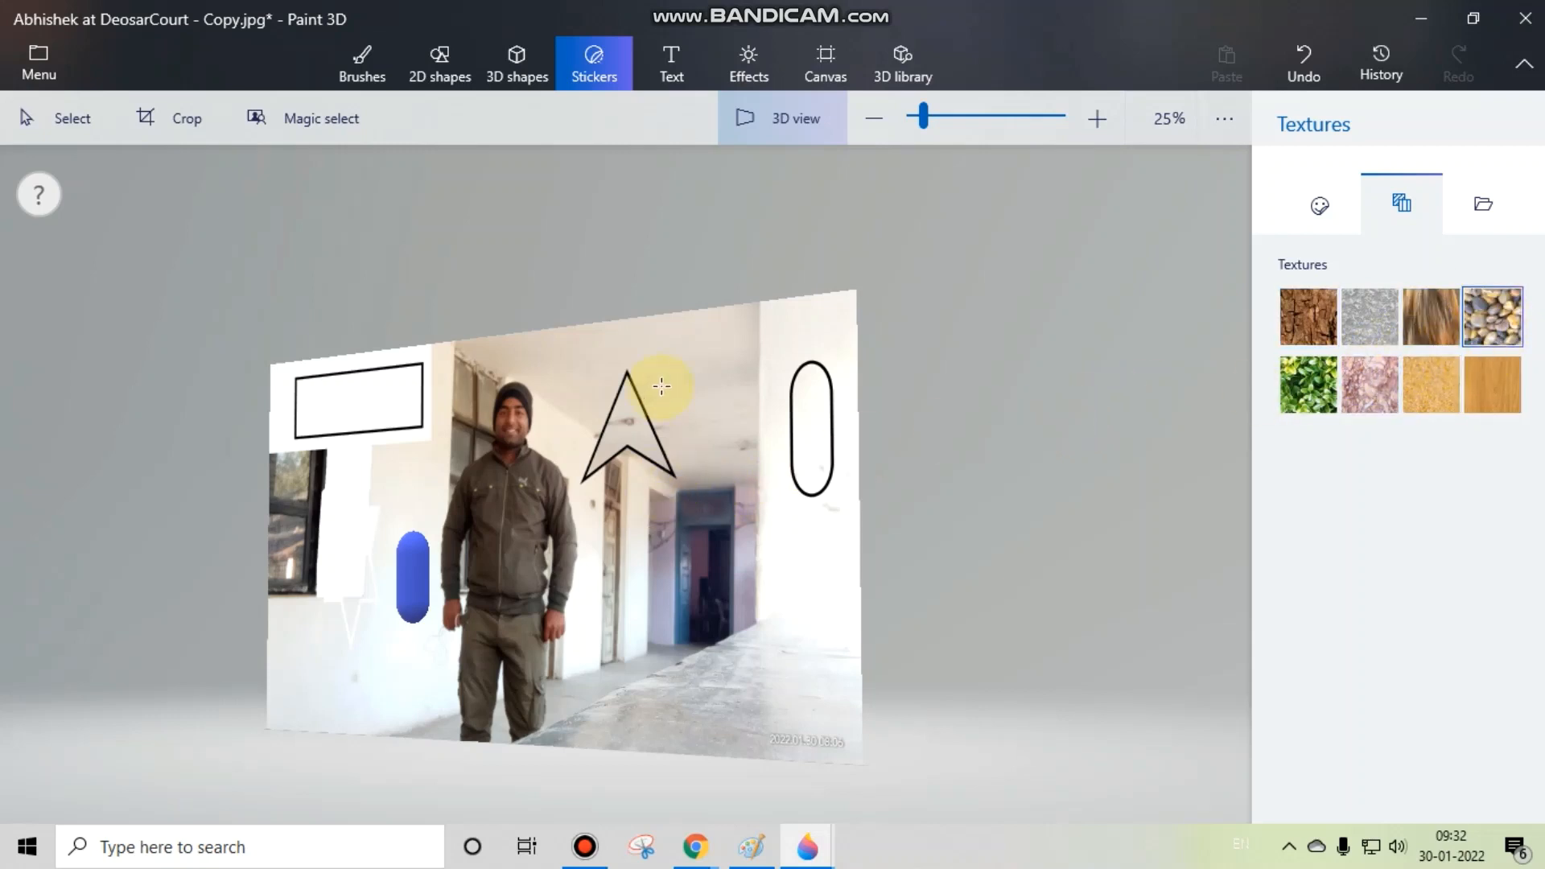
pyautogui.moveTo(662, 387); pyautogui.dragTo(868, 594)
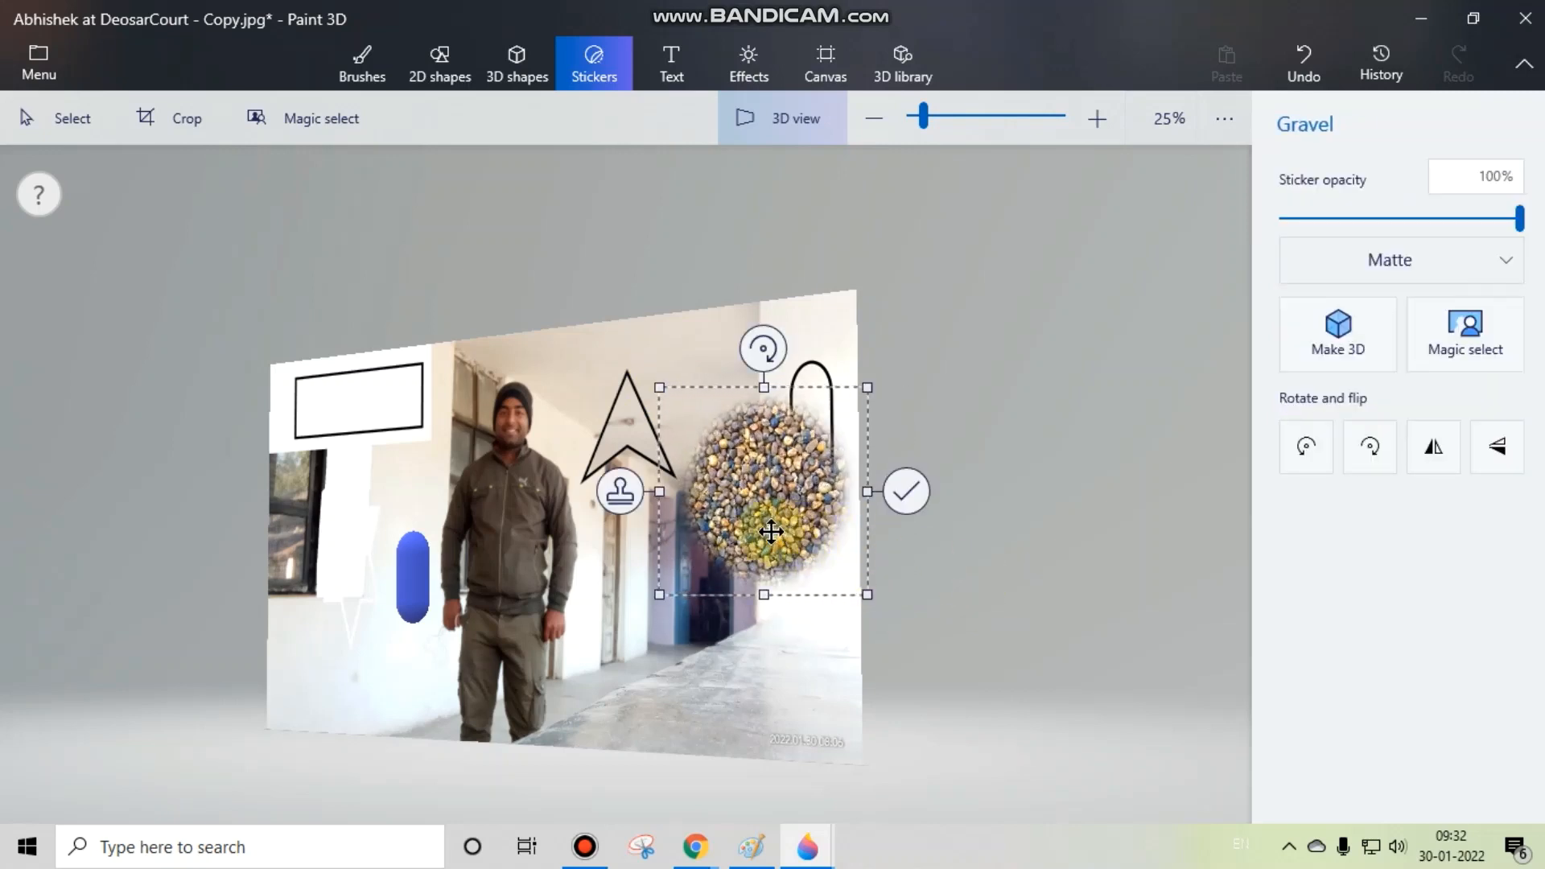
pyautogui.click(922, 483)
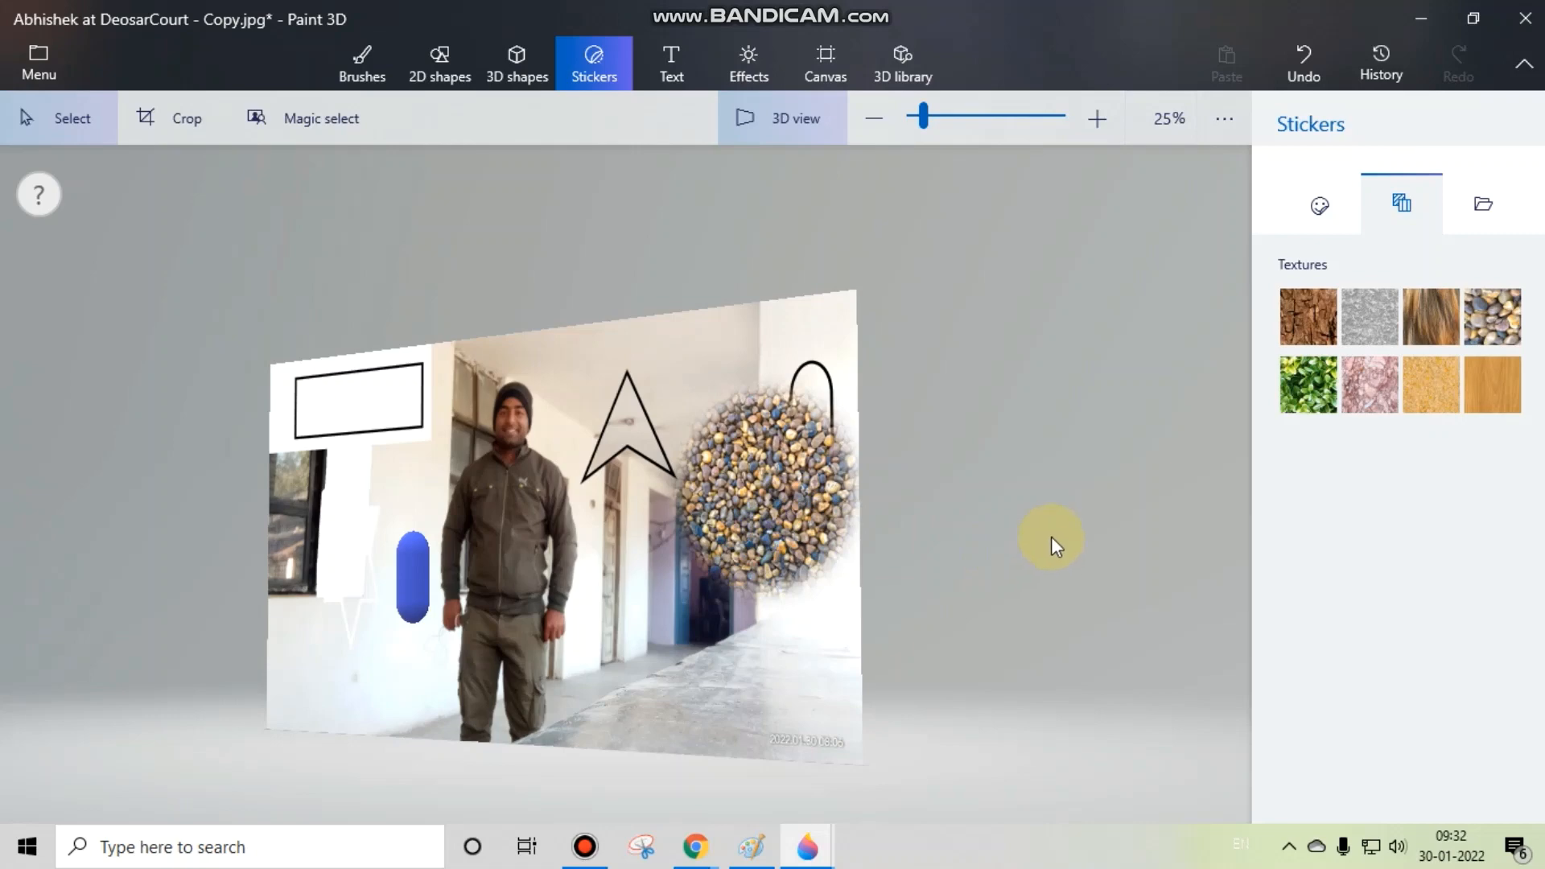
# Step: Load the copied court photo (JPG) from the Desktop as a custom sticker and drop its placement outside the photo
pyautogui.click(1479, 214)
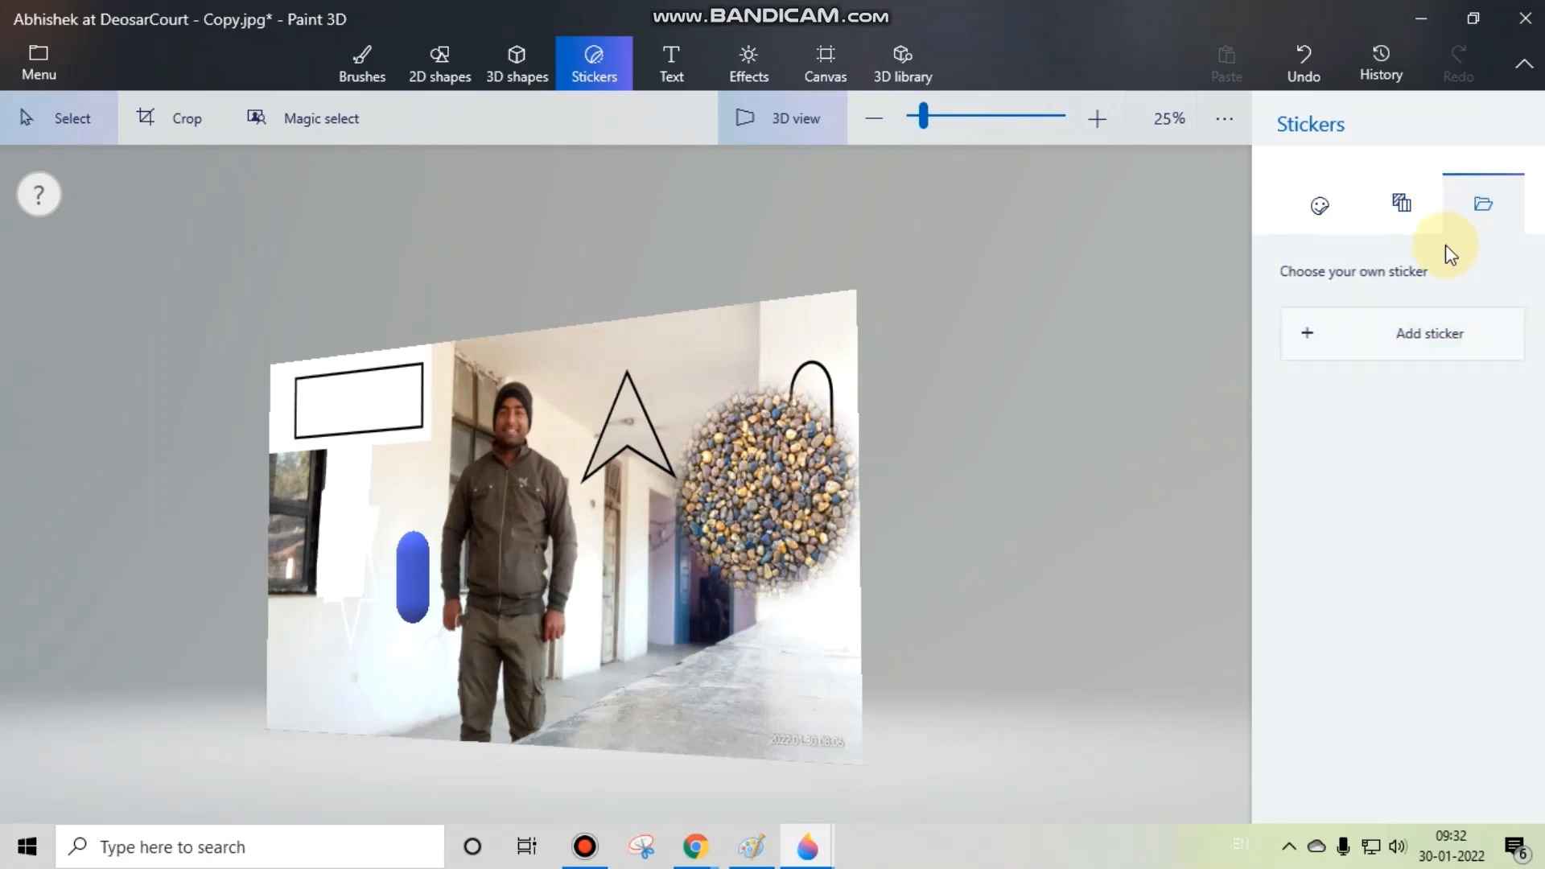
pyautogui.click(1418, 348)
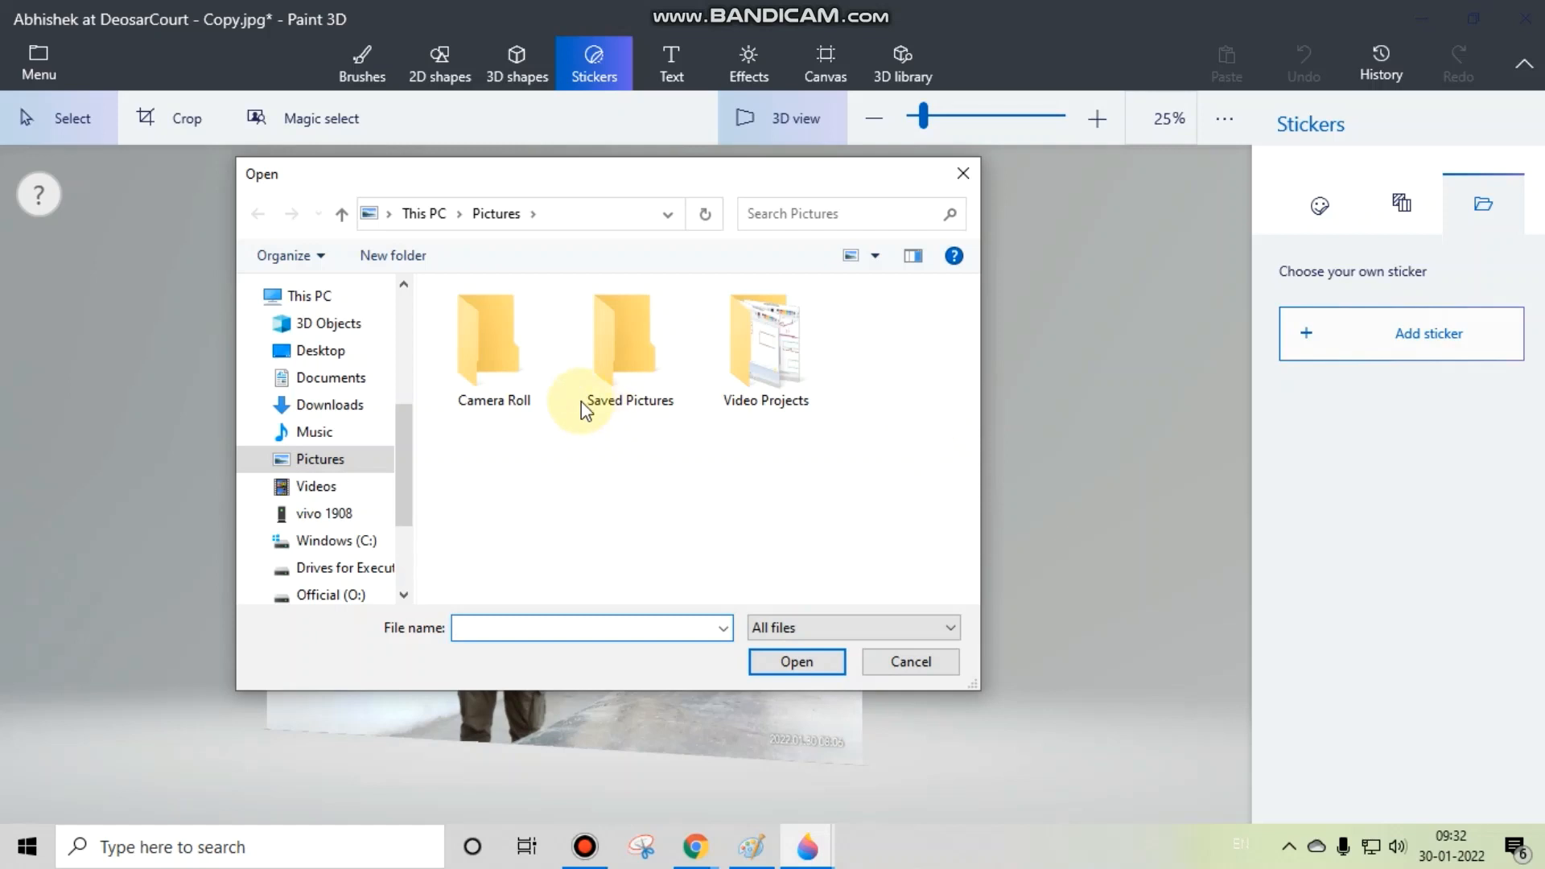
pyautogui.click(667, 214)
pyautogui.click(510, 256)
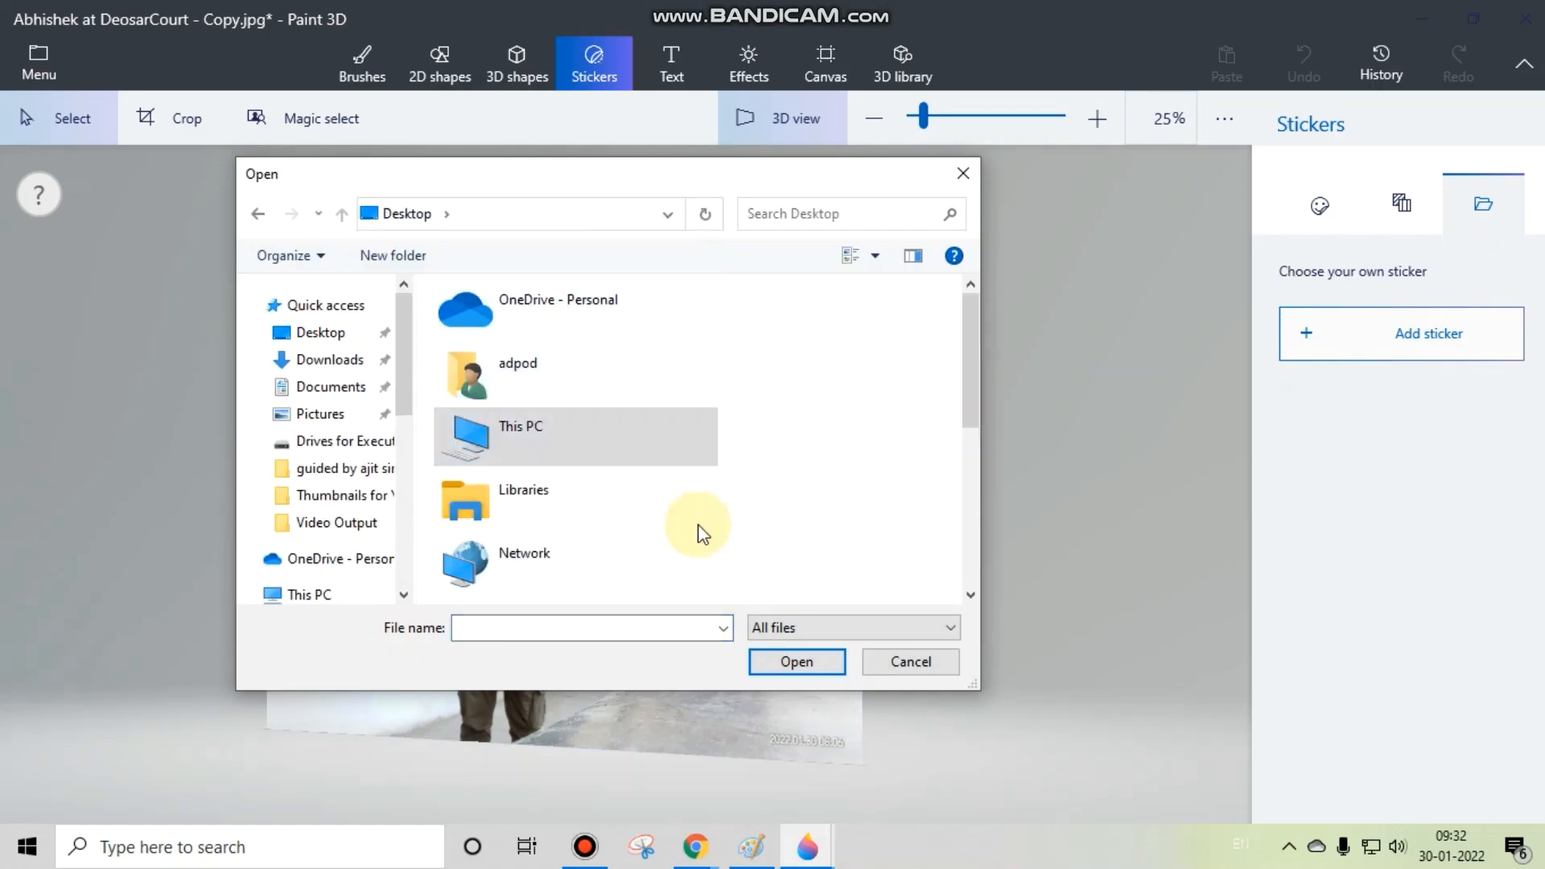
pyautogui.moveTo(970, 416); pyautogui.dragTo(974, 557)
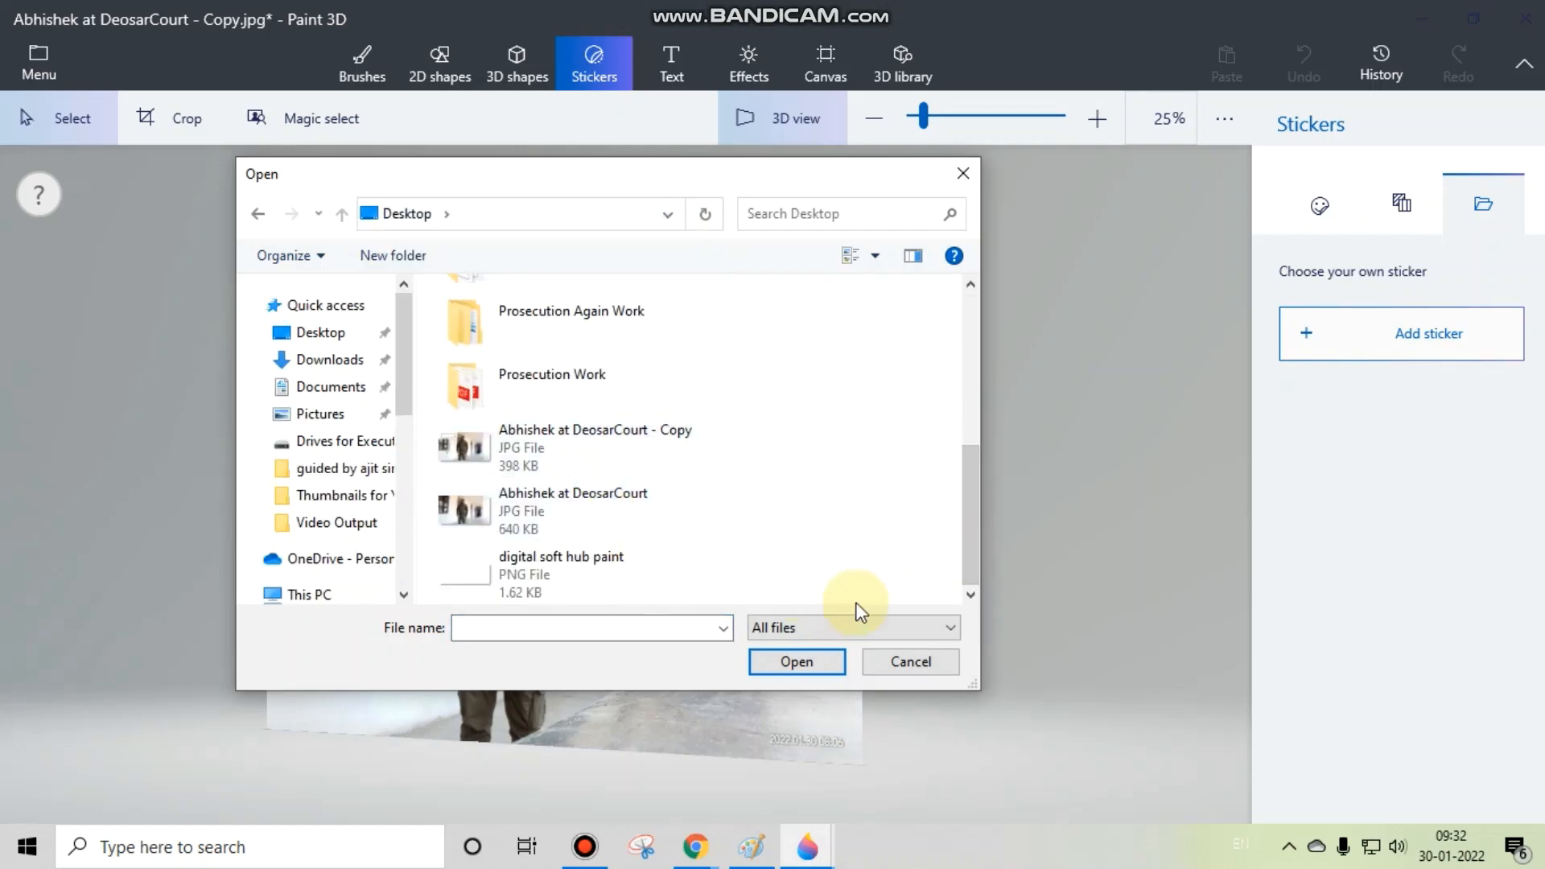
pyautogui.click(638, 466)
pyautogui.click(789, 662)
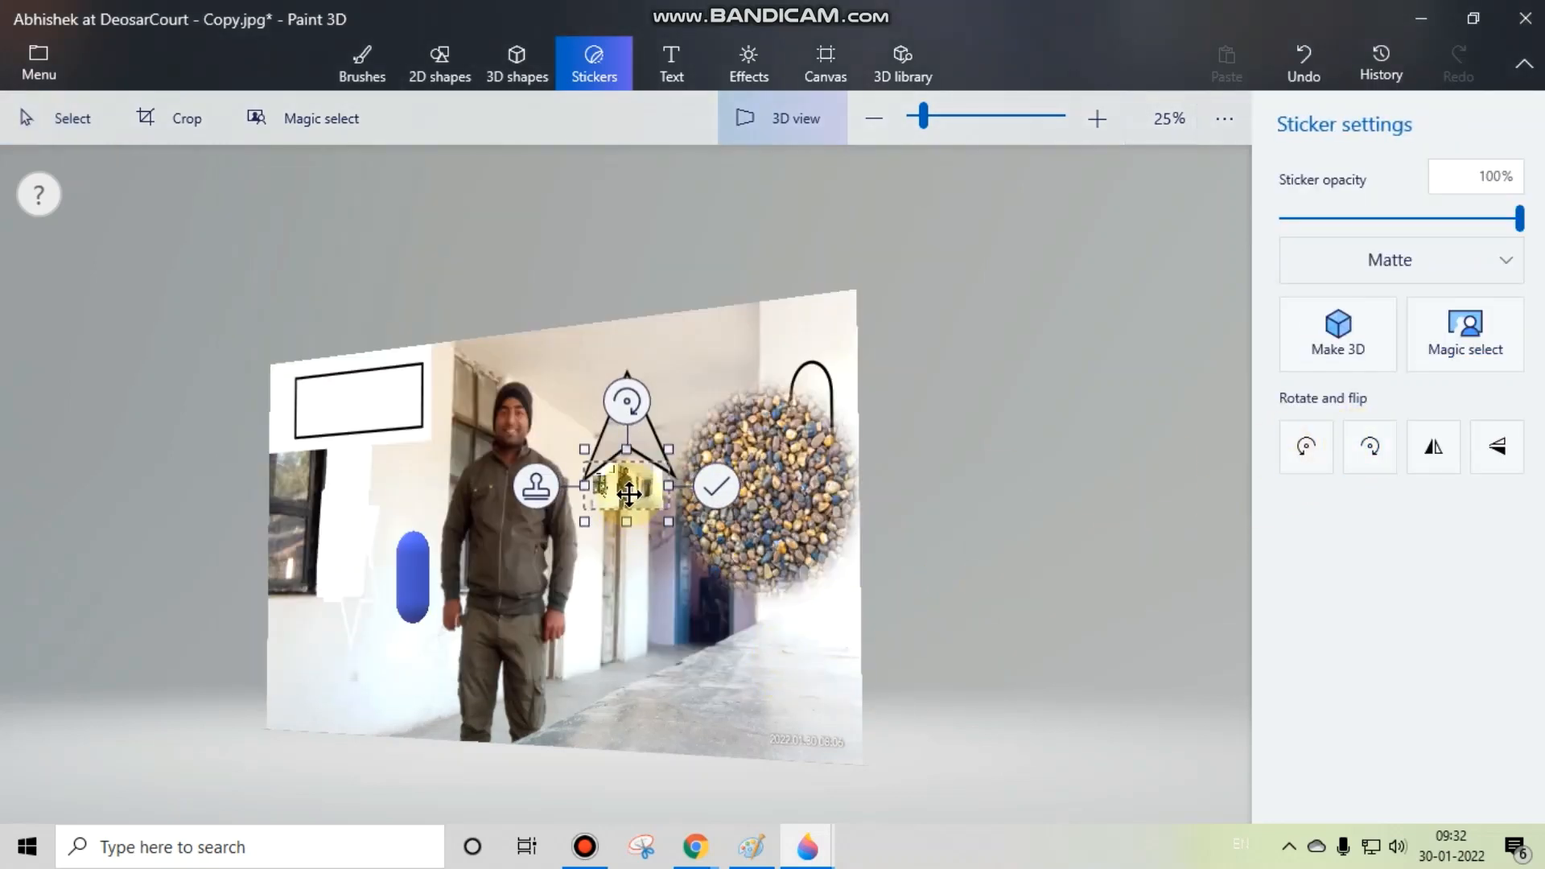
pyautogui.moveTo(626, 475); pyautogui.dragTo(571, 247)
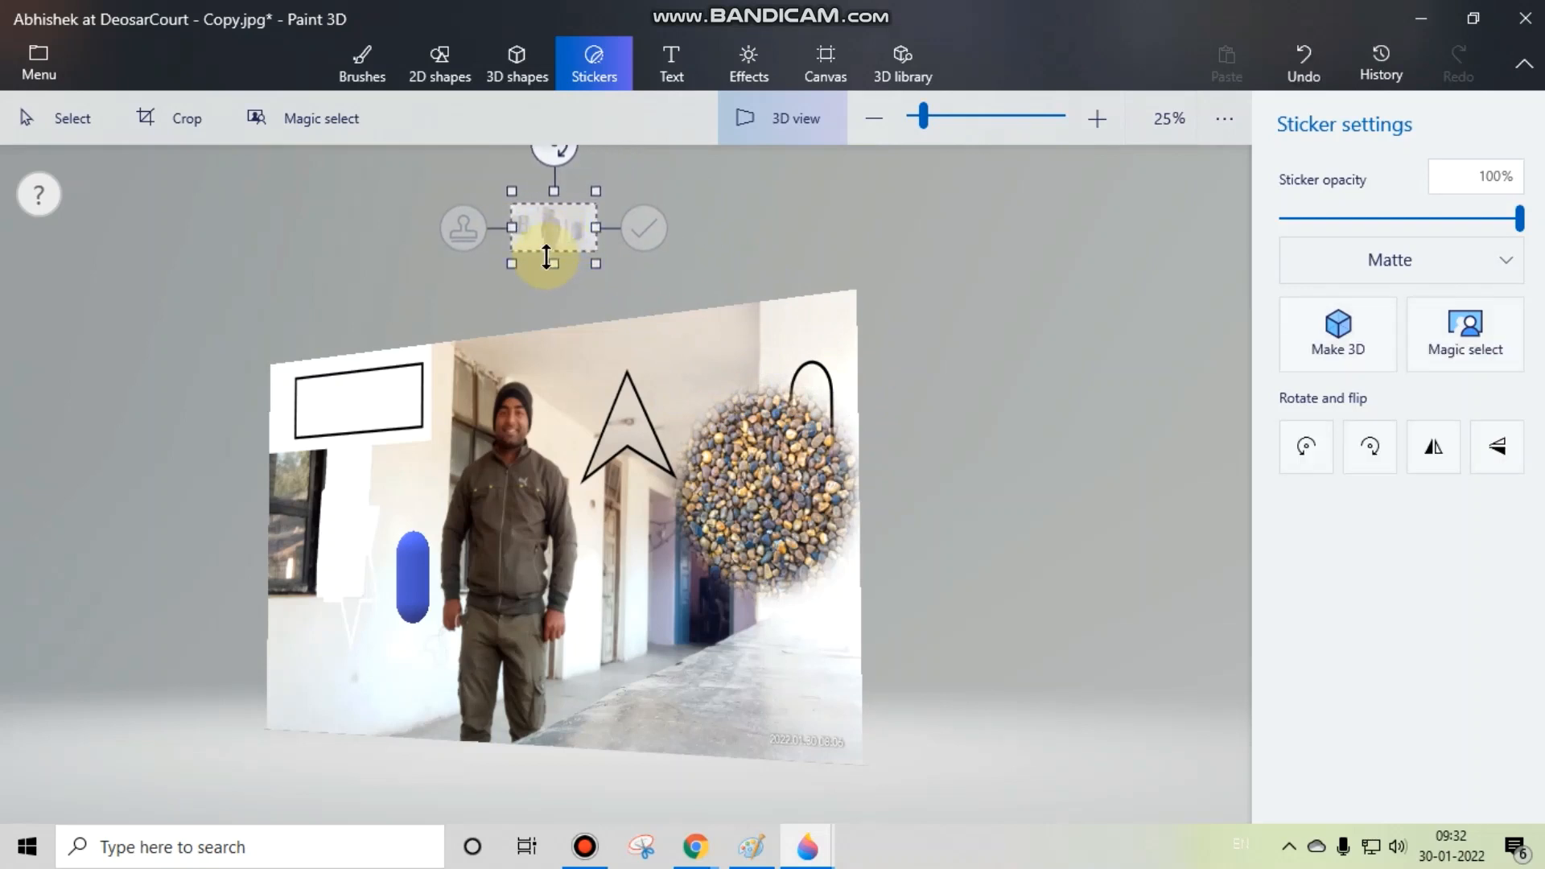
pyautogui.click(541, 270)
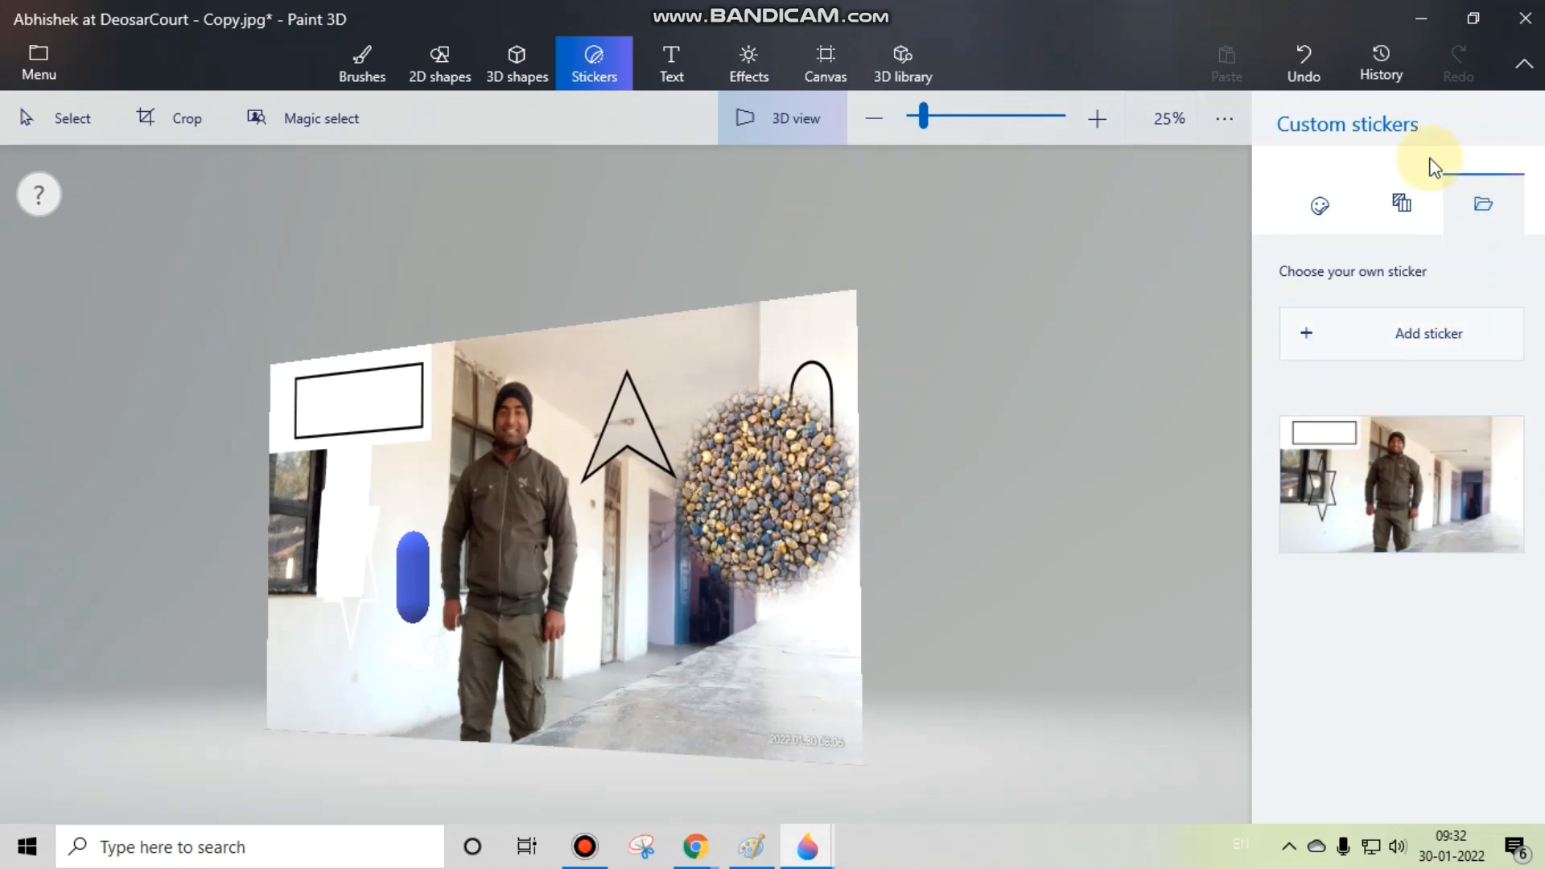
# Step: Try to add the person's first name as 2D text across the man and the corridor, and switch the text type to 3D
pyautogui.click(665, 66)
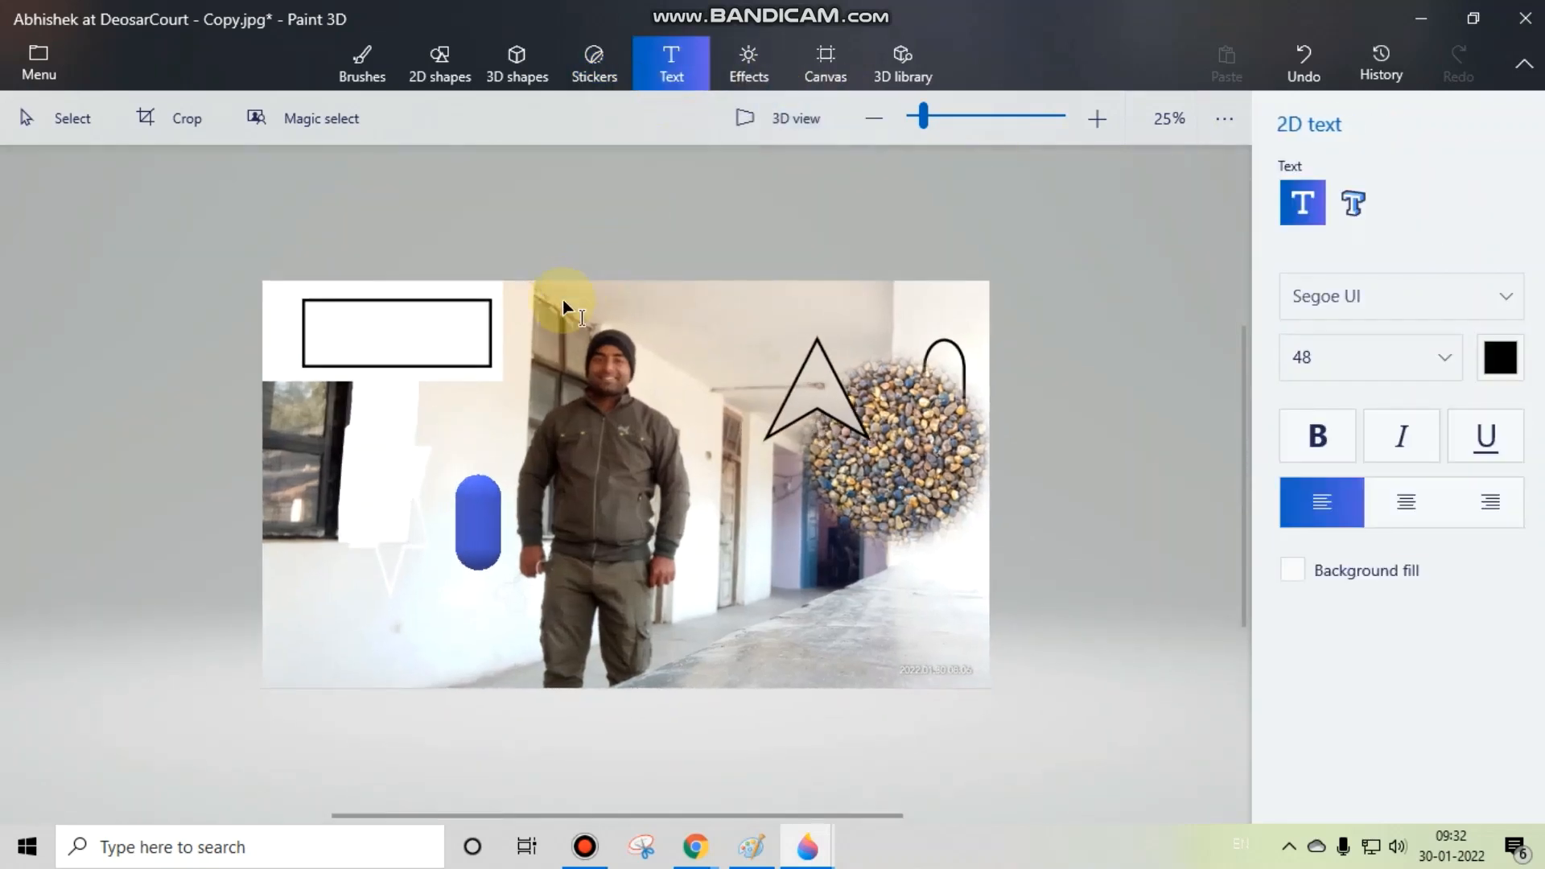
pyautogui.moveTo(544, 344); pyautogui.dragTo(915, 487)
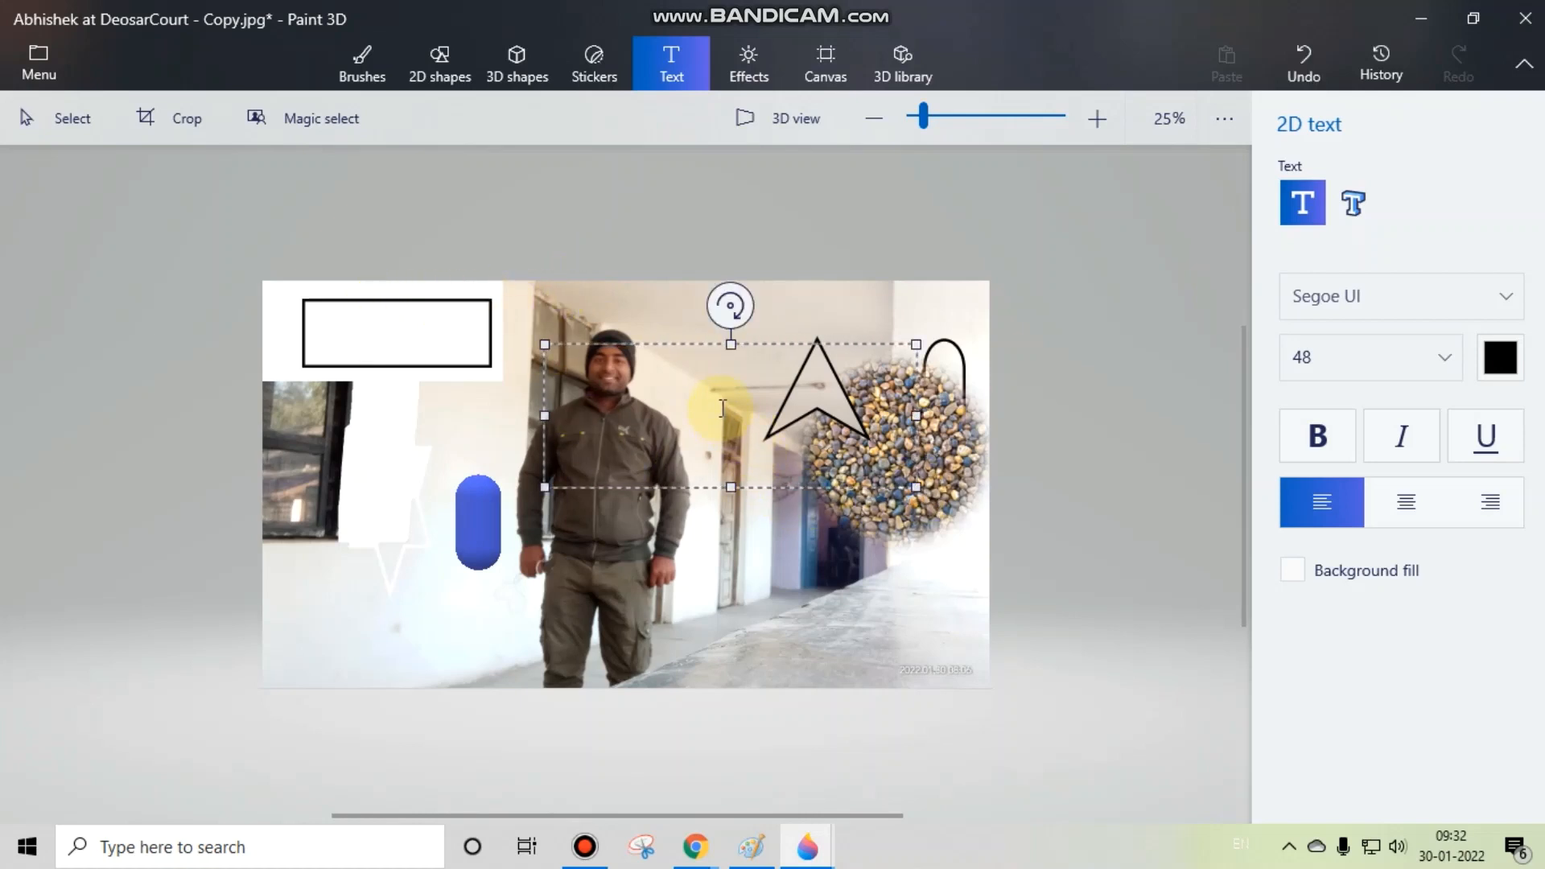
pyautogui.write('Abhishek')
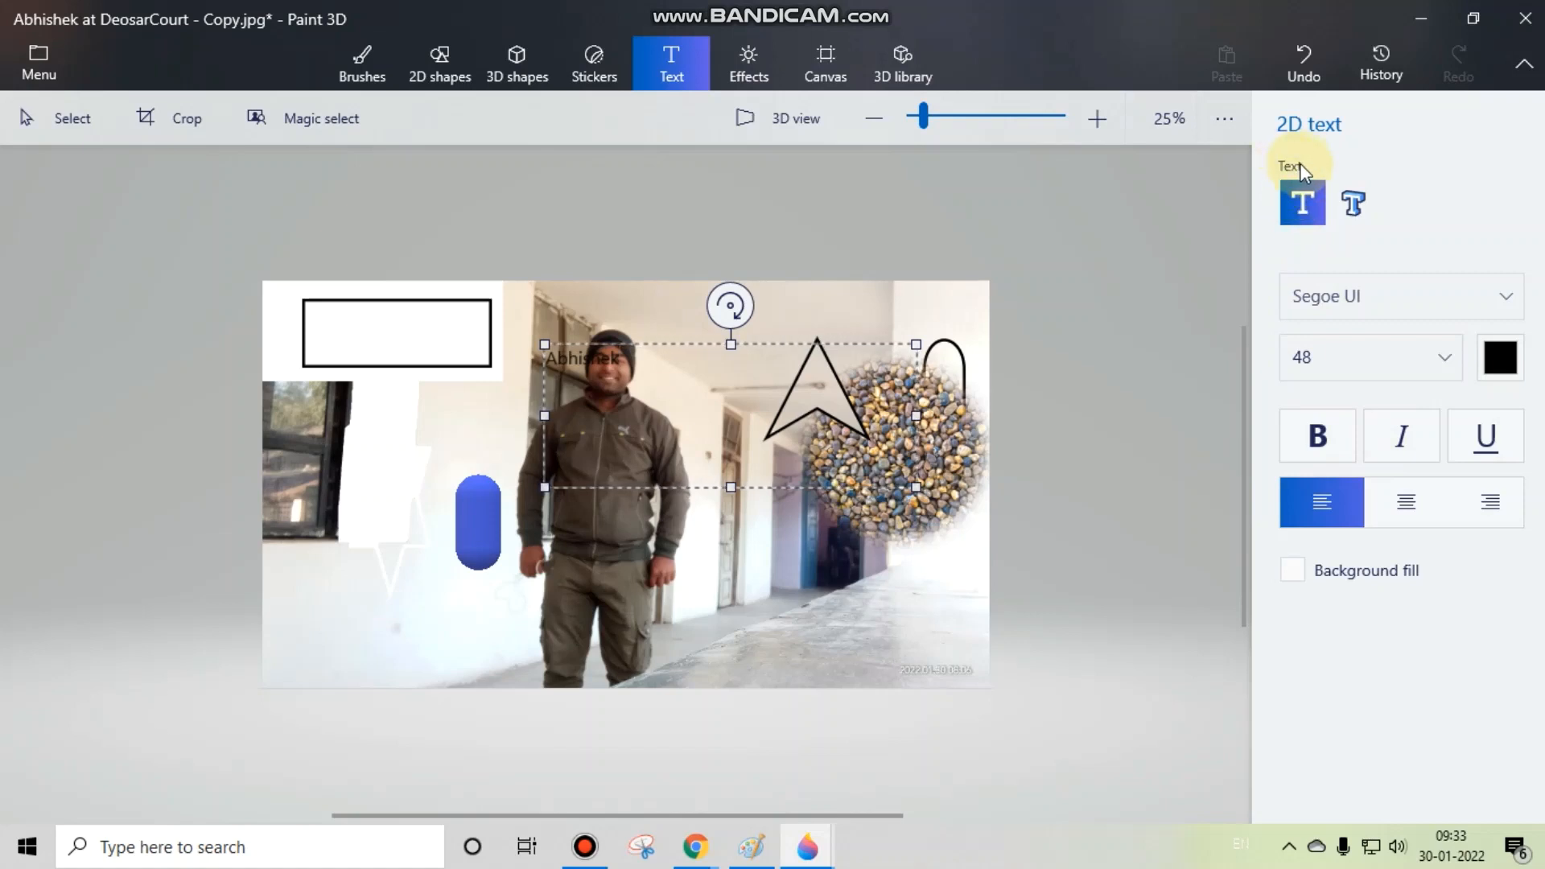
pyautogui.click(1355, 202)
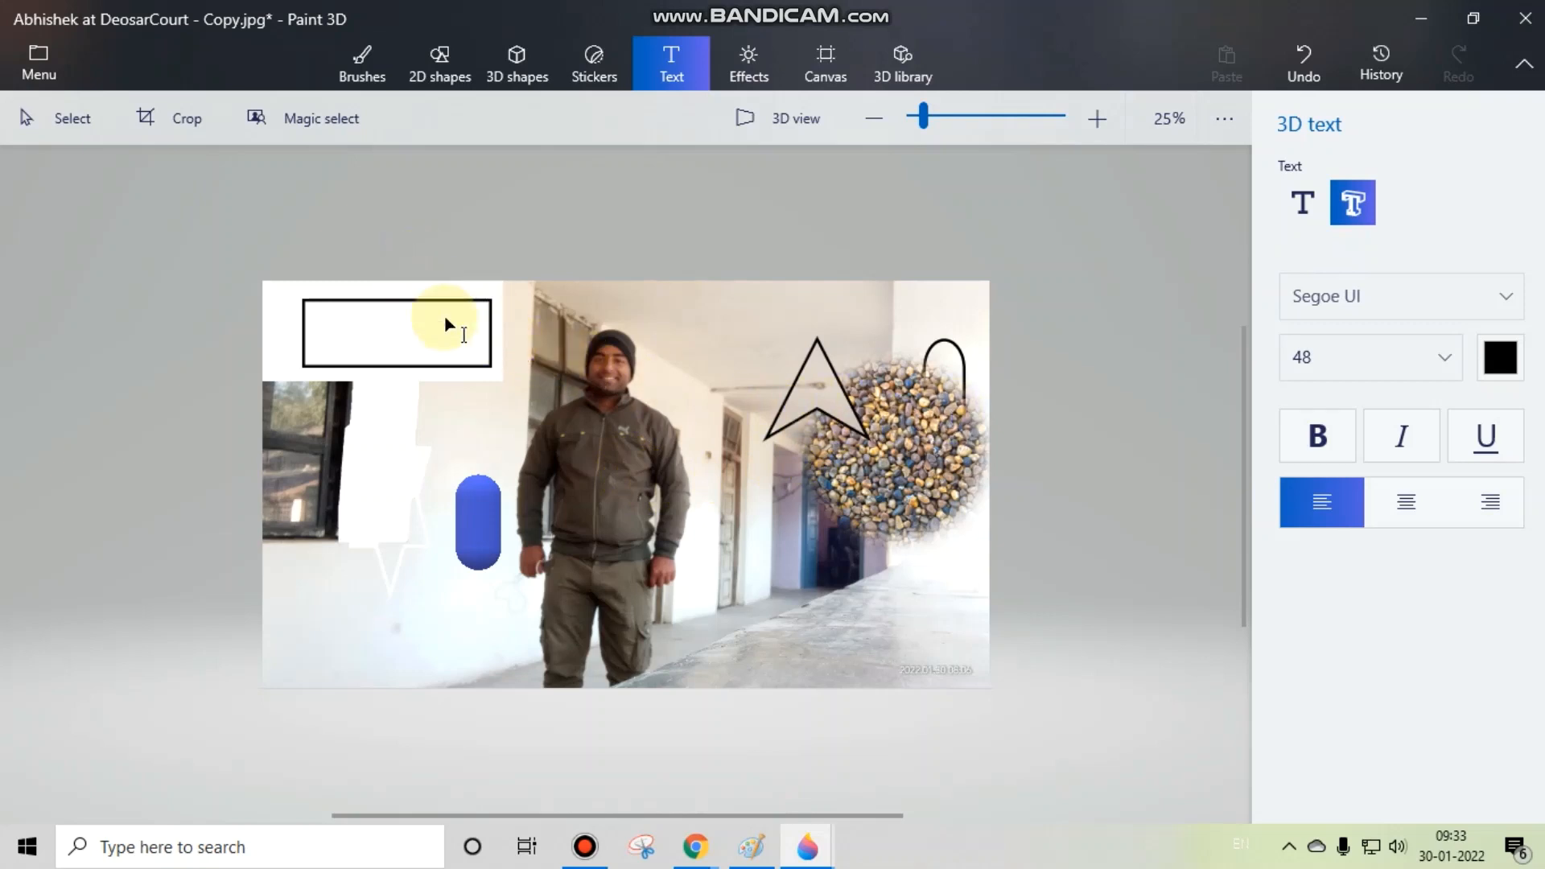
# Step: Add the person's first name as 2D text inside the black-outlined rectangle, enlarge its text box, and commit it
pyautogui.click(1297, 211)
pyautogui.click(318, 354)
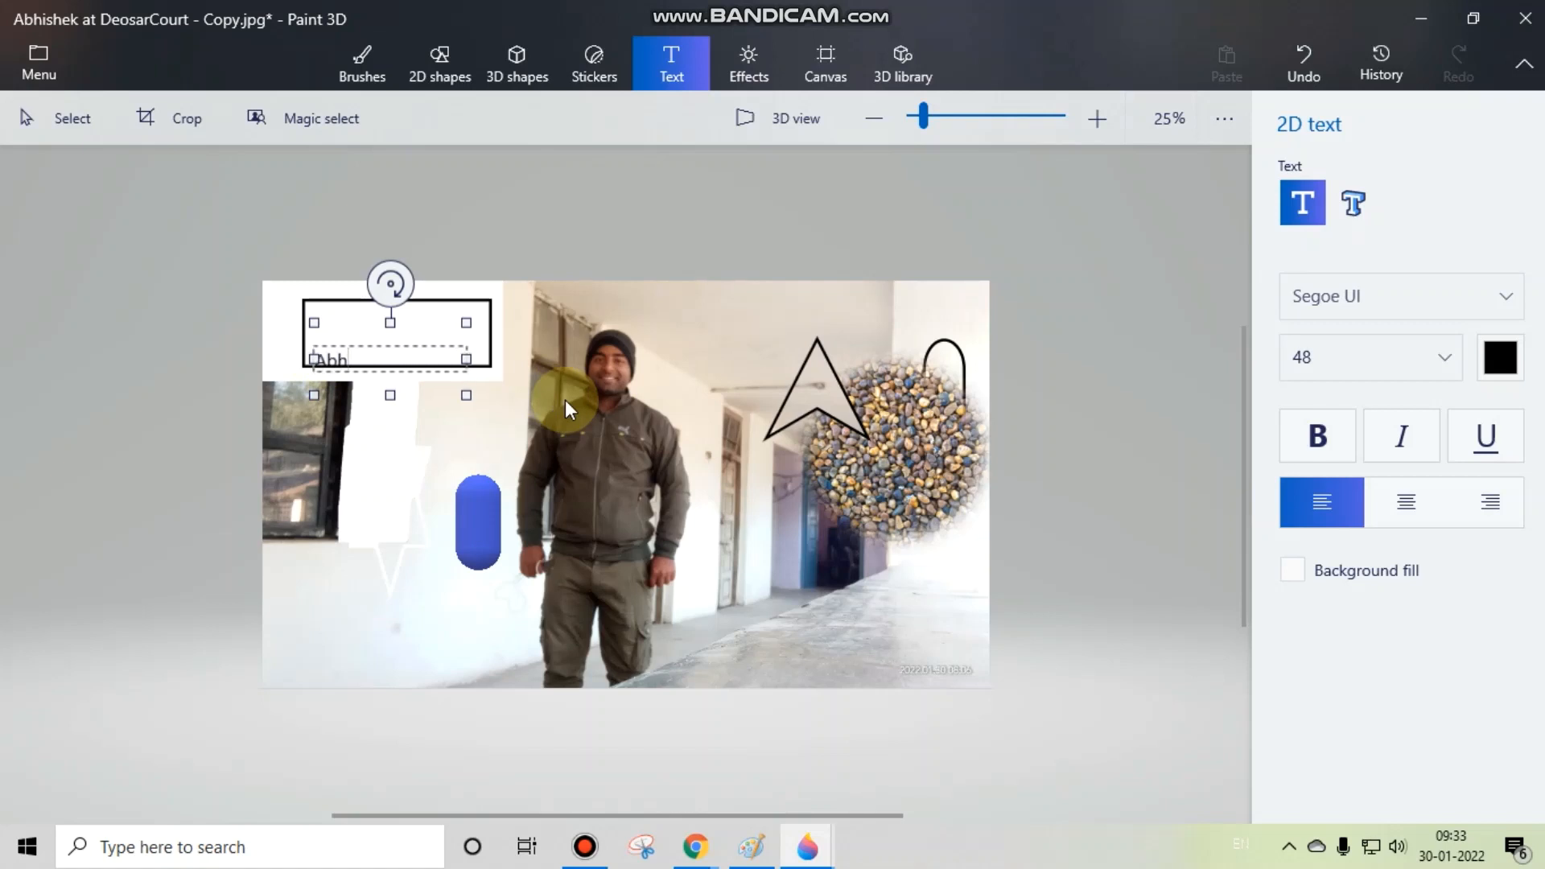
pyautogui.write('Abhishek')
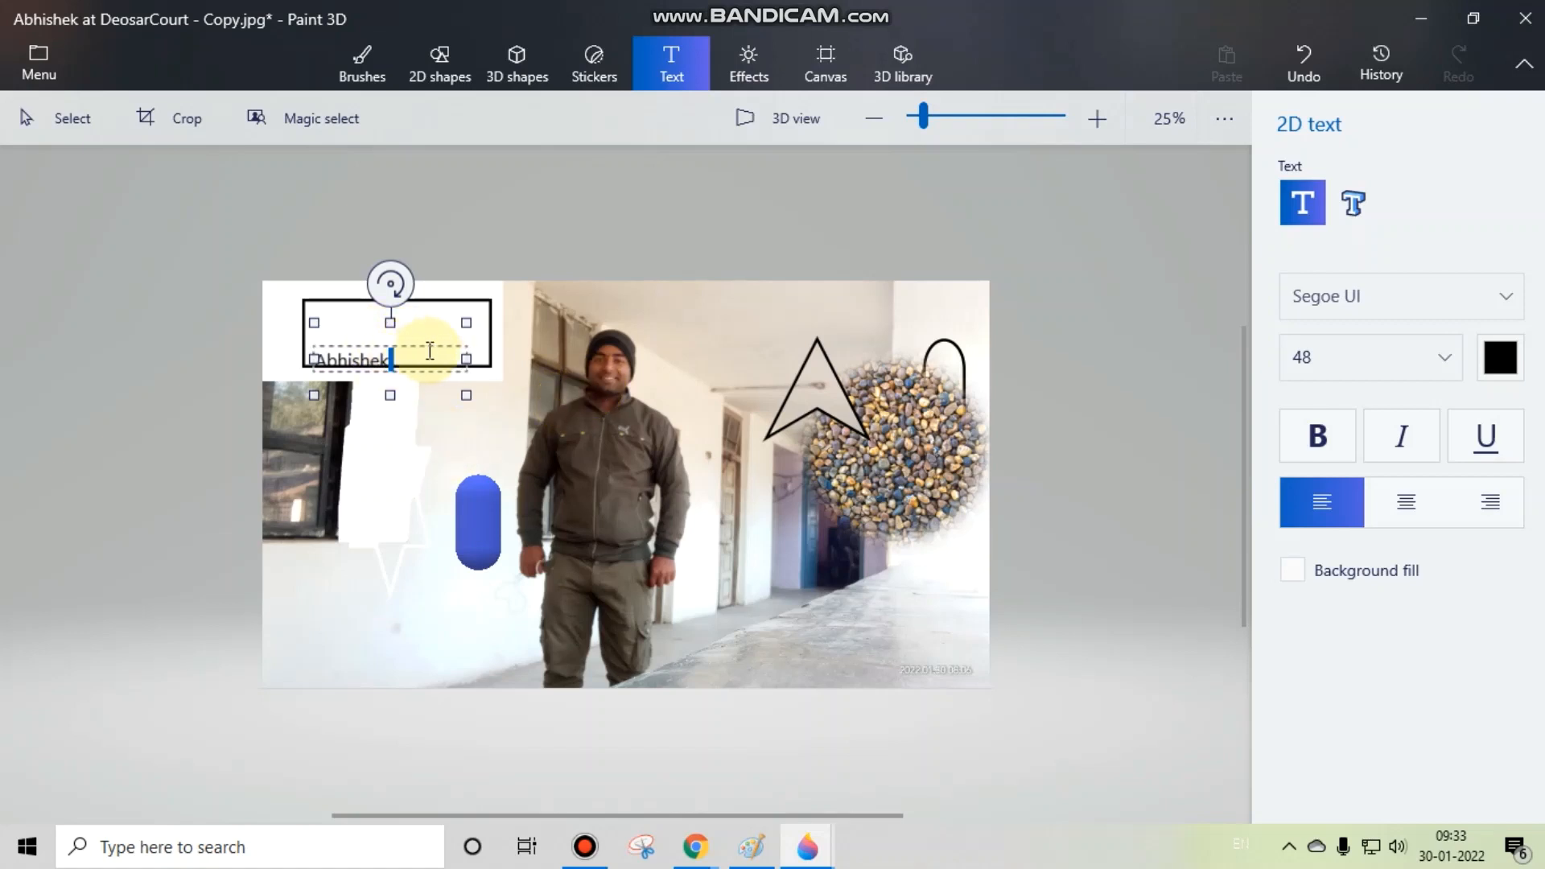
pyautogui.moveTo(412, 379); pyautogui.dragTo(369, 483)
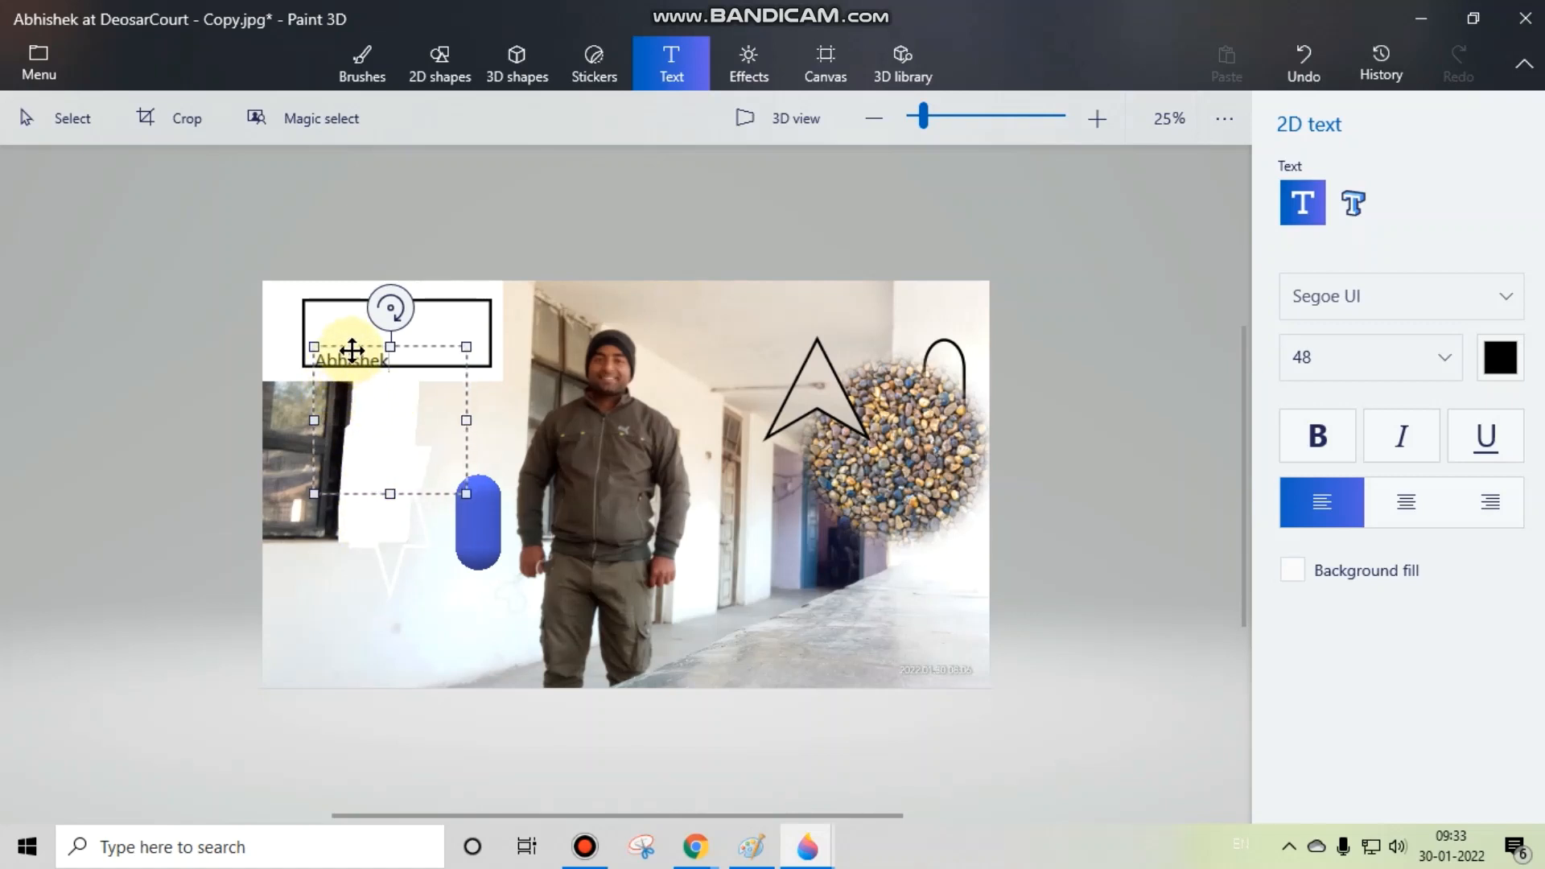
pyautogui.moveTo(365, 344); pyautogui.dragTo(378, 310)
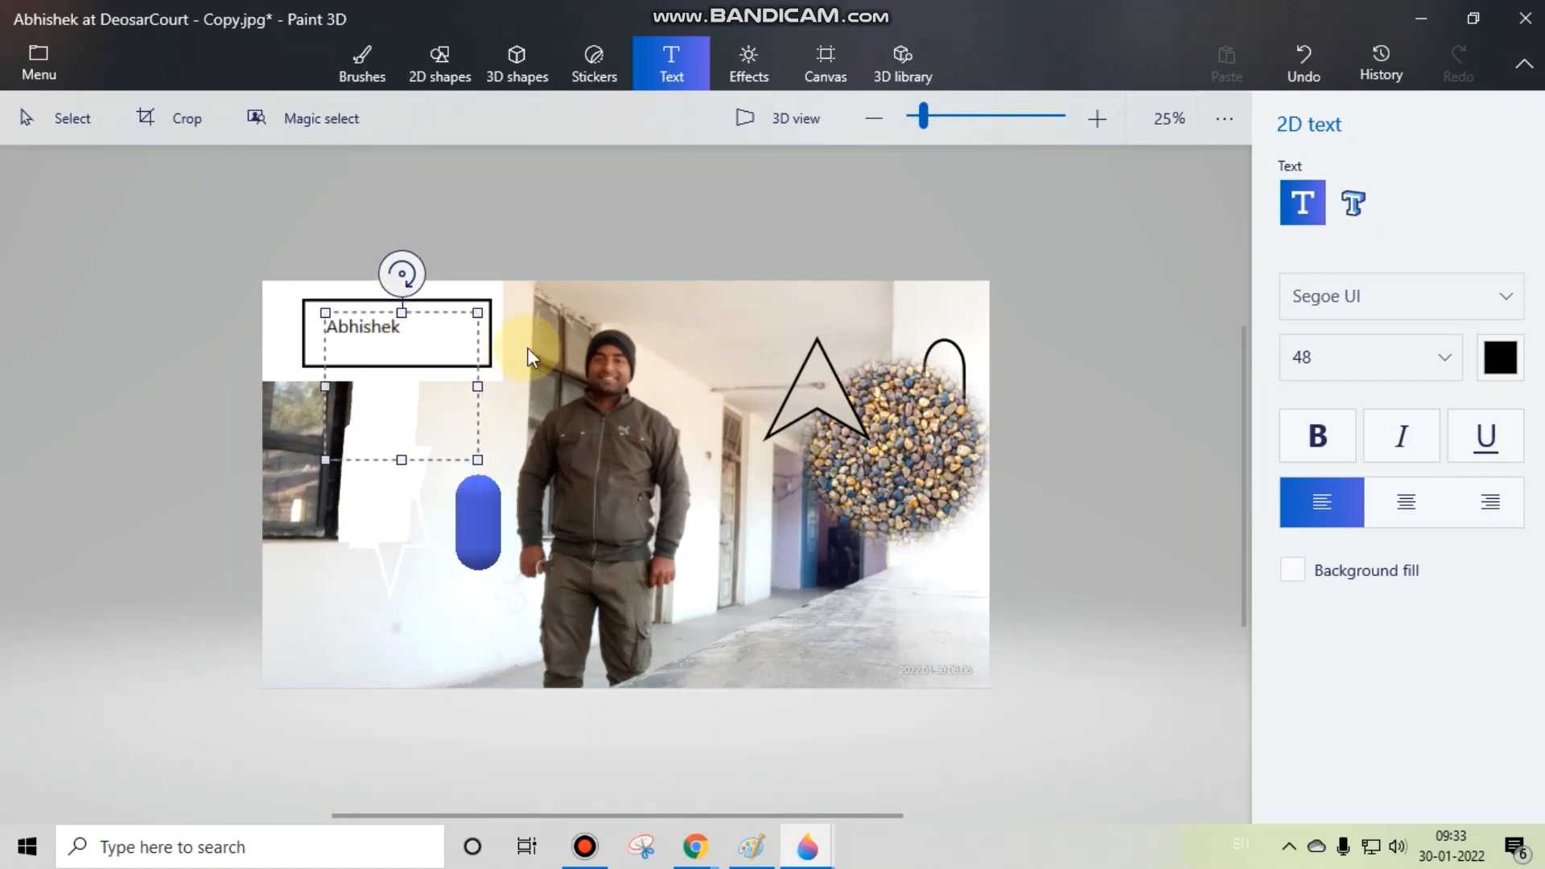
pyautogui.click(648, 399)
# Step: Turn on 3D view and add the person's first name as 3D text just above the photo's upper edge
pyautogui.click(773, 119)
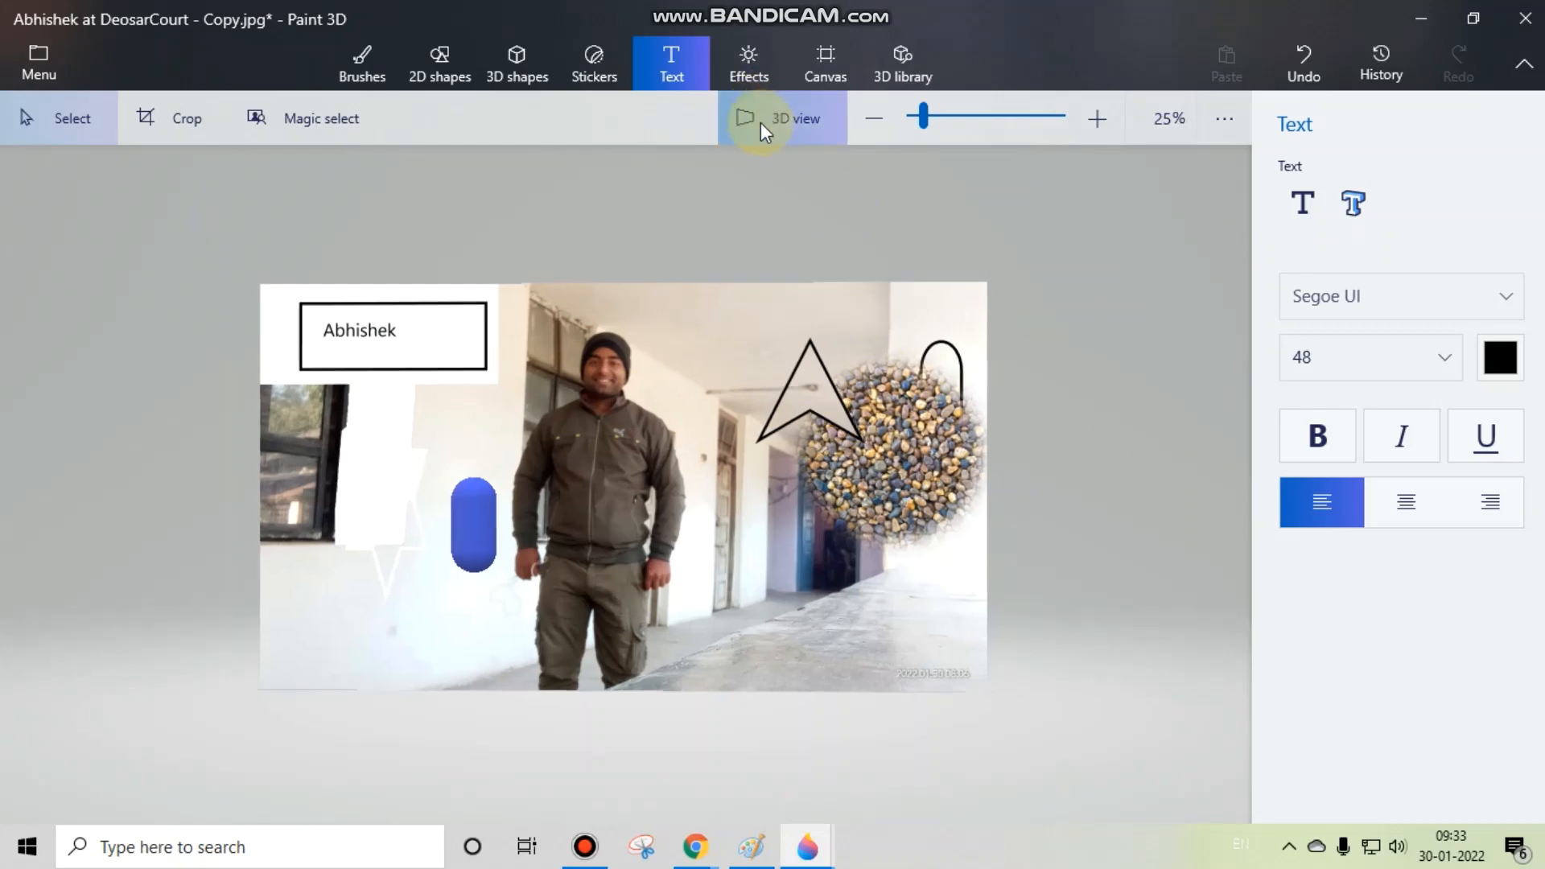
pyautogui.moveTo(748, 193); pyautogui.dragTo(1196, 412)
pyautogui.click(1351, 211)
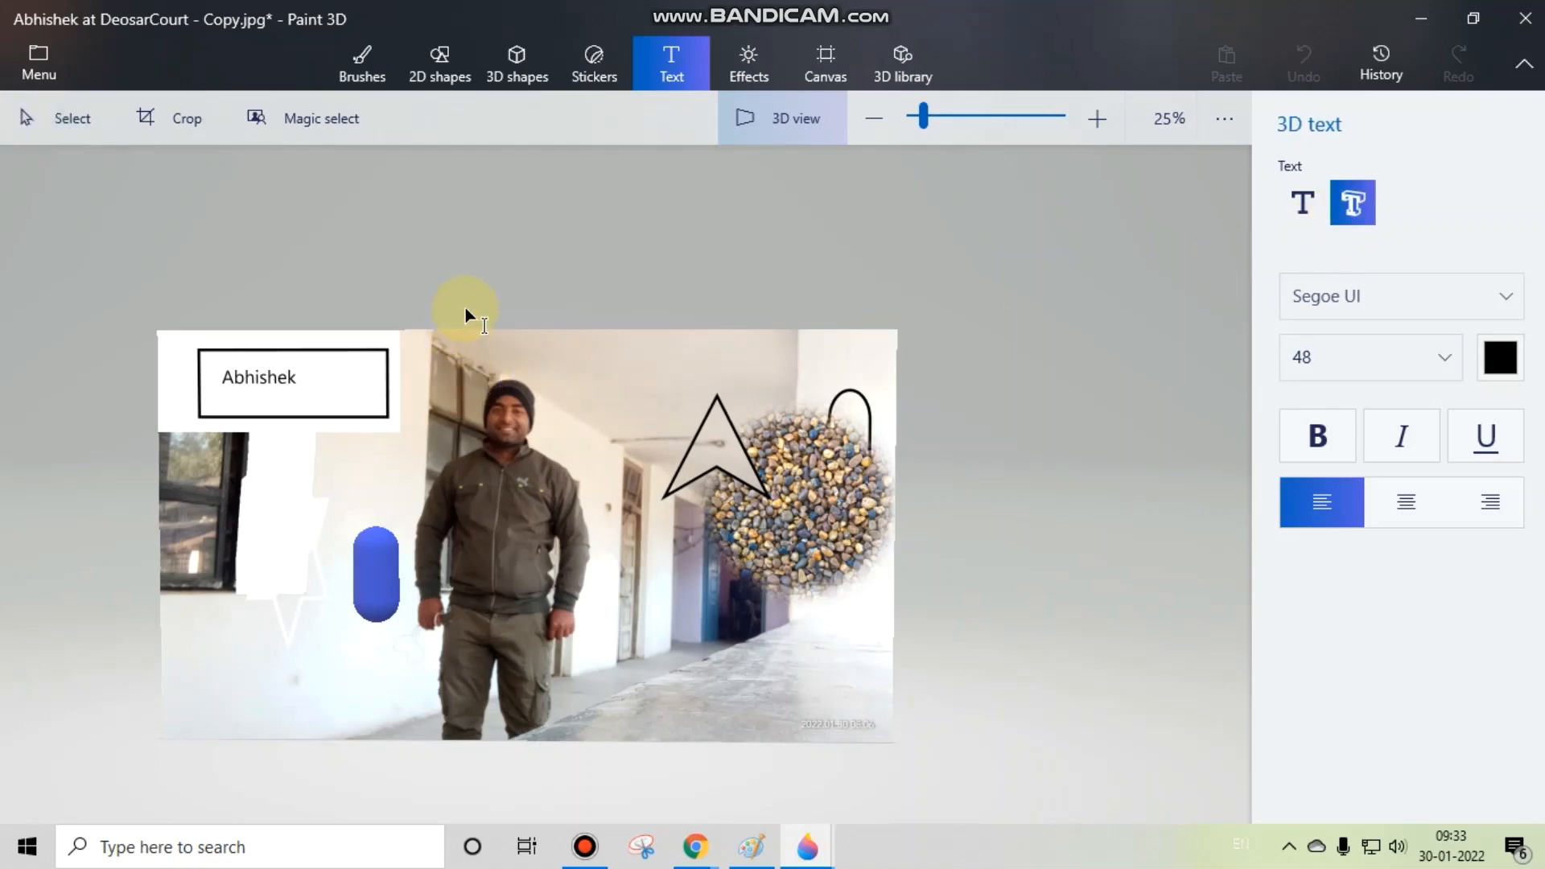
pyautogui.click(466, 314)
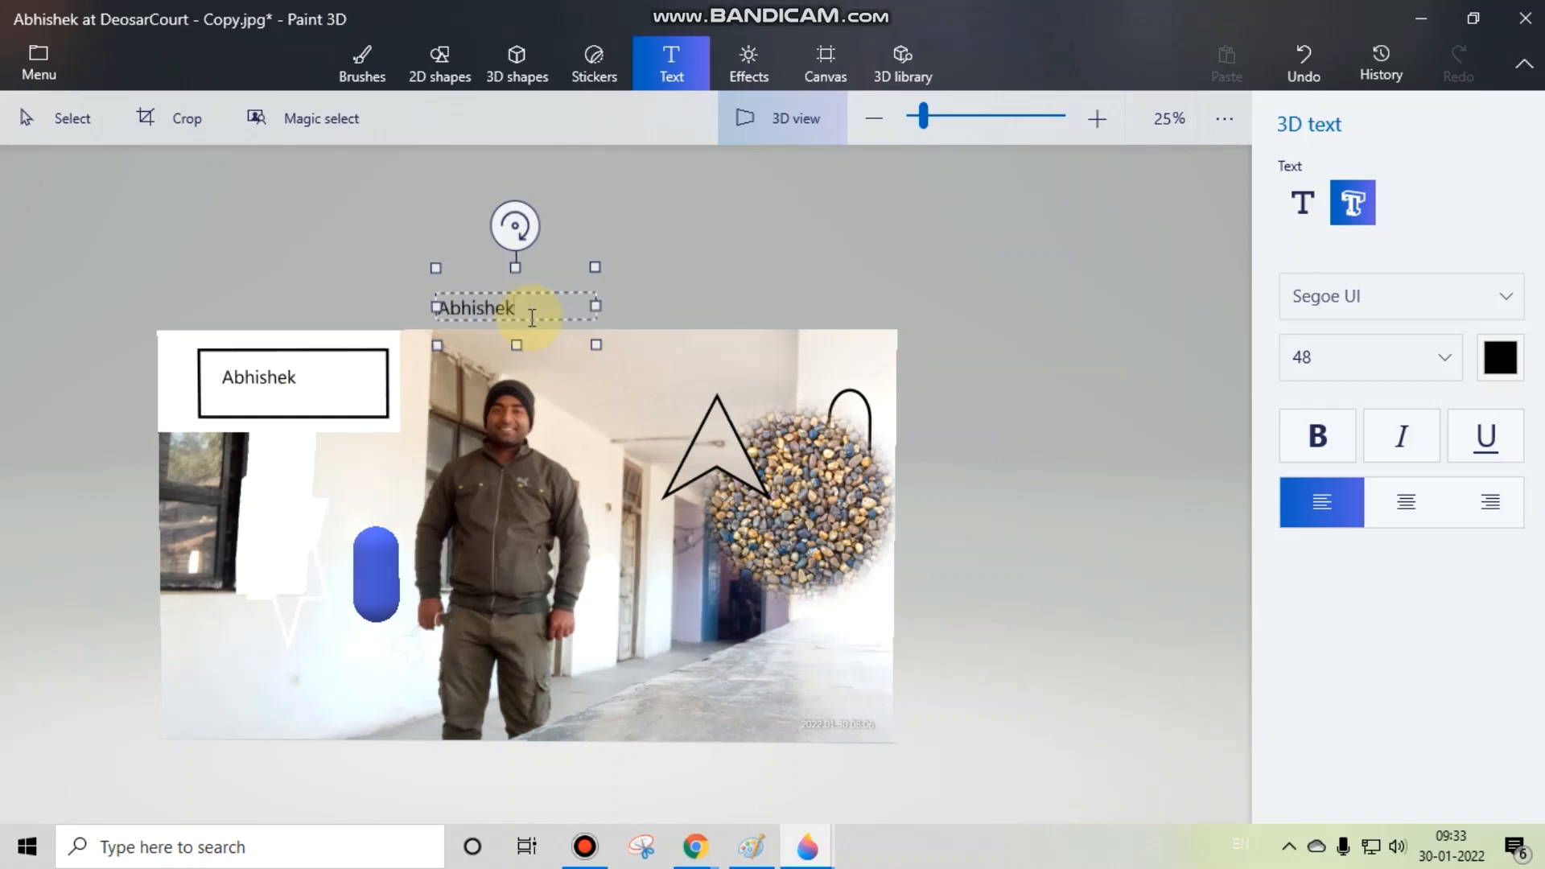
# Step: Make the 3D name text bold, enlarge its text box, set its size to 94, and commit it
pyautogui.doubleClick(526, 300)
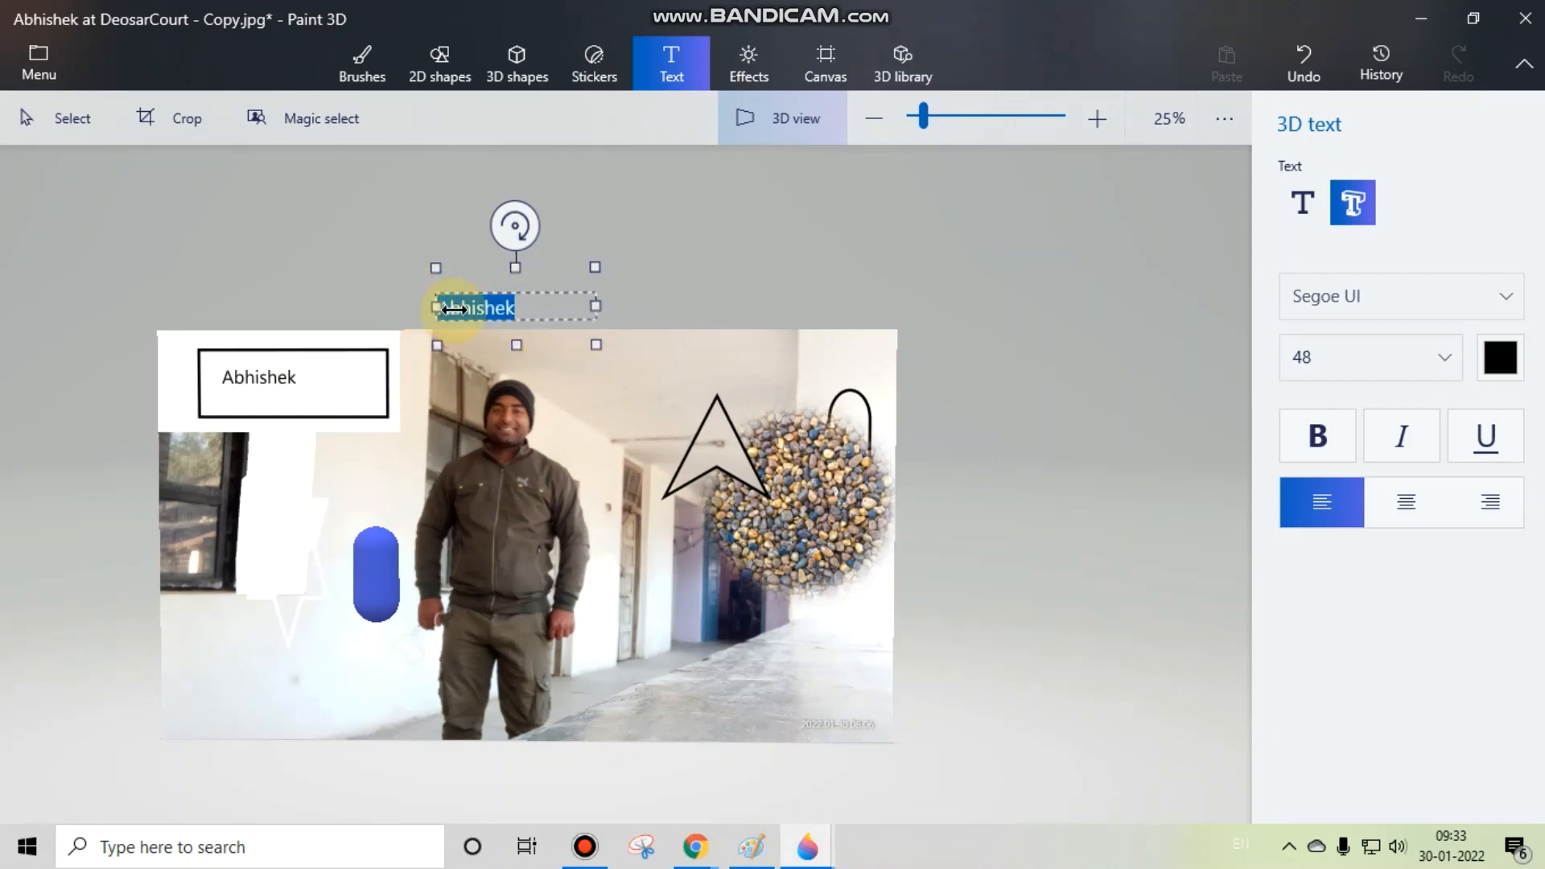
pyautogui.click(1316, 437)
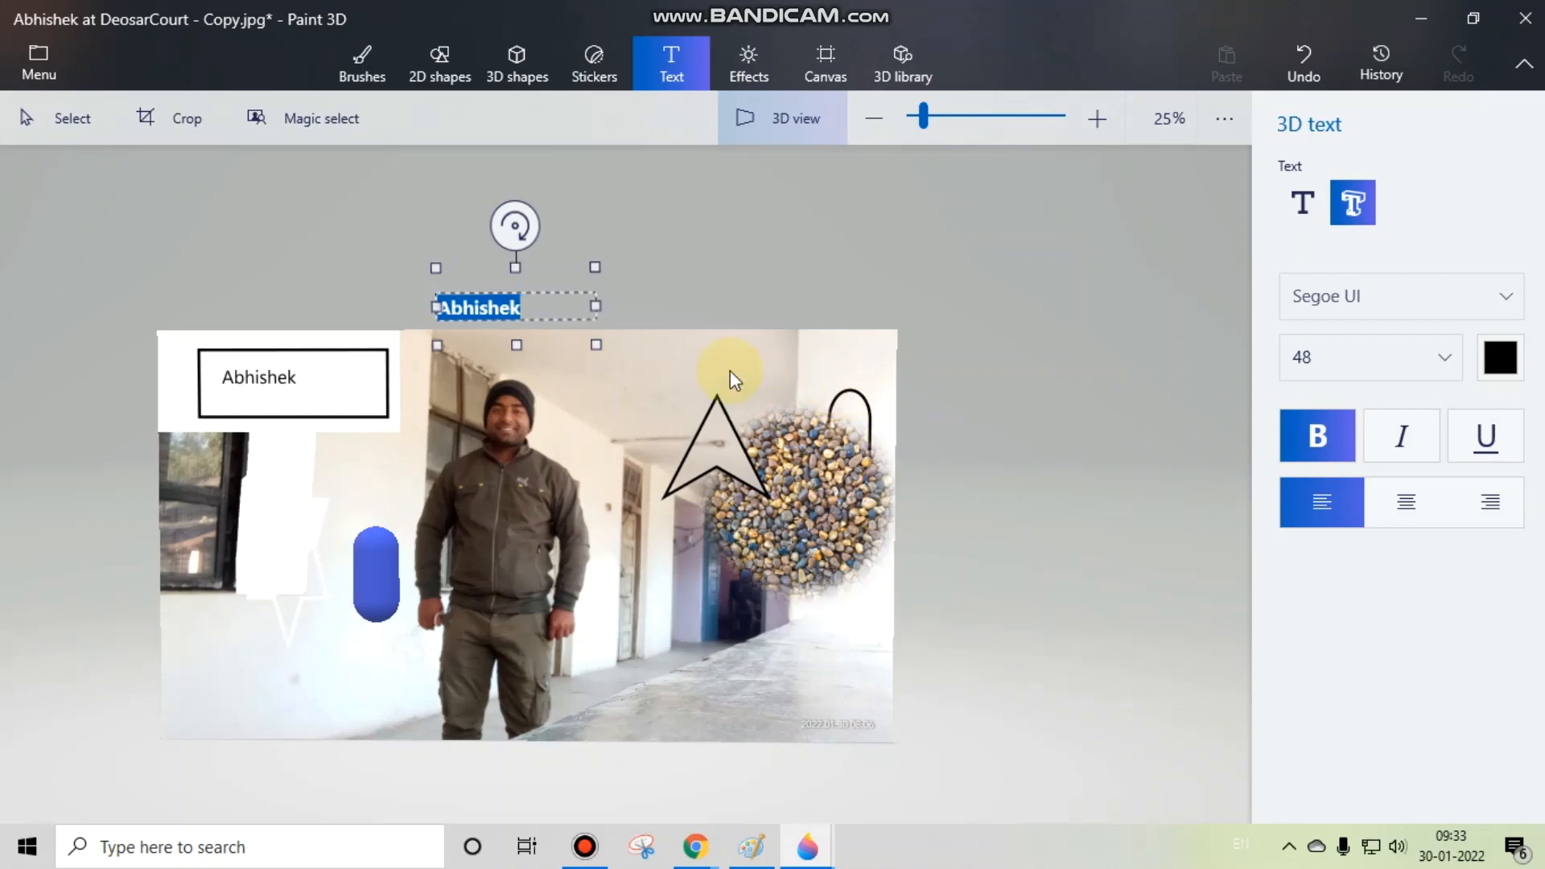
pyautogui.moveTo(596, 345); pyautogui.dragTo(722, 452)
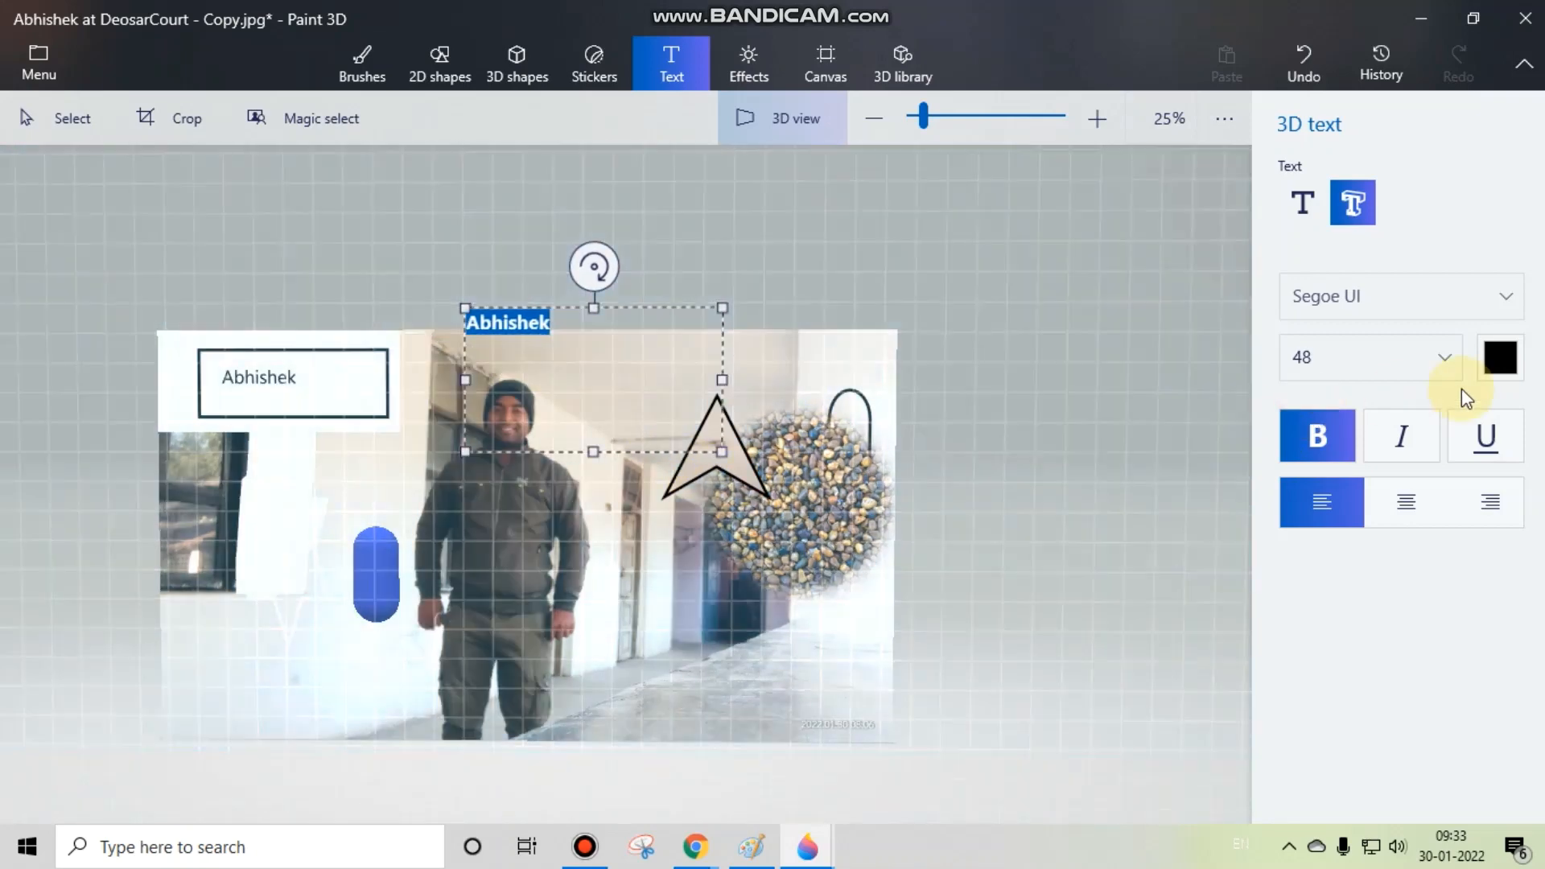
pyautogui.click(1442, 362)
pyautogui.click(1340, 524)
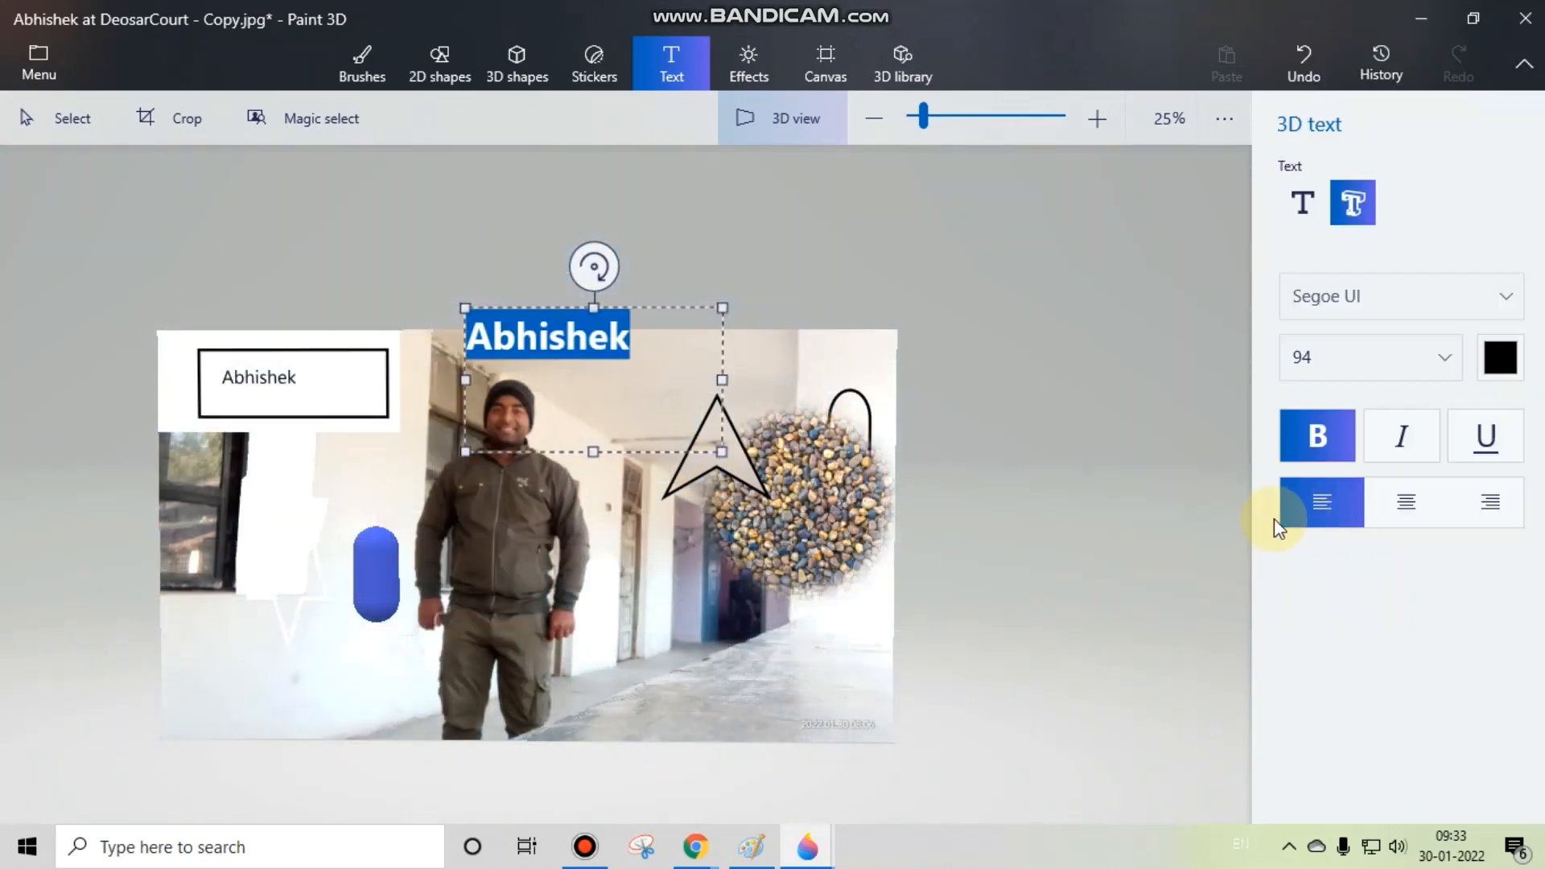
pyautogui.click(920, 417)
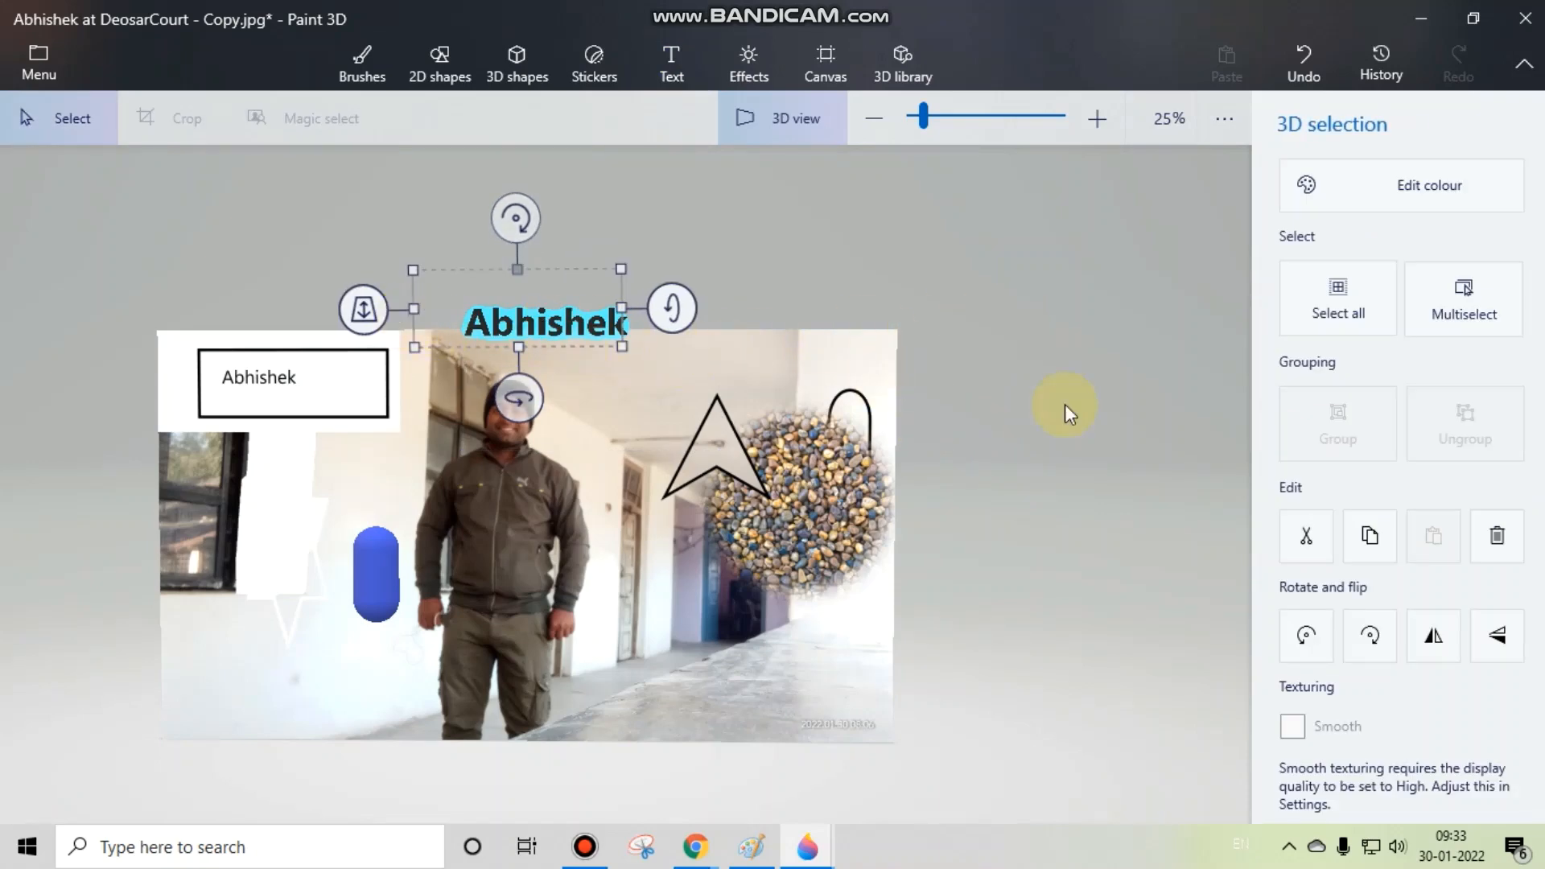
# Step: Adjust the 3D name text's depth along the z-axis, checking it from the side, and deselect it
pyautogui.moveTo(837, 491); pyautogui.dragTo(561, 463)
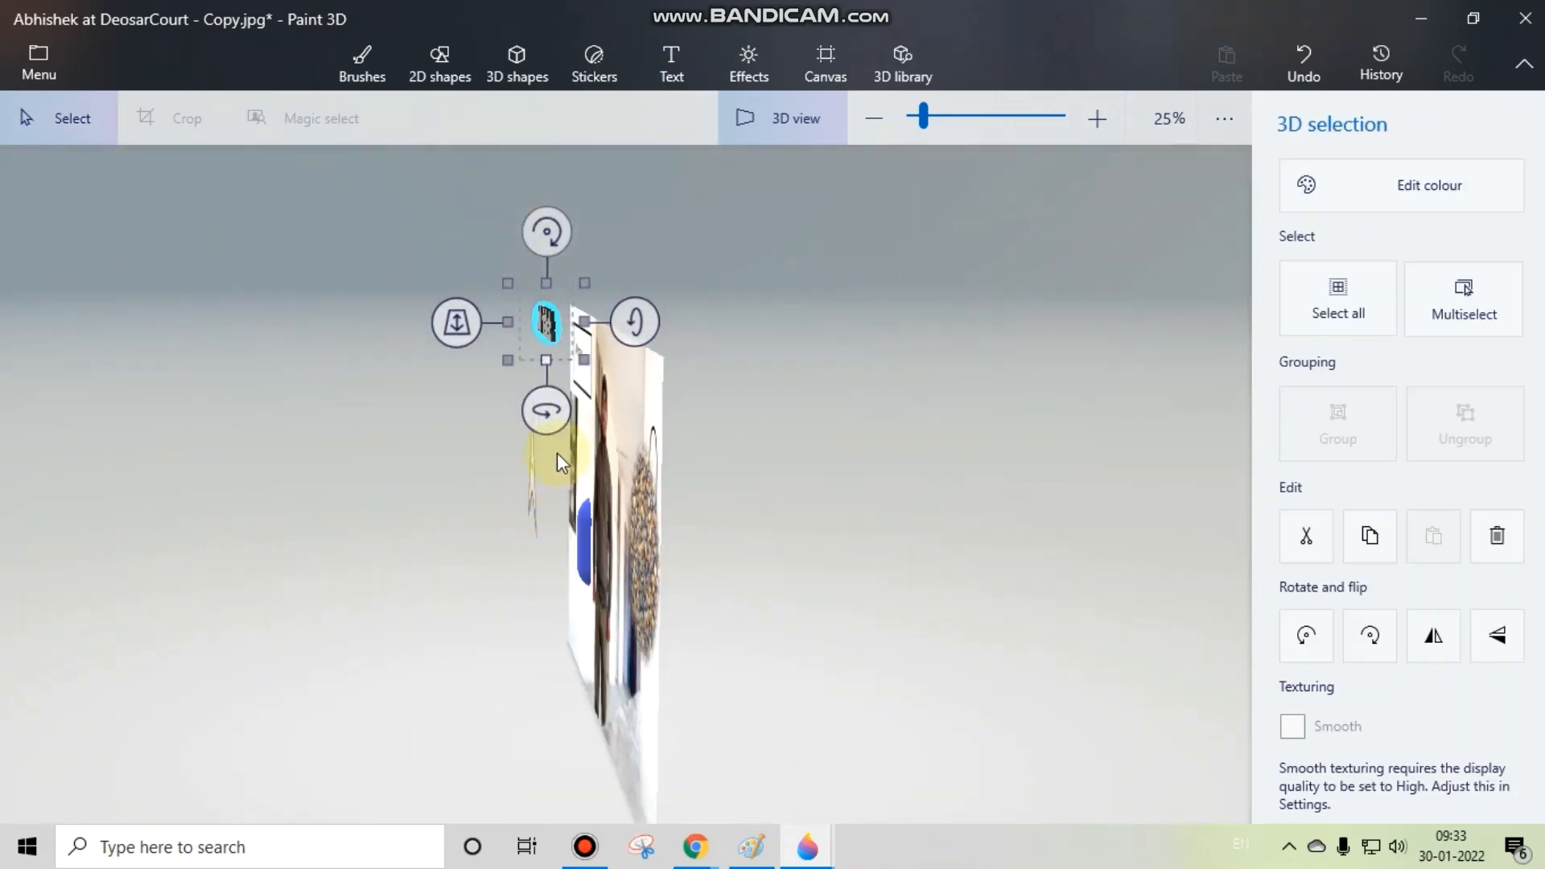
pyautogui.moveTo(460, 330); pyautogui.dragTo(524, 420)
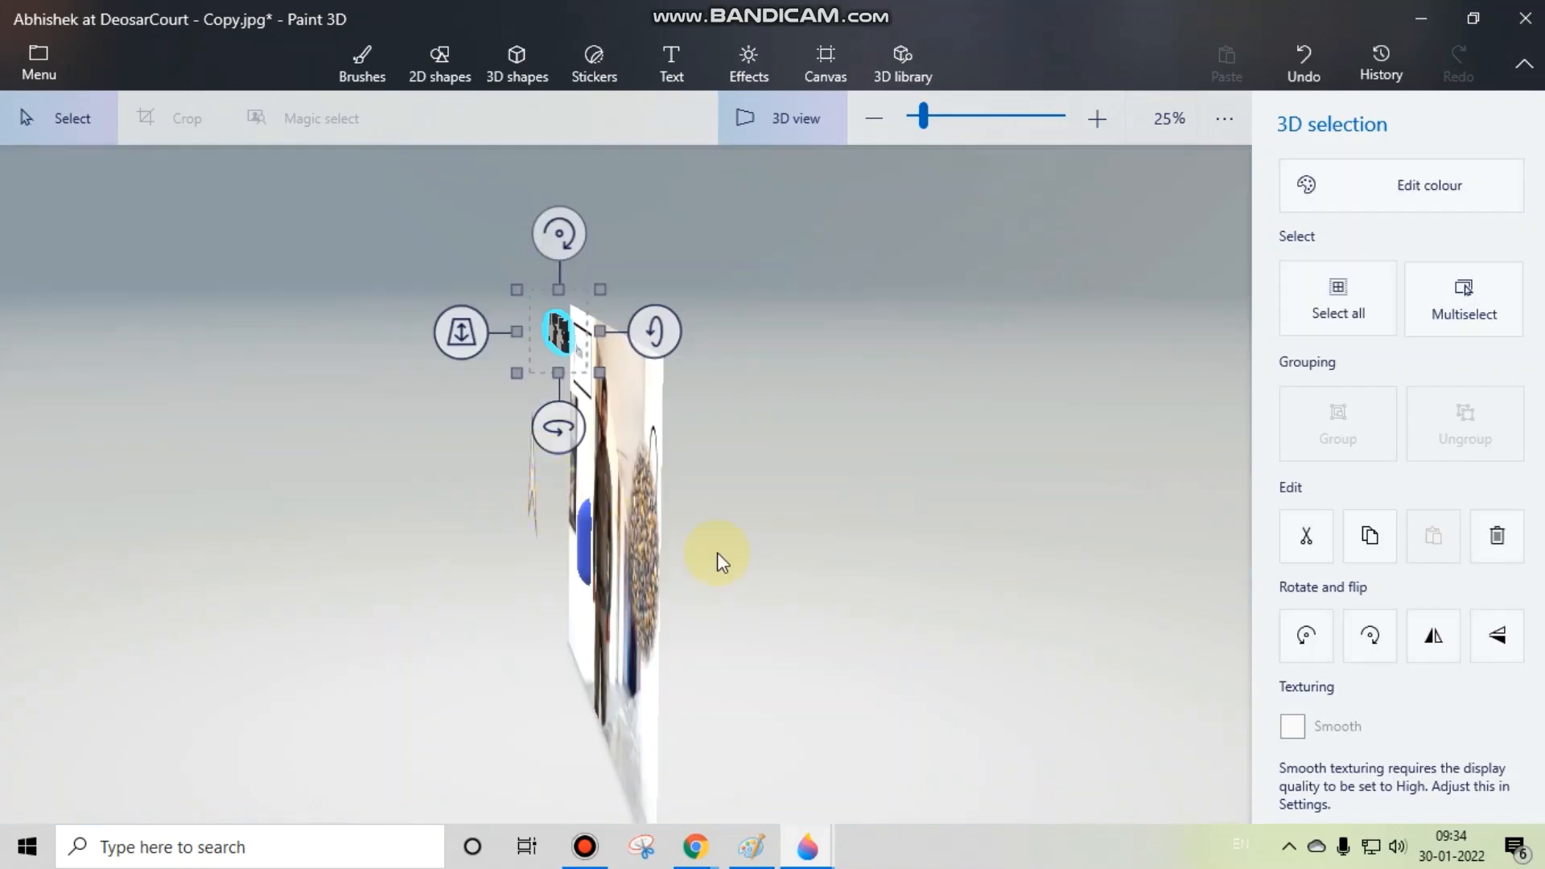
pyautogui.moveTo(678, 546); pyautogui.dragTo(959, 536)
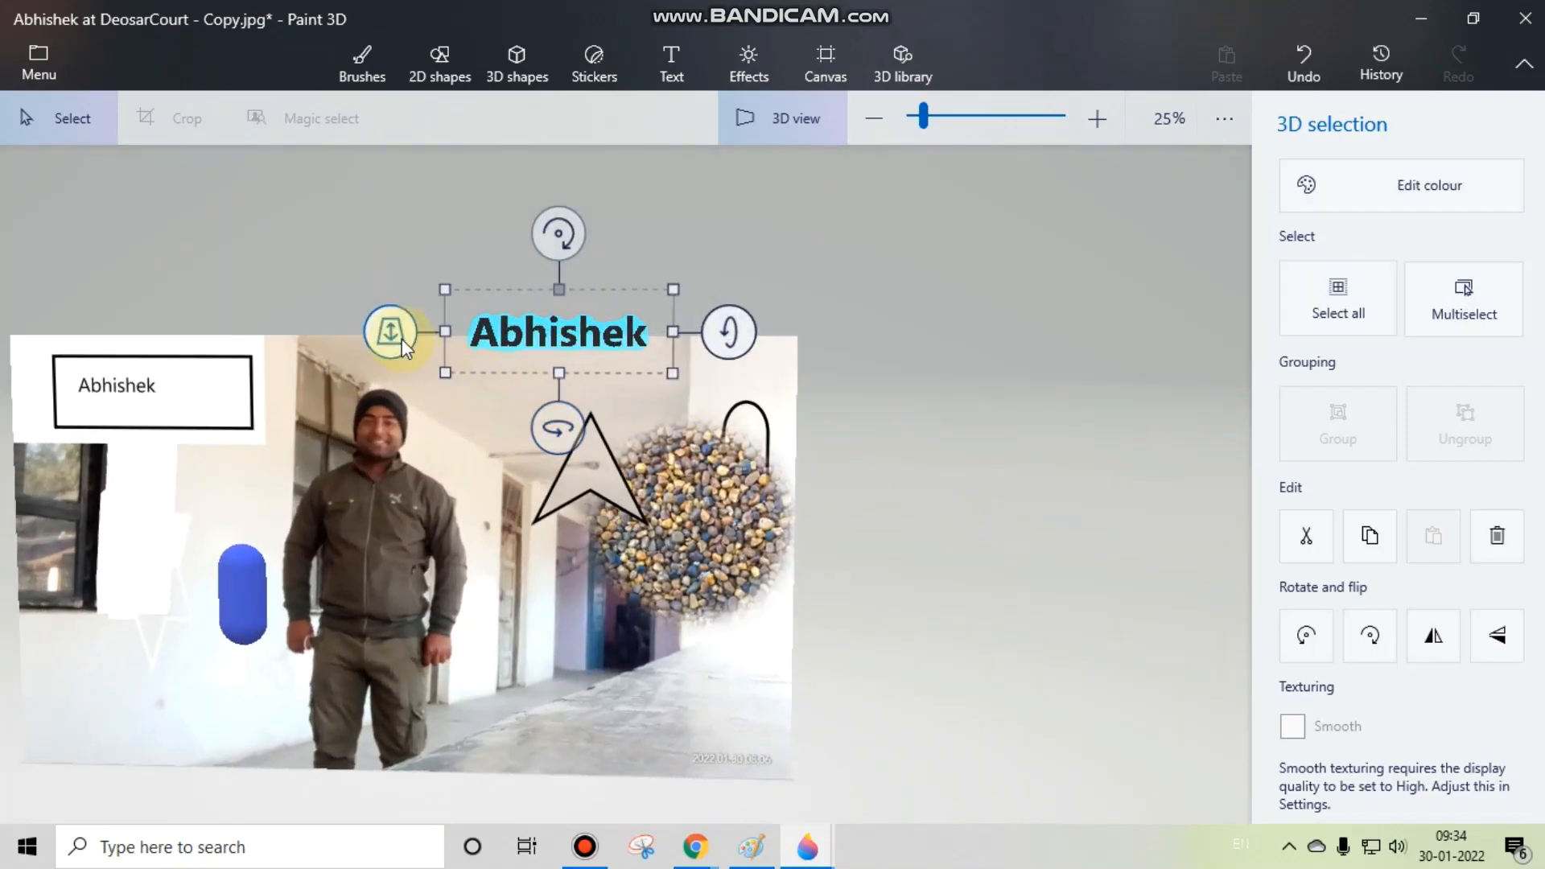
pyautogui.rightClick(396, 340)
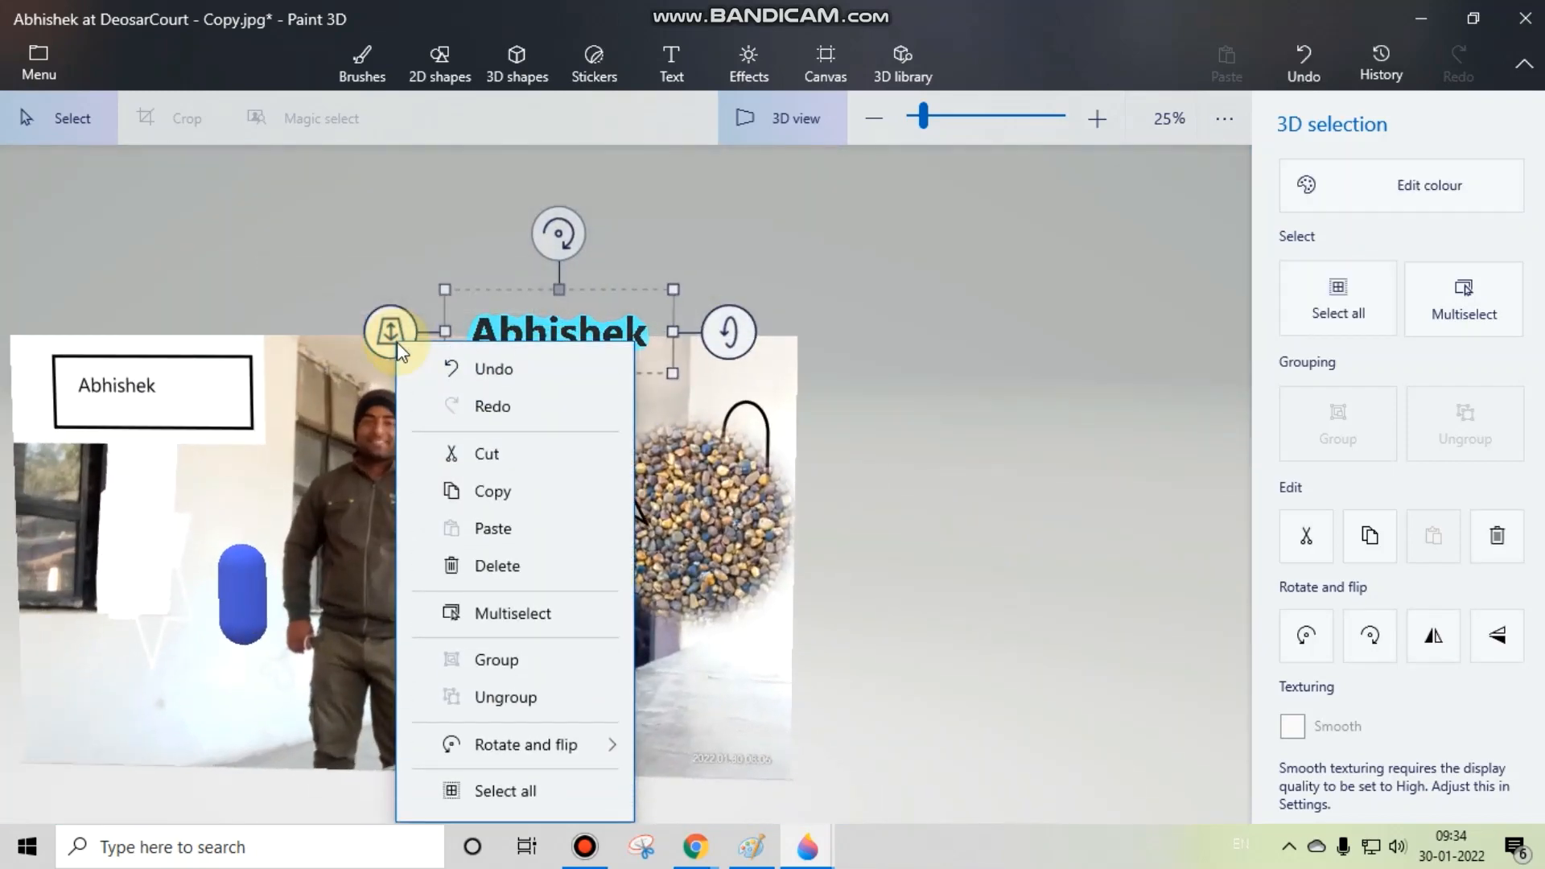
pyautogui.click(397, 339)
pyautogui.moveTo(398, 339); pyautogui.dragTo(434, 320)
pyautogui.moveTo(438, 312); pyautogui.dragTo(444, 314)
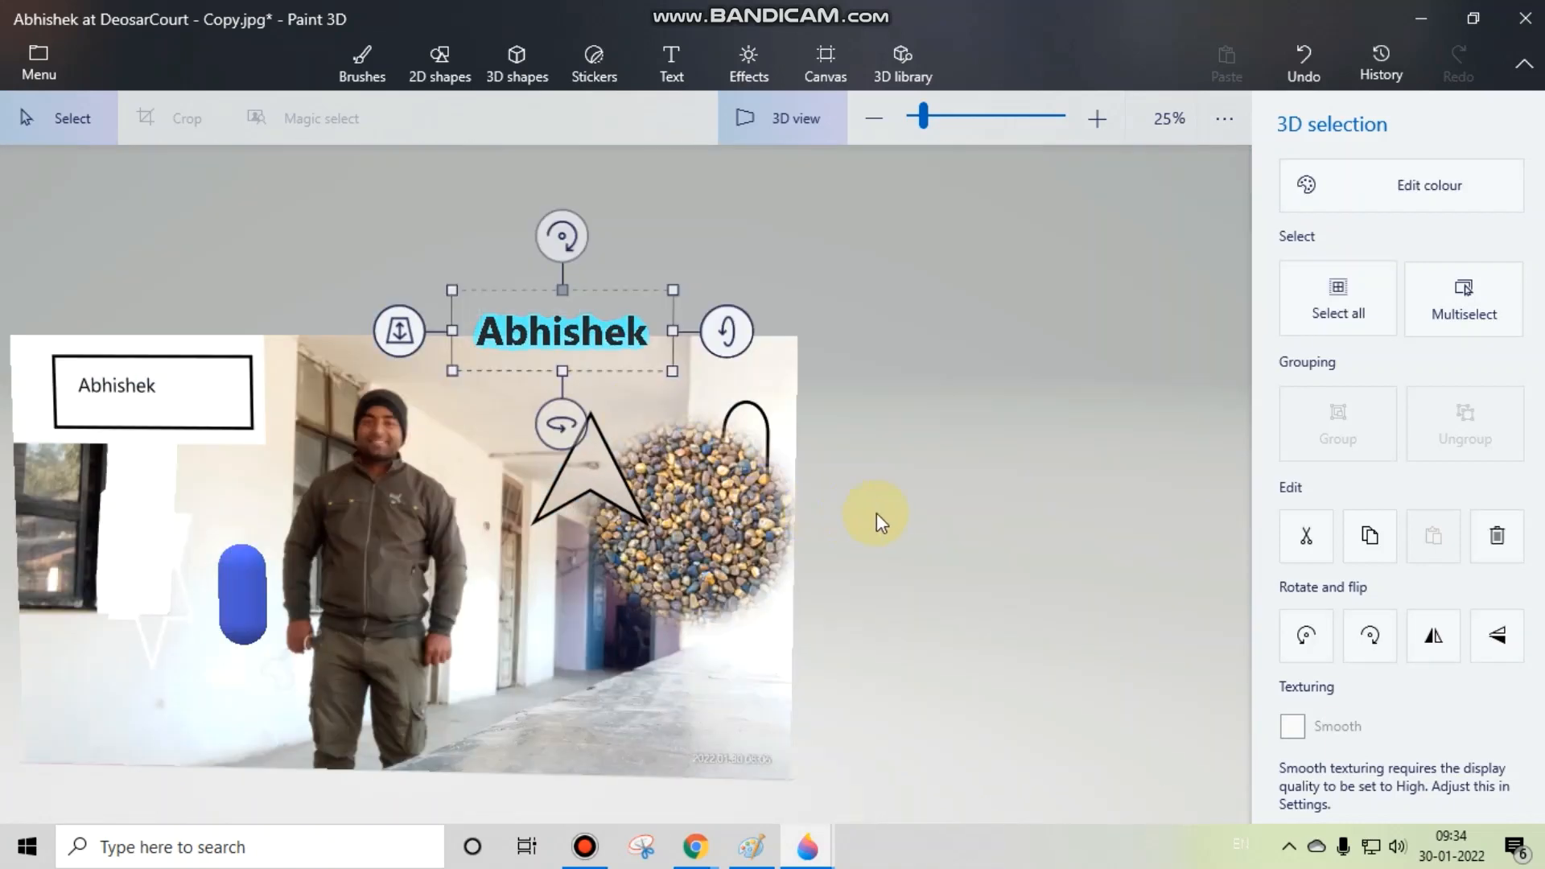
pyautogui.click(877, 513)
pyautogui.moveTo(794, 496); pyautogui.dragTo(843, 500)
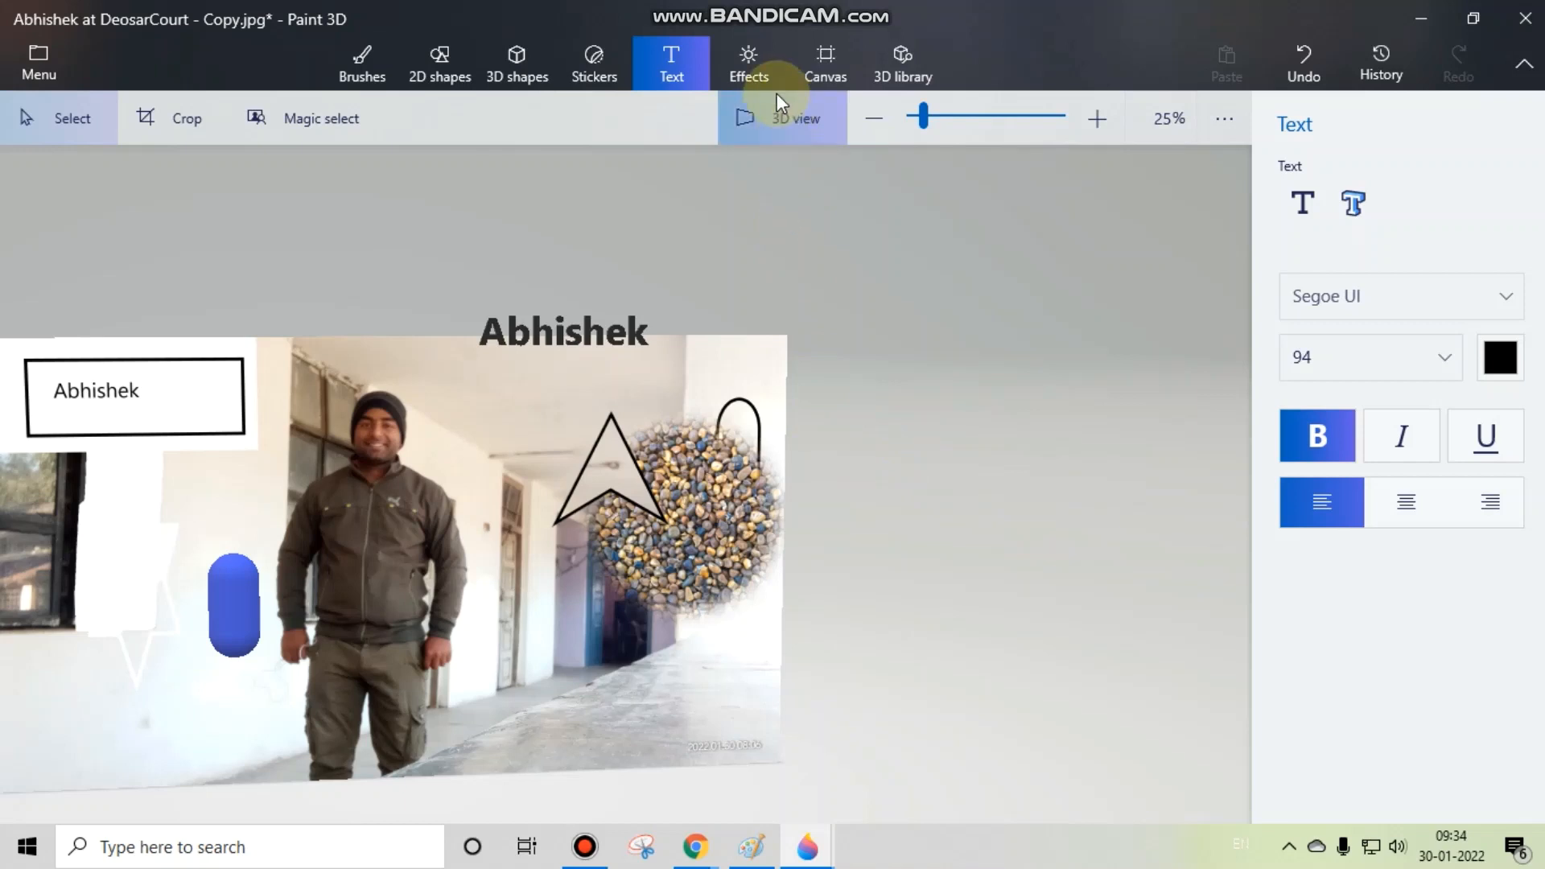
# Step: Bring the whole photo into view and swing the scene light around the light wheel with the Default filter
pyautogui.click(761, 69)
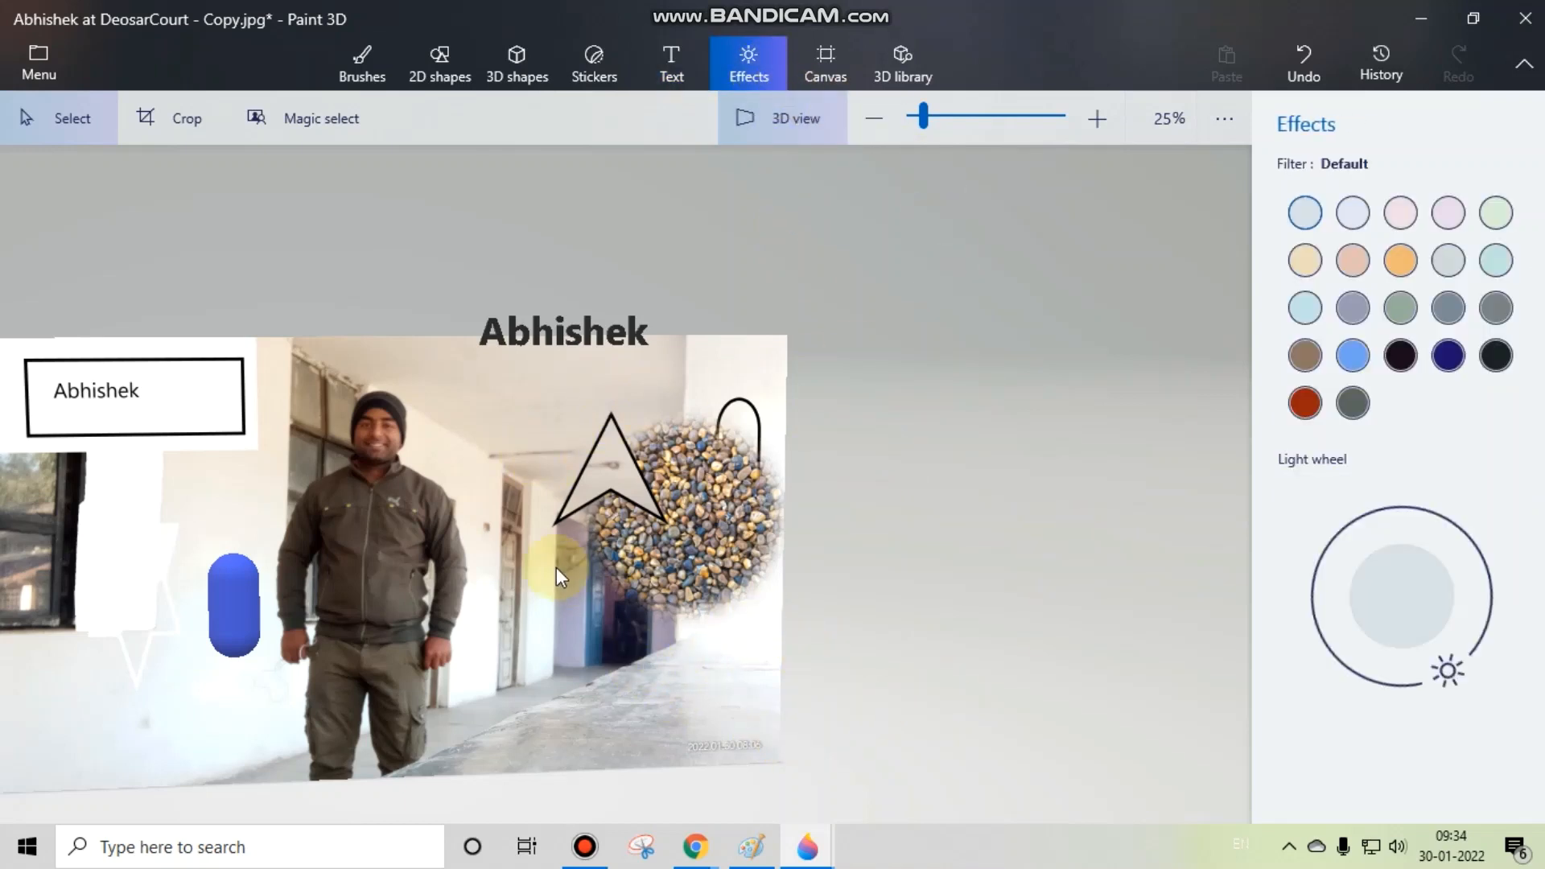
pyautogui.moveTo(557, 568); pyautogui.dragTo(737, 483)
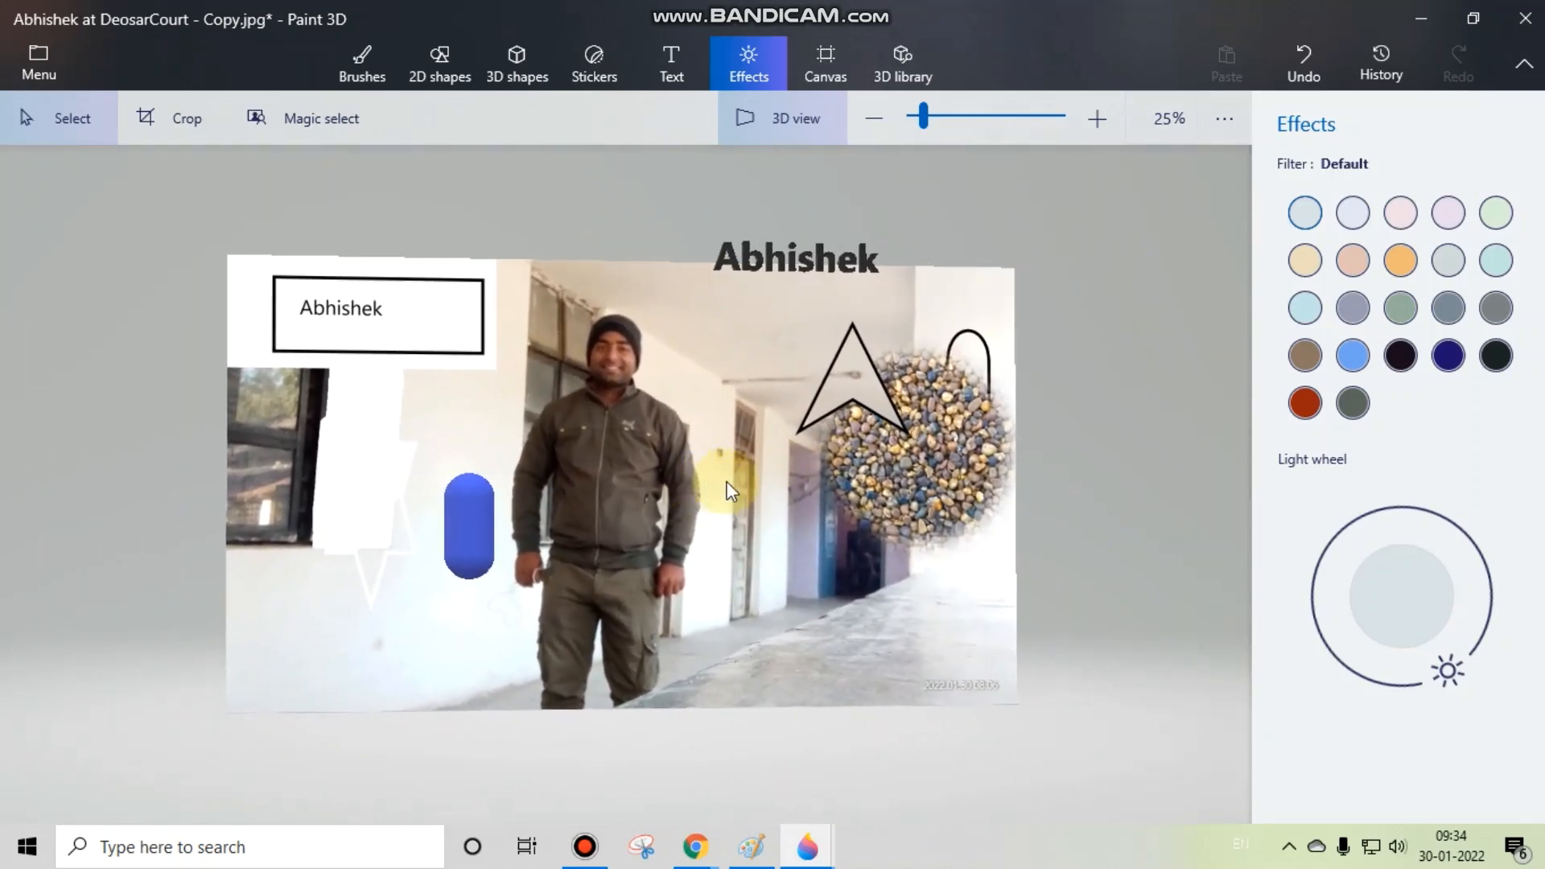
pyautogui.click(1406, 573)
pyautogui.moveTo(1447, 669); pyautogui.dragTo(1312, 585)
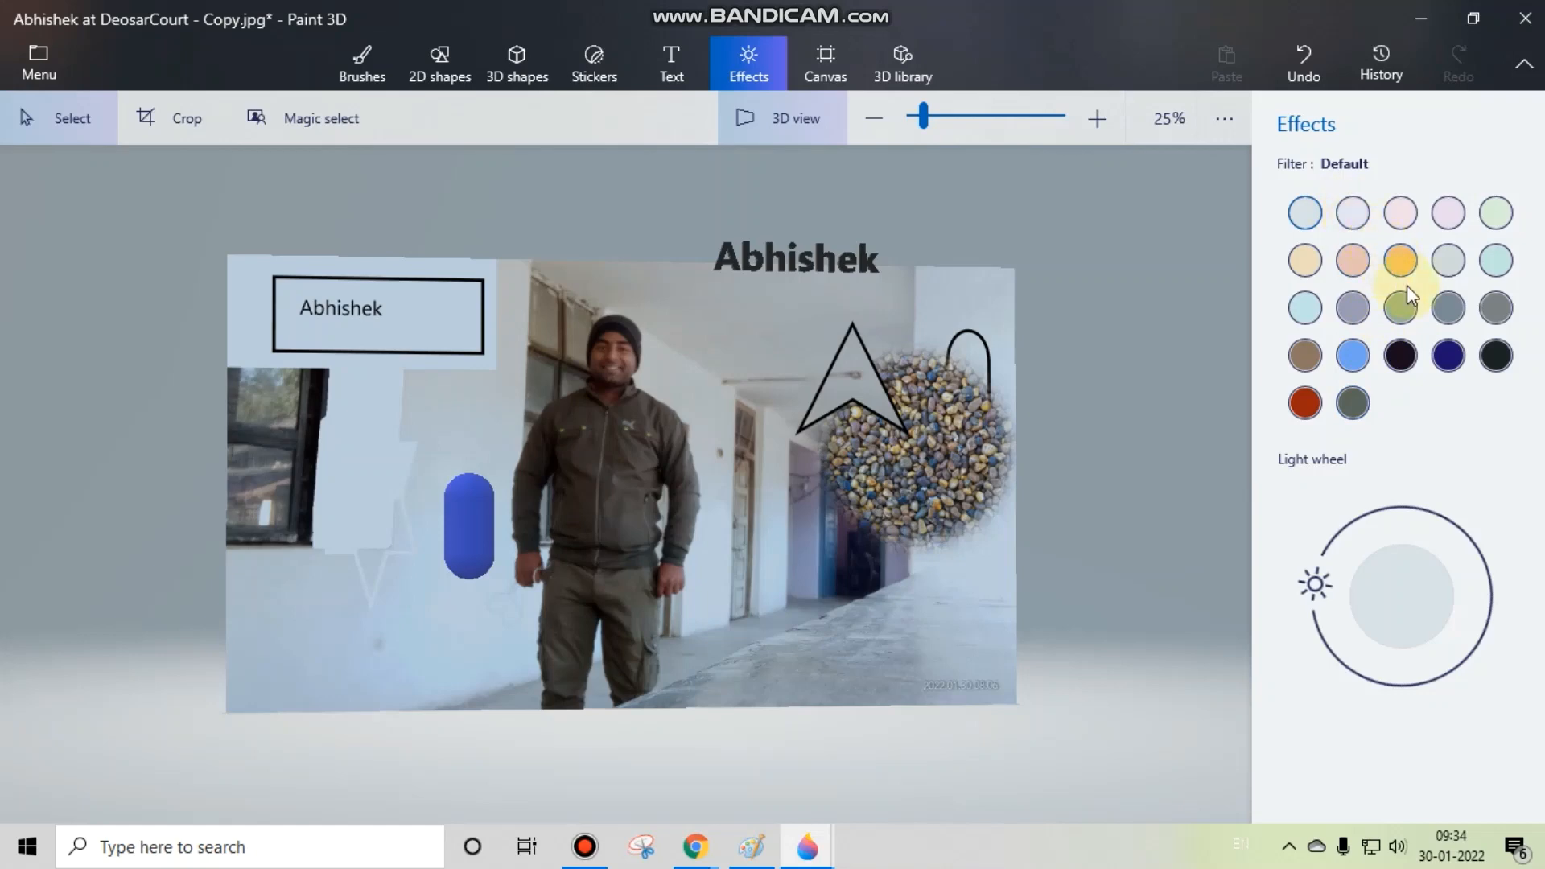
# Step: Try the Night (Minecraft) filter and vary its light direction
pyautogui.click(1401, 355)
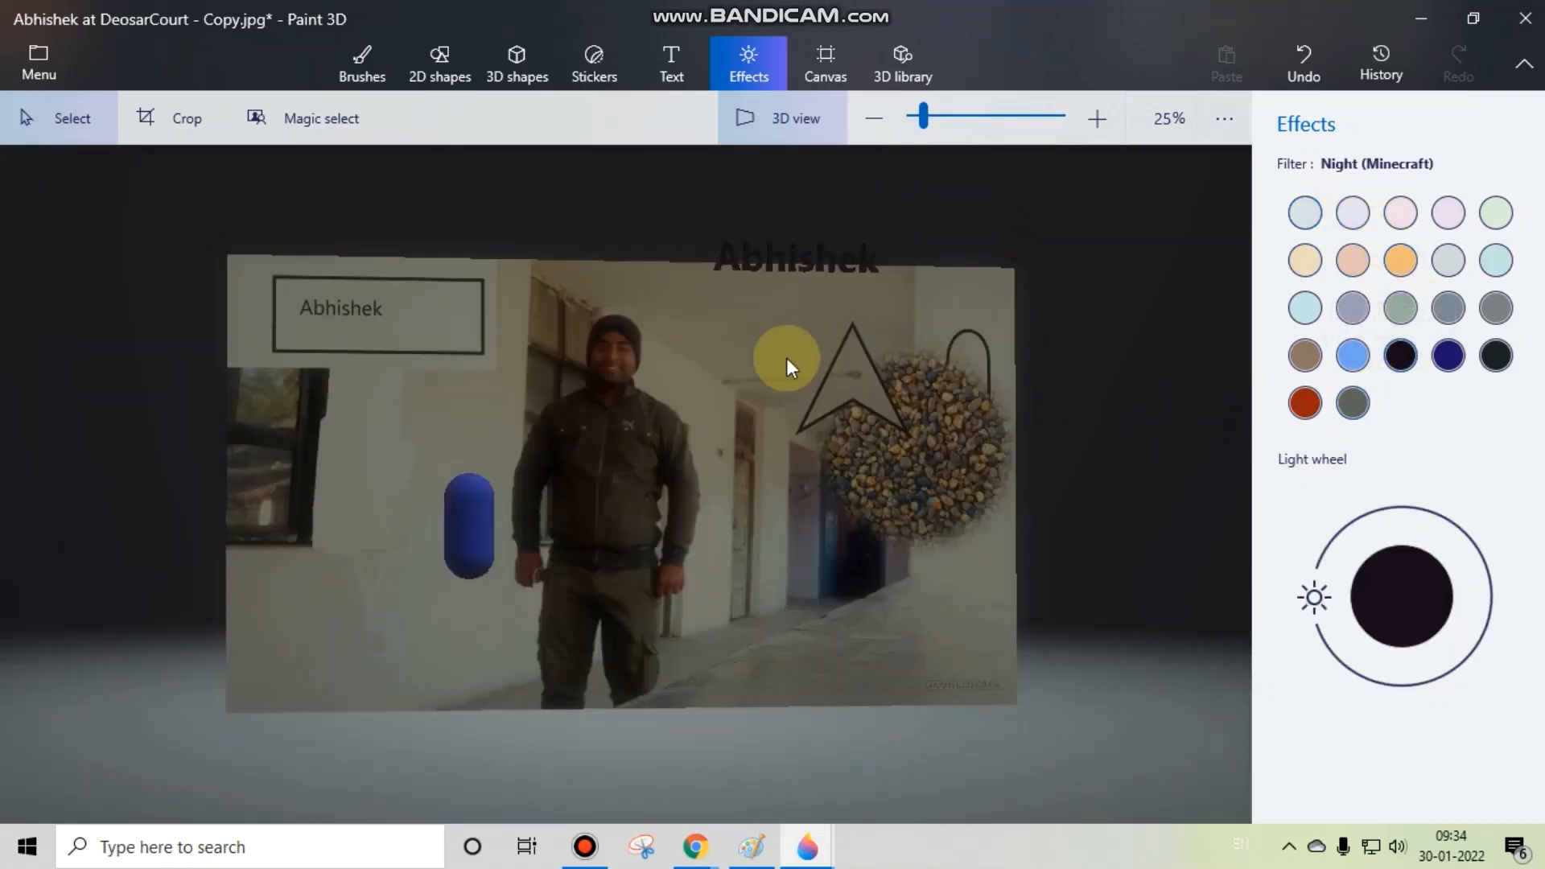
pyautogui.moveTo(1314, 597)
pyautogui.mouseDown()
pyautogui.moveTo(1338, 546)
pyautogui.moveTo(1462, 512)
pyautogui.moveTo(1500, 534)
pyautogui.moveTo(1505, 609)
pyautogui.moveTo(1484, 655)
pyautogui.moveTo(1406, 684)
pyautogui.moveTo(1352, 660)
pyautogui.moveTo(1324, 619)
pyautogui.moveTo(1334, 609)
pyautogui.mouseUp()
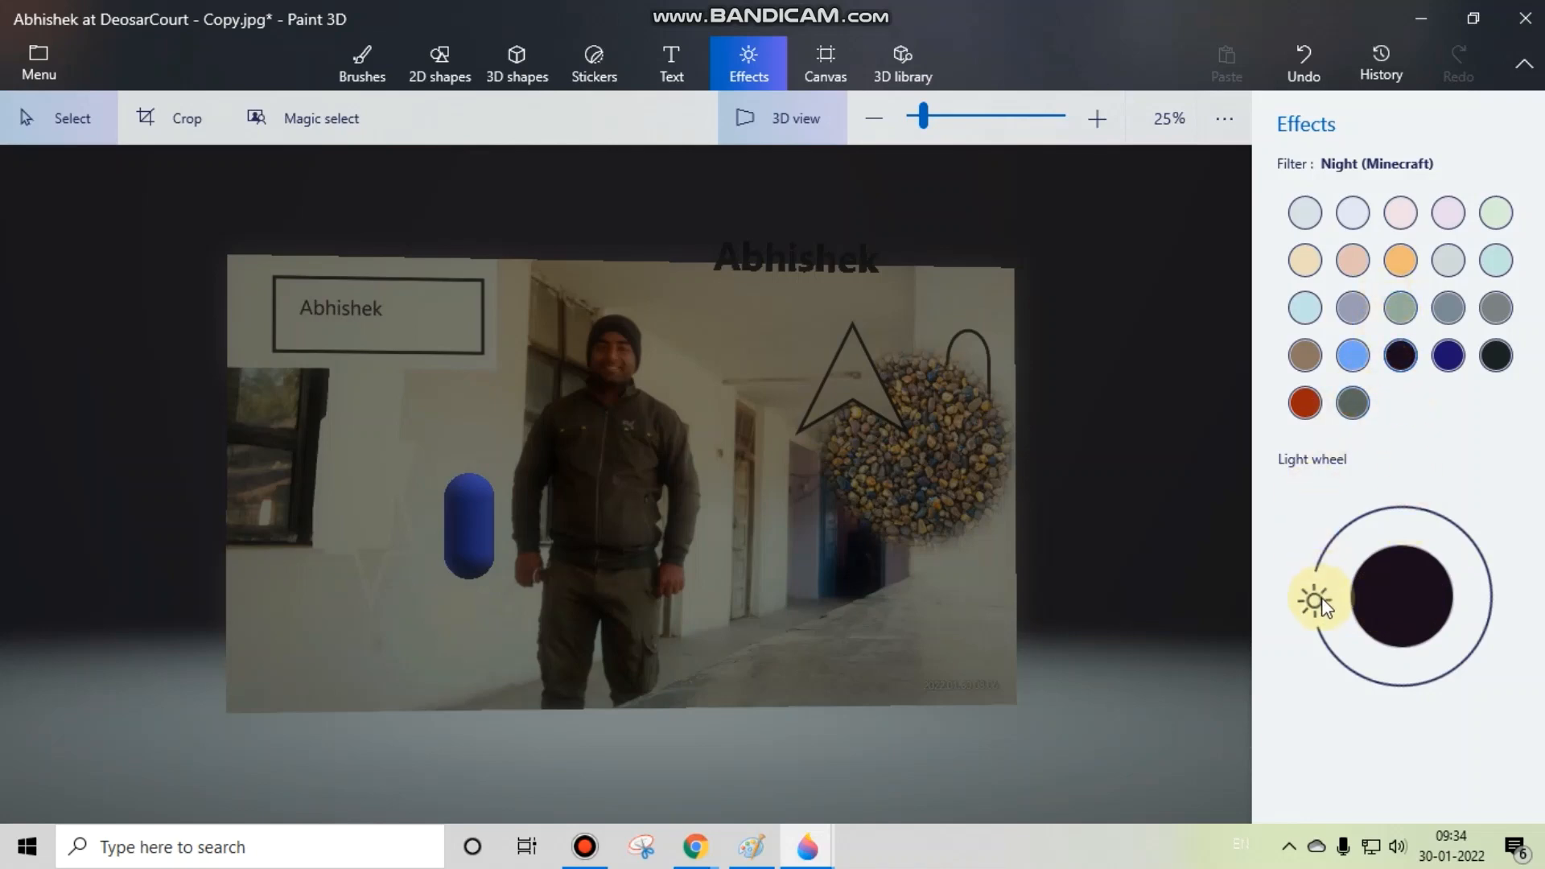
pyautogui.moveTo(1324, 605); pyautogui.dragTo(1484, 597)
# Step: Apply the Nether (Minecraft) filter and shift the light position around the light wheel
pyautogui.click(1304, 404)
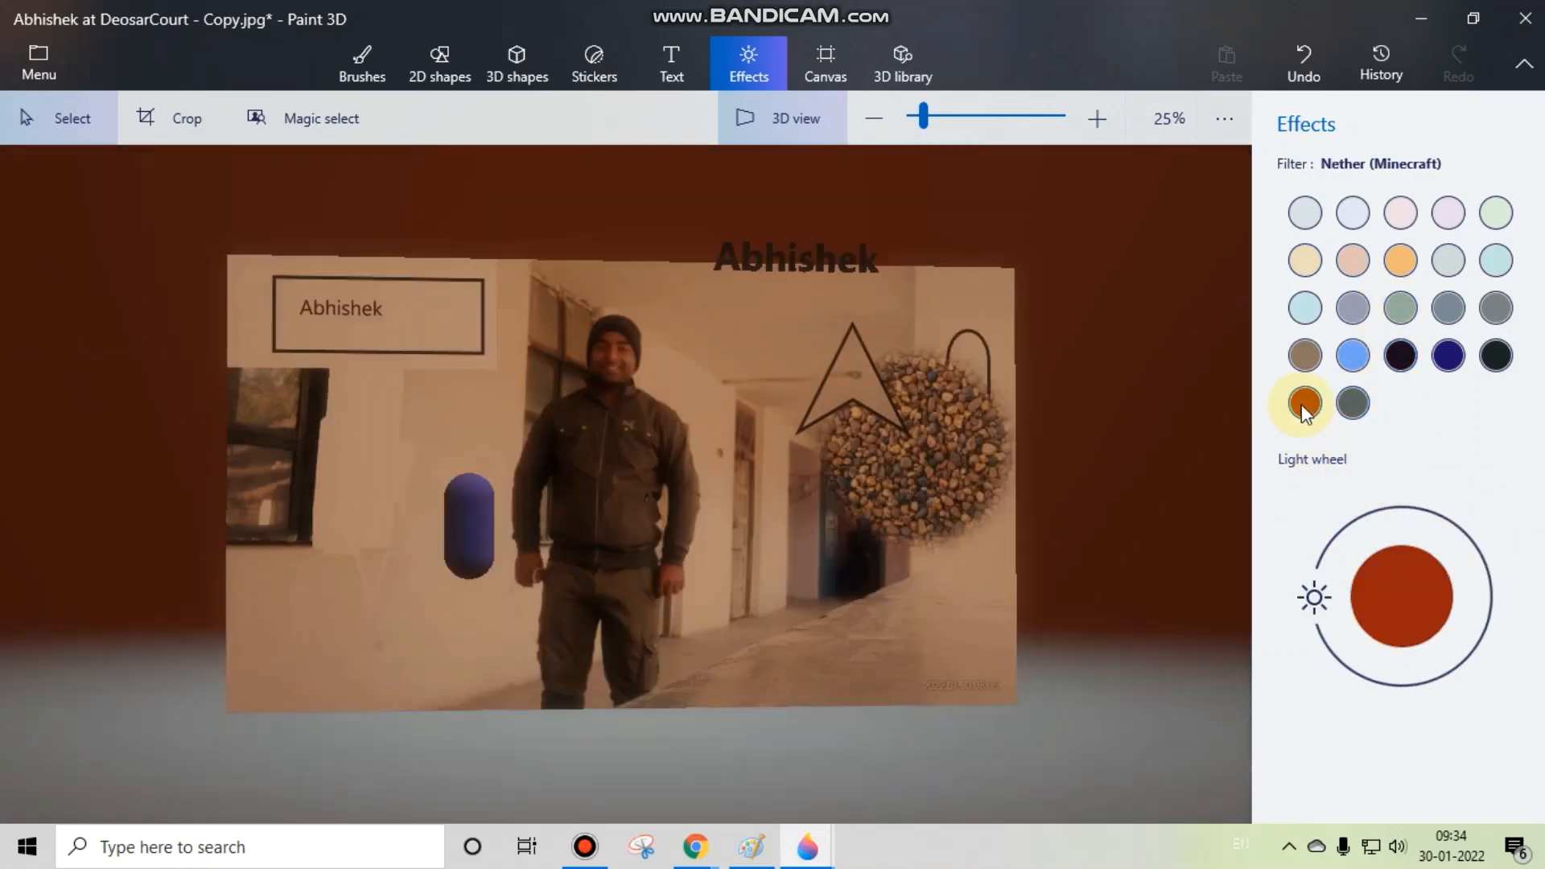
pyautogui.click(1320, 596)
pyautogui.moveTo(1320, 596)
pyautogui.mouseDown()
pyautogui.moveTo(1493, 558)
pyautogui.moveTo(1489, 612)
pyautogui.moveTo(1452, 665)
pyautogui.moveTo(1353, 663)
pyautogui.moveTo(1315, 590)
pyautogui.mouseUp()
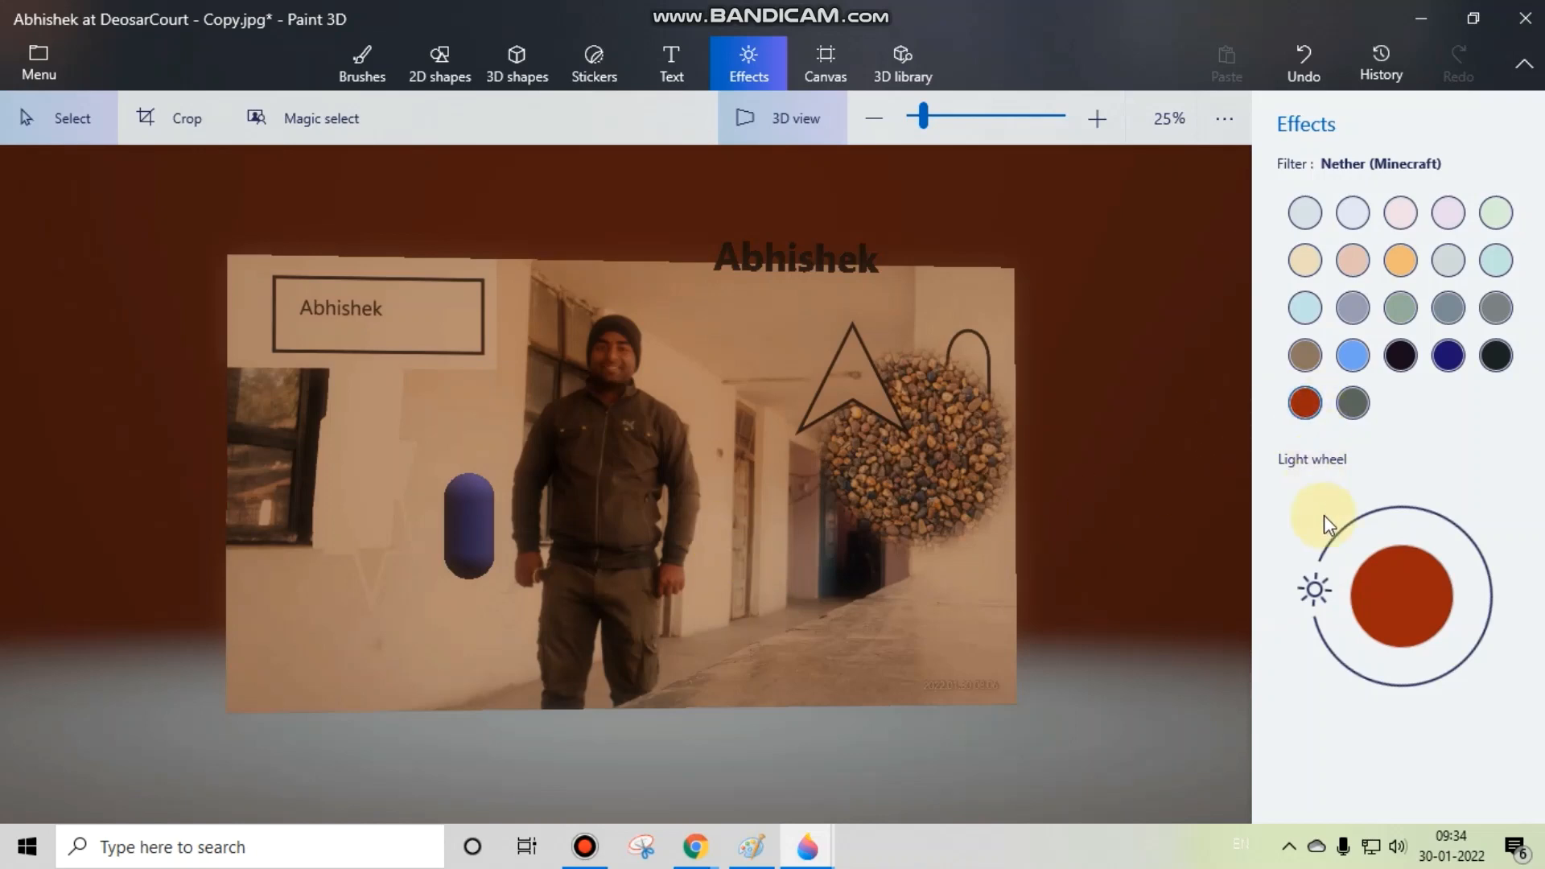
pyautogui.moveTo(1321, 586); pyautogui.dragTo(1424, 512)
# Step: Reduce the canvas height so that the canvas and its image measure 2560 × 1312 px
pyautogui.click(813, 76)
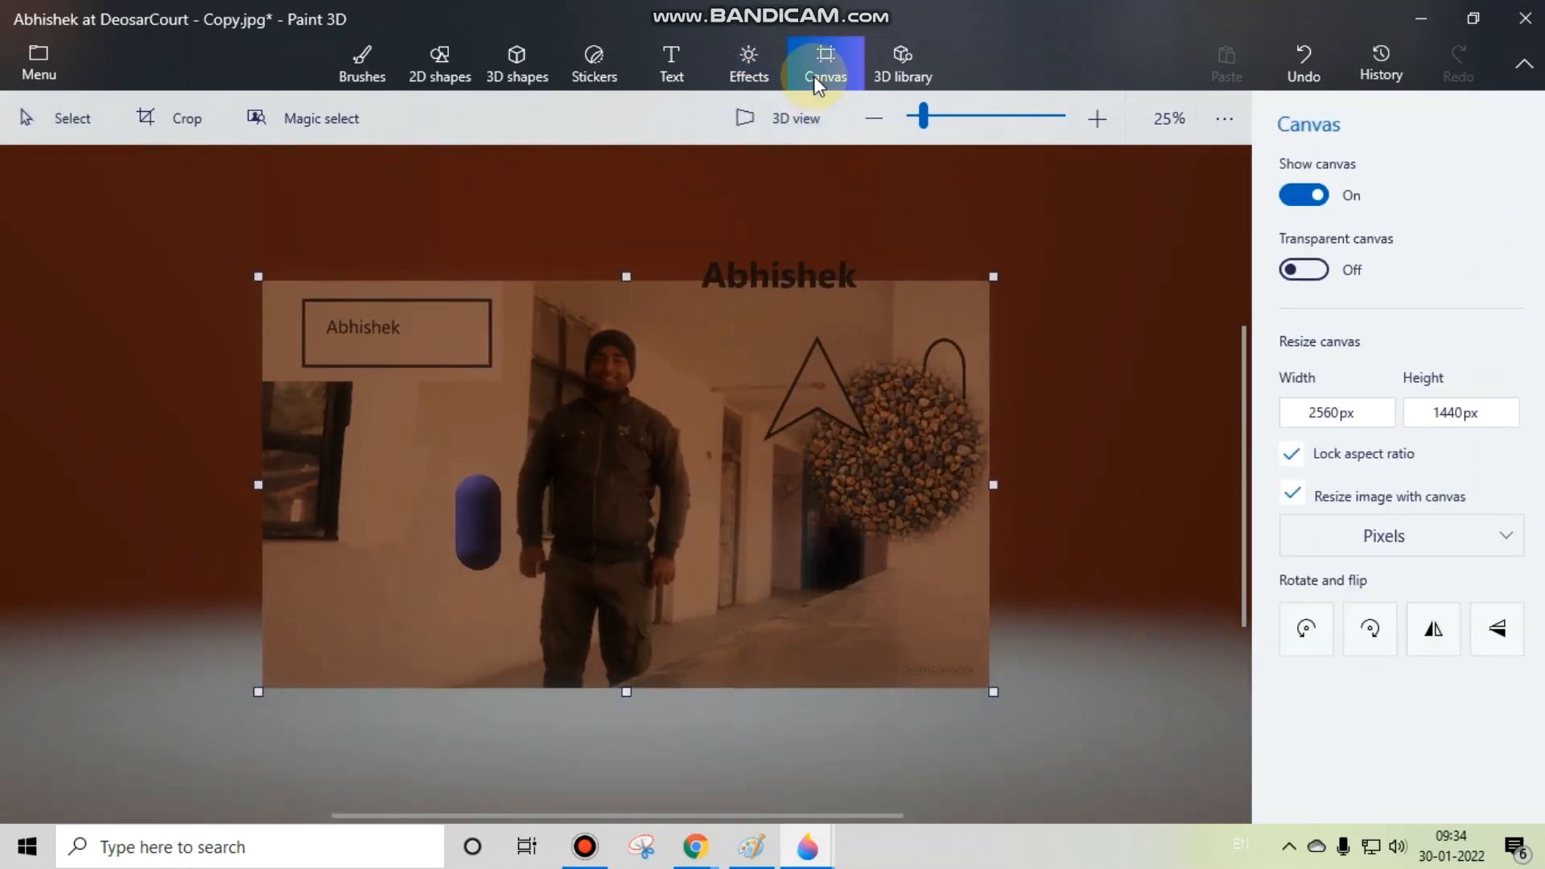
pyautogui.moveTo(626, 276); pyautogui.dragTo(644, 222)
pyautogui.moveTo(666, 298); pyautogui.dragTo(563, 309)
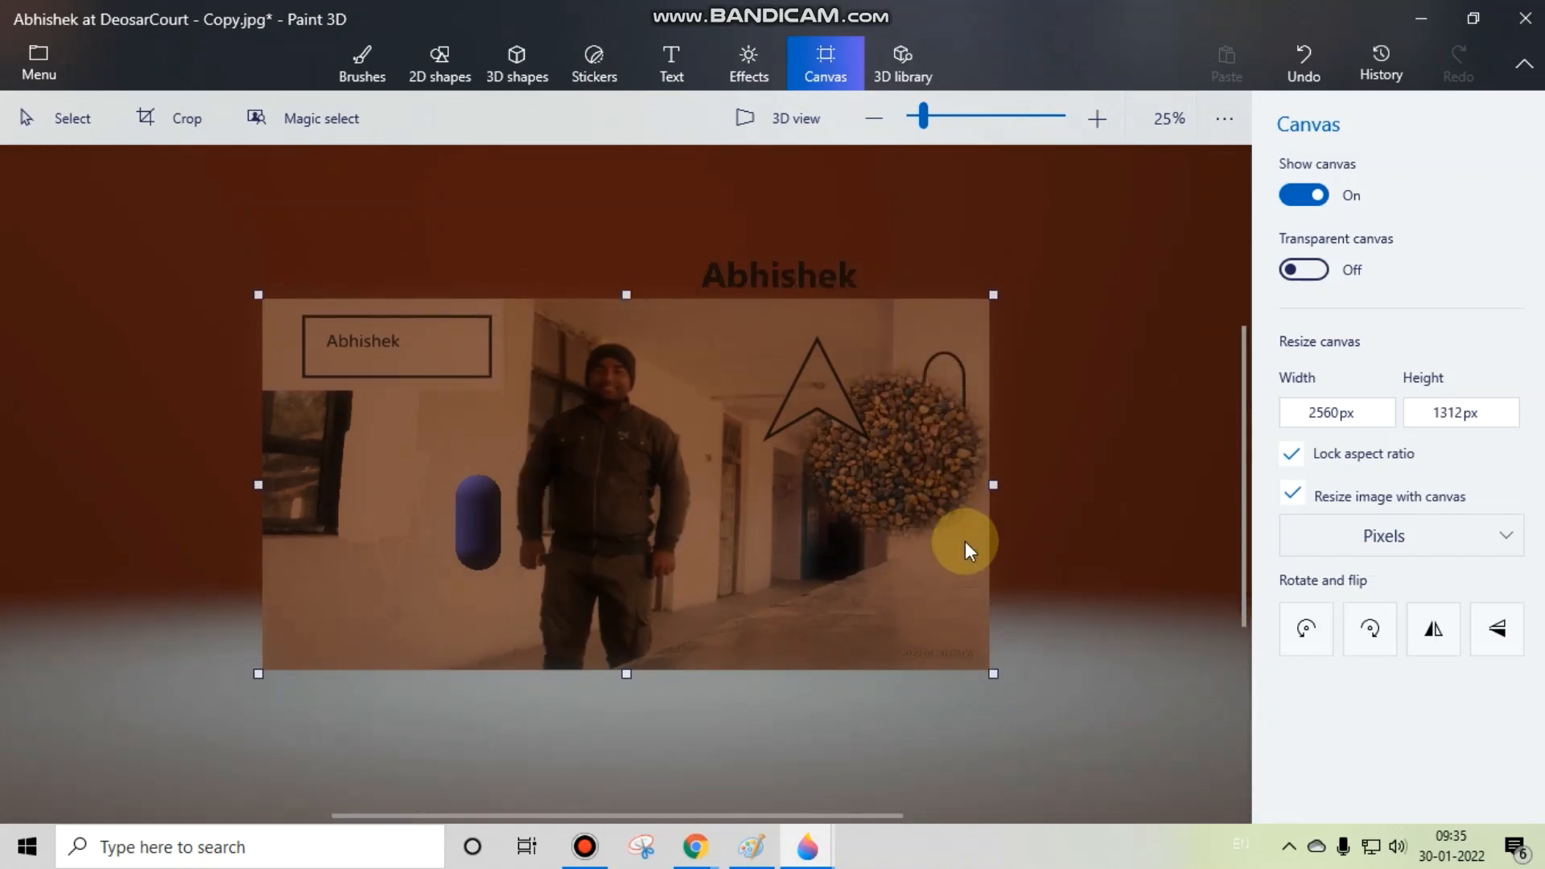
# Step: Browse the model collections in the 3D library and return to the photo
pyautogui.click(905, 74)
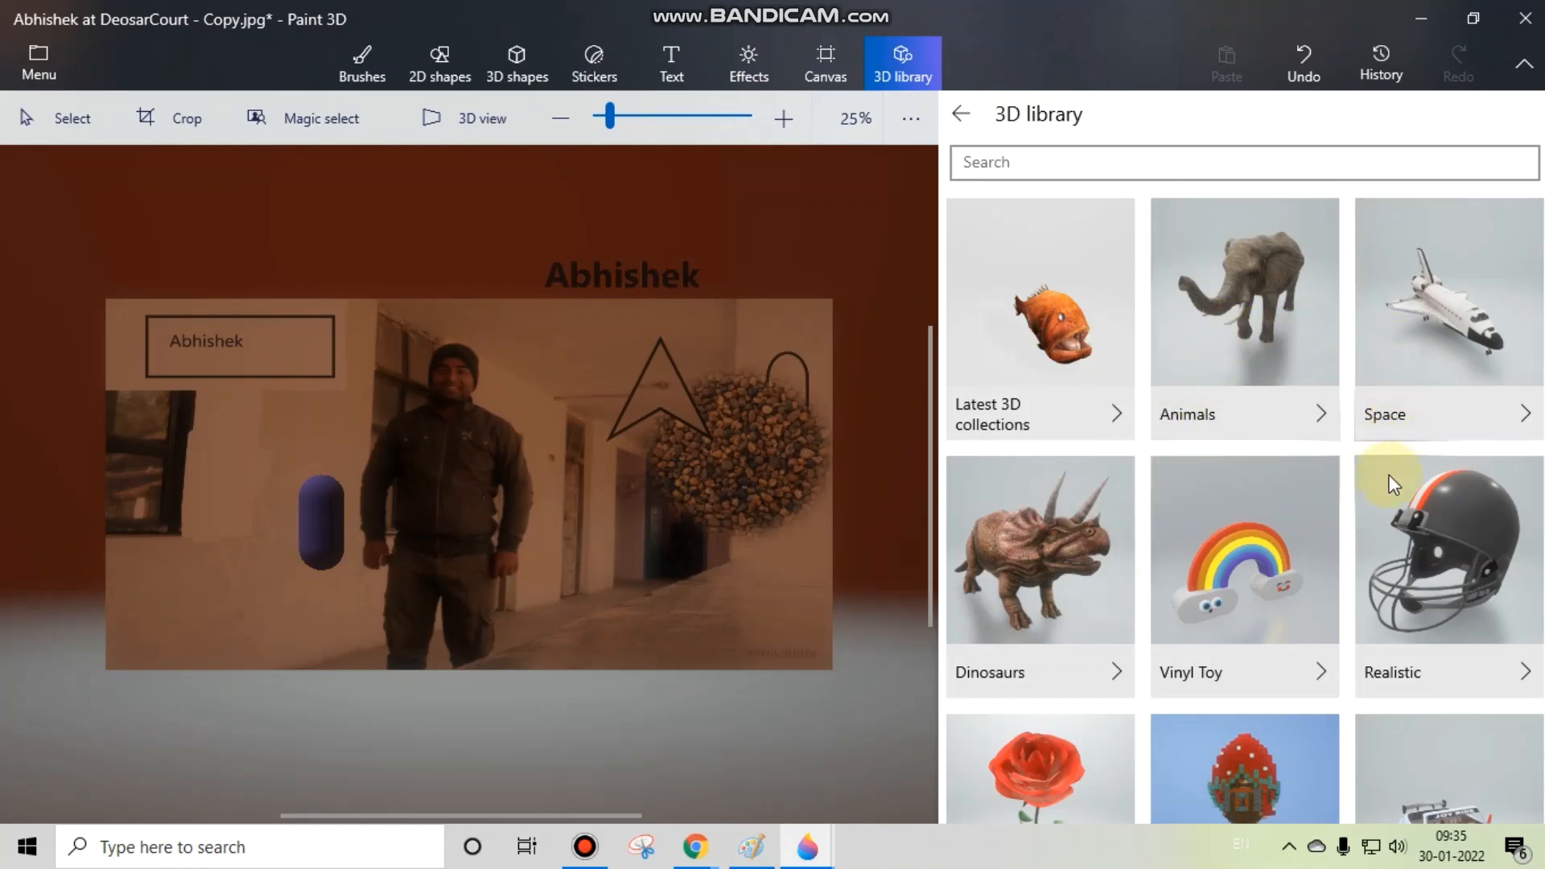
pyautogui.scroll(-2, 1229, 567)
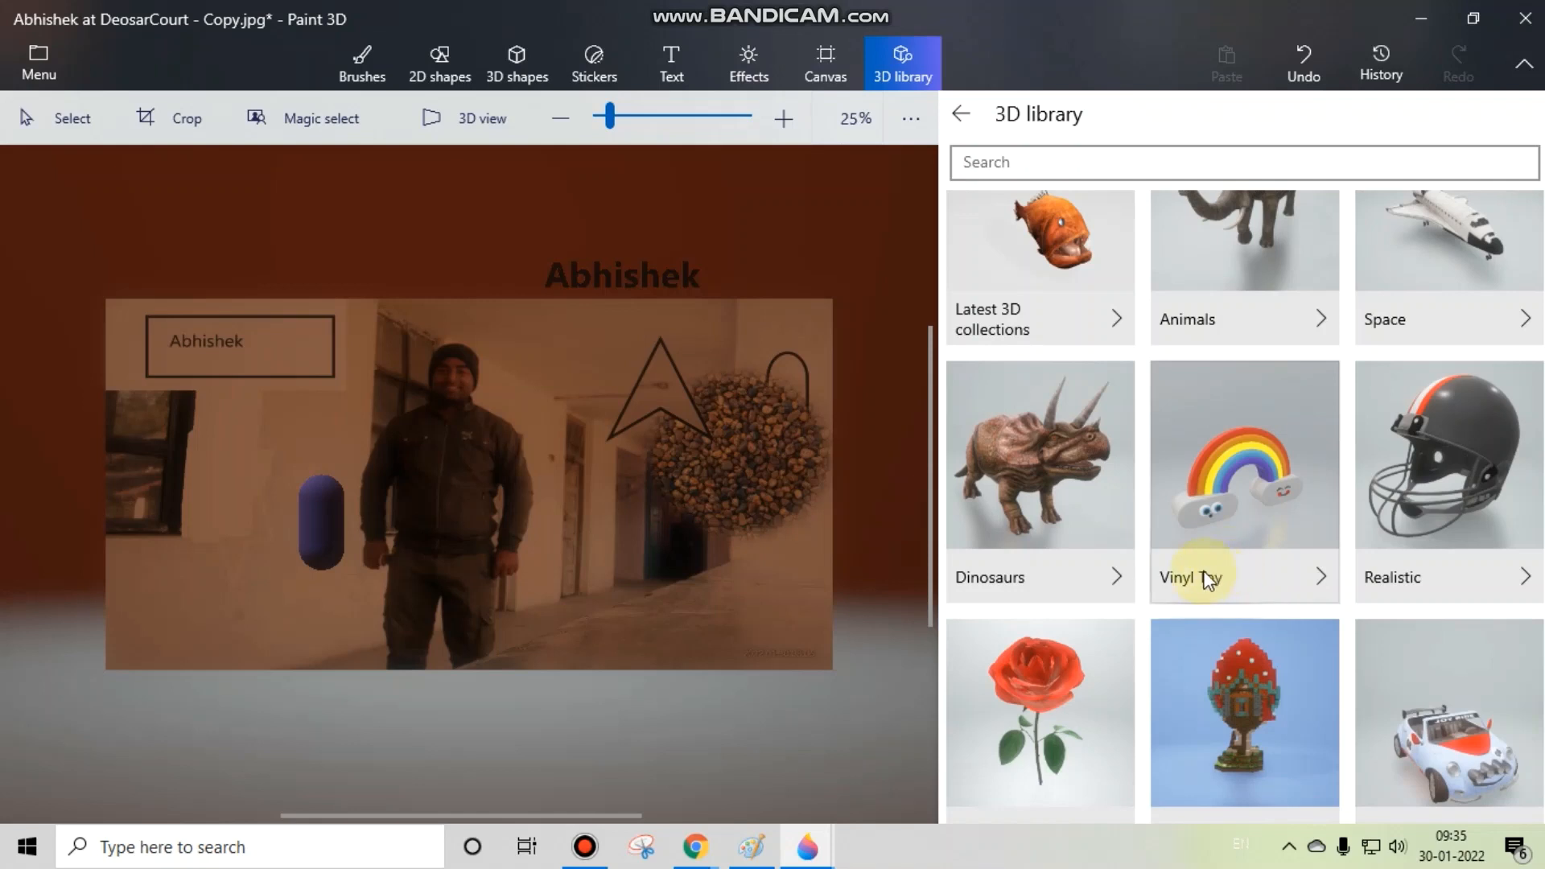
pyautogui.click(717, 366)
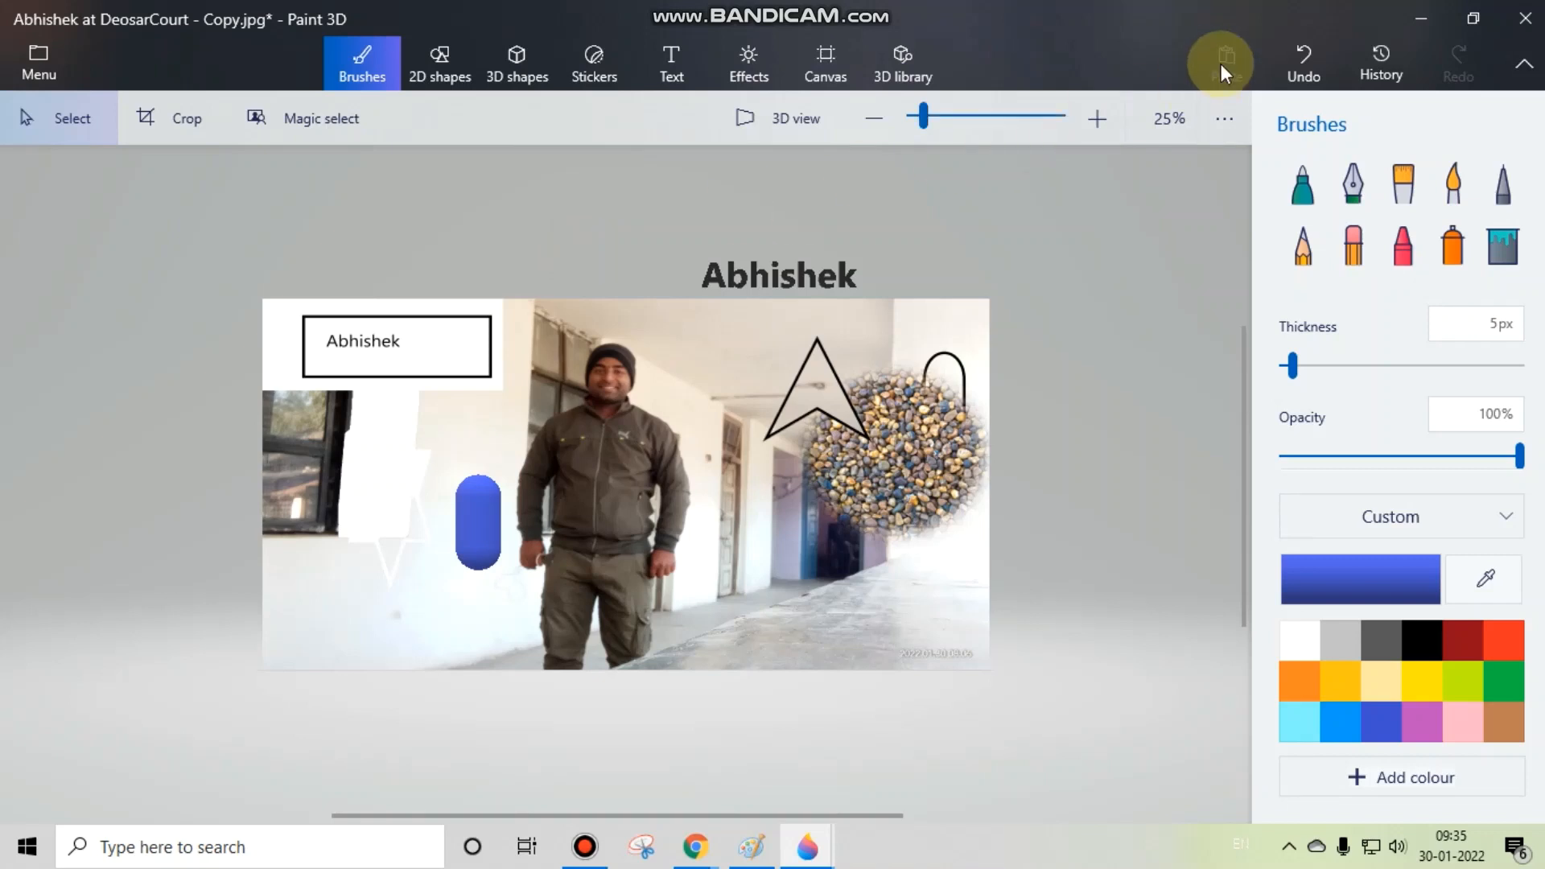
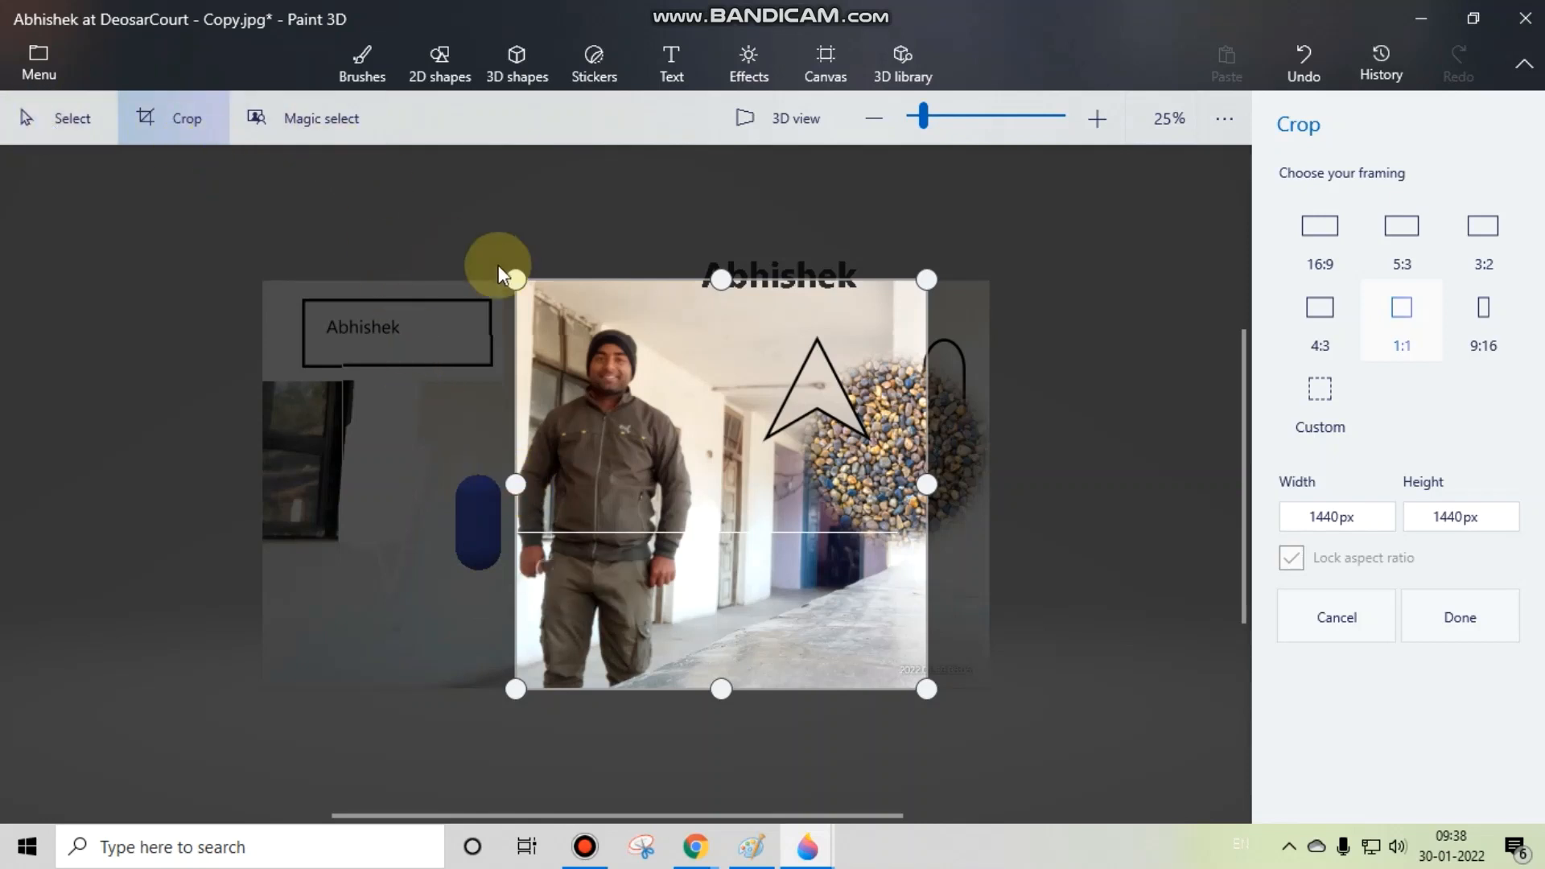
# Step: Discard the 1:1 framing, try a custom crop of the photo to 1908 × 1300 px, and undo it
pyautogui.click(1338, 611)
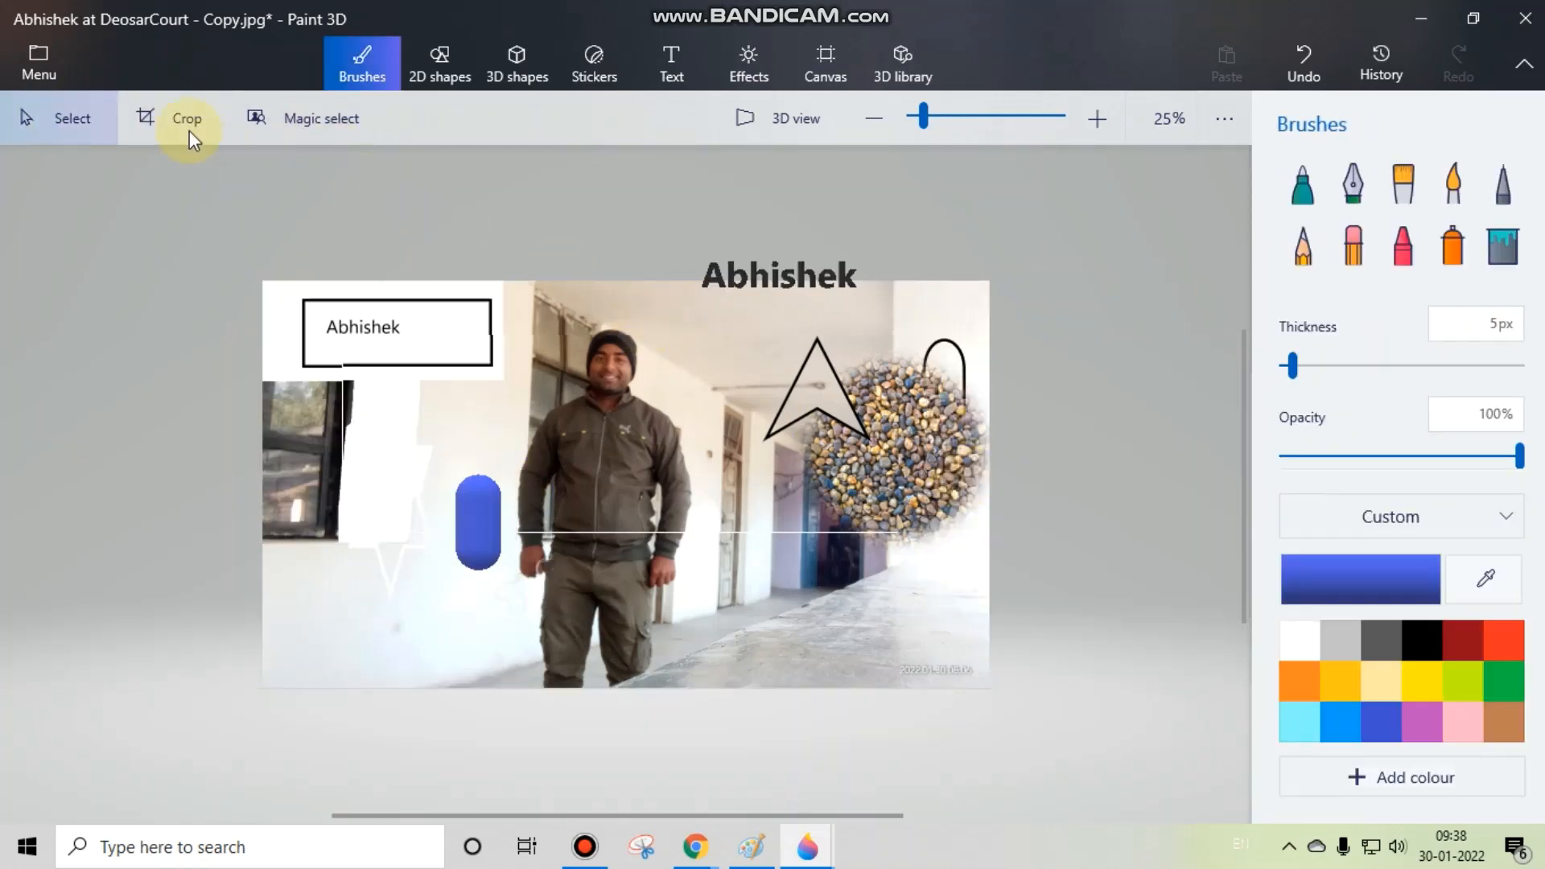
pyautogui.click(186, 124)
pyautogui.moveTo(263, 506); pyautogui.dragTo(434, 506)
pyautogui.moveTo(435, 279); pyautogui.dragTo(446, 319)
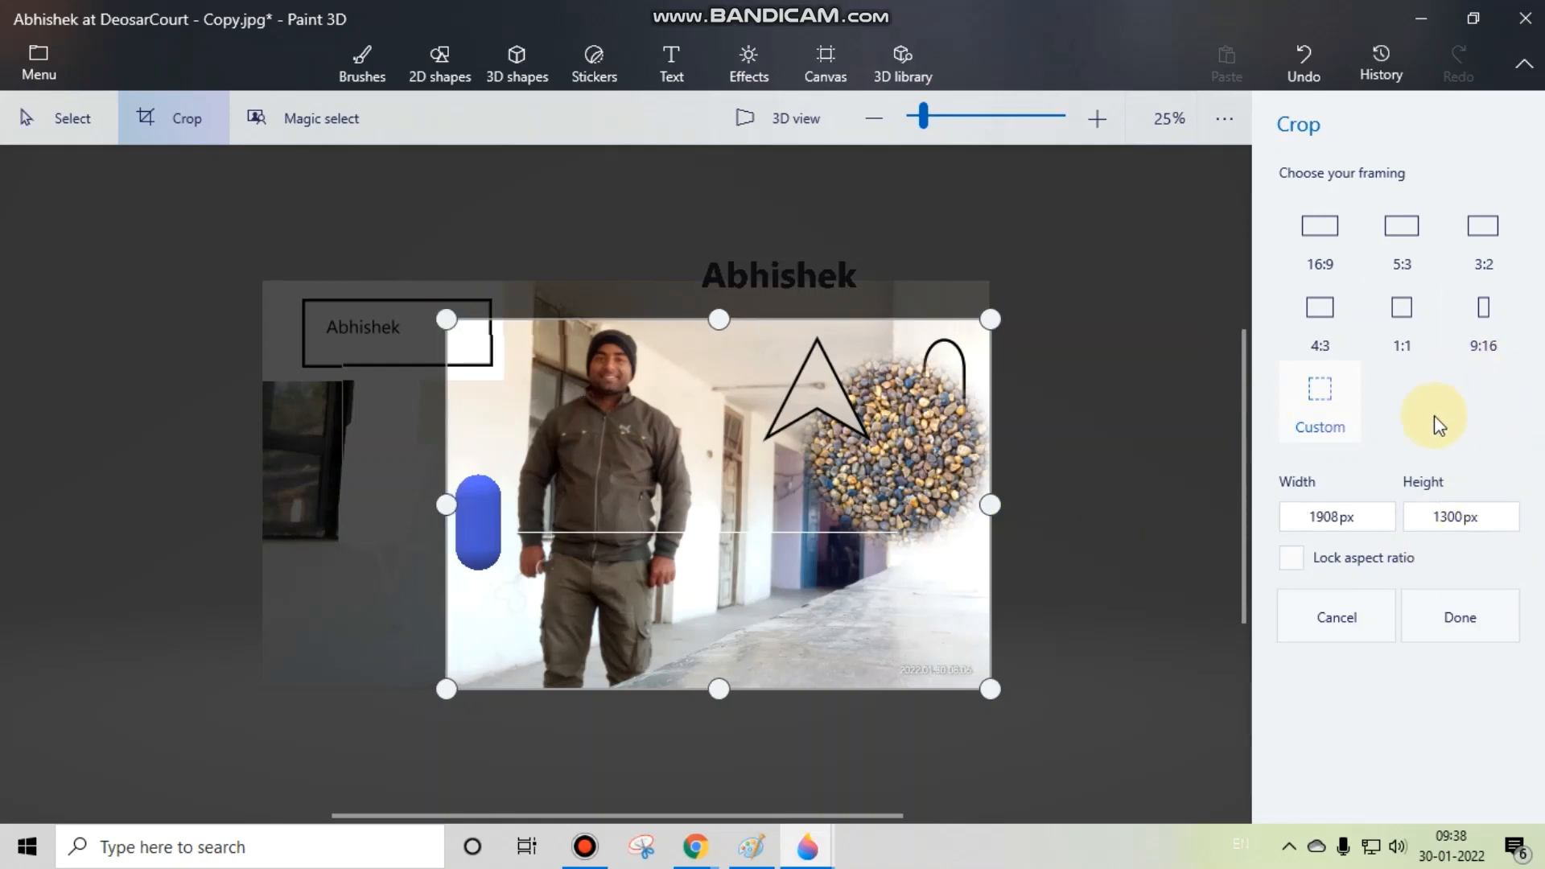
pyautogui.click(1464, 615)
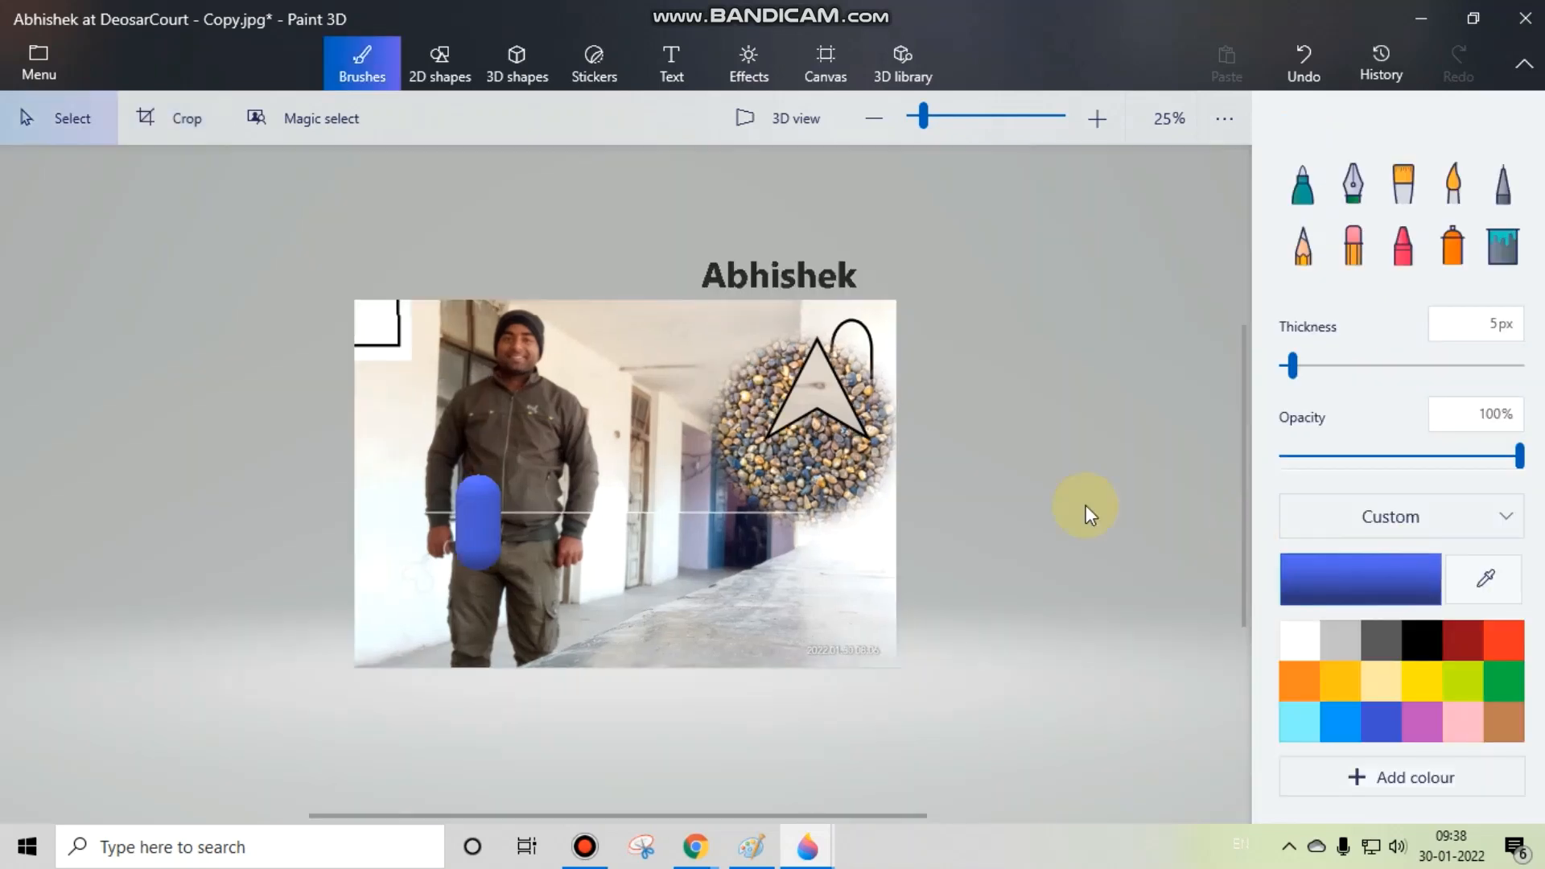
pyautogui.click(1328, 57)
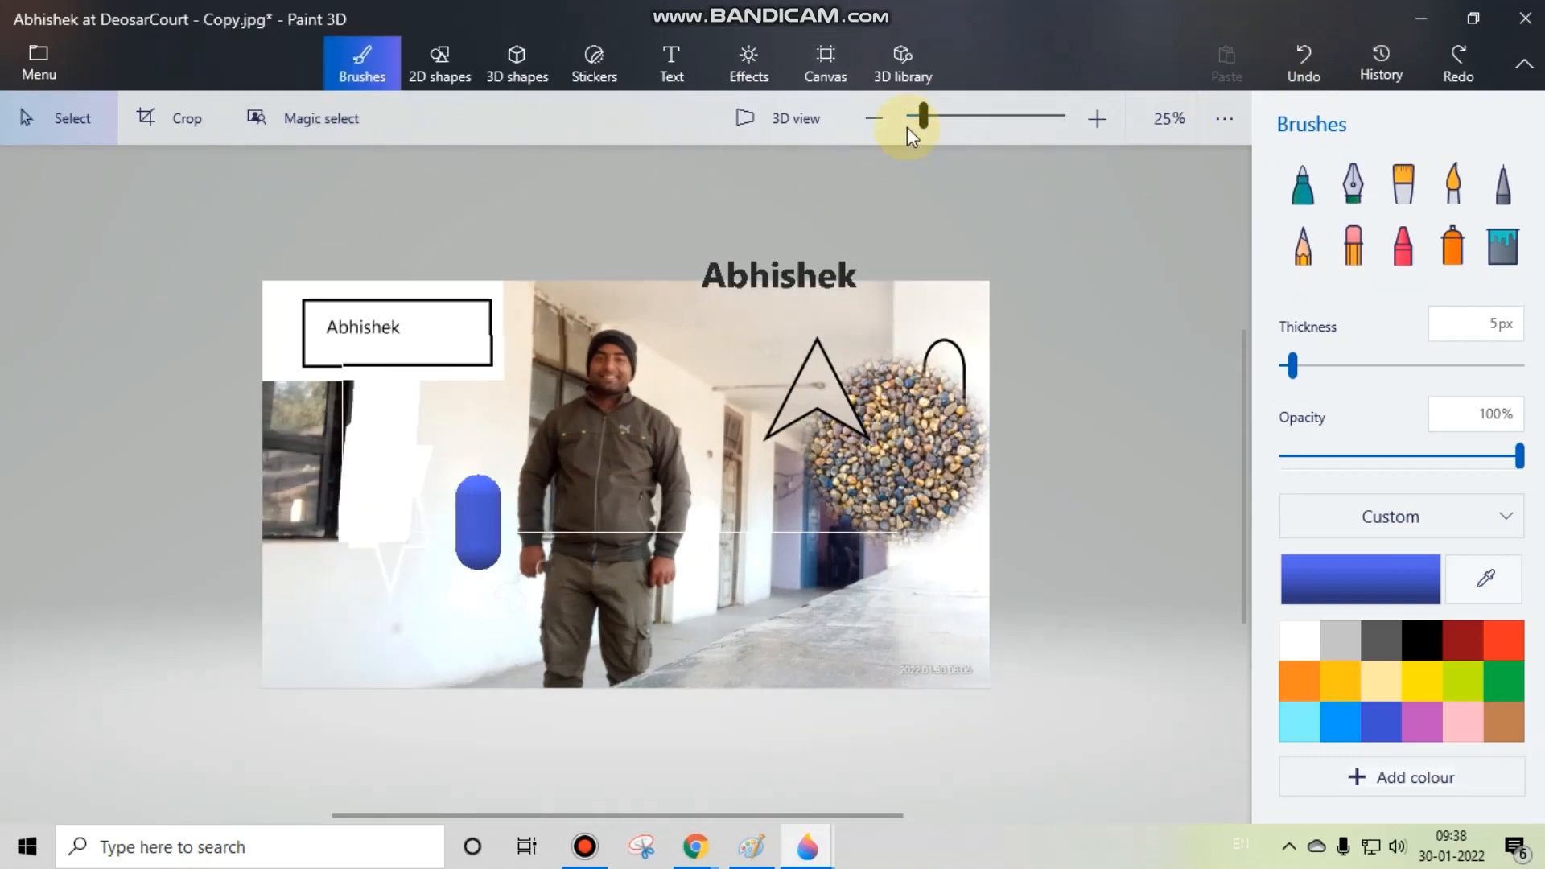
# Step: Examine the photo at different magnifications, from 10% up to 6400% and back to an overview
pyautogui.moveTo(927, 119); pyautogui.dragTo(901, 122)
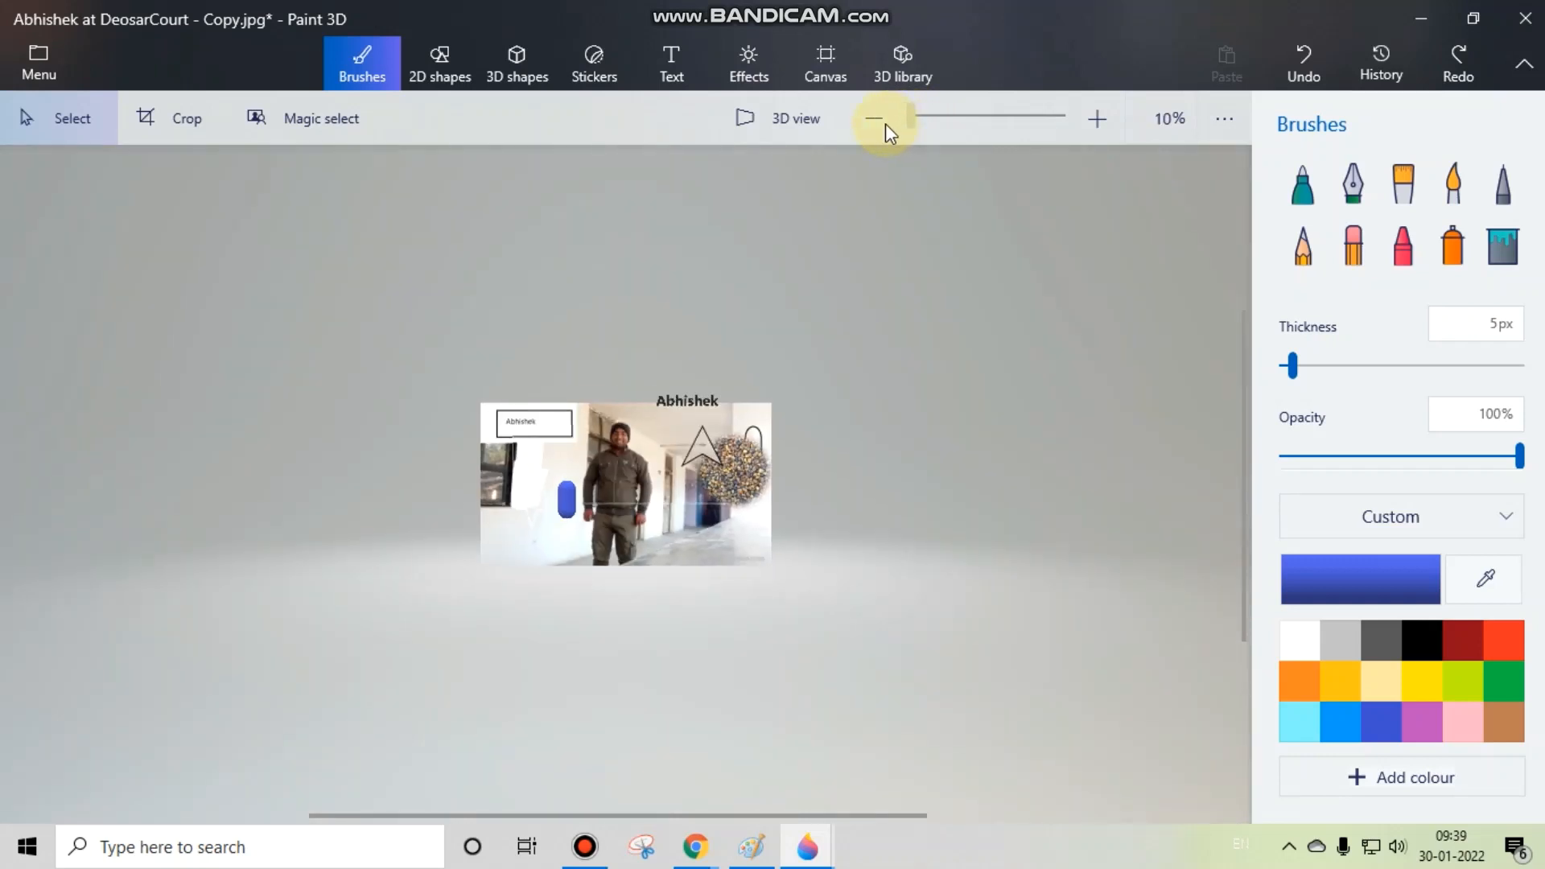
pyautogui.moveTo(910, 121); pyautogui.dragTo(1083, 124)
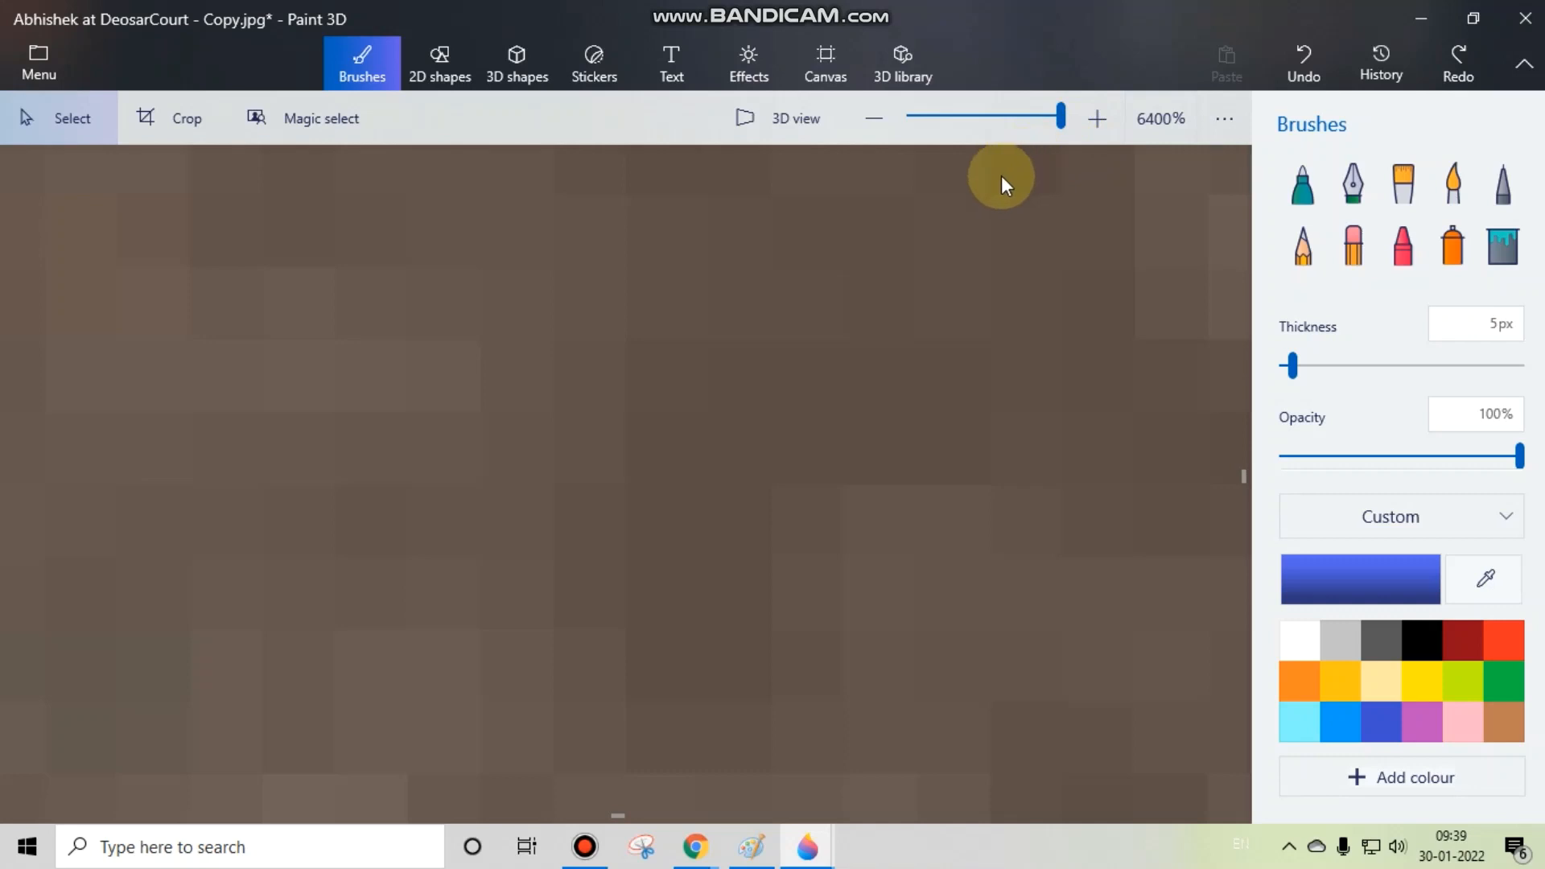
pyautogui.scroll(-10, 520, 415)
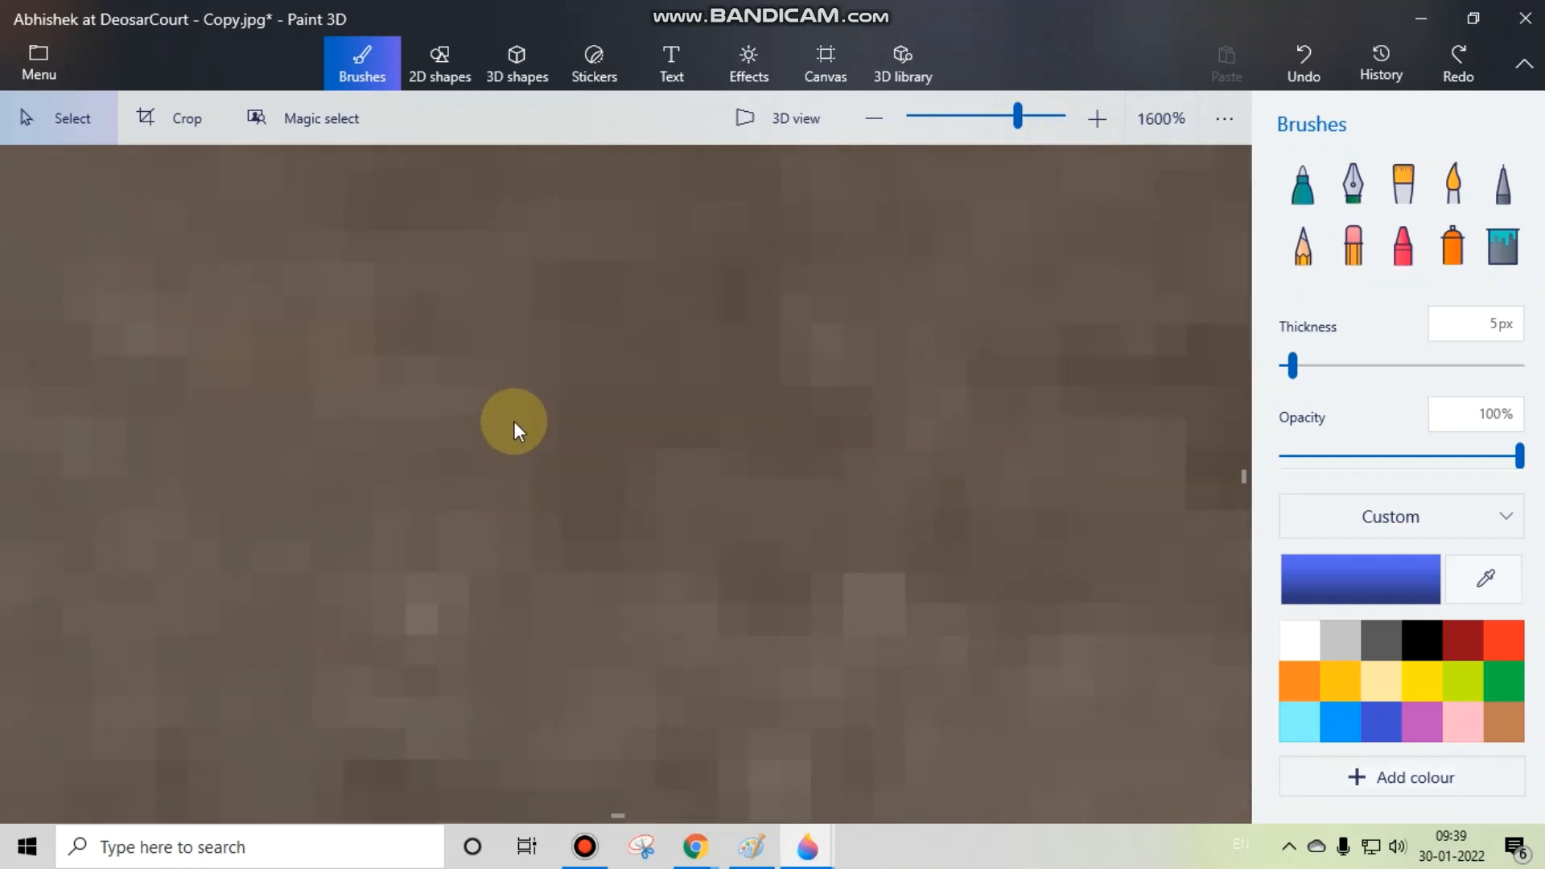
pyautogui.scroll(-3, 499, 417)
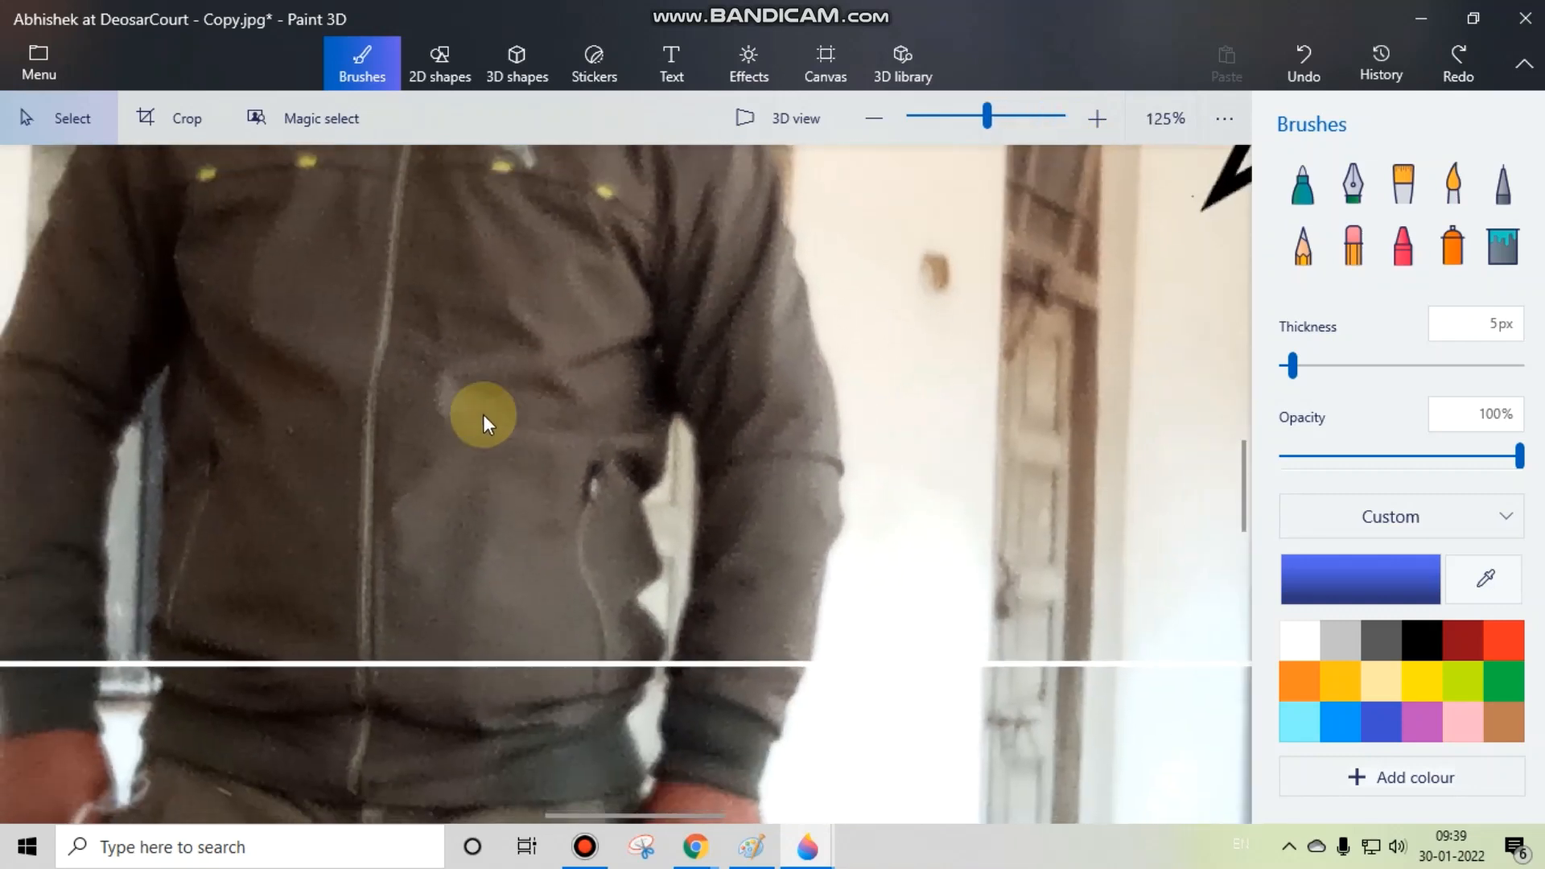
pyautogui.scroll(4, 248, 390)
pyautogui.scroll(-4, 256, 383)
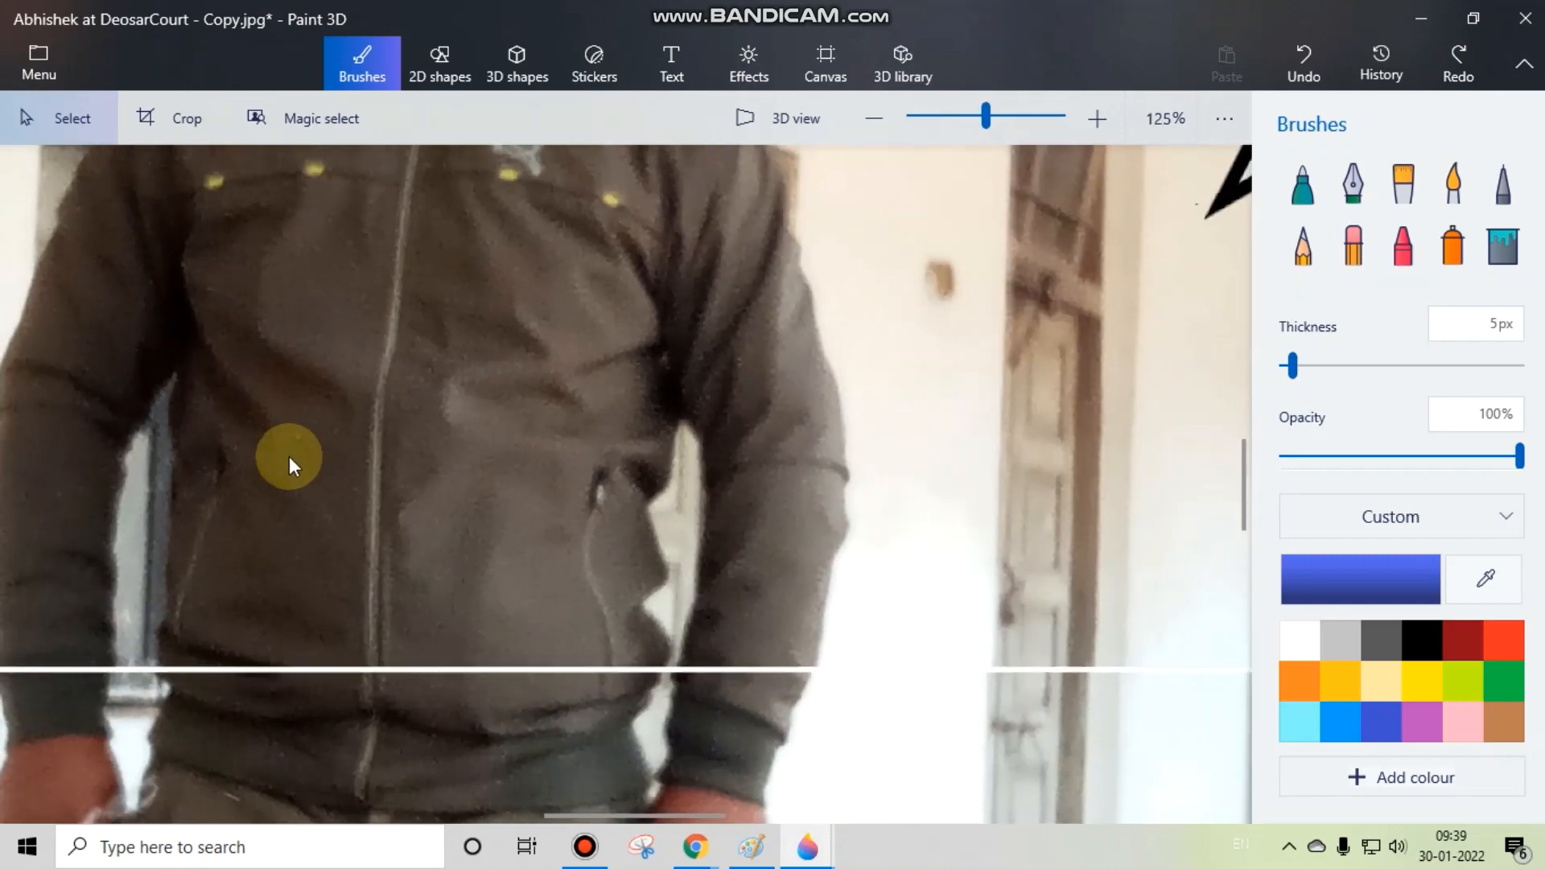
pyautogui.scroll(-2, 372, 428)
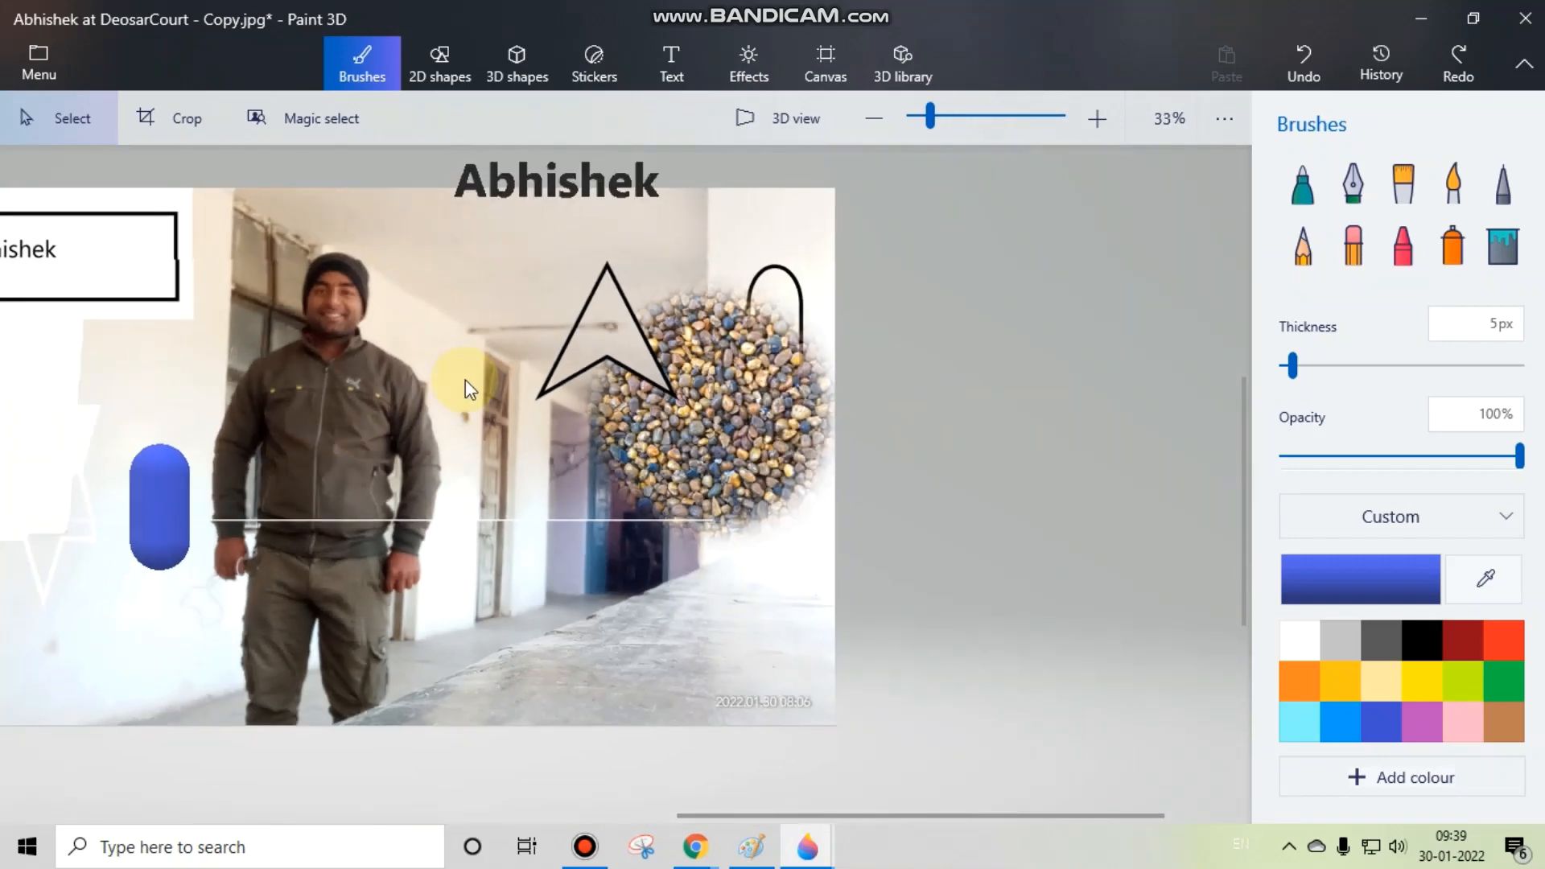
pyautogui.scroll(-3, 456, 379)
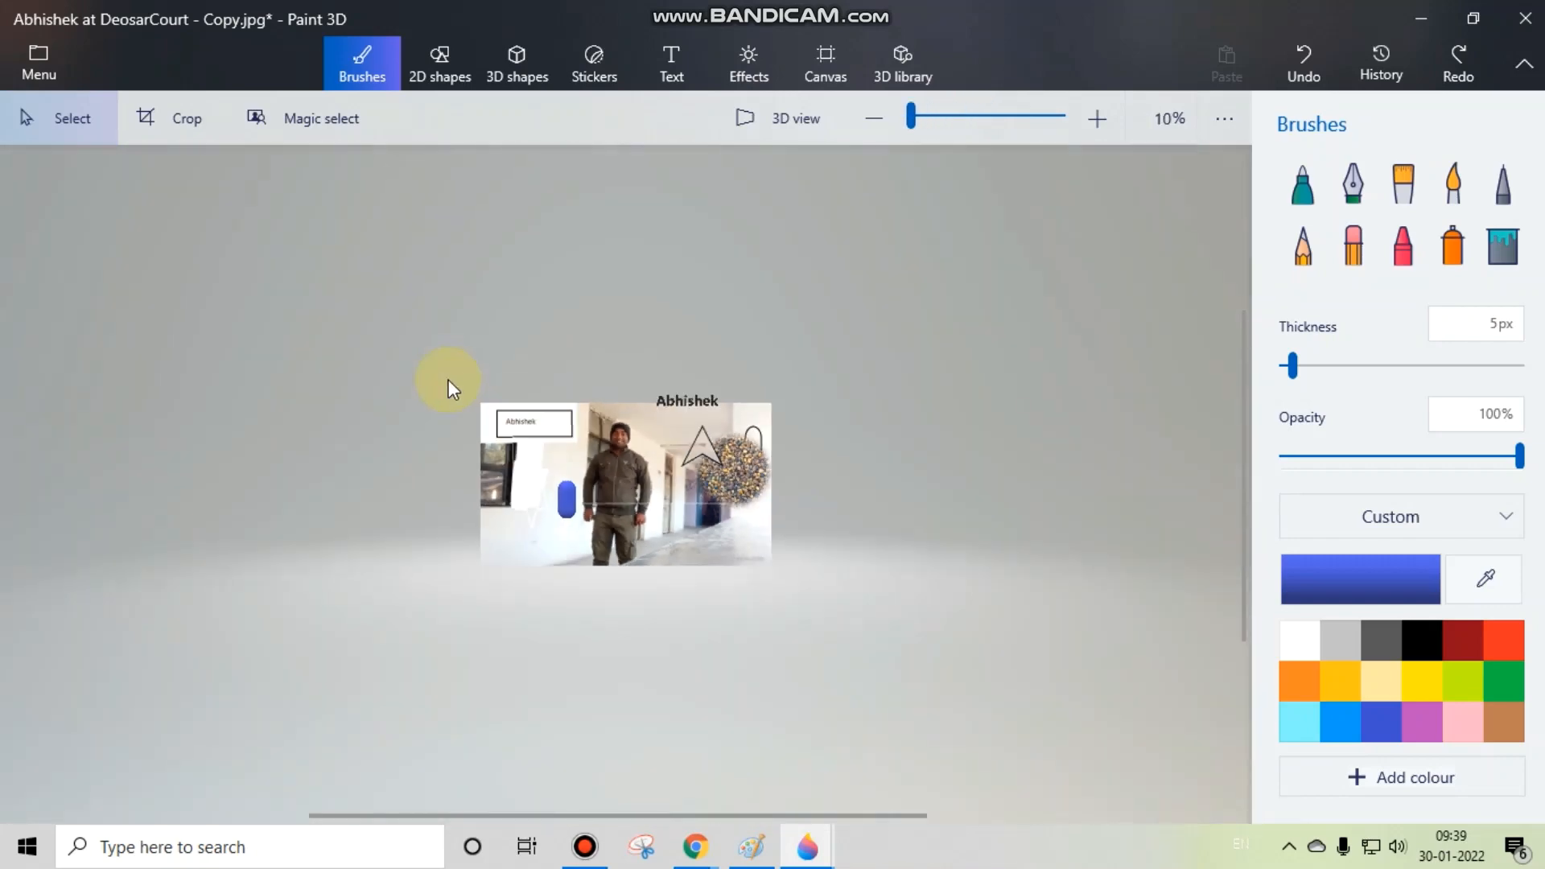
pyautogui.scroll(2, 449, 383)
pyautogui.scroll(1, 448, 382)
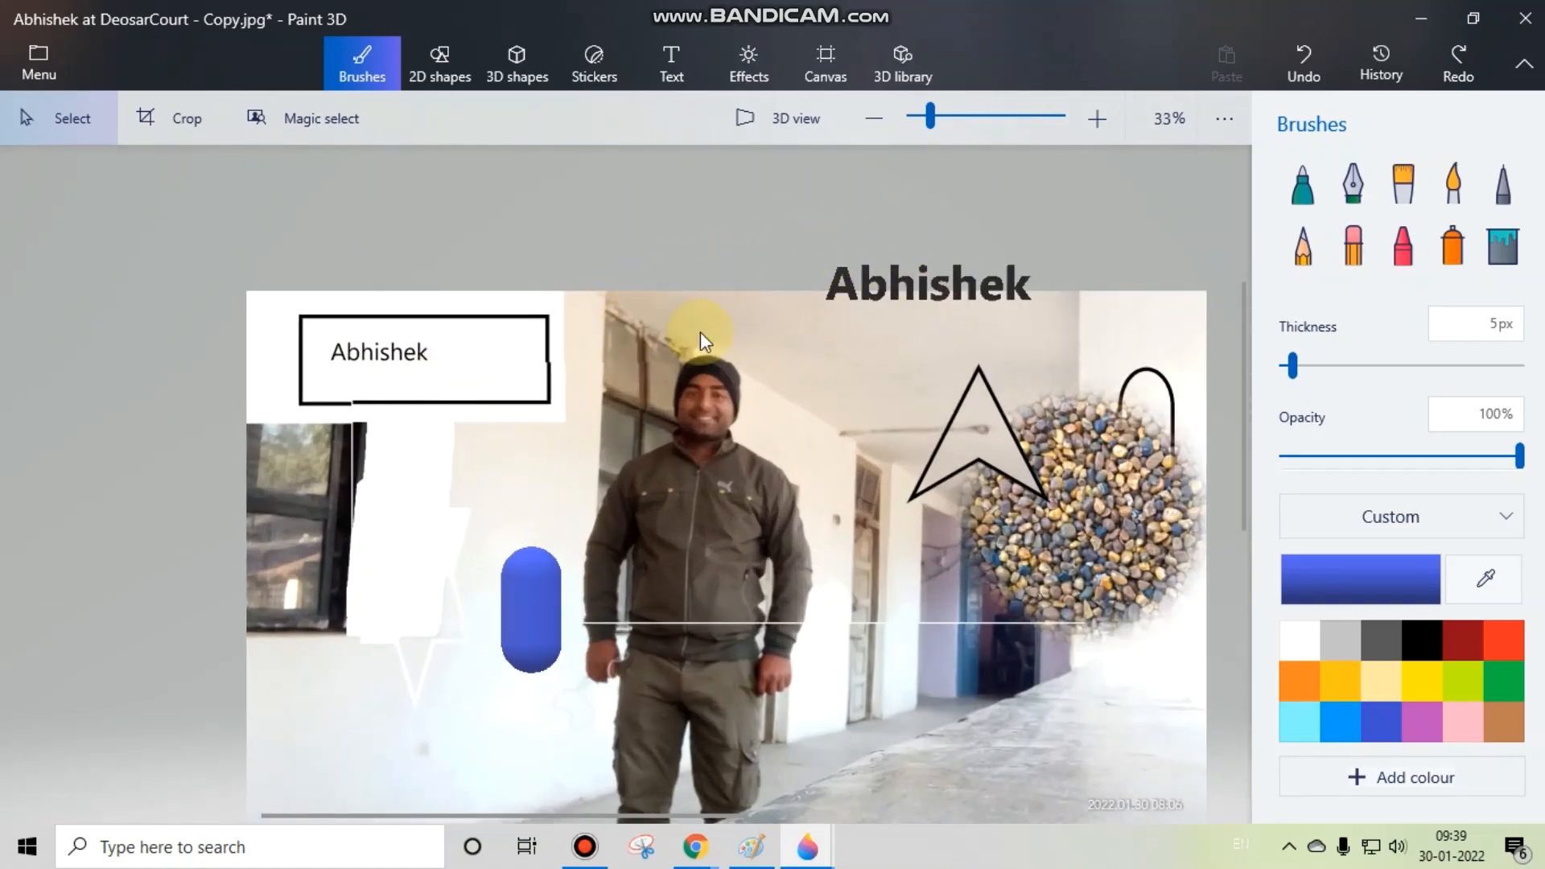
# Step: Switch to 3D view, orbit the scene sideways and look through the additional view options
pyautogui.click(770, 118)
pyautogui.moveTo(808, 340); pyautogui.dragTo(964, 355)
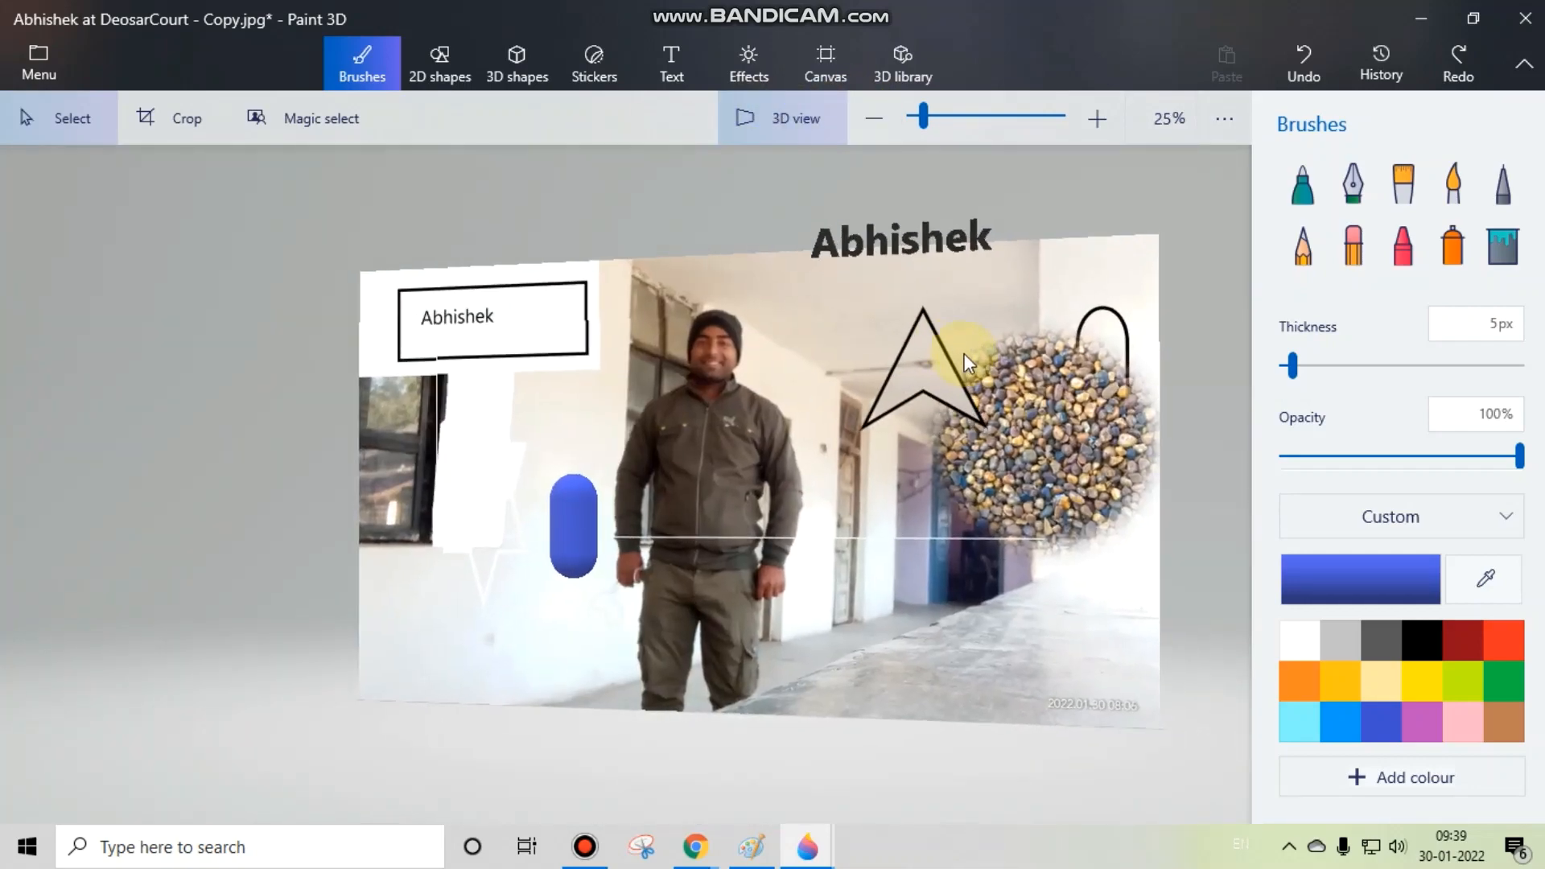
pyautogui.click(1227, 113)
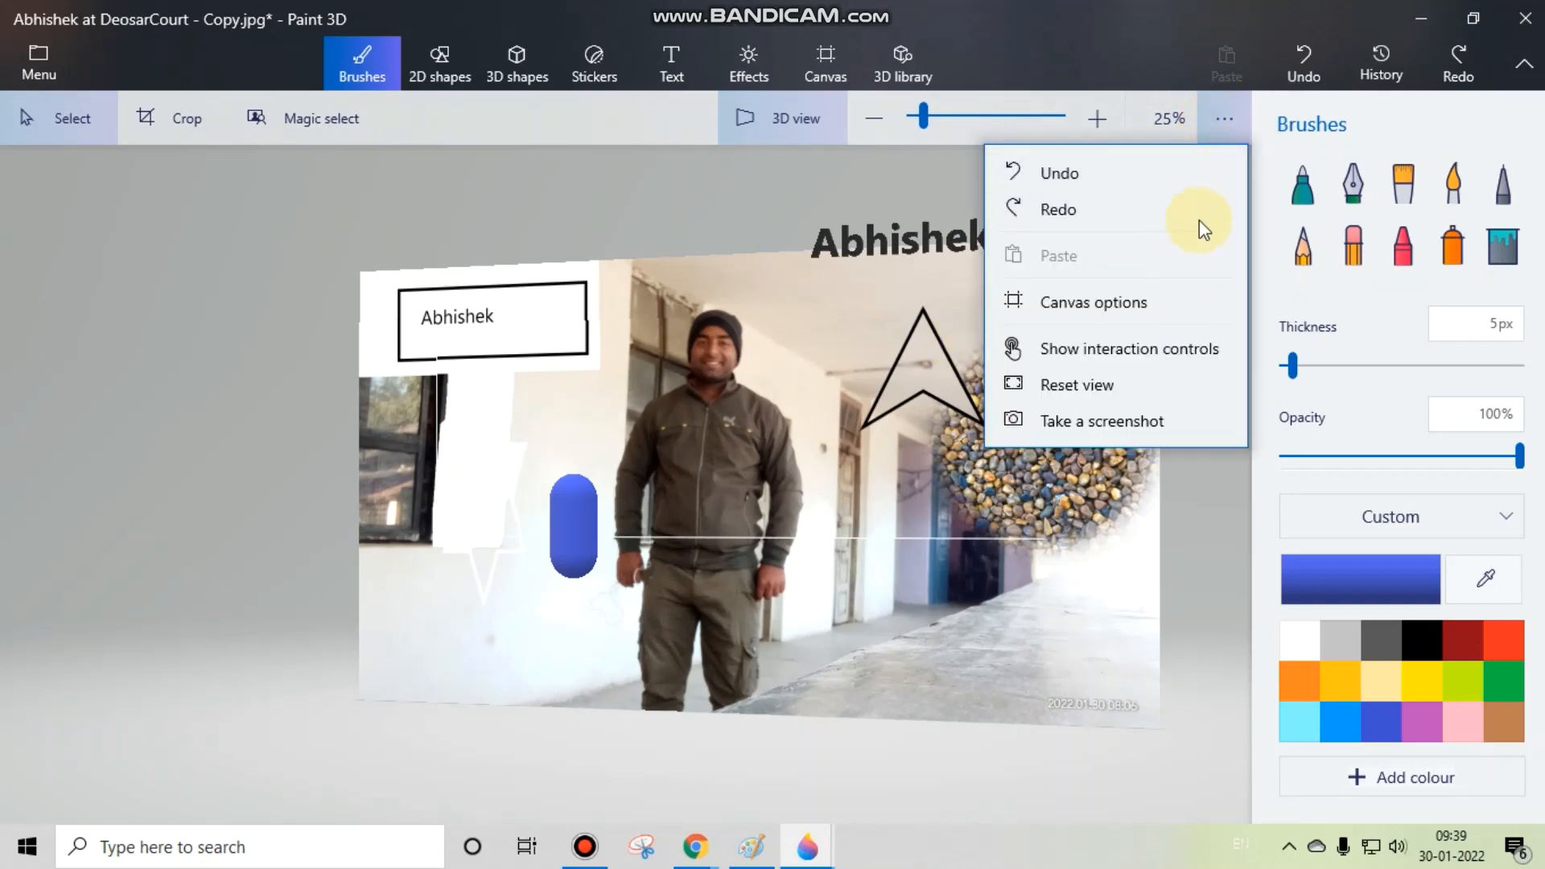
pyautogui.click(747, 166)
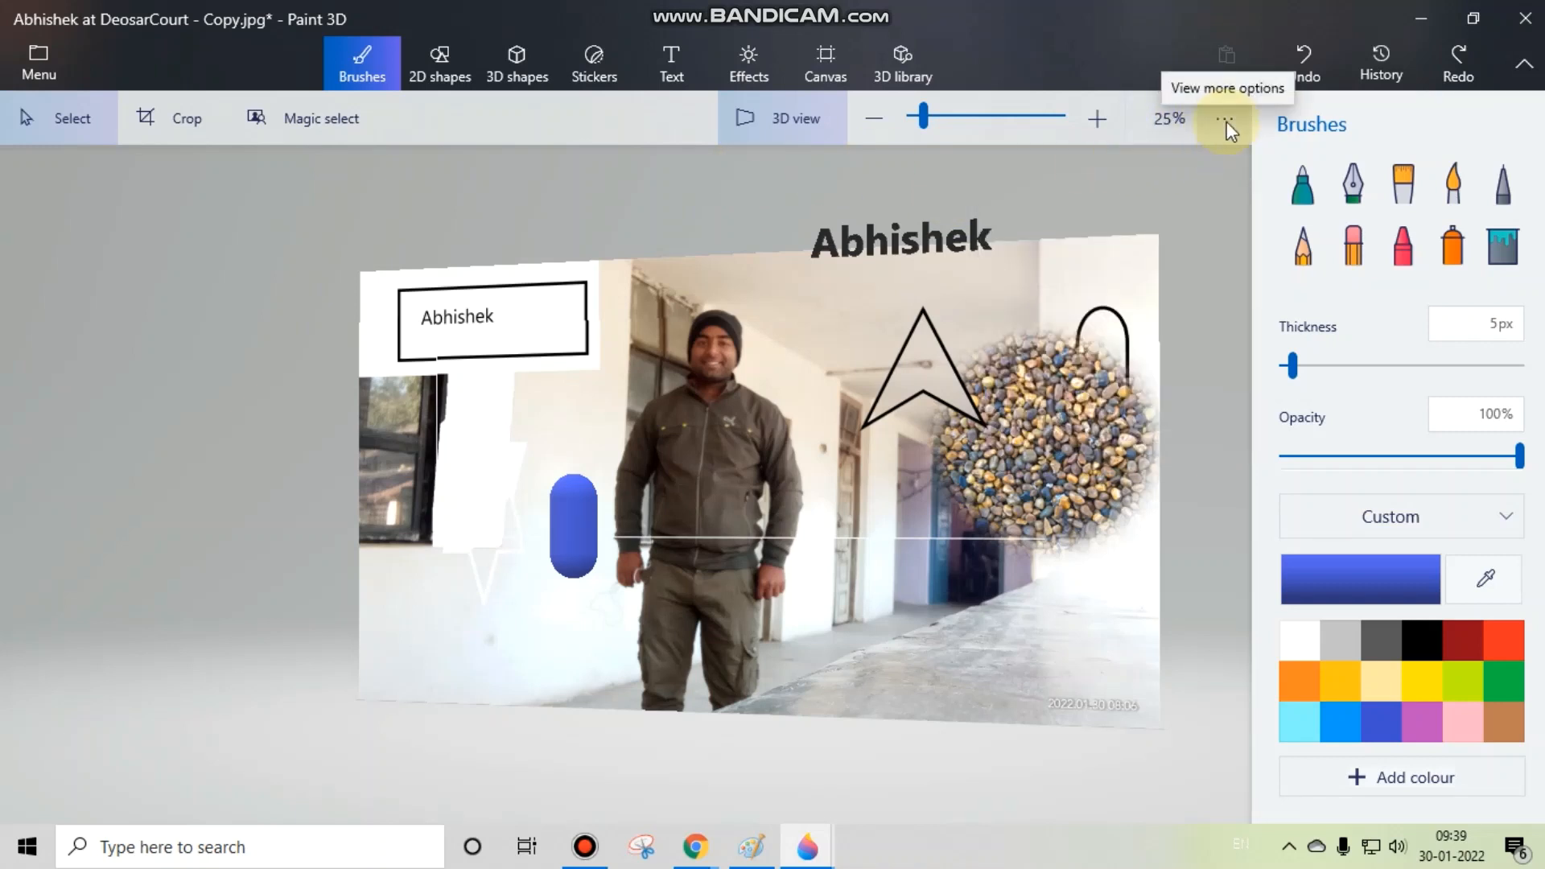
# Step: Take a screenshot of the angled 3D view and save it to the Desktop as a PNG named screenshot
pyautogui.click(1227, 122)
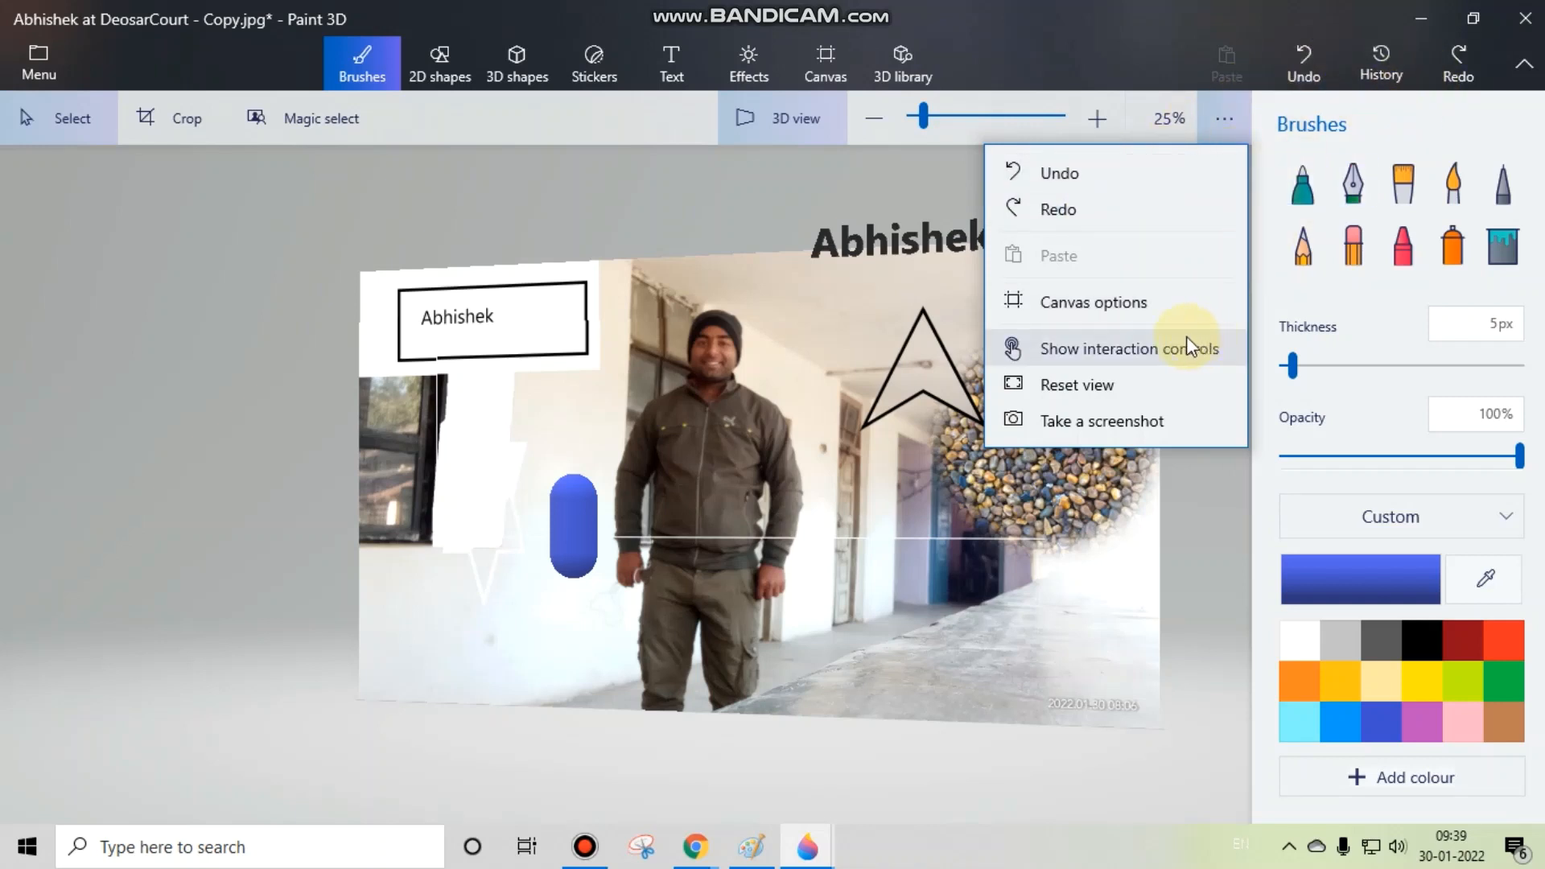
pyautogui.click(1135, 425)
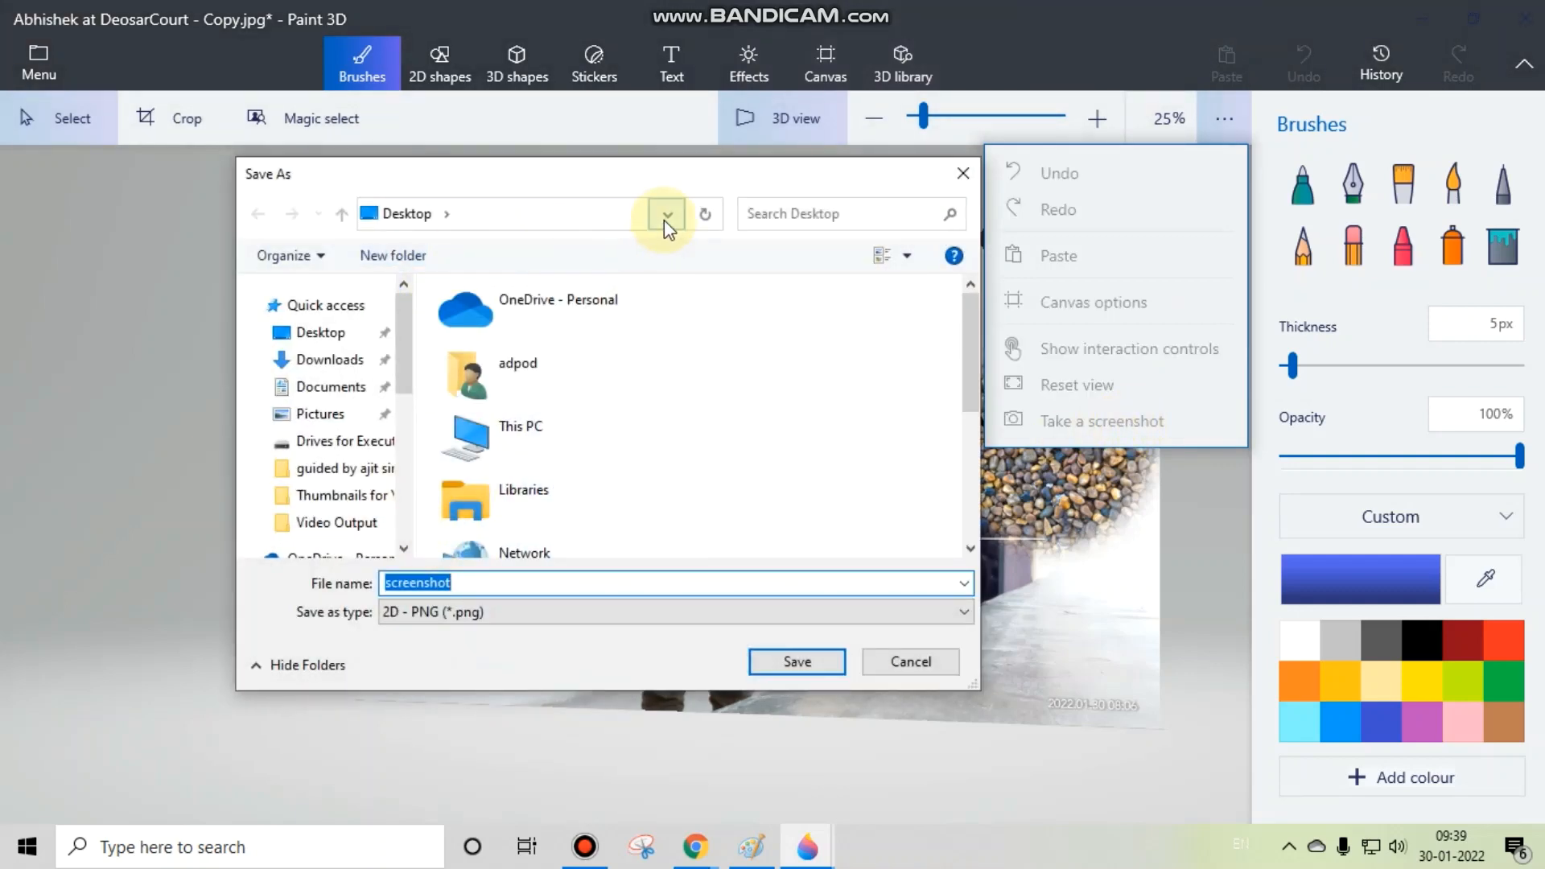
pyautogui.click(808, 663)
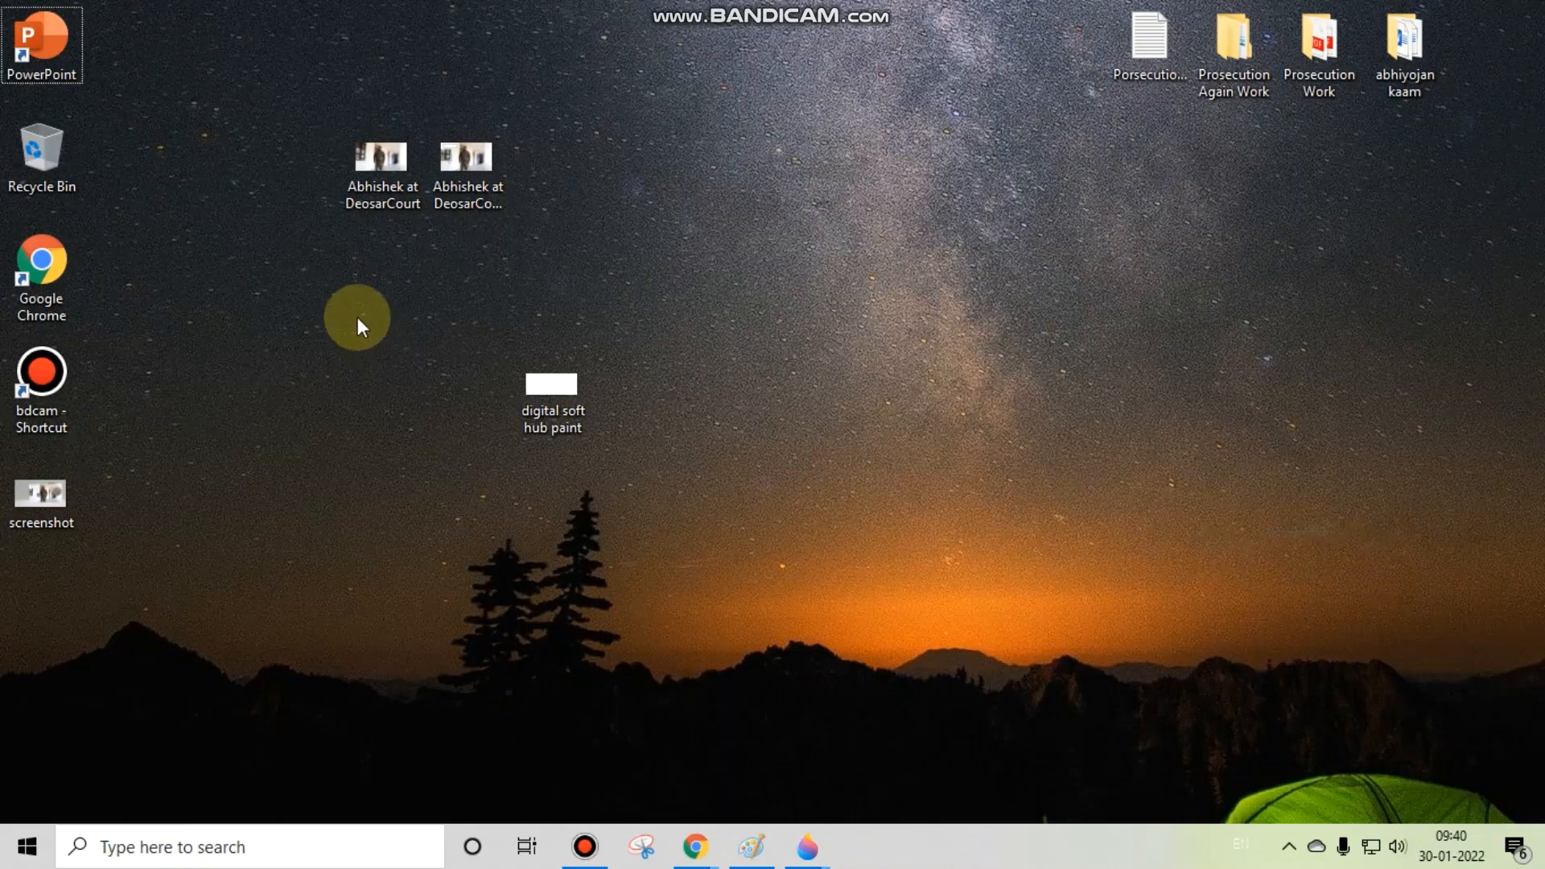
# Step: Open the saved screenshot image from the Desktop to check it, close it and return to the Paint 3D photo project
pyautogui.doubleClick(36, 505)
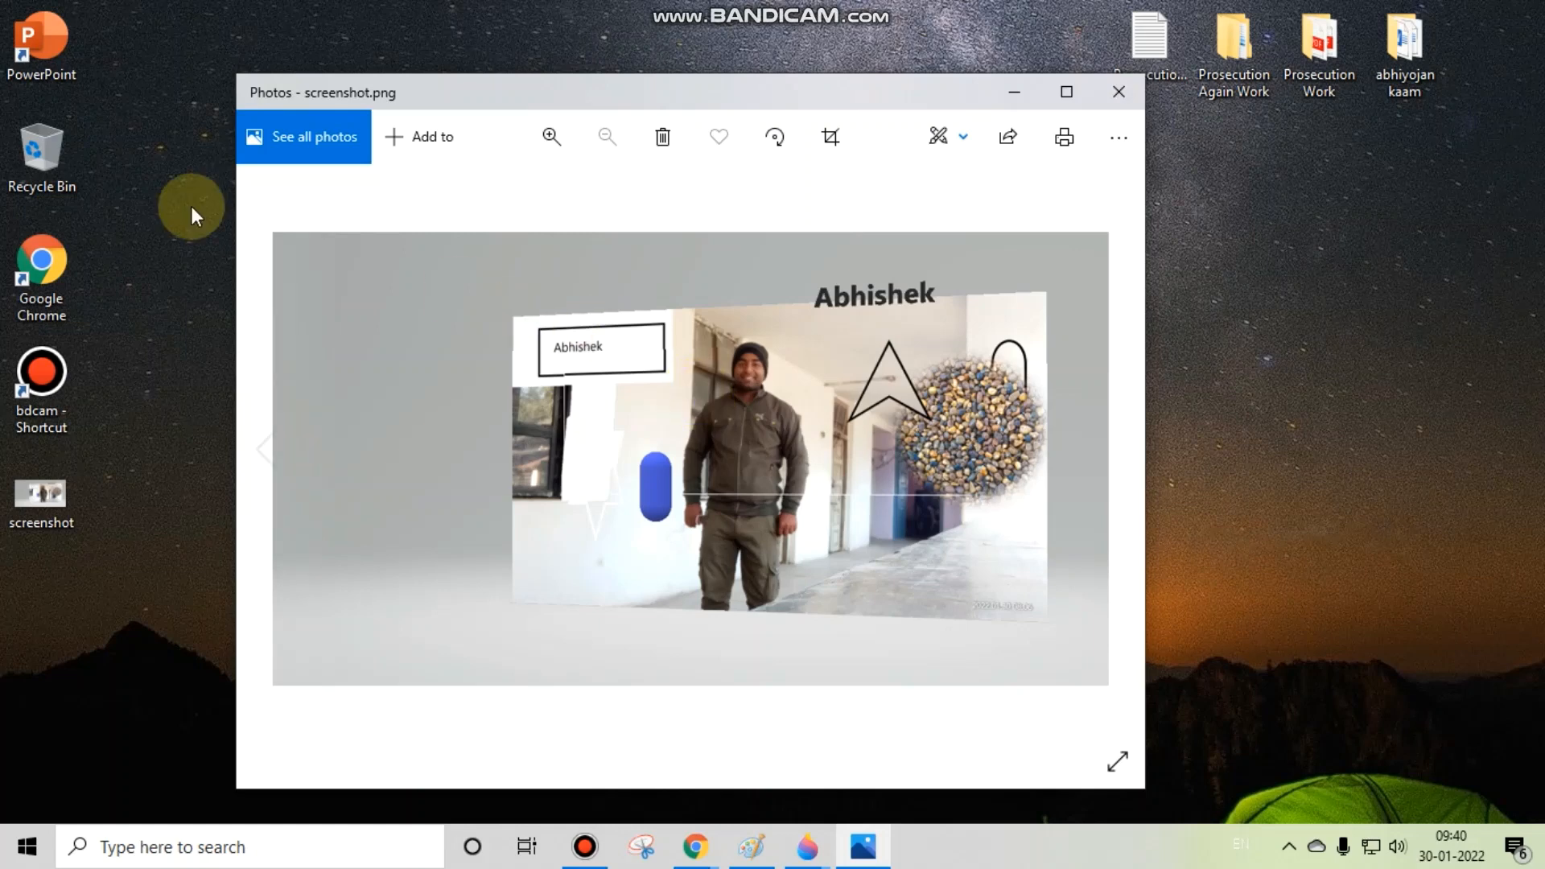
pyautogui.click(1126, 93)
pyautogui.moveTo(827, 832)
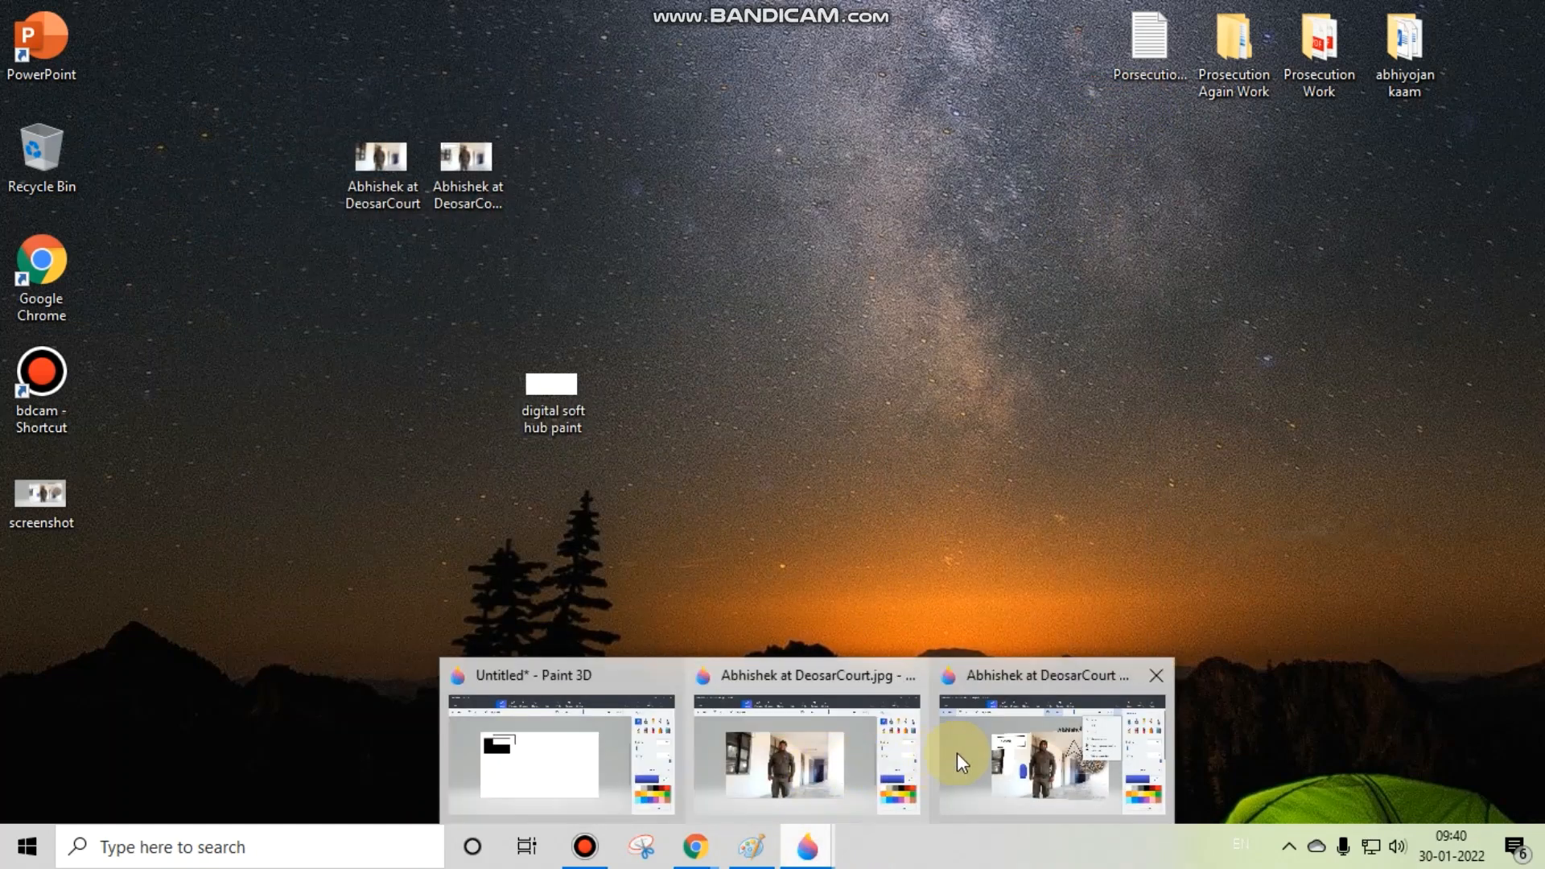
pyautogui.click(961, 753)
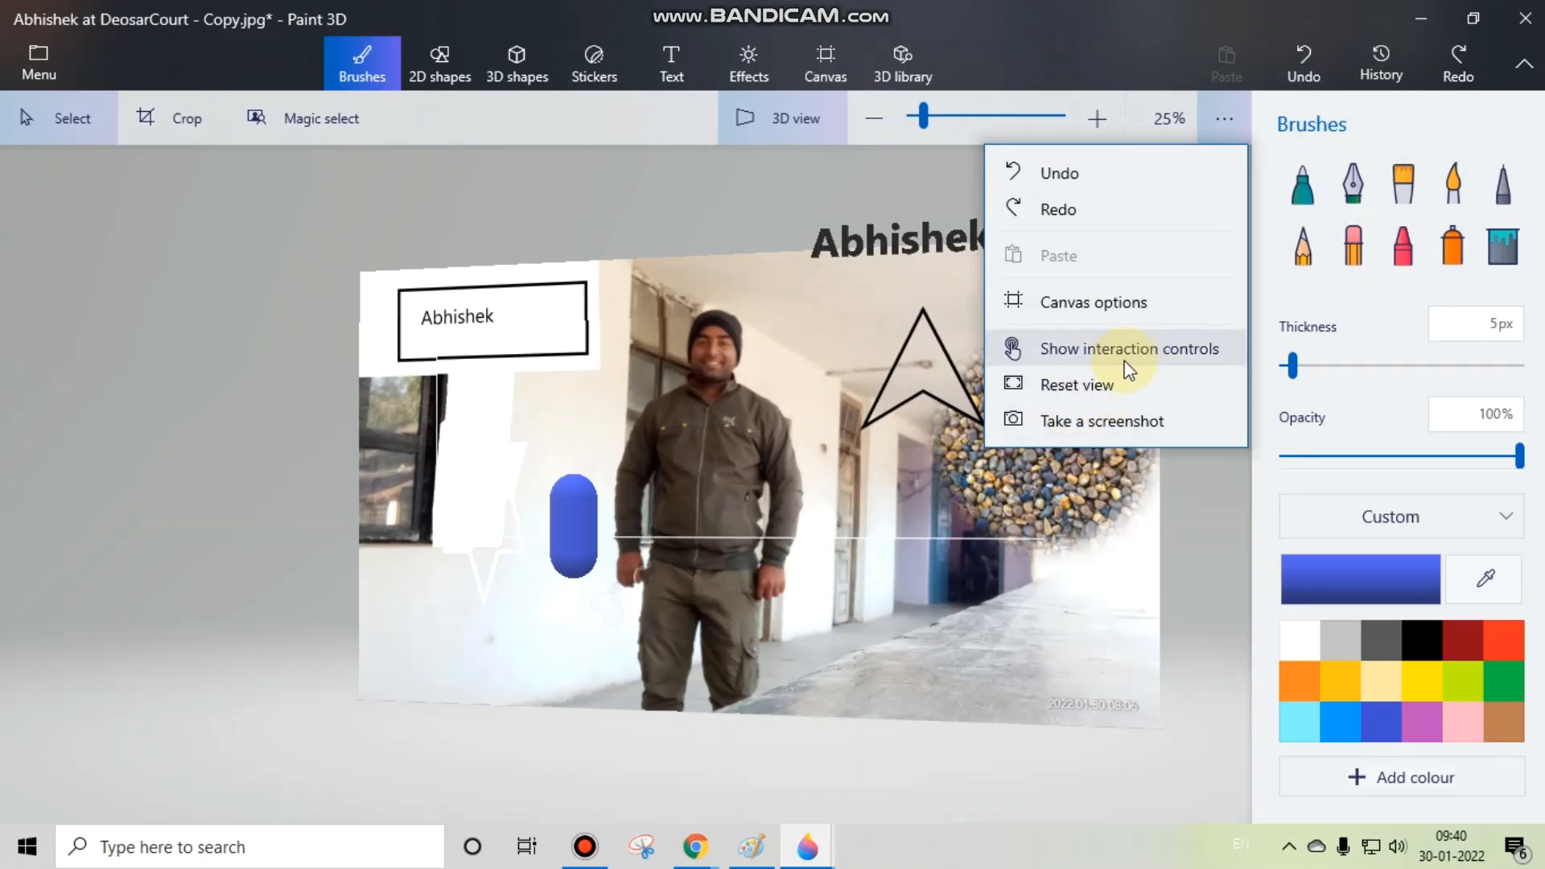
# Step: Show the interaction controls and try the mouse orbit control by rotating the 3D scene to several angles
pyautogui.click(1171, 355)
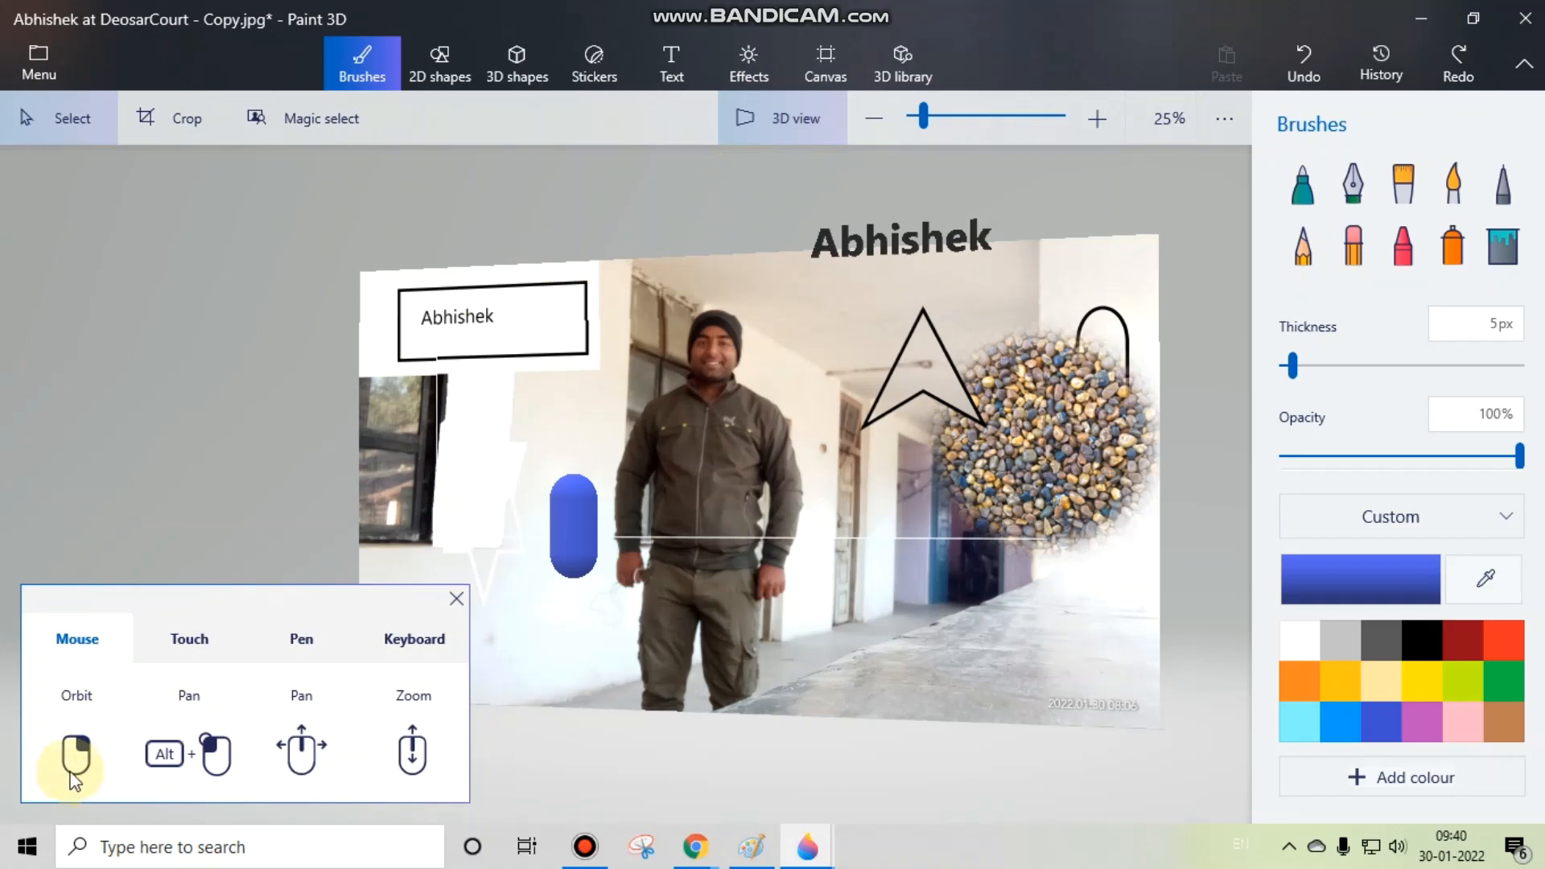
pyautogui.moveTo(78, 750)
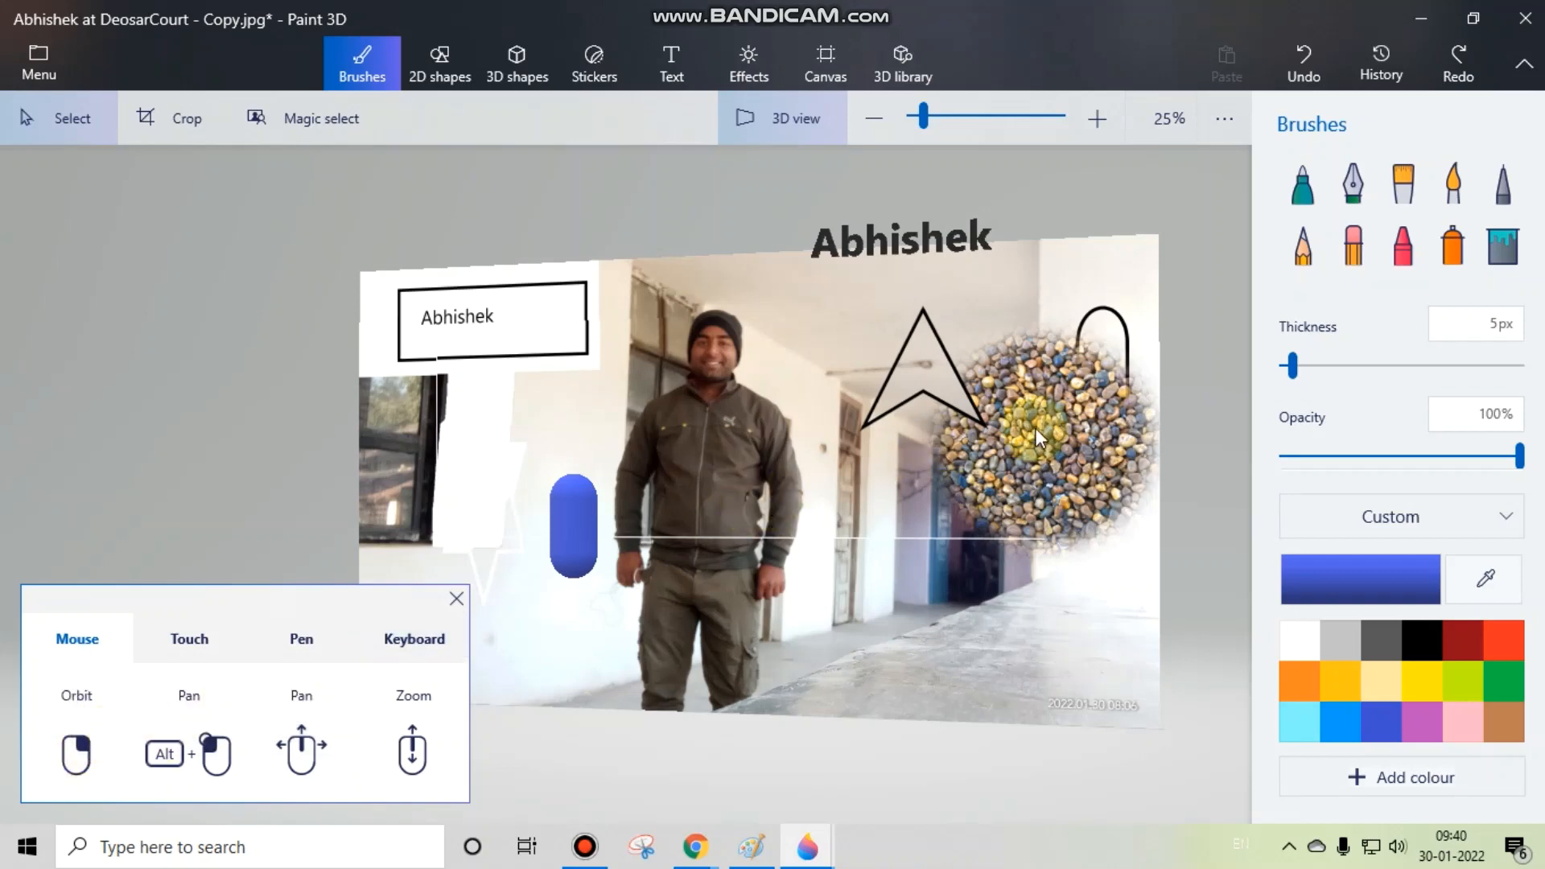
pyautogui.moveTo(1036, 428); pyautogui.dragTo(307, 501)
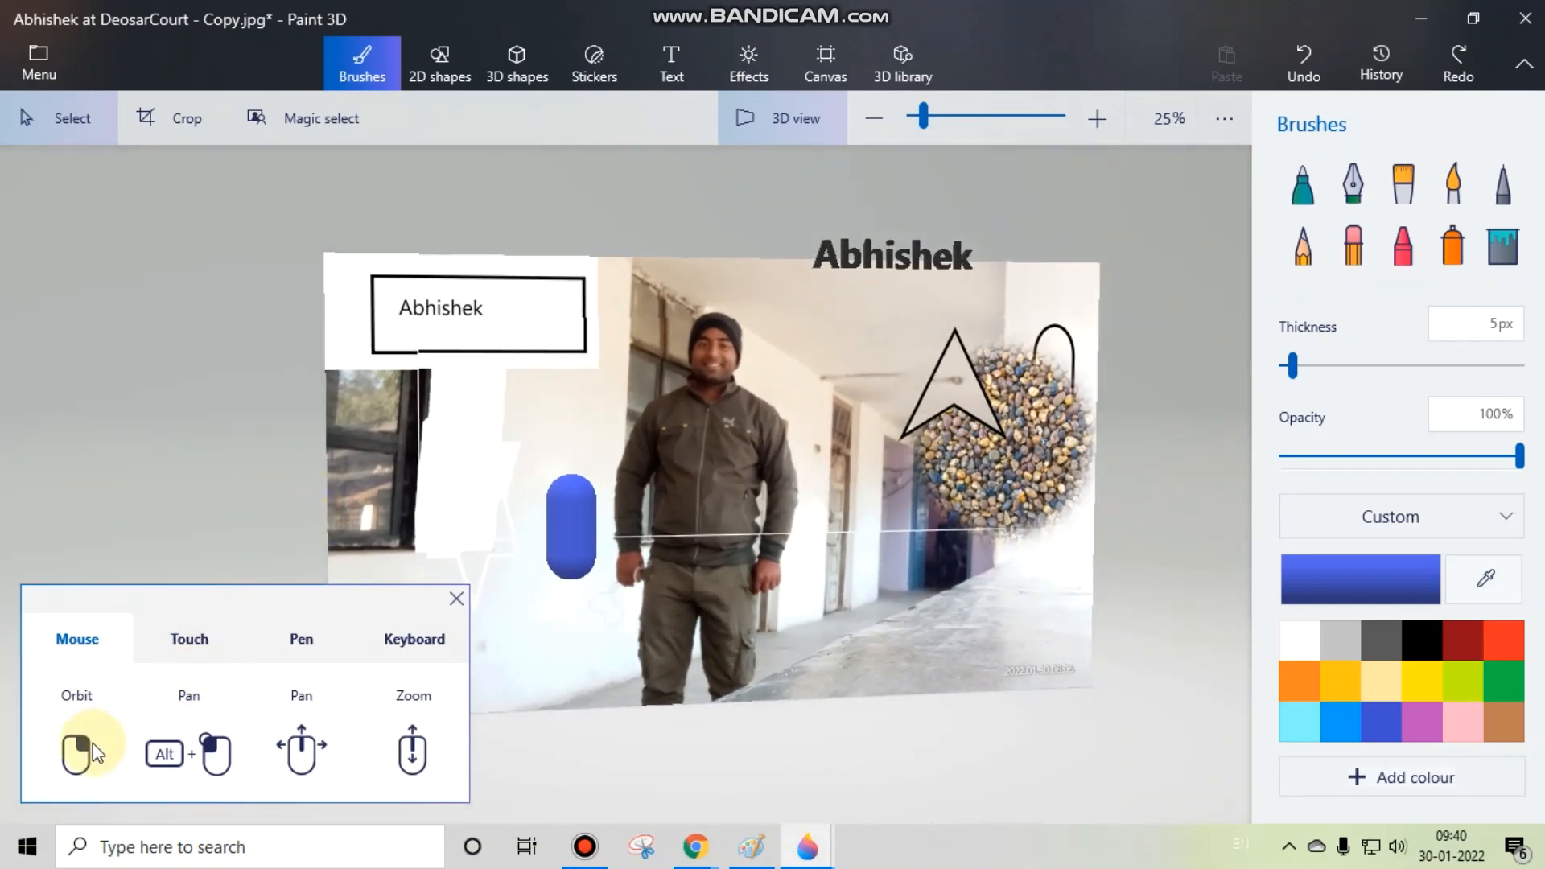
pyautogui.moveTo(1030, 454)
pyautogui.mouseDown()
pyautogui.moveTo(566, 407)
pyautogui.moveTo(391, 415)
pyautogui.moveTo(1002, 446)
pyautogui.mouseUp()
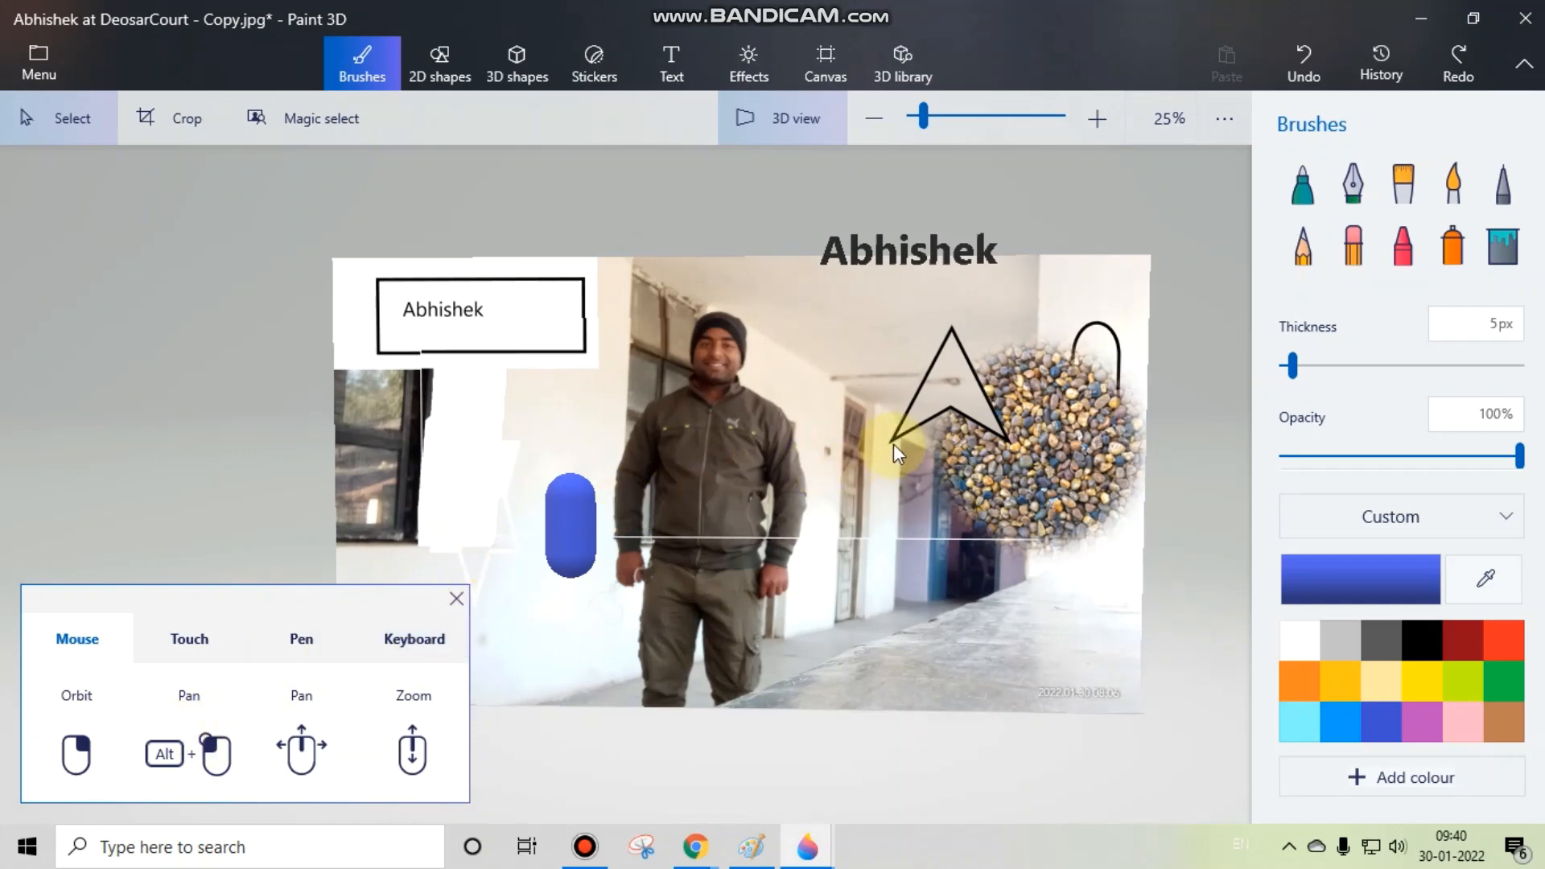
pyautogui.moveTo(893, 443); pyautogui.dragTo(733, 435)
pyautogui.moveTo(863, 340); pyautogui.dragTo(756, 342)
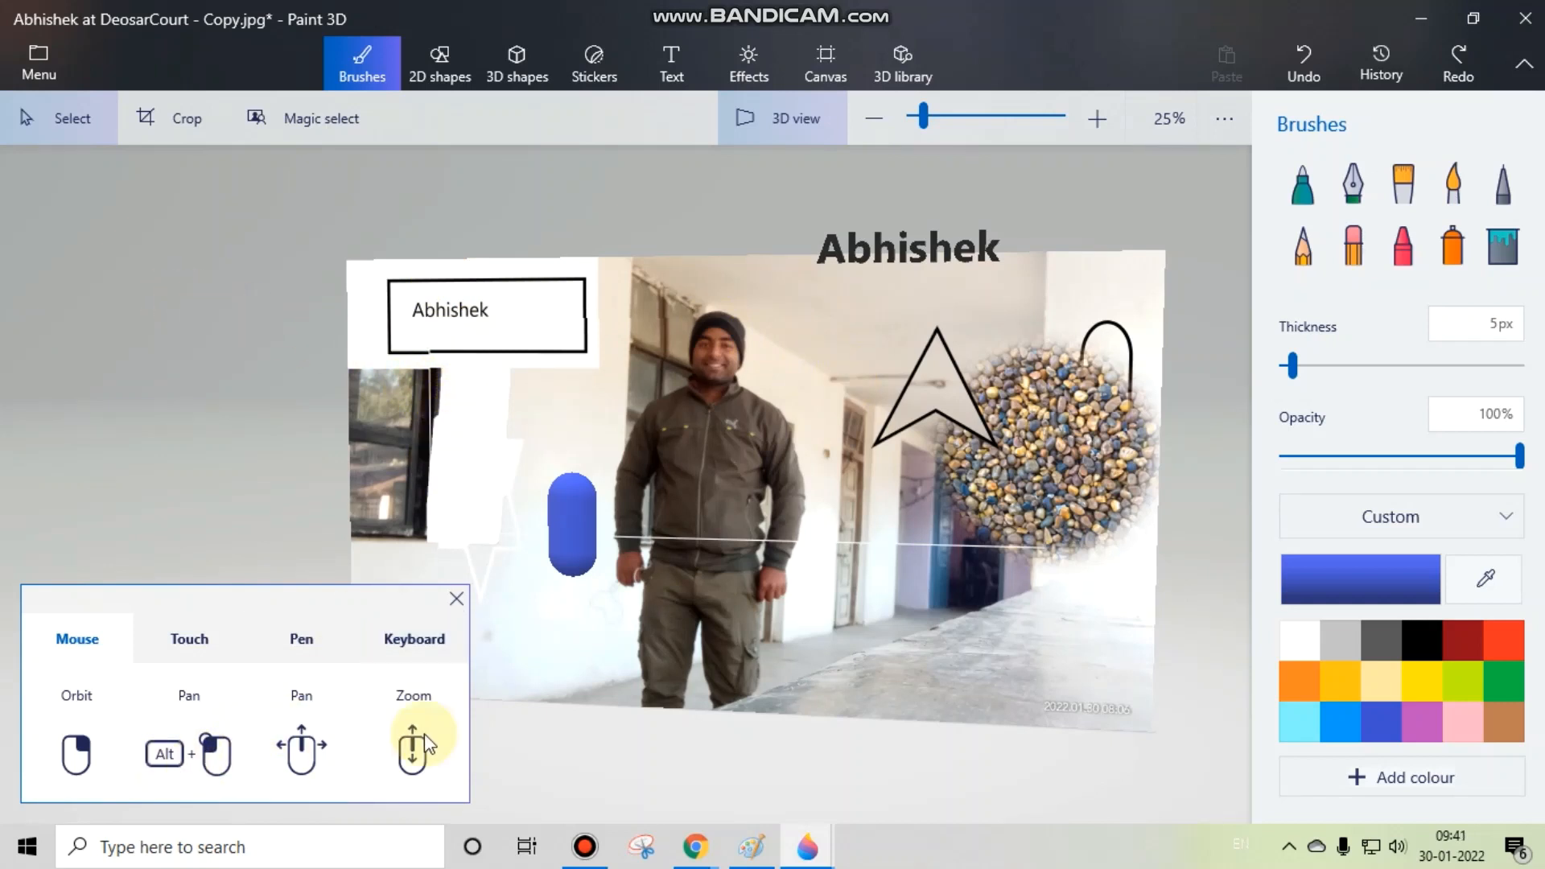
# Step: Try the mouse pan and zoom controls by shifting the 3D scene around and magnifying it and back to 25%
pyautogui.moveTo(983, 441); pyautogui.dragTo(907, 428)
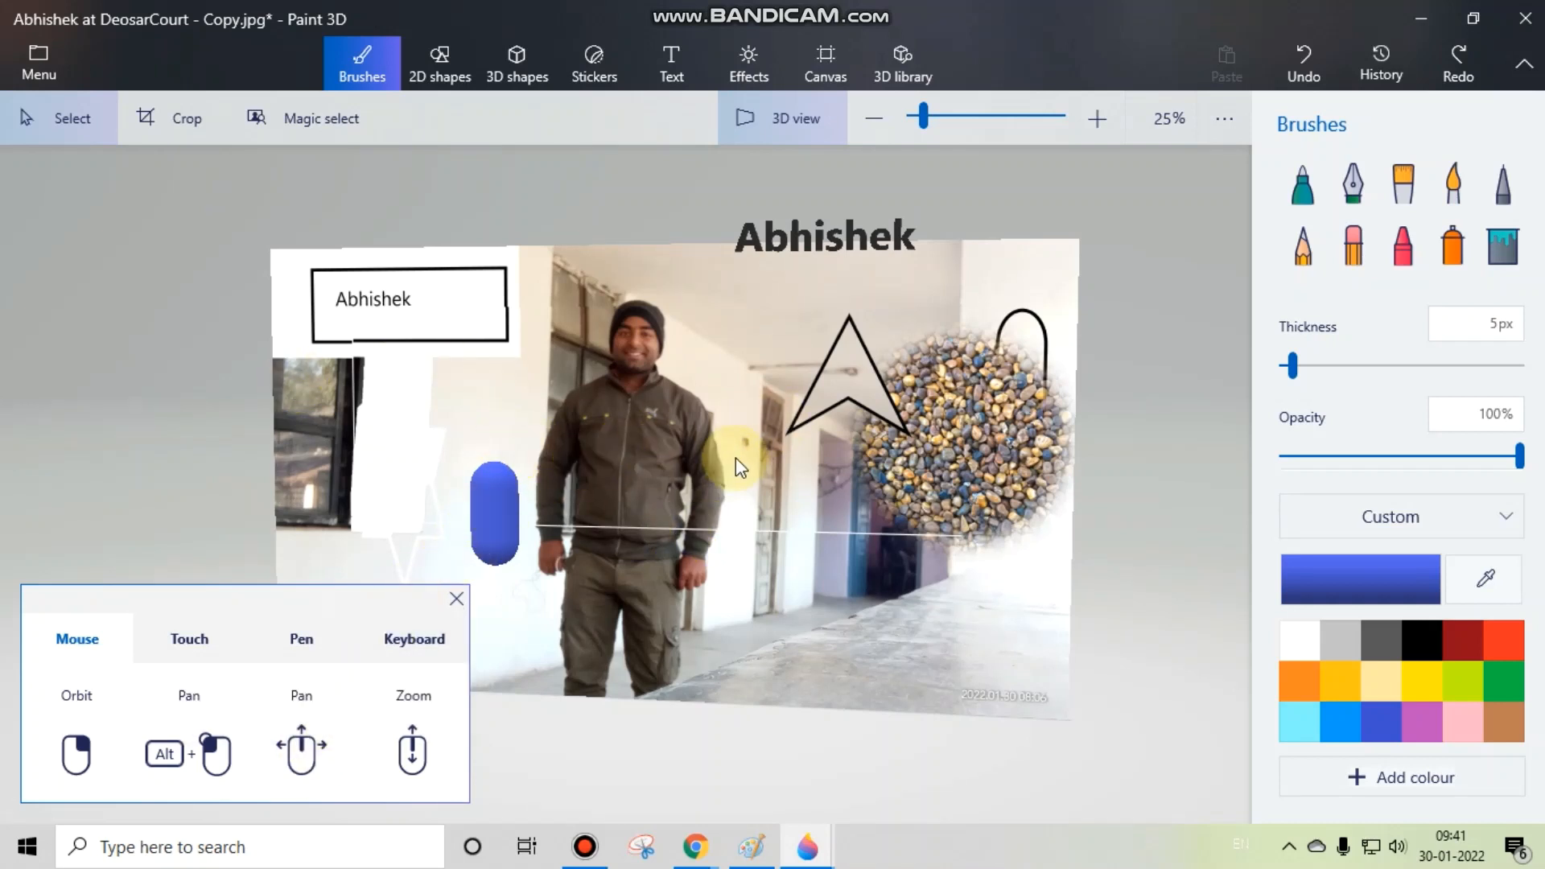
pyautogui.moveTo(735, 457); pyautogui.dragTo(727, 419)
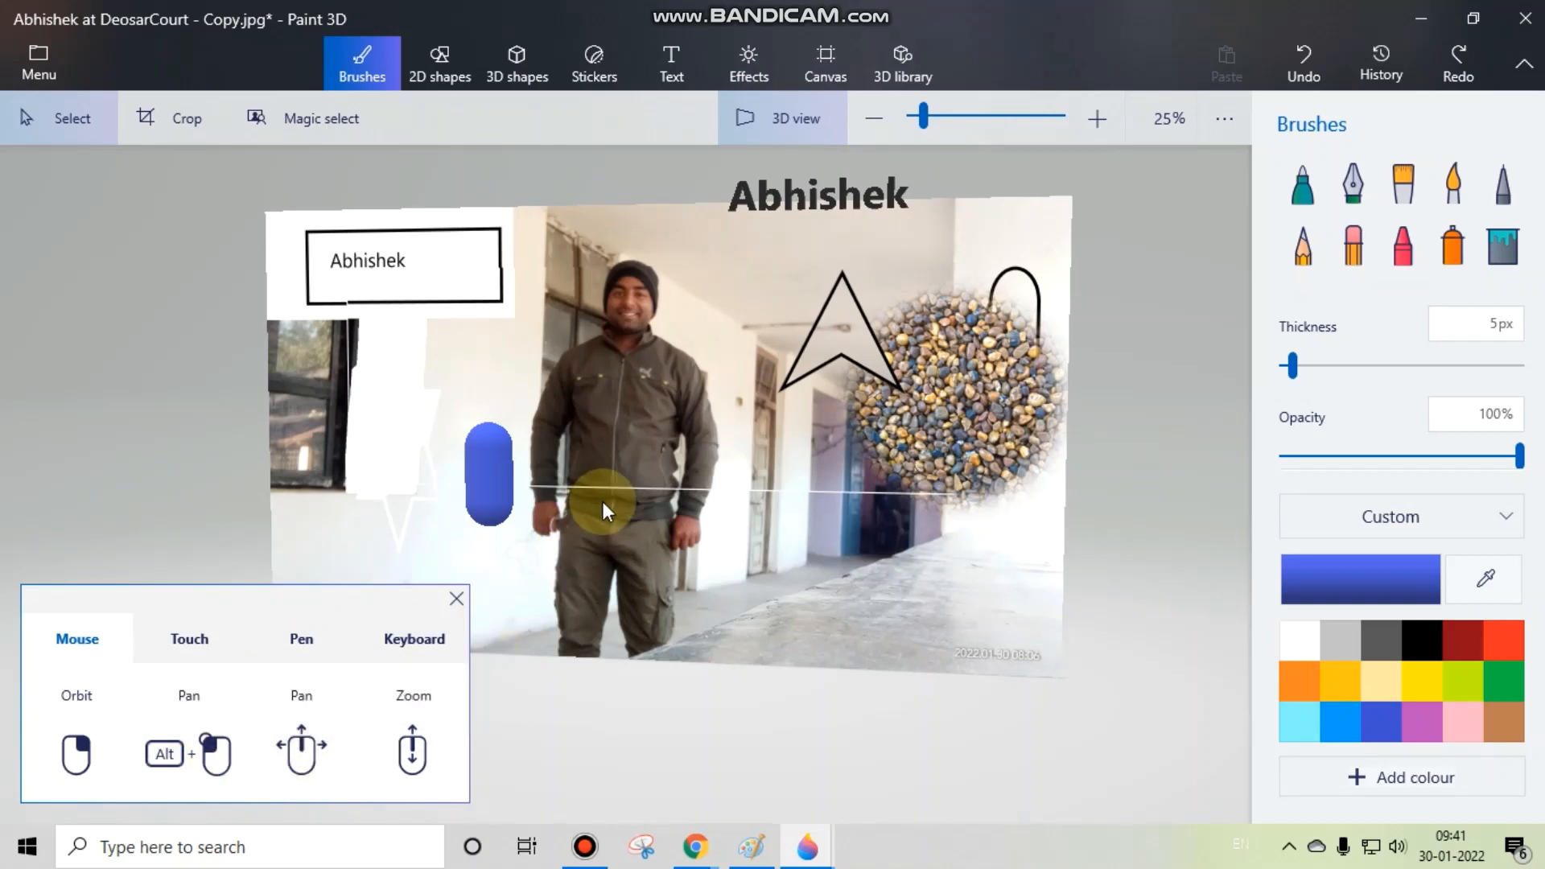
pyautogui.moveTo(601, 502); pyautogui.dragTo(455, 407)
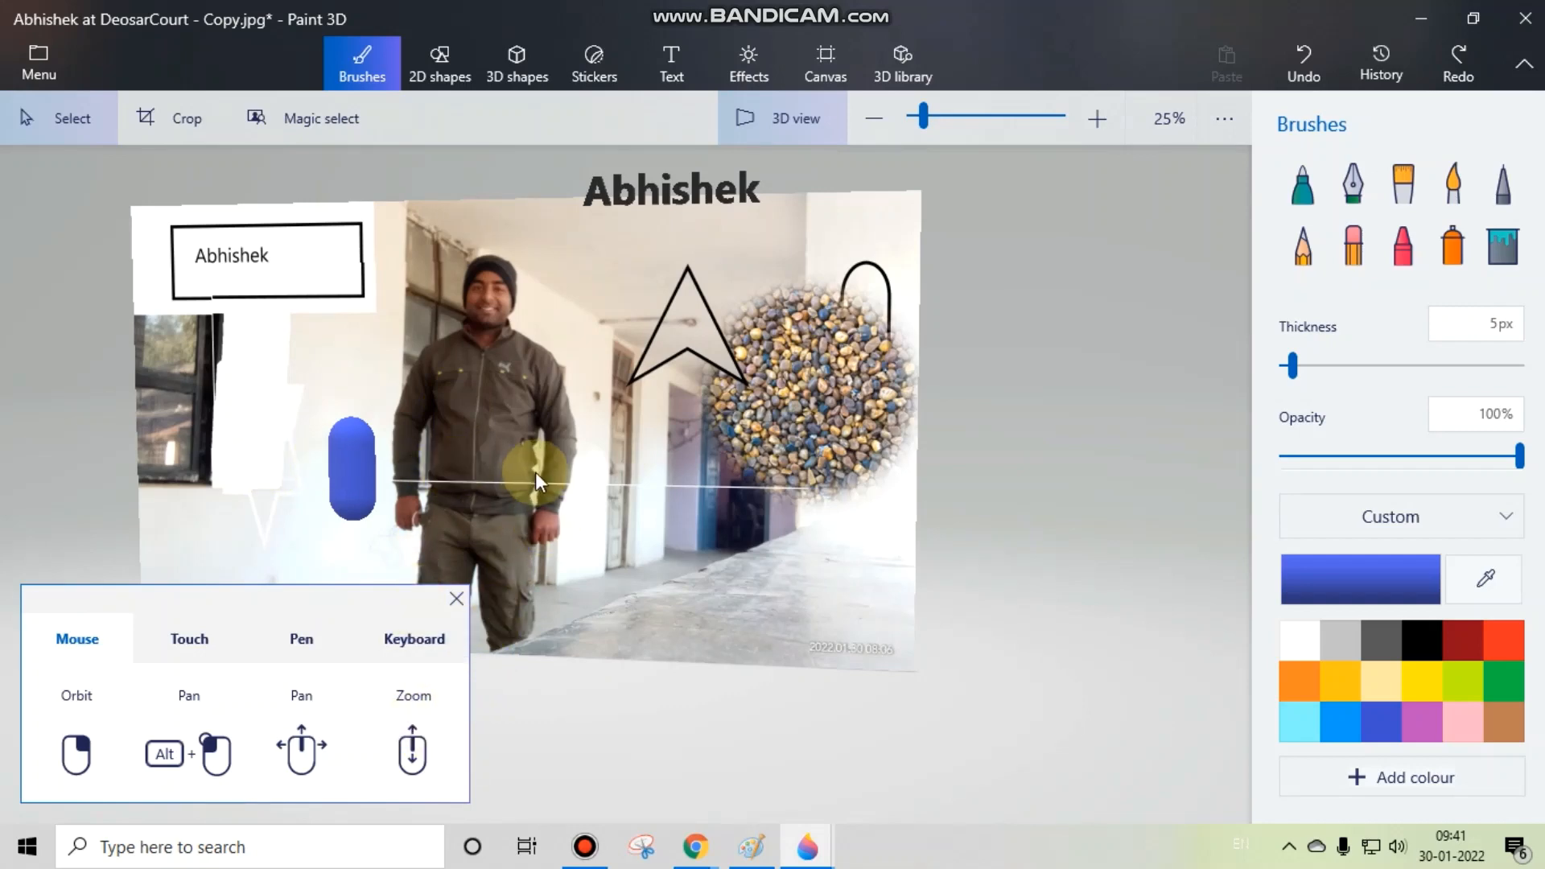
pyautogui.scroll(4, 543, 490)
pyautogui.scroll(-3, 541, 490)
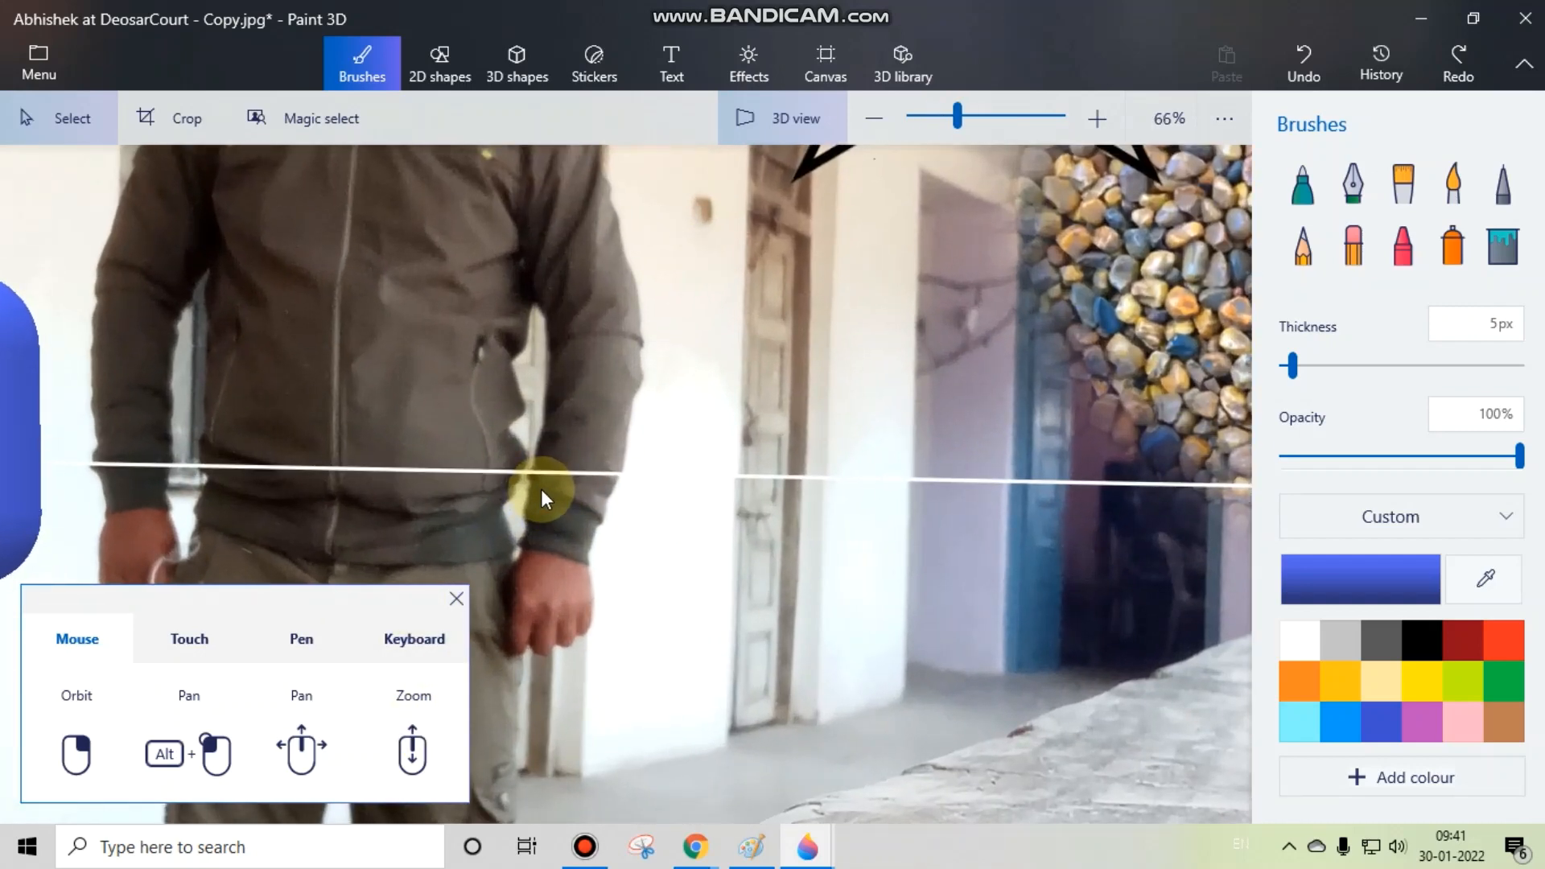
pyautogui.scroll(-2, 541, 489)
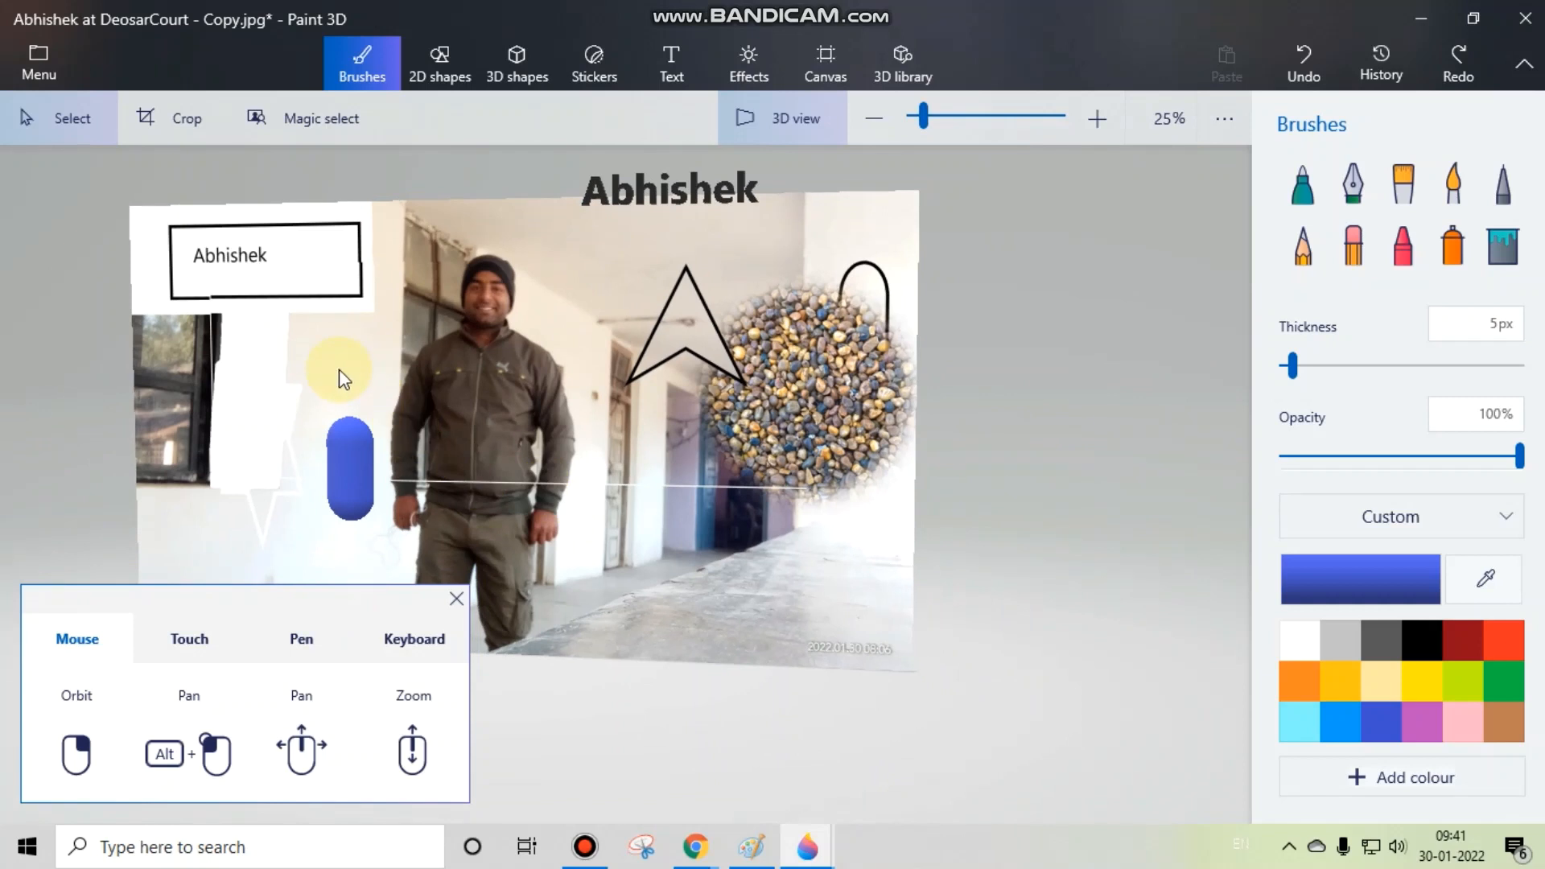
pyautogui.moveTo(342, 379); pyautogui.dragTo(434, 414)
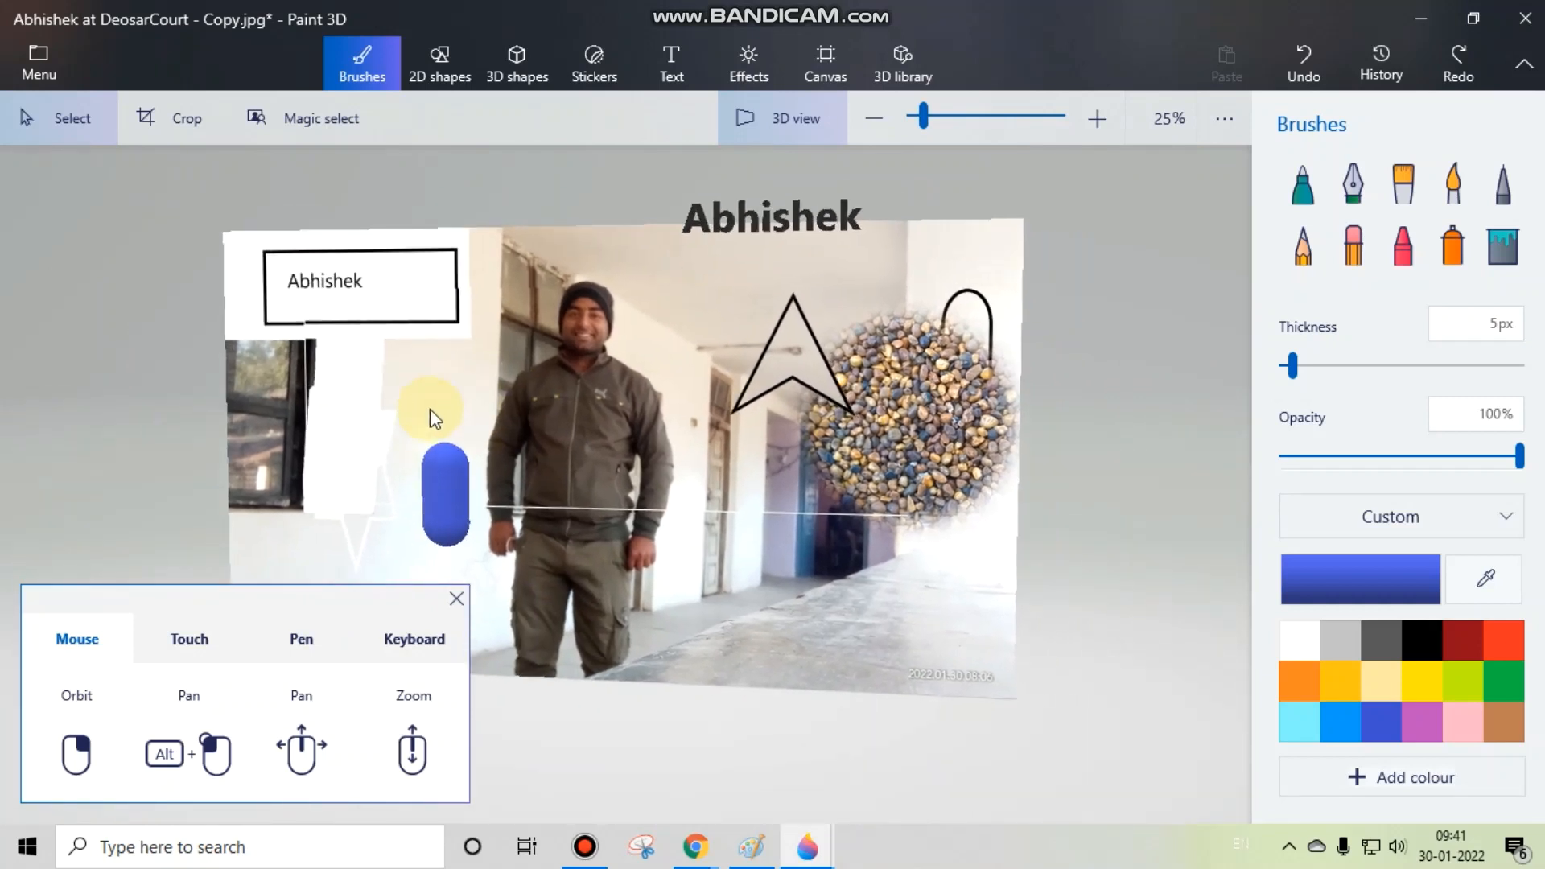
# Step: Show the keyboard interaction controls and try the keyboard orbit by tilting and turning the 3D scene
pyautogui.click(419, 641)
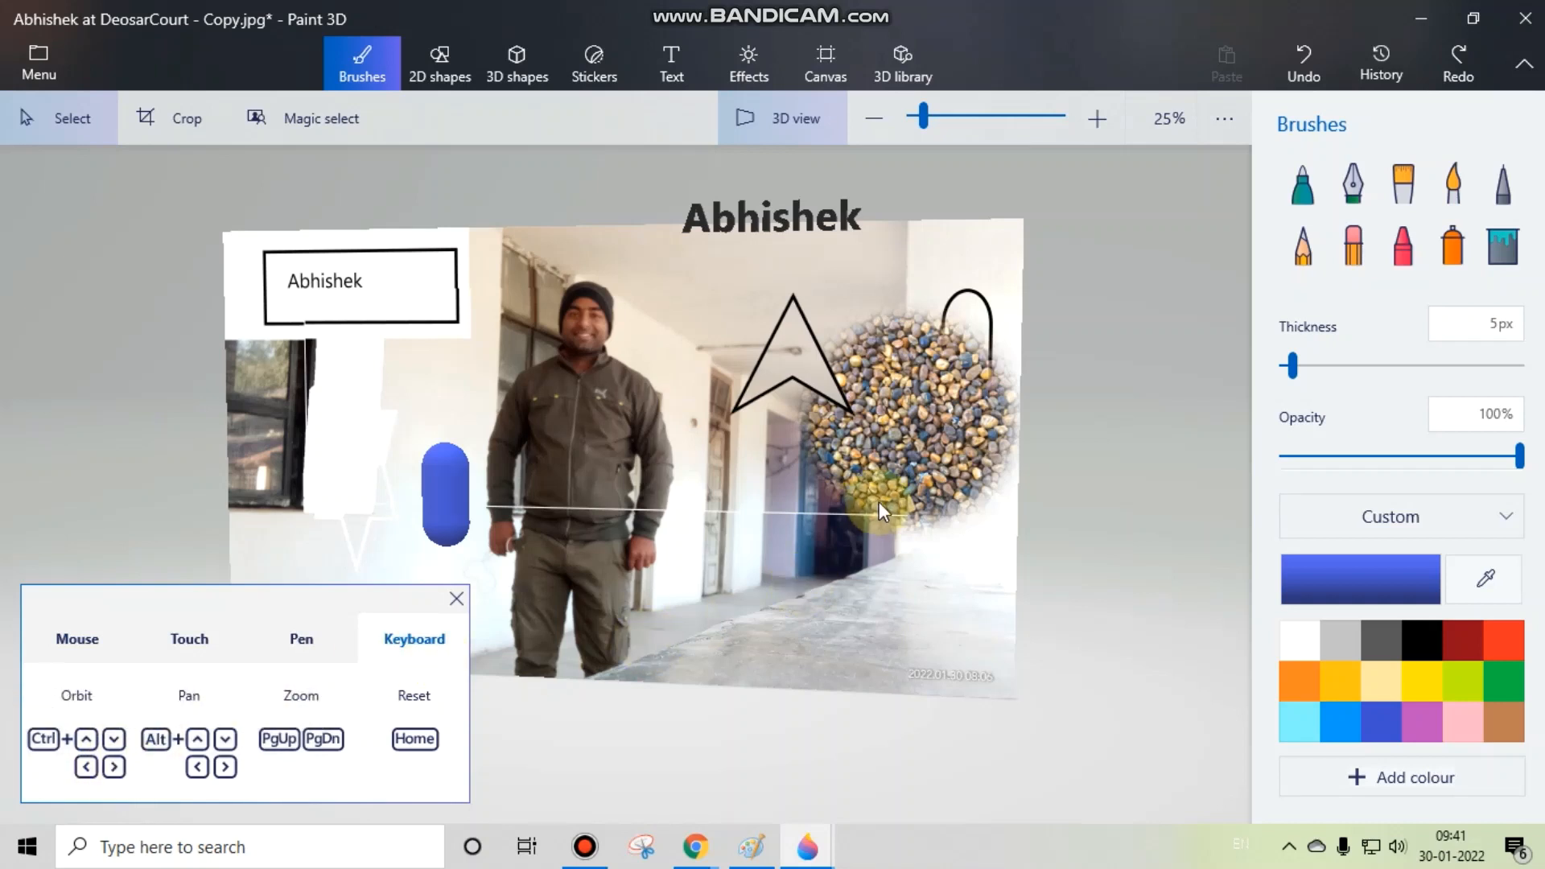
pyautogui.hotkey('ctrl', 'Up')
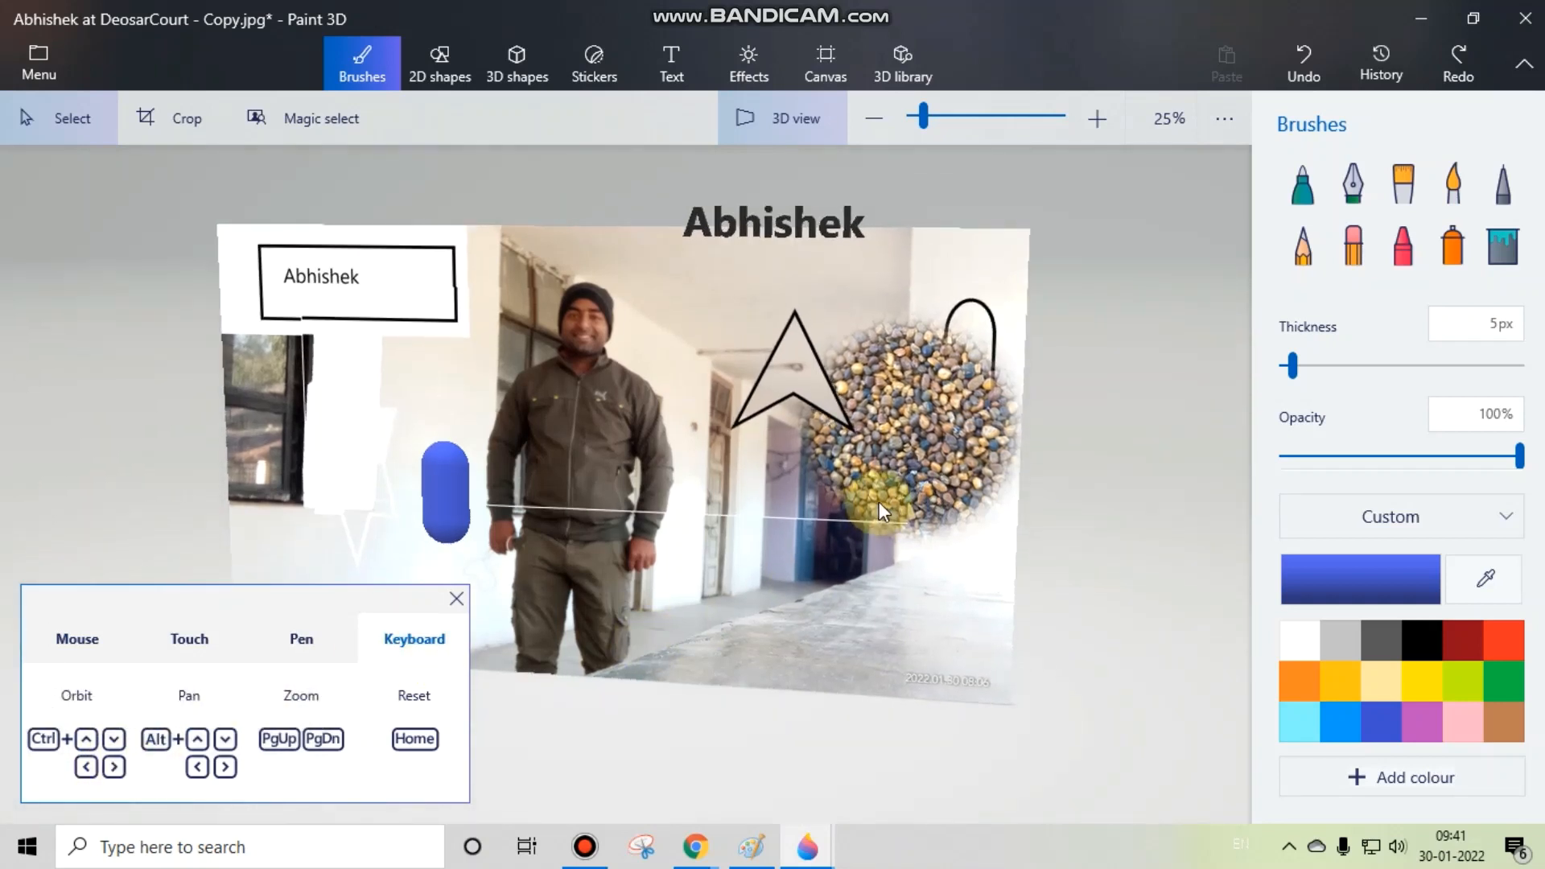
pyautogui.hotkey('ctrl', 'Up')
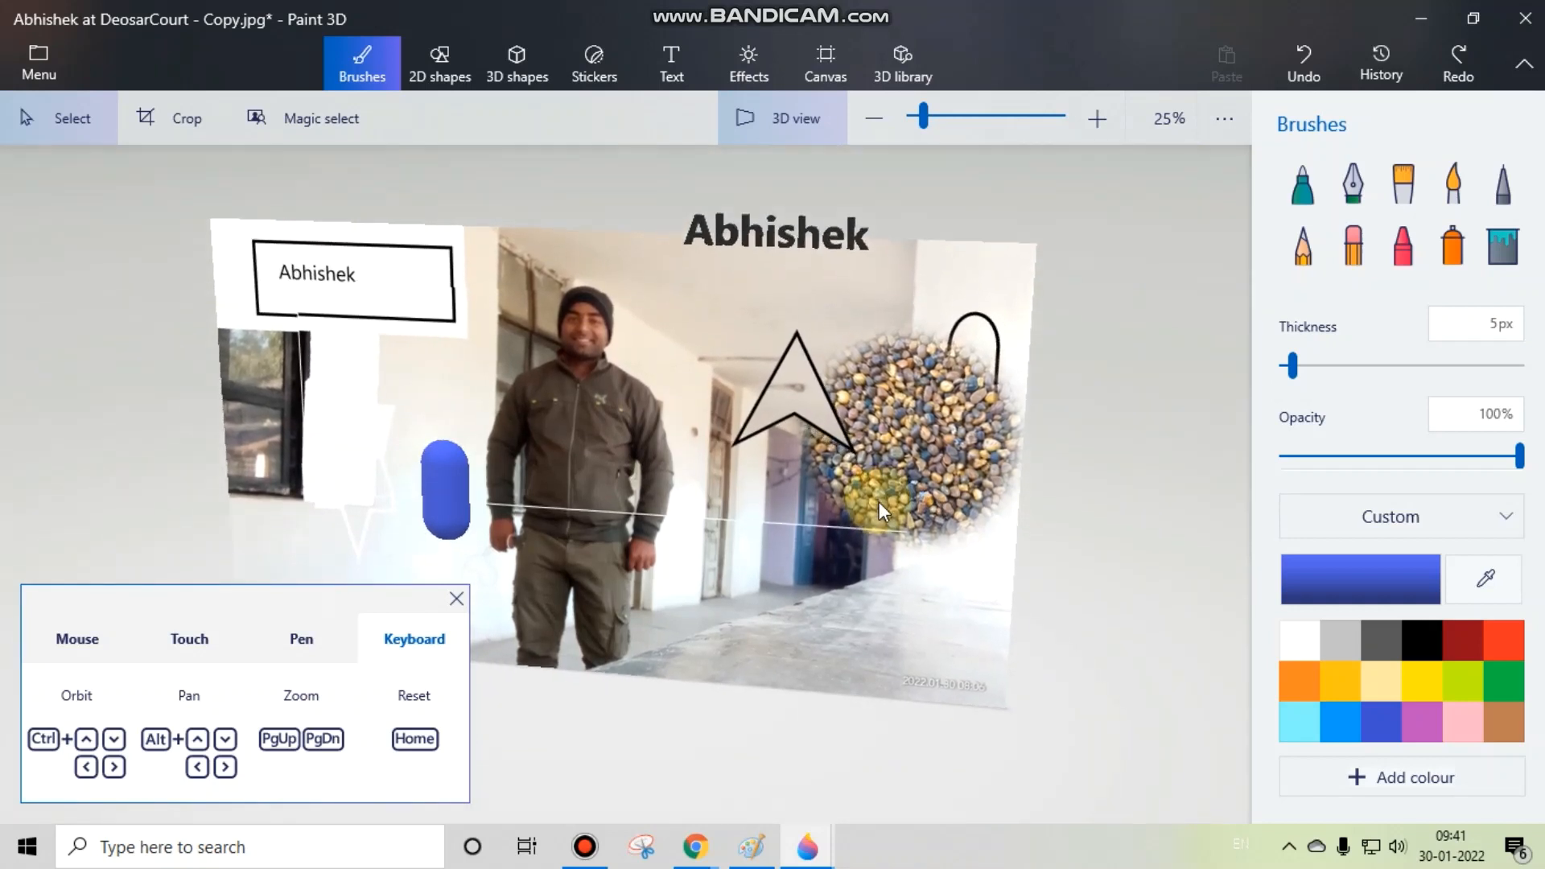
pyautogui.hotkey('ctrl', 'Down')
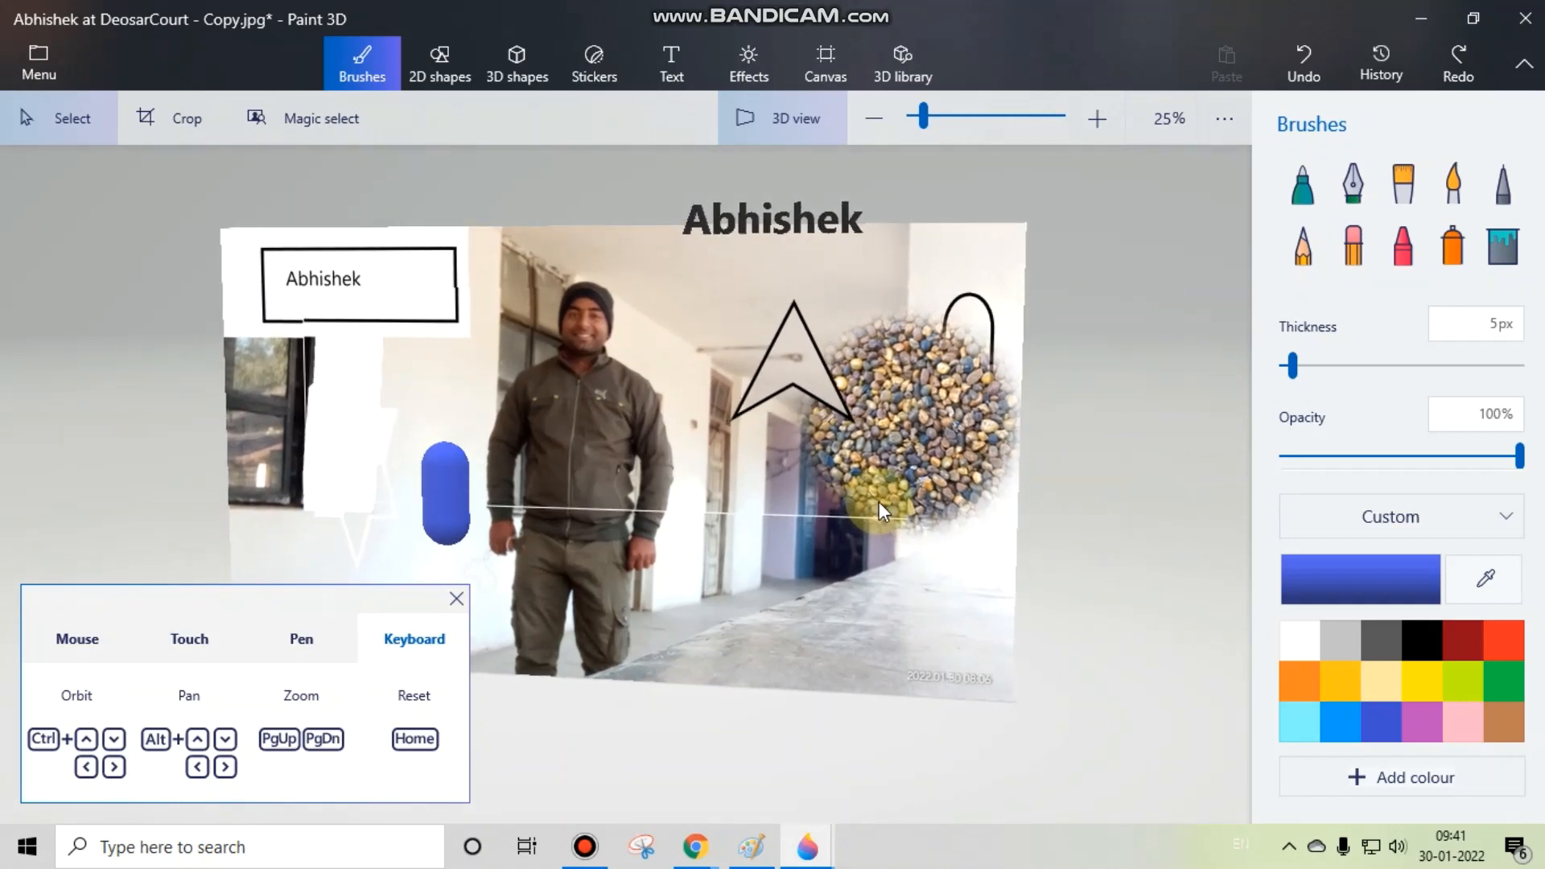
pyautogui.hotkey('ctrl', 'Left')
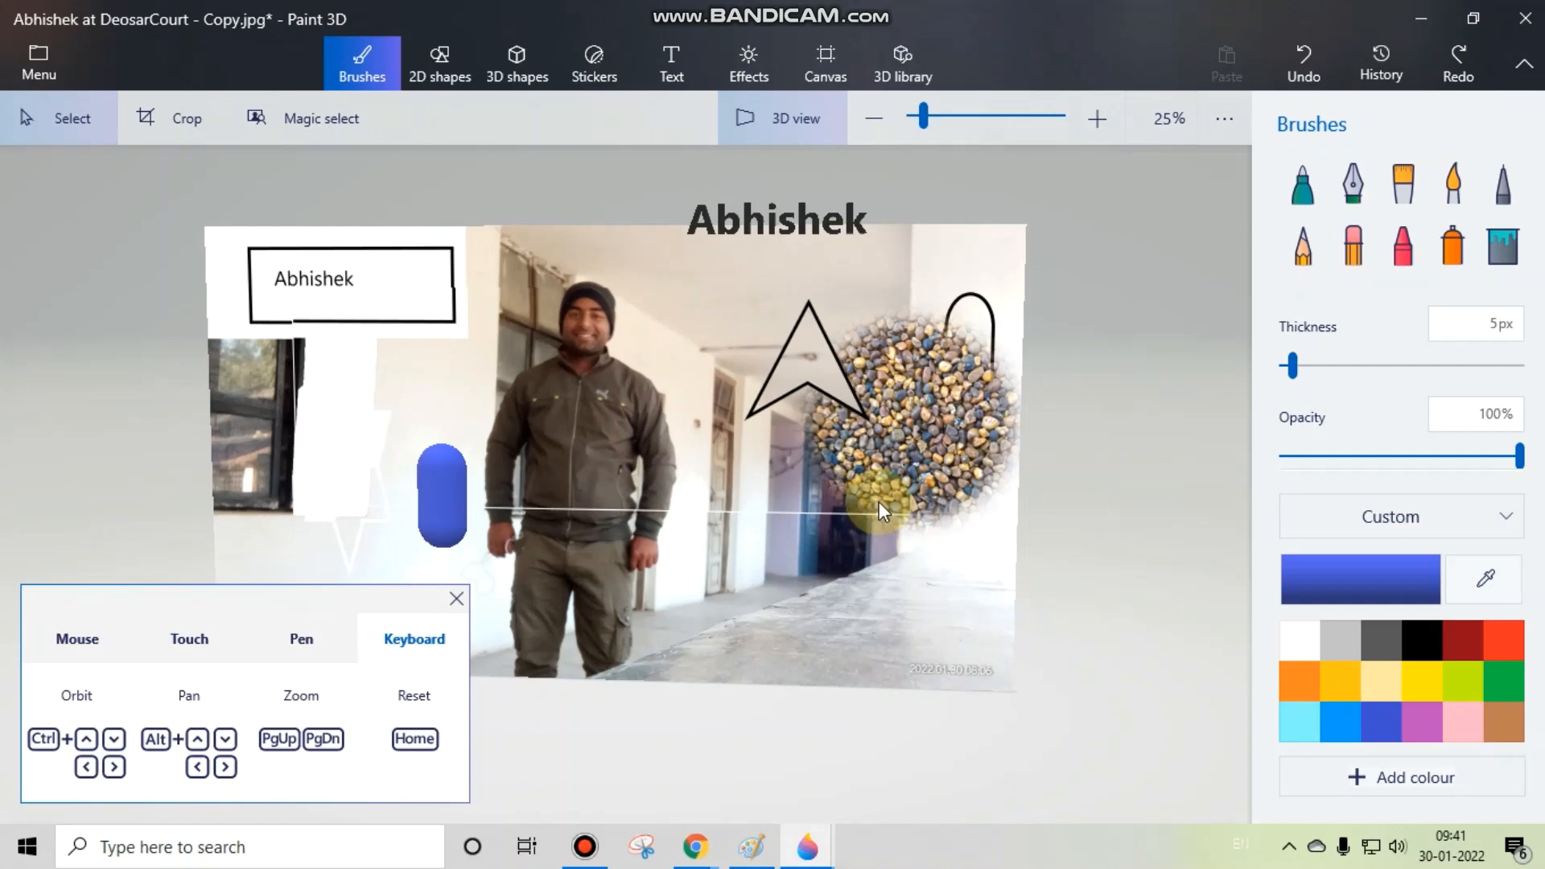
# Step: Try the keyboard pan controls by shifting the 3D scene right, left, down and up
pyautogui.hotkey('alt', 'Right')
pyautogui.hotkey('alt', 'Right')
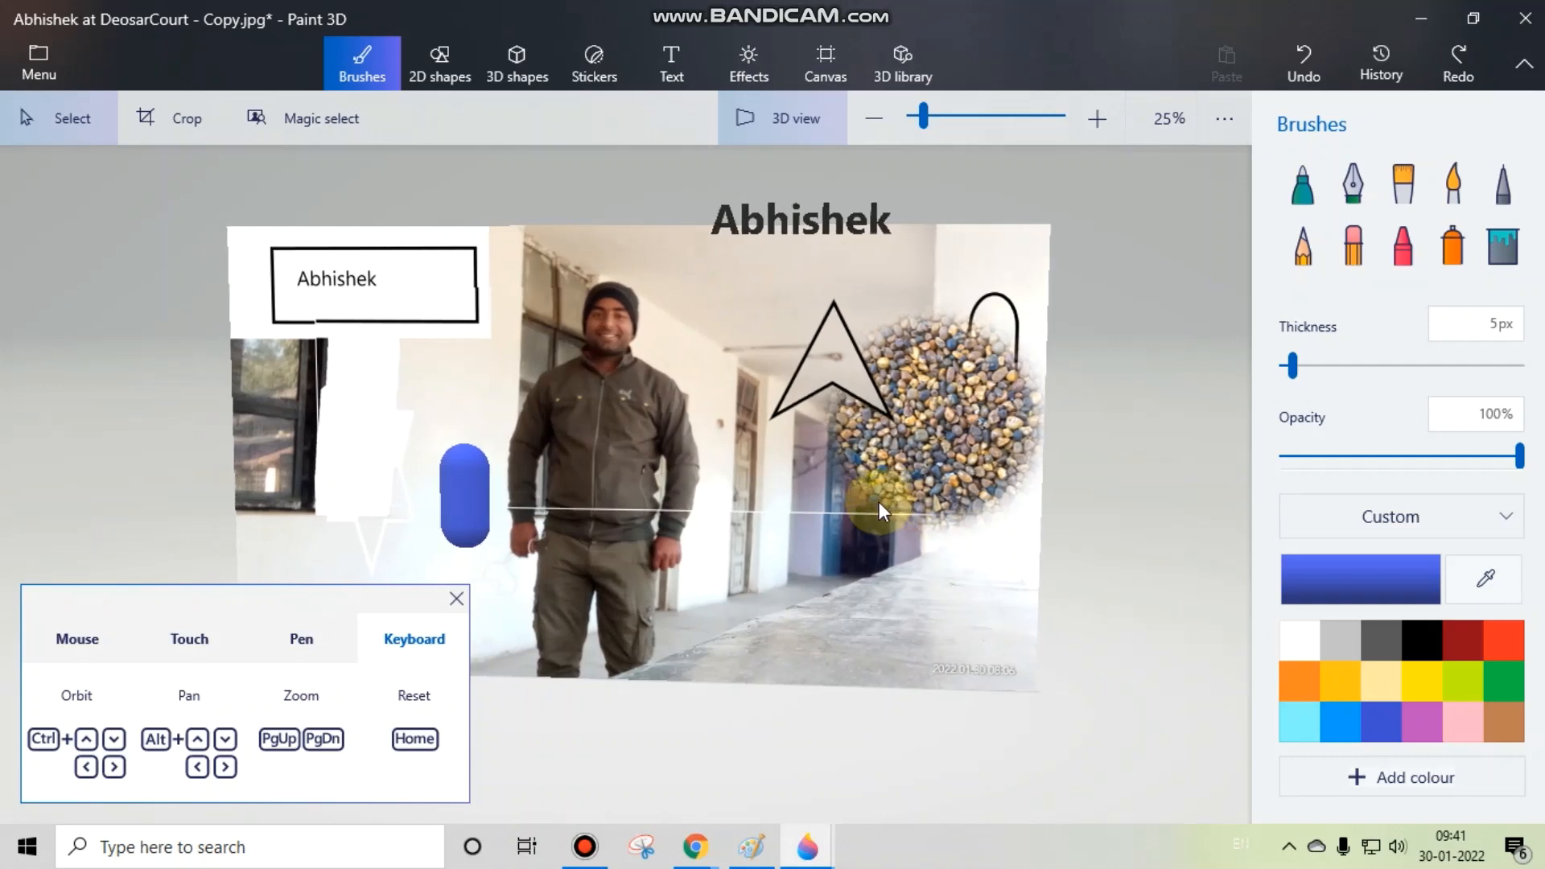
pyautogui.hotkey('alt', 'Right')
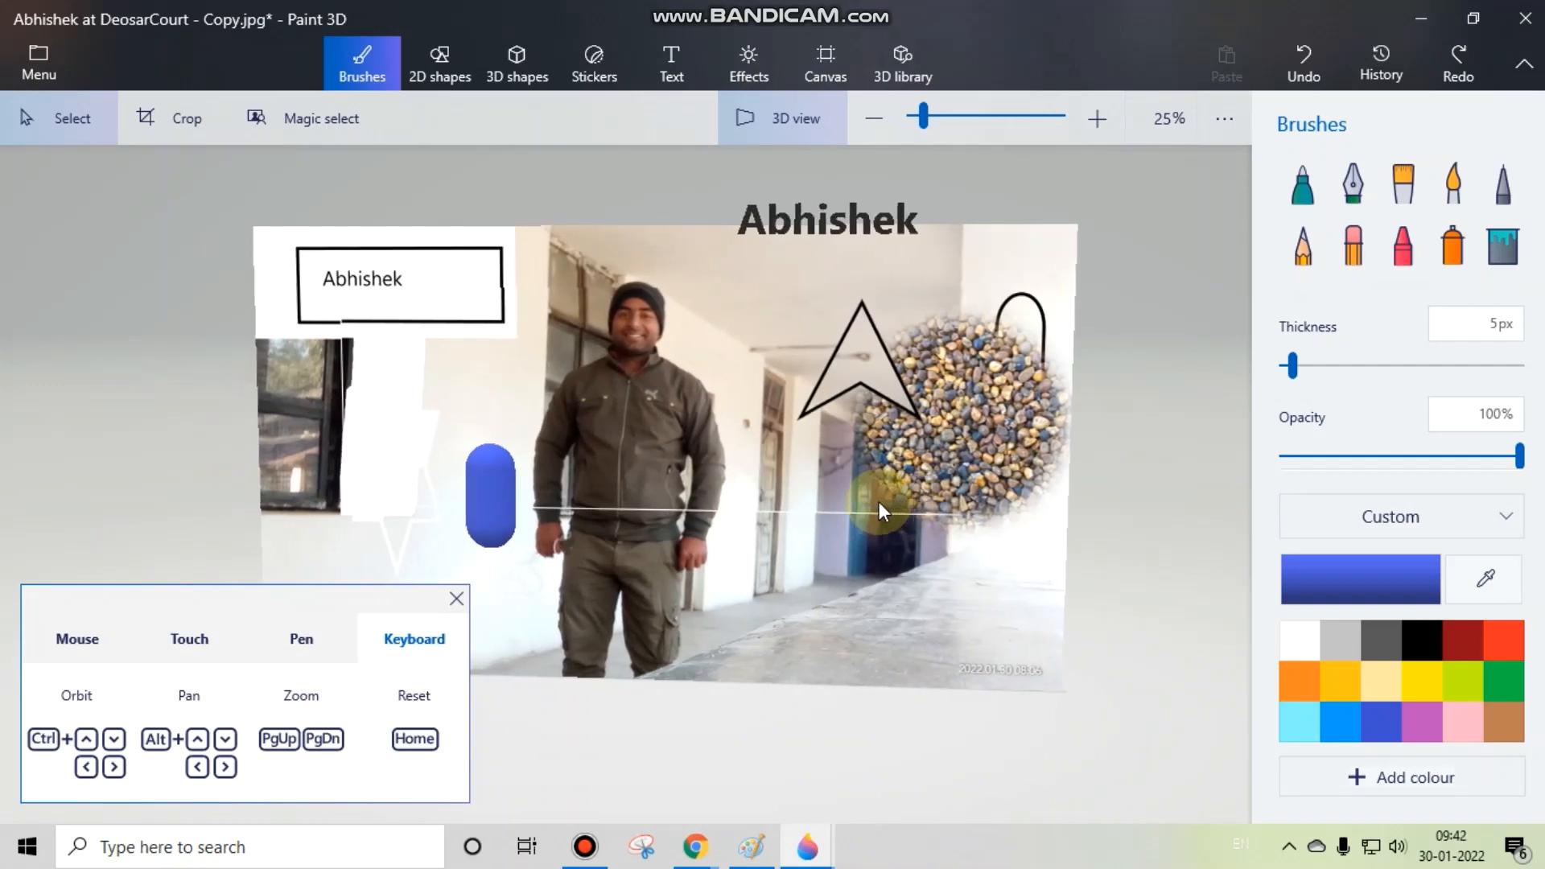
pyautogui.hotkey('alt', 'Left')
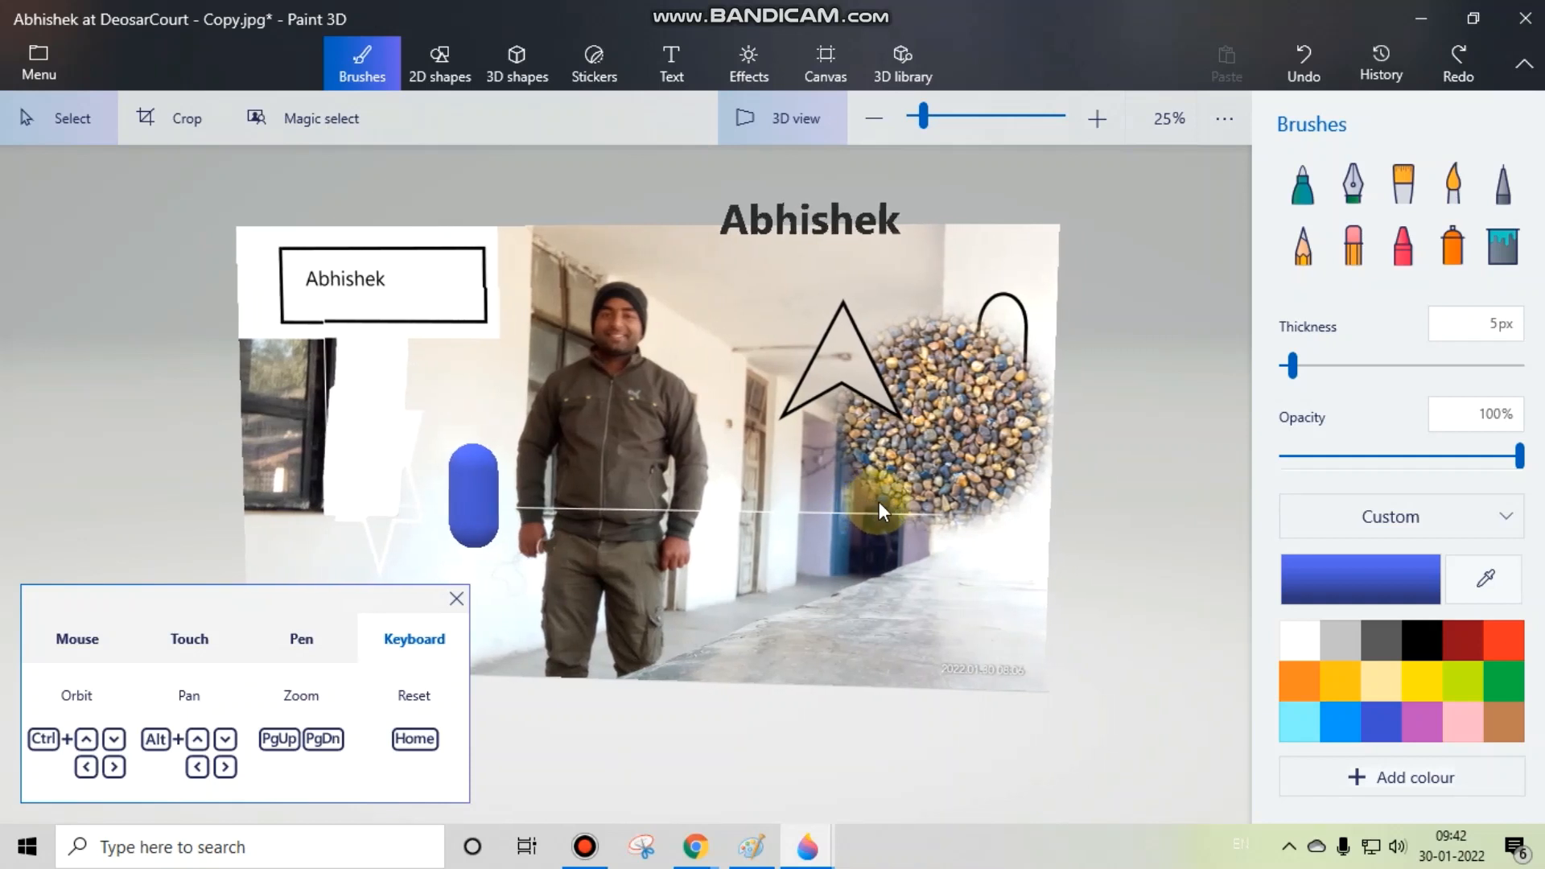
pyautogui.hotkey('alt', 'Down')
pyautogui.hotkey('alt', 'Down')
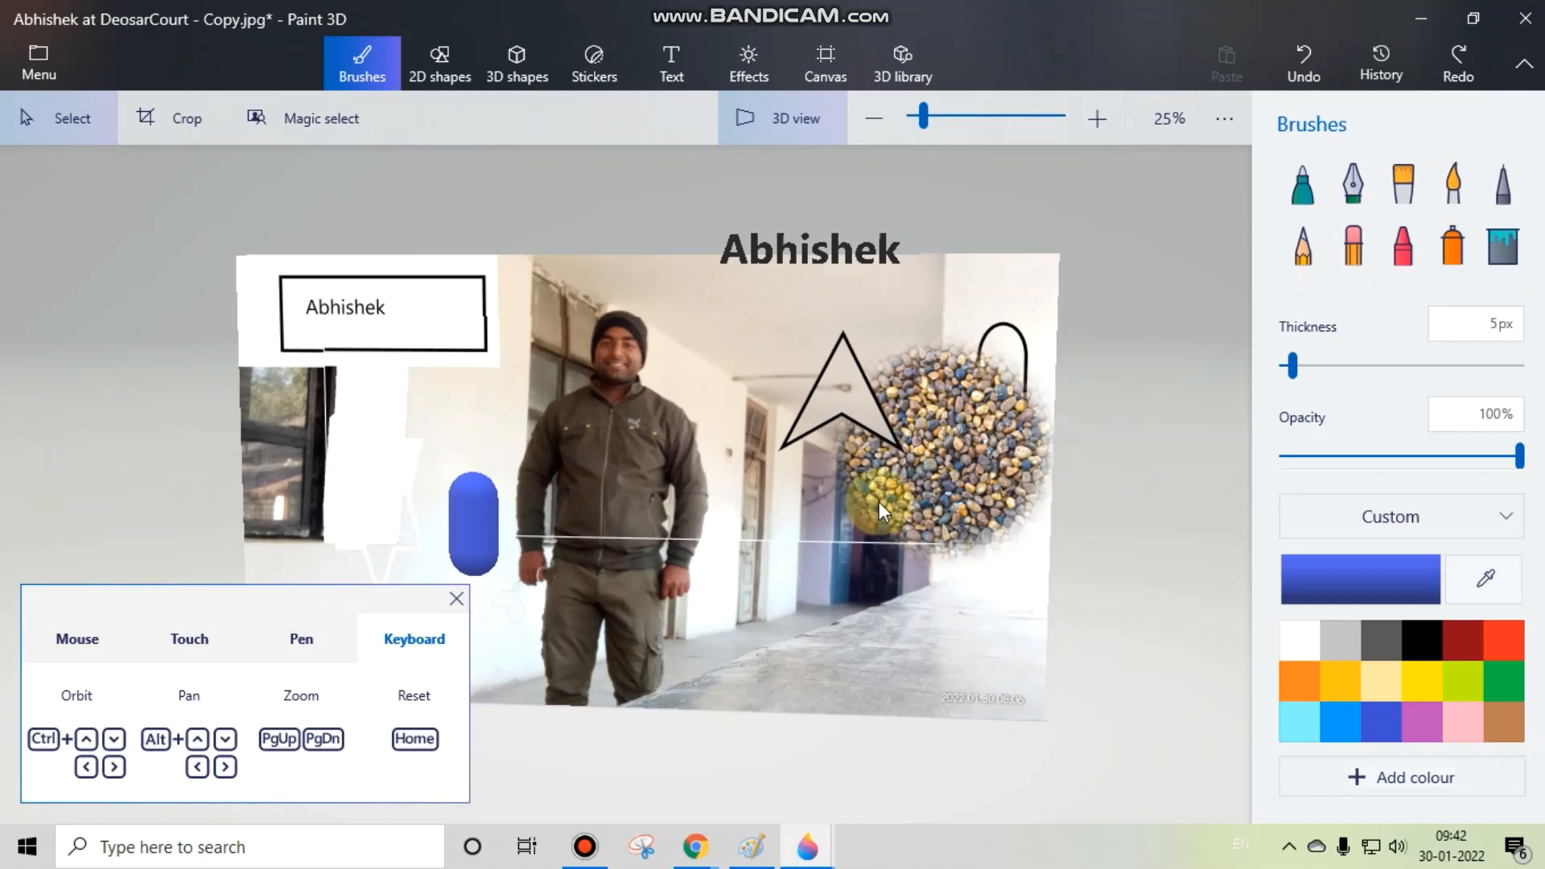
pyautogui.hotkey('alt', 'Down')
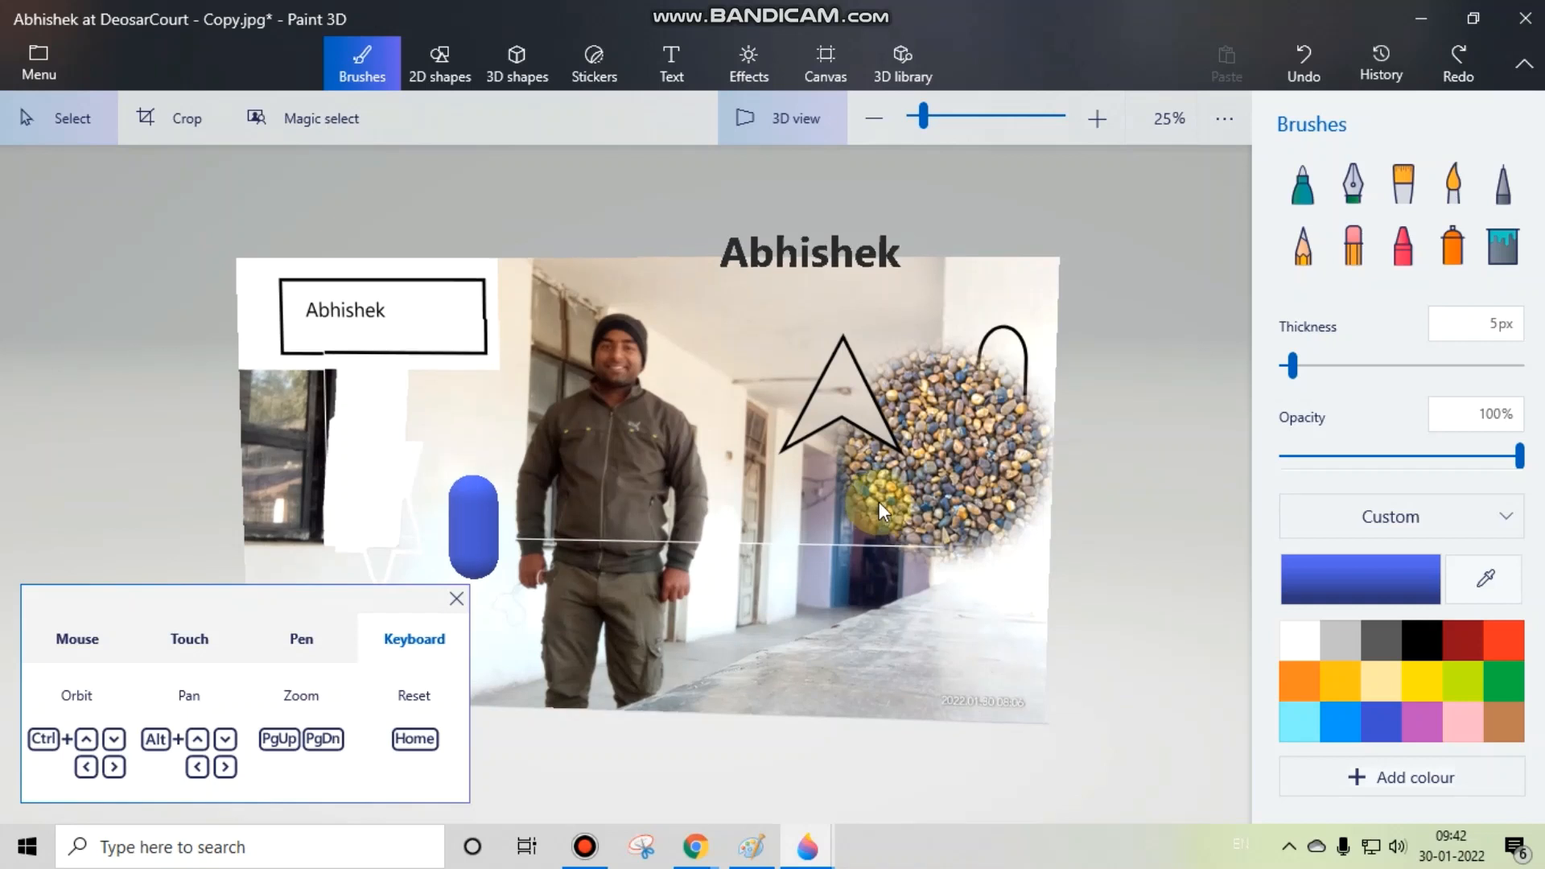
pyautogui.hotkey('alt', 'Up')
pyautogui.hotkey('alt', 'Up')
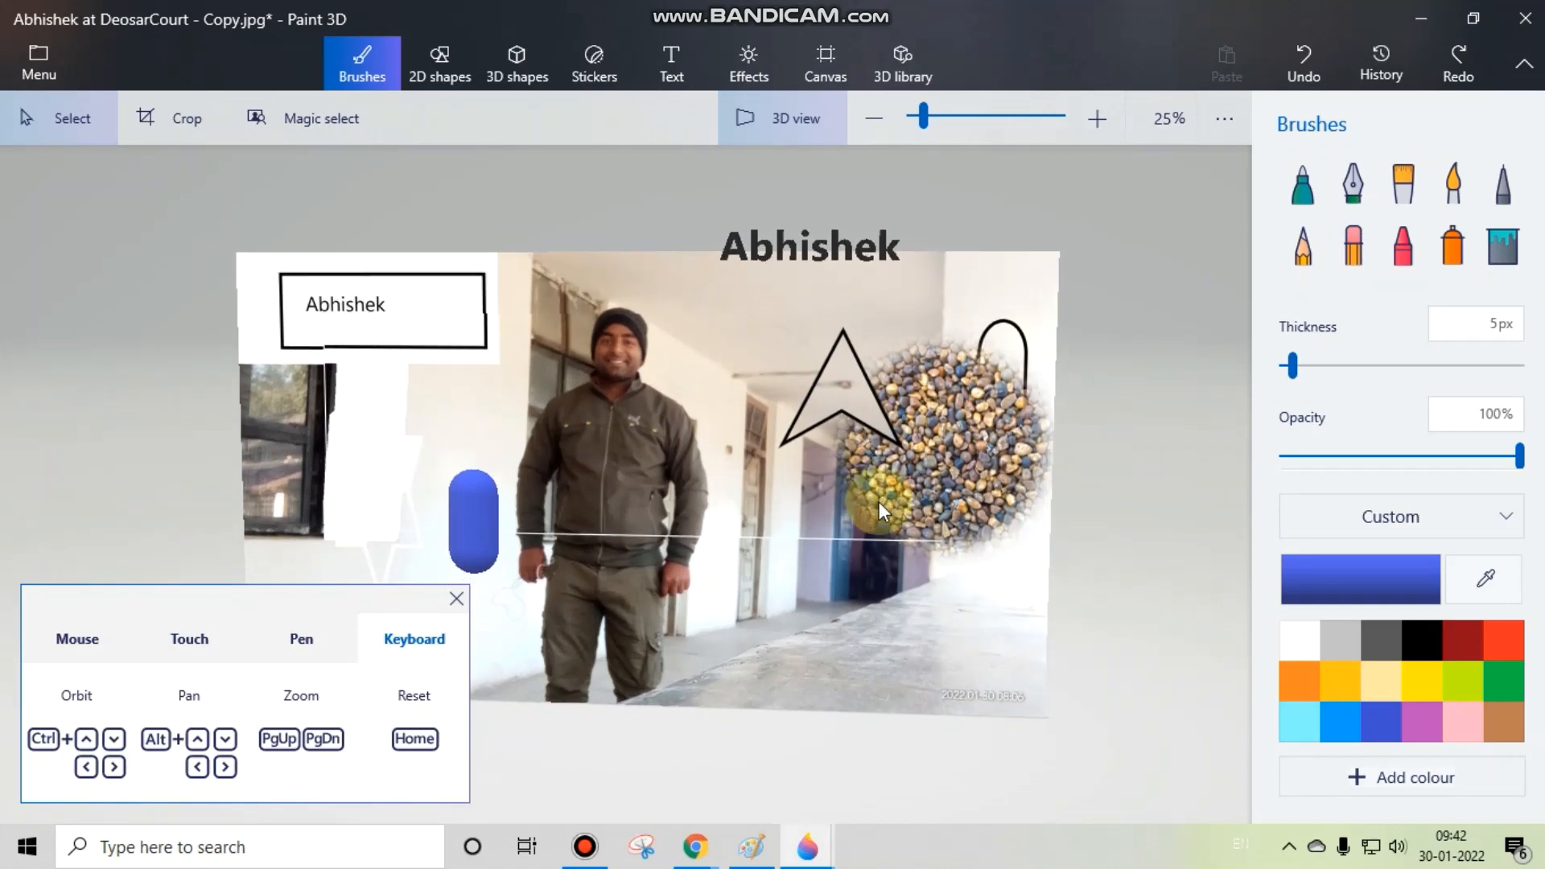
pyautogui.hotkey('alt', 'Left')
pyautogui.hotkey('alt', 'Right')
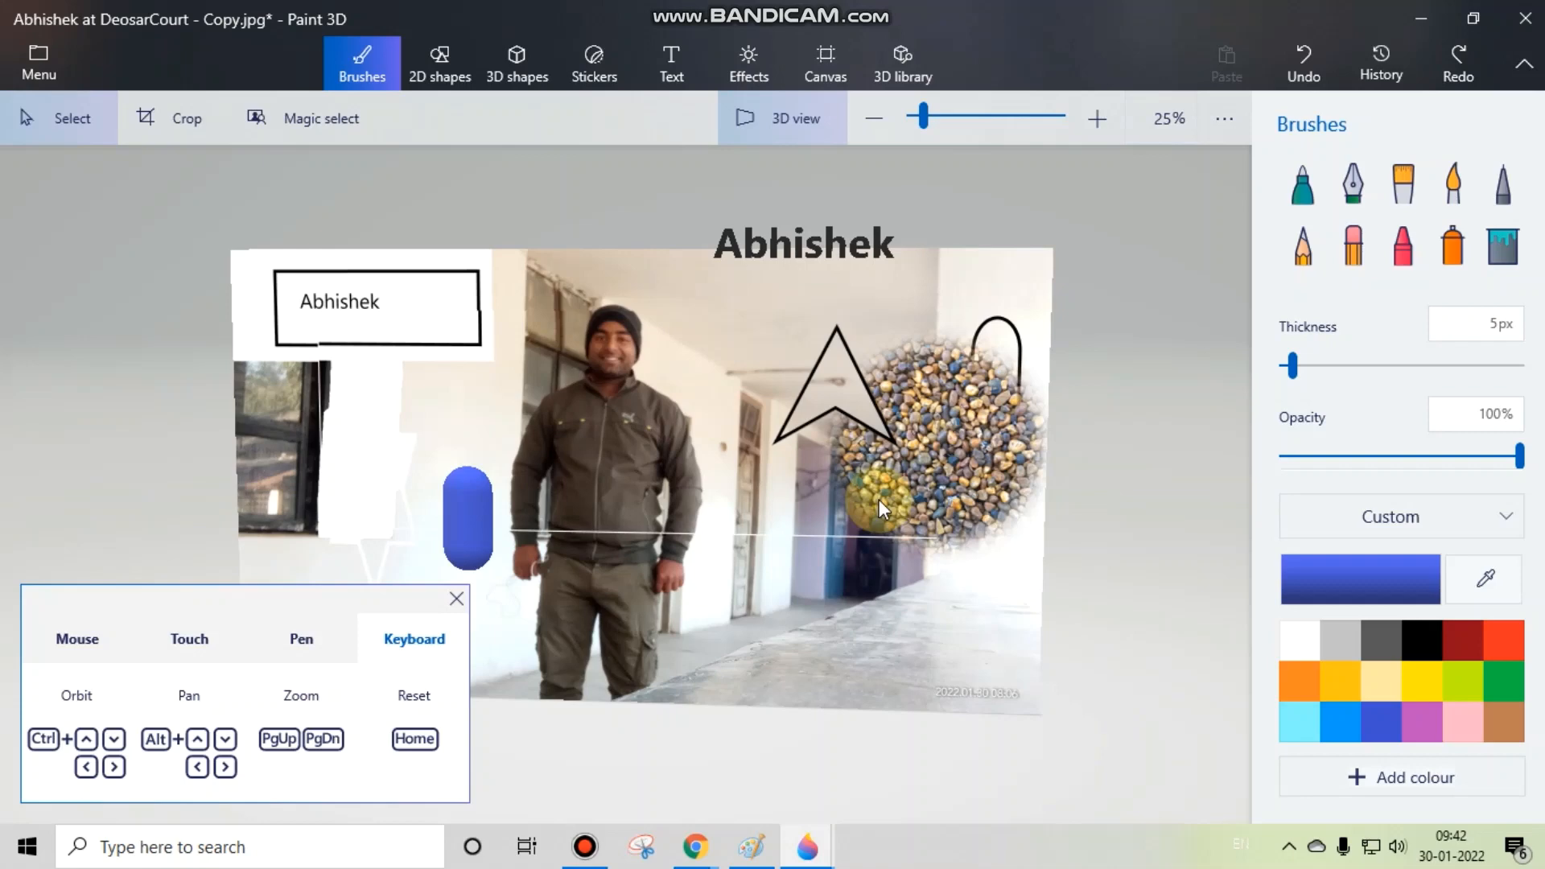
# Step: Try the keyboard zoom and reset controls, magnifying the scene up to 125% and bringing it back to 25%
pyautogui.press('pageup')
pyautogui.press('pagedown')
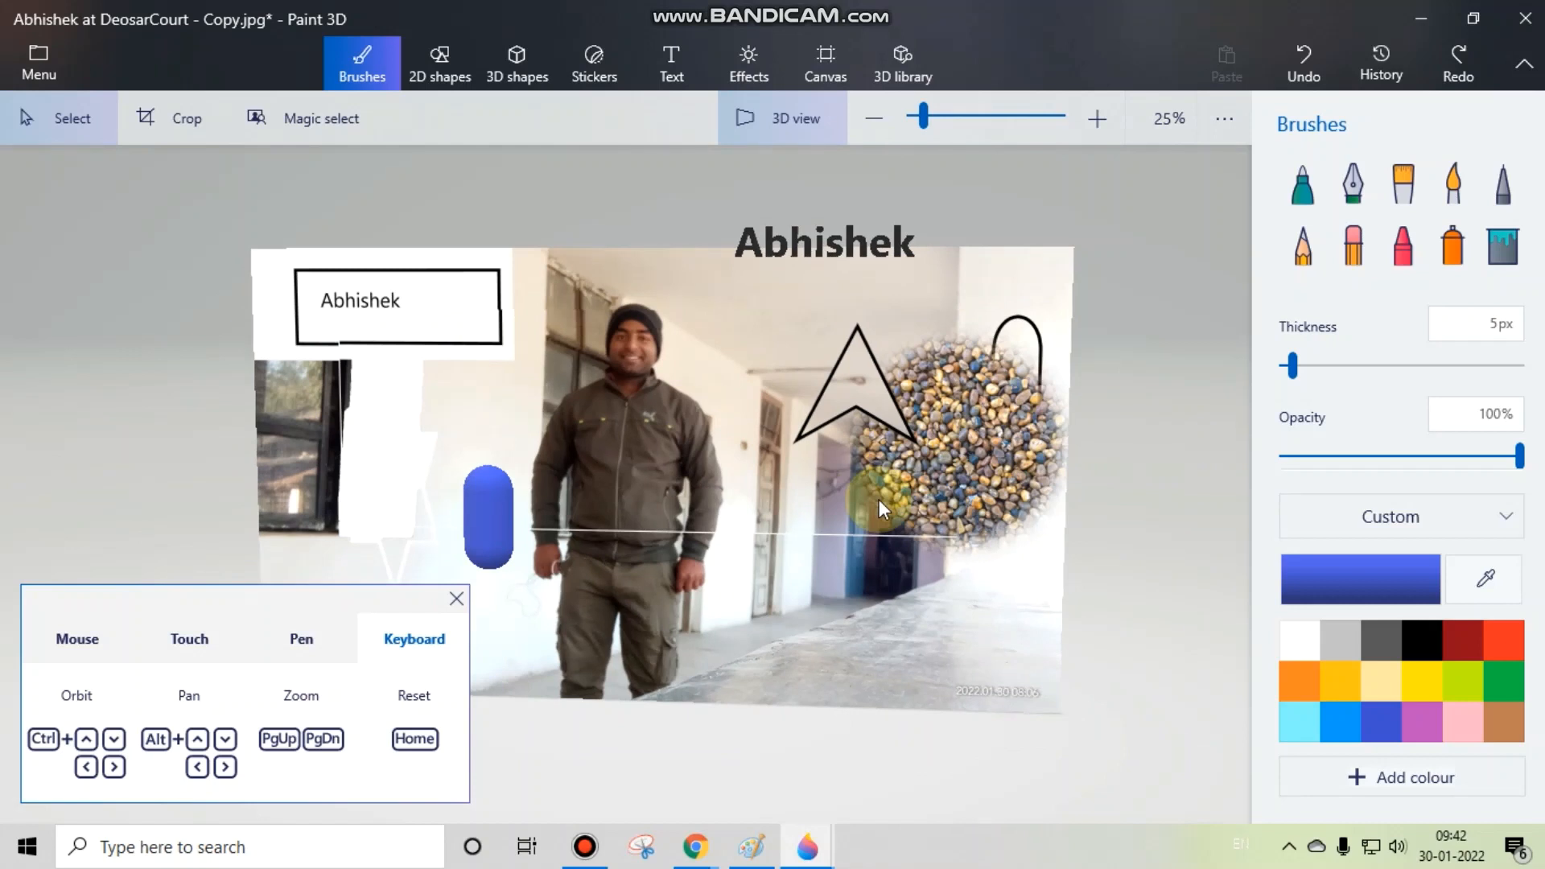
pyautogui.press('pageup')
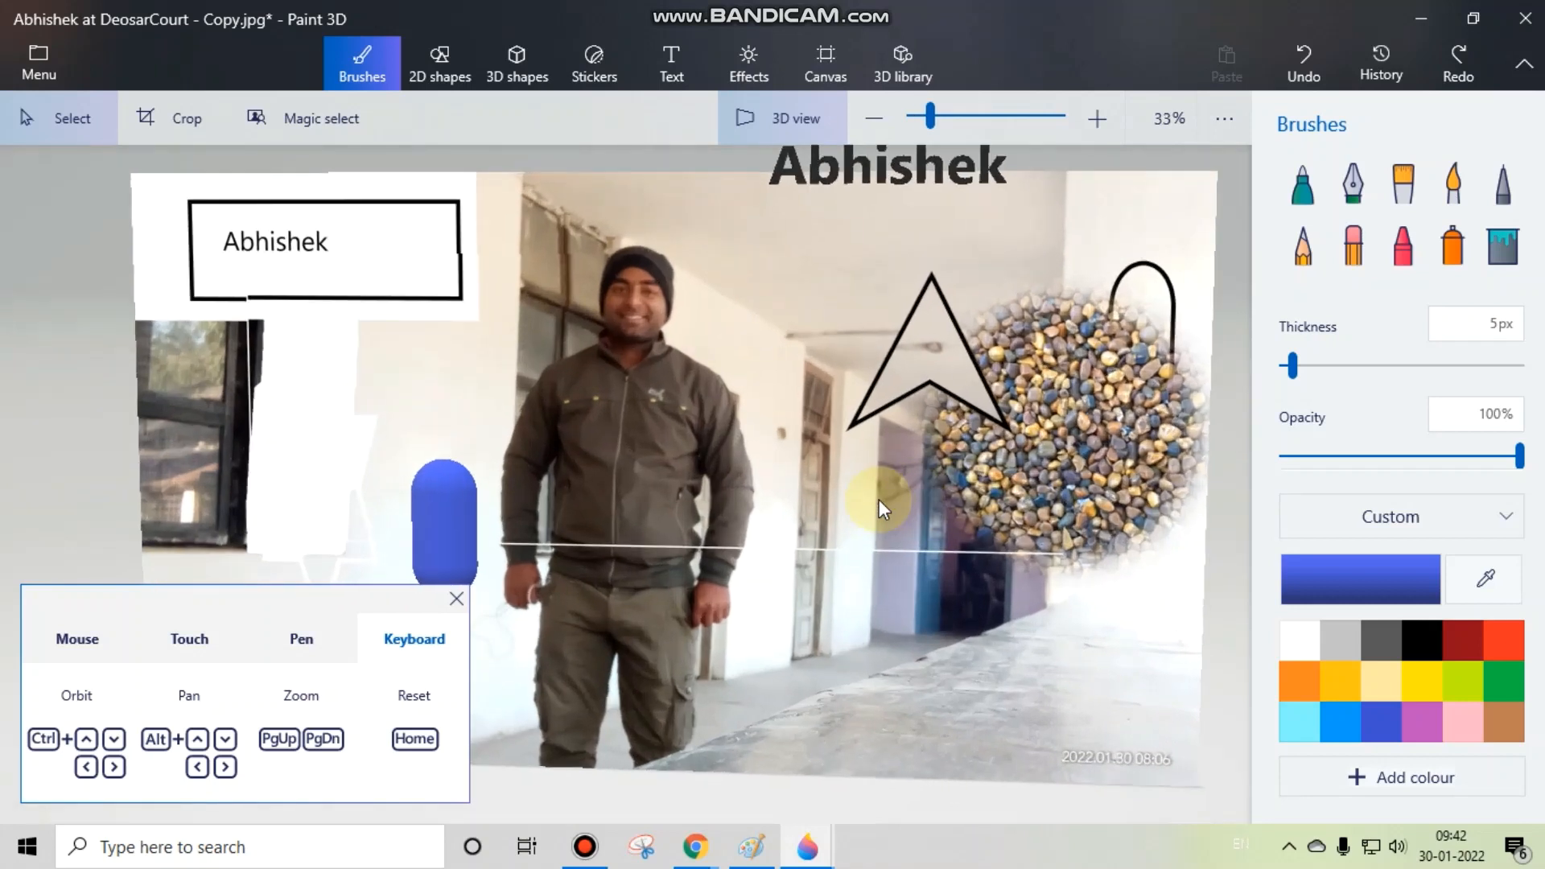
pyautogui.press('Home')
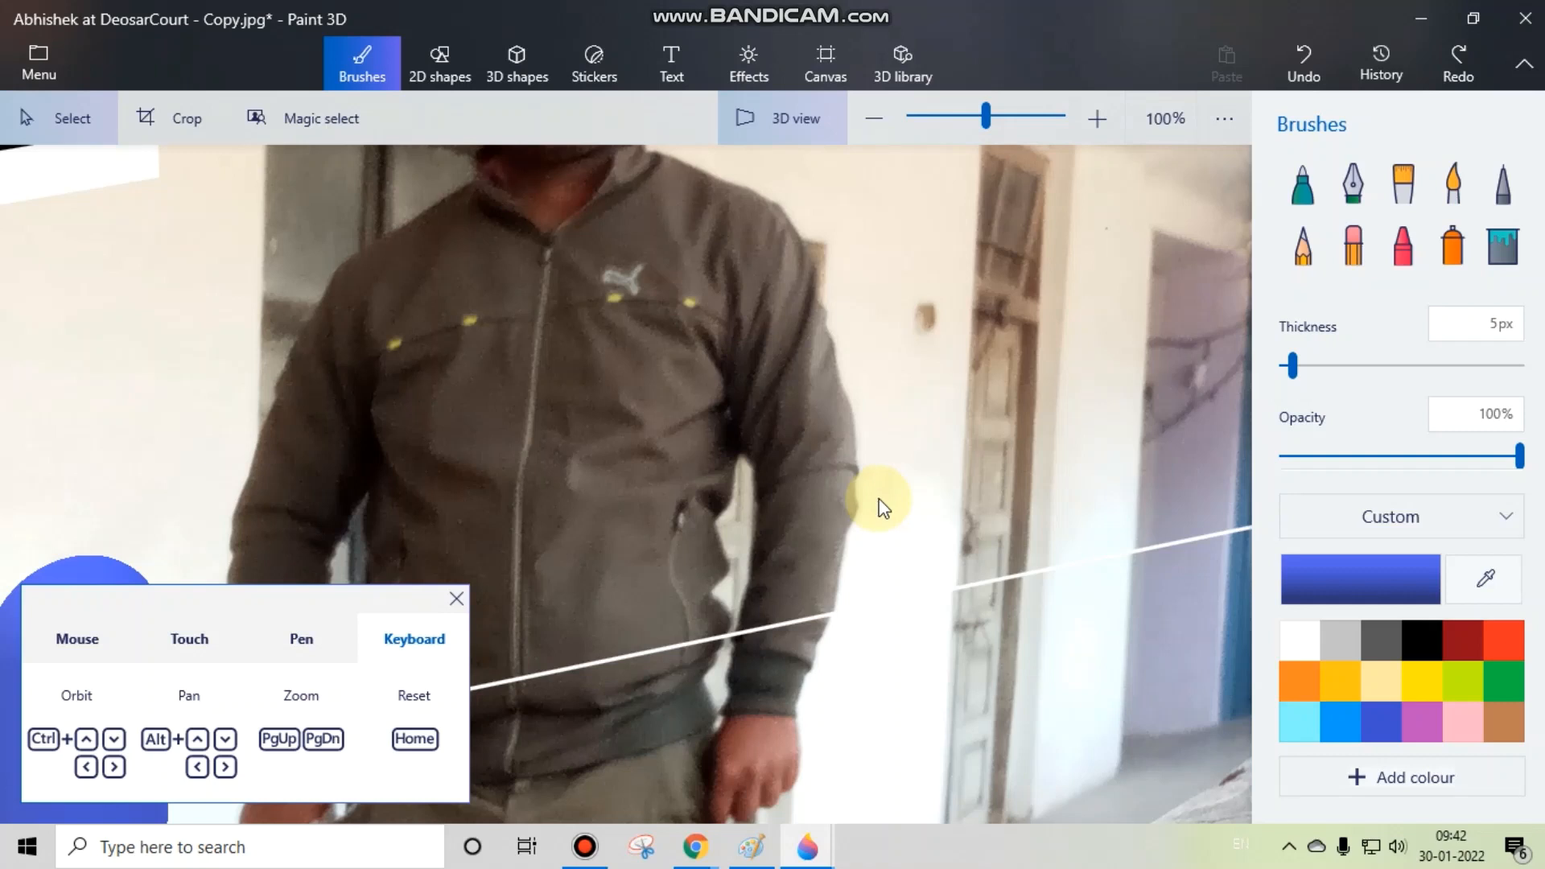
pyautogui.press('pageup')
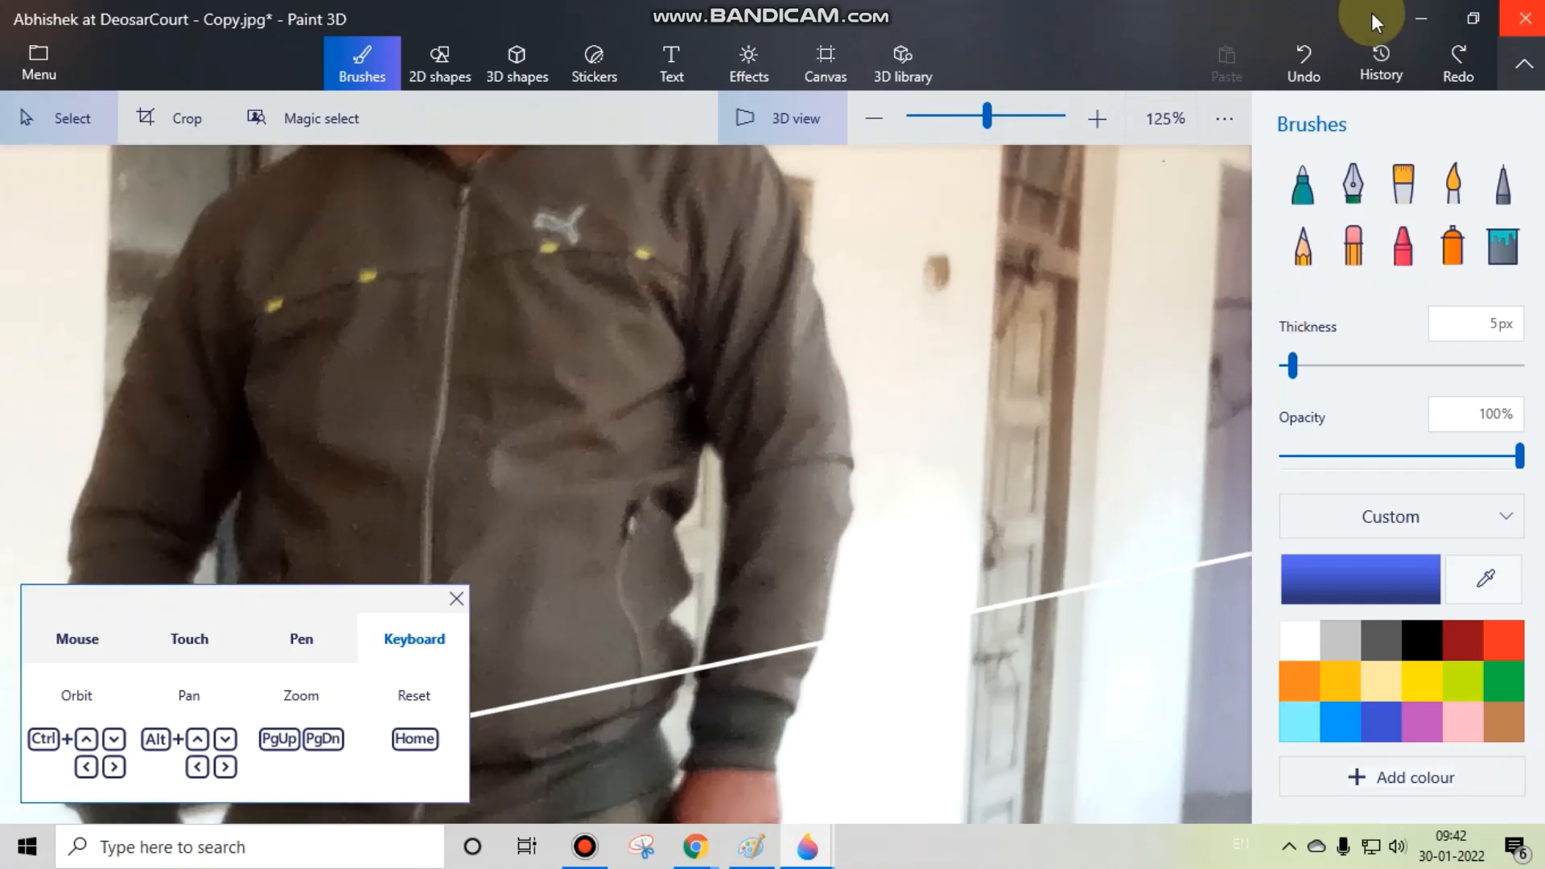
pyautogui.press('pagedown')
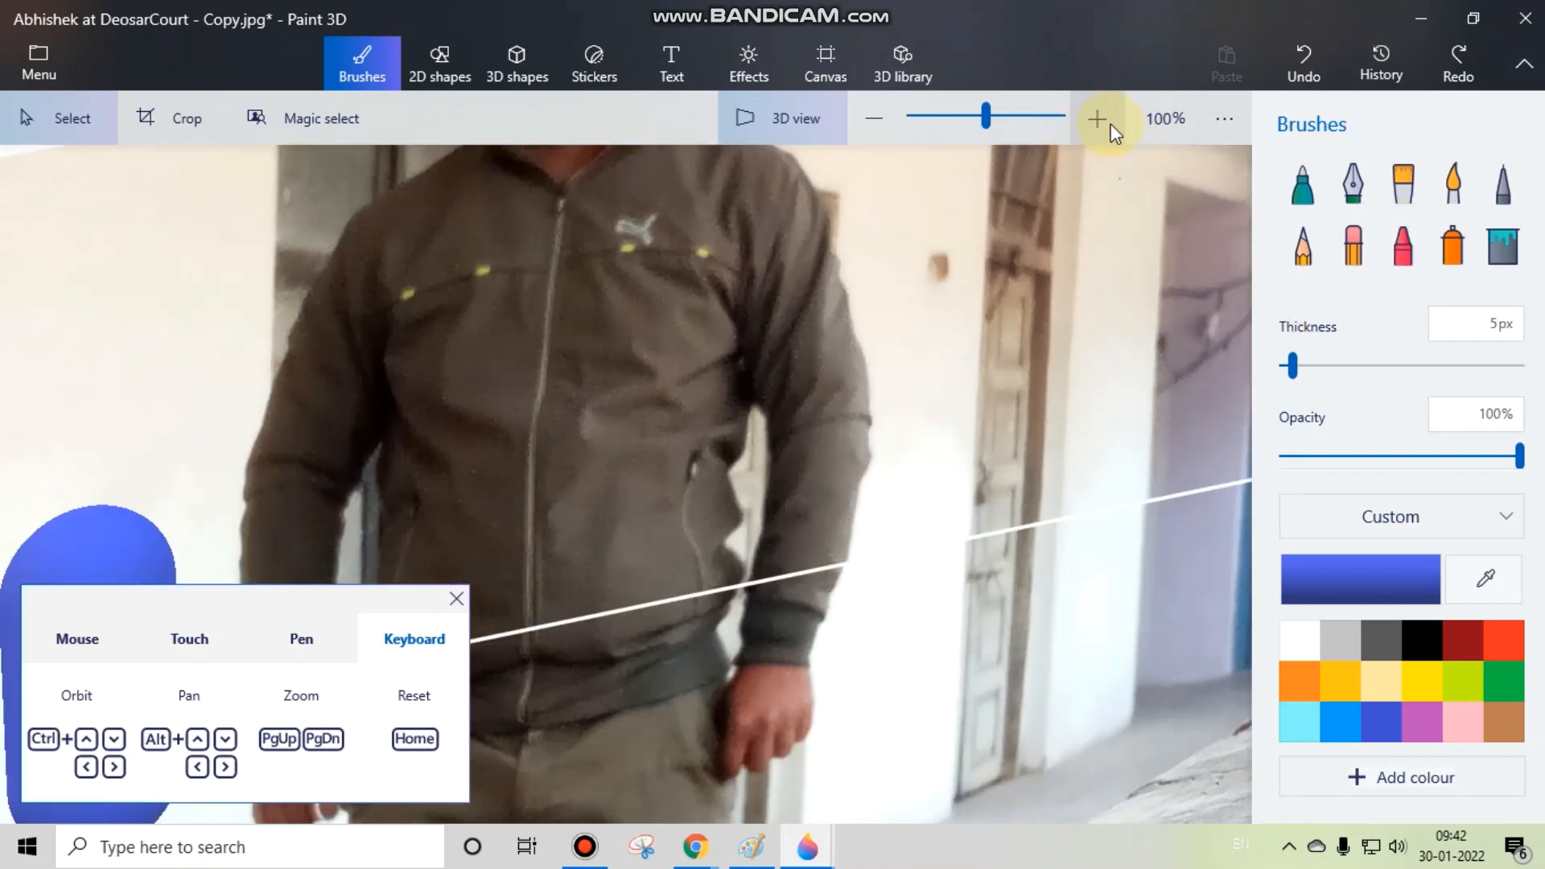
pyautogui.scroll(-4, 779, 357)
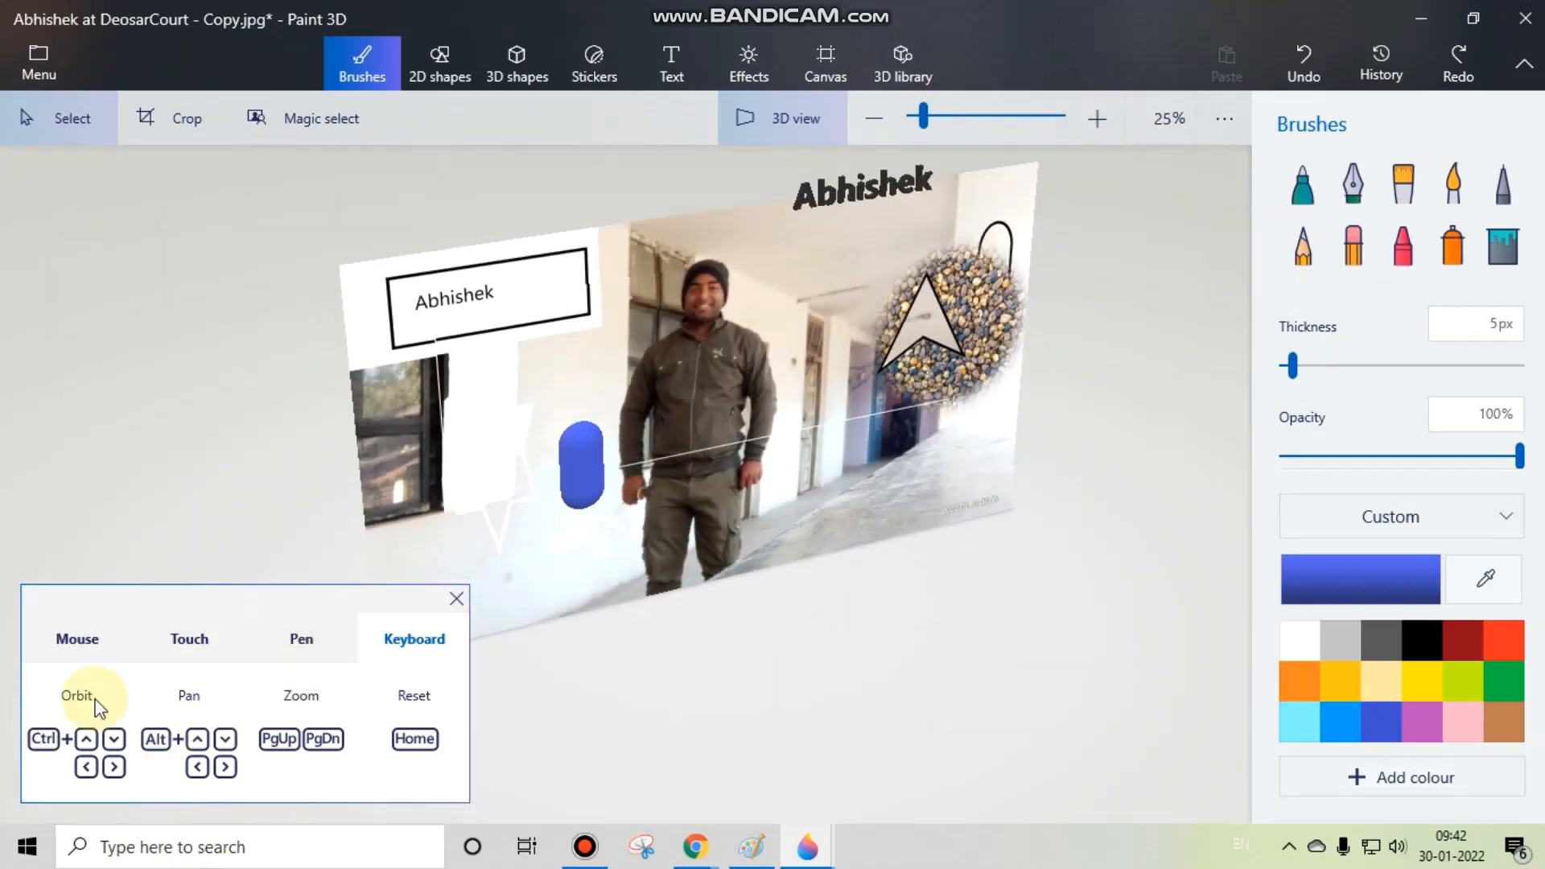
# Step: Show the mouse controls again, close the interaction controls overview and orbit the scene to face the photo from the front
pyautogui.click(73, 637)
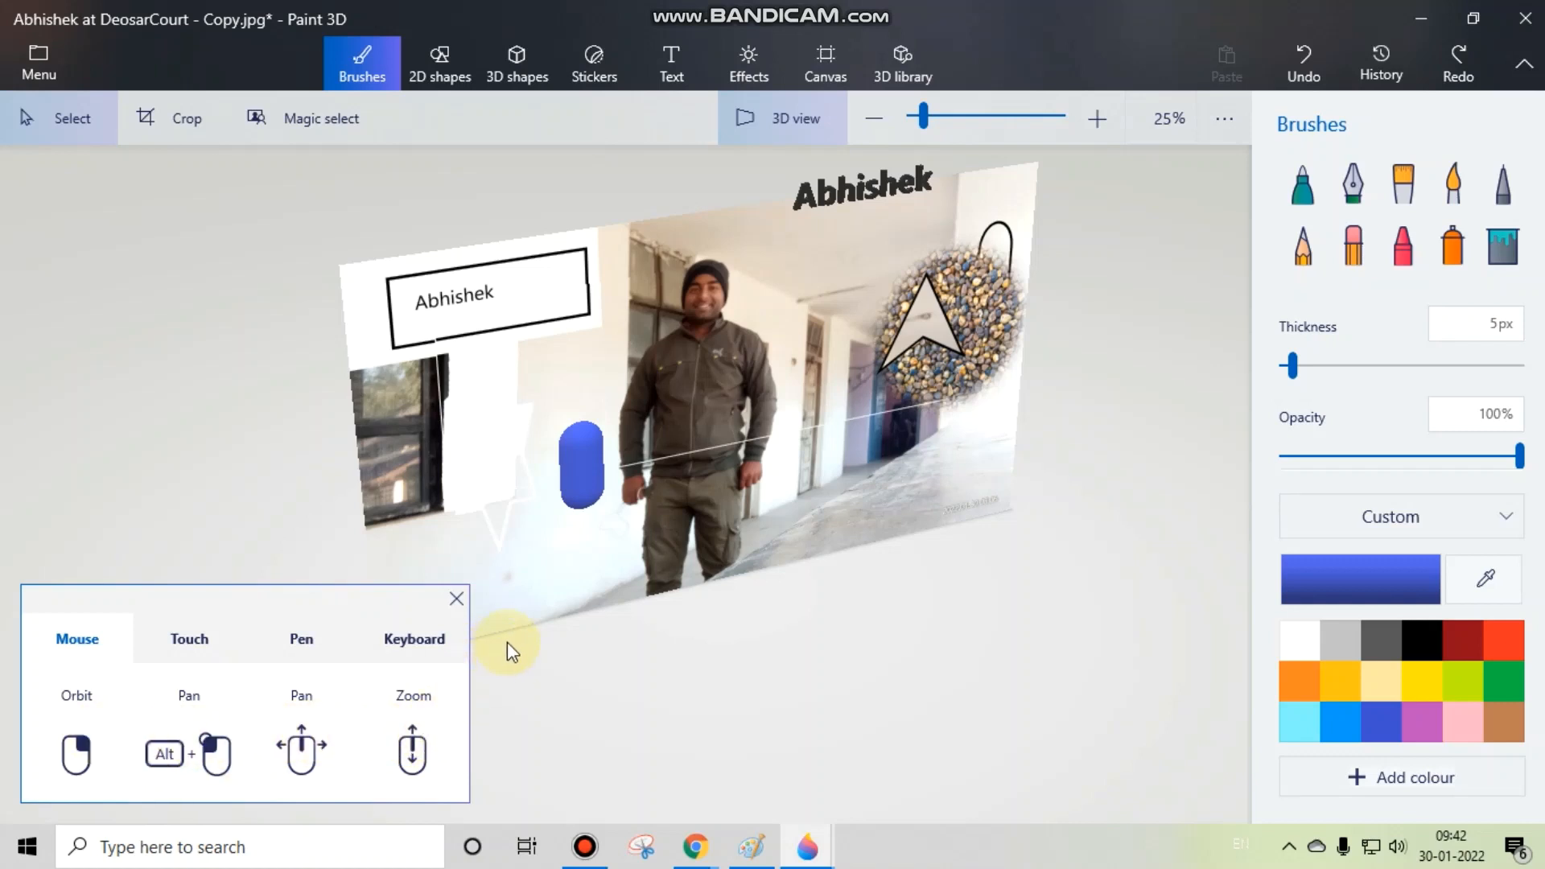
pyautogui.click(456, 600)
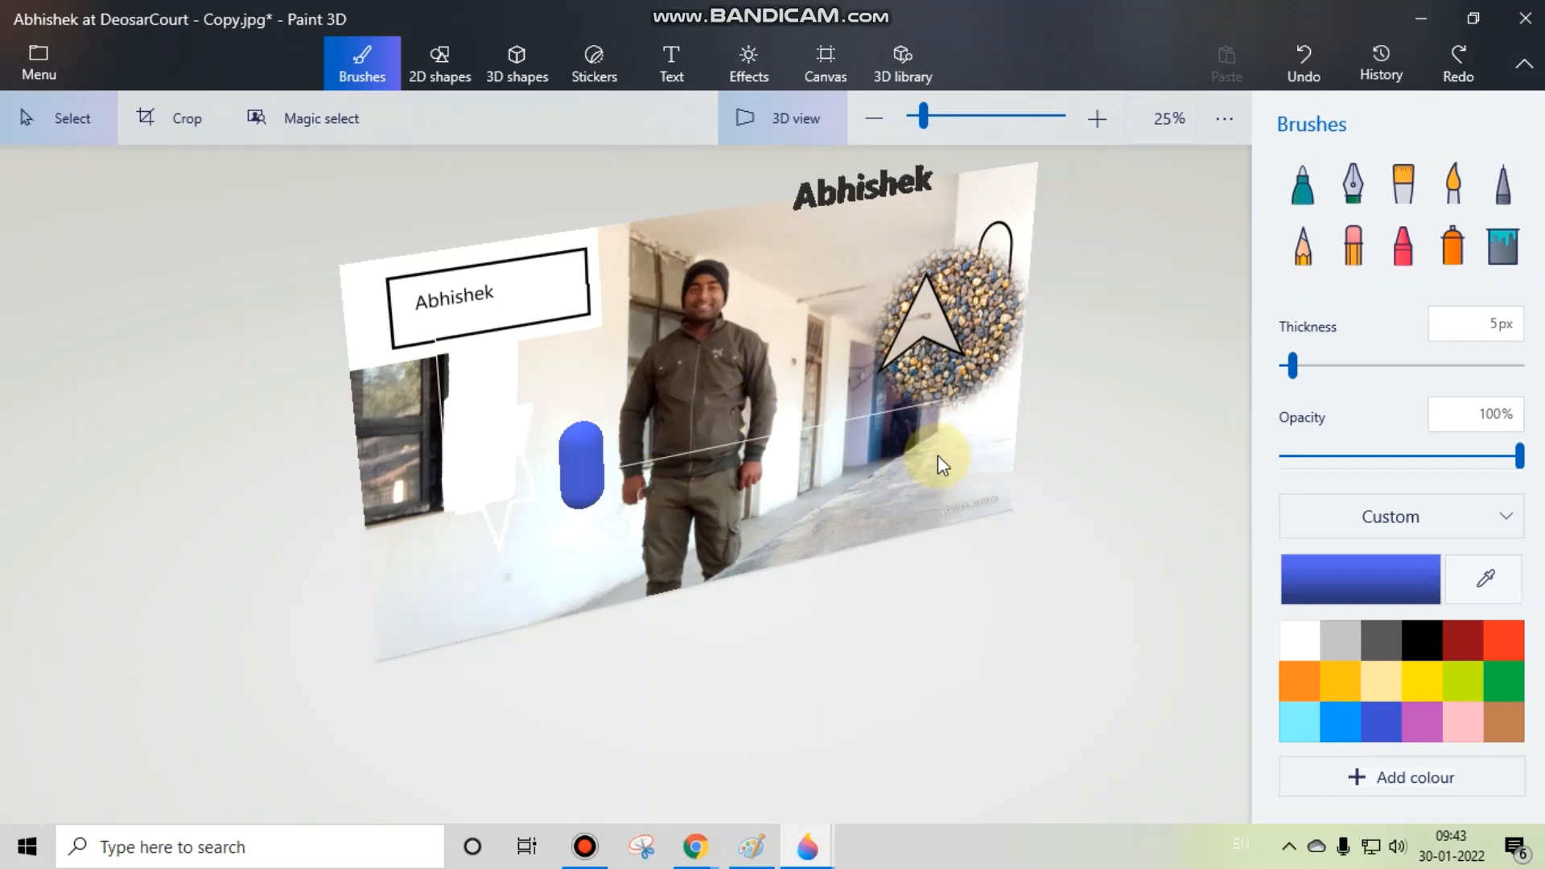
pyautogui.moveTo(939, 455); pyautogui.dragTo(745, 447)
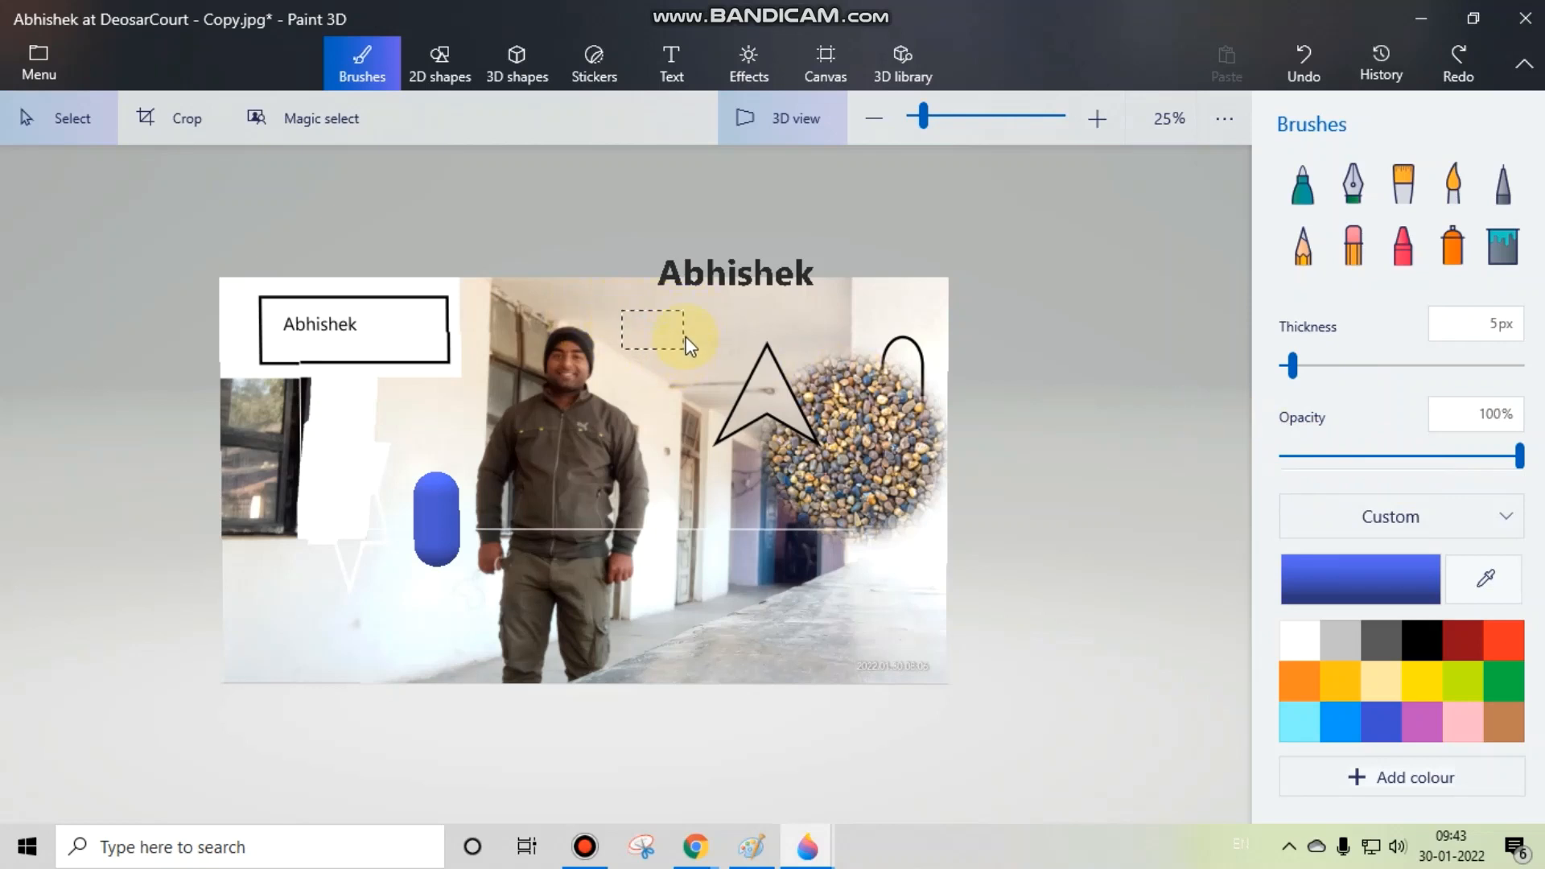
# Step: Scribble thin blue lines with the Marker brush just below the 3D text on the photo
pyautogui.click(1302, 184)
pyautogui.moveTo(668, 366)
pyautogui.mouseDown()
pyautogui.moveTo(722, 321)
pyautogui.moveTo(626, 341)
pyautogui.moveTo(677, 301)
pyautogui.moveTo(718, 322)
pyautogui.mouseUp()
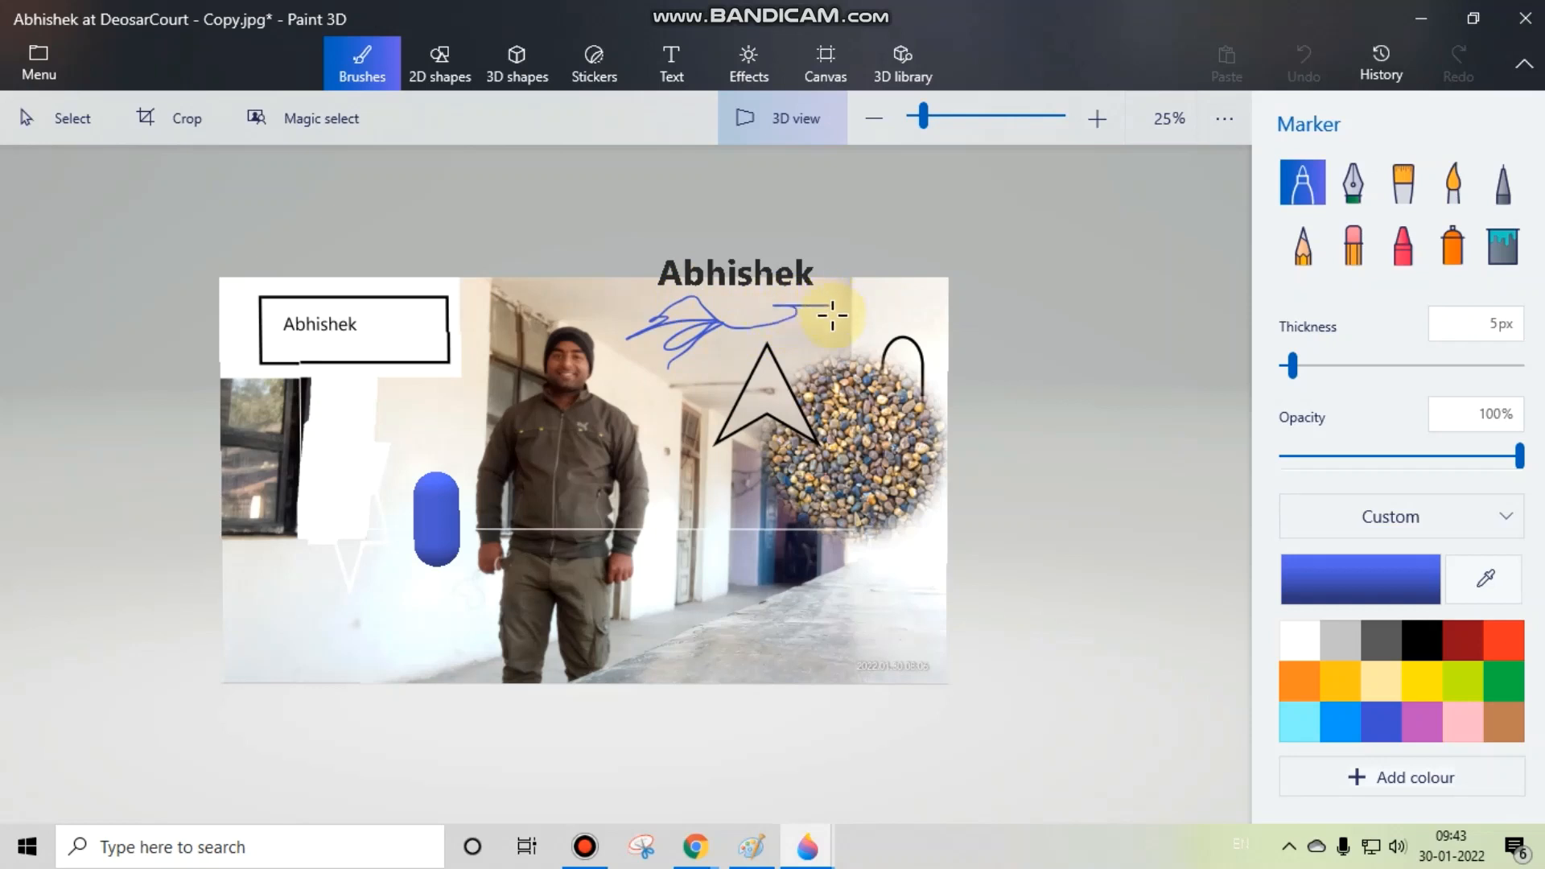
pyautogui.moveTo(864, 321); pyautogui.dragTo(865, 323)
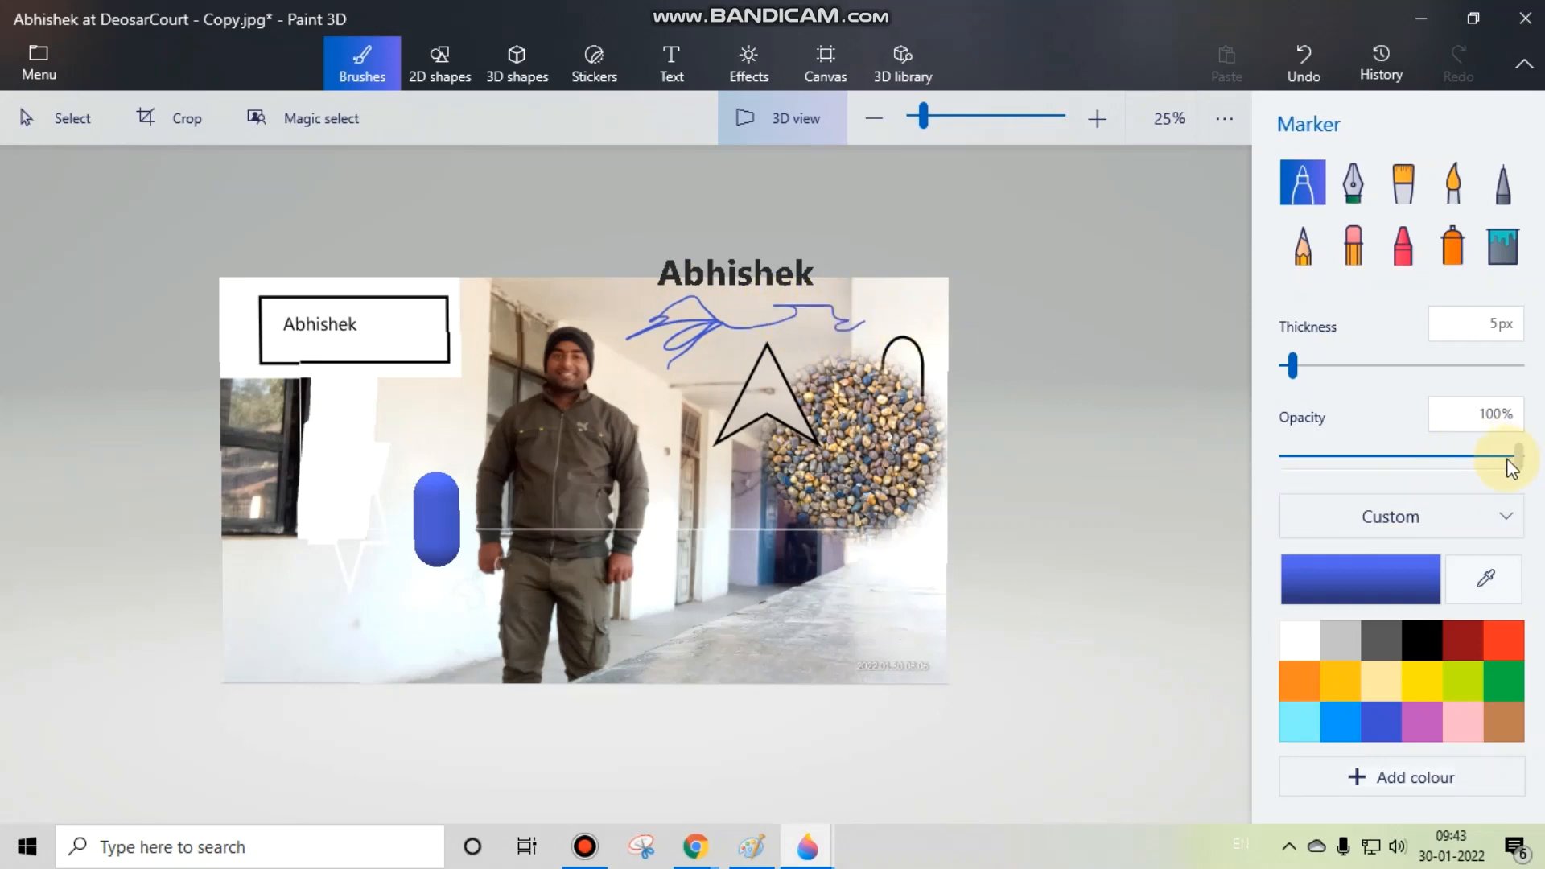
# Step: Lower the marker's opacity, draw faint blue lines around the area beside the man's head, and restore the opacity to 100%
pyautogui.moveTo(1516, 454); pyautogui.dragTo(1365, 455)
pyautogui.moveTo(657, 393)
pyautogui.mouseDown()
pyautogui.moveTo(716, 500)
pyautogui.moveTo(621, 359)
pyautogui.moveTo(669, 324)
pyautogui.moveTo(605, 298)
pyautogui.moveTo(558, 319)
pyautogui.mouseUp()
pyautogui.moveTo(1372, 467); pyautogui.dragTo(1521, 457)
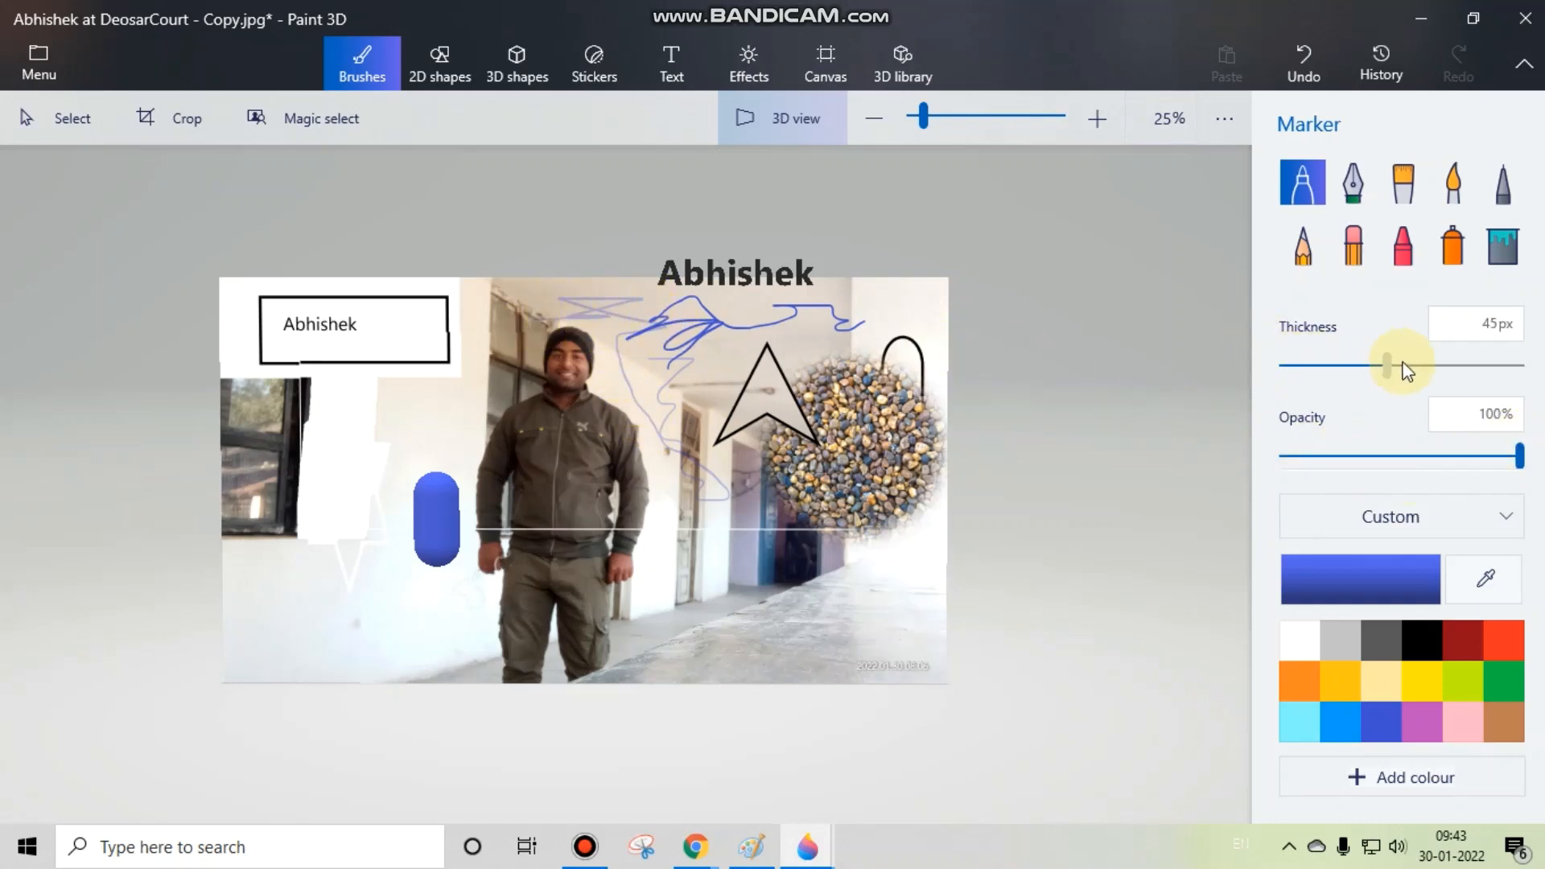
# Step: Set the marker's thickness to 66 px and paint a thick wavy blue stroke around the capsule and across the man's legs
pyautogui.moveTo(1407, 371); pyautogui.dragTo(1440, 366)
pyautogui.click(1304, 181)
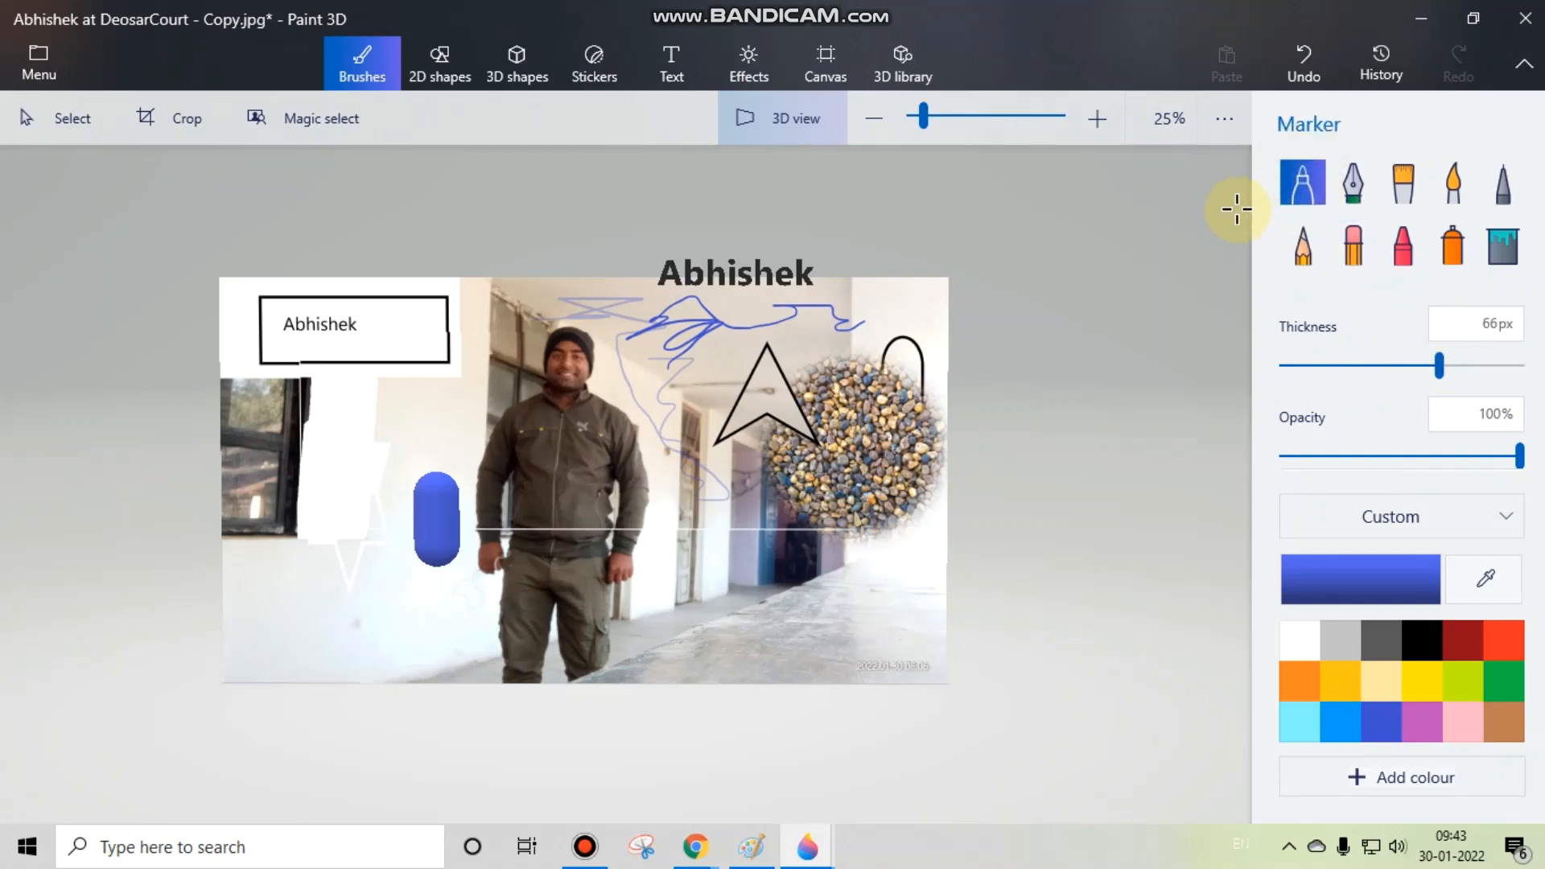
pyautogui.moveTo(354, 416)
pyautogui.mouseDown()
pyautogui.moveTo(384, 452)
pyautogui.moveTo(359, 575)
pyautogui.moveTo(421, 622)
pyautogui.moveTo(519, 653)
pyautogui.moveTo(720, 632)
pyautogui.moveTo(729, 595)
pyautogui.mouseUp()
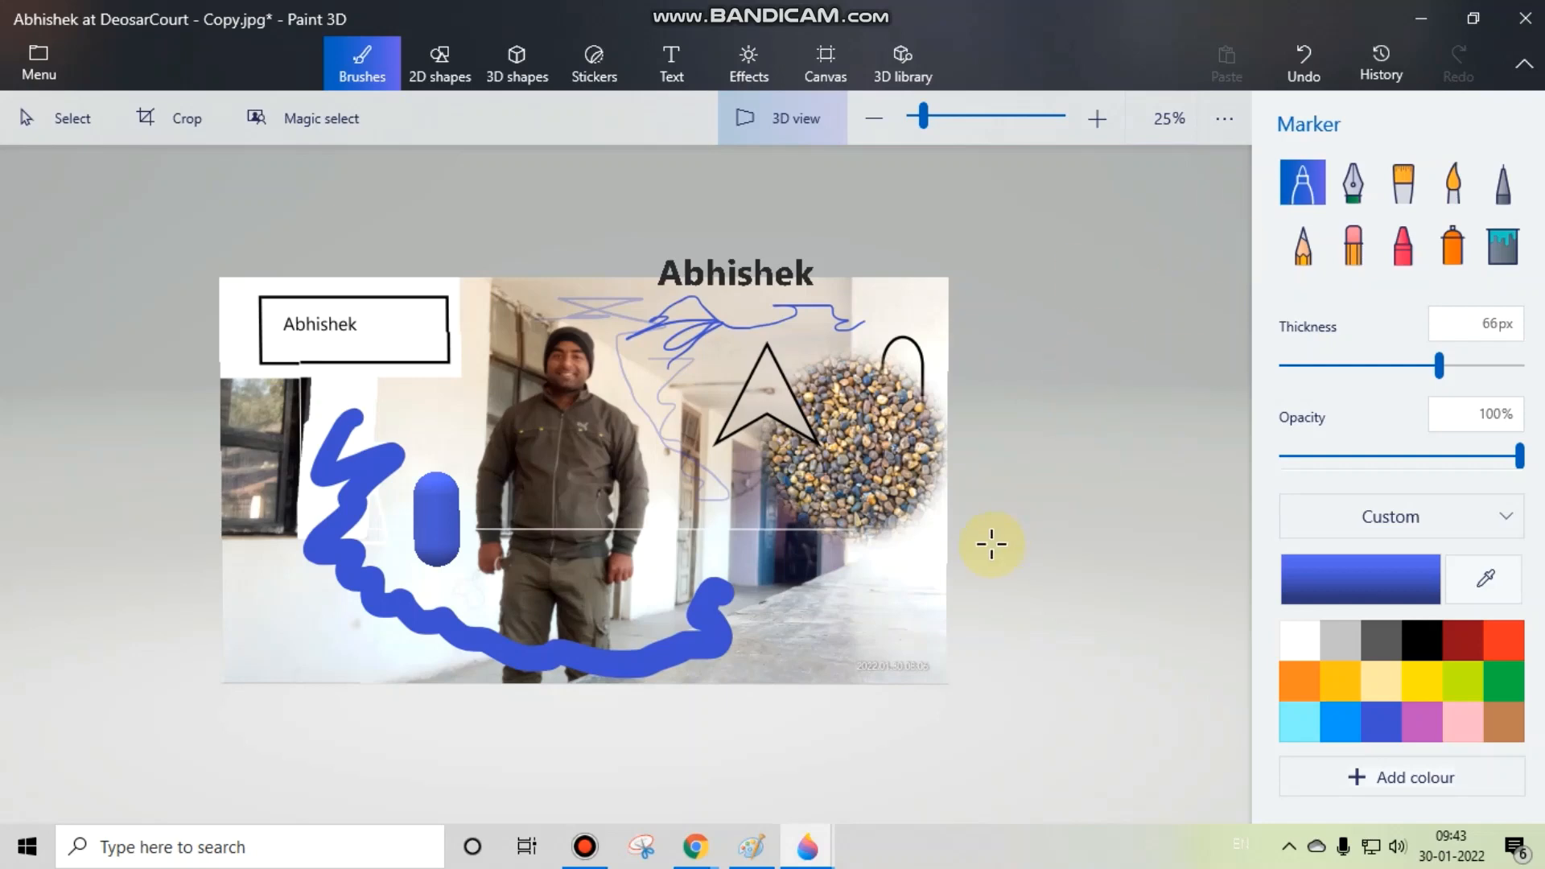
pyautogui.moveTo(904, 538); pyautogui.dragTo(874, 523)
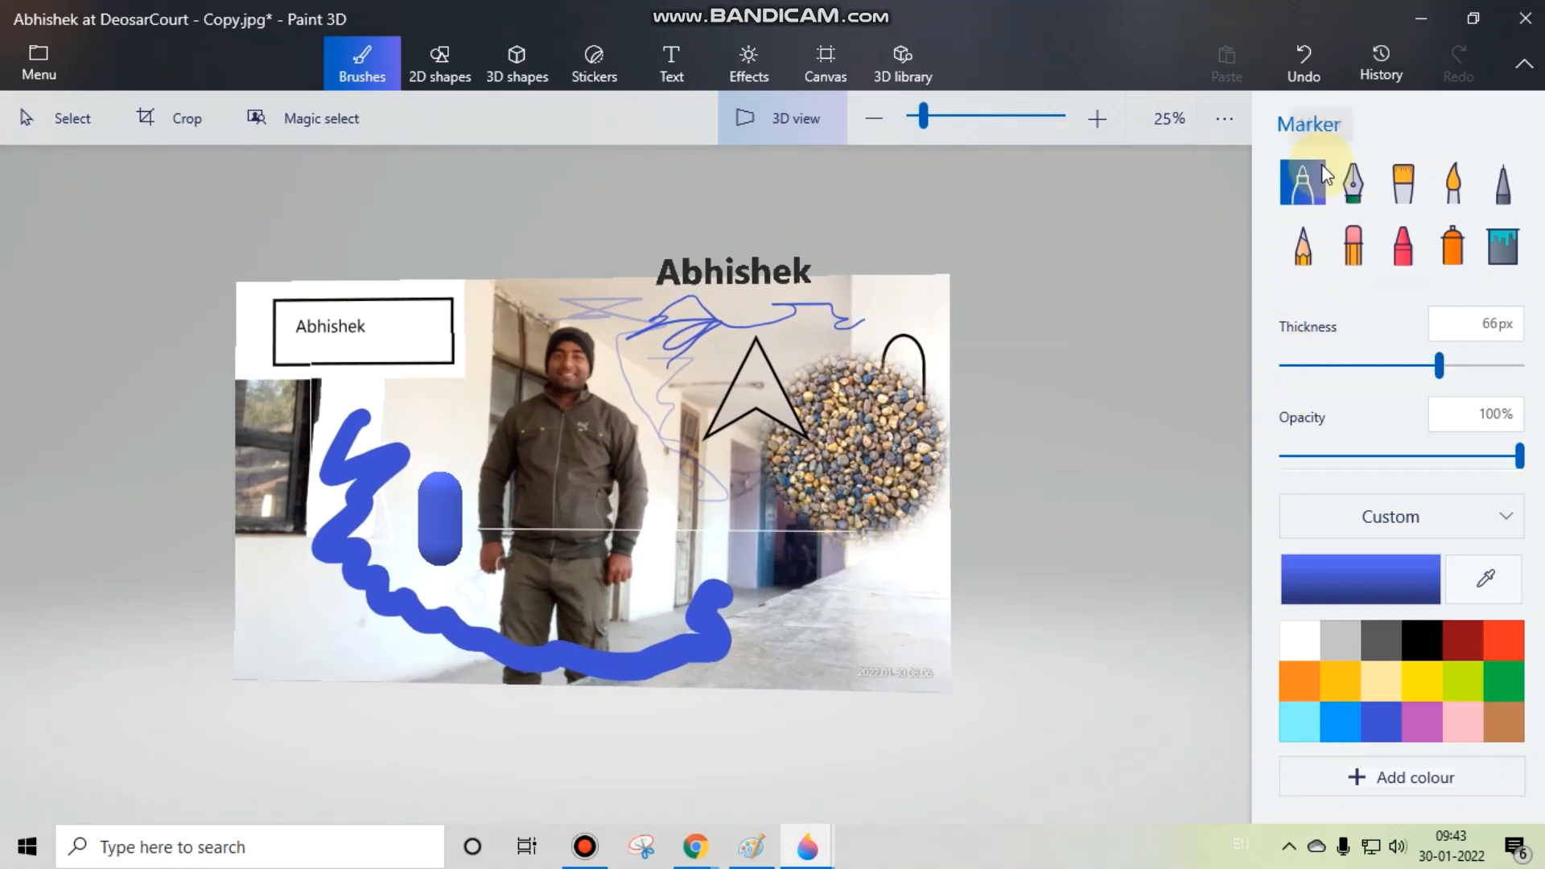
# Step: Paint a blue stroke on the ledge with the Oil brush, plus a dark red stroke along the photo's right edge
pyautogui.click(1402, 181)
pyautogui.moveTo(804, 649); pyautogui.dragTo(893, 566)
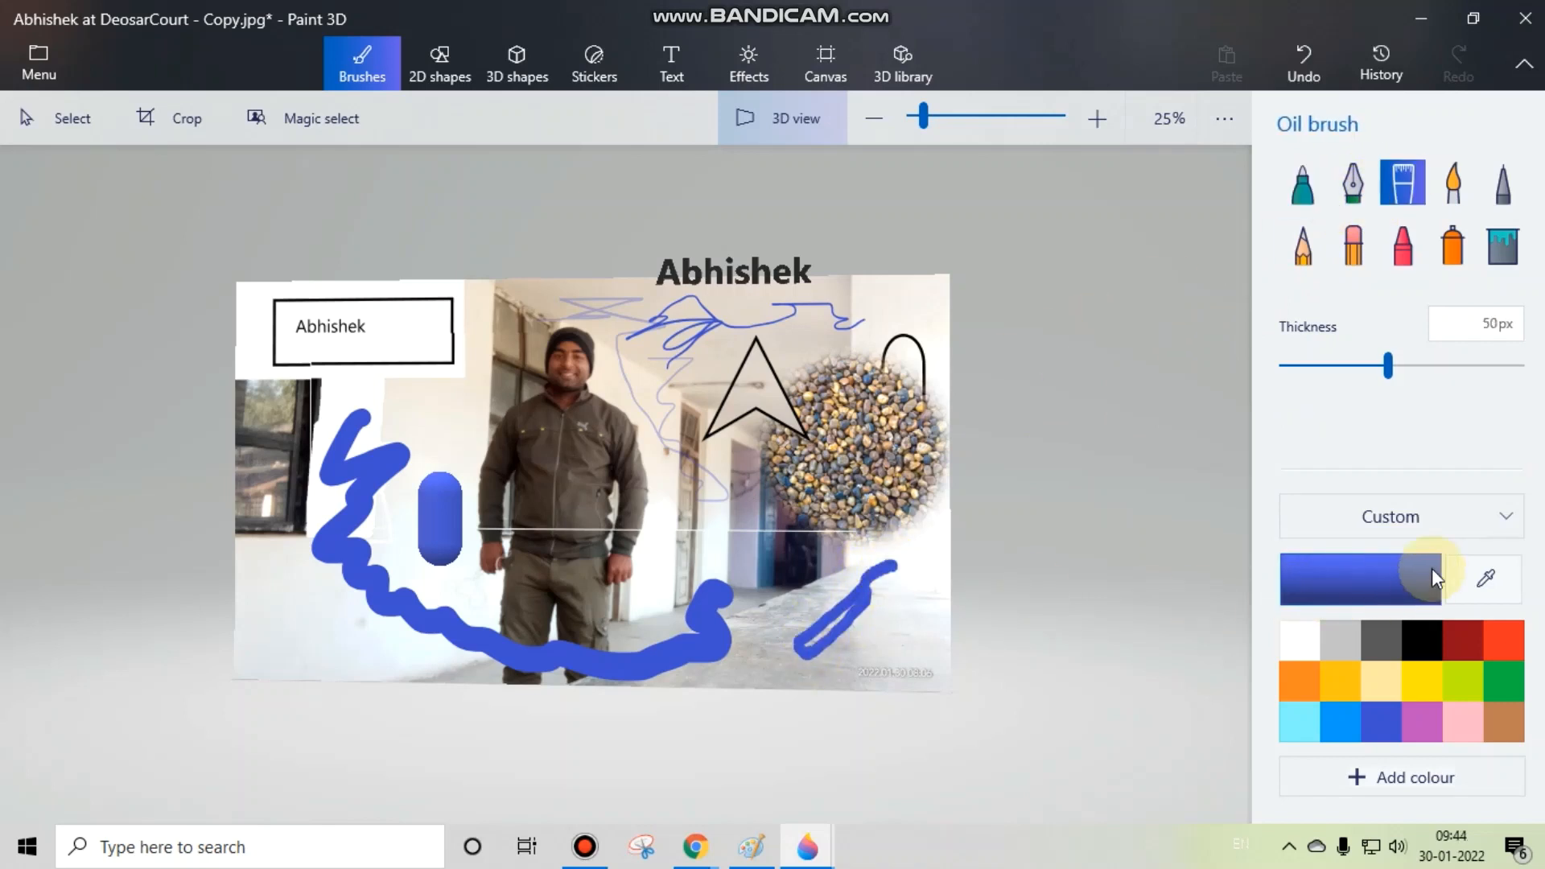
pyautogui.click(1455, 638)
pyautogui.moveTo(889, 645)
pyautogui.mouseDown()
pyautogui.moveTo(924, 596)
pyautogui.moveTo(934, 633)
pyautogui.moveTo(897, 591)
pyautogui.moveTo(948, 523)
pyautogui.moveTo(927, 470)
pyautogui.mouseUp()
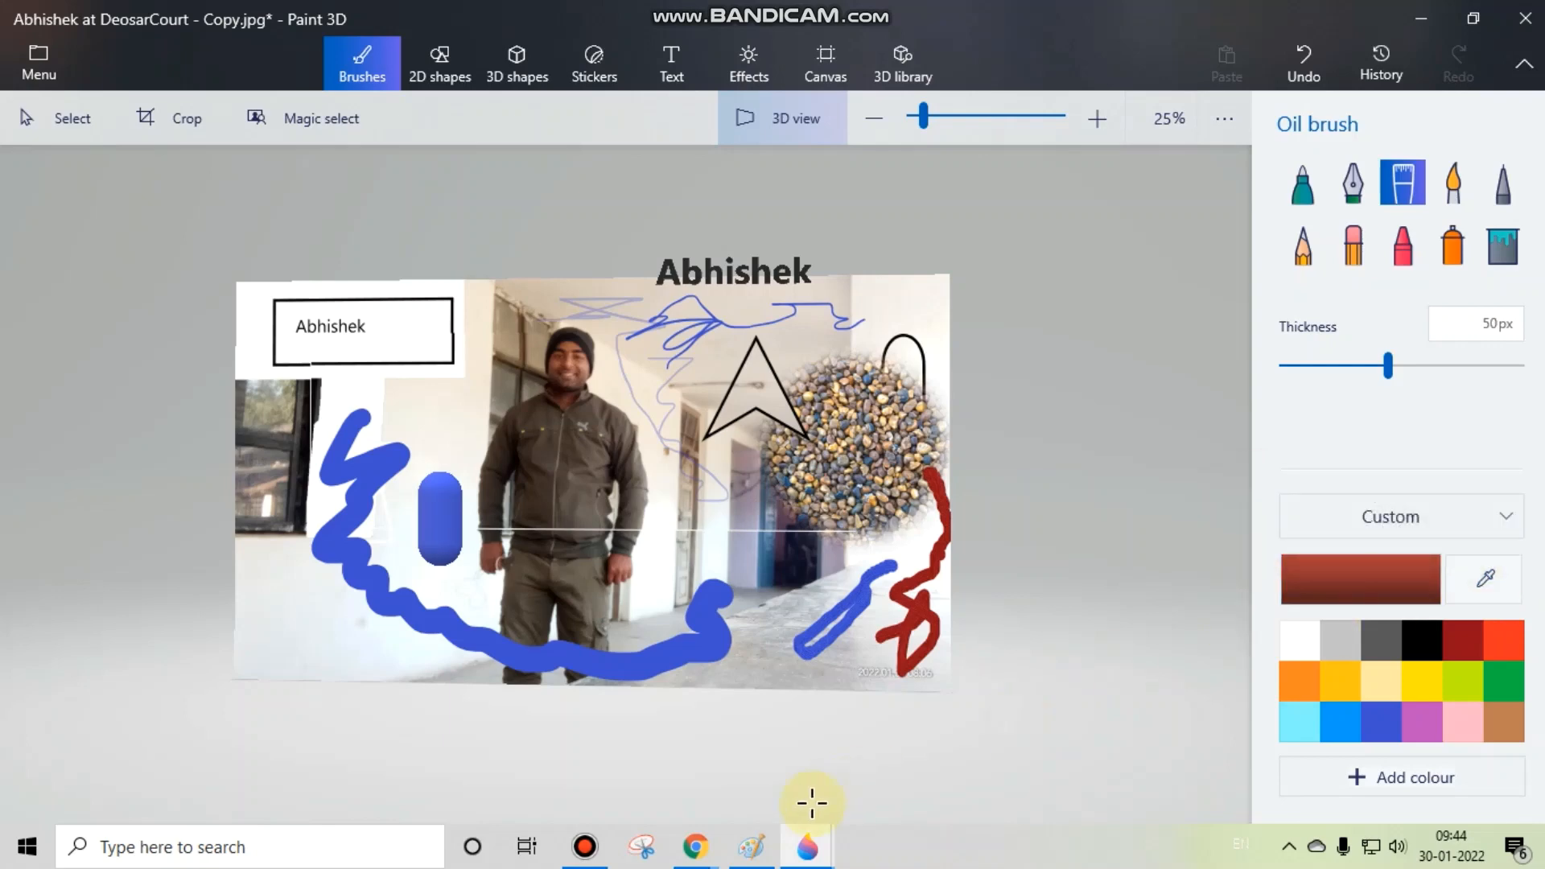
# Step: Switch to Paint to look at its Color picker tool, and return to the annotated photo copy in Paint 3D
pyautogui.click(751, 847)
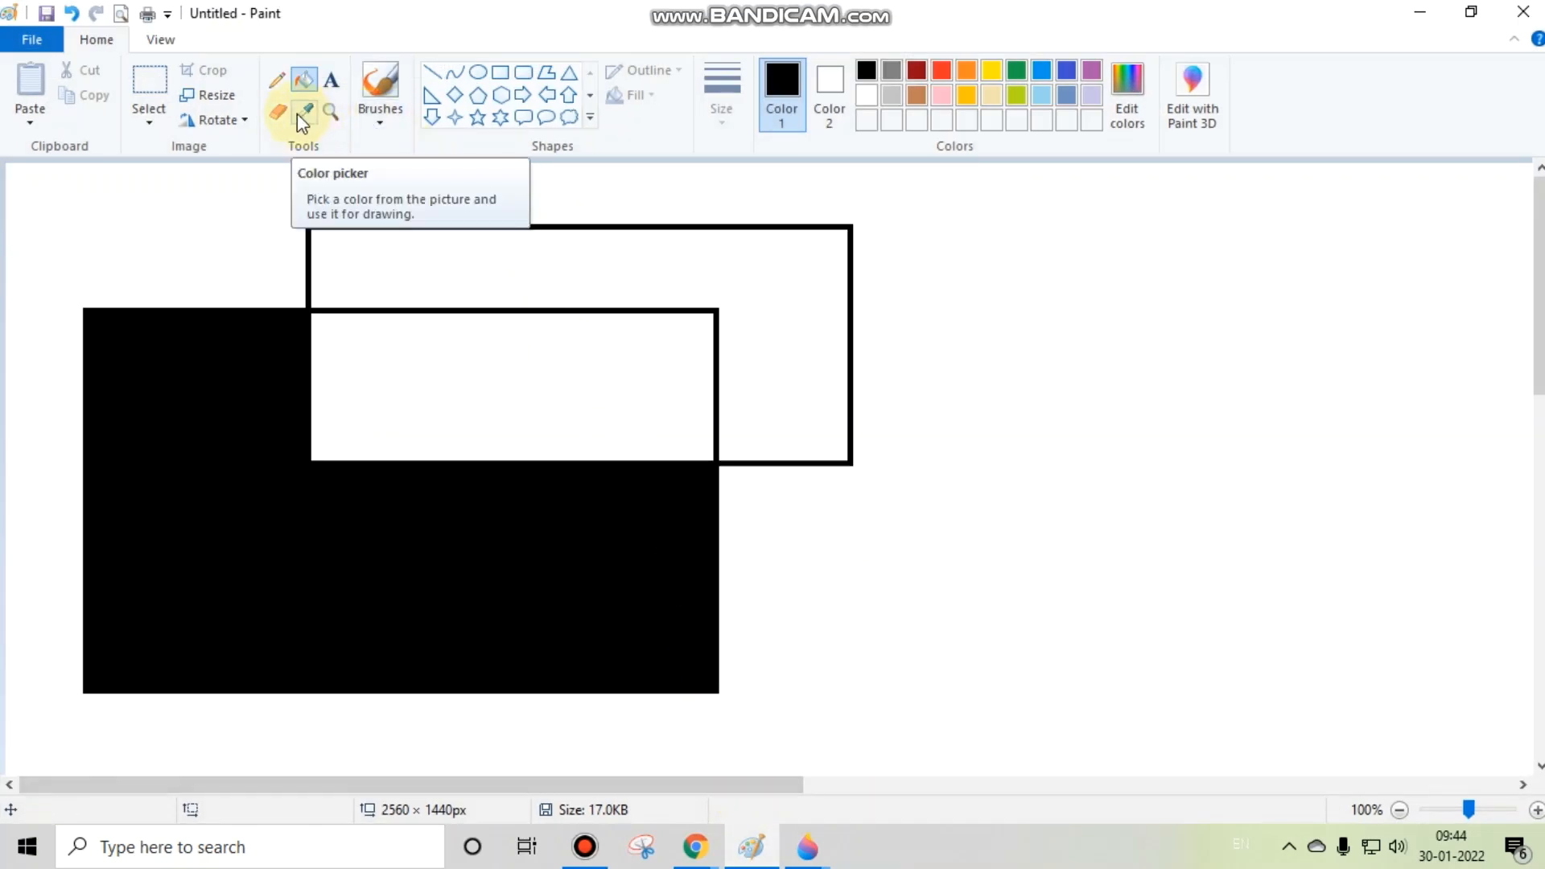
pyautogui.moveTo(807, 858)
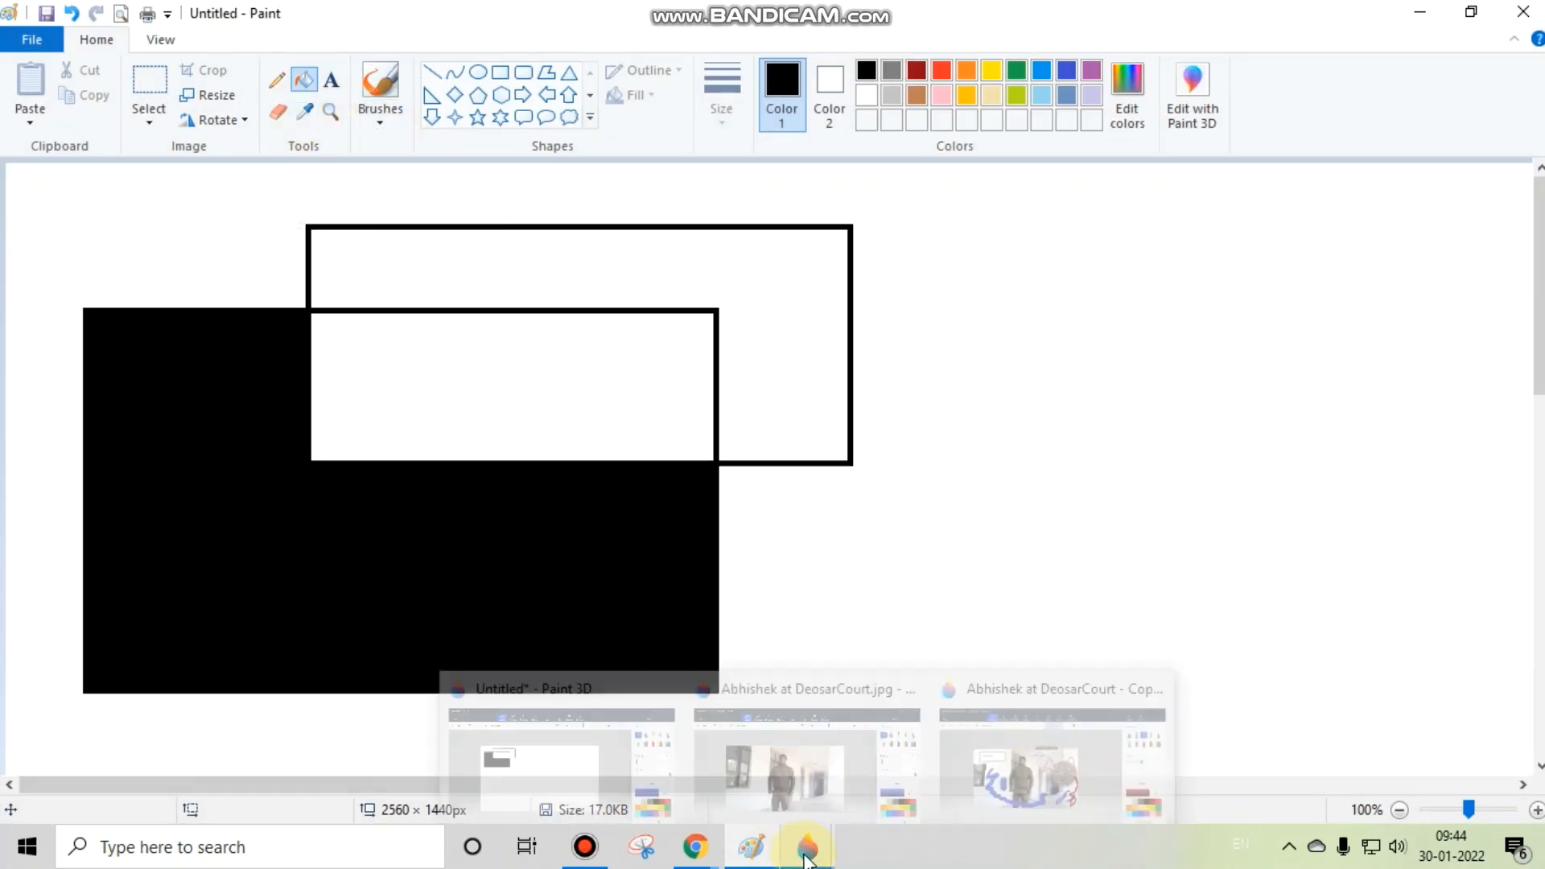
pyautogui.click(1069, 766)
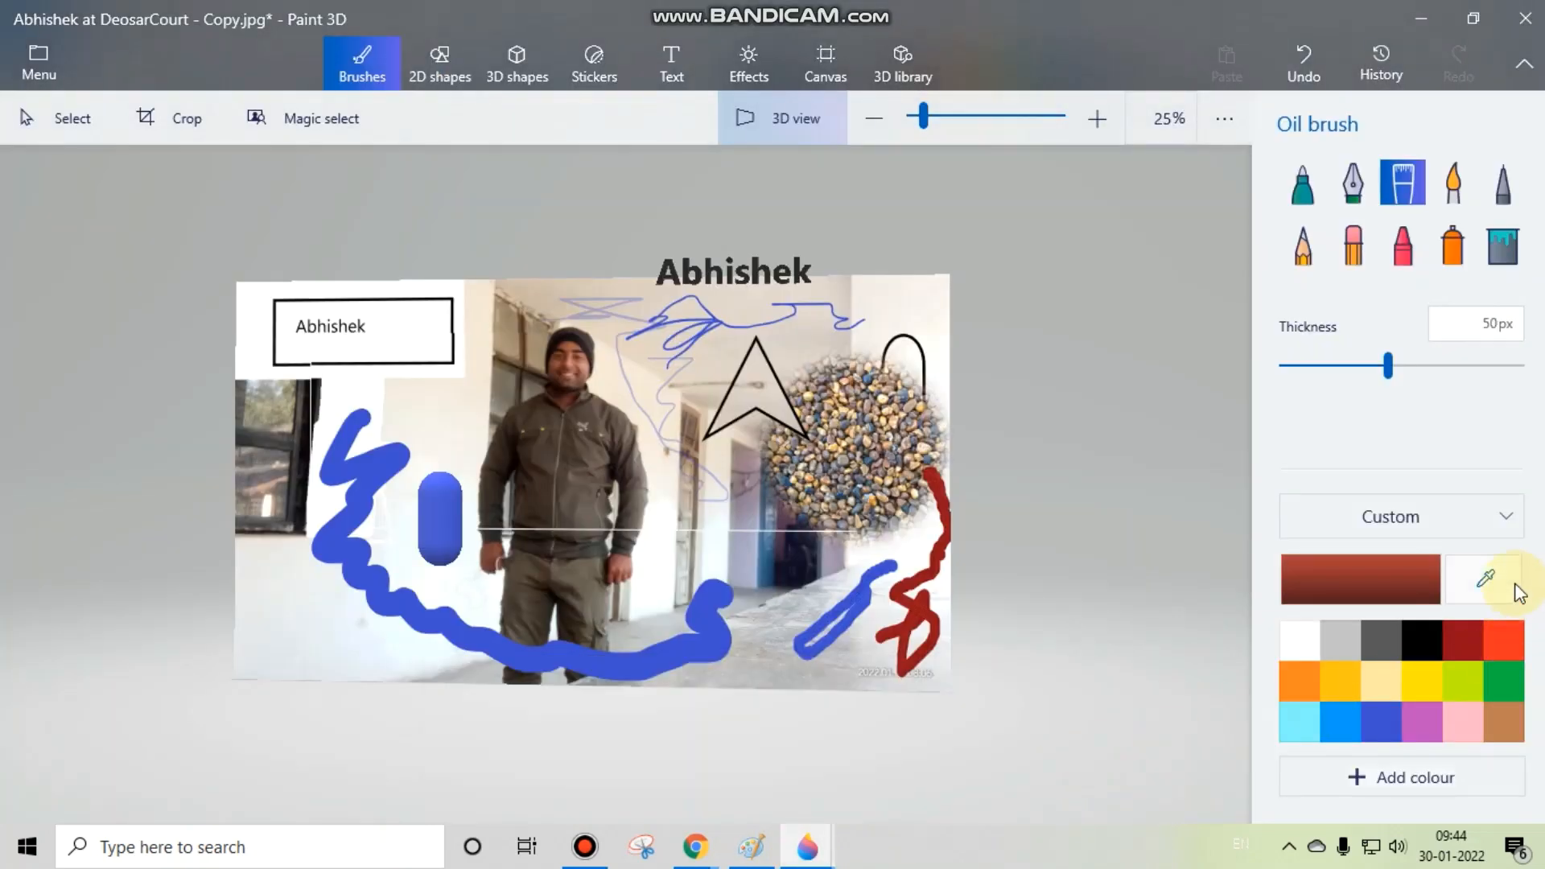
# Step: Pick a light beige colour from the pebble-textured circle with the eyedropper
pyautogui.click(1485, 579)
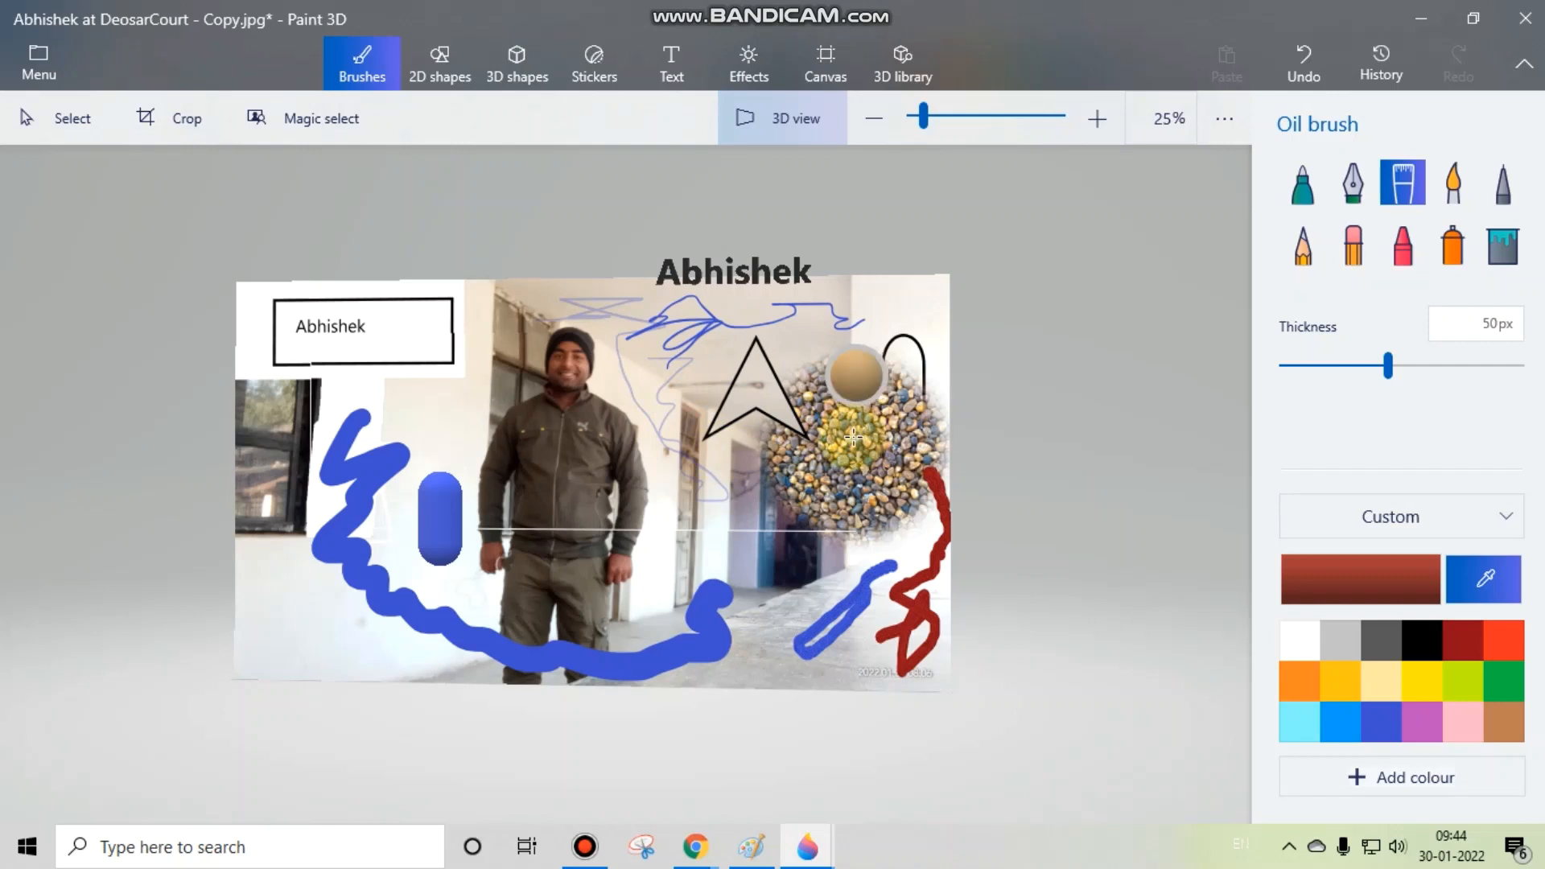
pyautogui.click(917, 455)
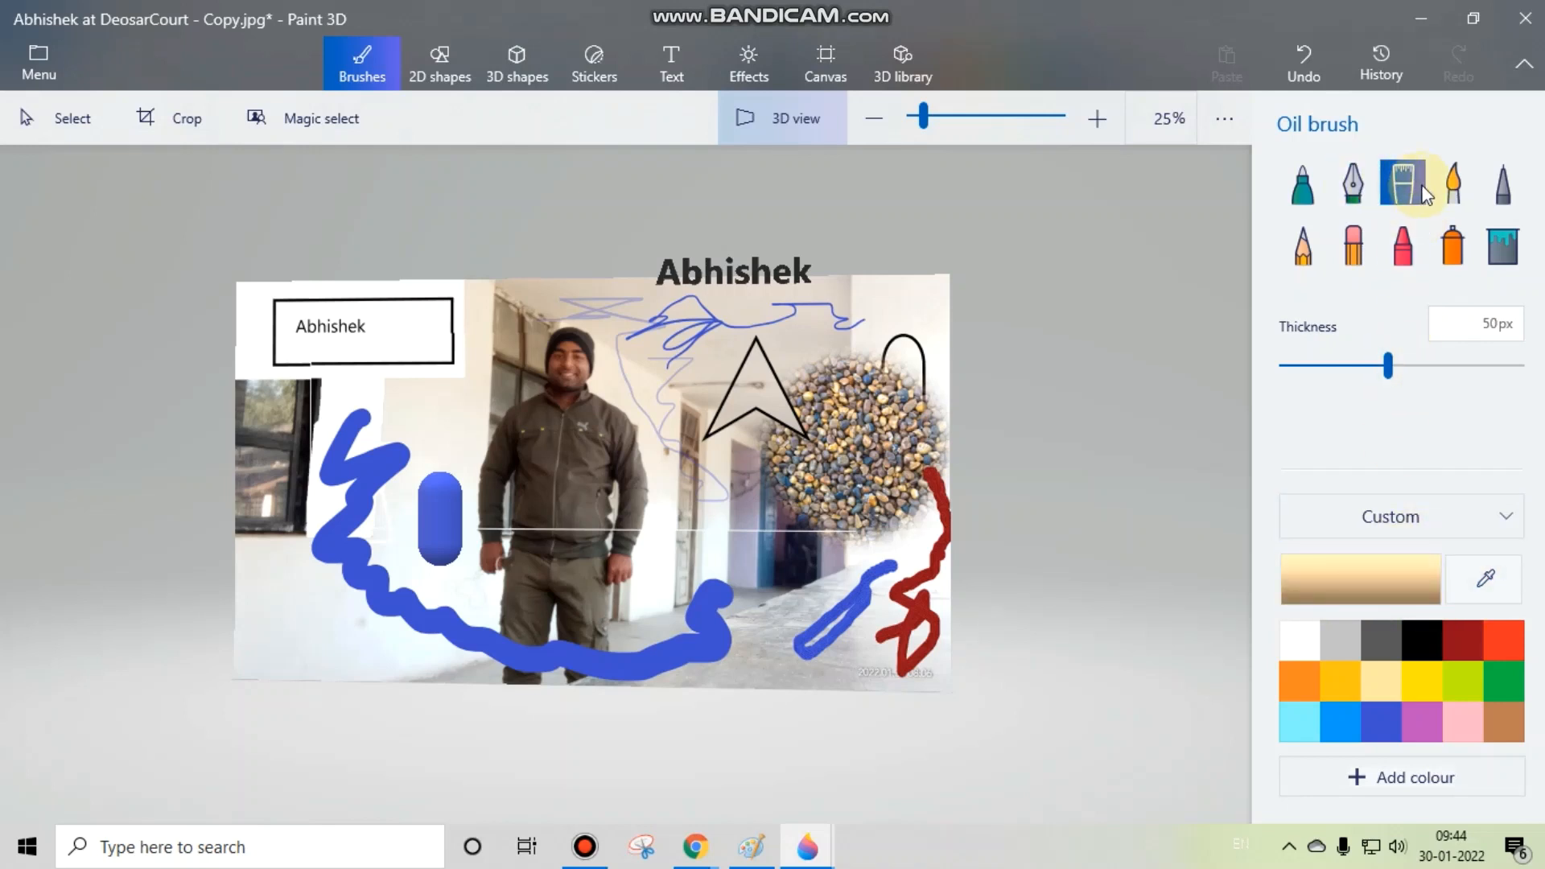
# Step: Paint beige strokes beside the man's head with the Watercolour brush and down across his jacket with the Oil brush
pyautogui.click(1451, 186)
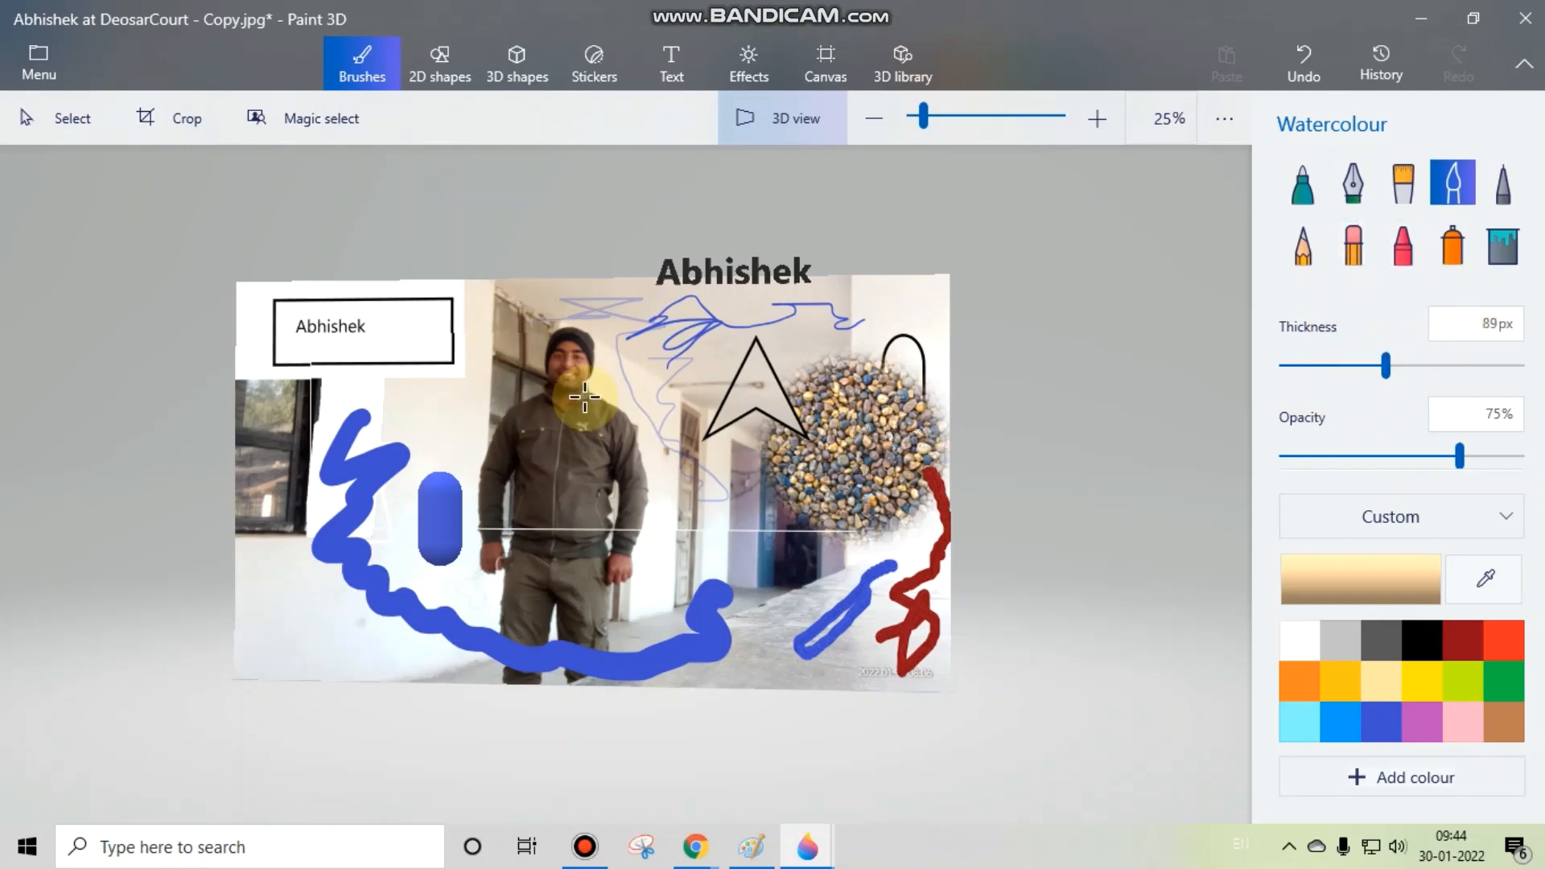
pyautogui.moveTo(634, 406)
pyautogui.mouseDown()
pyautogui.moveTo(641, 444)
pyautogui.moveTo(431, 335)
pyautogui.moveTo(414, 372)
pyautogui.moveTo(432, 448)
pyautogui.moveTo(397, 362)
pyautogui.moveTo(507, 358)
pyautogui.mouseUp()
pyautogui.click(1401, 182)
pyautogui.moveTo(539, 481); pyautogui.dragTo(571, 560)
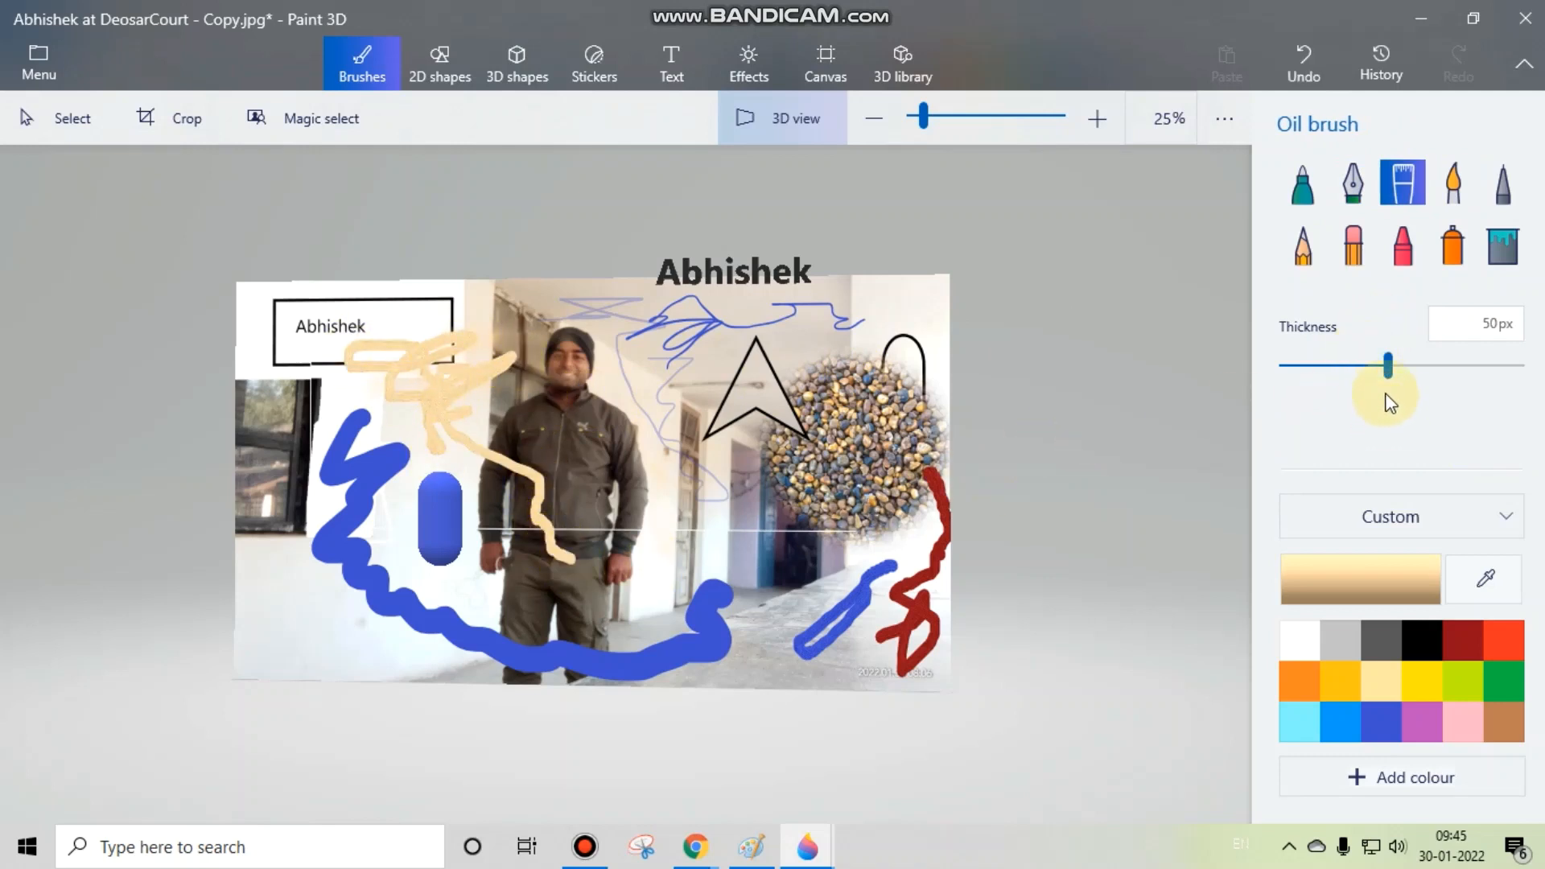
# Step: Rub out part of the beige strokes beside the man's head with the Eraser at 25 px
pyautogui.click(1310, 185)
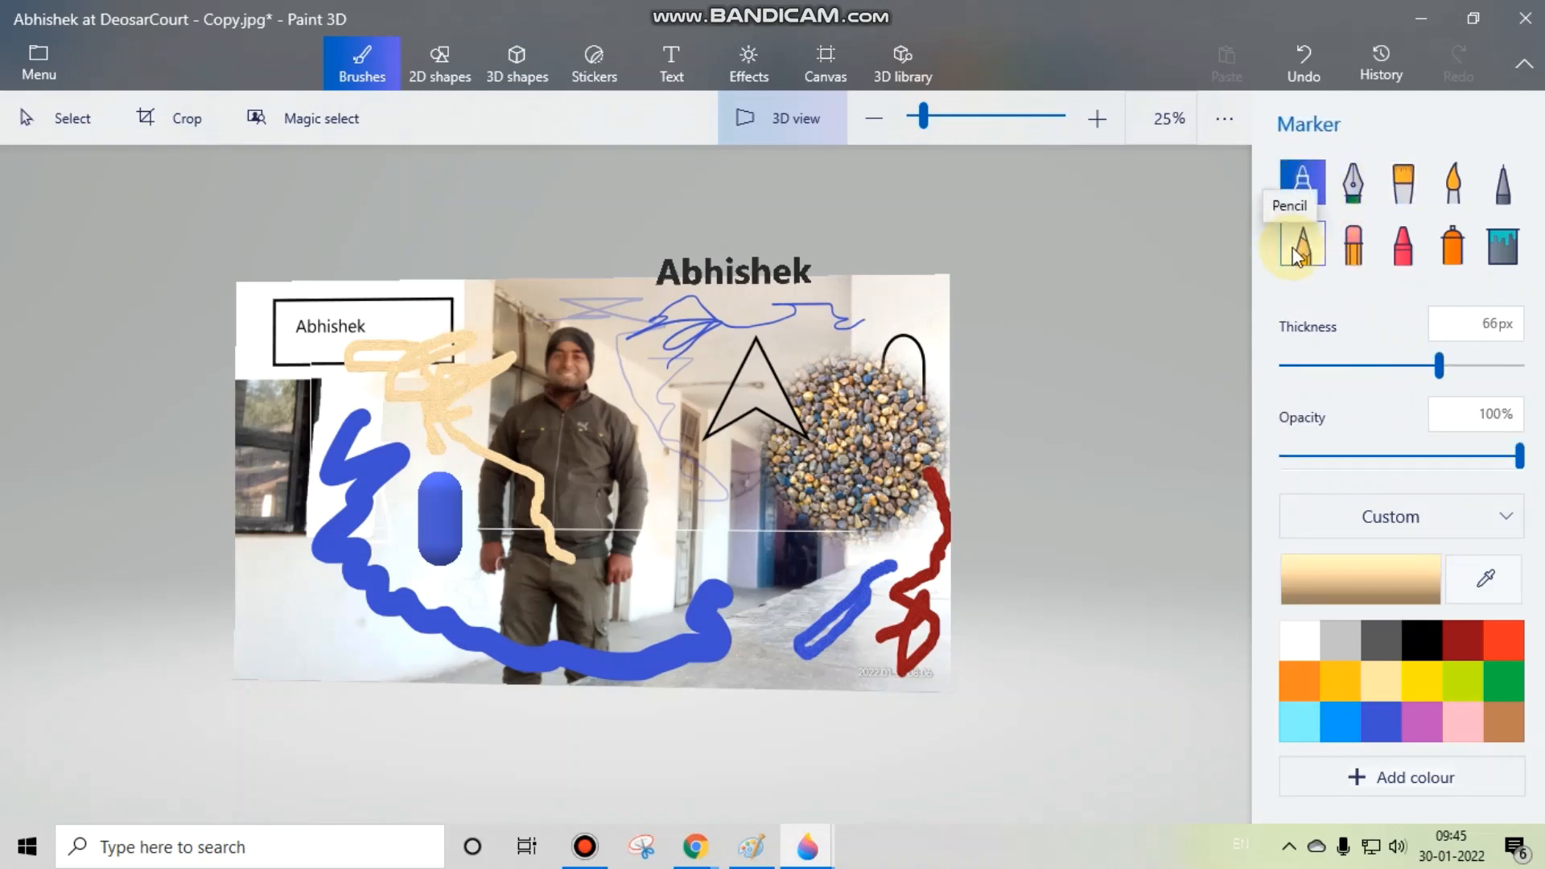
pyautogui.click(1360, 253)
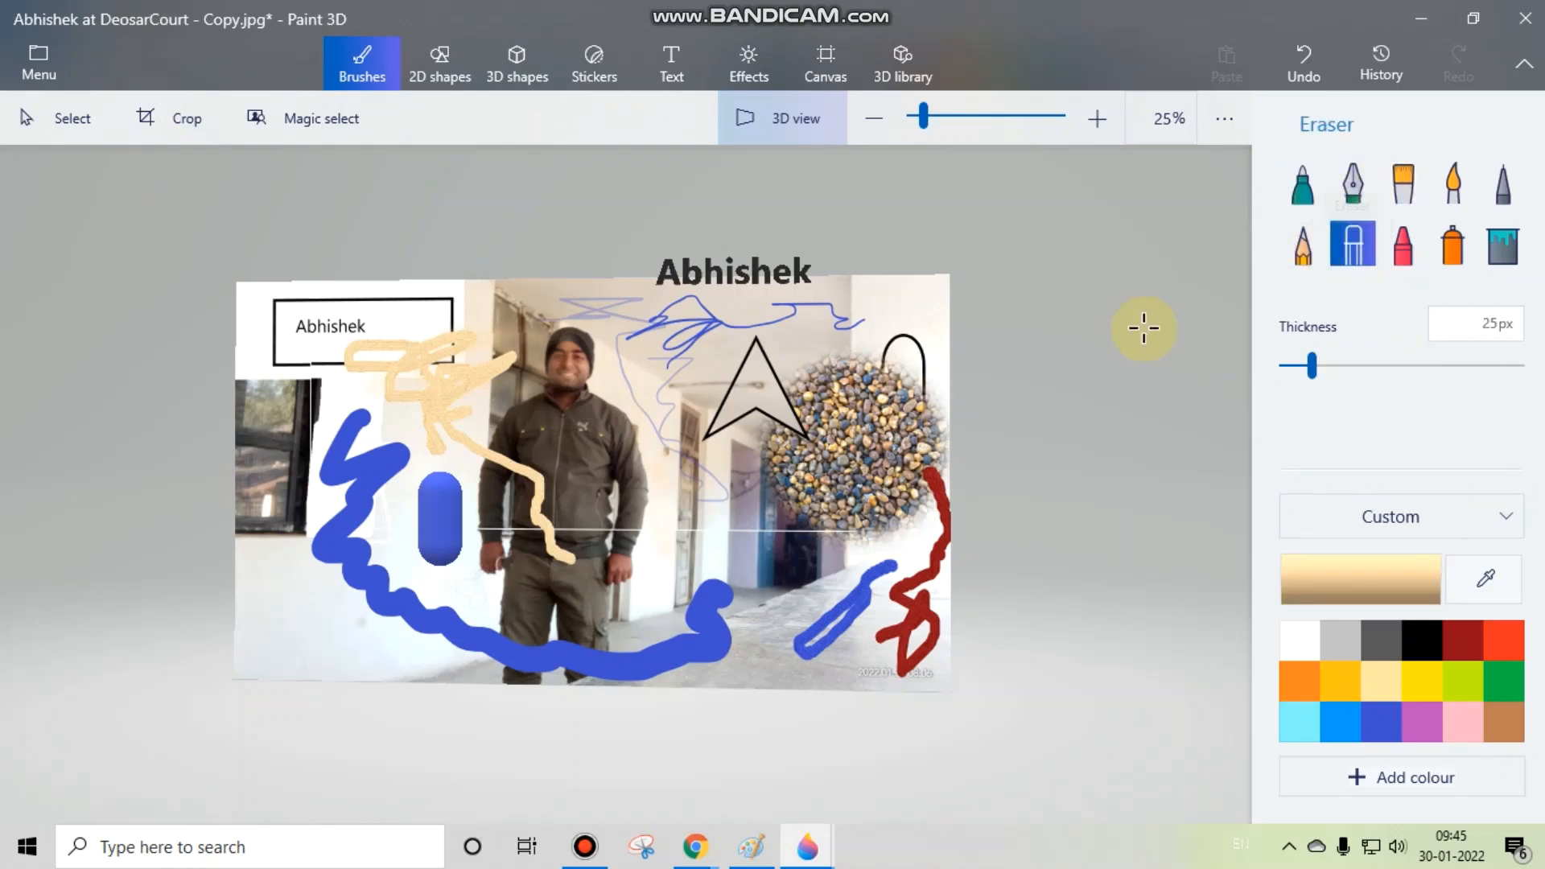
pyautogui.moveTo(507, 438)
pyautogui.mouseDown()
pyautogui.moveTo(475, 370)
pyautogui.moveTo(427, 483)
pyautogui.moveTo(450, 323)
pyautogui.moveTo(467, 443)
pyautogui.moveTo(516, 402)
pyautogui.mouseUp()
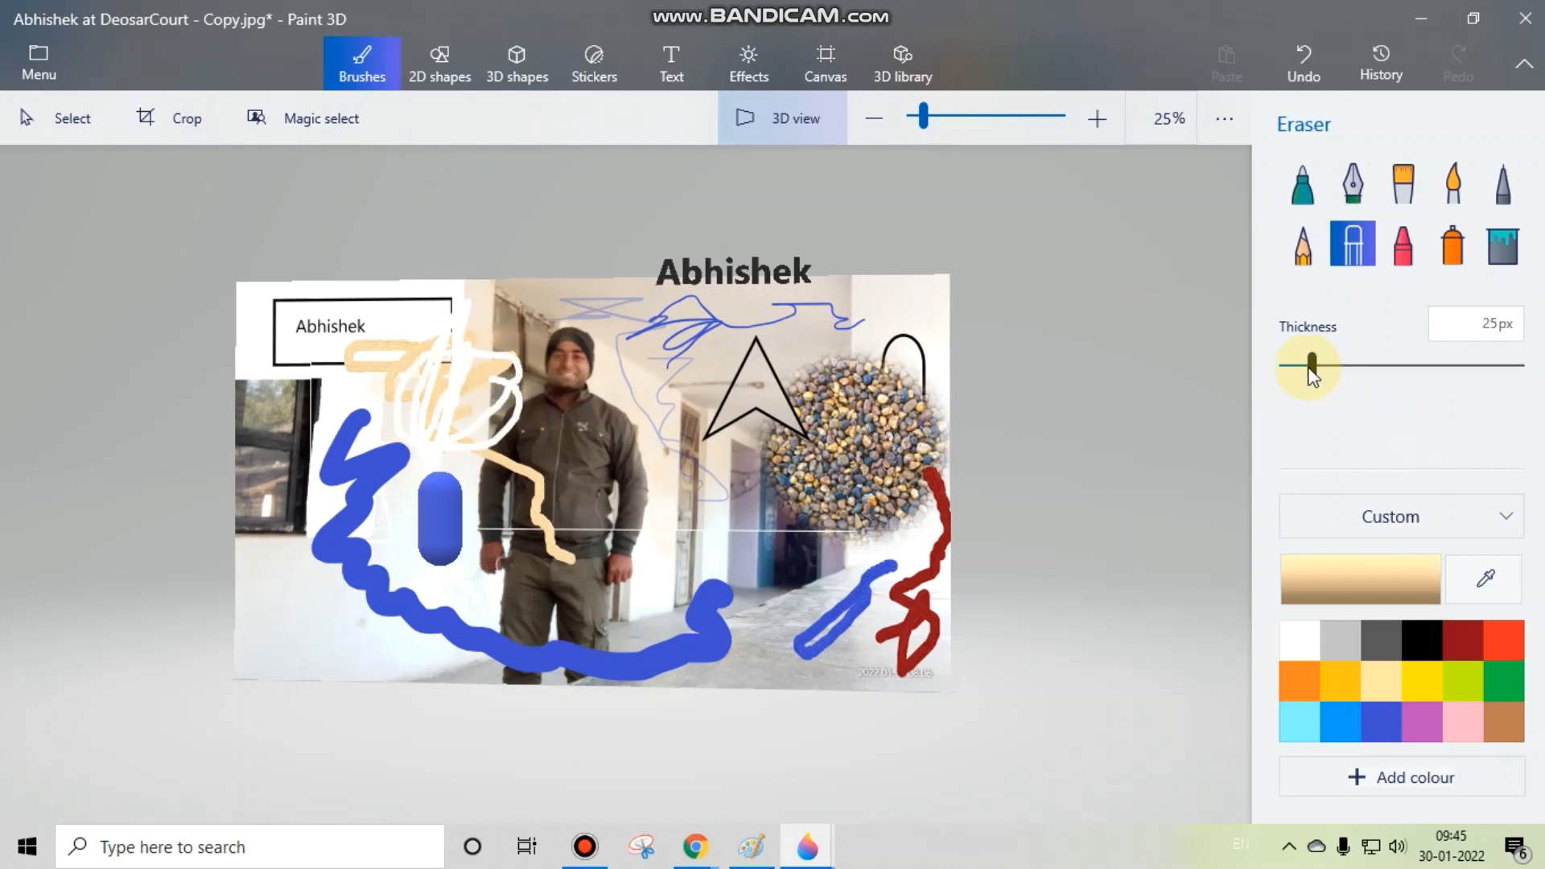
# Step: Set the eraser's thickness to 200 px and wipe away the name box, the strokes around the capsule and the man's face
pyautogui.moveTo(1320, 369); pyautogui.dragTo(1529, 366)
pyautogui.moveTo(495, 374)
pyautogui.mouseDown()
pyautogui.moveTo(433, 402)
pyautogui.moveTo(564, 379)
pyautogui.moveTo(481, 463)
pyautogui.moveTo(419, 434)
pyautogui.moveTo(423, 348)
pyautogui.moveTo(471, 382)
pyautogui.moveTo(446, 375)
pyautogui.moveTo(398, 405)
pyautogui.moveTo(468, 325)
pyautogui.moveTo(387, 455)
pyautogui.moveTo(324, 466)
pyautogui.moveTo(383, 433)
pyautogui.moveTo(370, 424)
pyautogui.moveTo(346, 537)
pyautogui.moveTo(364, 516)
pyautogui.moveTo(315, 506)
pyautogui.moveTo(460, 443)
pyautogui.moveTo(434, 581)
pyautogui.moveTo(415, 522)
pyautogui.moveTo(458, 492)
pyautogui.moveTo(443, 476)
pyautogui.moveTo(441, 556)
pyautogui.moveTo(329, 540)
pyautogui.moveTo(288, 466)
pyautogui.moveTo(289, 482)
pyautogui.moveTo(286, 466)
pyautogui.moveTo(298, 505)
pyautogui.moveTo(302, 458)
pyautogui.moveTo(283, 462)
pyautogui.moveTo(287, 540)
pyautogui.mouseUp()
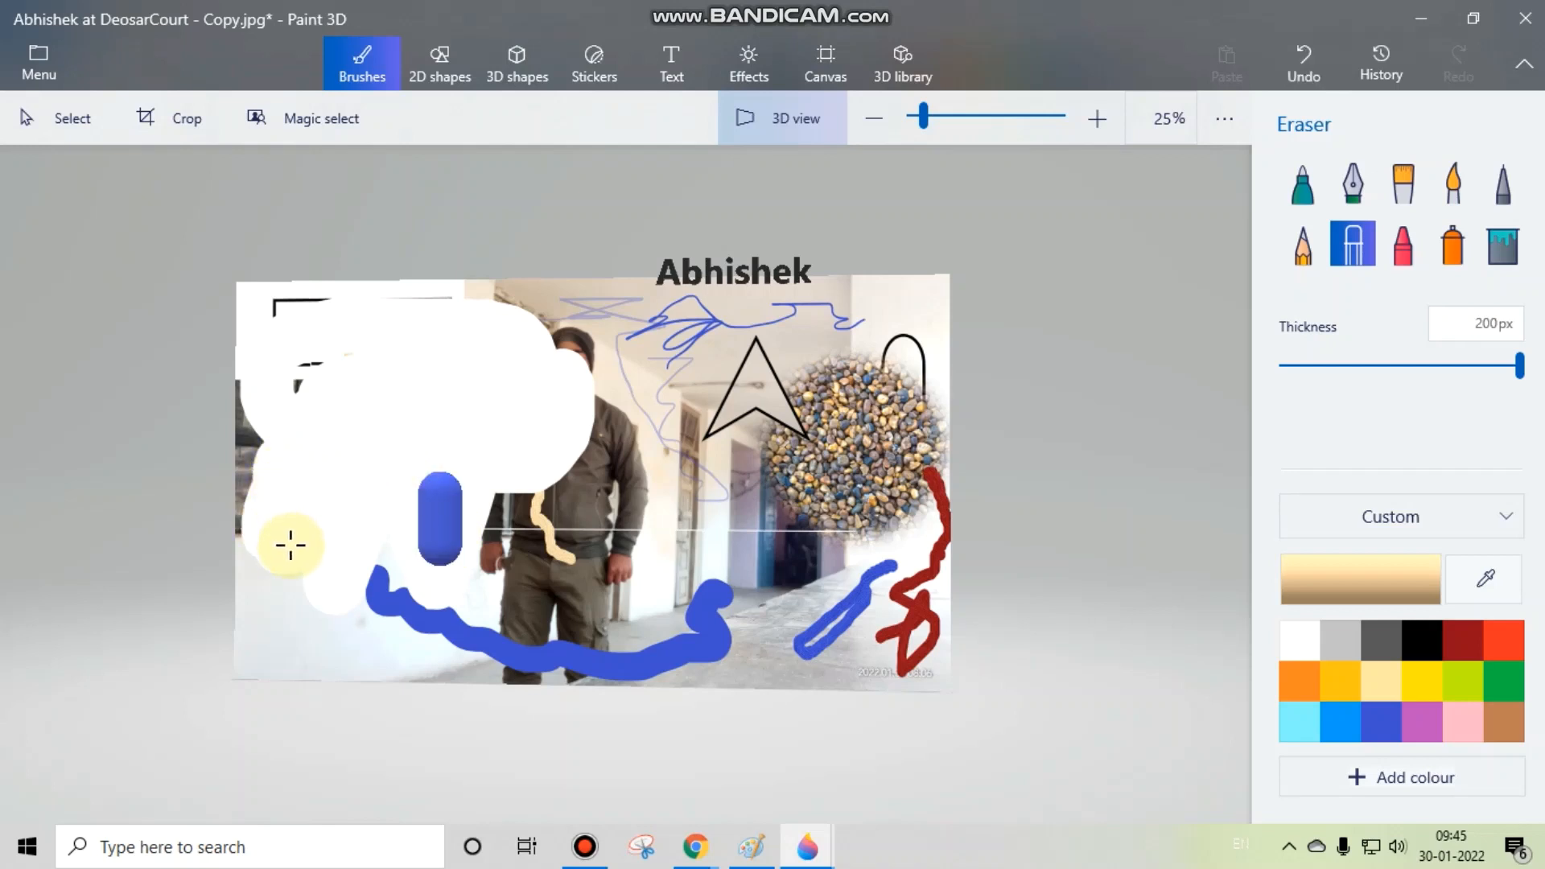
pyautogui.moveTo(438, 539)
pyautogui.mouseDown()
pyautogui.moveTo(453, 494)
pyautogui.moveTo(413, 547)
pyautogui.moveTo(448, 487)
pyautogui.moveTo(452, 570)
pyautogui.moveTo(407, 513)
pyautogui.moveTo(462, 515)
pyautogui.moveTo(433, 551)
pyautogui.moveTo(455, 483)
pyautogui.moveTo(479, 503)
pyautogui.mouseUp()
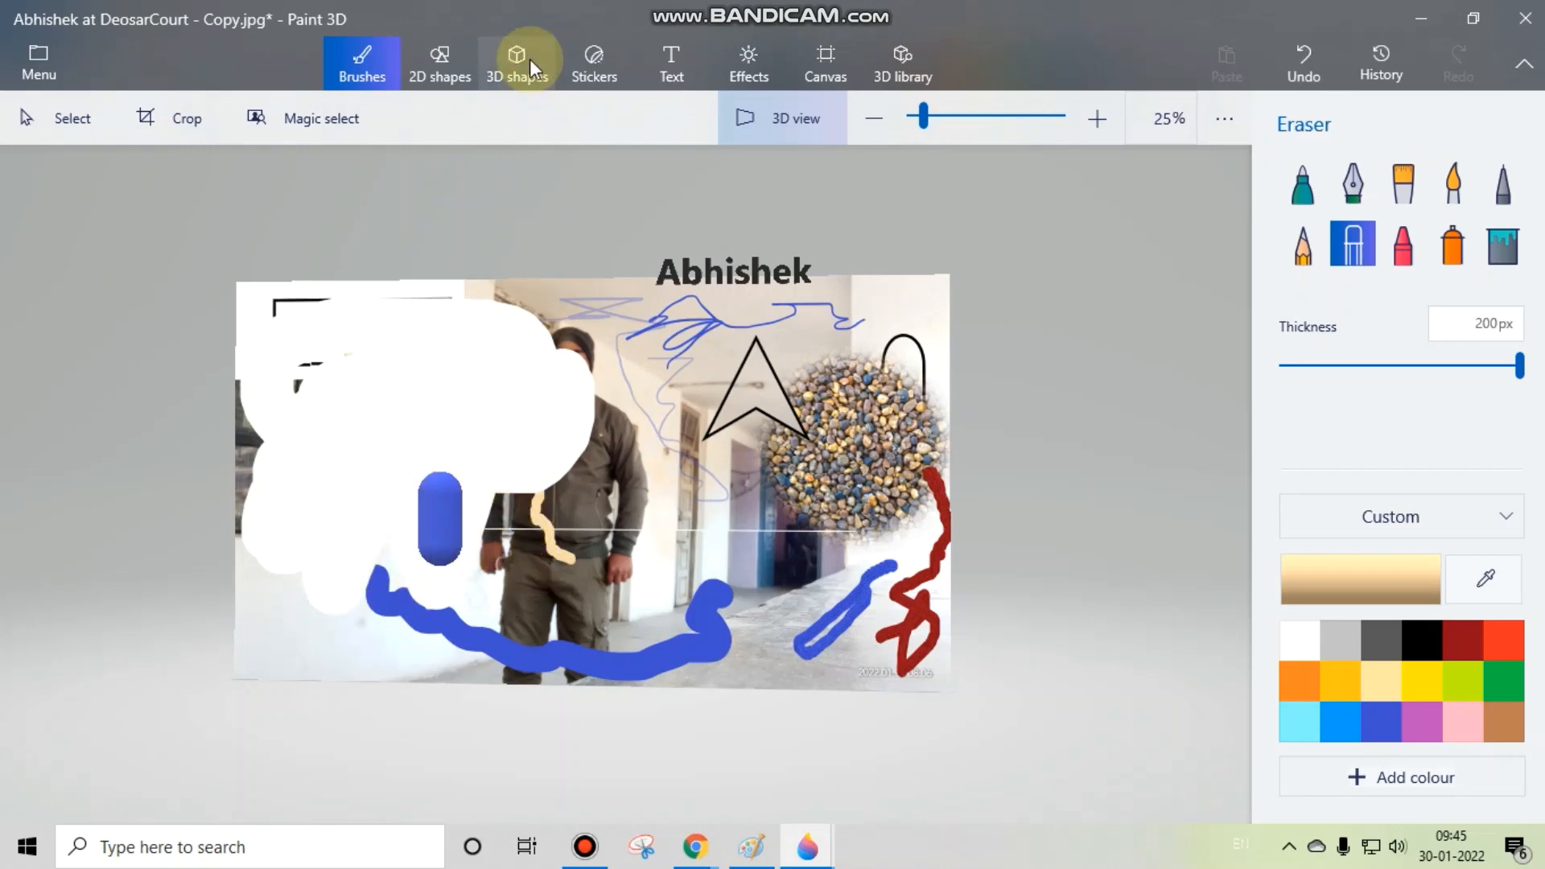
# Step: Erase a round spot in the corridor beside the man and the upper part of the pebble-textured circle
pyautogui.moveTo(743, 403)
pyautogui.mouseDown()
pyautogui.moveTo(709, 423)
pyautogui.moveTo(720, 390)
pyautogui.moveTo(779, 388)
pyautogui.moveTo(706, 403)
pyautogui.moveTo(739, 354)
pyautogui.moveTo(686, 457)
pyautogui.mouseUp()
pyautogui.click(797, 425)
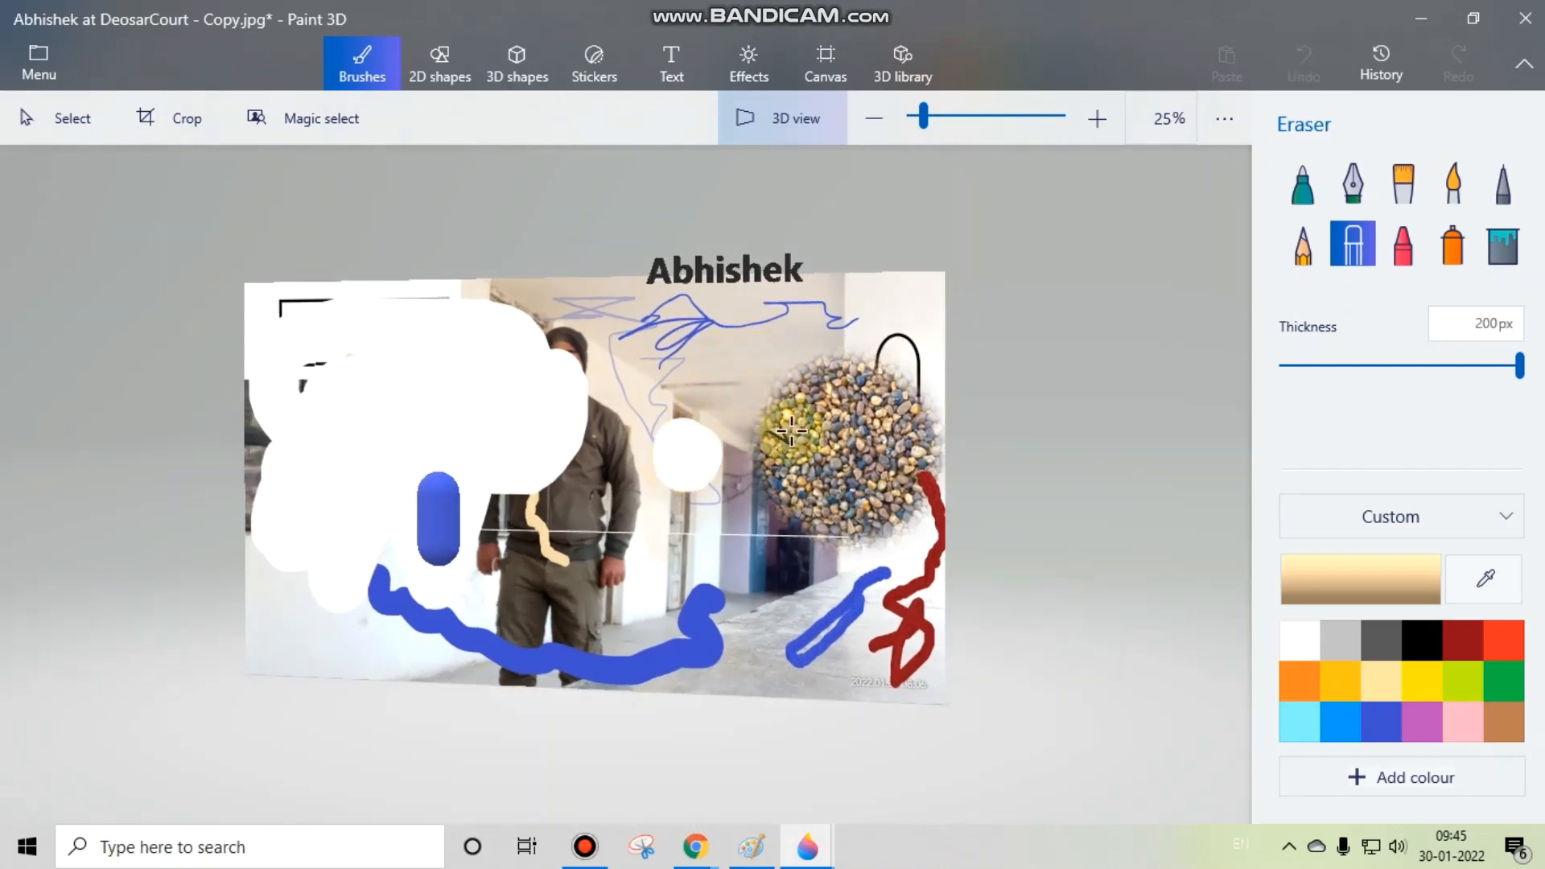
pyautogui.moveTo(924, 337)
pyautogui.mouseDown()
pyautogui.moveTo(839, 375)
pyautogui.moveTo(917, 376)
pyautogui.moveTo(917, 344)
pyautogui.moveTo(917, 414)
pyautogui.moveTo(923, 398)
pyautogui.moveTo(869, 427)
pyautogui.mouseUp()
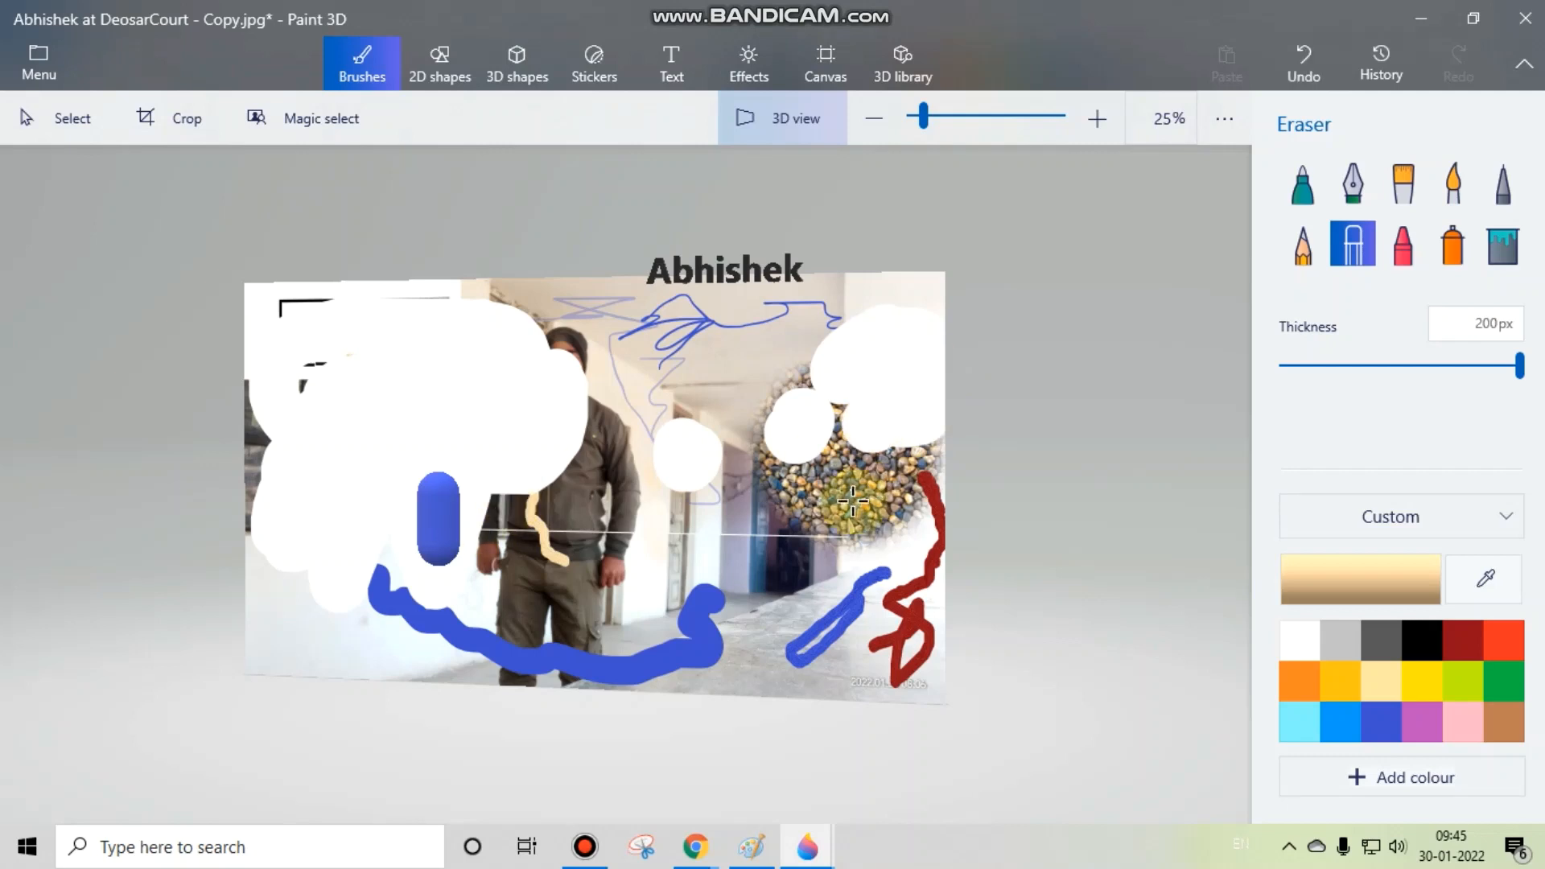
# Step: Scribble over the erased areas with the beige Crayon at 20 px and 100 px thickness, and choose dark red
pyautogui.click(1422, 238)
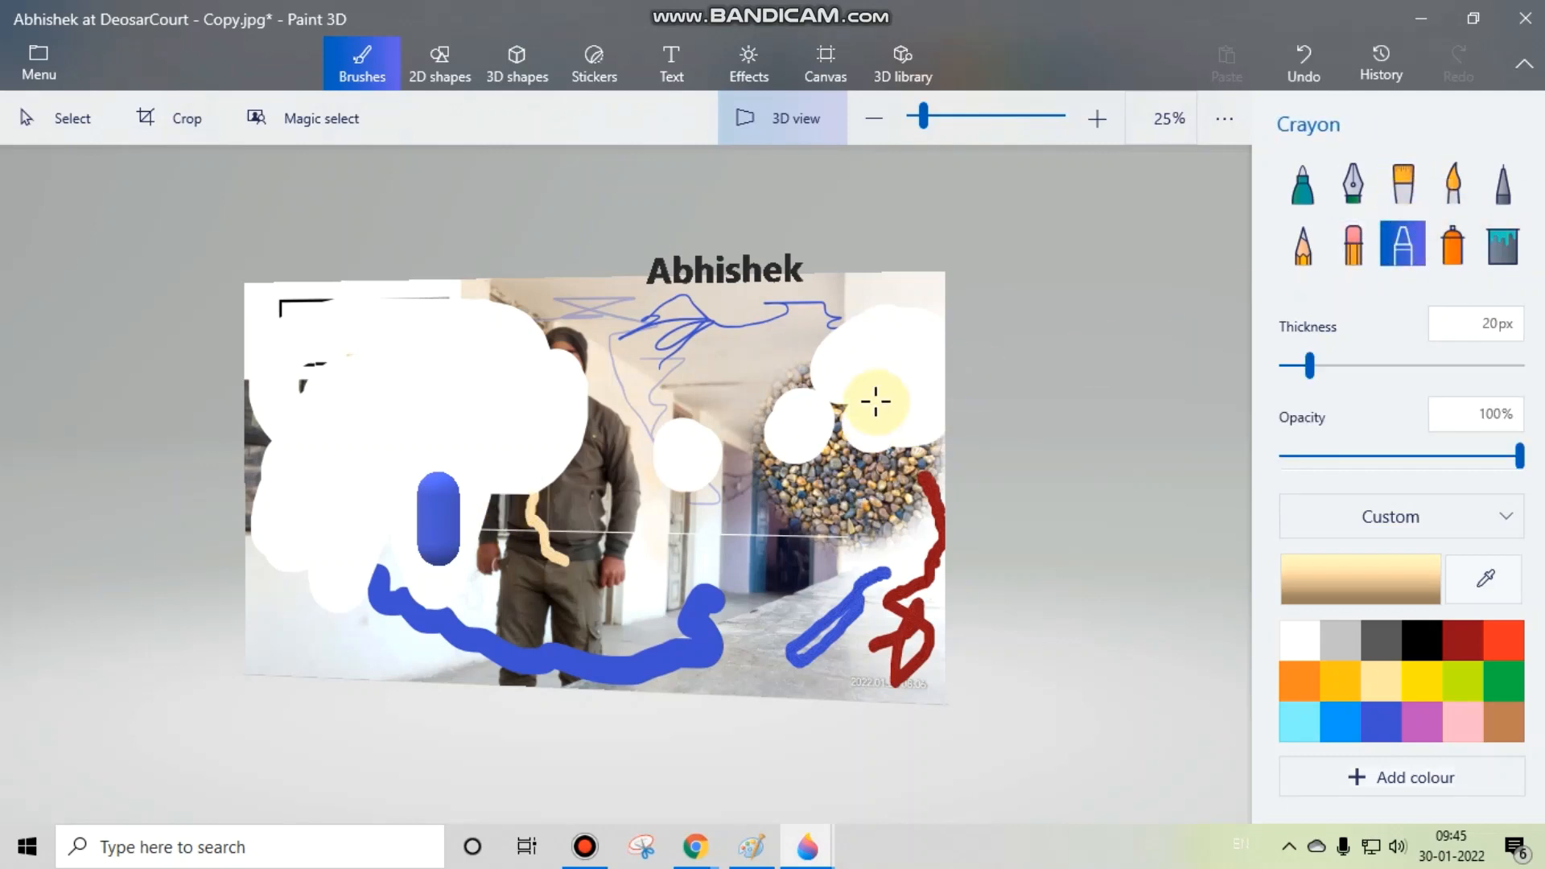
pyautogui.moveTo(880, 400)
pyautogui.mouseDown()
pyautogui.moveTo(892, 350)
pyautogui.moveTo(893, 373)
pyautogui.moveTo(906, 360)
pyautogui.moveTo(833, 403)
pyautogui.mouseUp()
pyautogui.moveTo(1305, 365); pyautogui.dragTo(1519, 366)
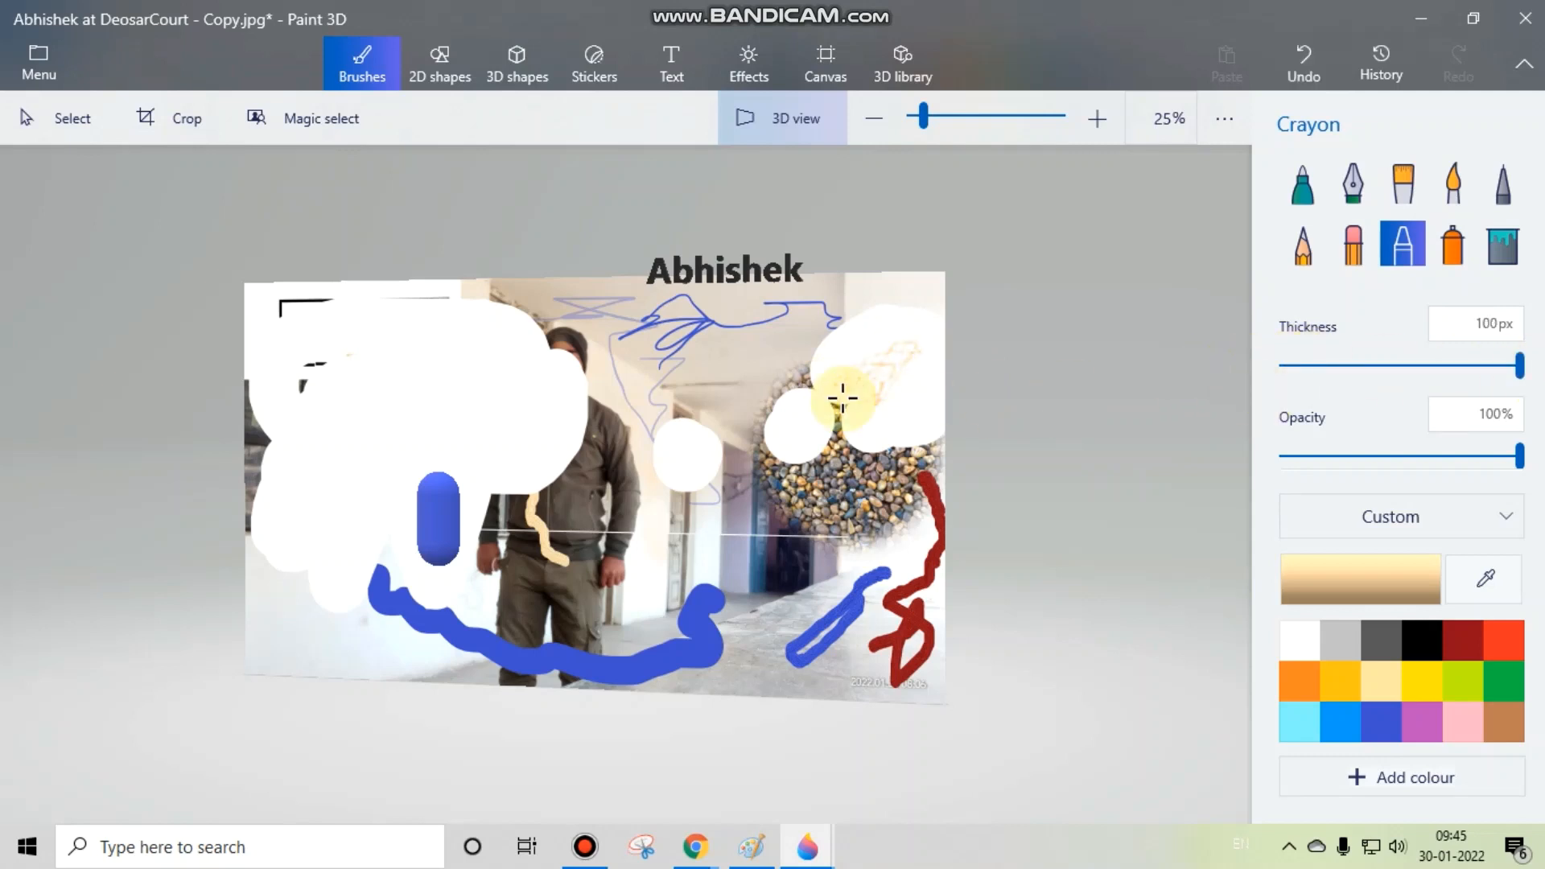
pyautogui.moveTo(384, 379)
pyautogui.mouseDown()
pyautogui.moveTo(480, 397)
pyautogui.moveTo(364, 437)
pyautogui.moveTo(427, 369)
pyautogui.moveTo(507, 418)
pyautogui.moveTo(362, 448)
pyautogui.moveTo(407, 414)
pyautogui.moveTo(351, 519)
pyautogui.moveTo(356, 580)
pyautogui.moveTo(563, 585)
pyautogui.mouseUp()
pyautogui.click(1462, 640)
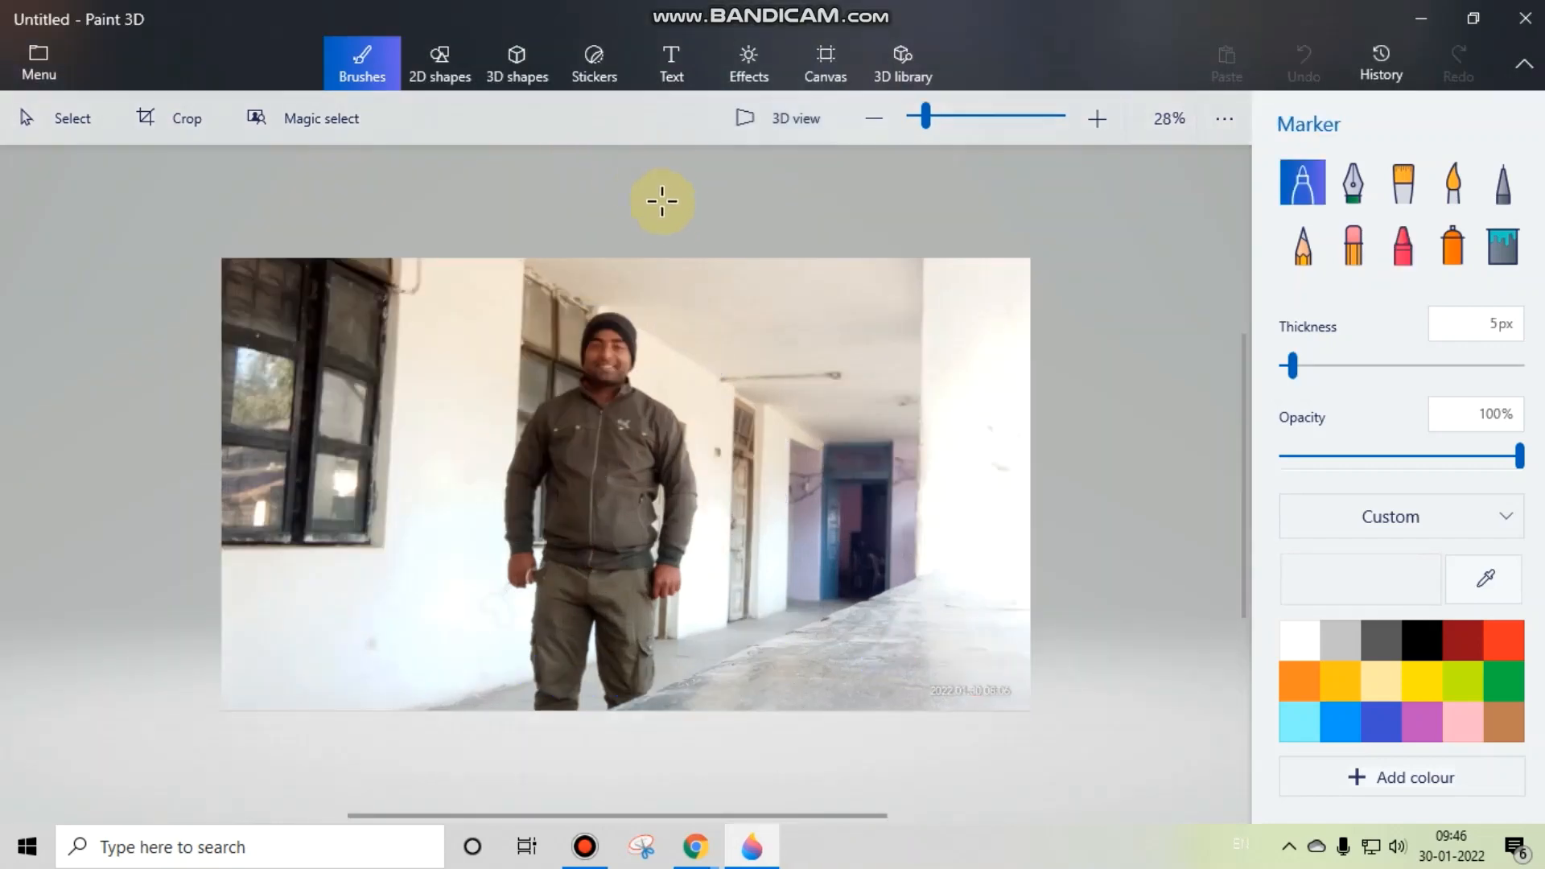
# Step: Add a blue 3D cube drawn as a wide box just below the new photo
pyautogui.scroll(-5, 627, 263)
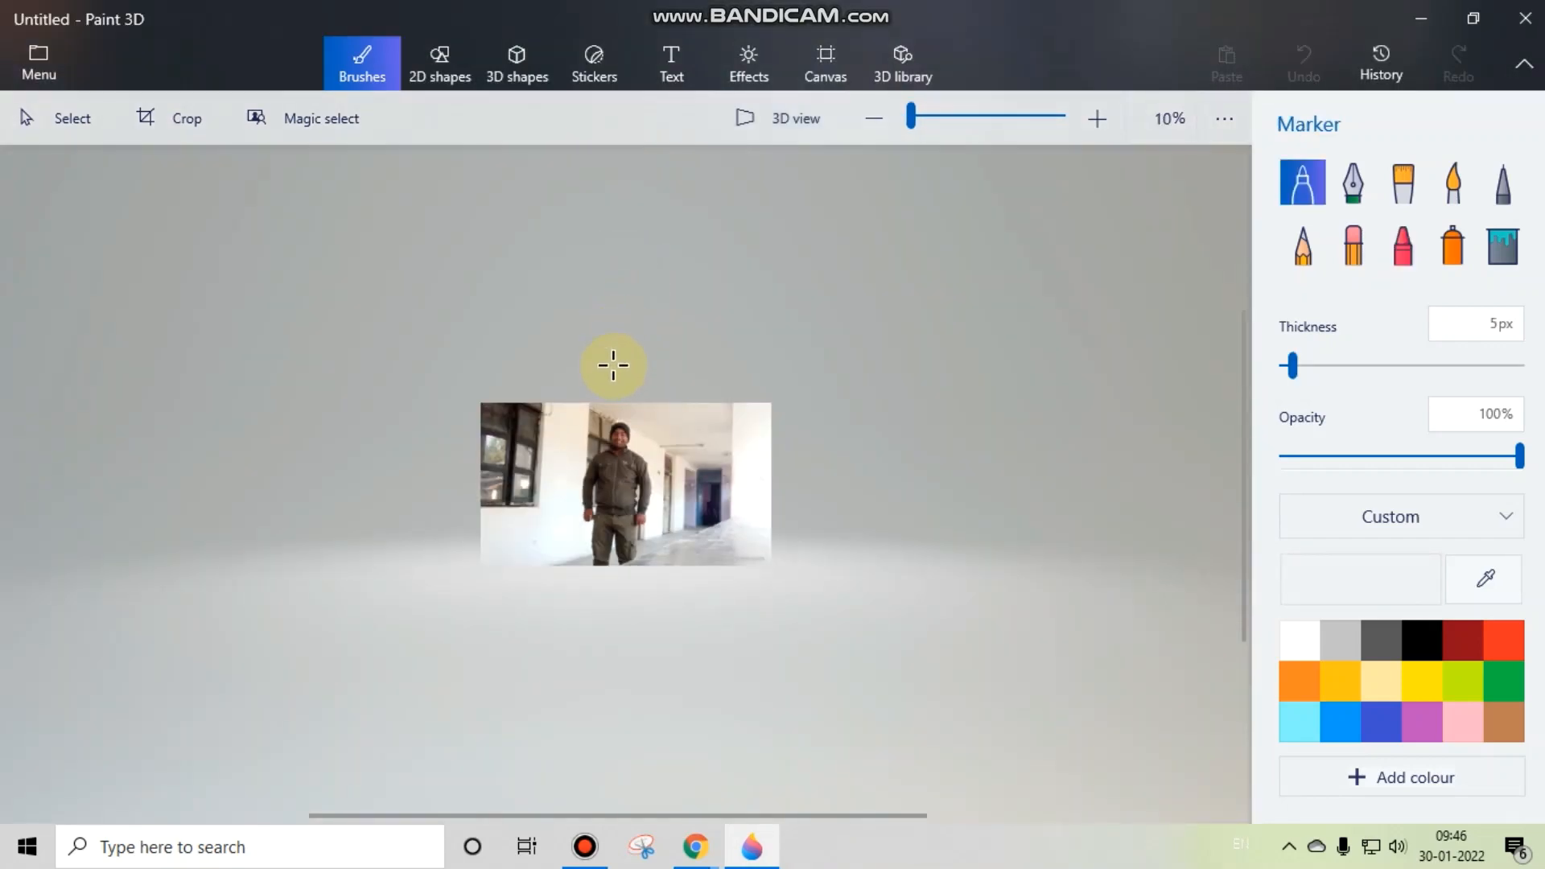
pyautogui.click(518, 60)
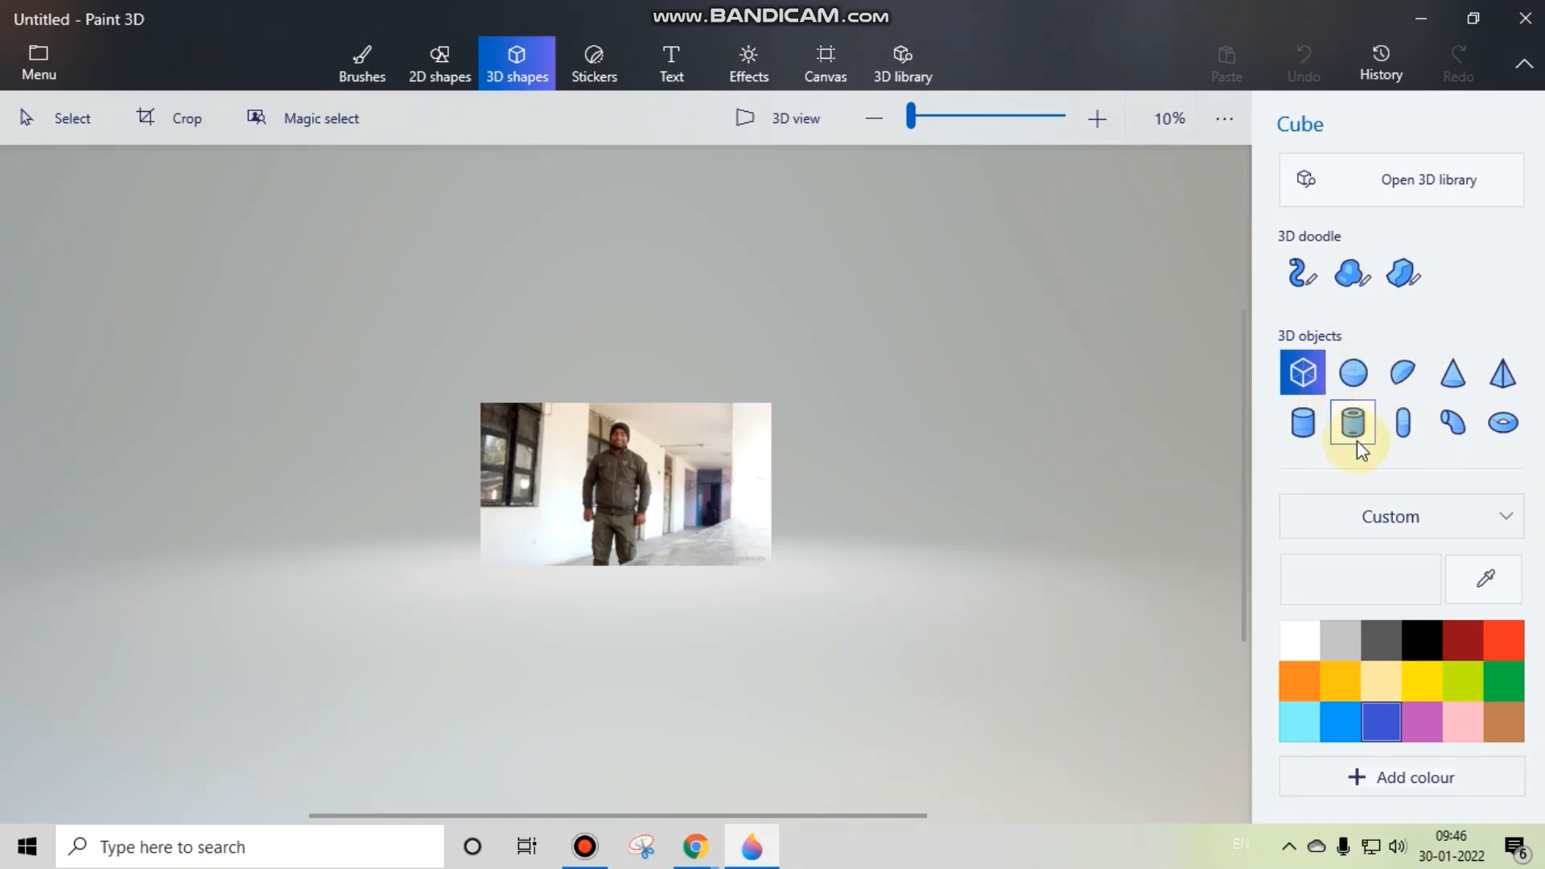
pyautogui.scroll(-2, 1358, 434)
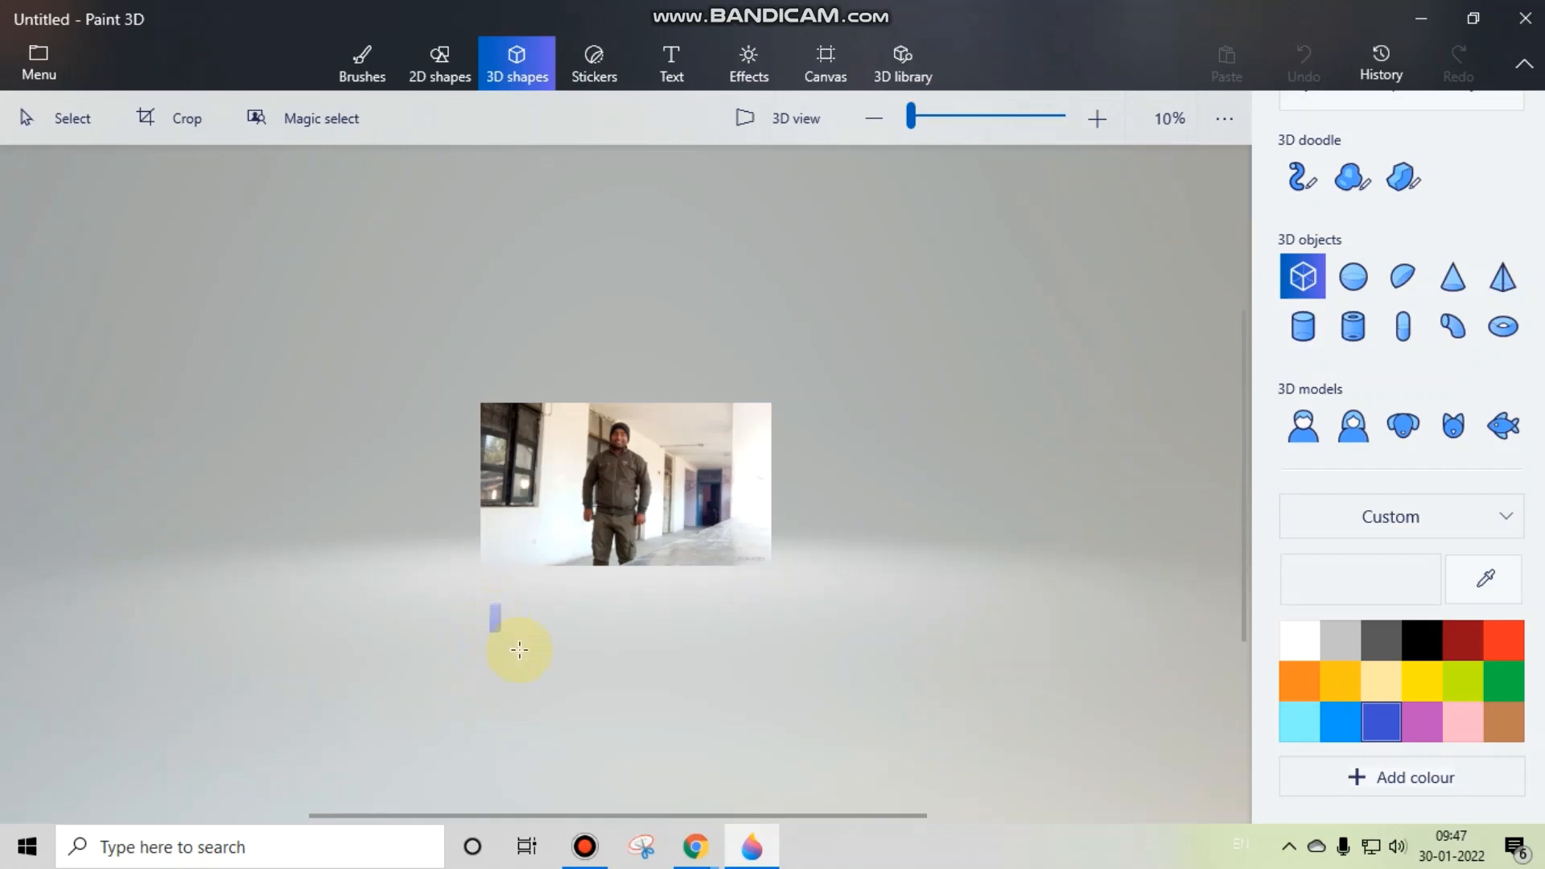
pyautogui.moveTo(519, 650); pyautogui.dragTo(596, 656)
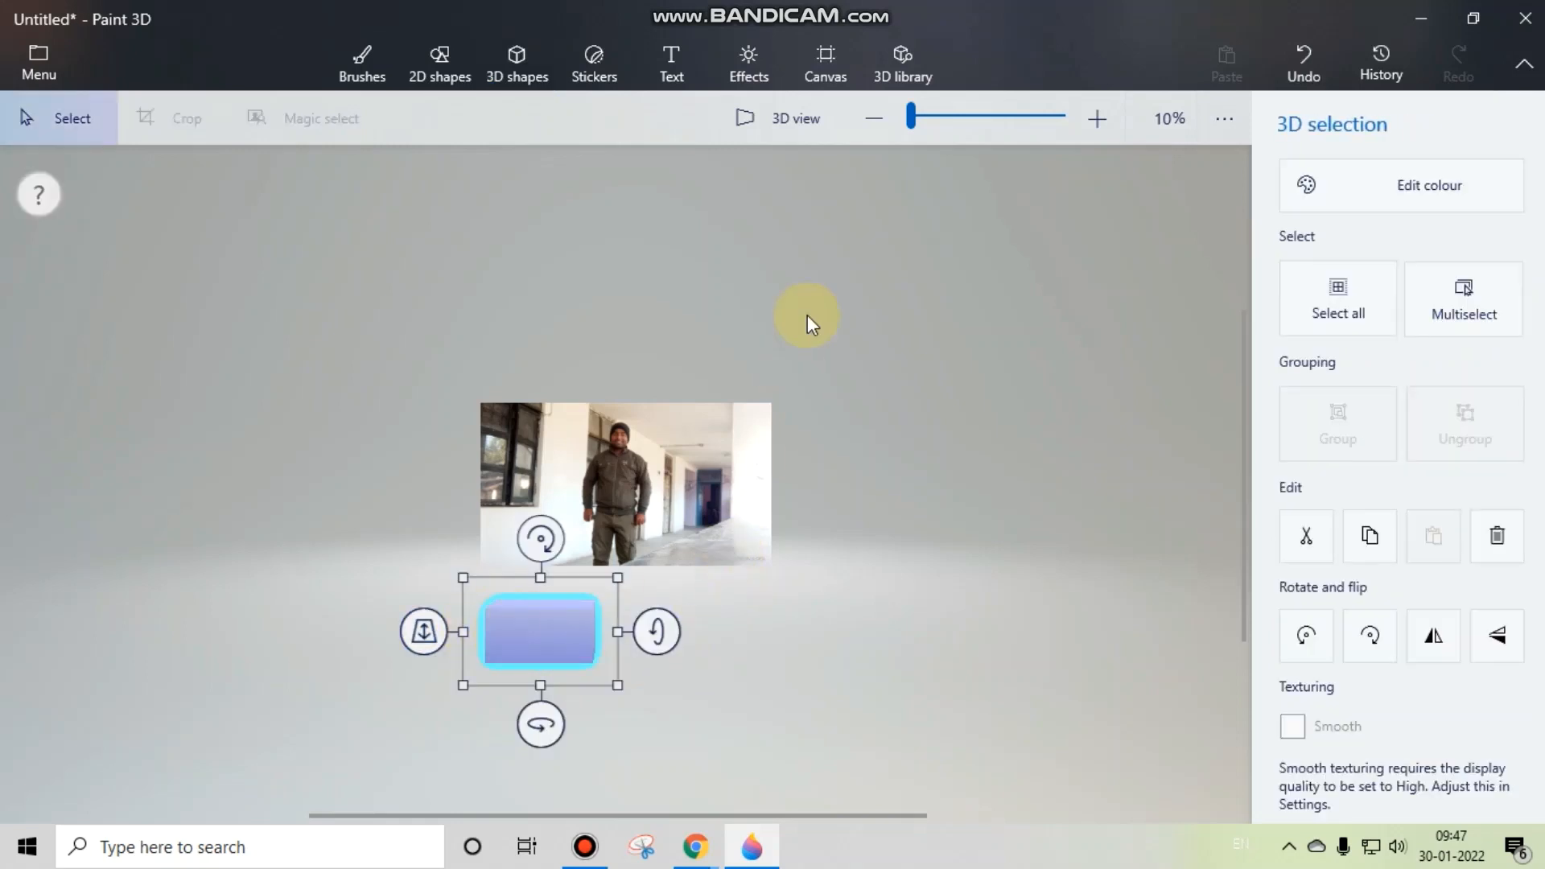
# Step: Turn on 3D view and bring the blue box closer to the viewer by changing its depth
pyautogui.click(777, 117)
pyautogui.scroll(-10, 731, 432)
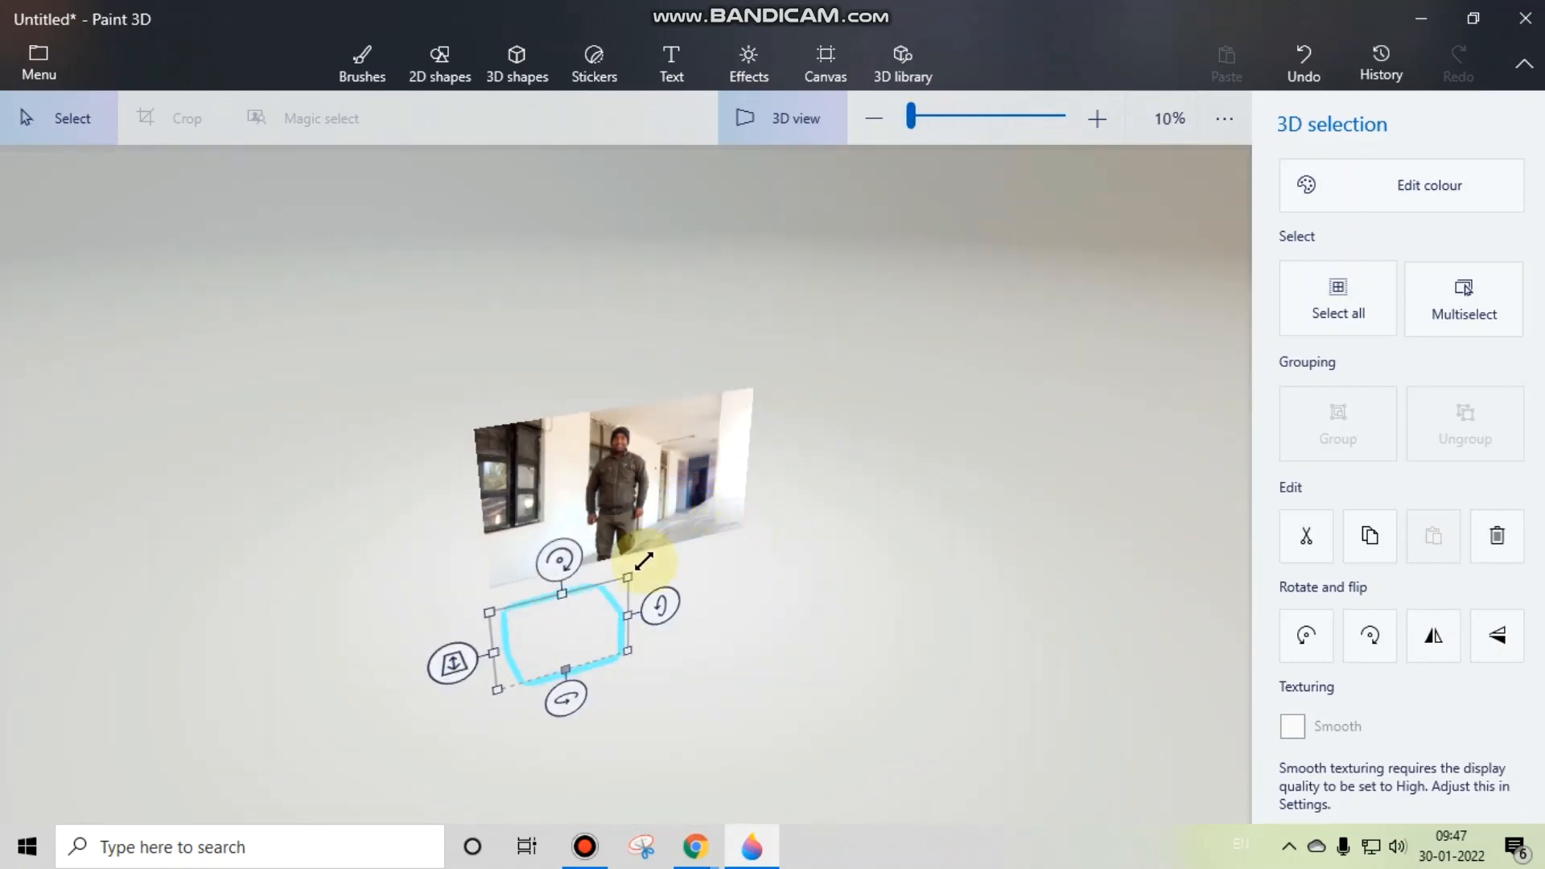
pyautogui.moveTo(769, 524); pyautogui.dragTo(622, 472)
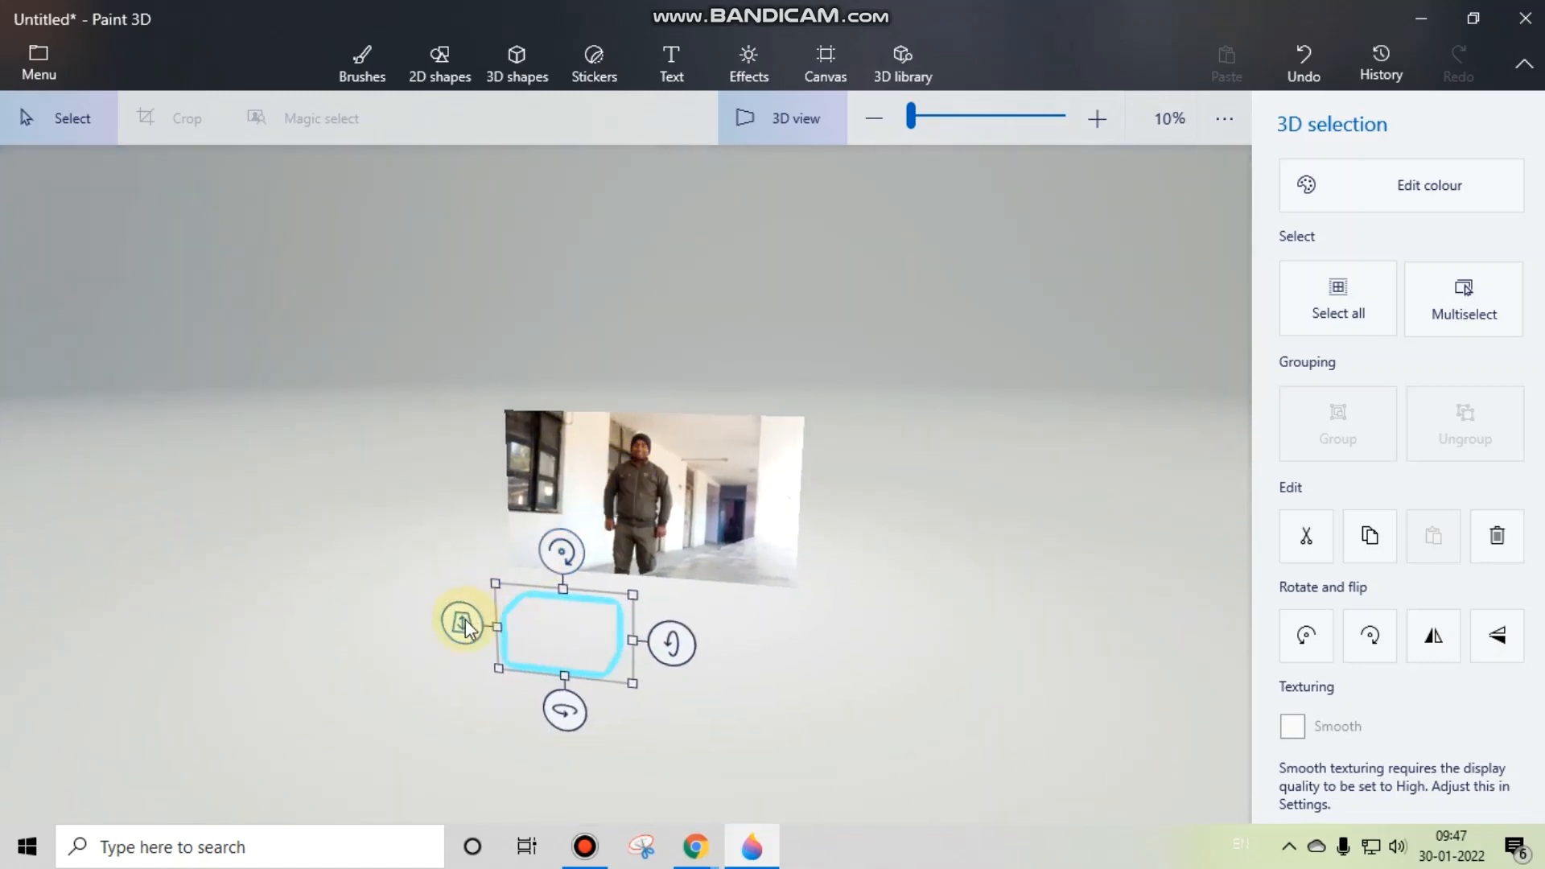
pyautogui.moveTo(464, 622); pyautogui.dragTo(621, 579)
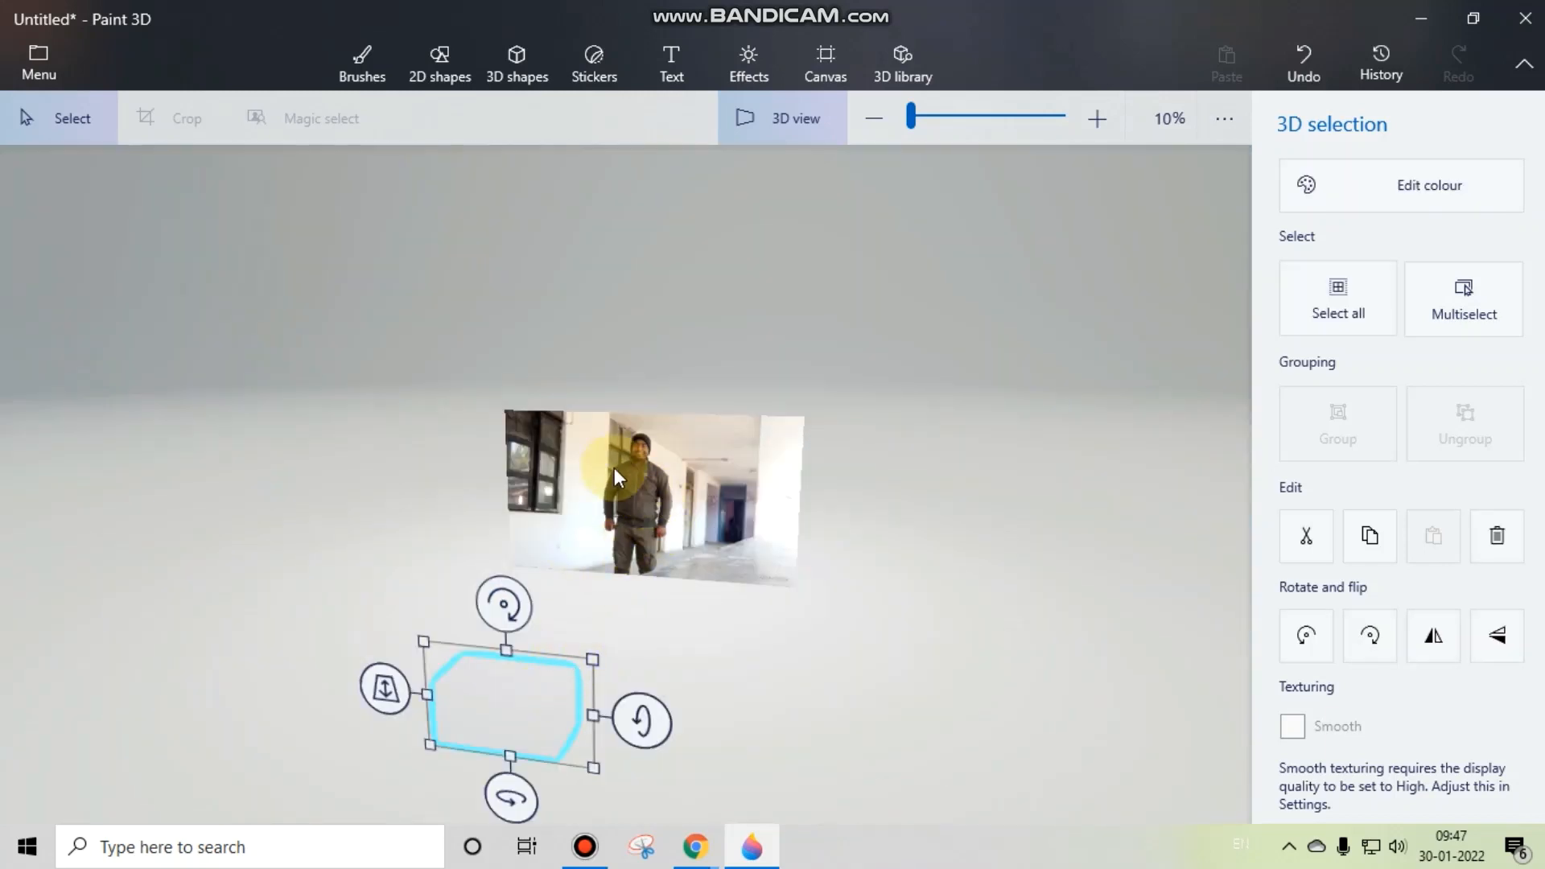
# Step: Push the blue box back in depth and move it to just below the photo
pyautogui.moveTo(636, 487); pyautogui.dragTo(707, 404)
pyautogui.moveTo(364, 708); pyautogui.dragTo(442, 706)
pyautogui.moveTo(559, 703); pyautogui.dragTo(619, 680)
pyautogui.press('alt')
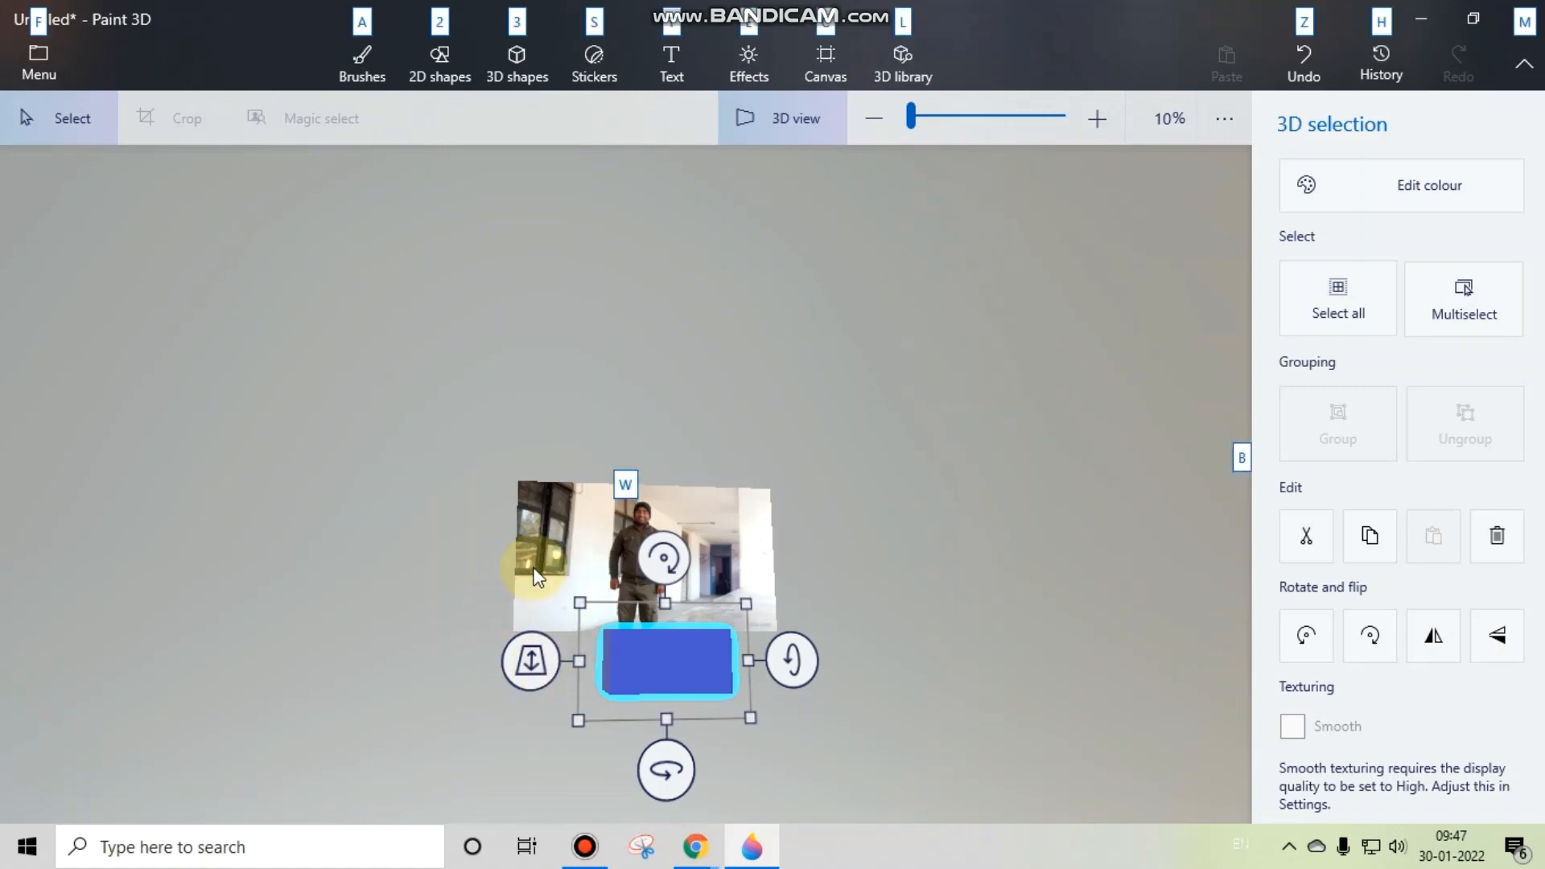
pyautogui.moveTo(537, 577); pyautogui.dragTo(481, 591)
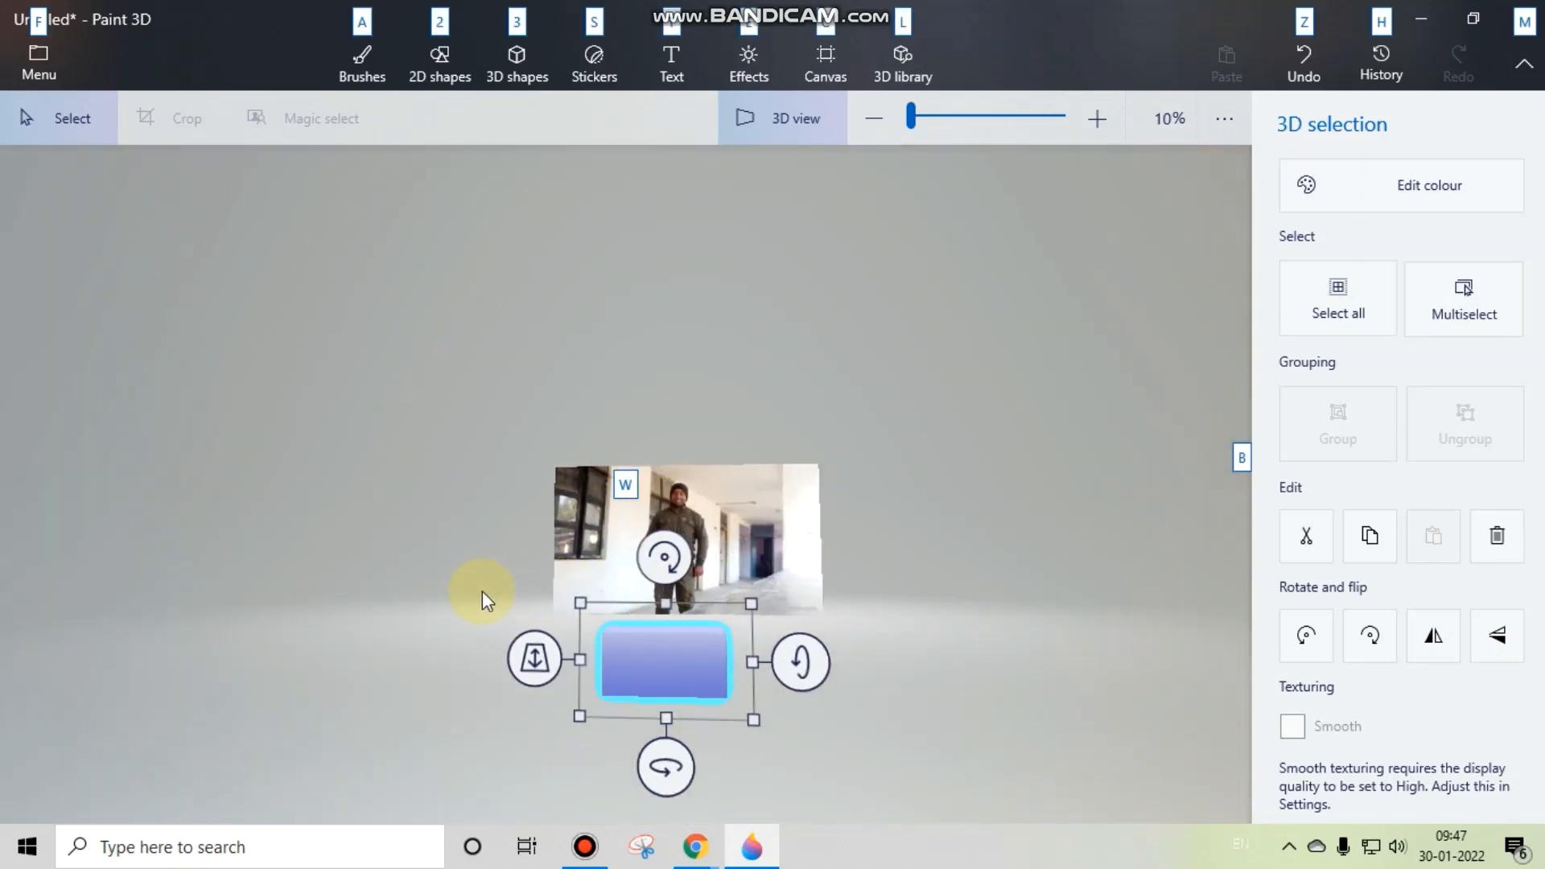
pyautogui.press('alt')
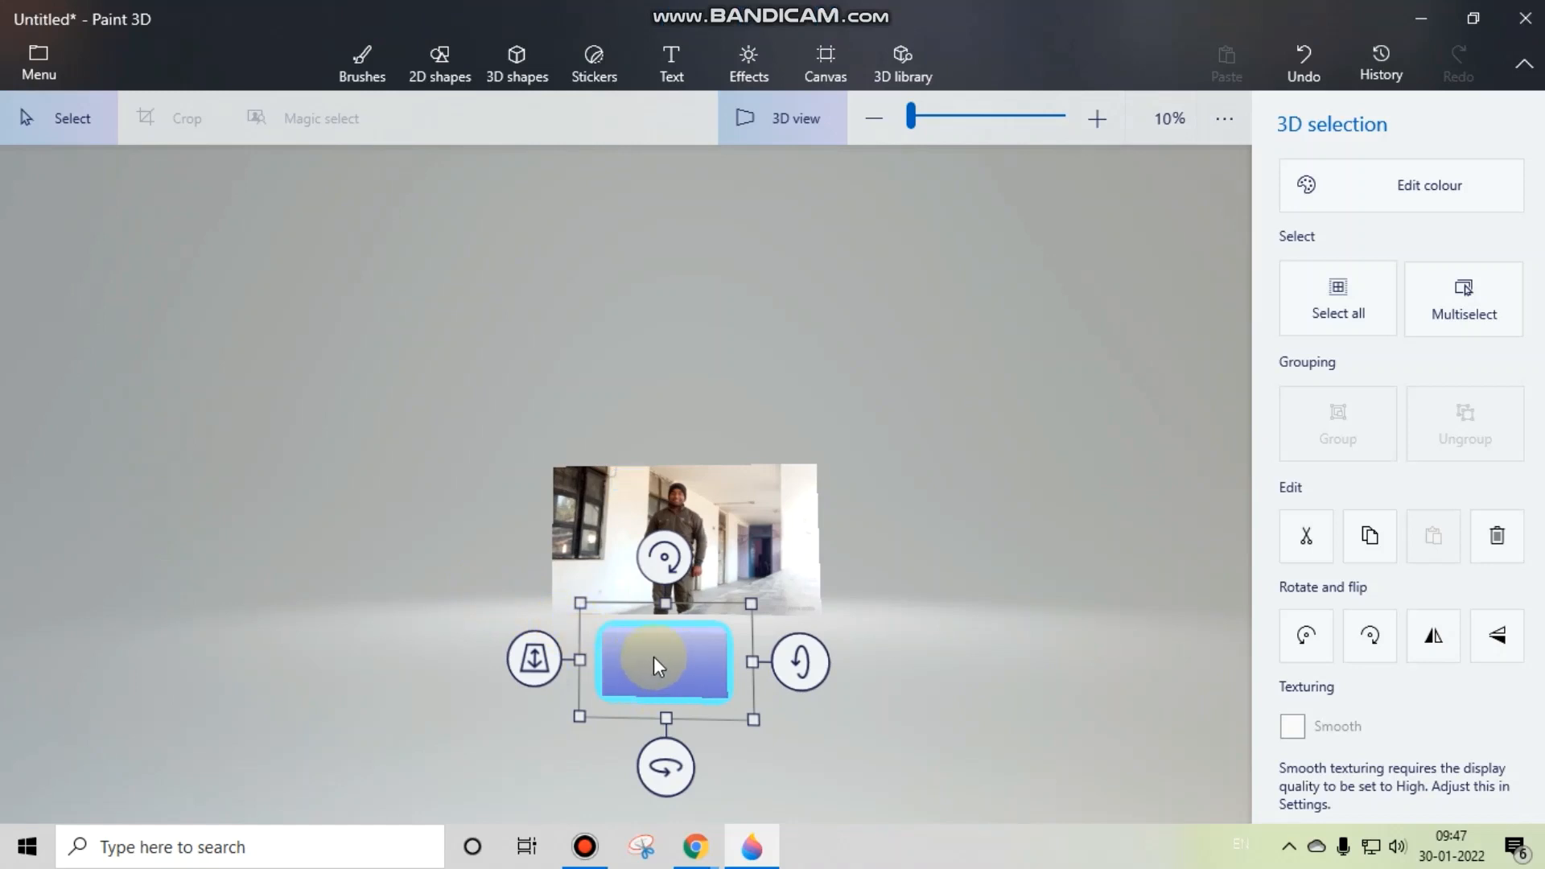
# Step: Shift the blue box sideways so that it is centred below the photo, and deselect it
pyautogui.rightClick(652, 642)
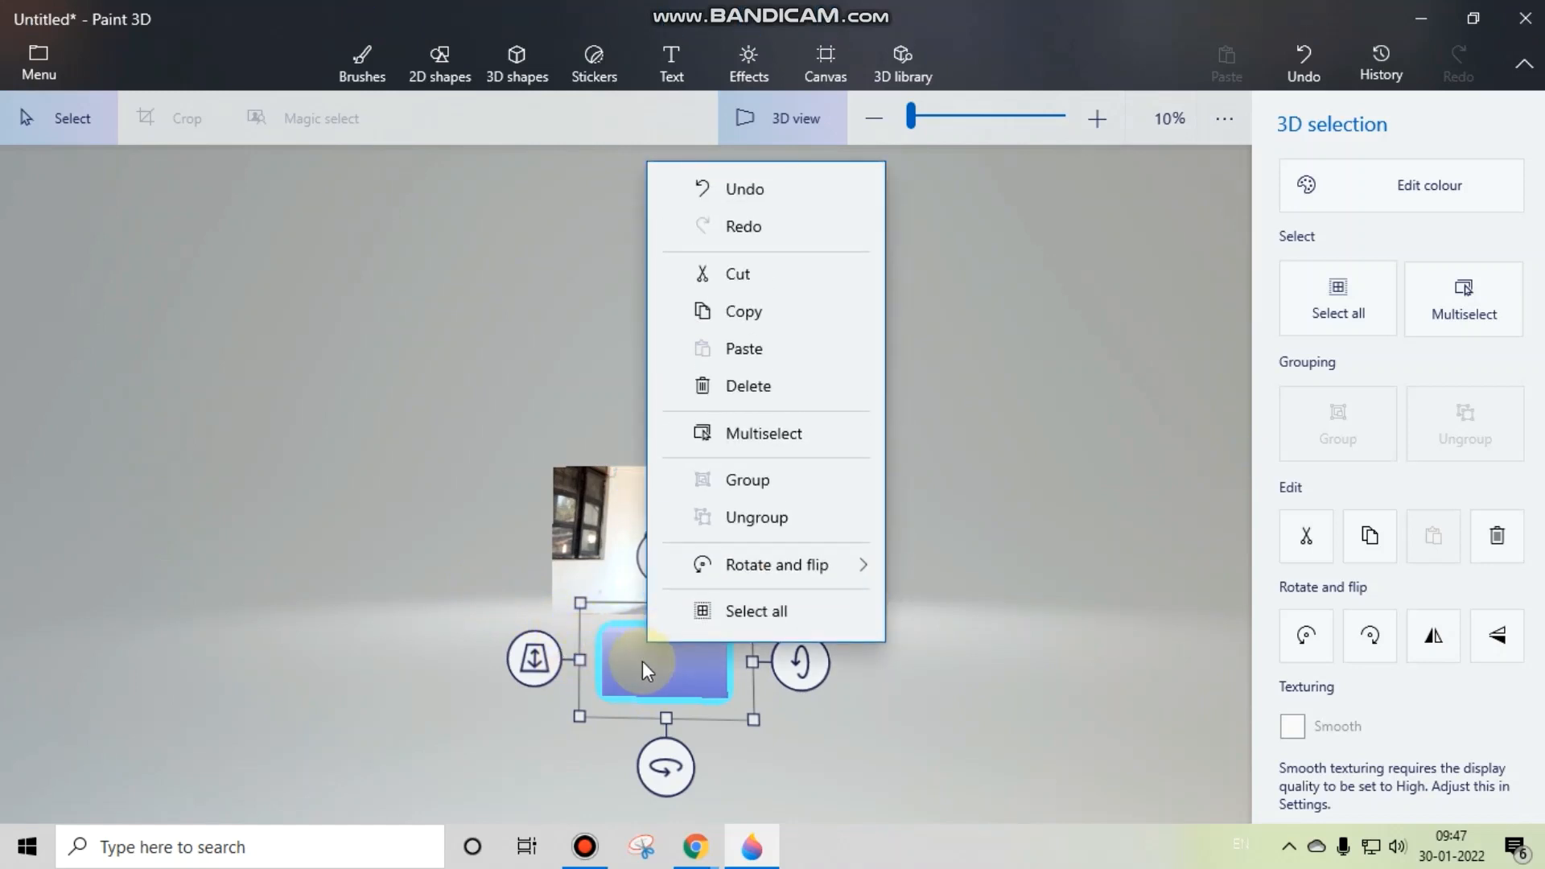
pyautogui.moveTo(644, 669); pyautogui.dragTo(664, 662)
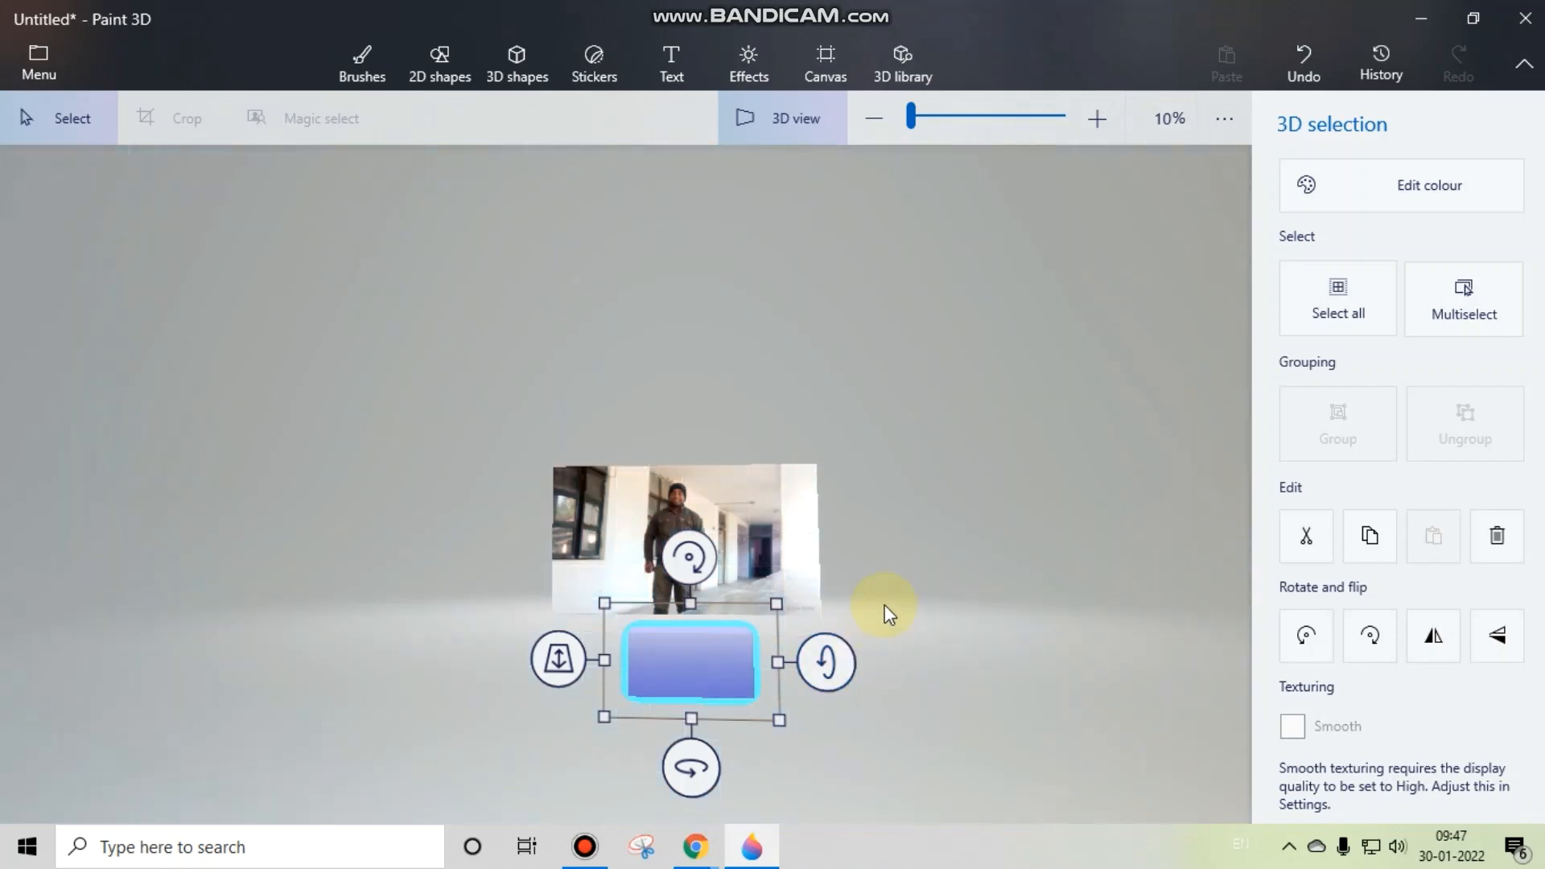
pyautogui.click(886, 606)
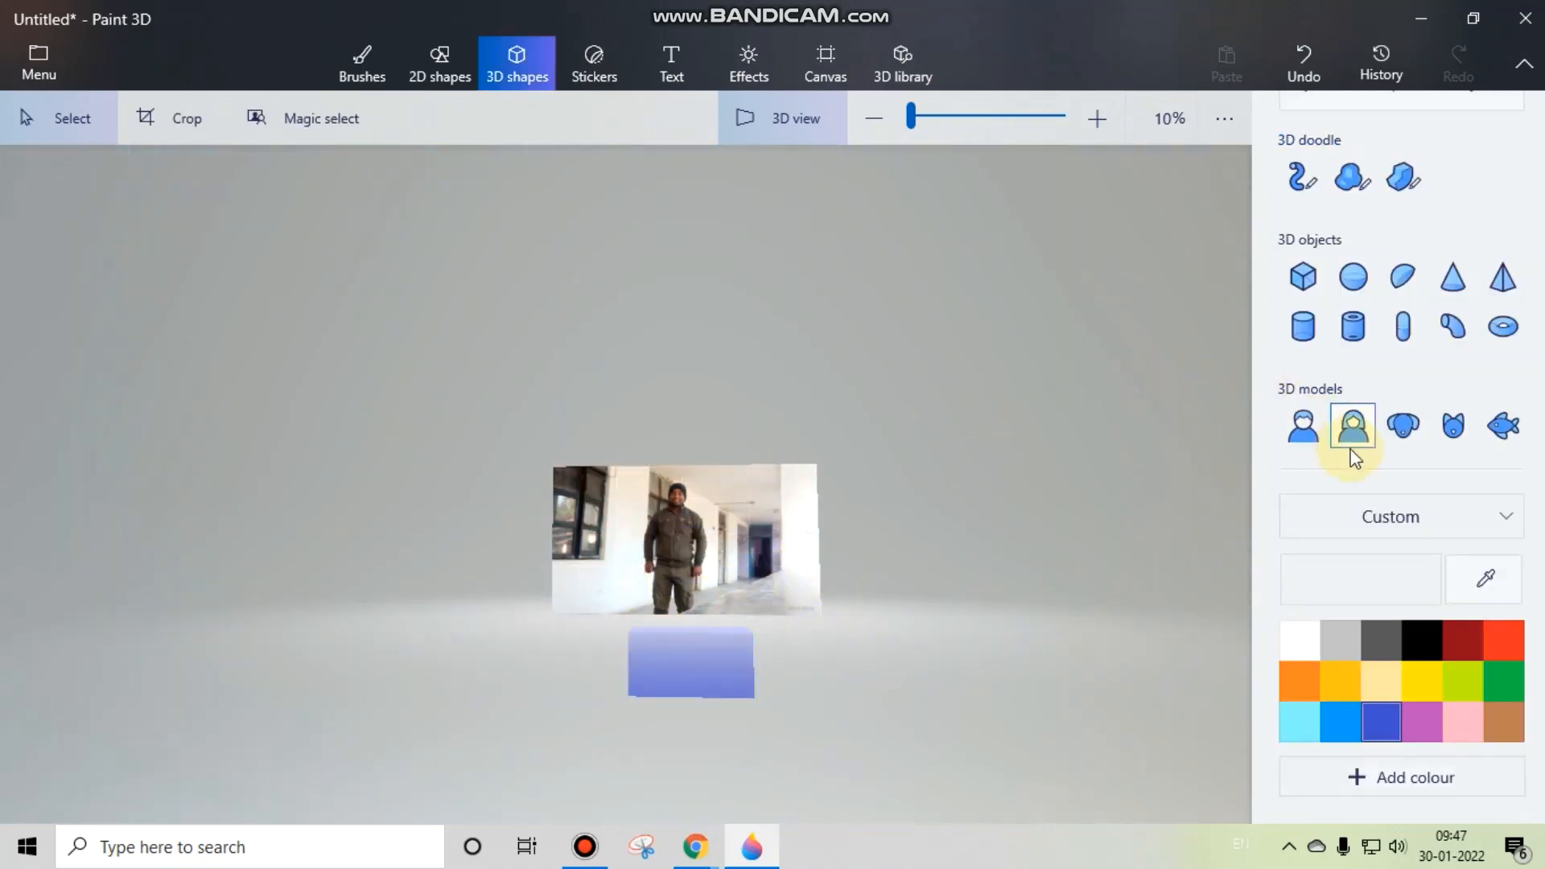
# Step: Add a blue 3D man model beside the photo and move it over the photo's right edge
pyautogui.click(1305, 427)
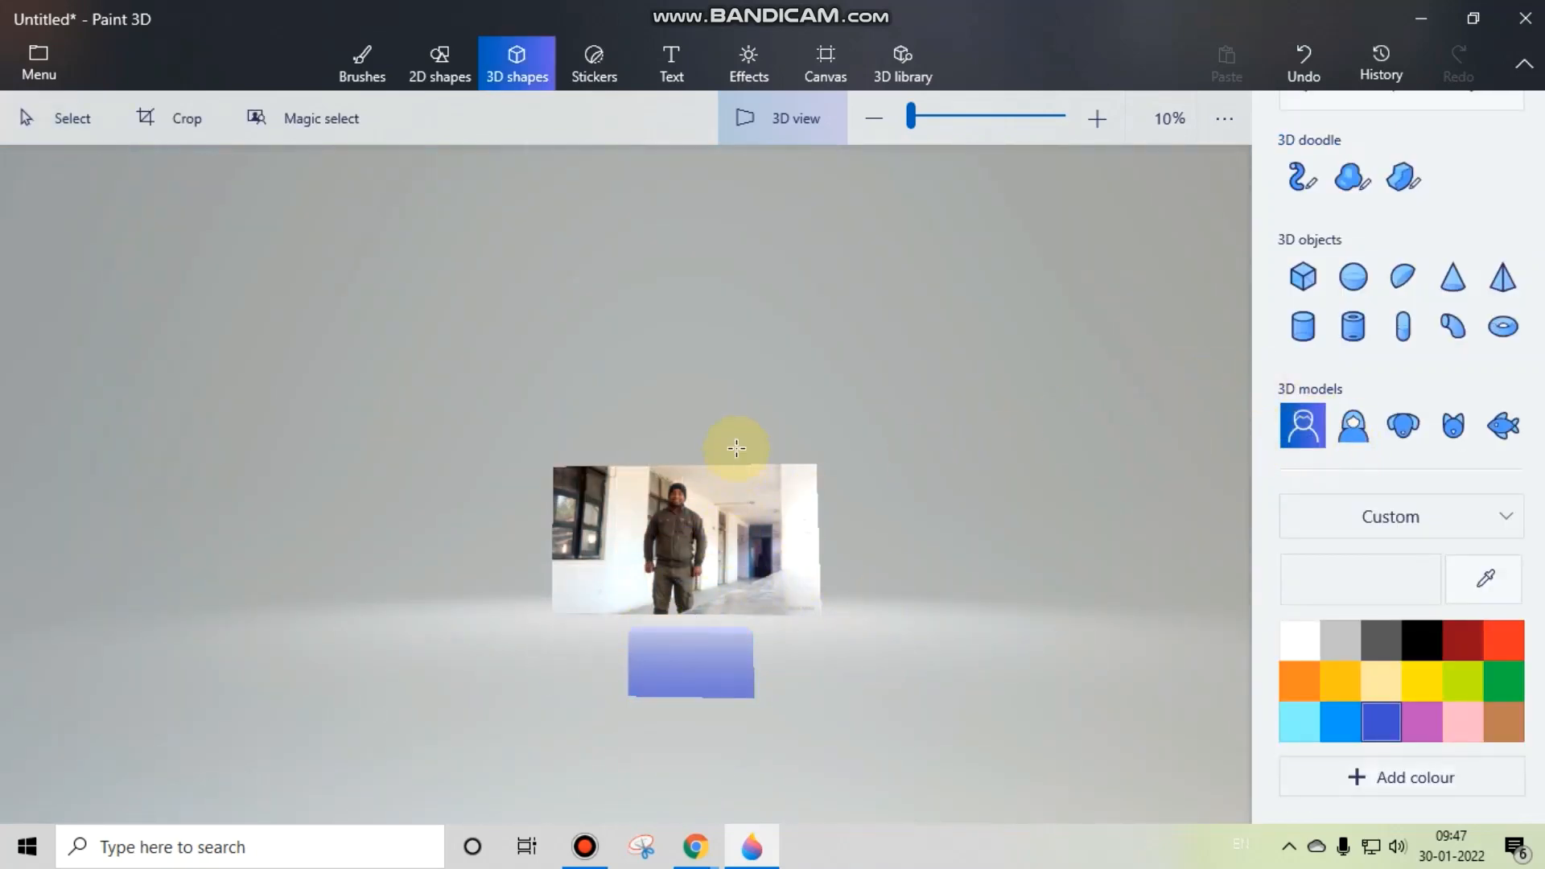
pyautogui.click(861, 491)
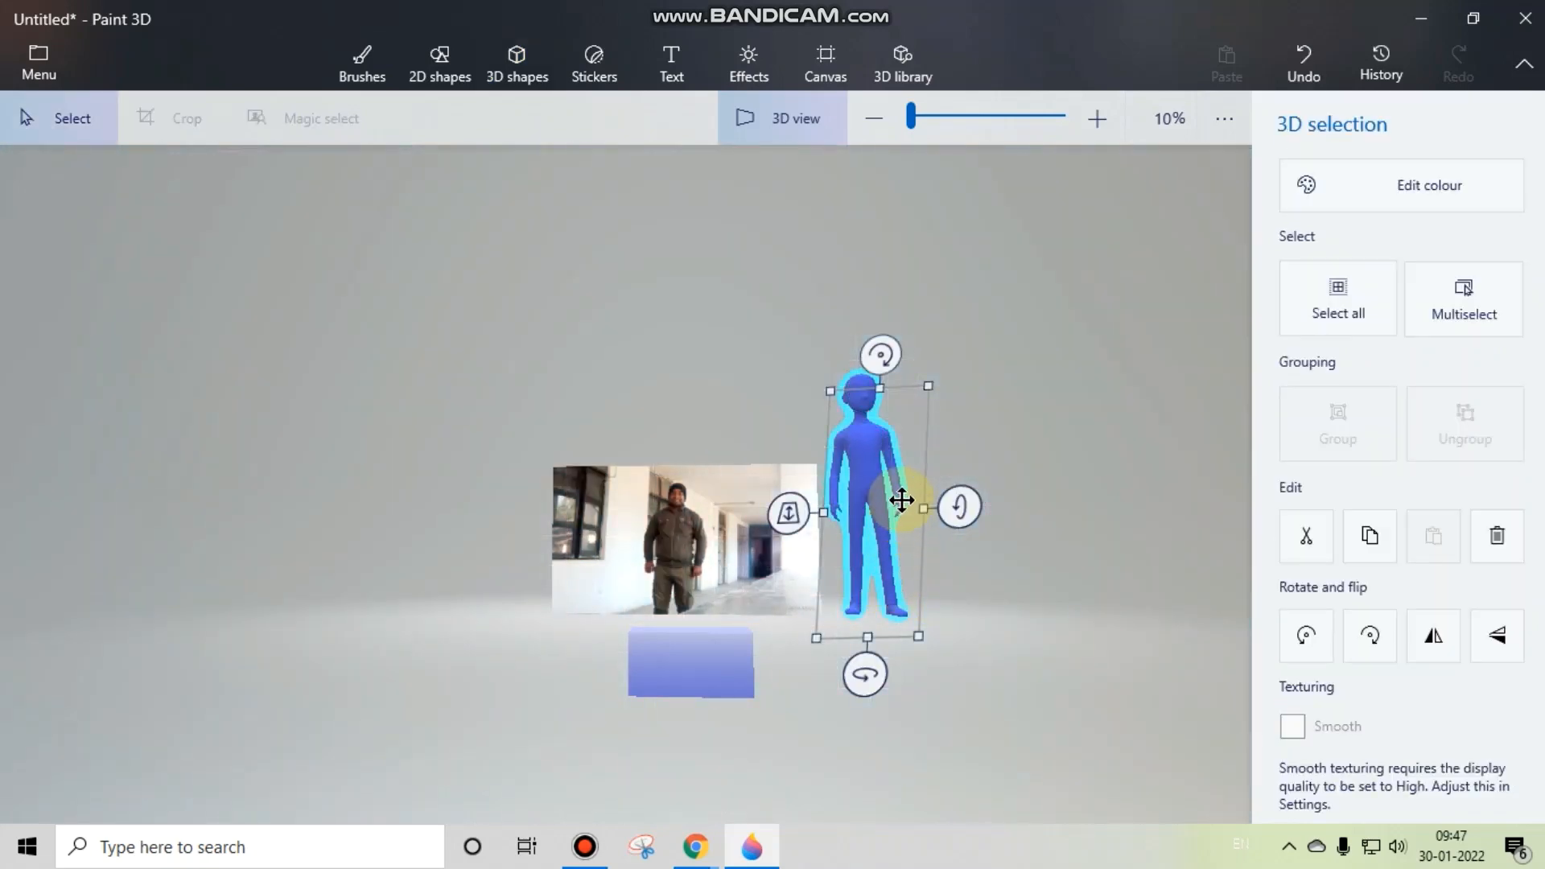
pyautogui.moveTo(880, 511); pyautogui.dragTo(821, 597)
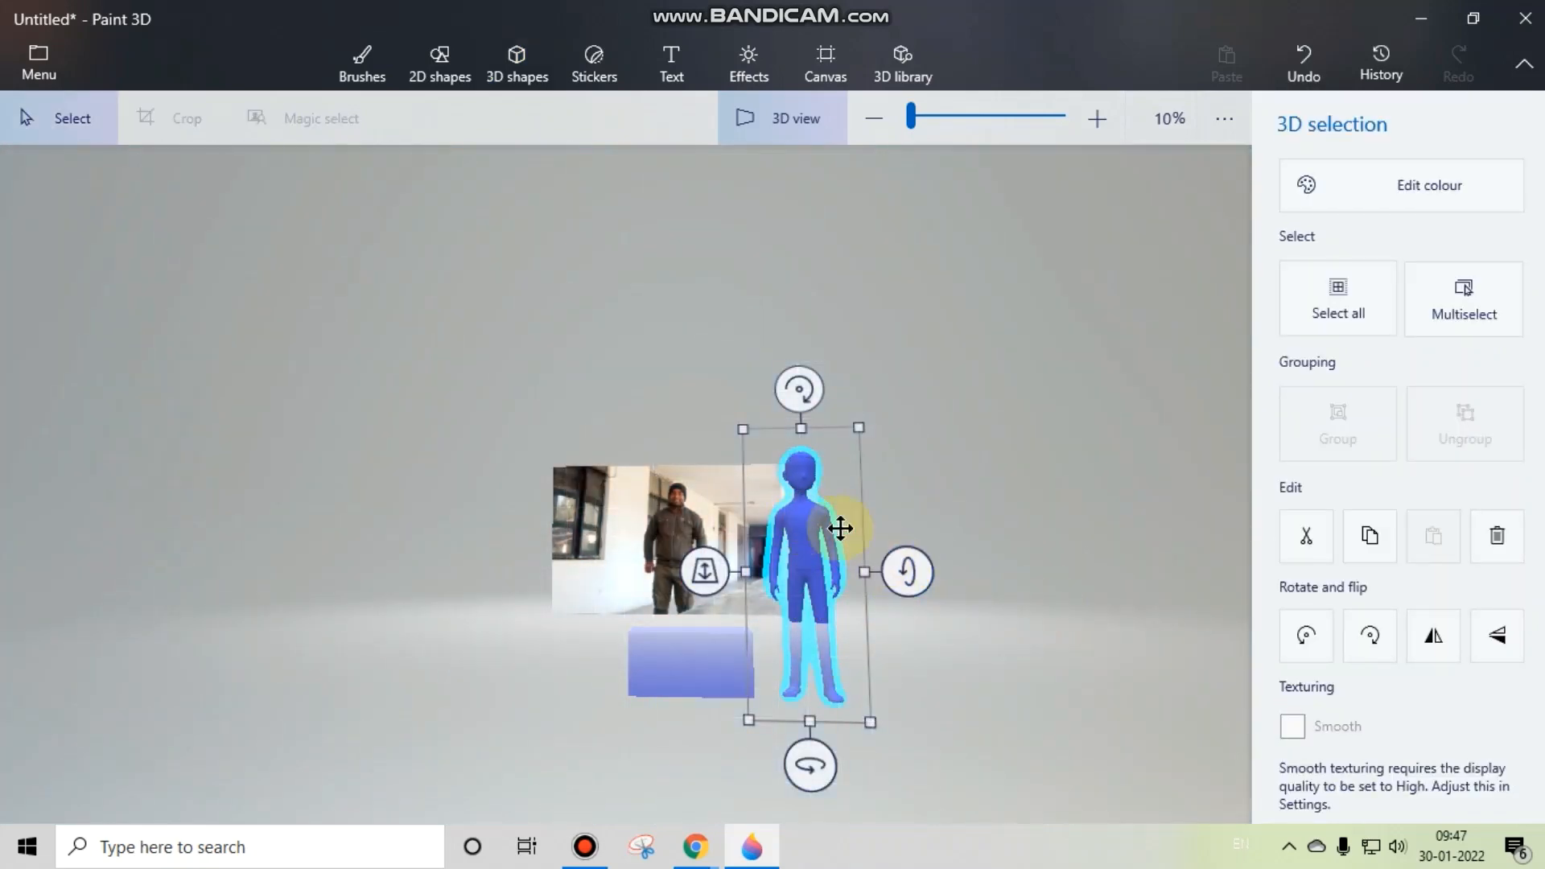
# Step: Adjust the man model's depth so it stands slightly further back at the photo's right edge, and deselect it
pyautogui.moveTo(927, 536)
pyautogui.mouseDown()
pyautogui.moveTo(486, 506)
pyautogui.moveTo(891, 582)
pyautogui.moveTo(949, 570)
pyautogui.moveTo(933, 565)
pyautogui.mouseUp()
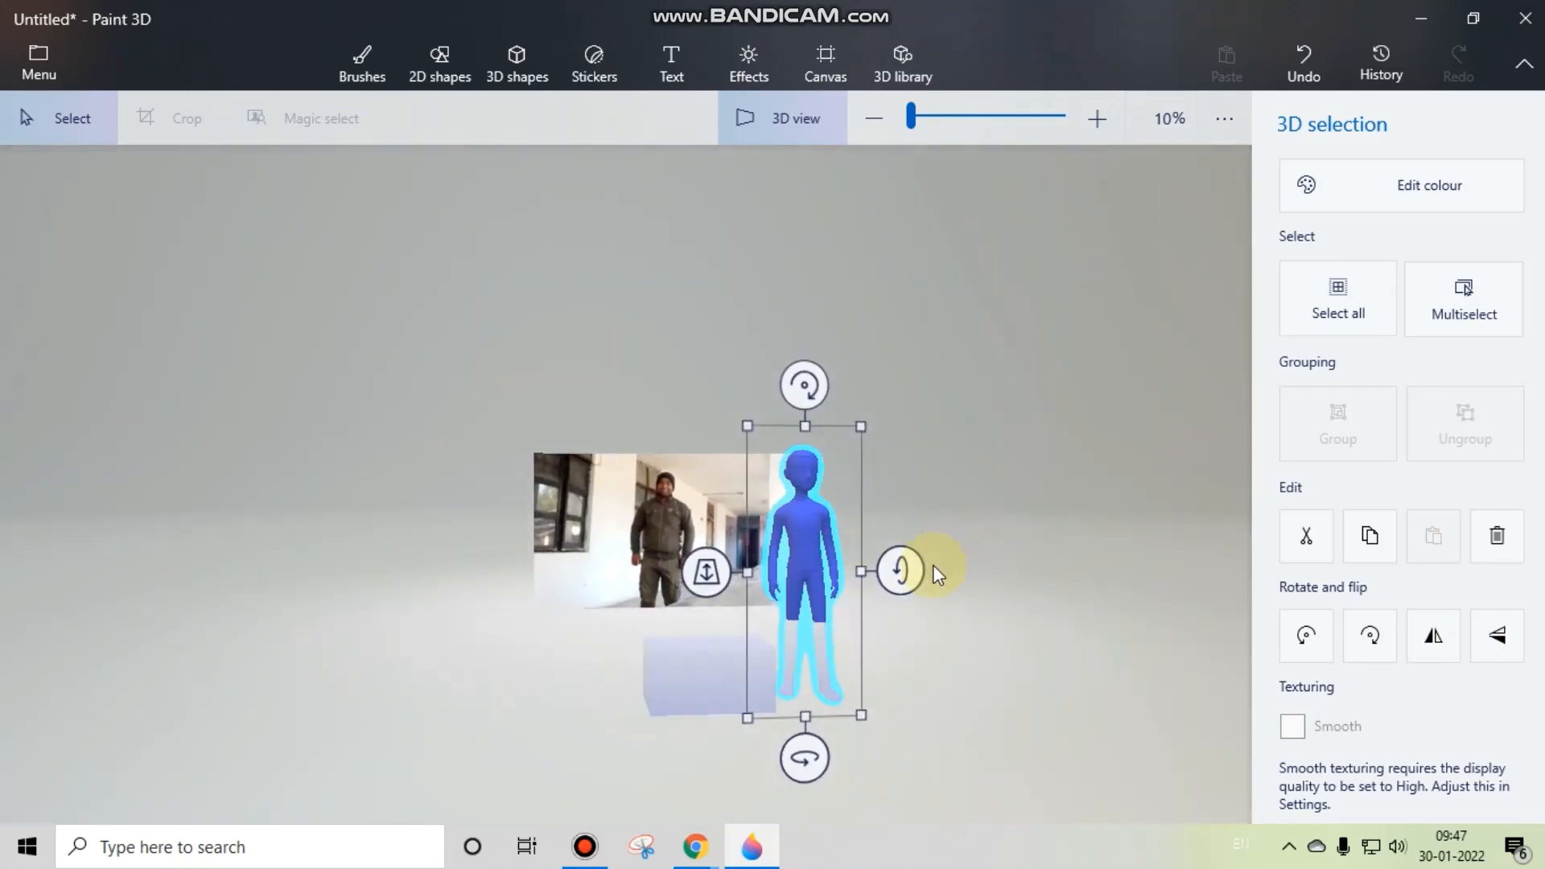
pyautogui.moveTo(972, 515); pyautogui.dragTo(935, 509)
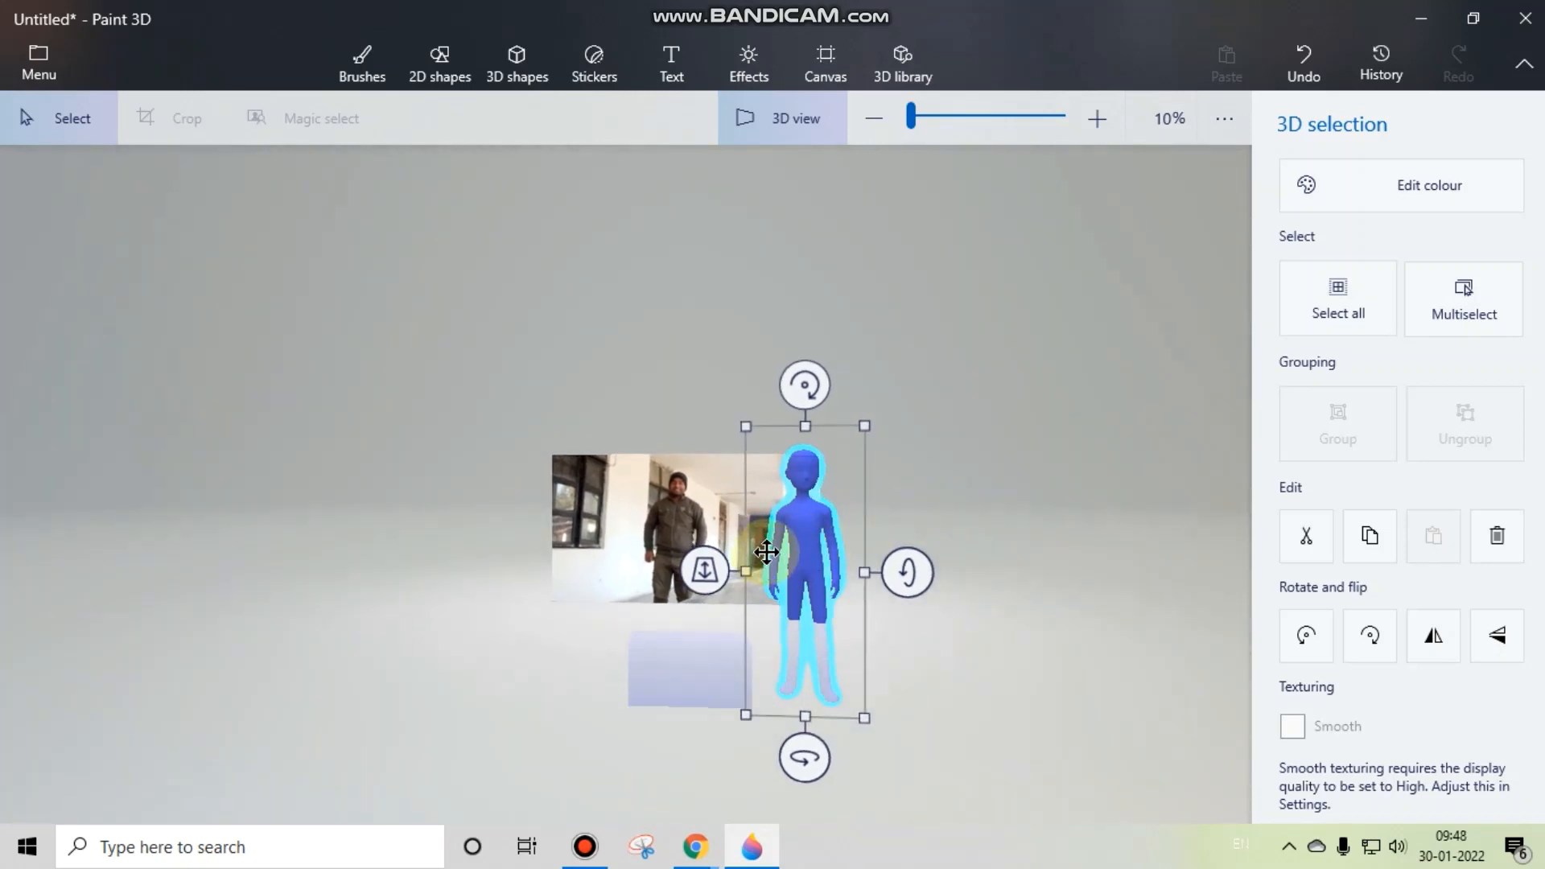
pyautogui.moveTo(708, 576); pyautogui.dragTo(680, 560)
pyautogui.moveTo(958, 605)
pyautogui.mouseDown()
pyautogui.moveTo(703, 610)
pyautogui.moveTo(234, 515)
pyautogui.moveTo(513, 591)
pyautogui.moveTo(357, 556)
pyautogui.moveTo(518, 590)
pyautogui.moveTo(953, 614)
pyautogui.mouseUp()
pyautogui.moveTo(707, 562); pyautogui.dragTo(729, 567)
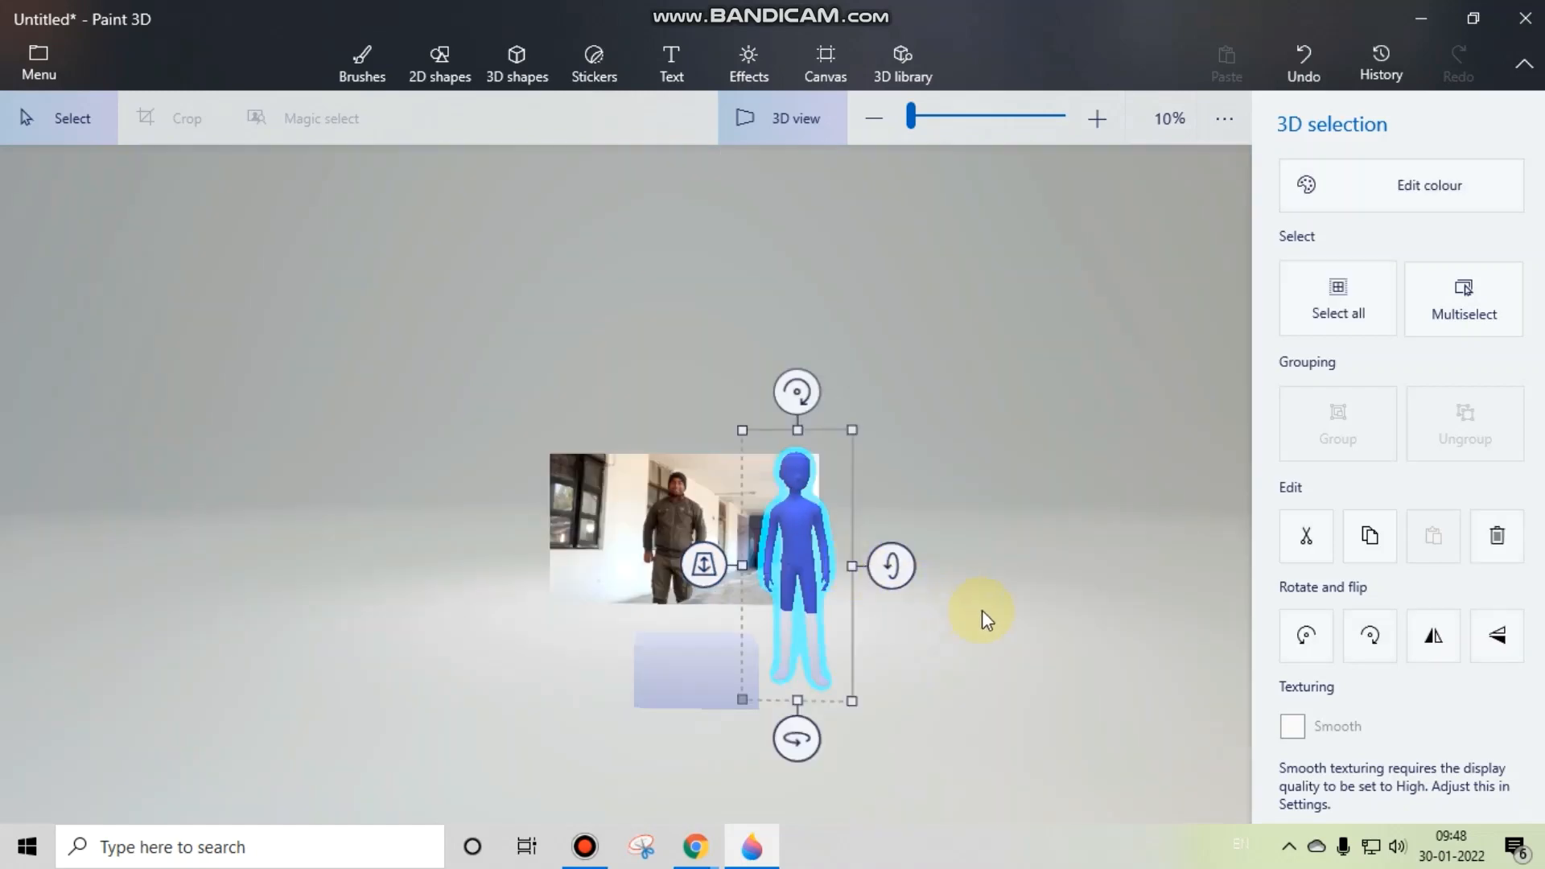
pyautogui.click(983, 611)
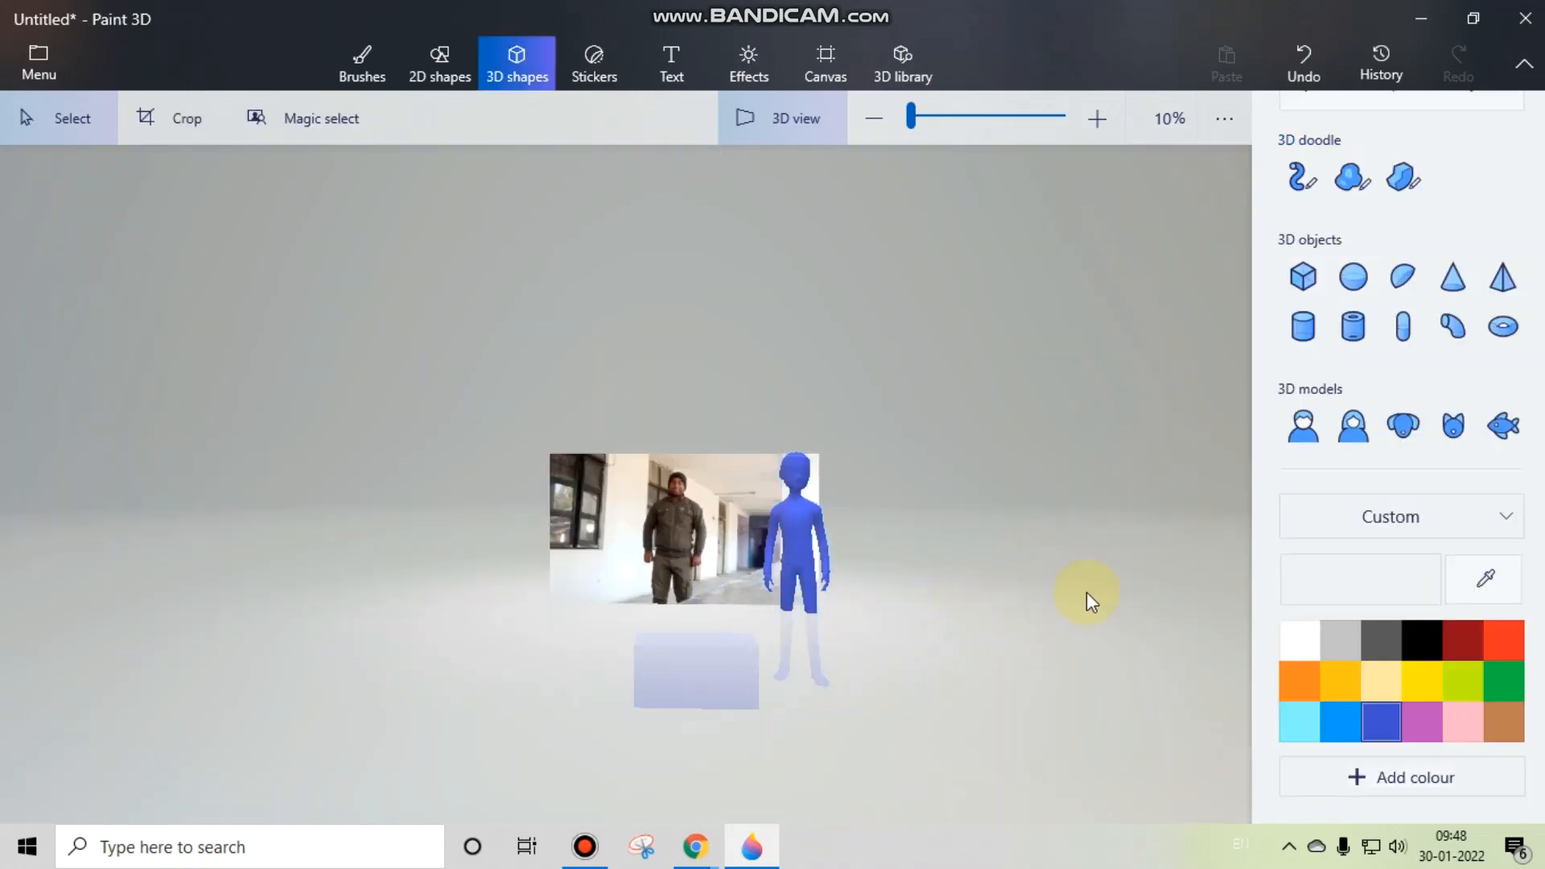
# Step: Add a blue 3D woman model at the photo's left edge and inspect the arranged scene from below
pyautogui.click(1363, 428)
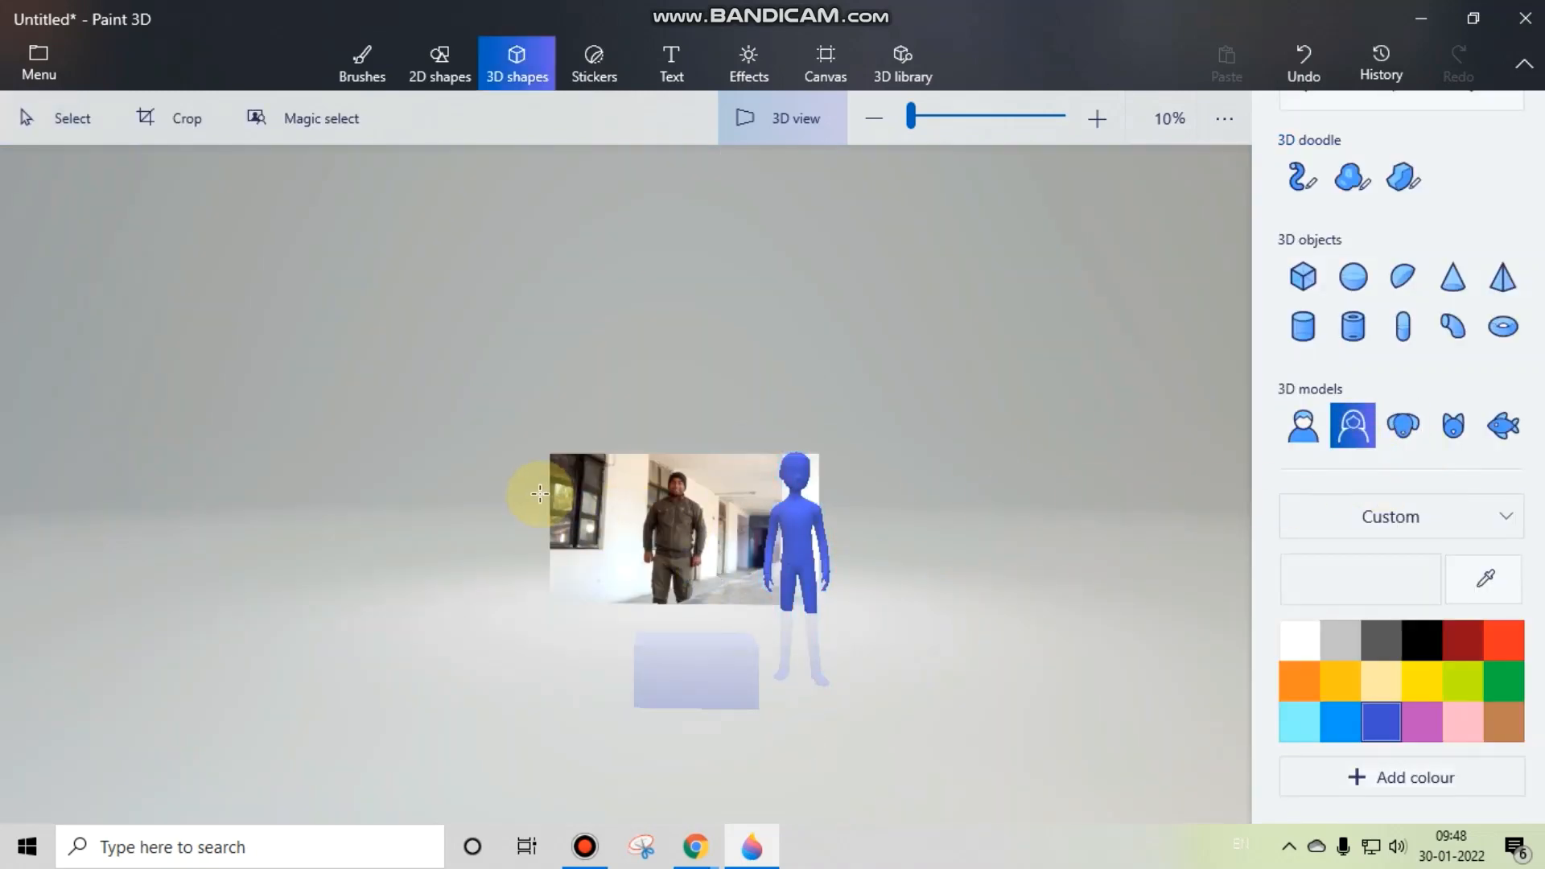
pyautogui.moveTo(540, 483); pyautogui.dragTo(724, 668)
pyautogui.click(962, 626)
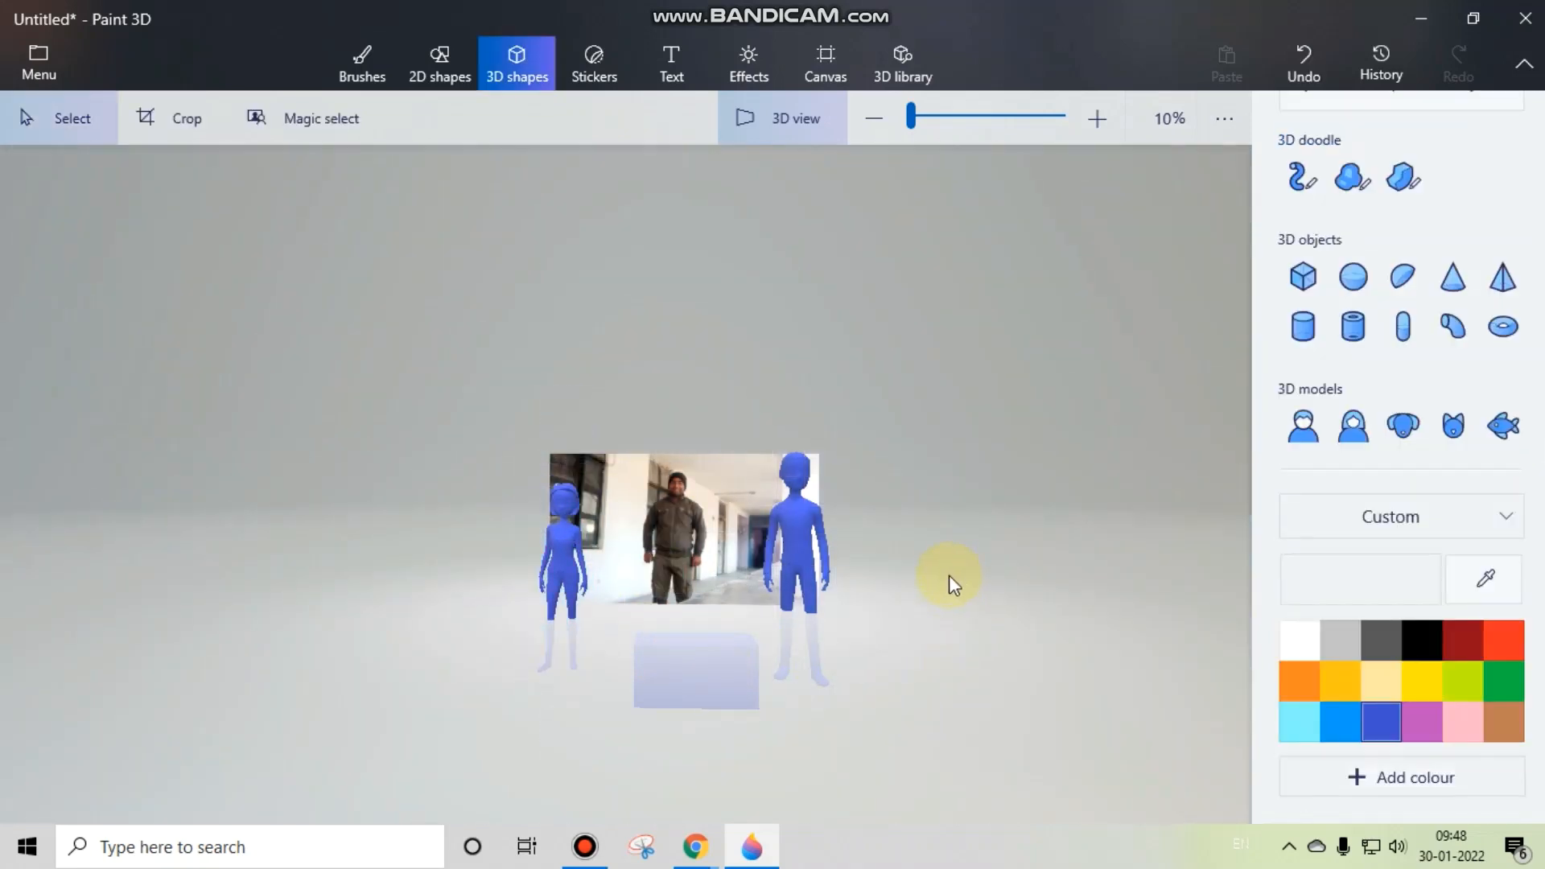
pyautogui.moveTo(890, 587); pyautogui.dragTo(889, 360)
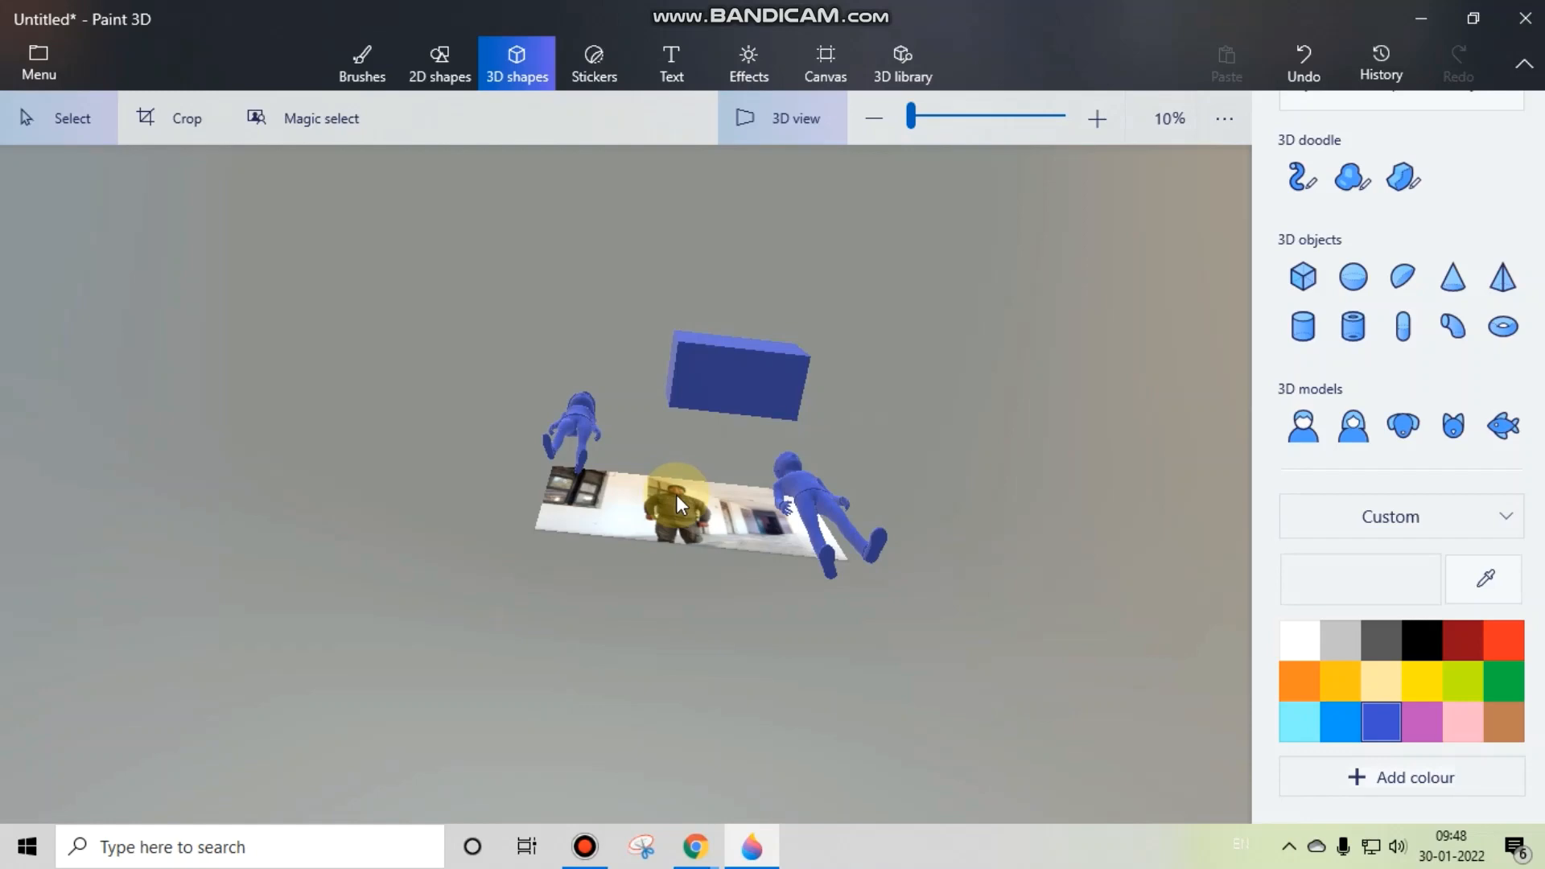
# Step: Orbit the 3D scene from below back to a front view and examine how the models and box stand around the photo
pyautogui.moveTo(676, 494); pyautogui.dragTo(239, 638)
pyautogui.press('alt')
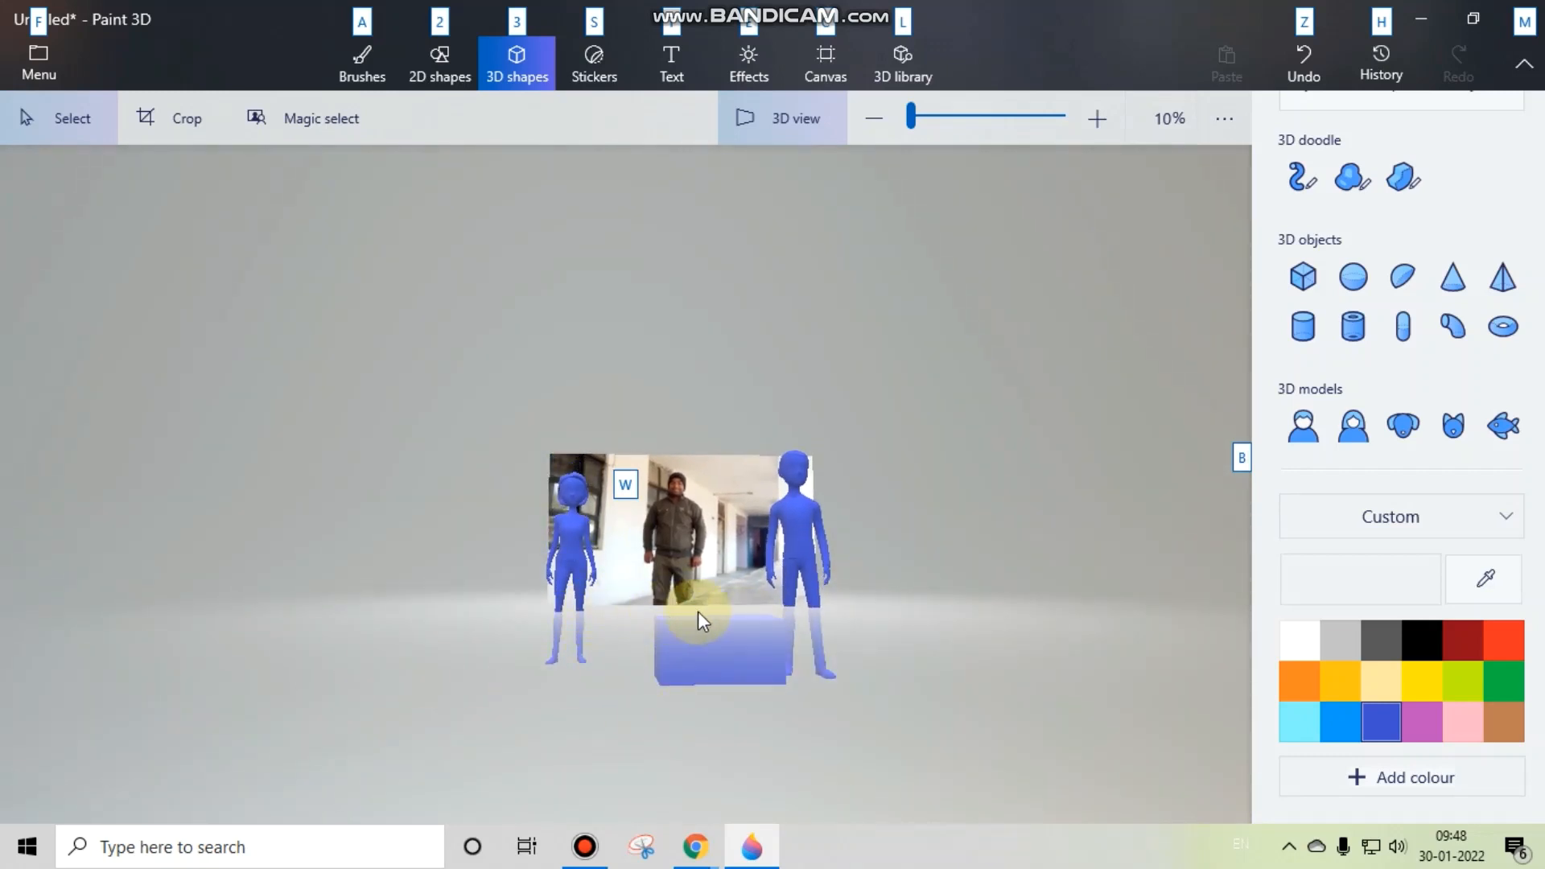
pyautogui.moveTo(659, 538); pyautogui.dragTo(666, 538)
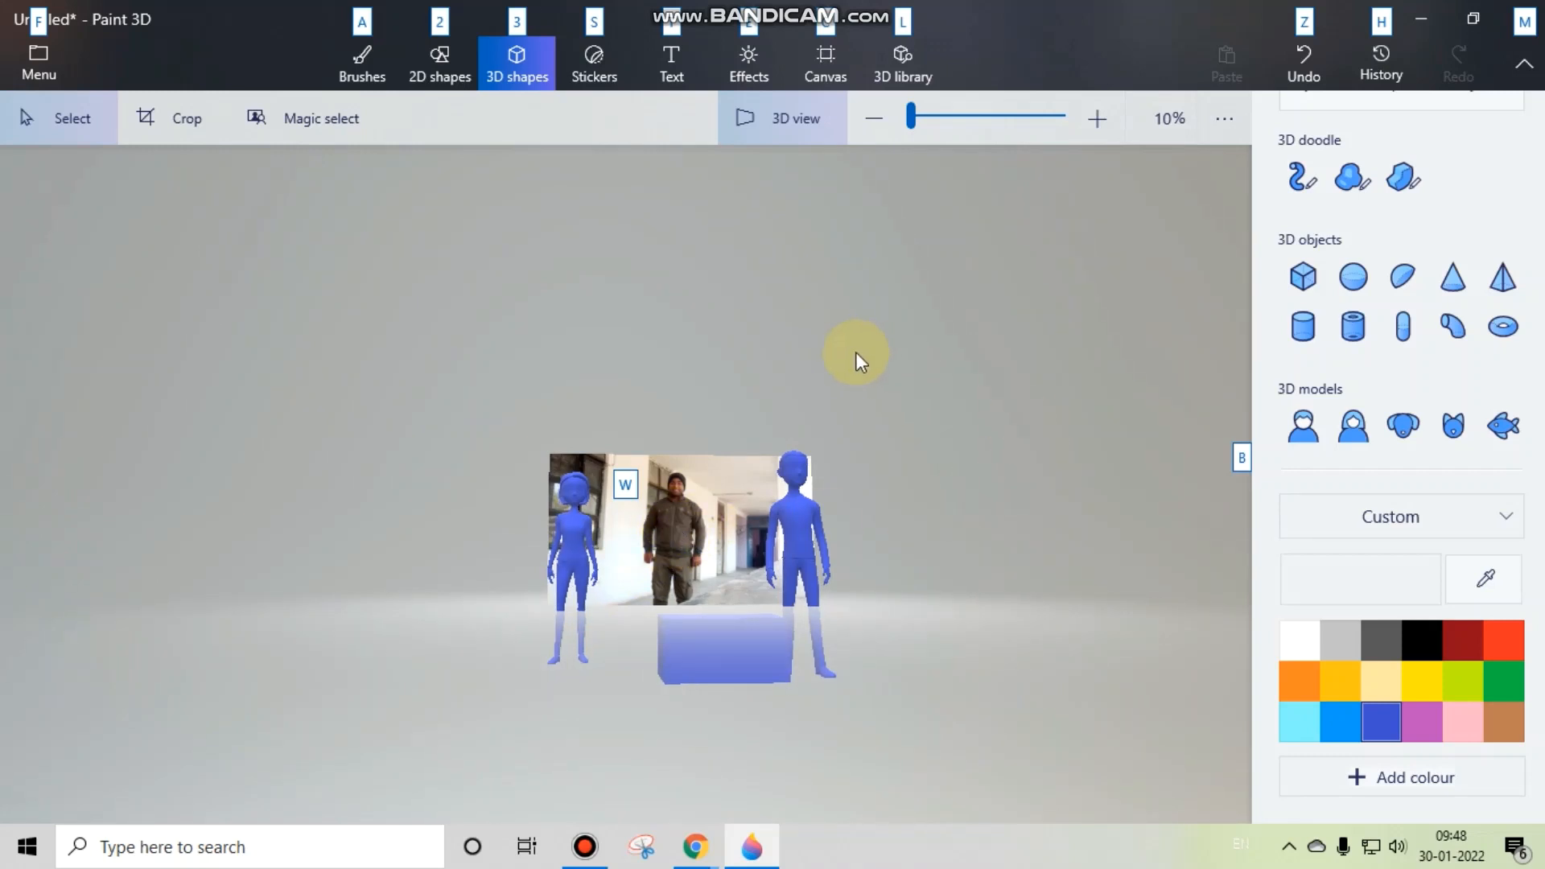
pyautogui.press('alt')
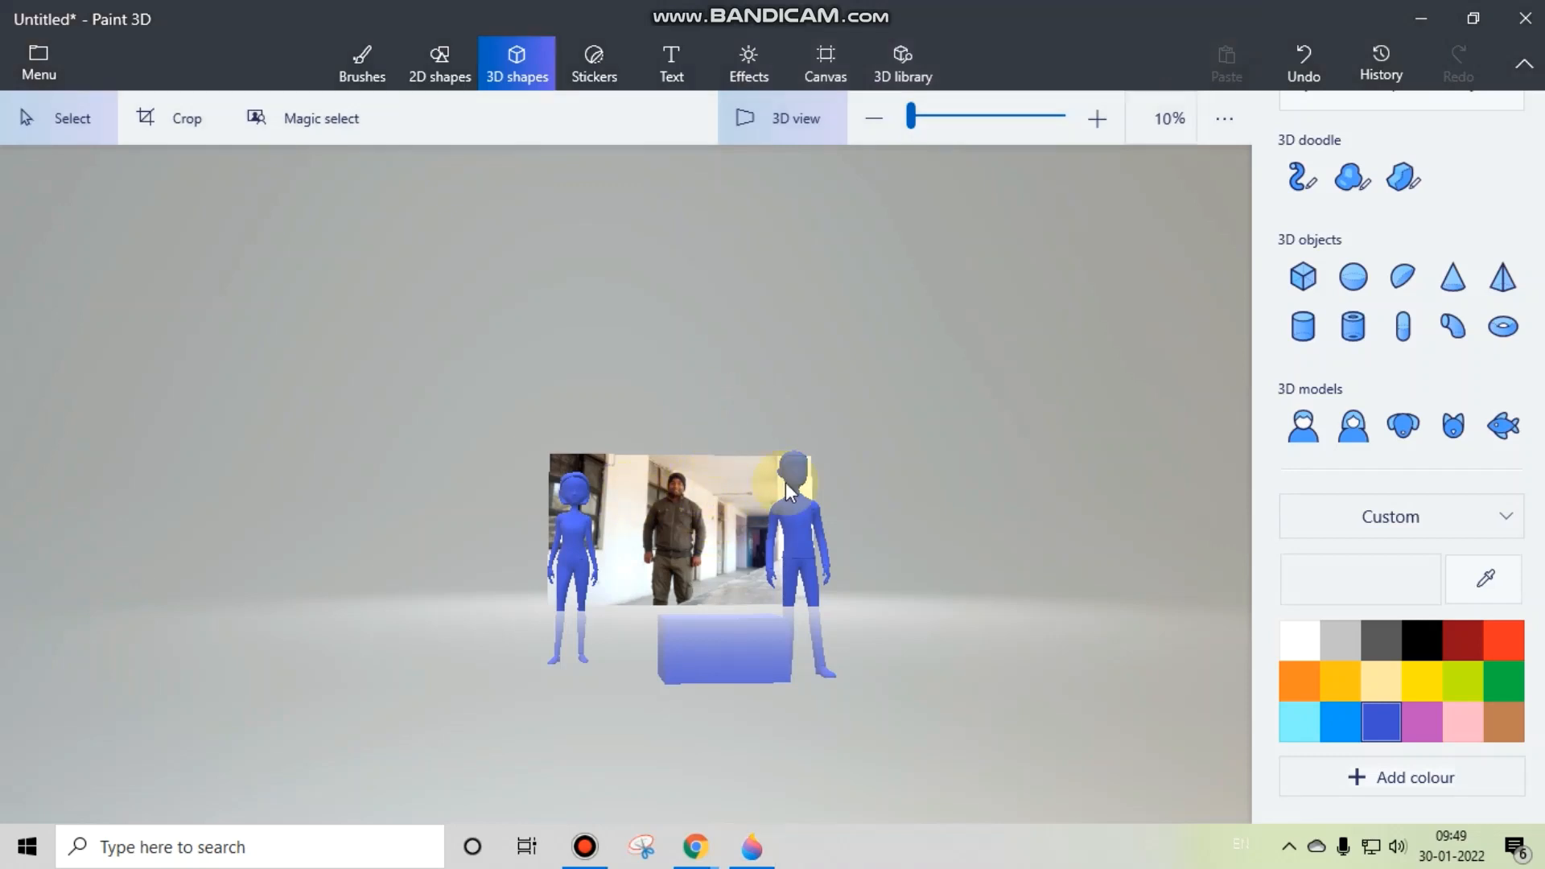
# Step: Try the Marker brush on the photo with the 3D view turned off, and undo the stroke
pyautogui.press('alt')
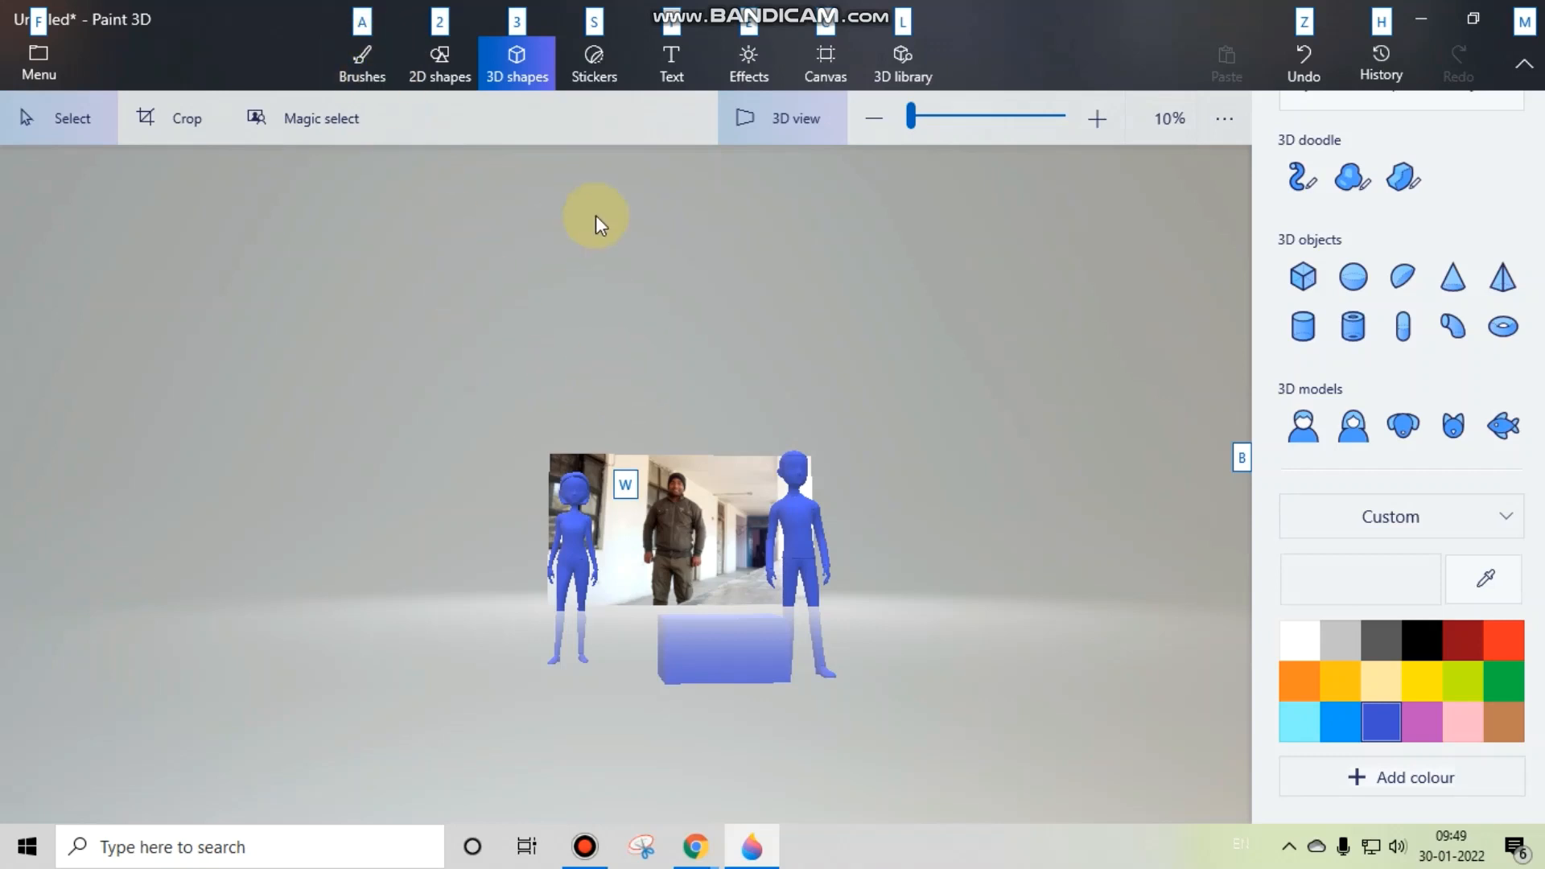
pyautogui.press('a')
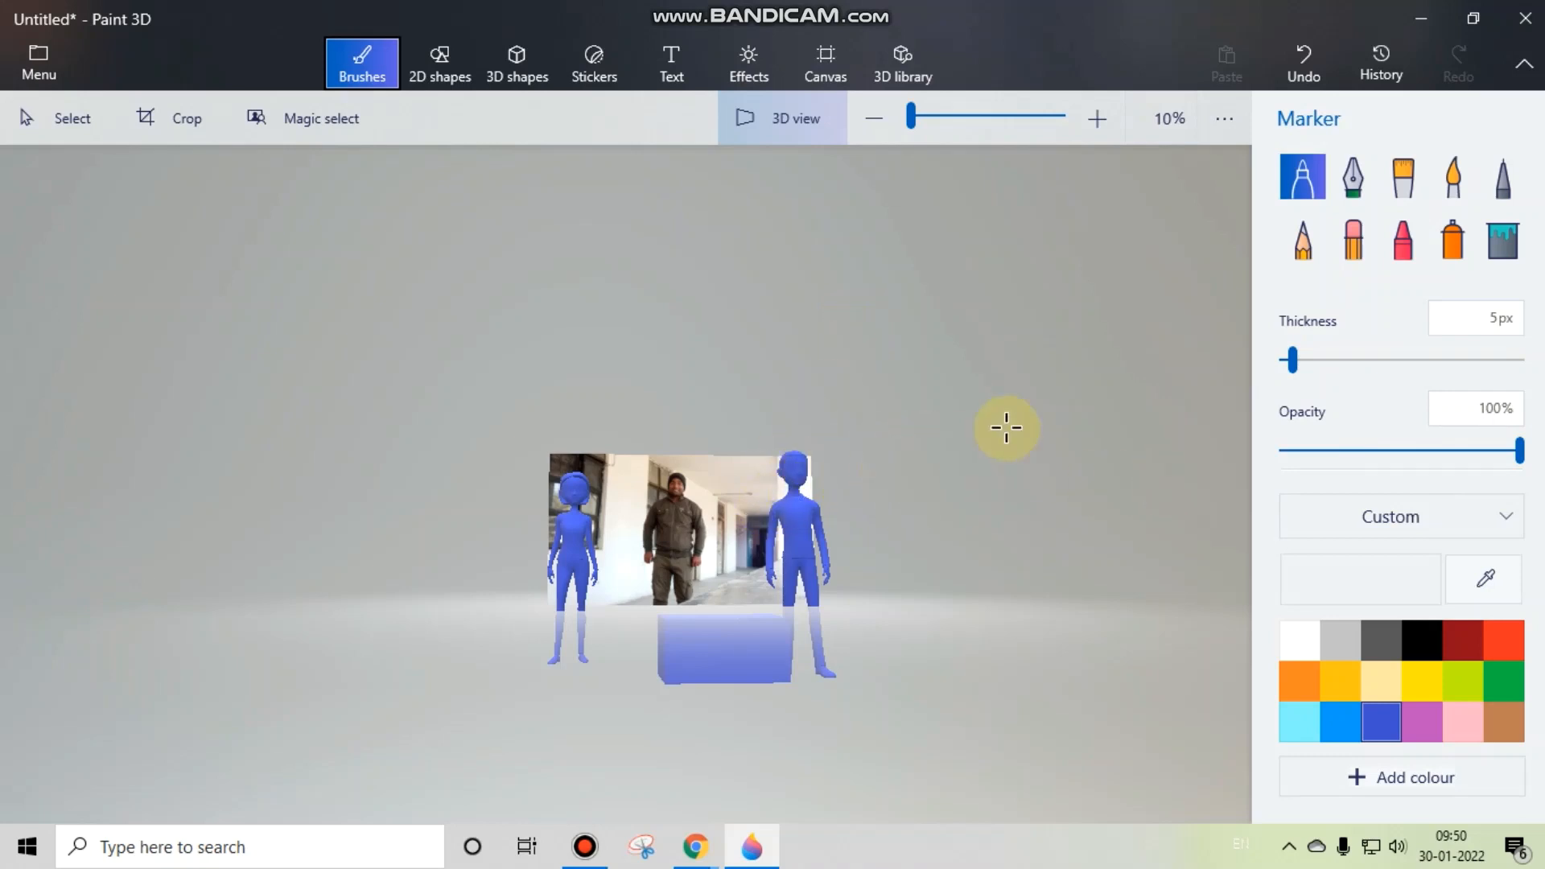
pyautogui.press('Tab')
pyautogui.click(822, 125)
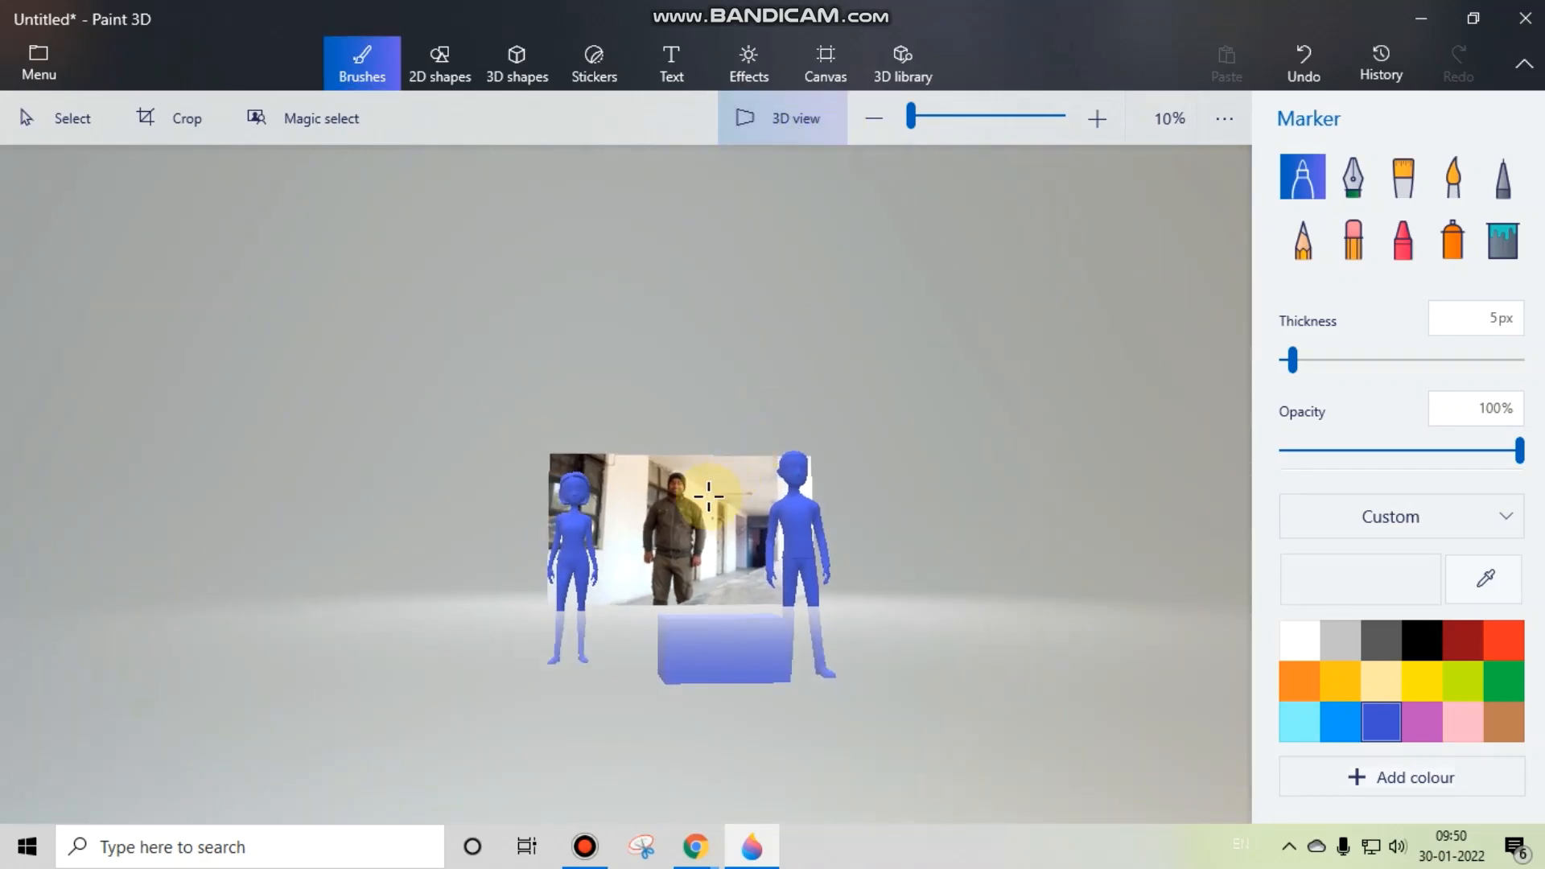
pyautogui.click(782, 137)
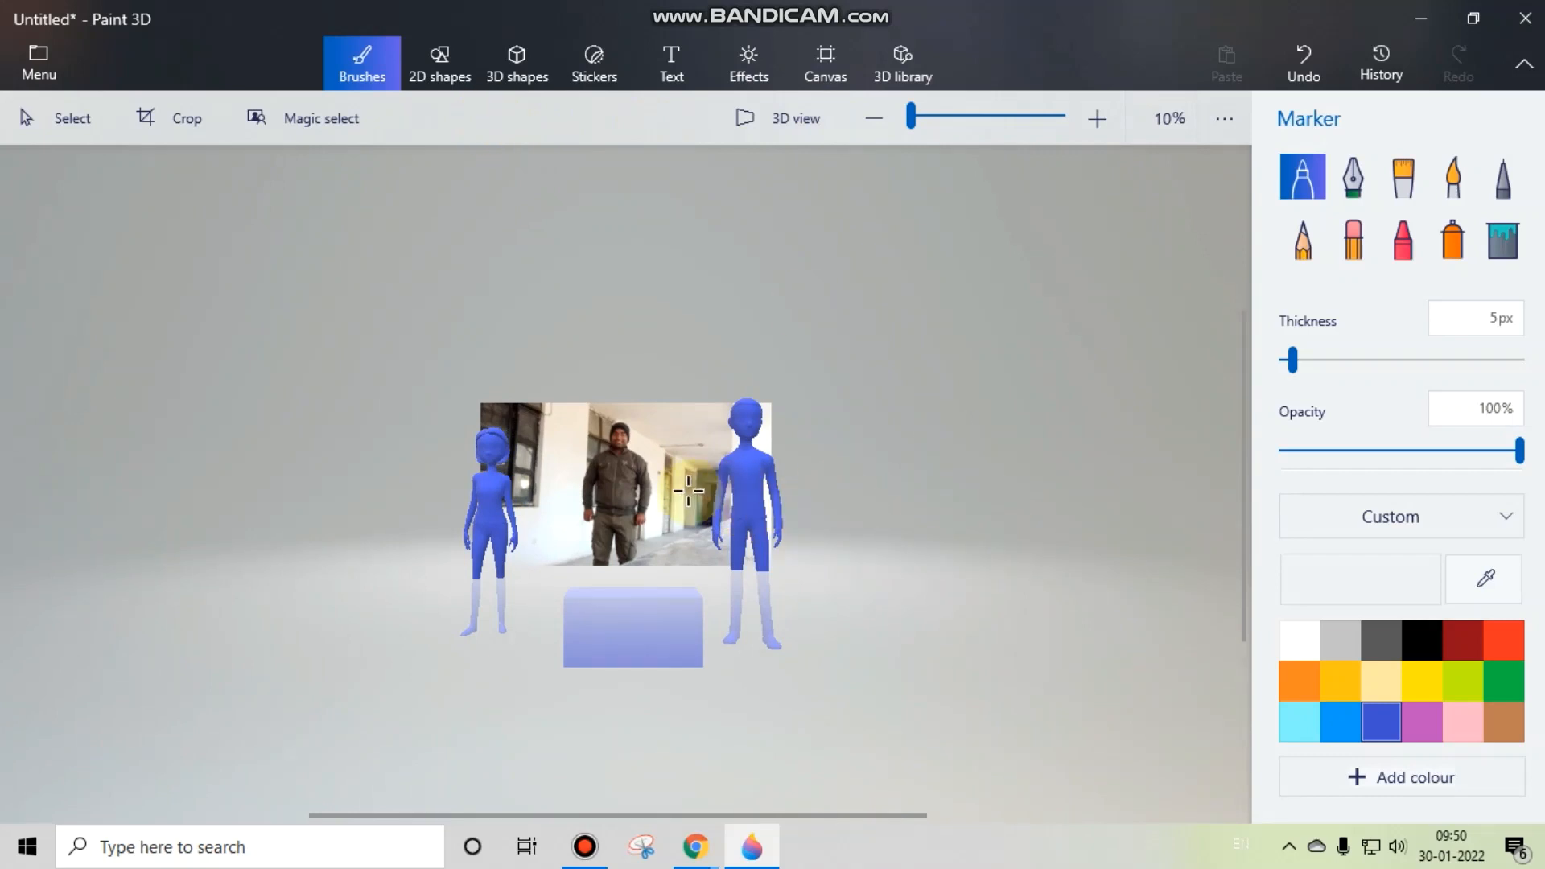
pyautogui.press('alt')
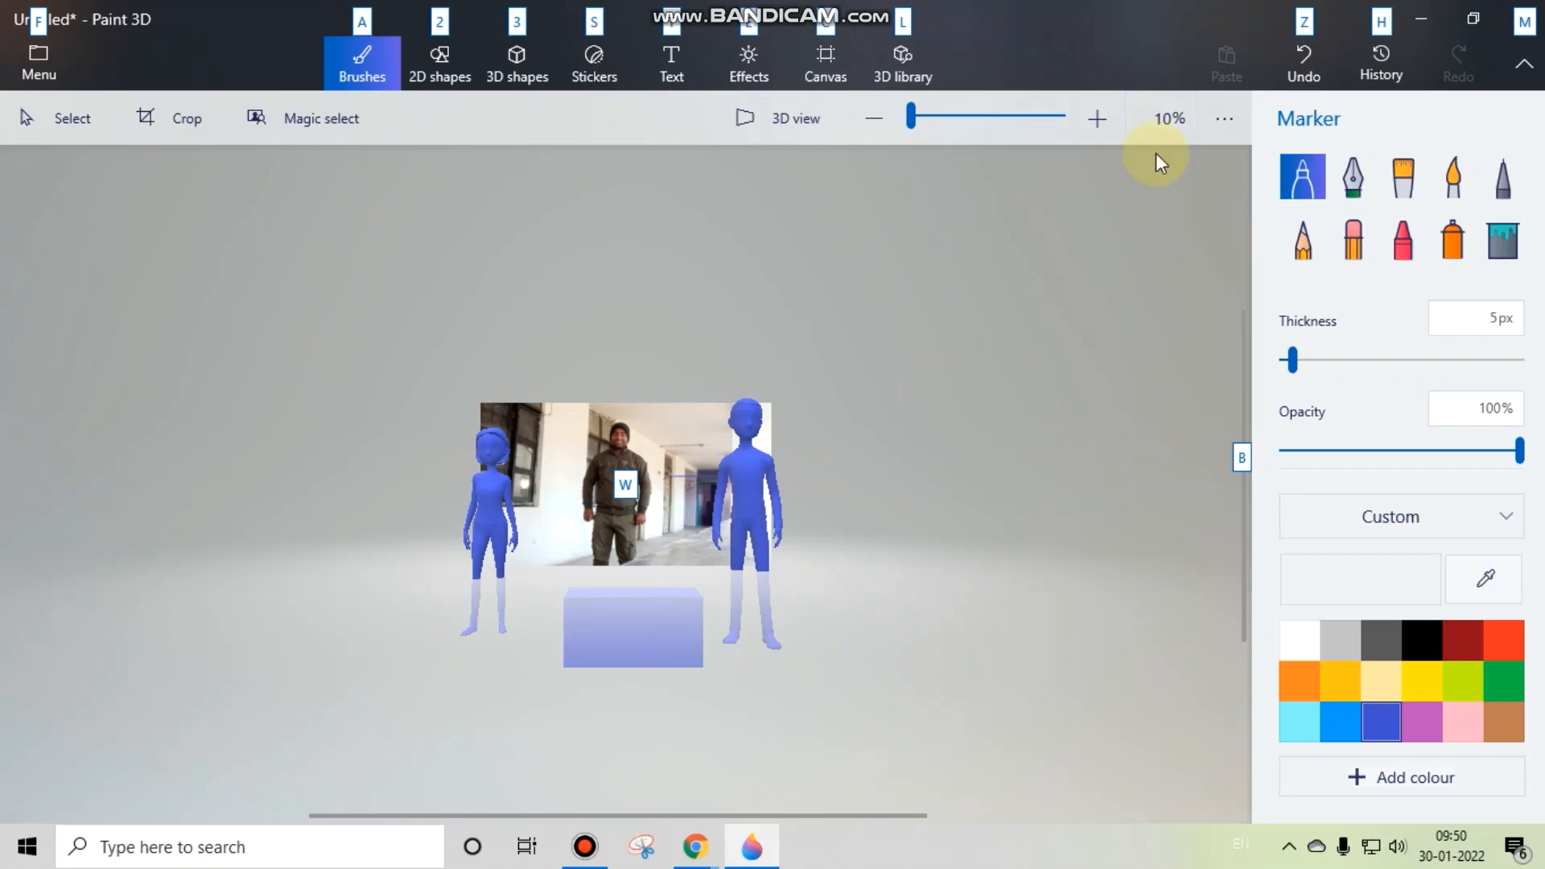
pyautogui.click(1291, 60)
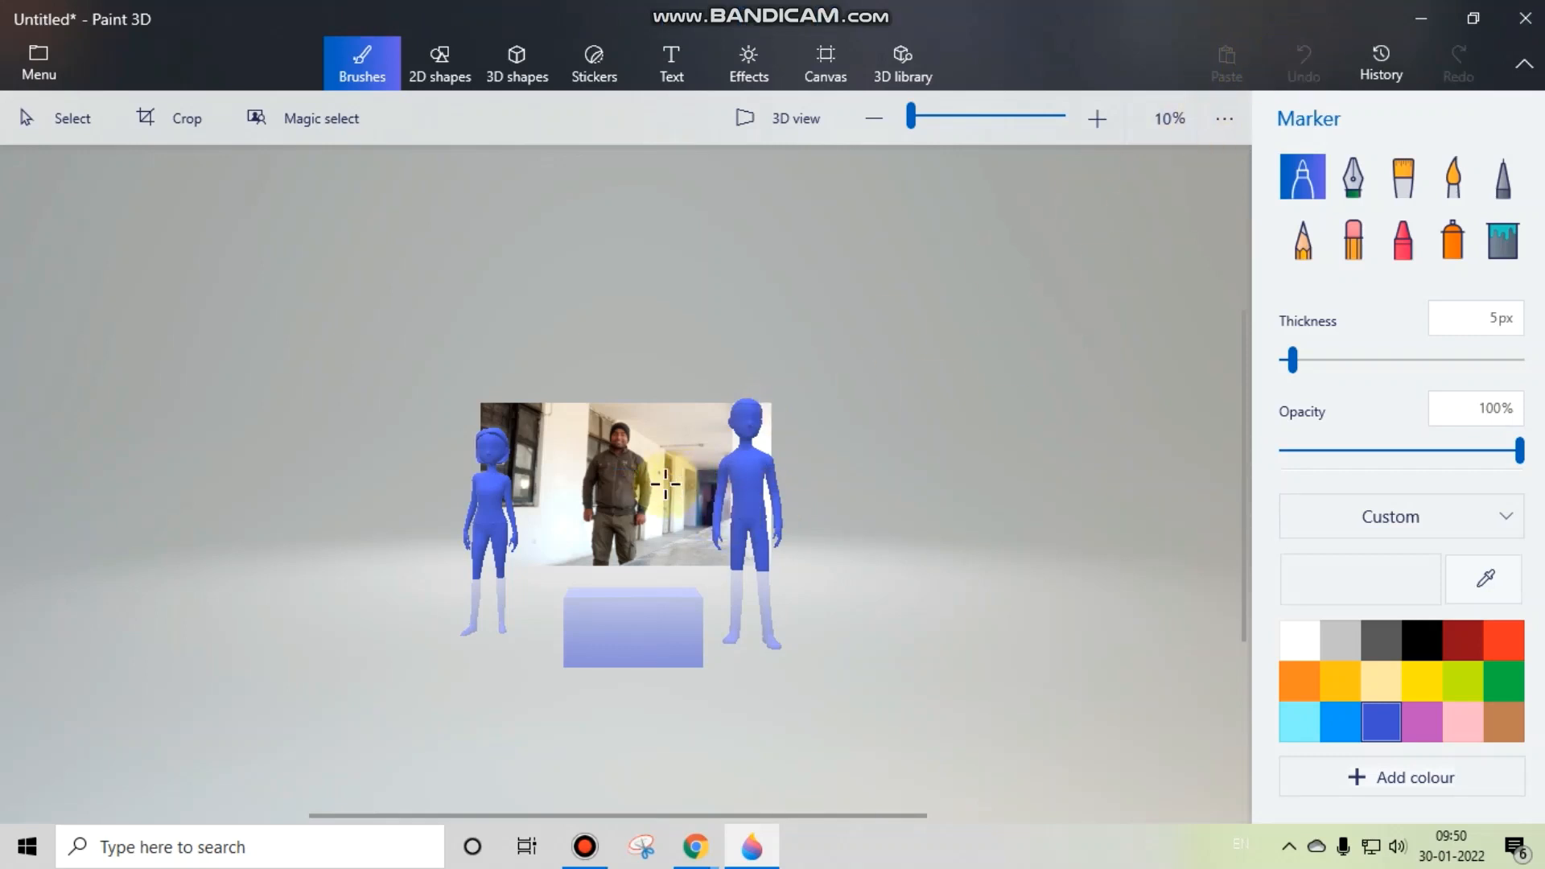
pyautogui.moveTo(665, 483); pyautogui.dragTo(682, 494)
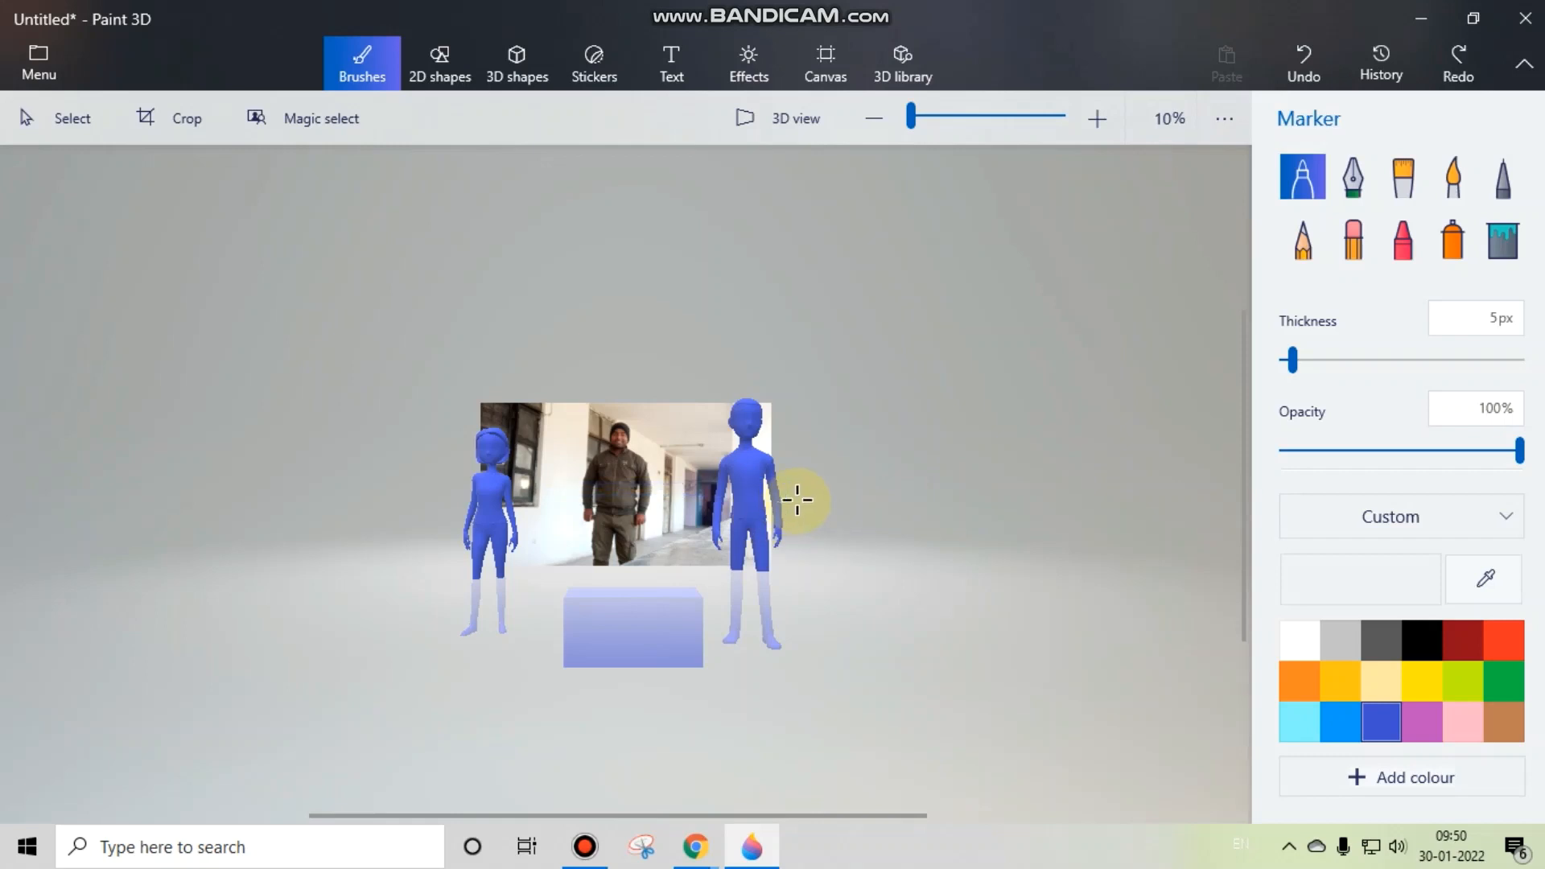
# Step: Examine the photo and models up close in the flat view, and return to the 3D view
pyautogui.scroll(4, 644, 548)
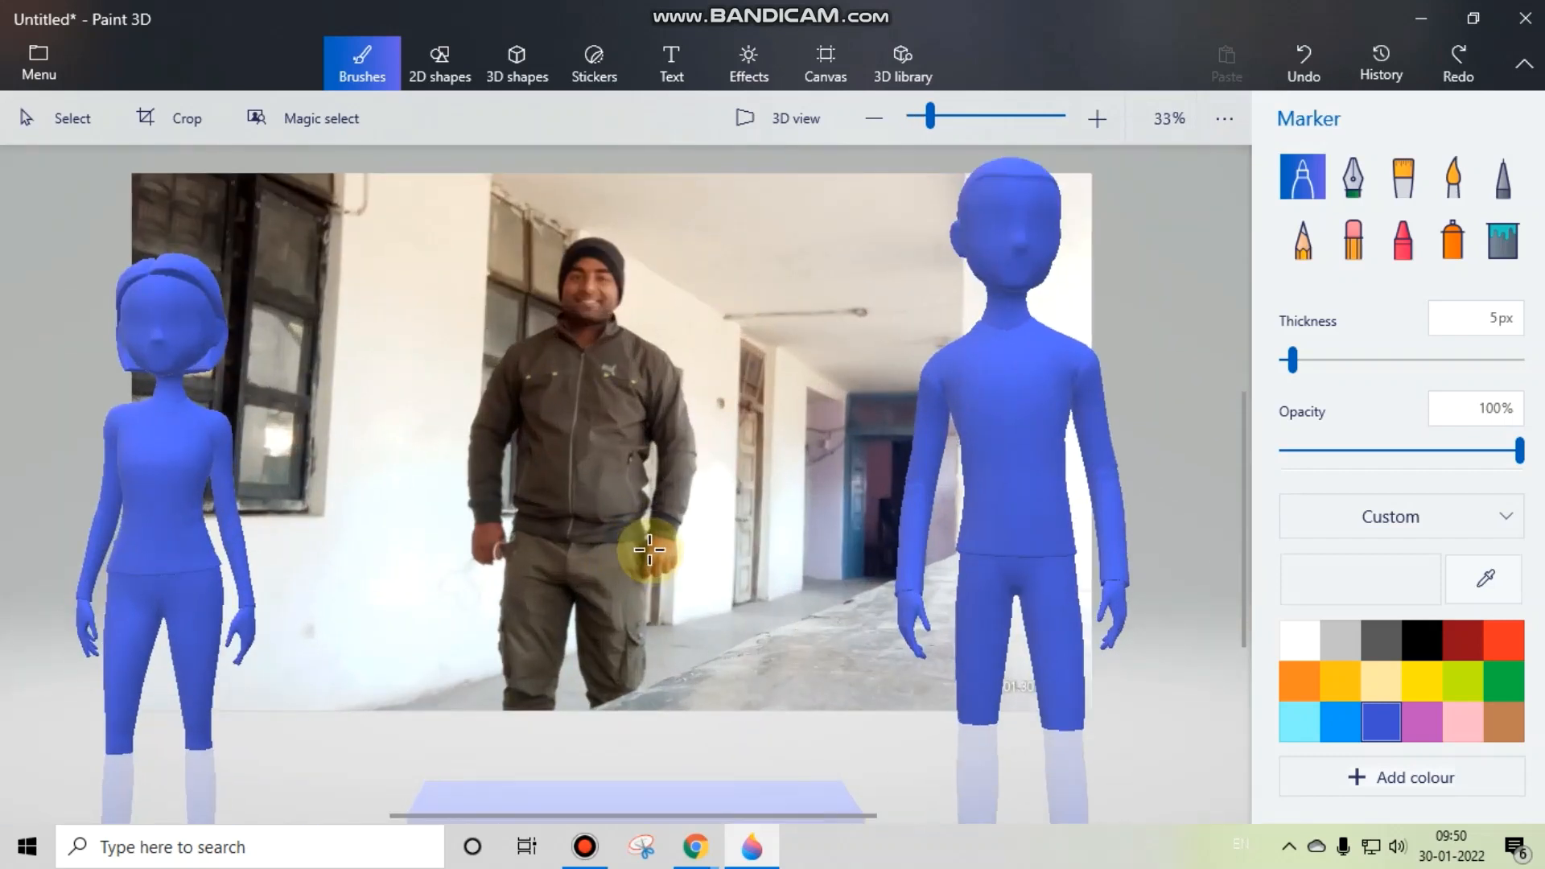
pyautogui.scroll(-4, 662, 539)
pyautogui.scroll(4, 662, 539)
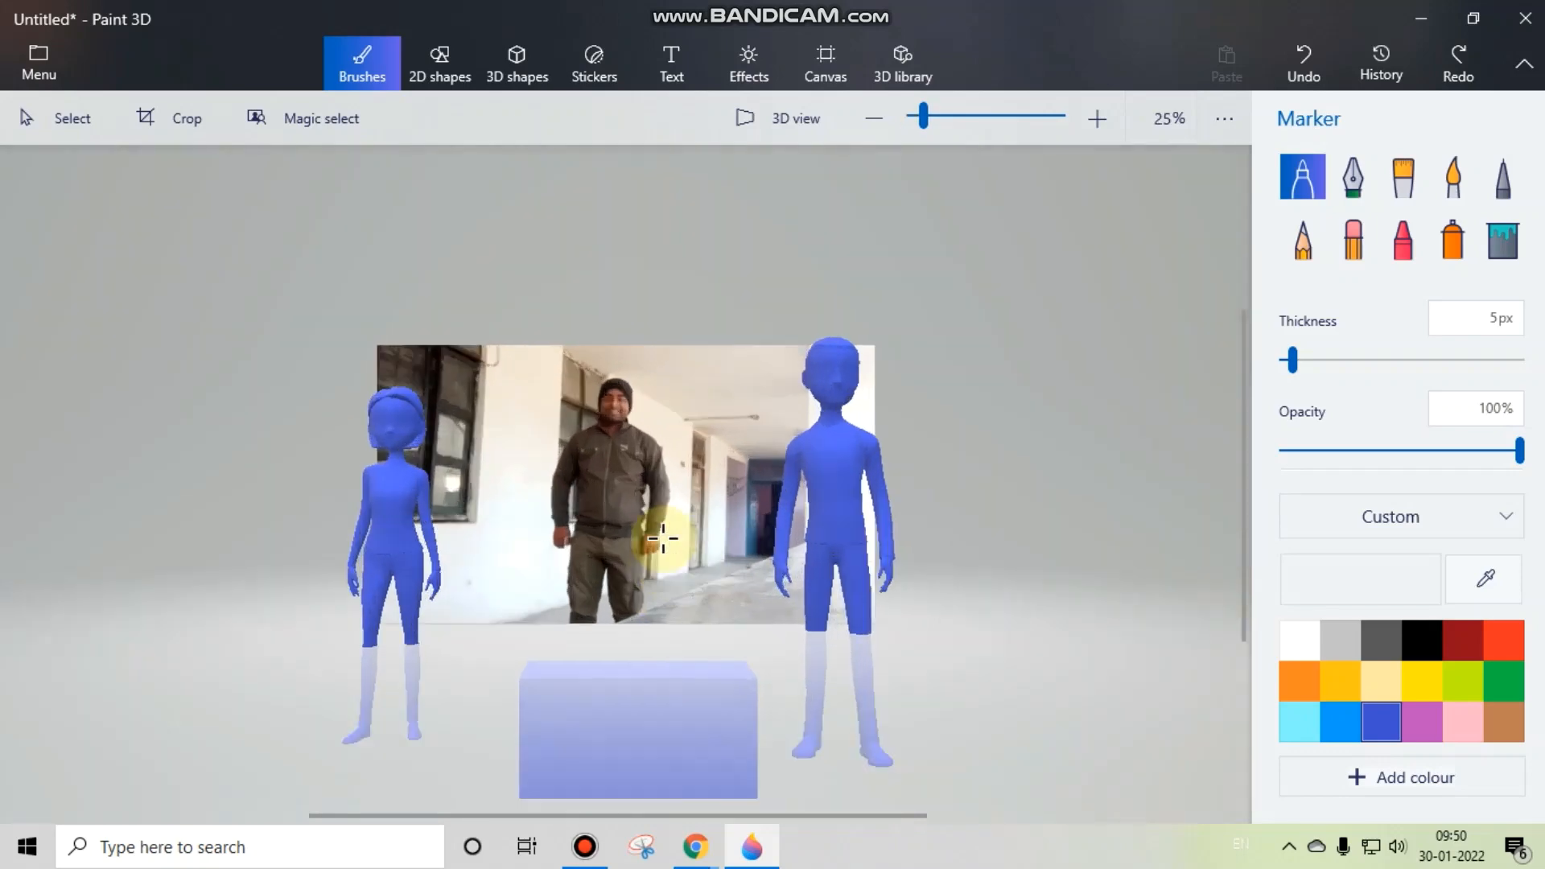
pyautogui.scroll(-4, 661, 539)
pyautogui.click(784, 139)
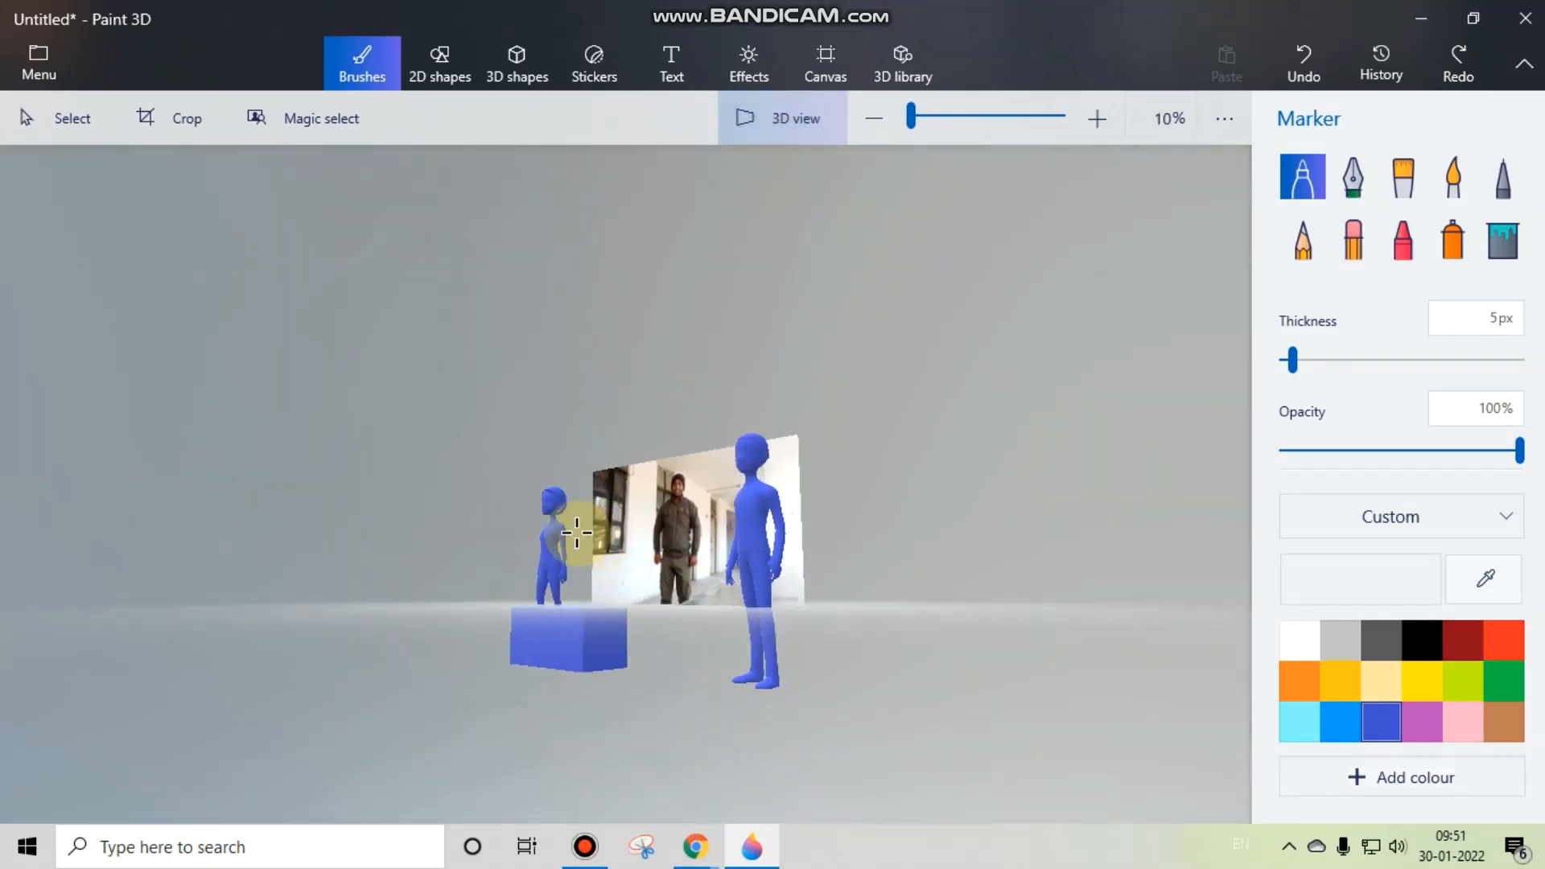
pyautogui.moveTo(577, 533); pyautogui.dragTo(790, 553)
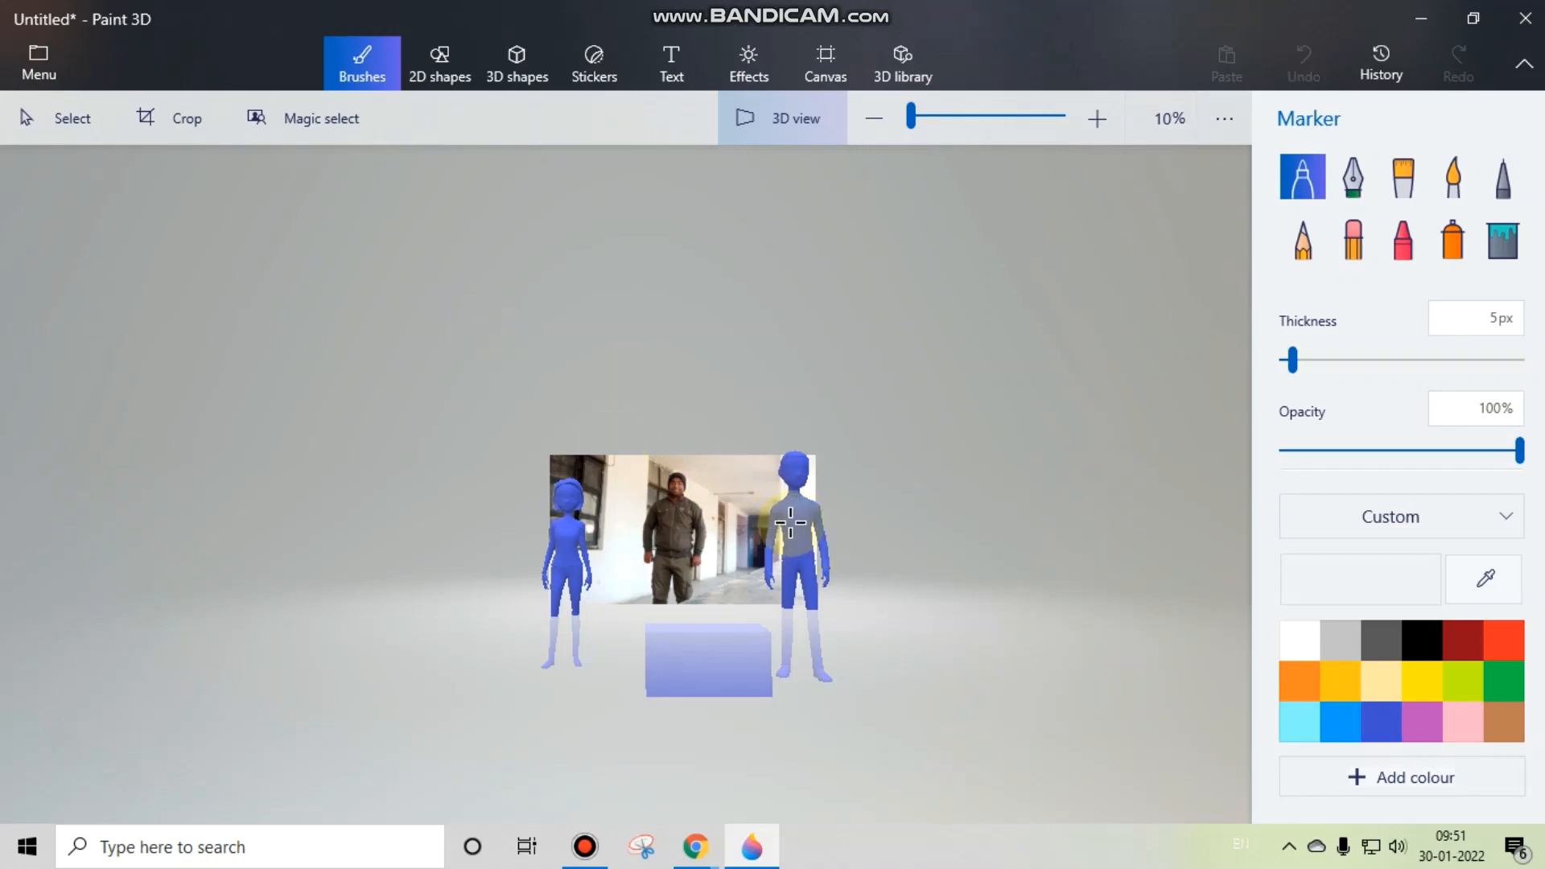
# Step: Raise the man model and the woman model so that their legs and feet stand clear of the floor
pyautogui.click(507, 69)
pyautogui.click(804, 552)
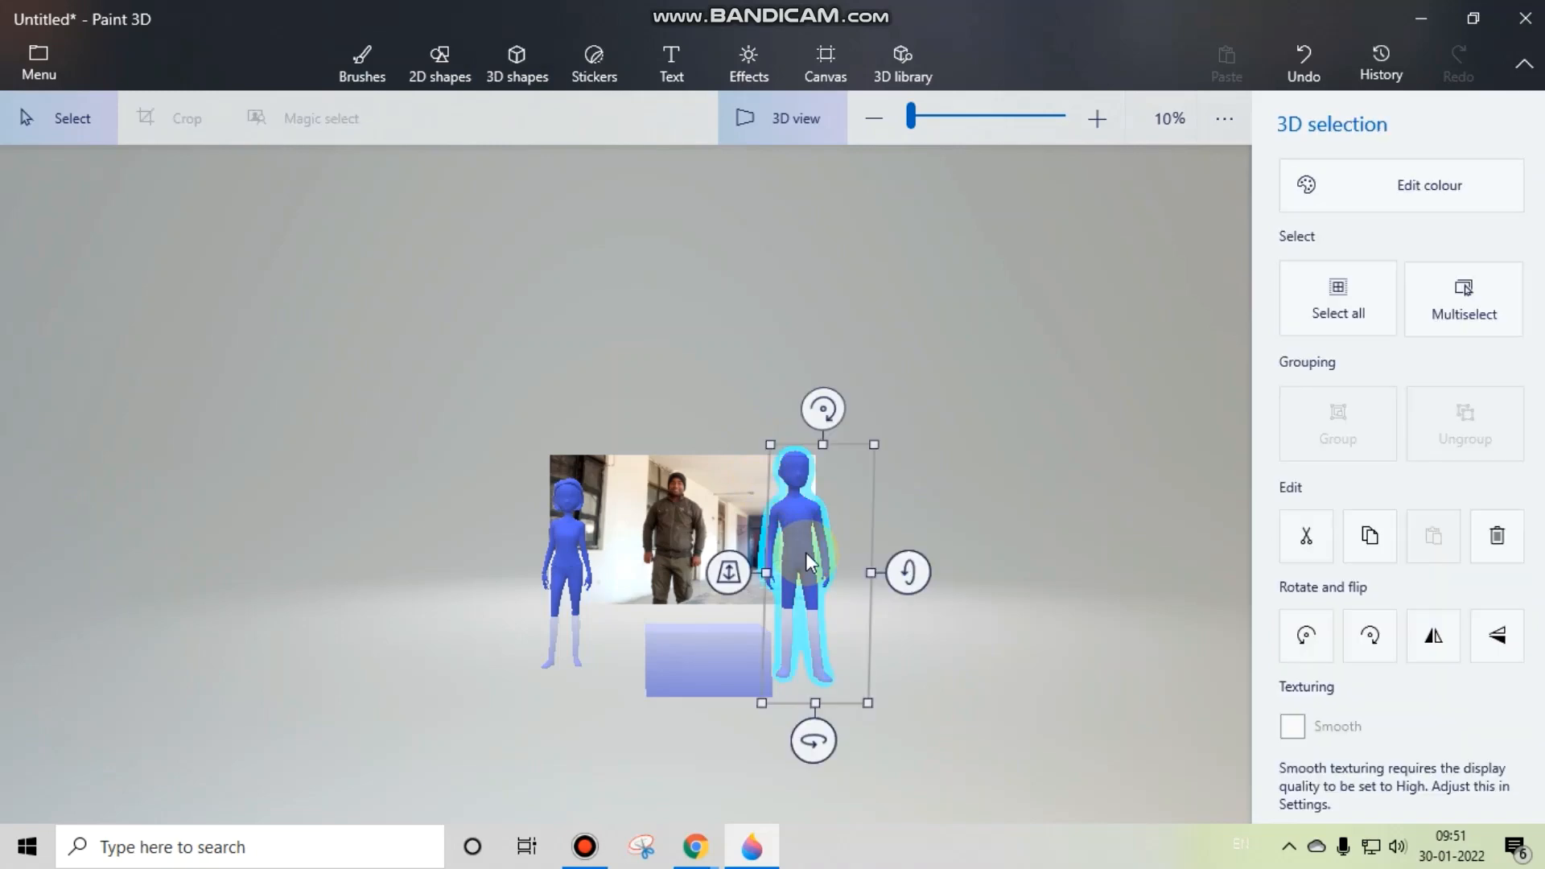
pyautogui.moveTo(798, 545); pyautogui.dragTo(802, 481)
pyautogui.click(563, 553)
pyautogui.moveTo(564, 552); pyautogui.dragTo(555, 483)
# Step: Raise the blue box to overlap the lower edge of the photo, and deselect it
pyautogui.click(688, 648)
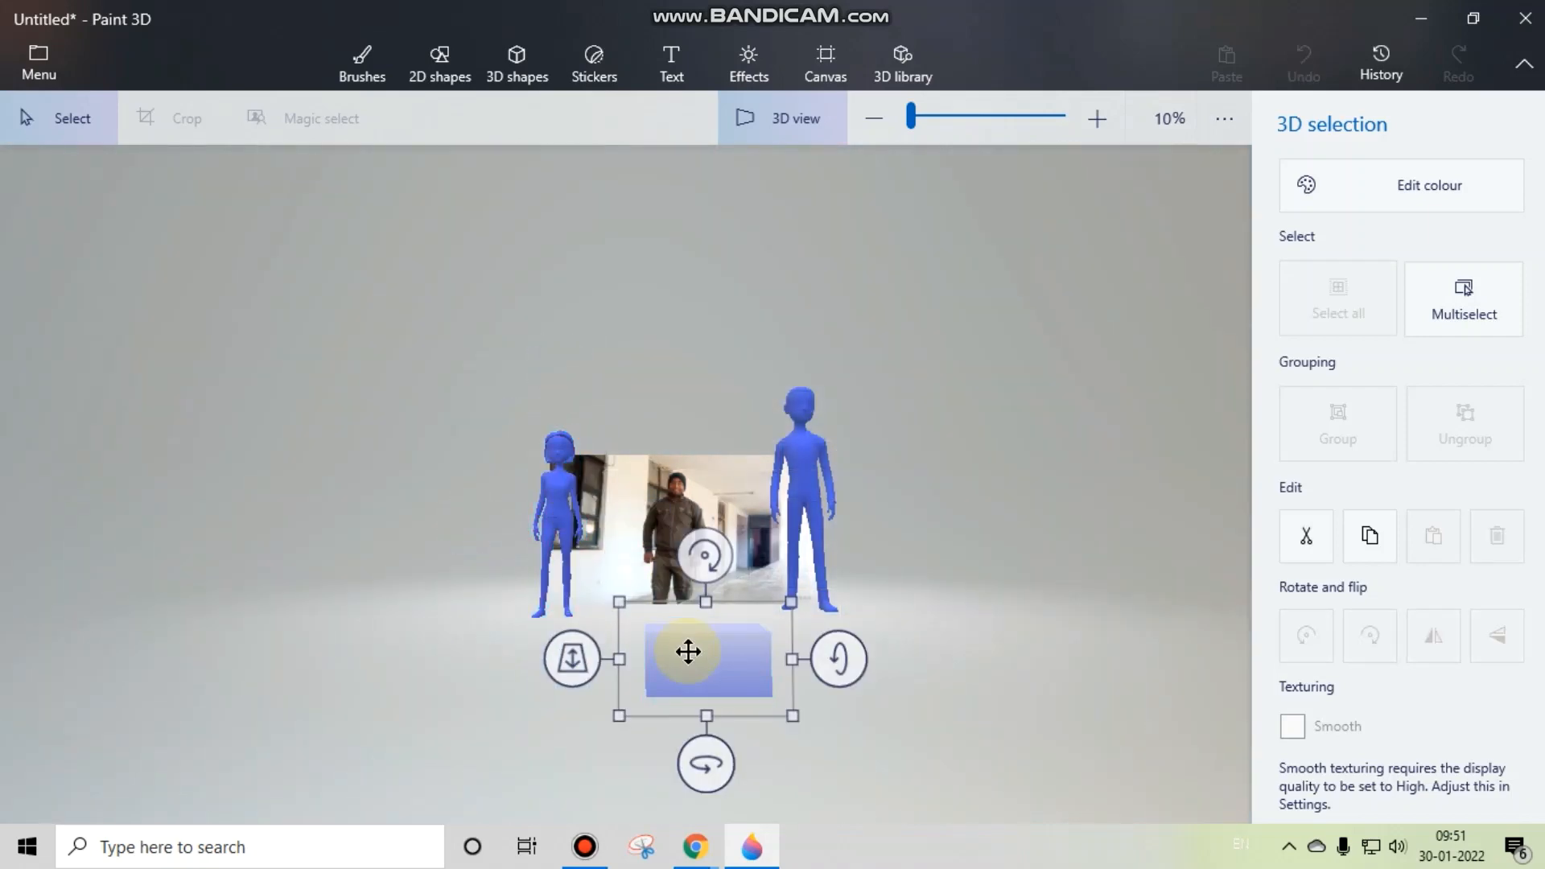
pyautogui.moveTo(689, 652); pyautogui.dragTo(692, 615)
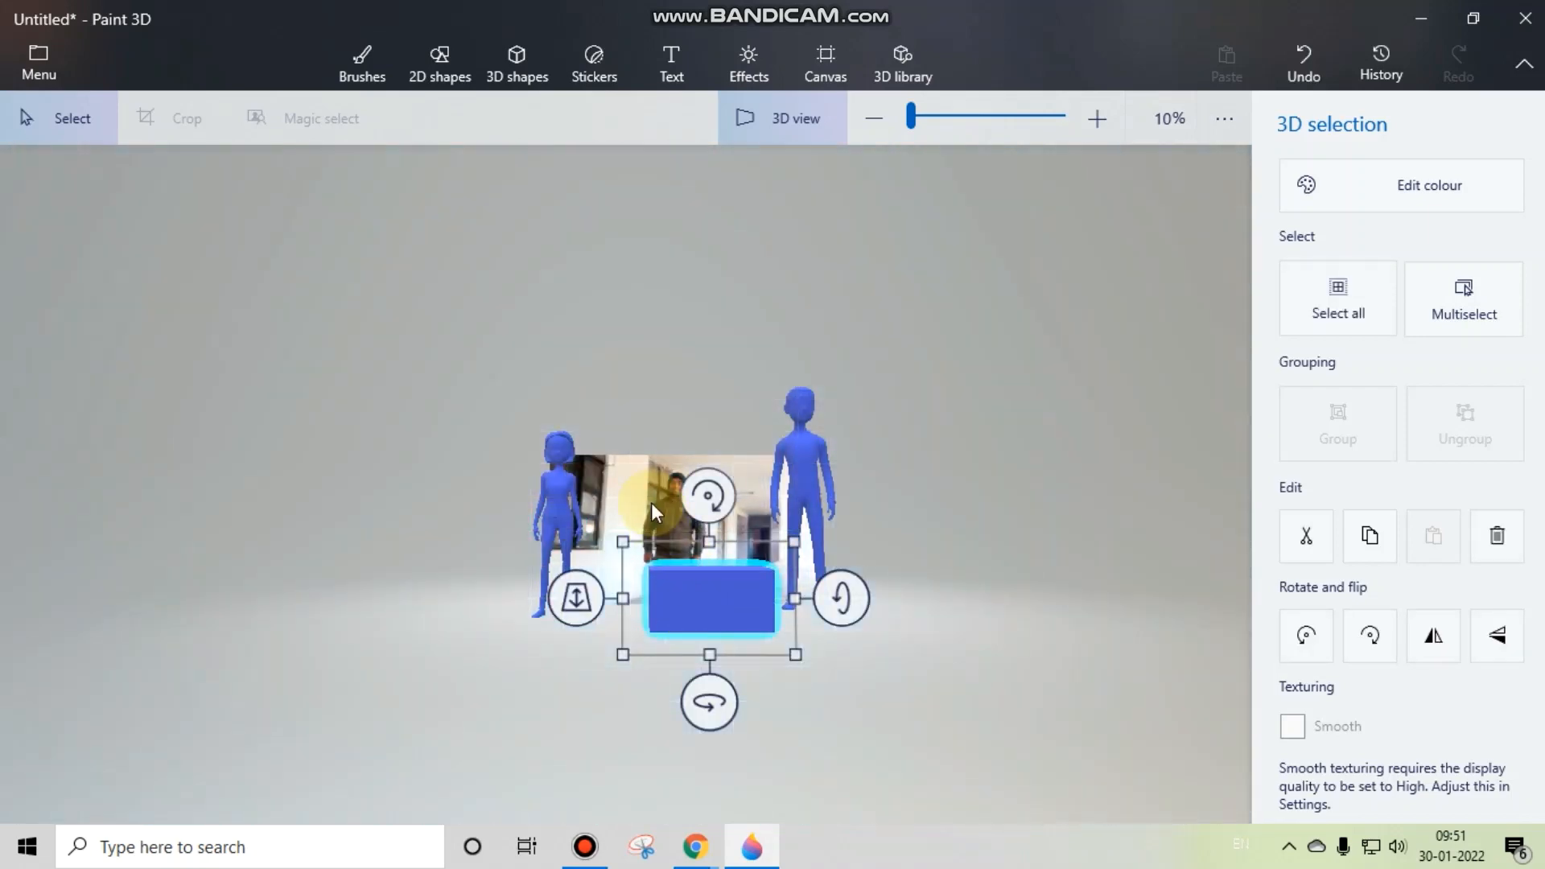
pyautogui.click(650, 500)
# Step: Lower the man and woman models beside the photo until their legs sink into the floor, and deselect them
pyautogui.scroll(5, 651, 496)
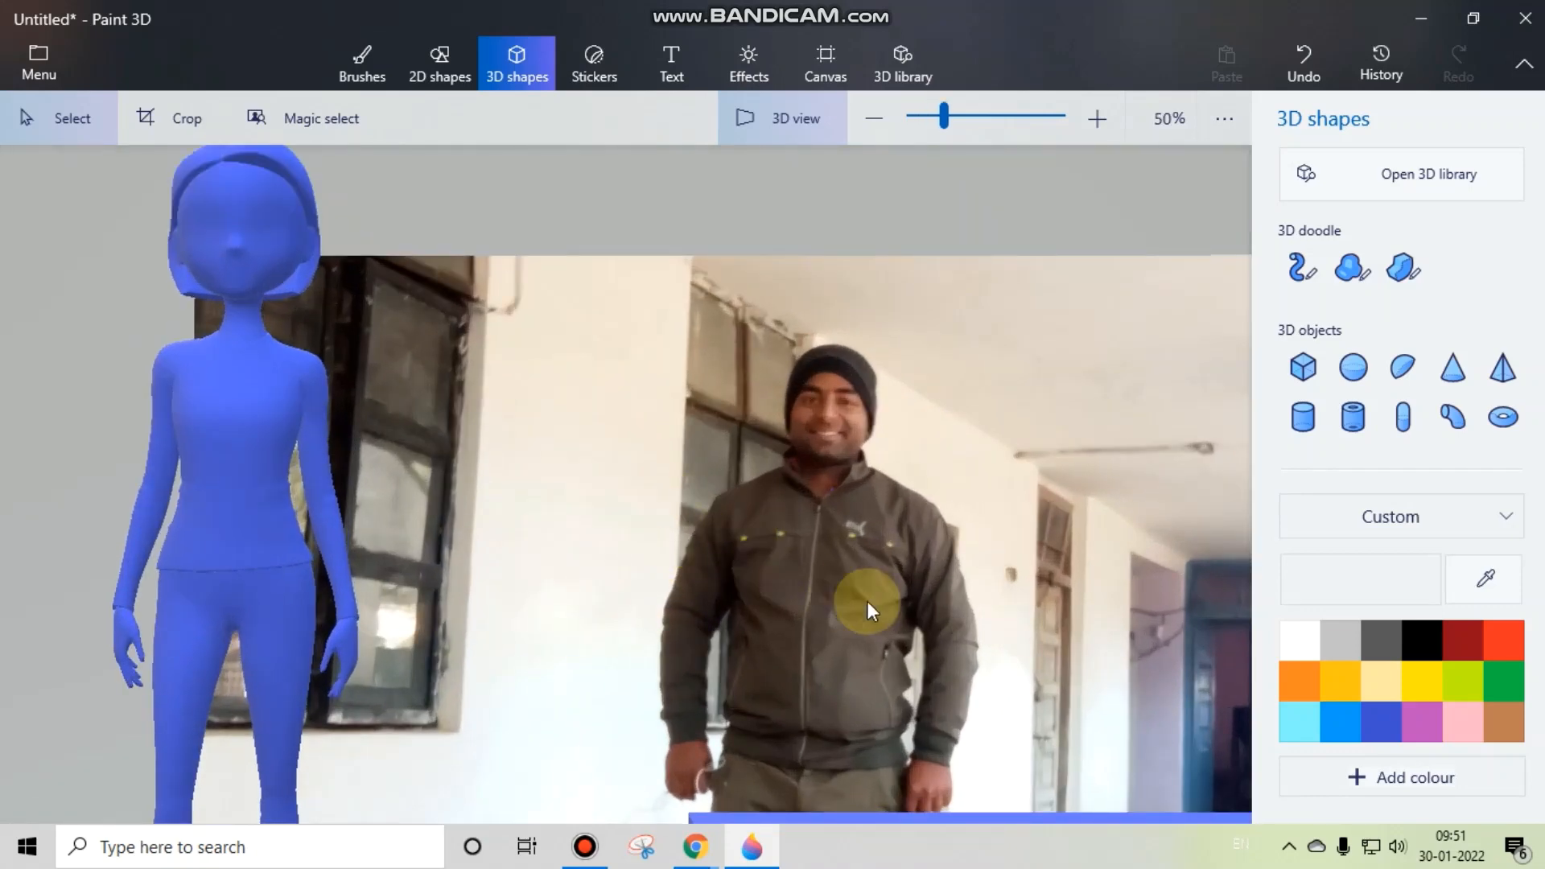
pyautogui.scroll(-5, 797, 557)
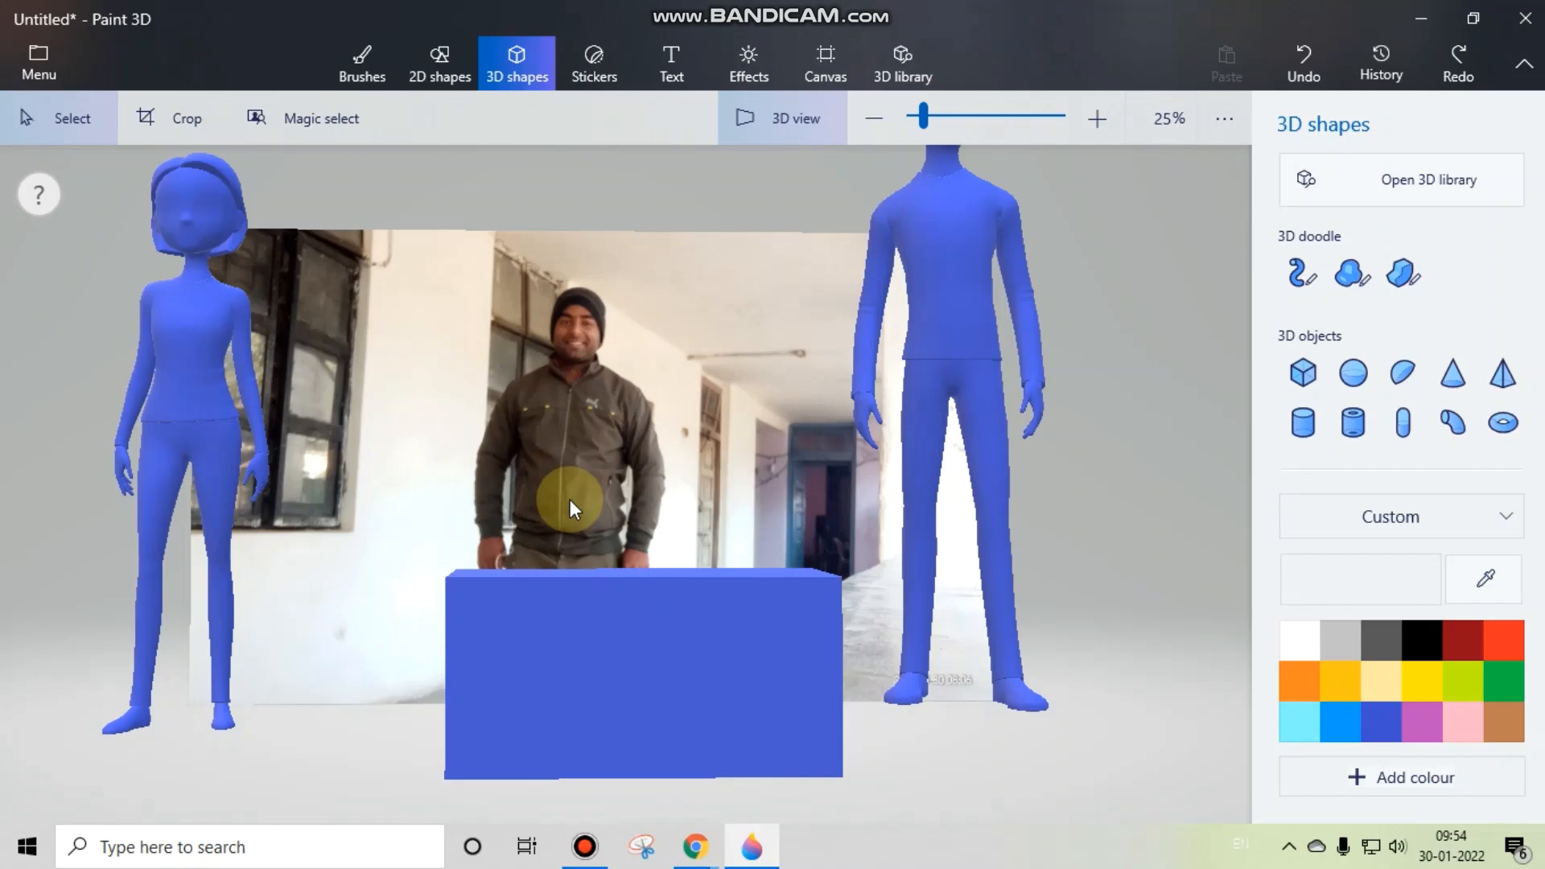
pyautogui.moveTo(570, 499); pyautogui.dragTo(607, 572)
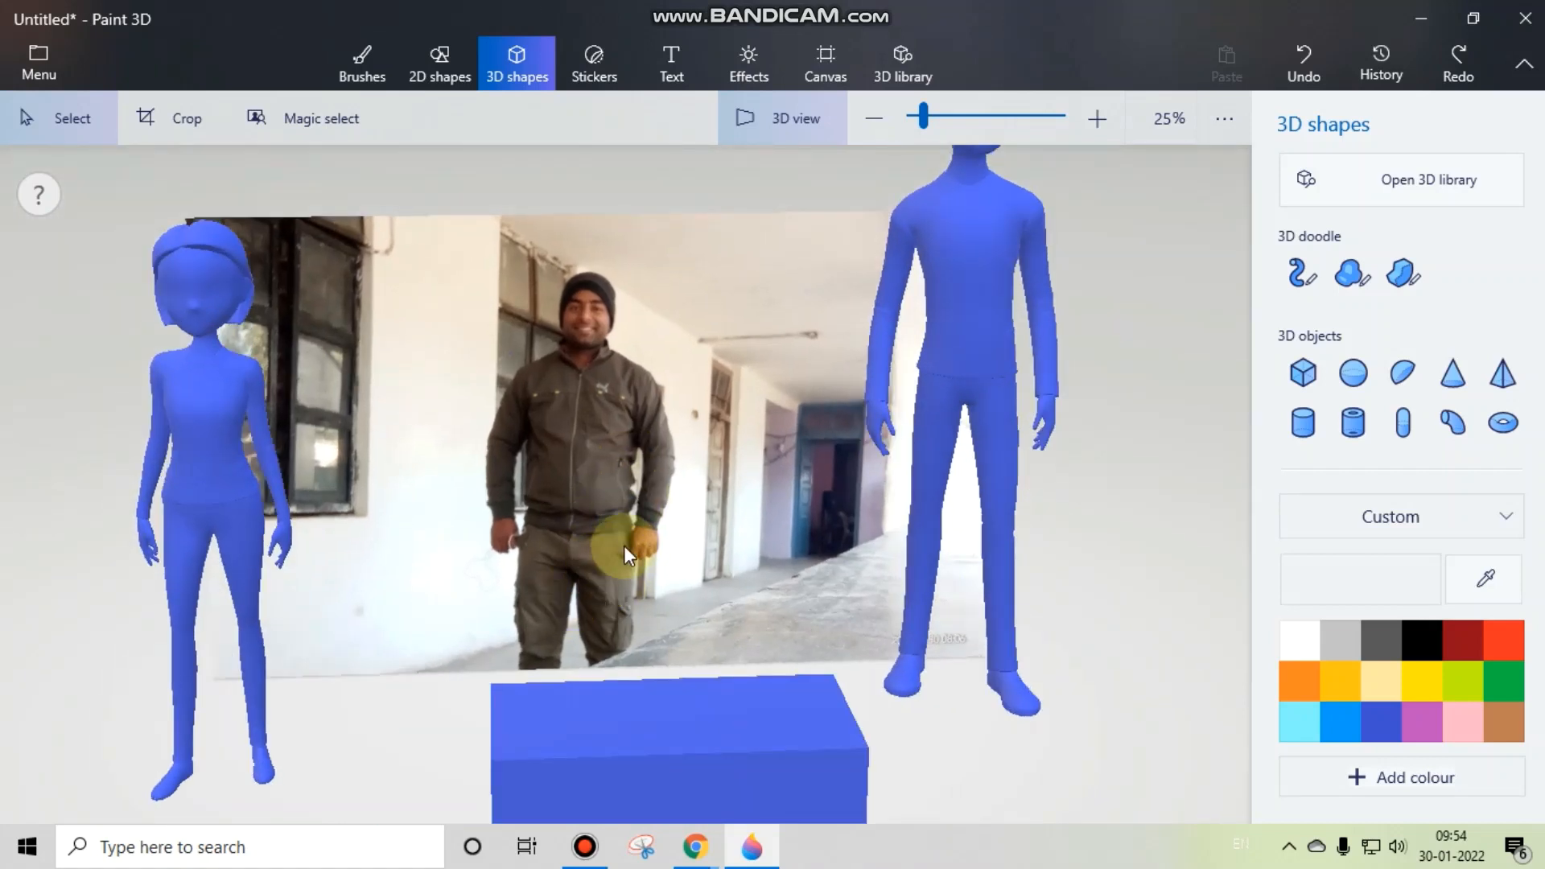
pyautogui.moveTo(625, 546); pyautogui.dragTo(629, 407)
pyautogui.scroll(-3, 640, 428)
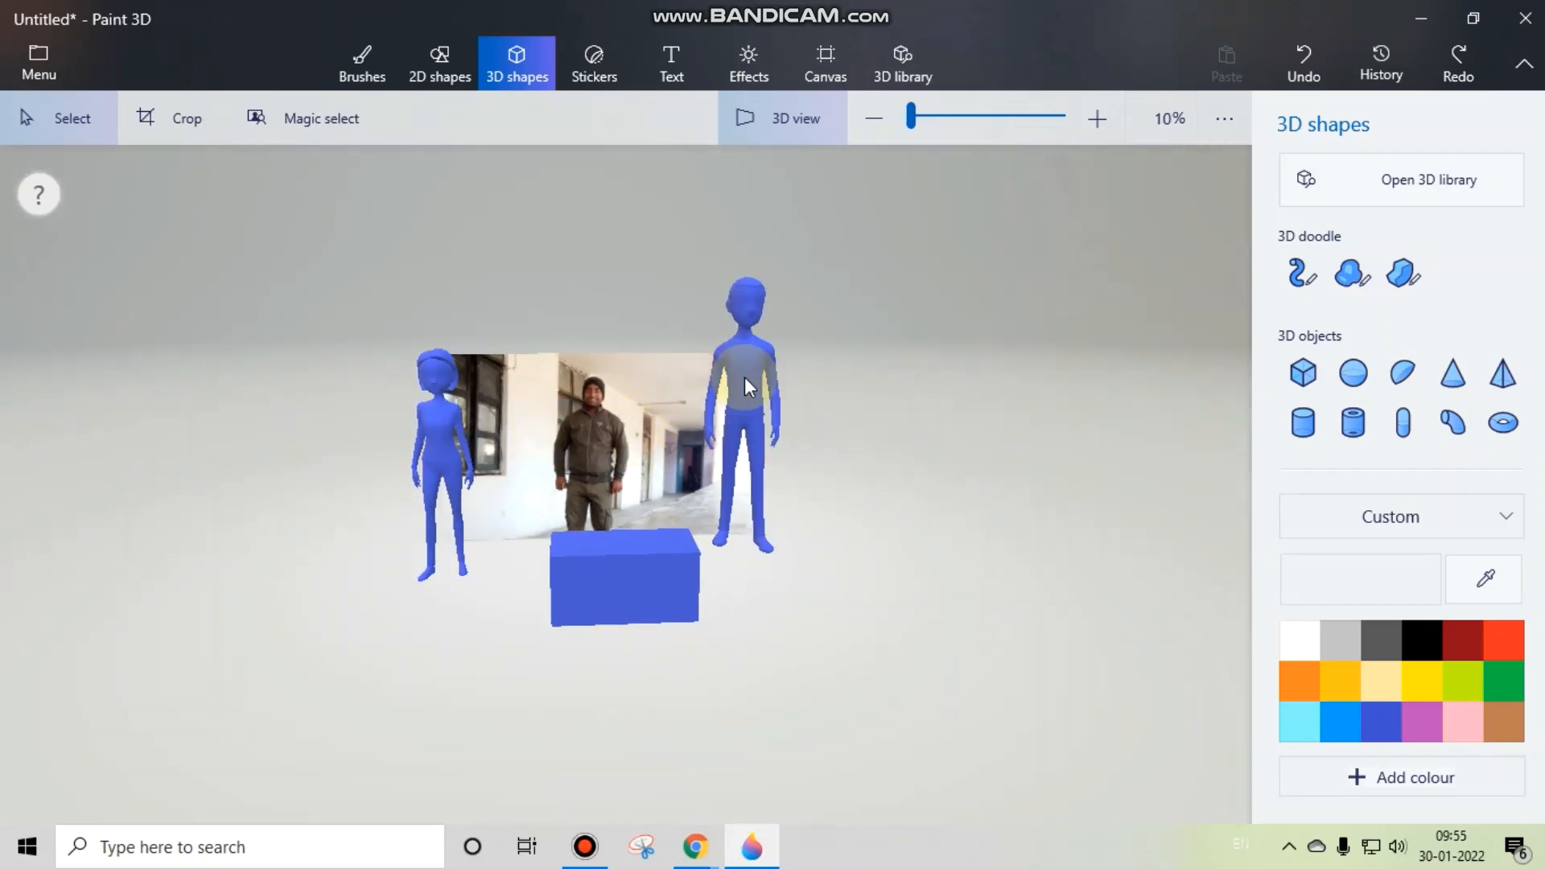
pyautogui.click(746, 376)
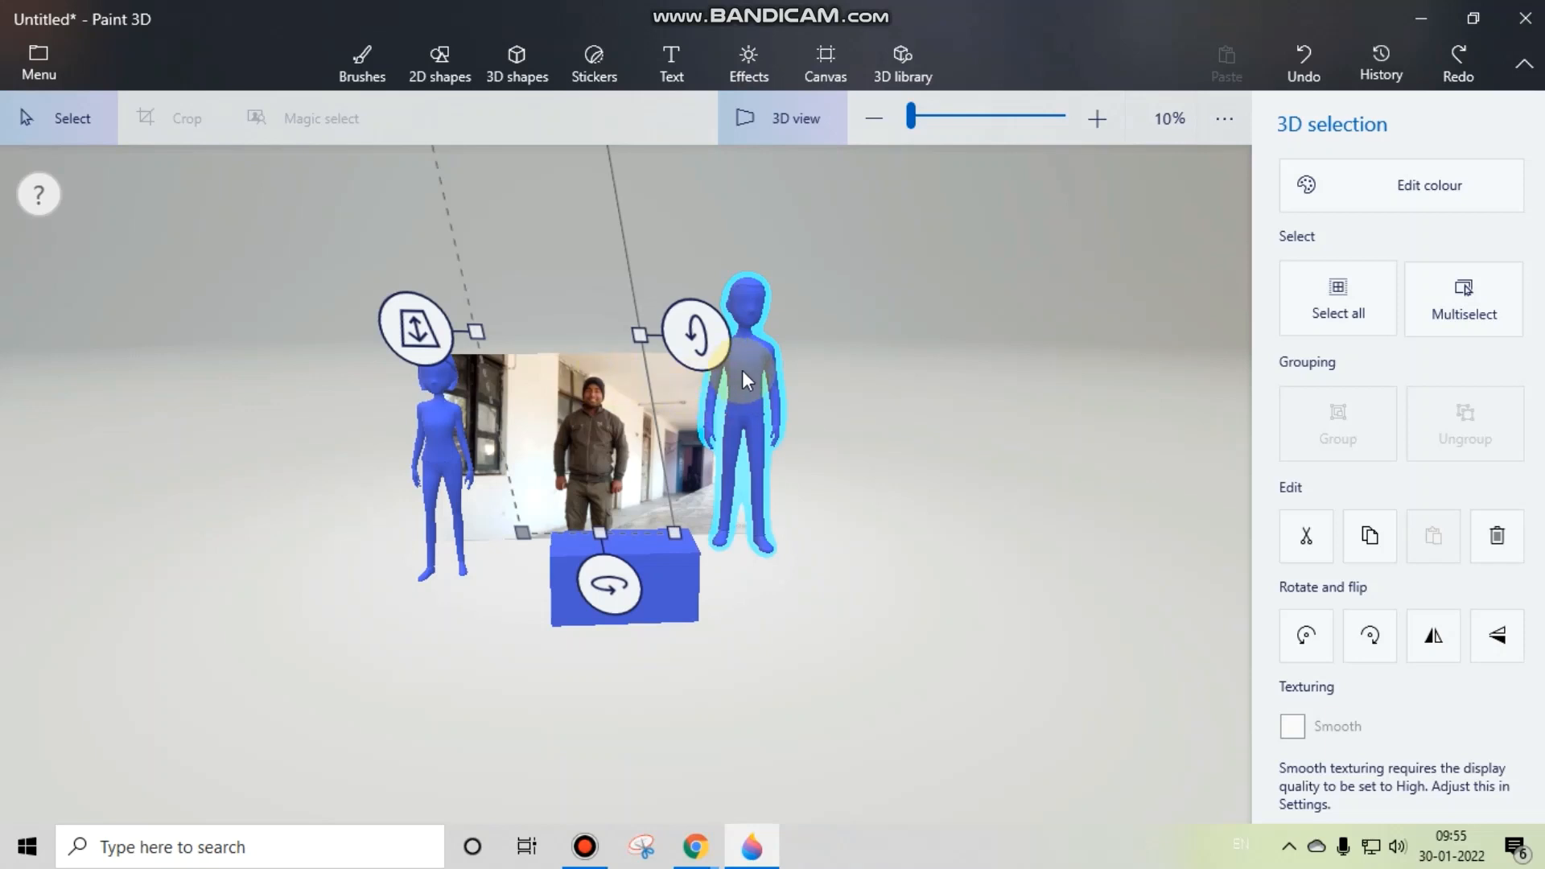
pyautogui.moveTo(621, 397); pyautogui.dragTo(580, 450)
pyautogui.click(441, 437)
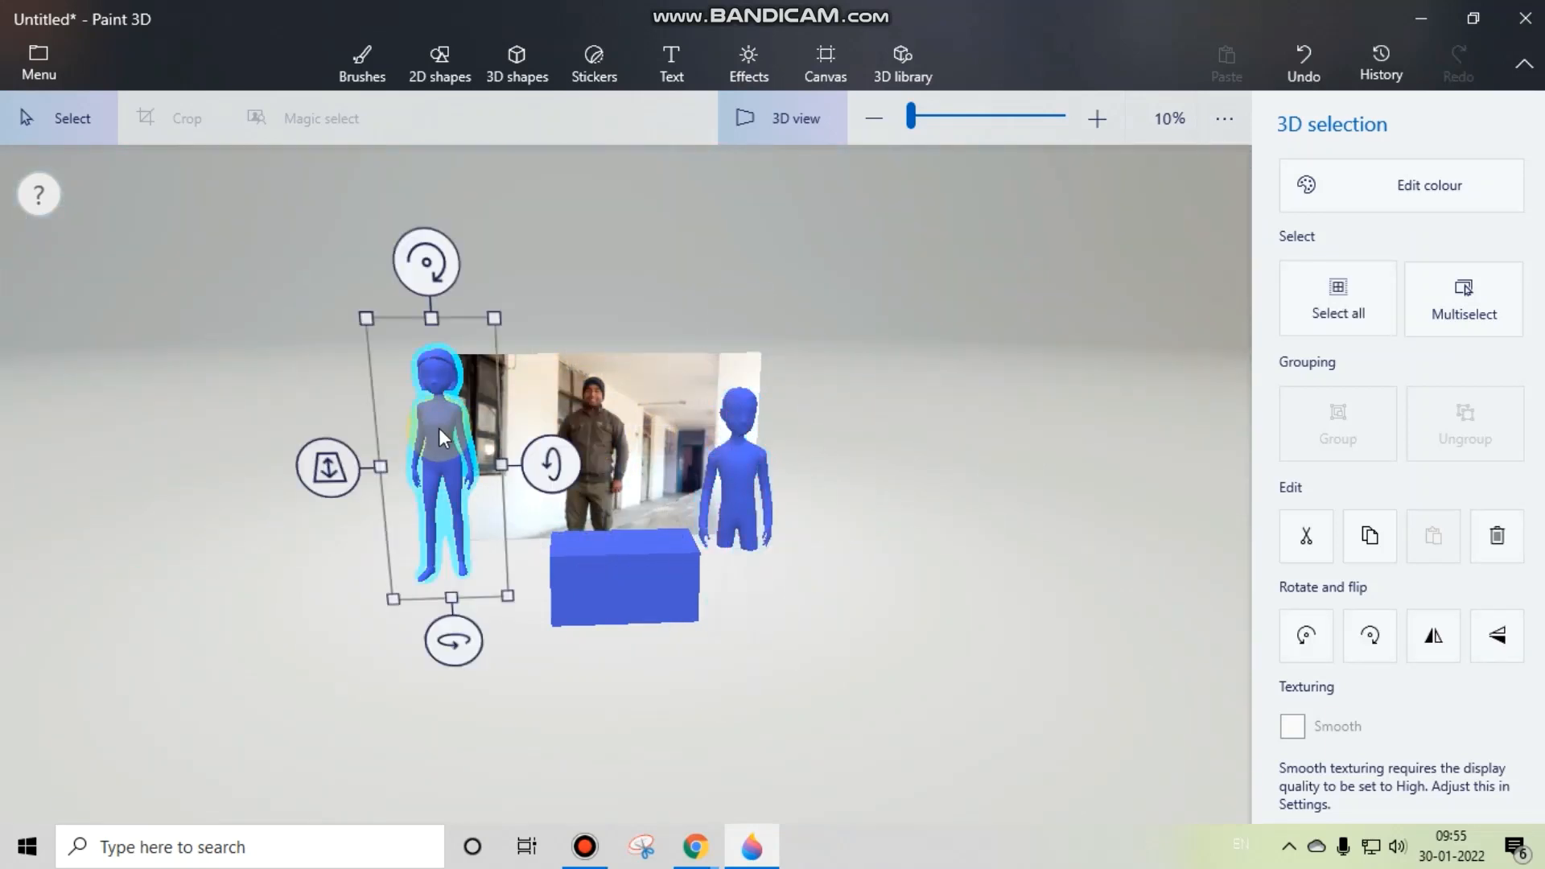
pyautogui.moveTo(441, 437); pyautogui.dragTo(450, 495)
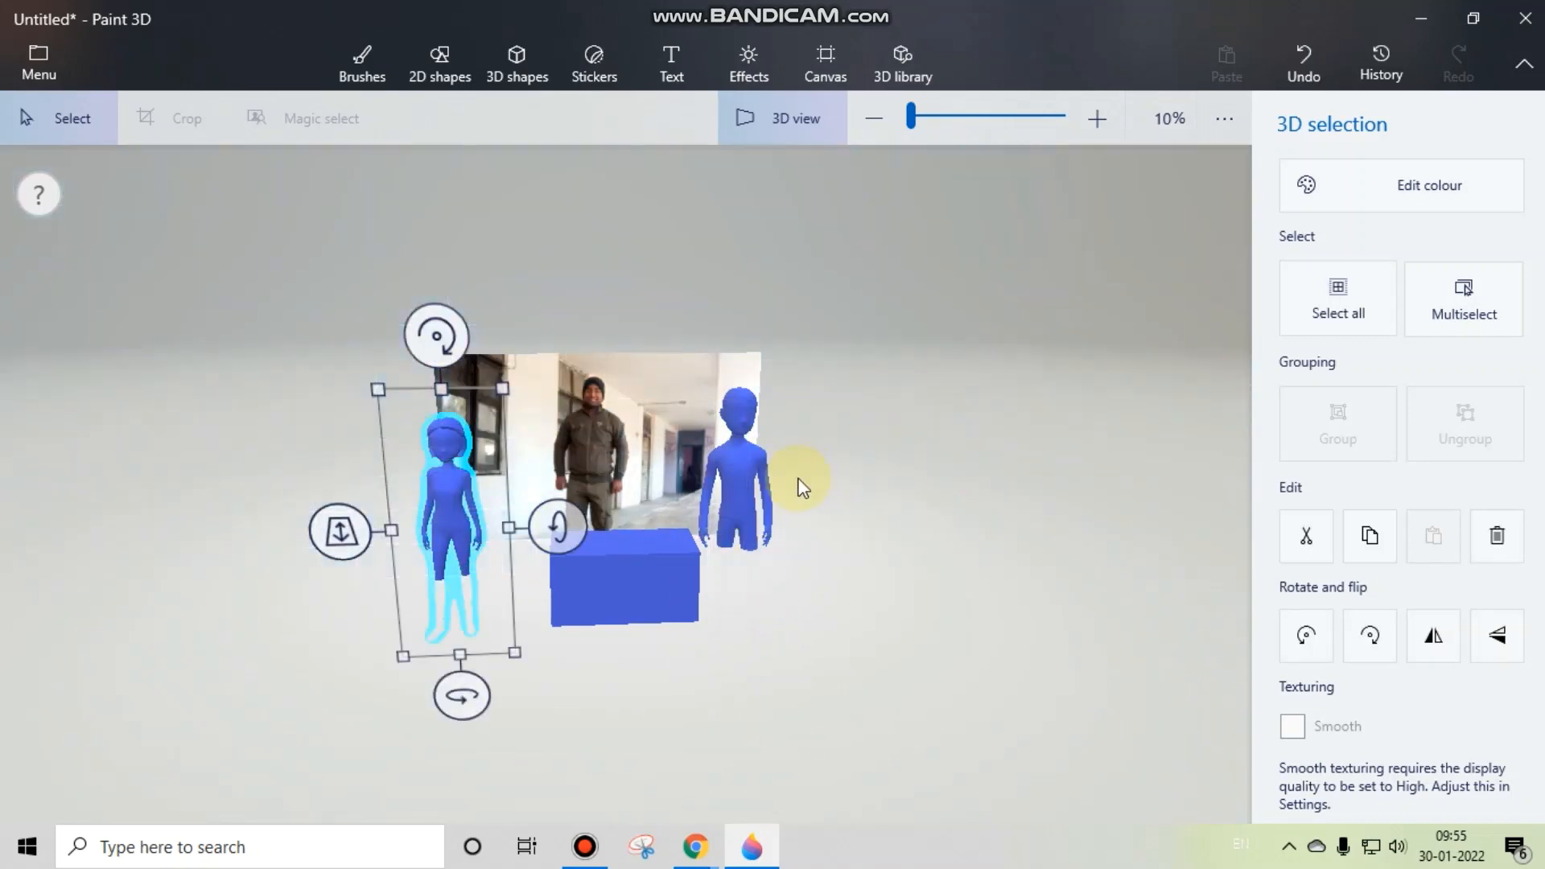
pyautogui.scroll(4, 563, 499)
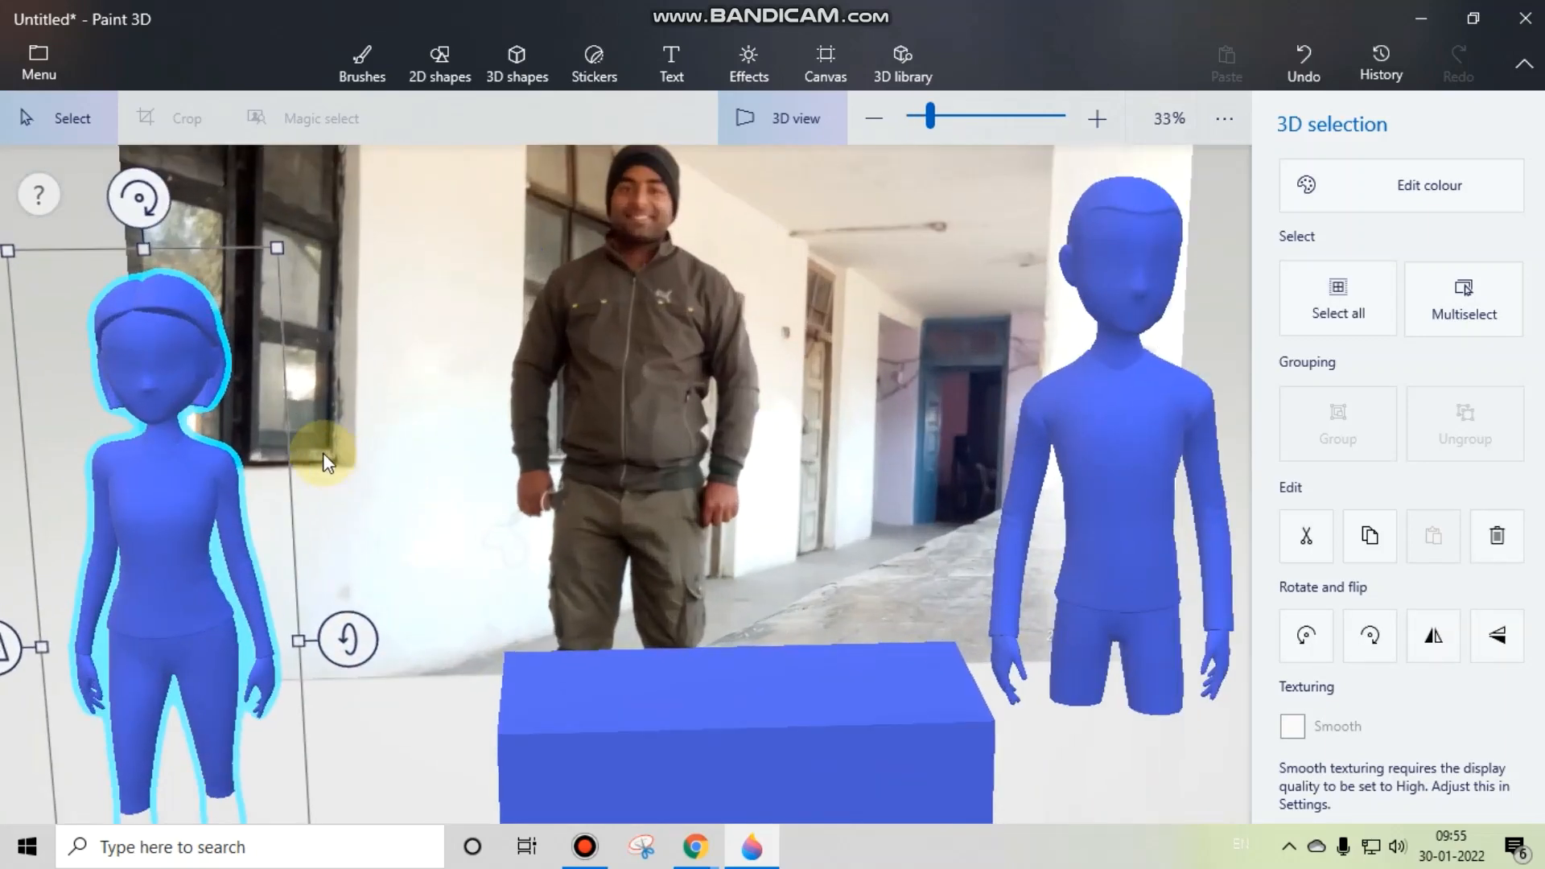
pyautogui.click(380, 463)
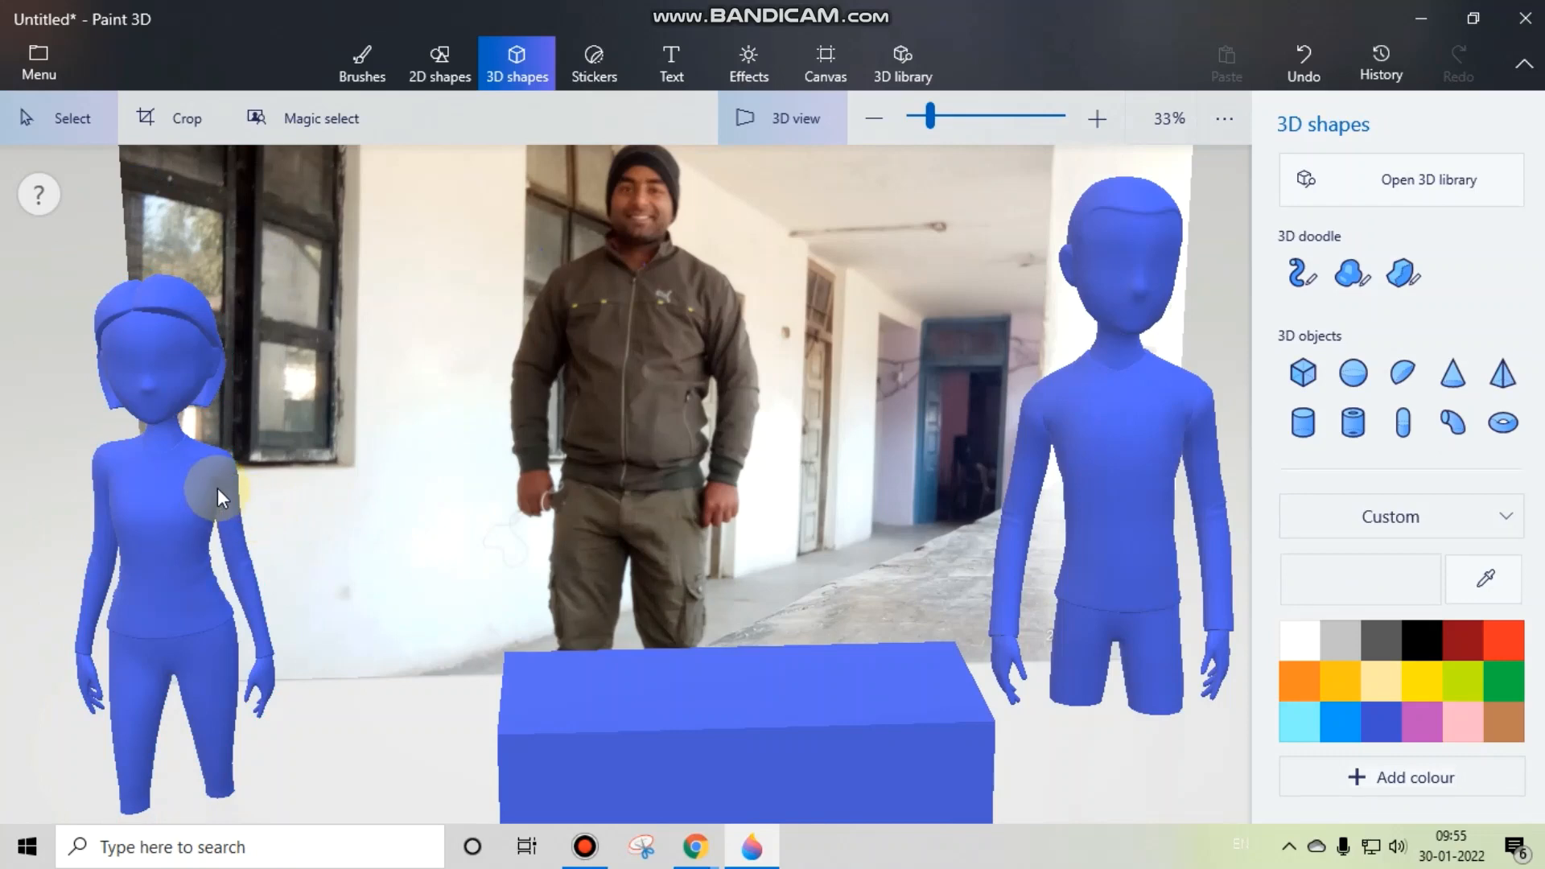
# Step: Place a reduced and tilted Eyelash eye sticker on the woman model's face, beside the nose on the photo's side
pyautogui.moveTo(221, 487); pyautogui.dragTo(489, 502)
pyautogui.scroll(4, 491, 403)
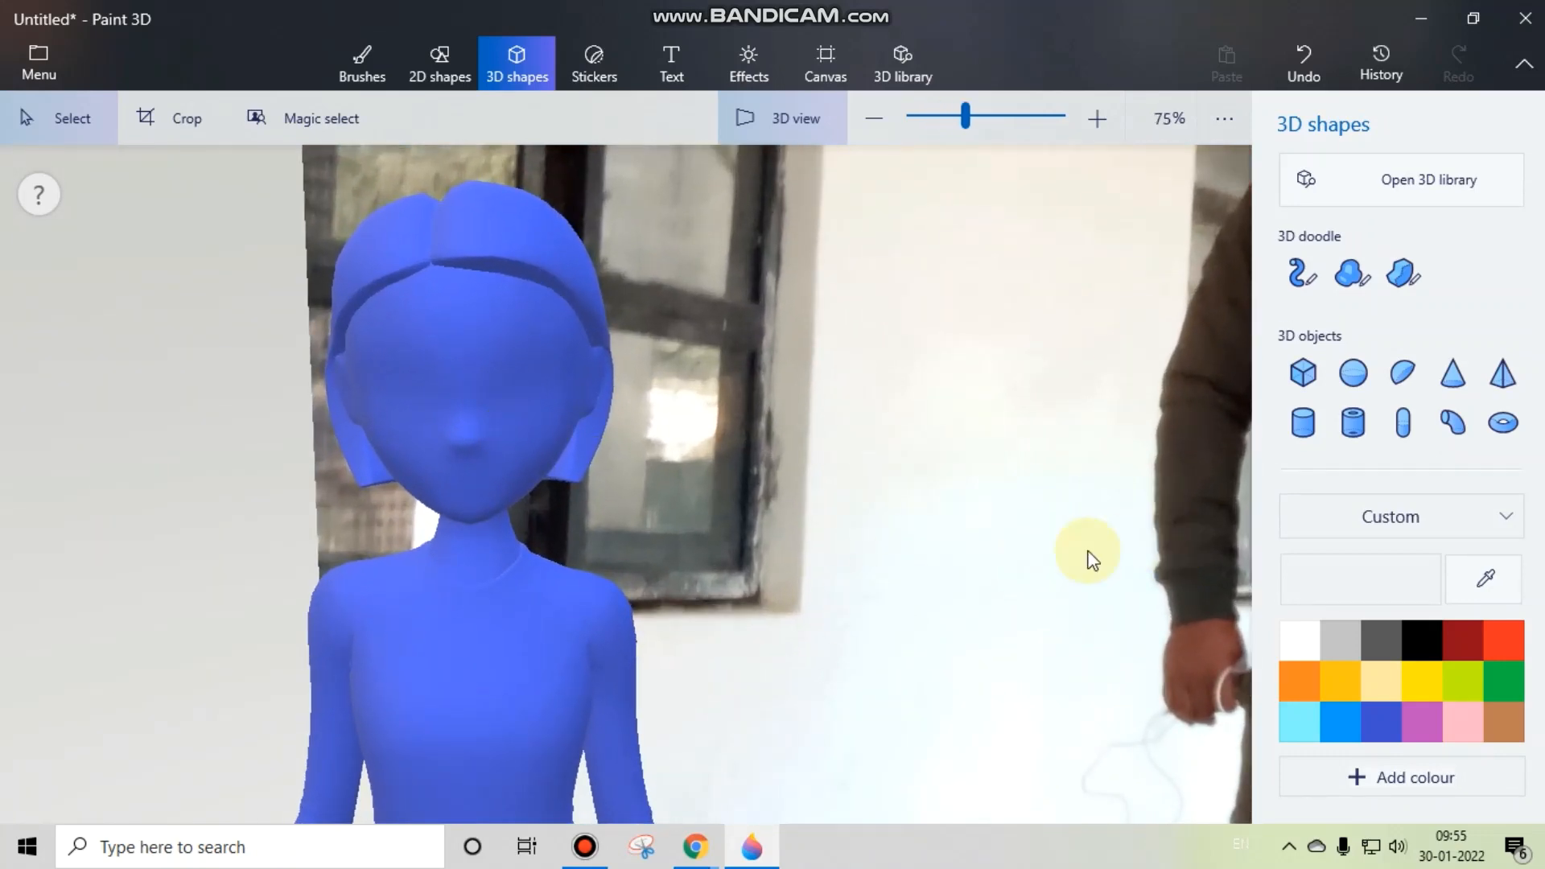
pyautogui.scroll(2, 507, 469)
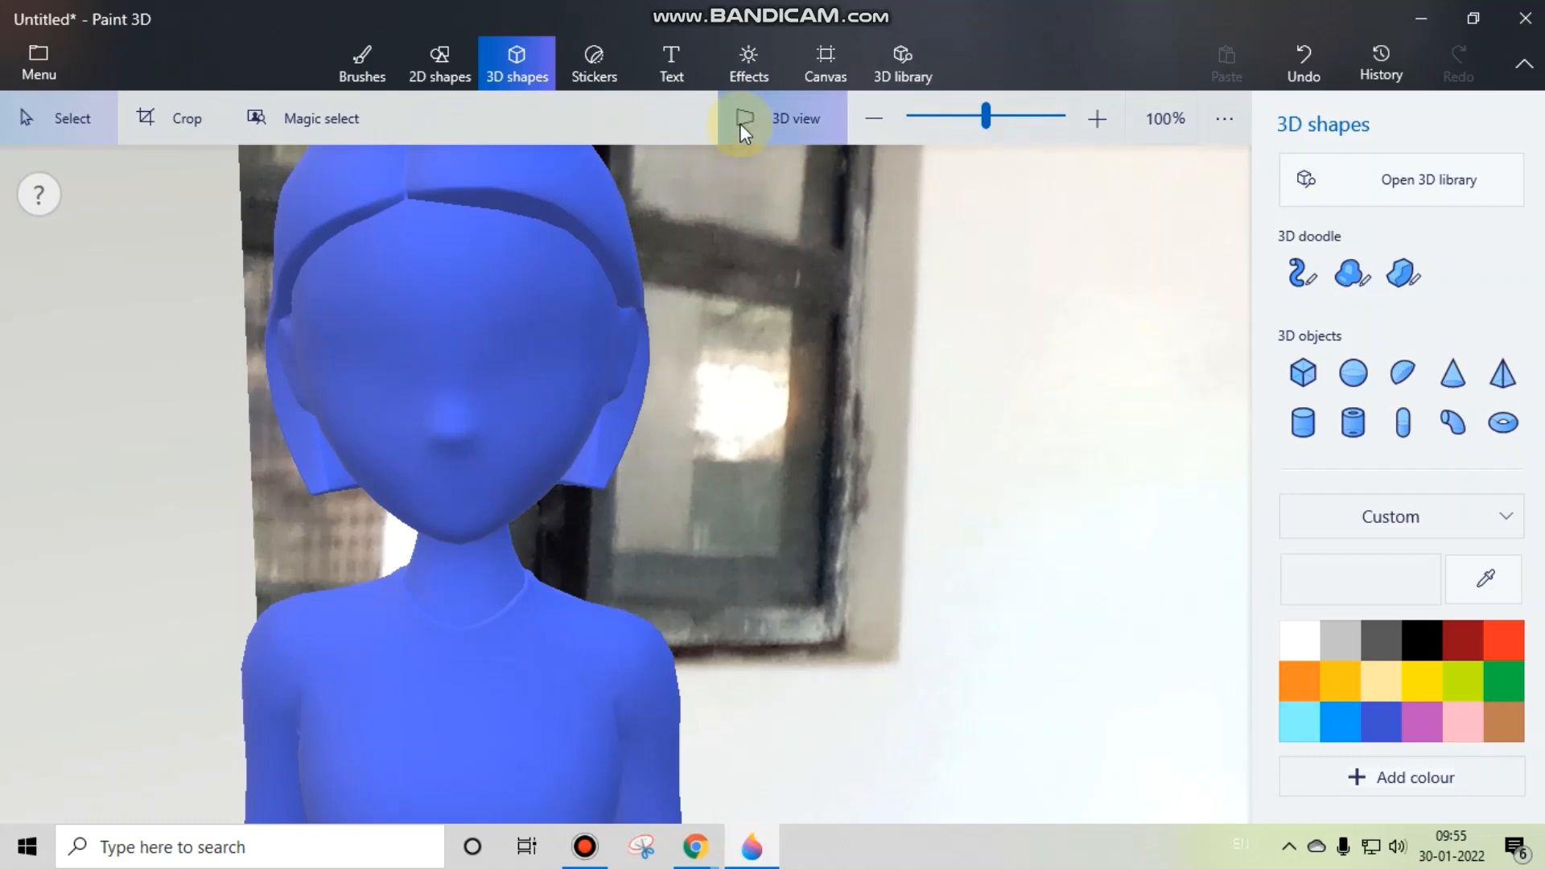
pyautogui.click(595, 69)
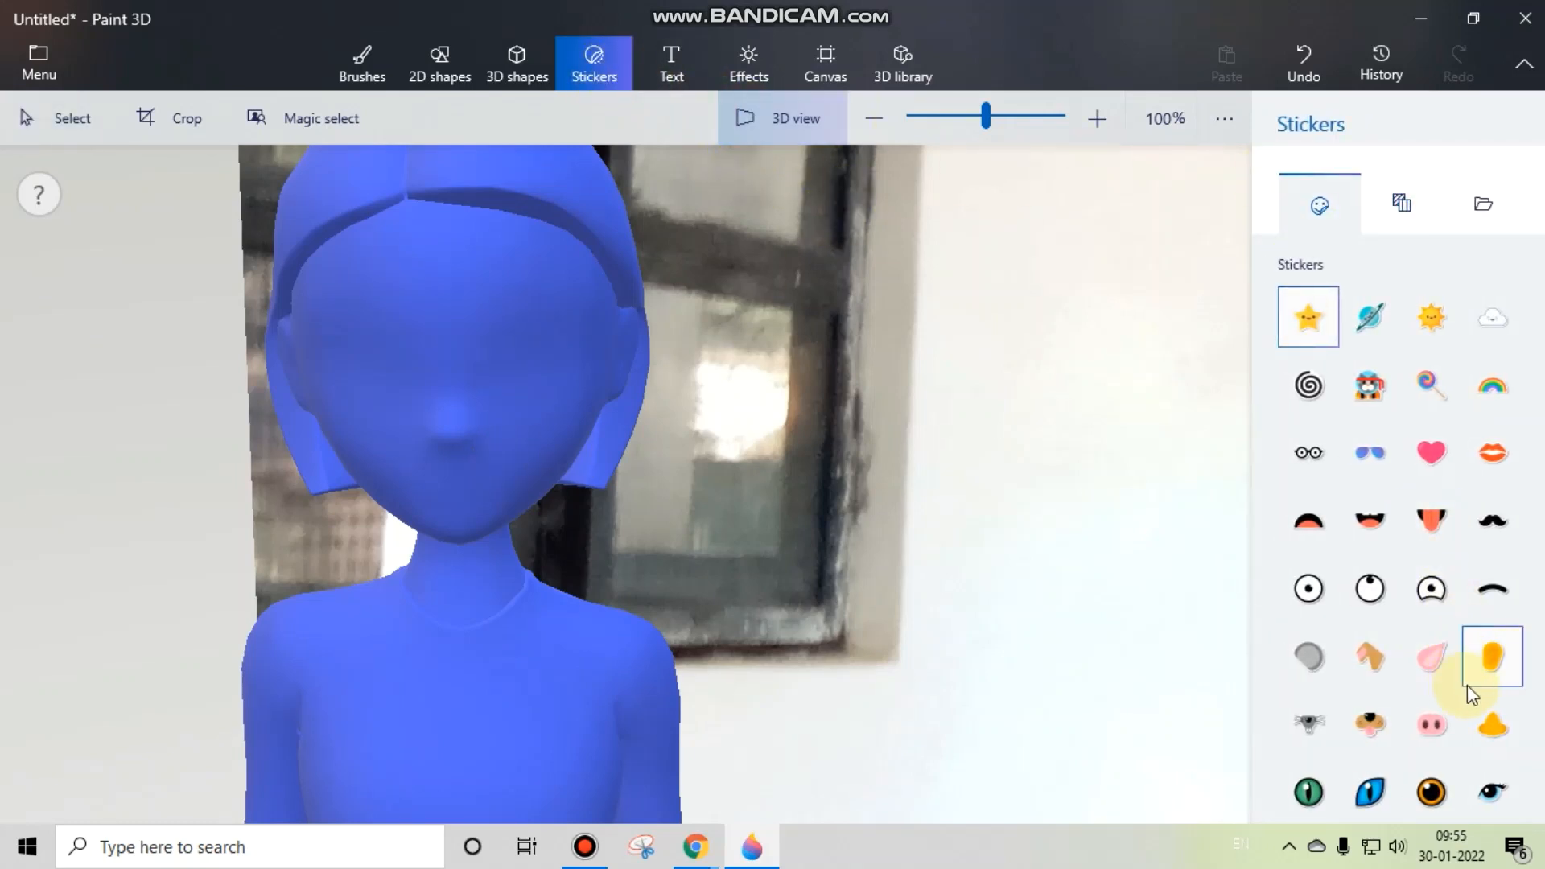
pyautogui.click(1507, 805)
pyautogui.moveTo(611, 413); pyautogui.dragTo(765, 445)
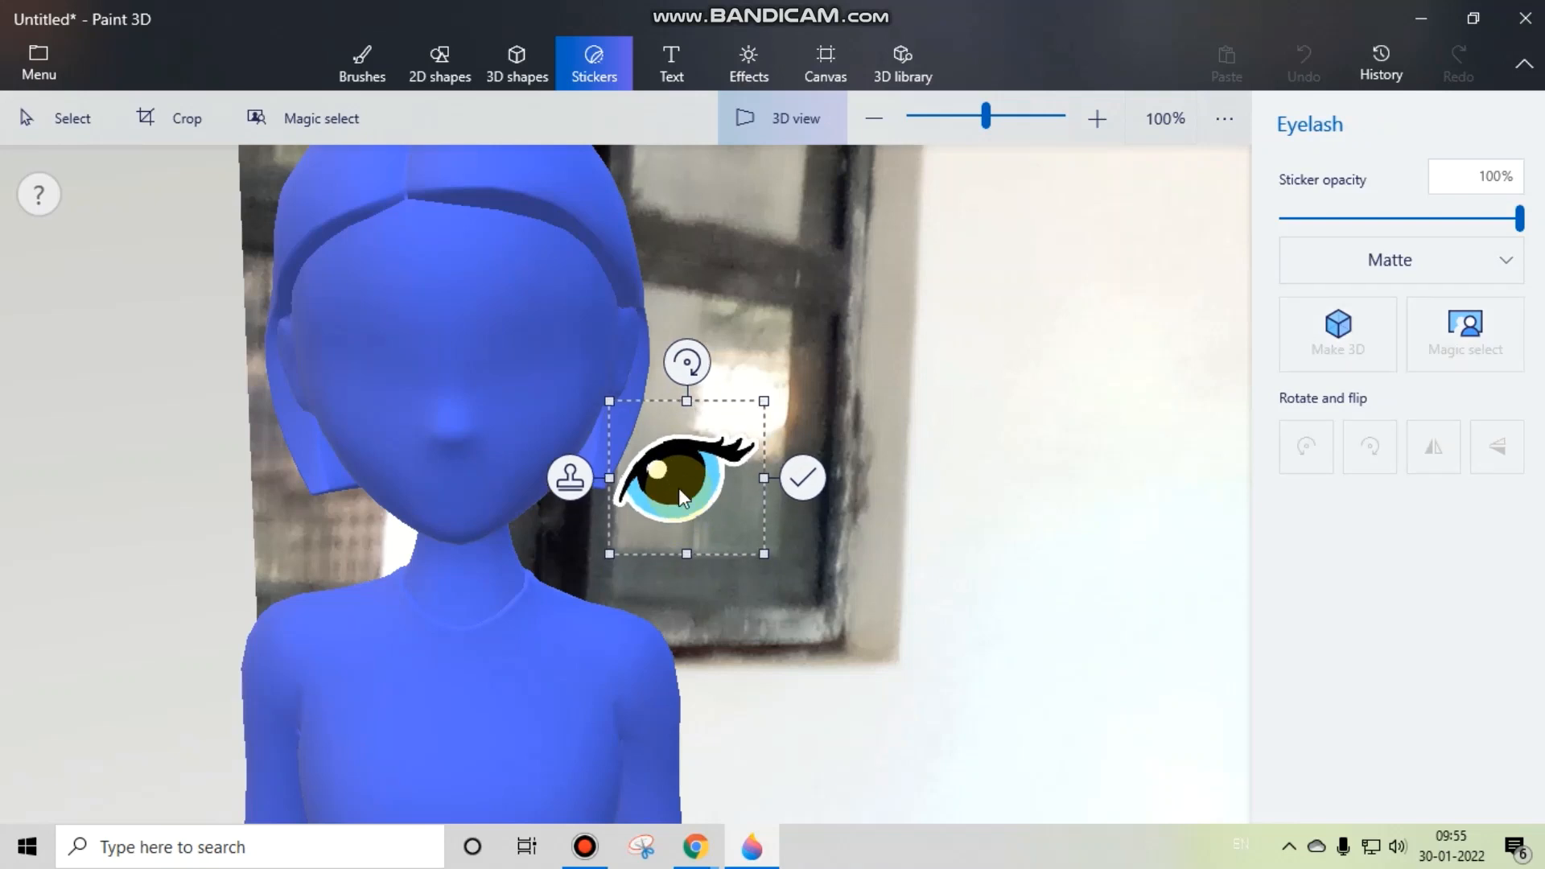
pyautogui.moveTo(686, 362); pyautogui.dragTo(527, 360)
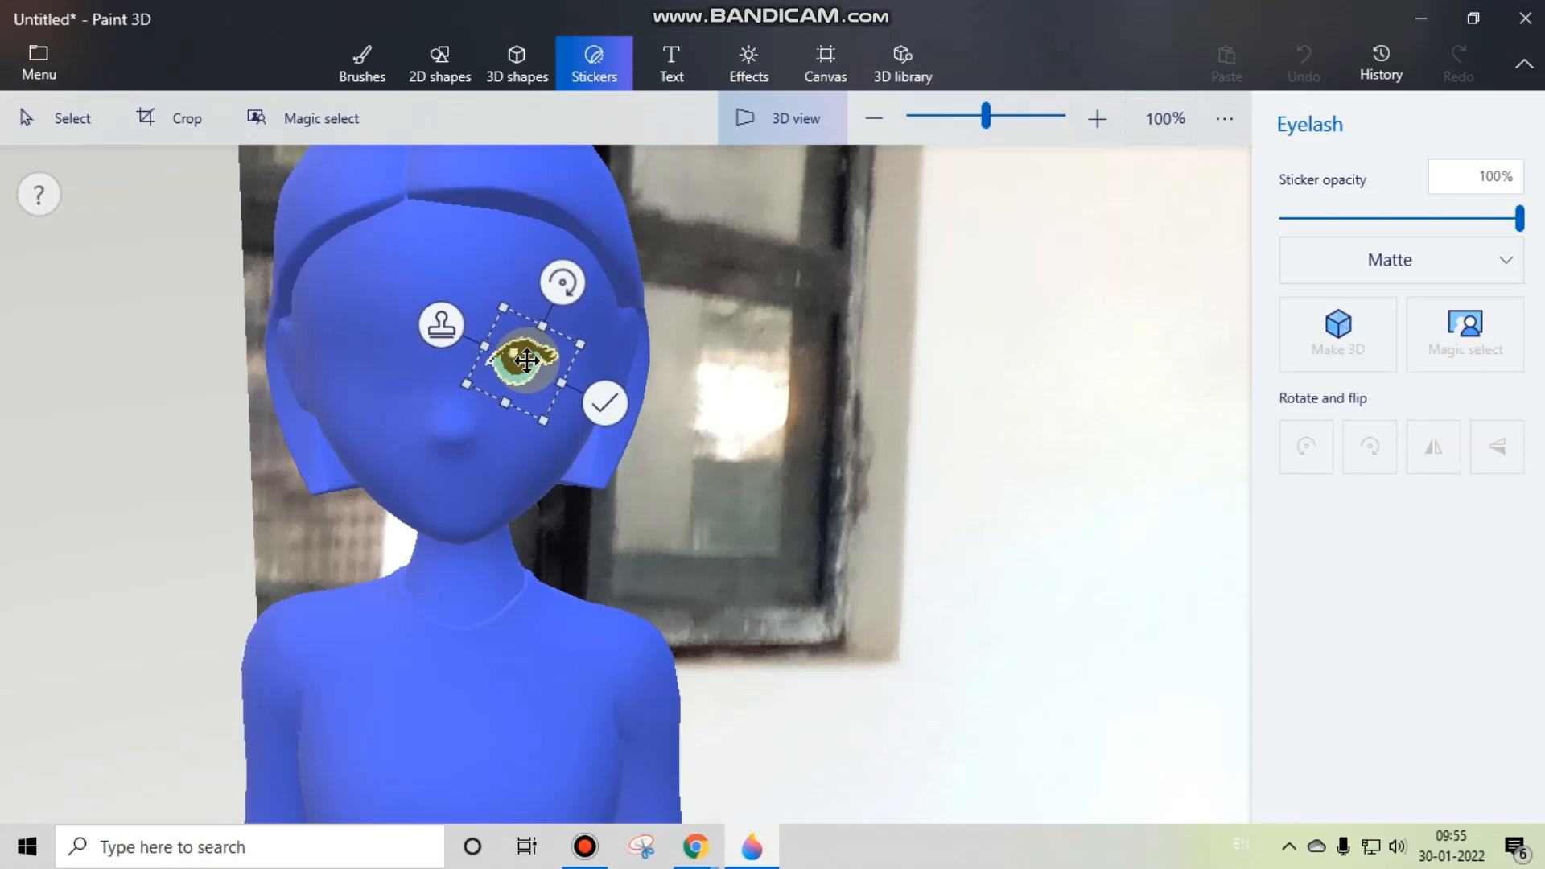
pyautogui.click(1036, 550)
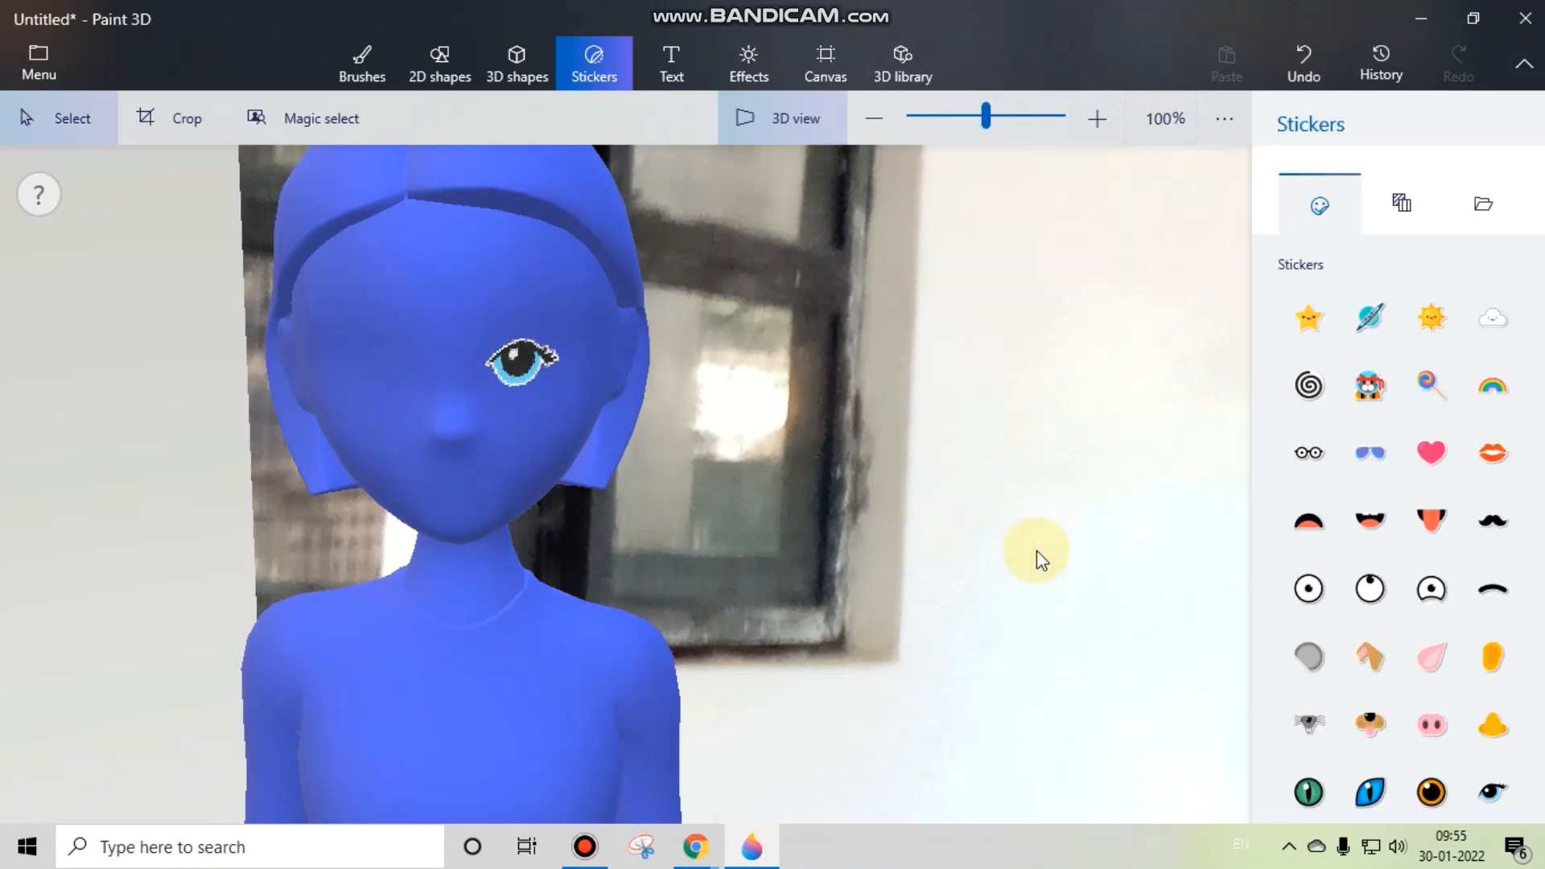
# Step: Place a second Eyelash eye sticker, mirrored to match the first, on the other side of the woman's face, and select the model
pyautogui.click(1492, 793)
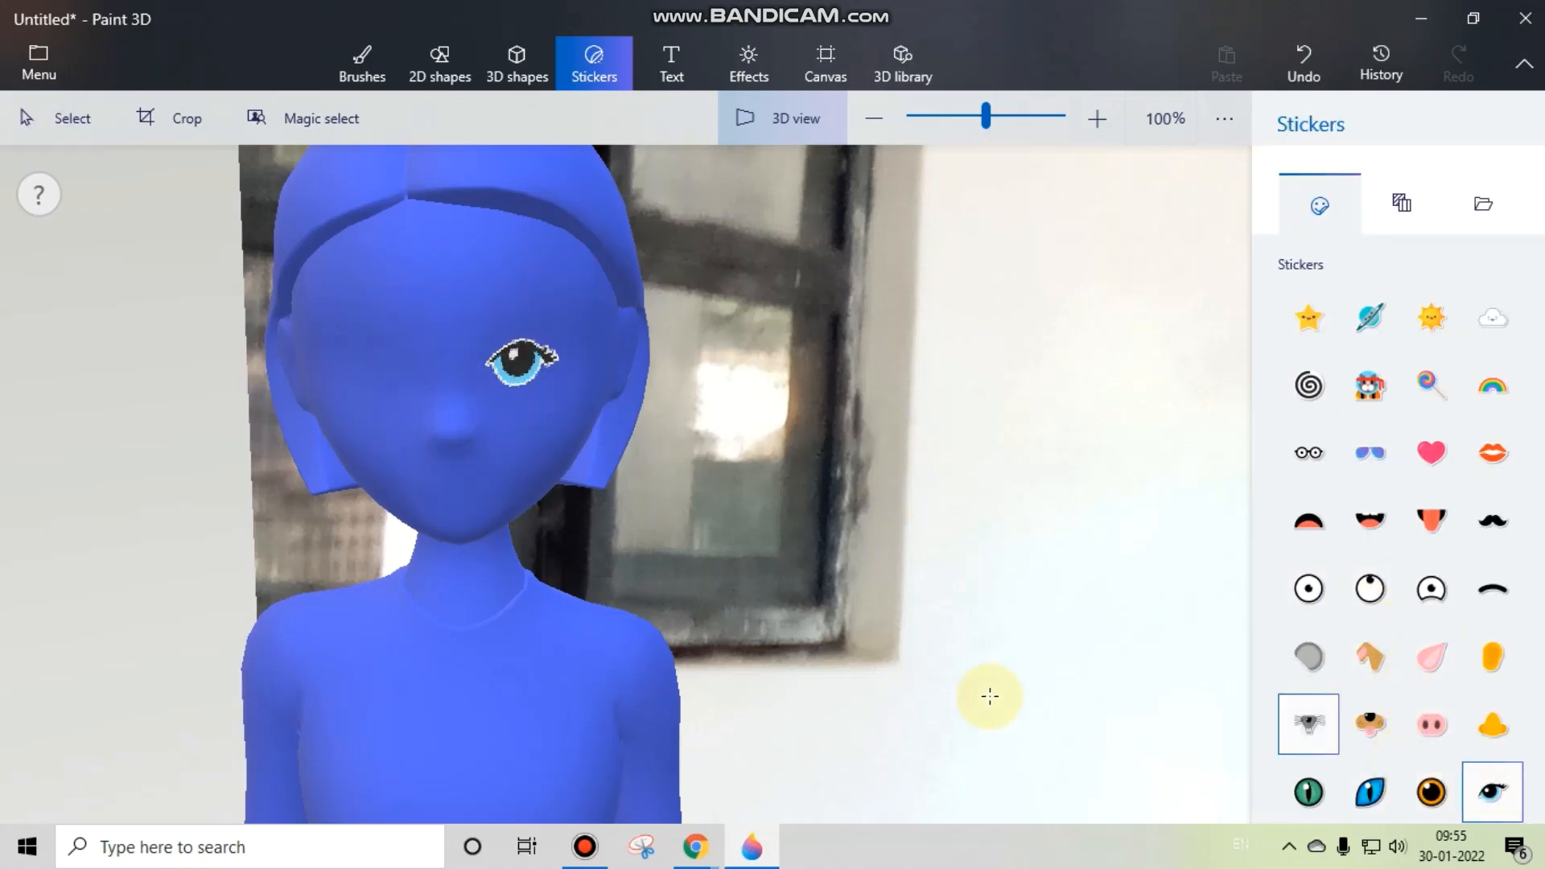
pyautogui.moveTo(352, 352)
pyautogui.mouseDown()
pyautogui.moveTo(429, 390)
pyautogui.moveTo(438, 412)
pyautogui.moveTo(240, 413)
pyautogui.moveTo(369, 363)
pyautogui.mouseUp()
pyautogui.moveTo(367, 272); pyautogui.dragTo(341, 278)
pyautogui.moveTo(386, 347)
pyautogui.mouseDown()
pyautogui.moveTo(400, 317)
pyautogui.moveTo(377, 346)
pyautogui.moveTo(398, 353)
pyautogui.mouseUp()
pyautogui.click(519, 355)
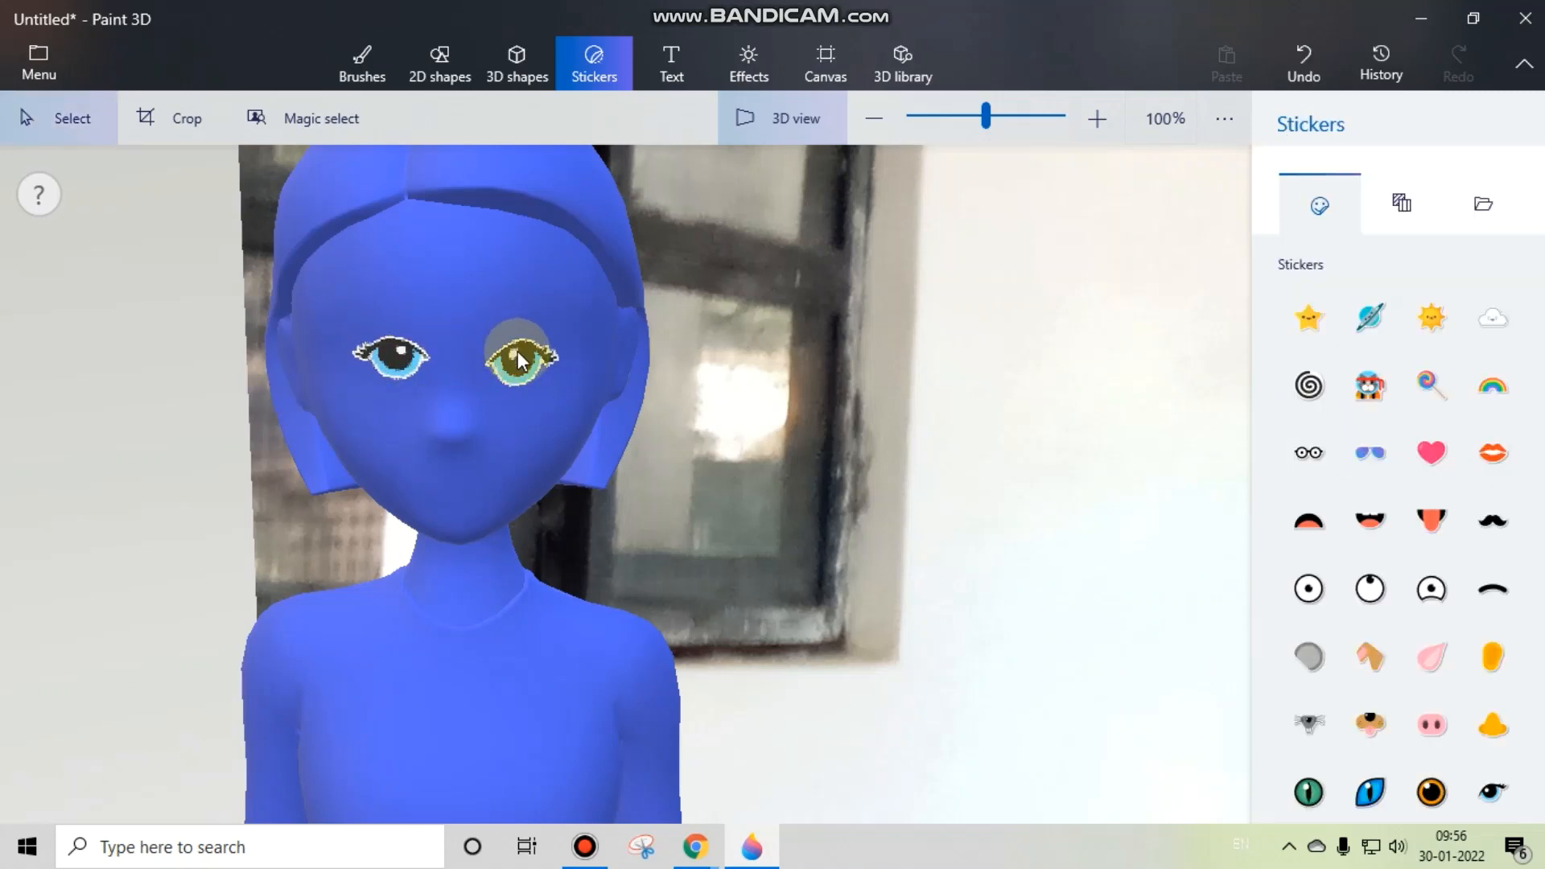
pyautogui.click(523, 367)
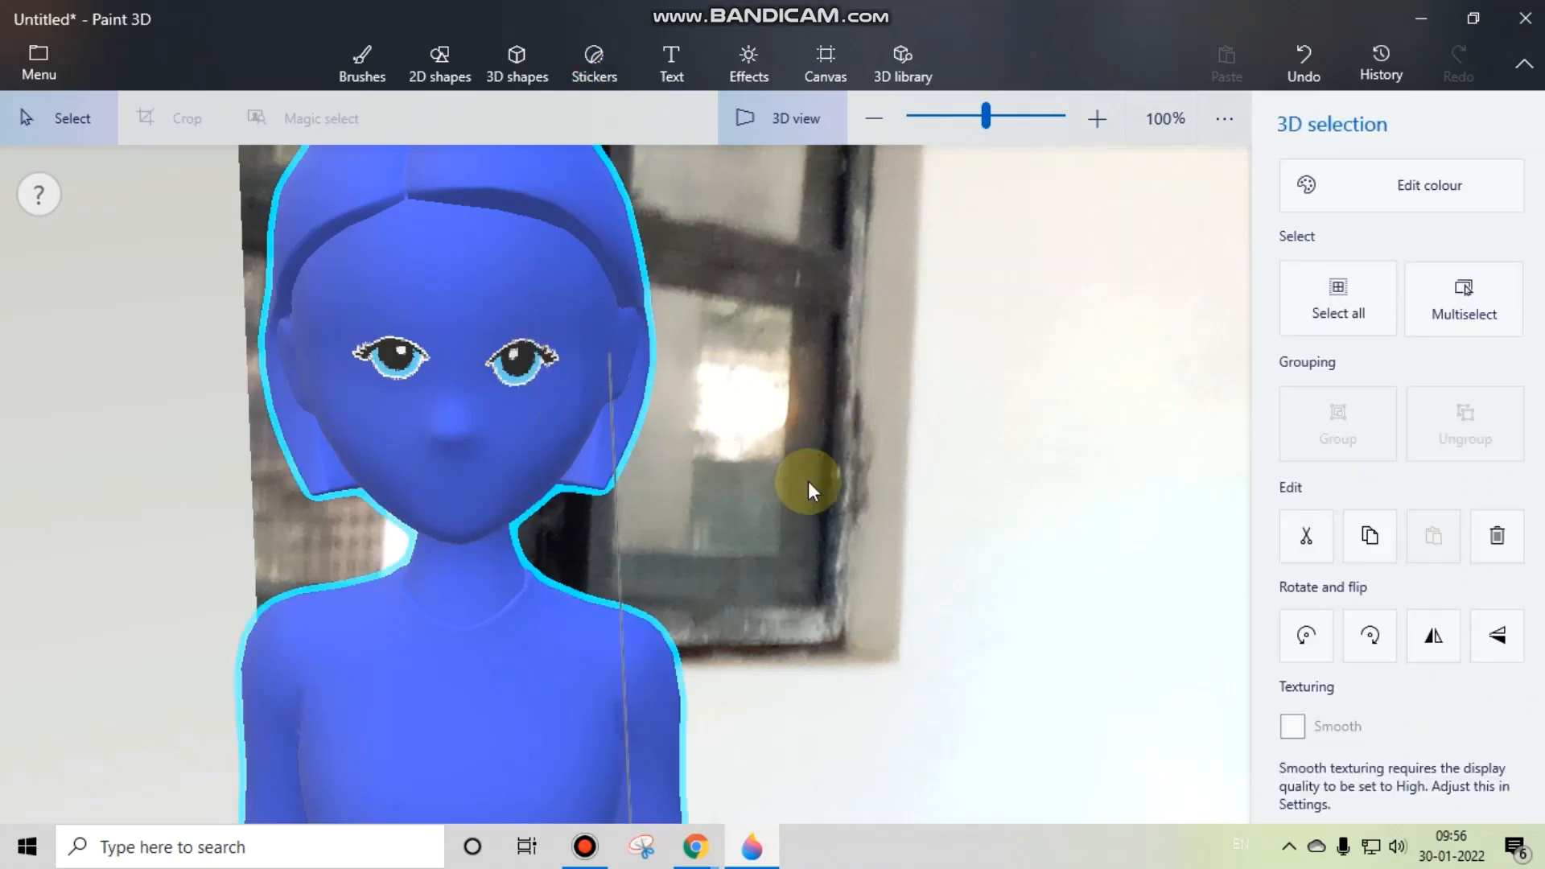
# Step: Place a Nose sticker on the woman model's face, centred below the eyes
pyautogui.click(901, 523)
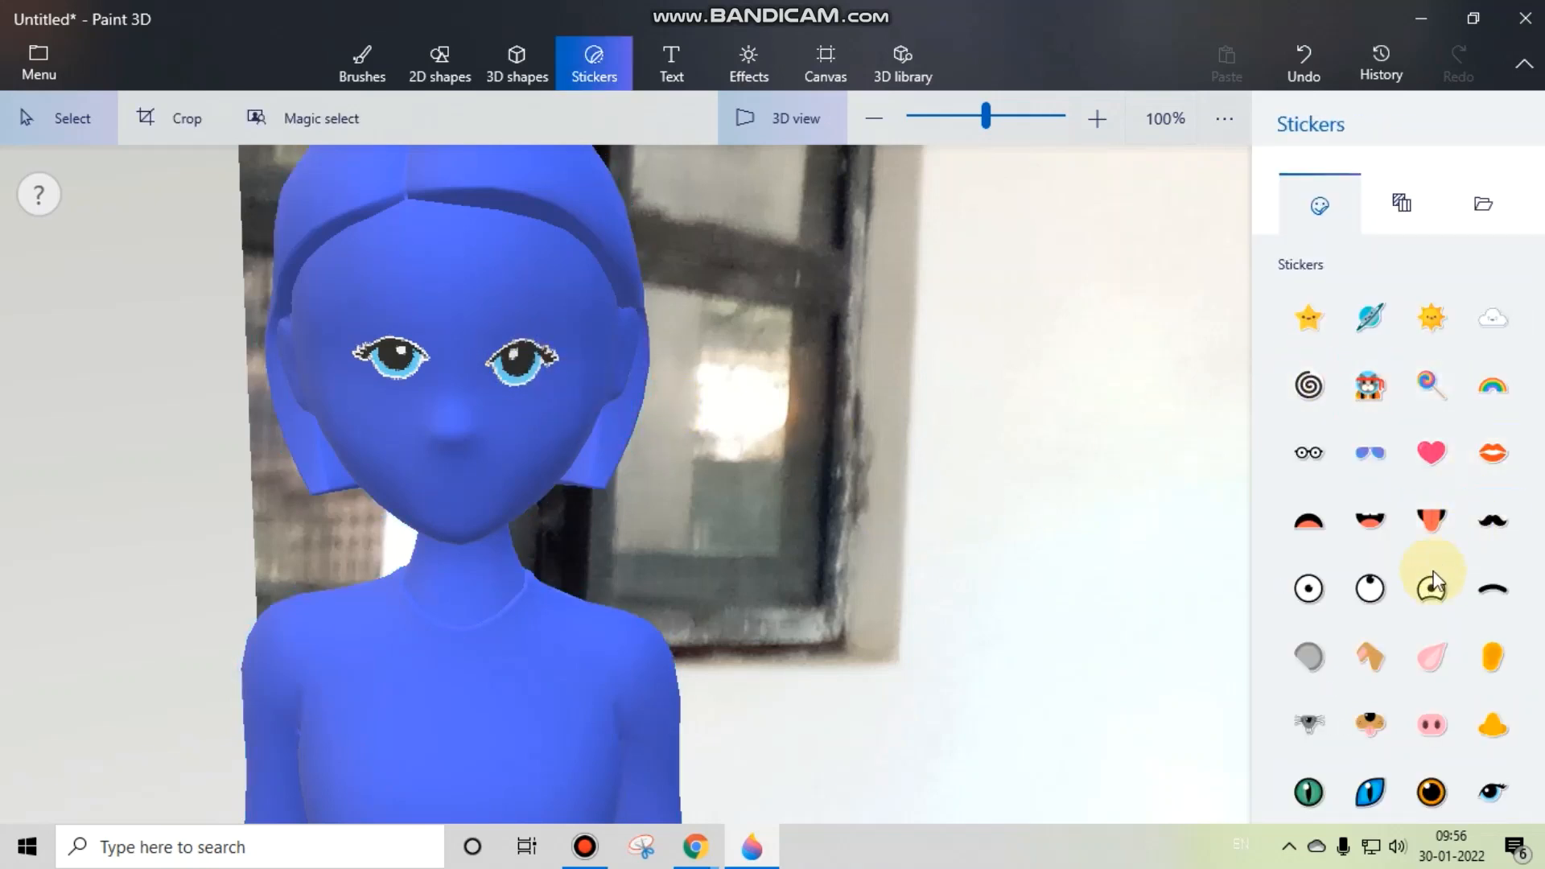
pyautogui.click(1510, 744)
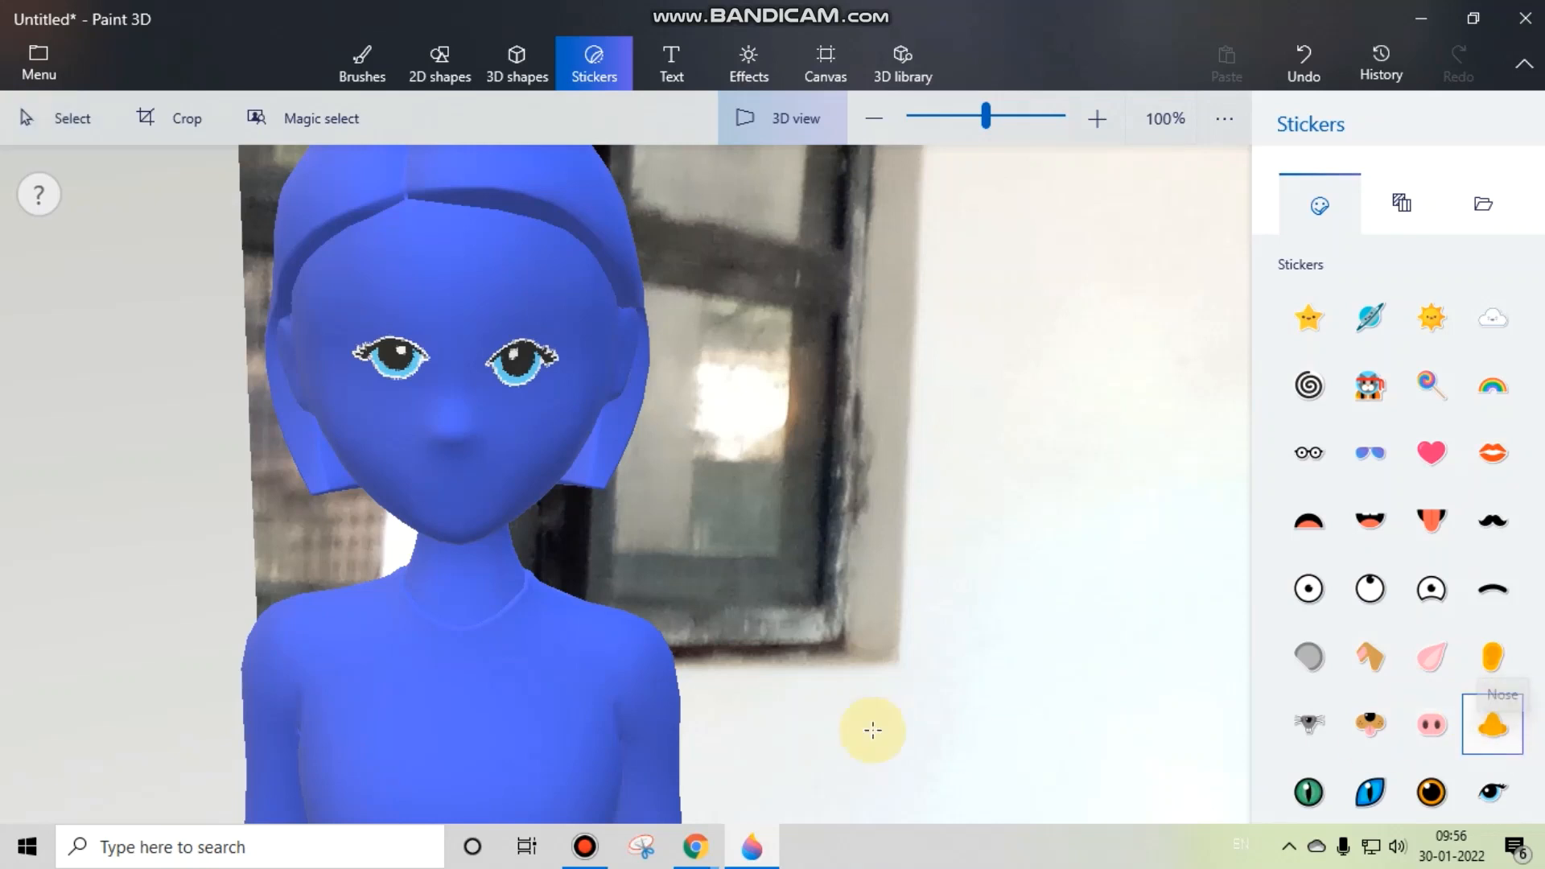
pyautogui.moveTo(525, 621); pyautogui.dragTo(447, 423)
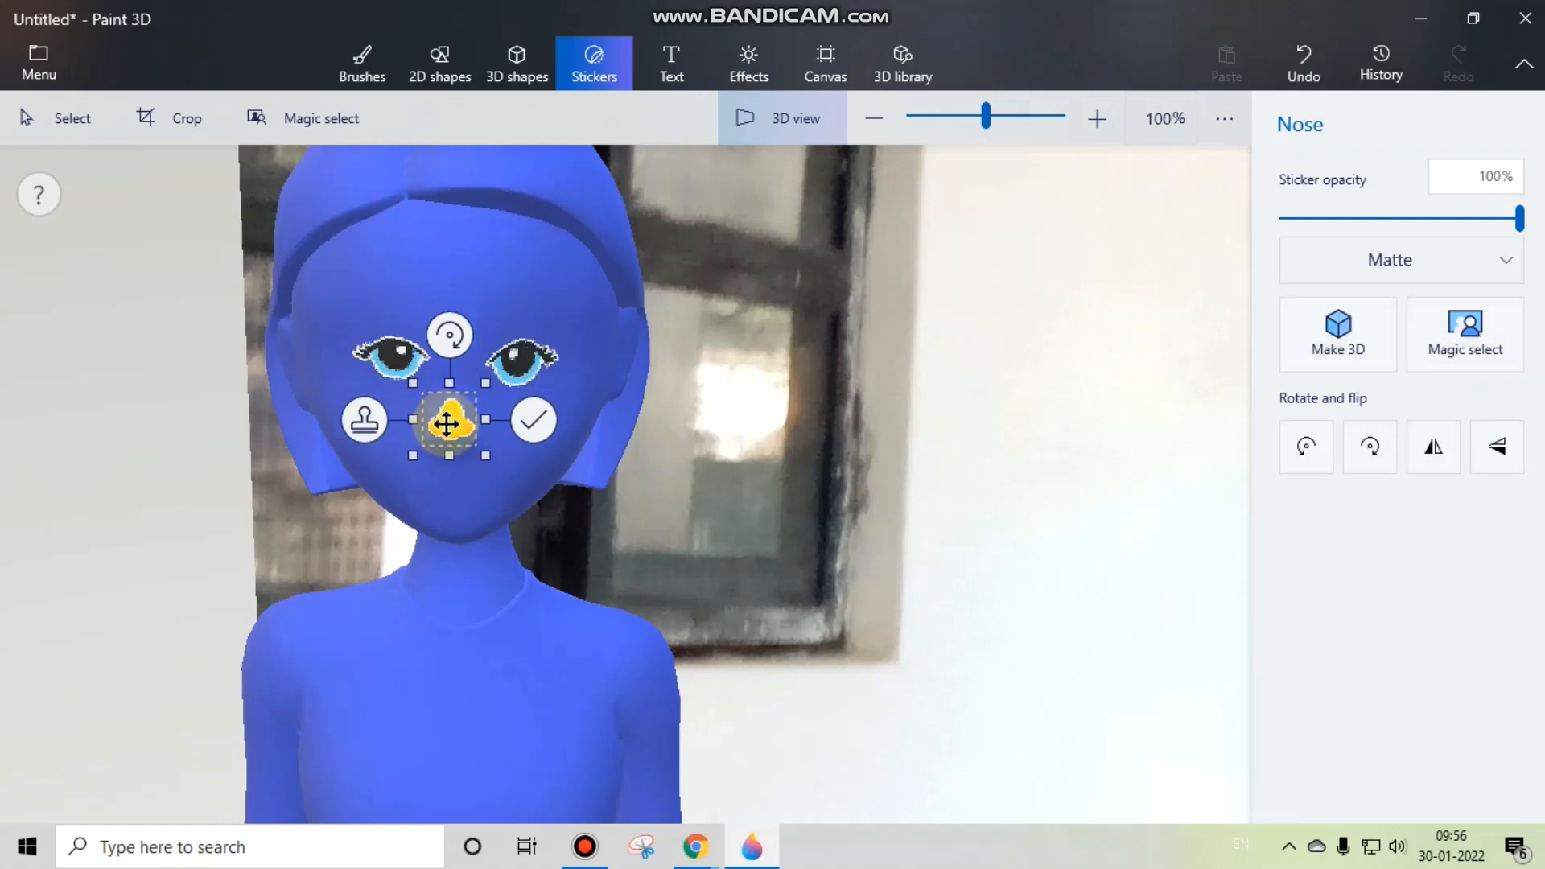
pyautogui.click(1011, 551)
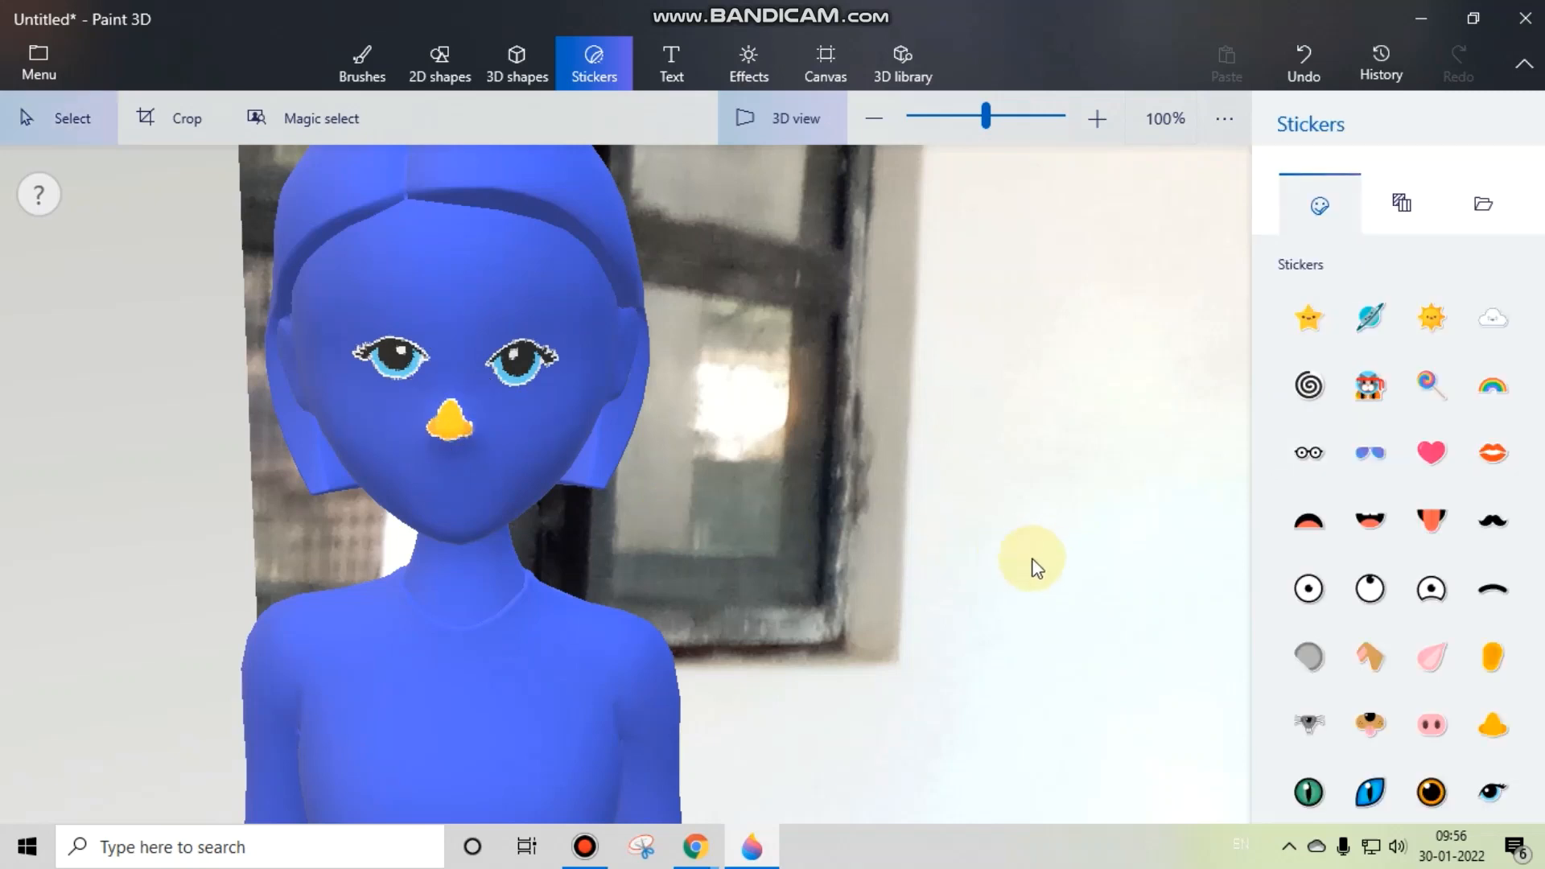
# Step: Place a Kiss lips sticker on the woman model's face, just below the nose sticker
pyautogui.click(448, 416)
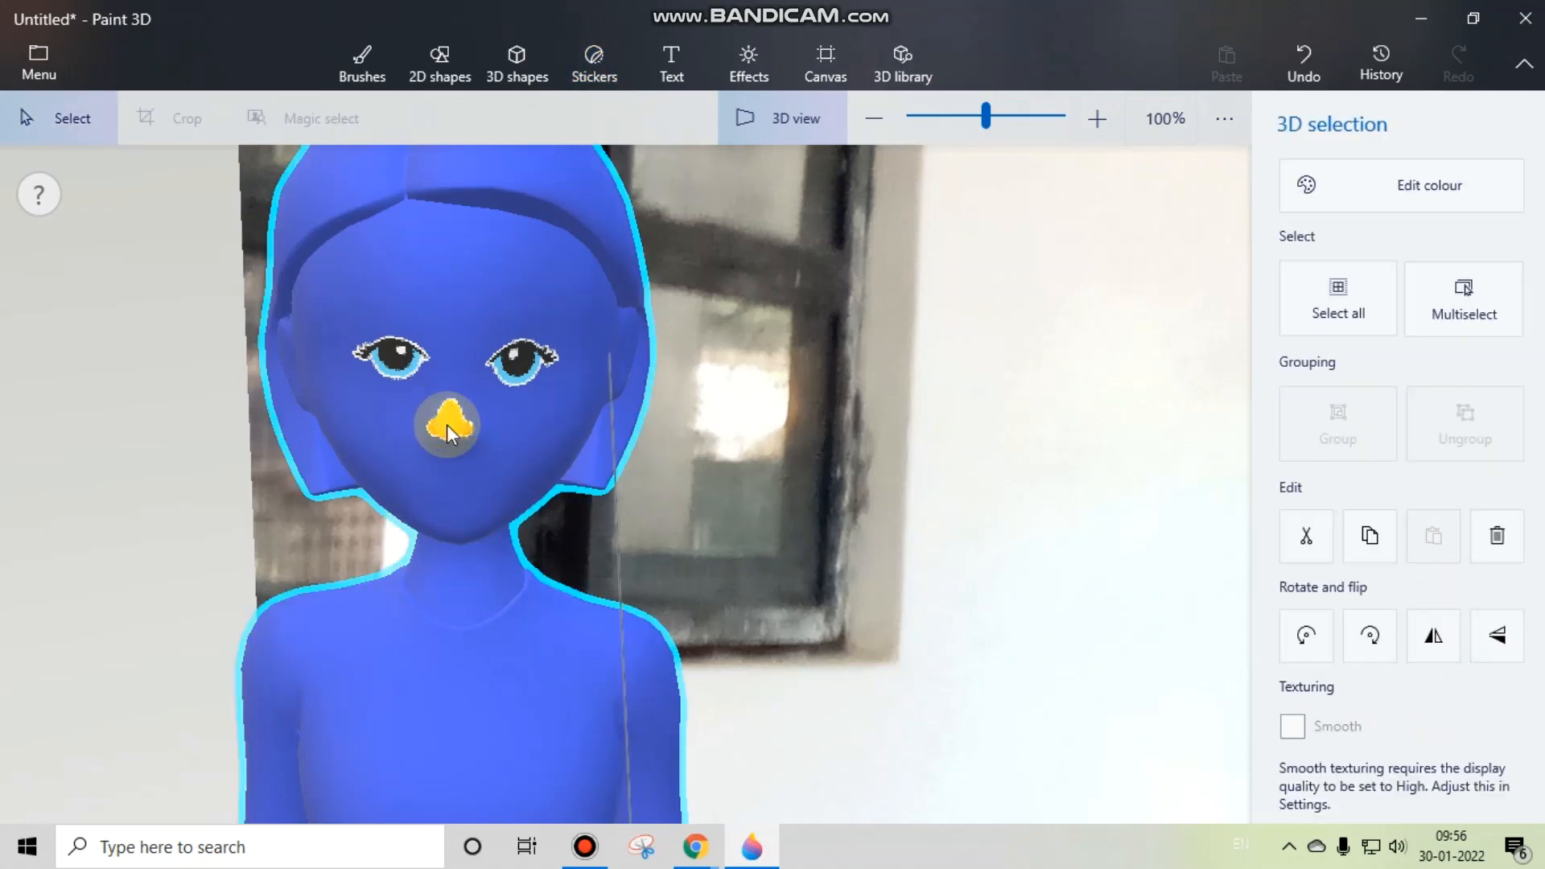
pyautogui.scroll(-3, 885, 504)
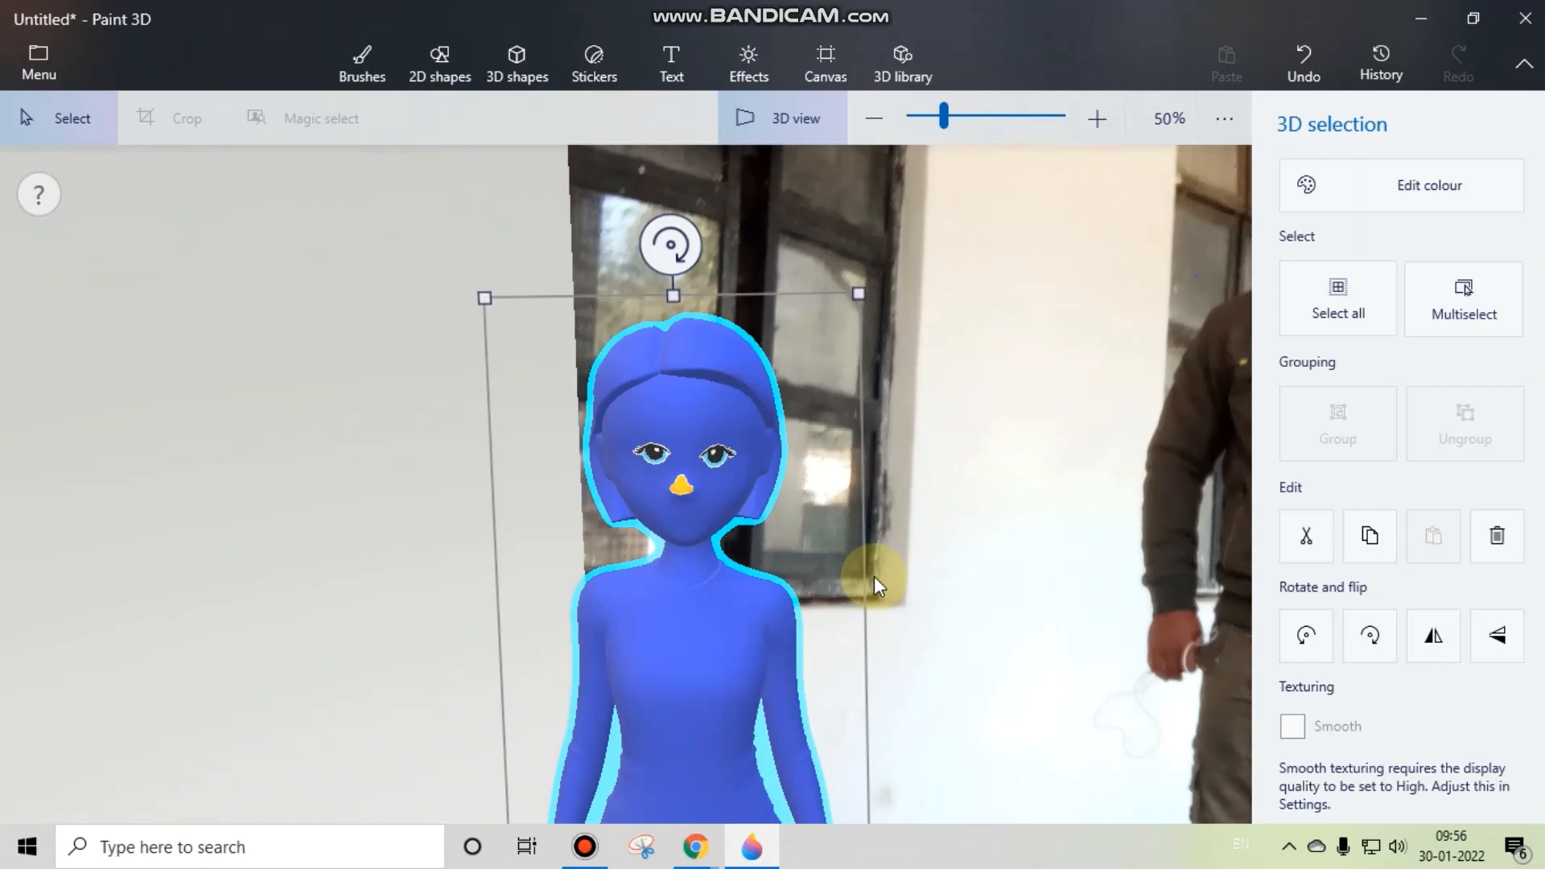
pyautogui.click(1017, 573)
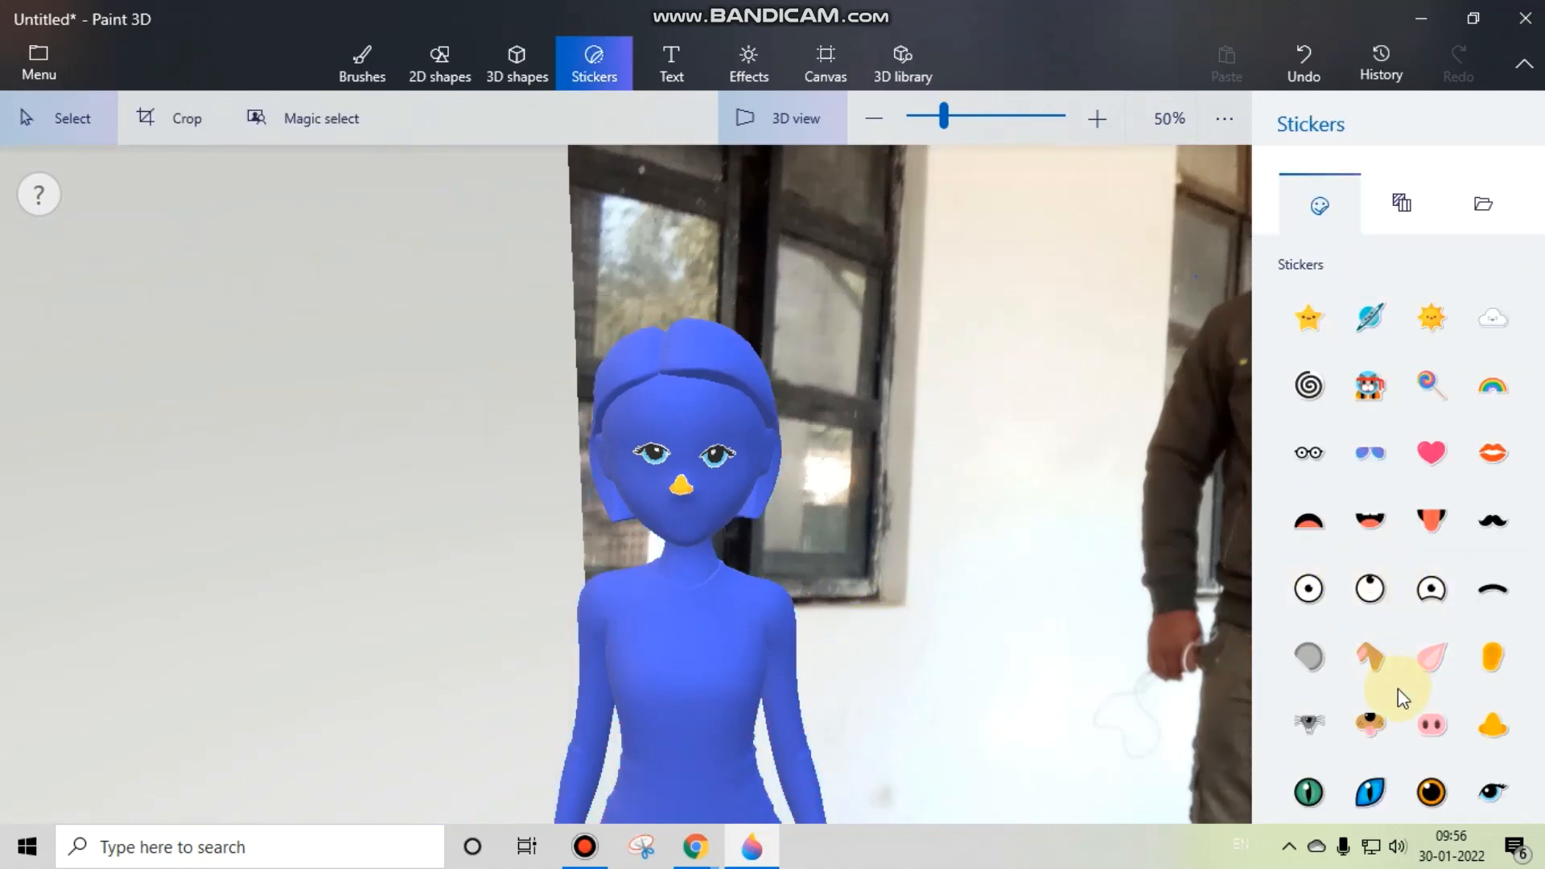
pyautogui.click(1490, 457)
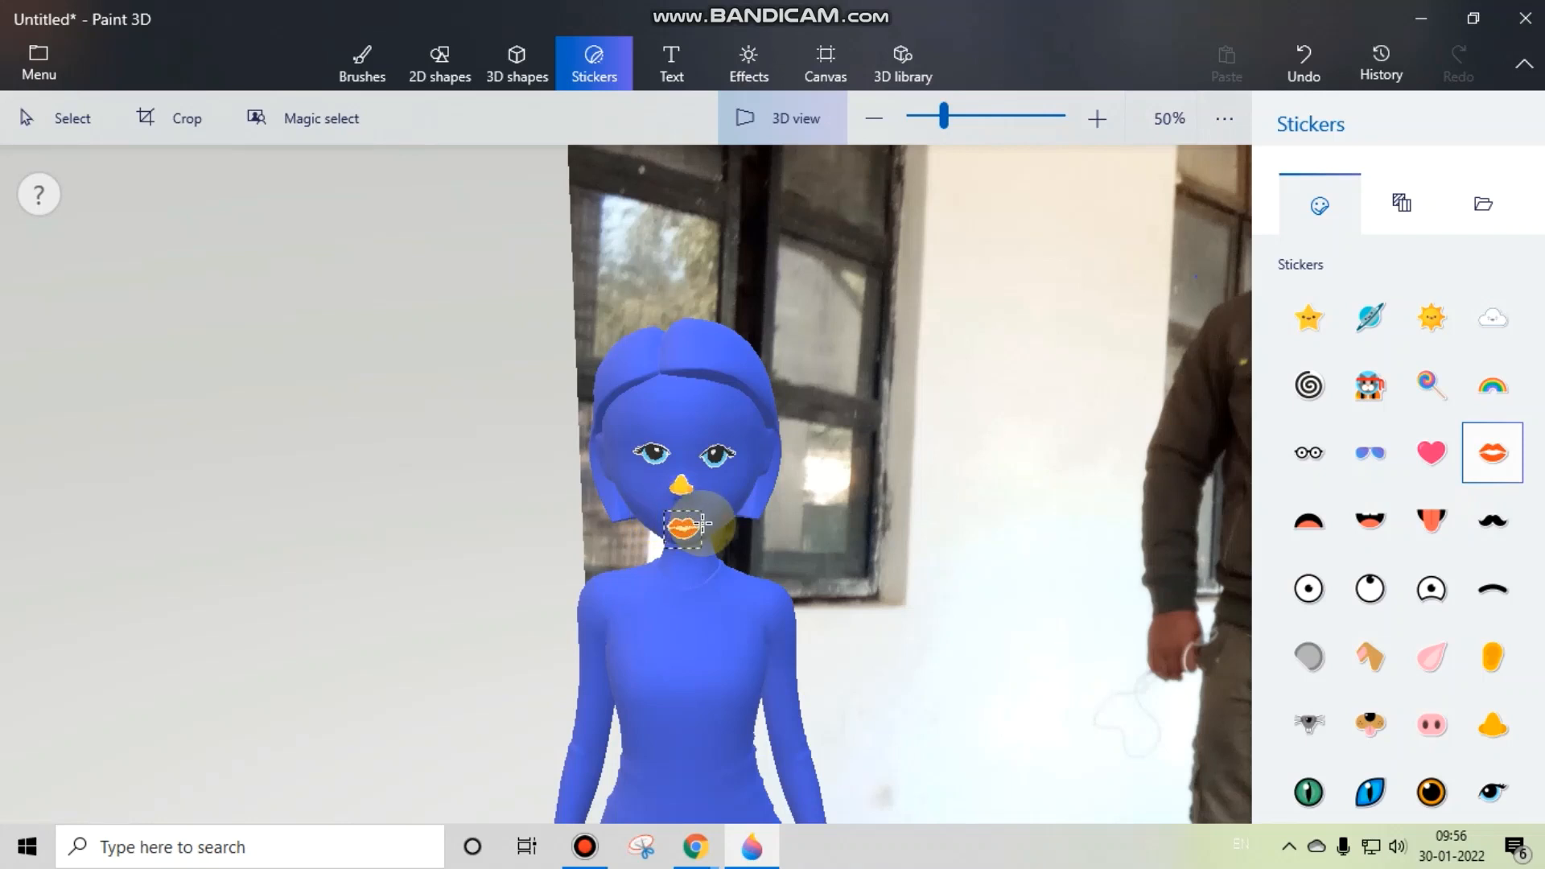
pyautogui.moveTo(702, 540); pyautogui.dragTo(676, 516)
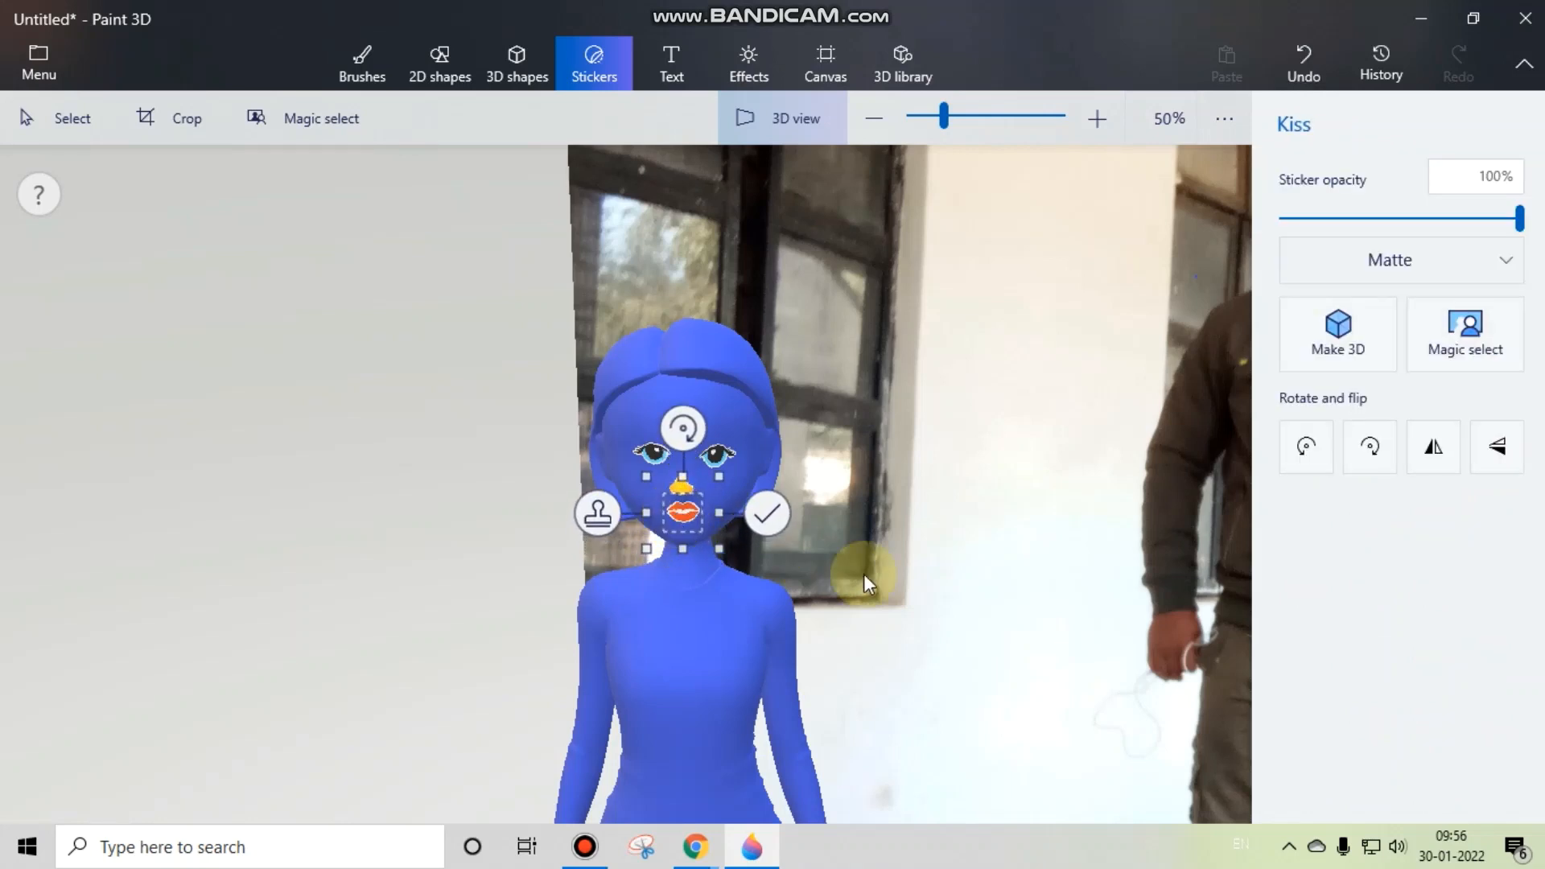
pyautogui.click(1018, 627)
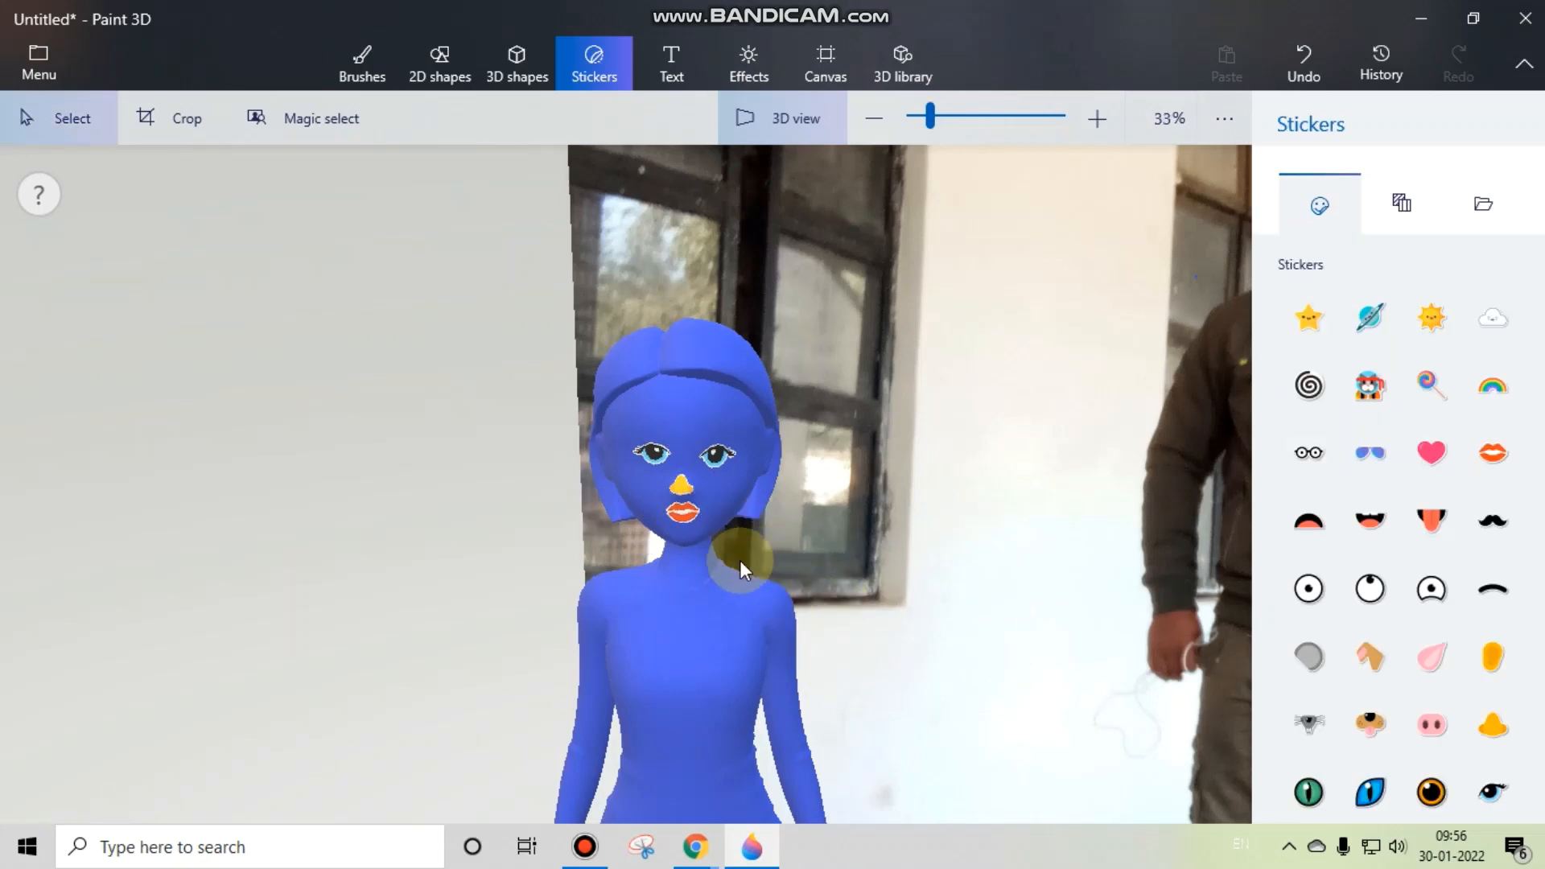
# Step: Lower the man model beside the photo until it sinks into the floor up to its waist
pyautogui.scroll(-5, 740, 560)
pyautogui.moveTo(916, 567); pyautogui.dragTo(474, 459)
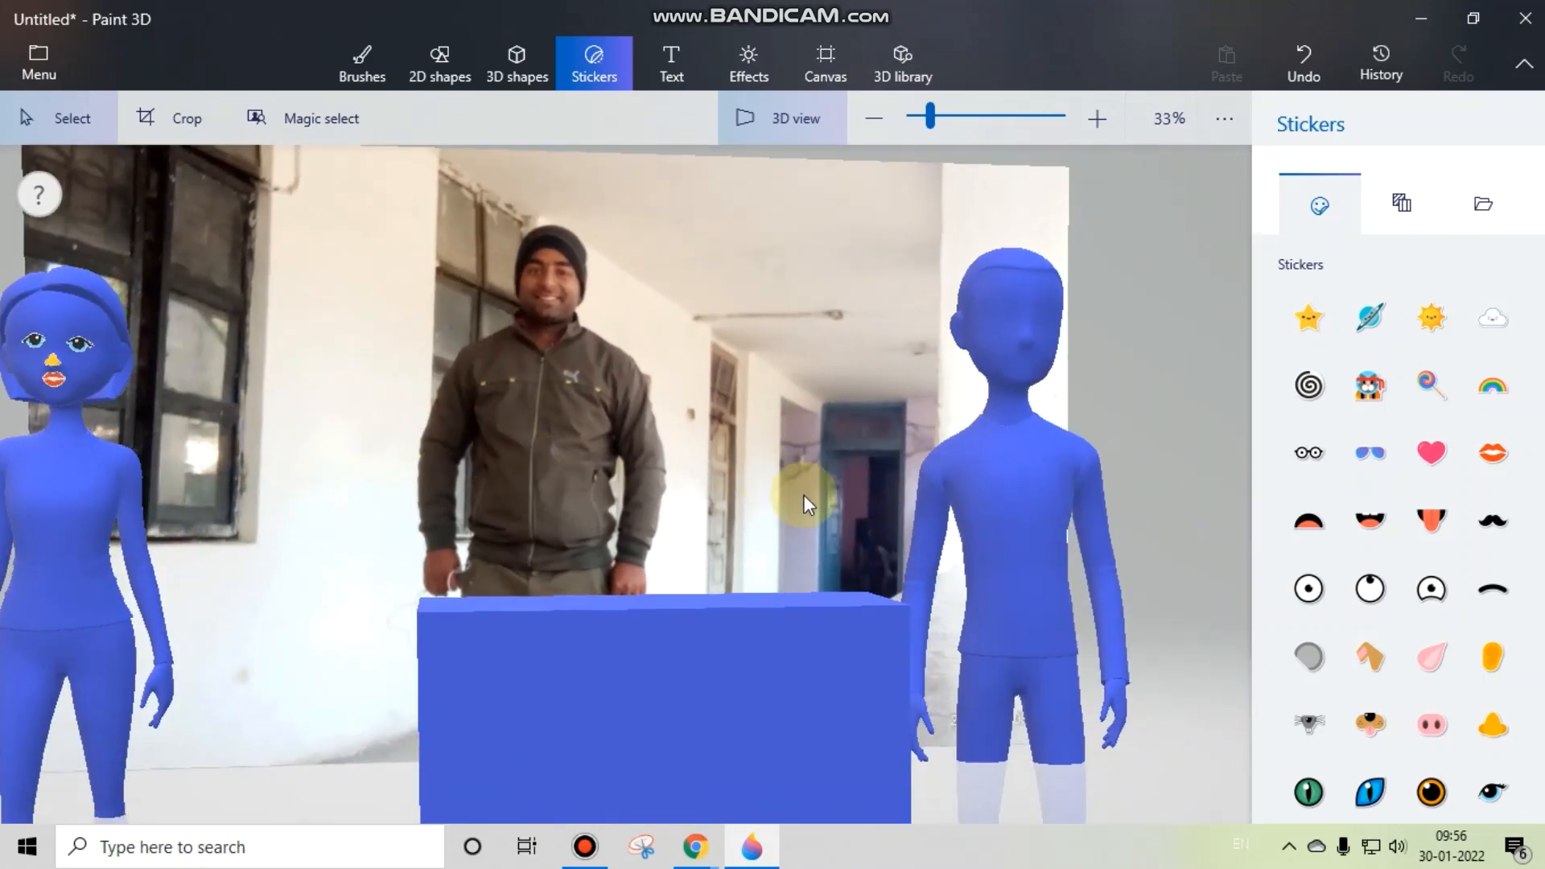
pyautogui.moveTo(803, 495); pyautogui.dragTo(799, 496)
pyautogui.scroll(-2, 799, 496)
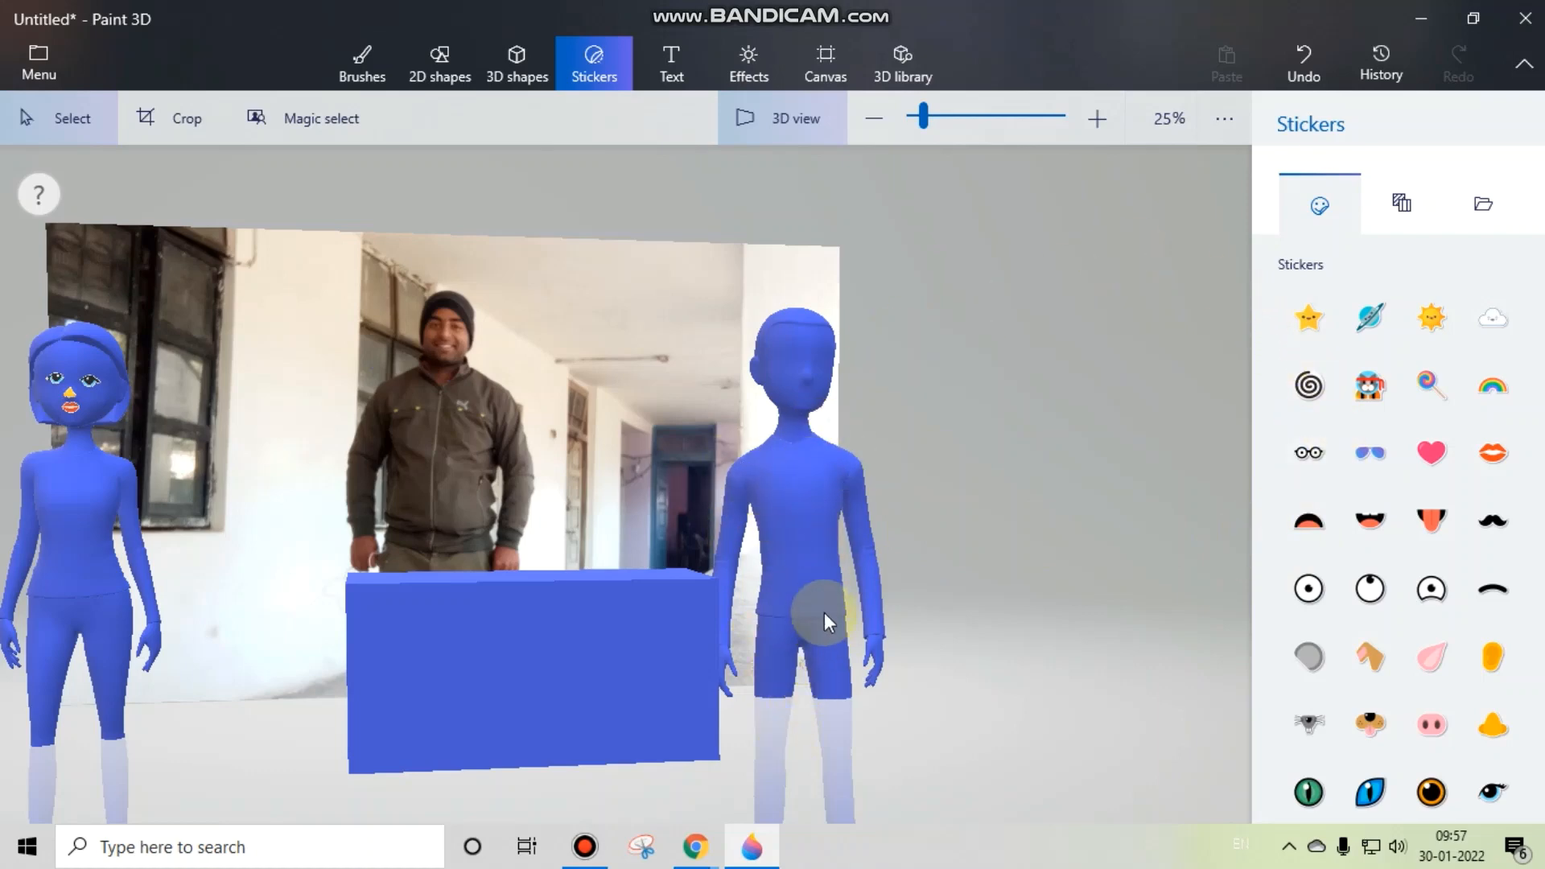
pyautogui.click(819, 538)
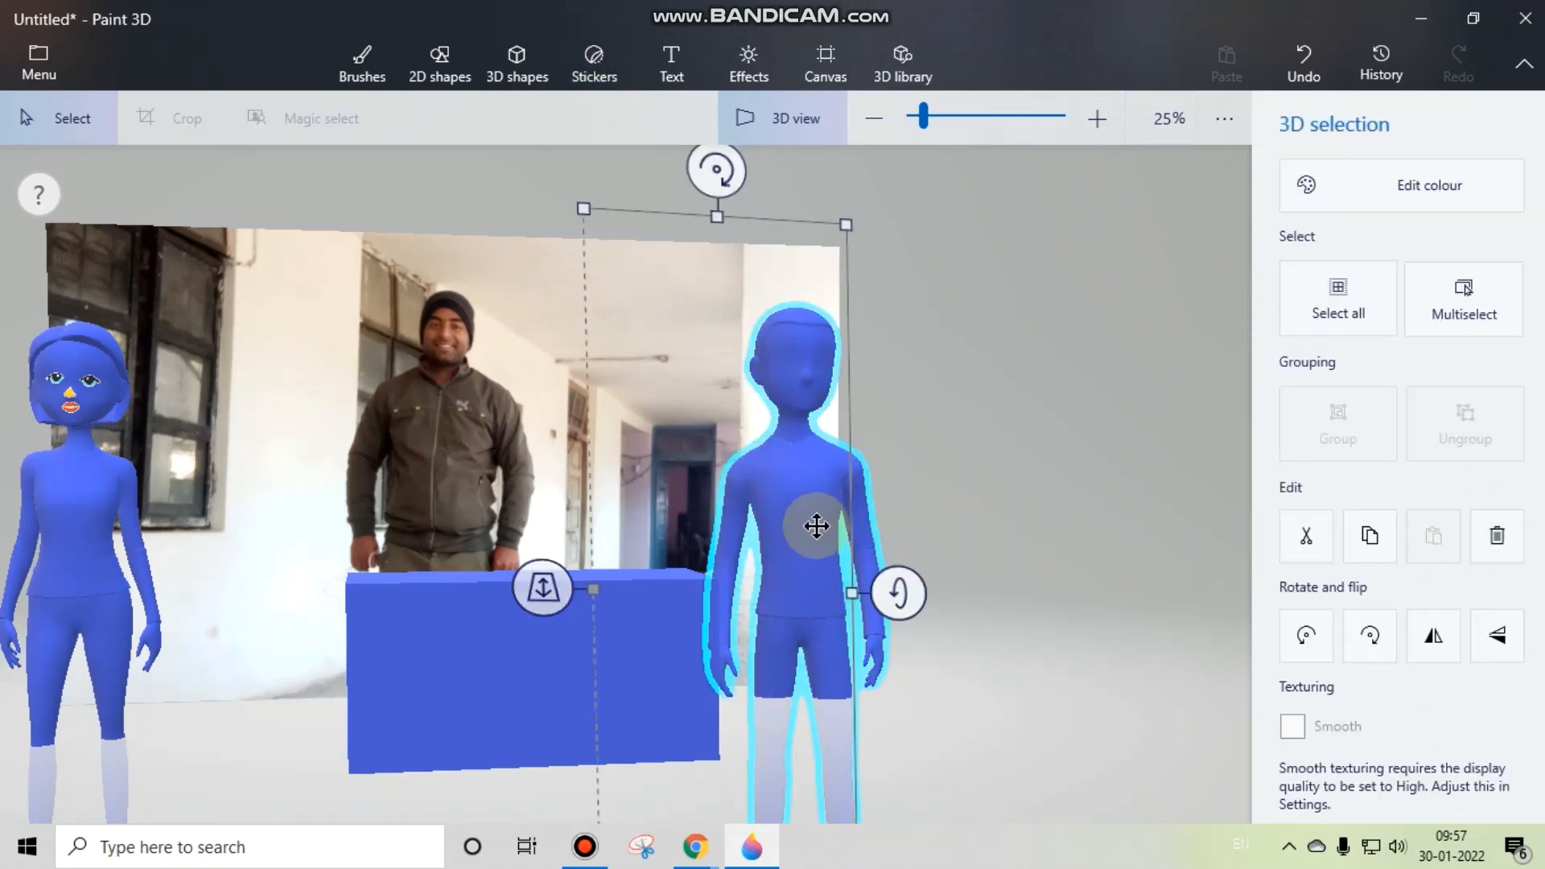
pyautogui.moveTo(813, 524); pyautogui.dragTo(790, 666)
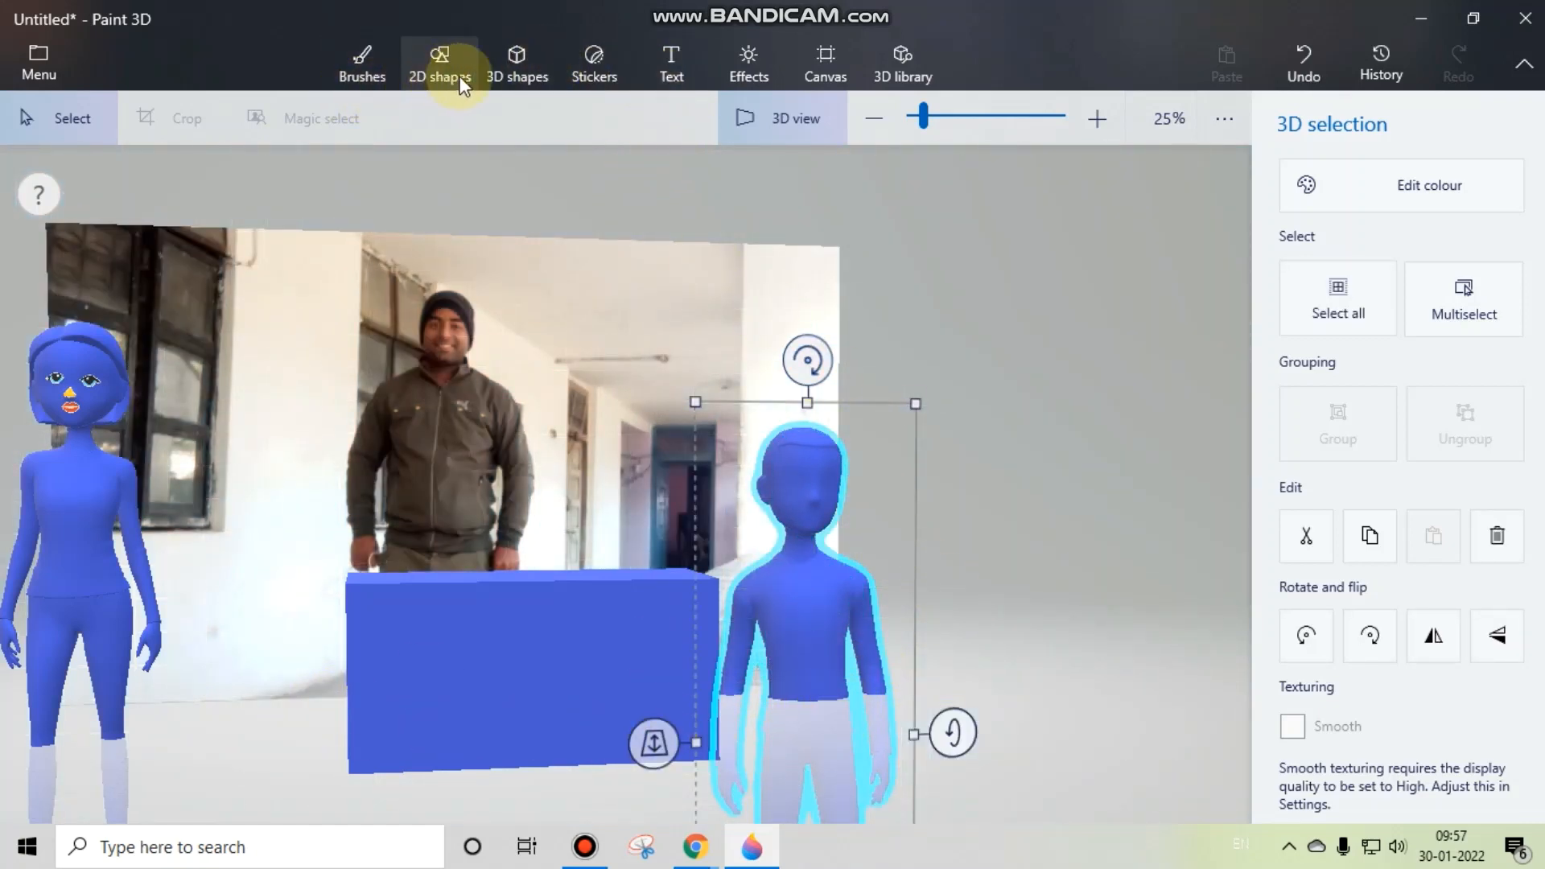
# Step: Add a 3D doughnut shape in front of the man model's waist
pyautogui.click(519, 76)
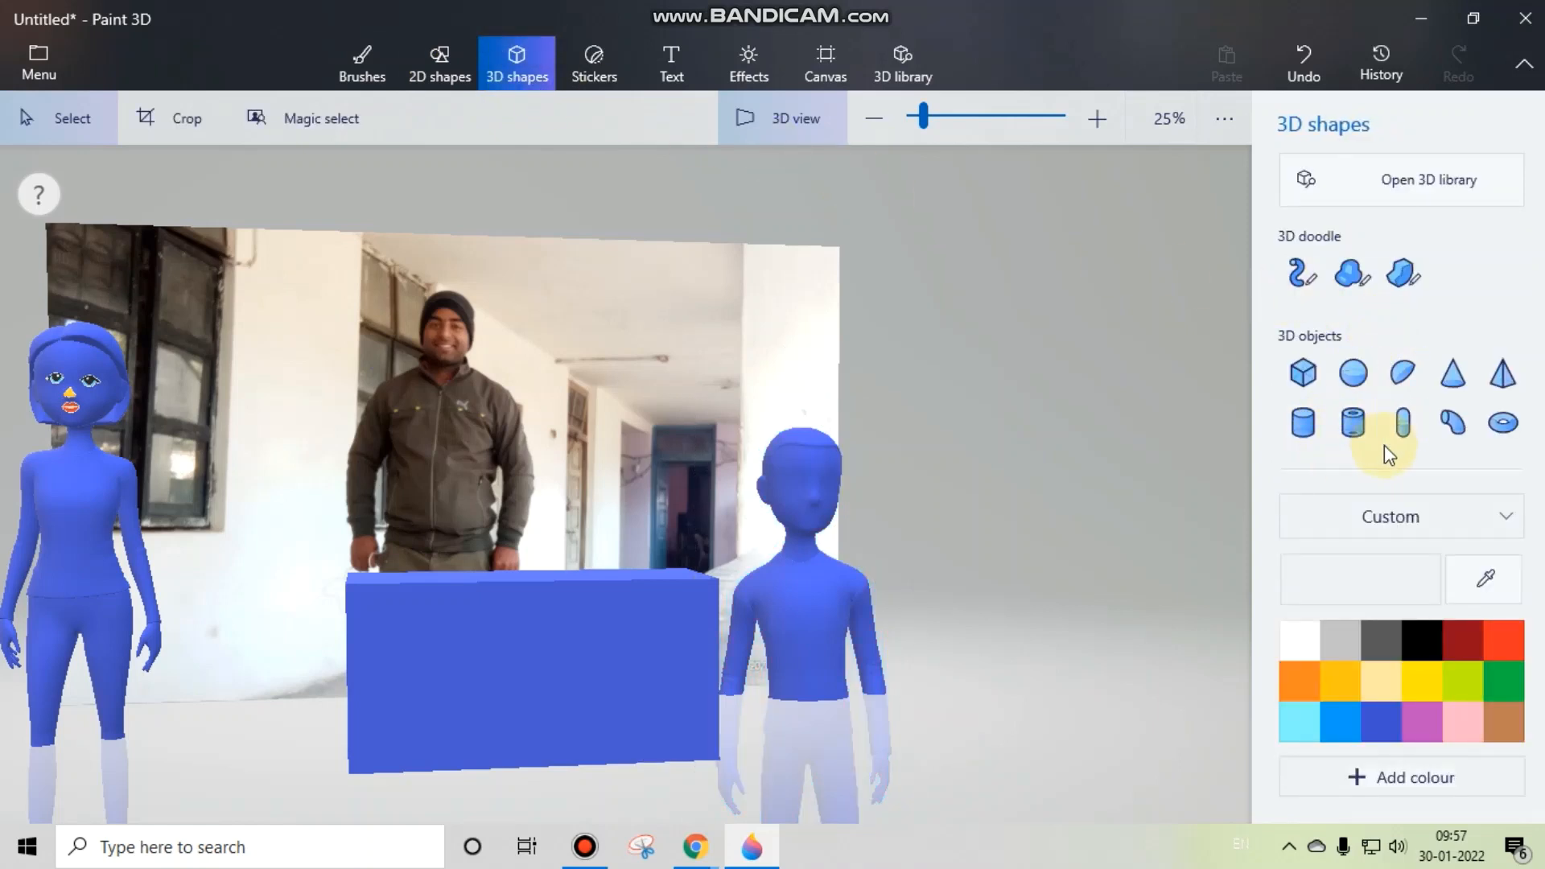
pyautogui.click(1354, 373)
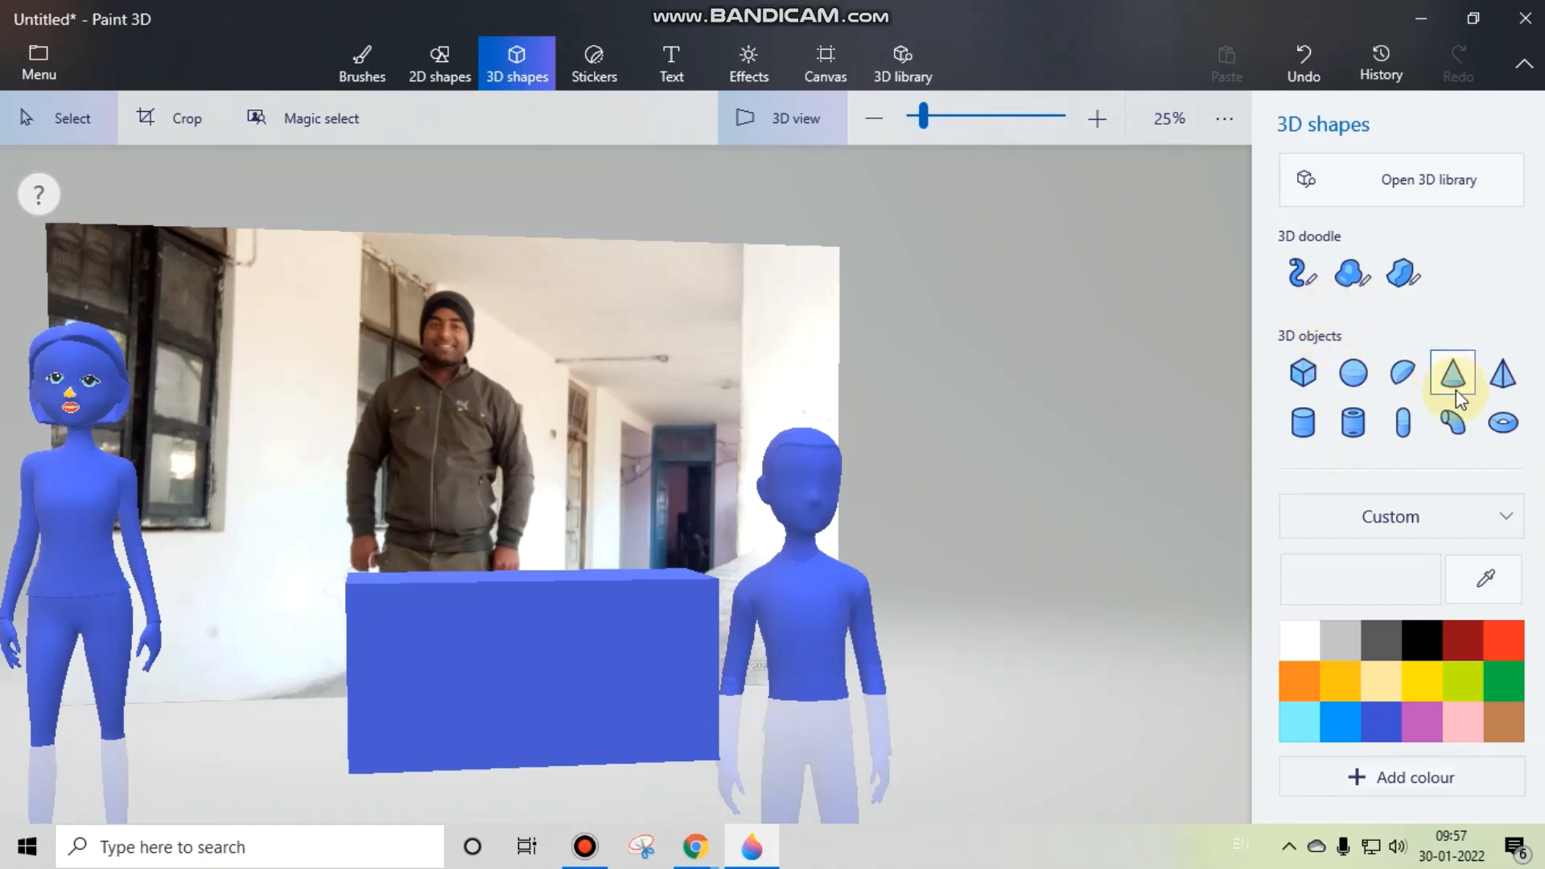
pyautogui.click(1503, 423)
pyautogui.moveTo(534, 359)
pyautogui.mouseDown()
pyautogui.moveTo(741, 407)
pyautogui.moveTo(640, 420)
pyautogui.moveTo(693, 594)
pyautogui.moveTo(690, 669)
pyautogui.moveTo(703, 607)
pyautogui.moveTo(684, 612)
pyautogui.mouseUp()
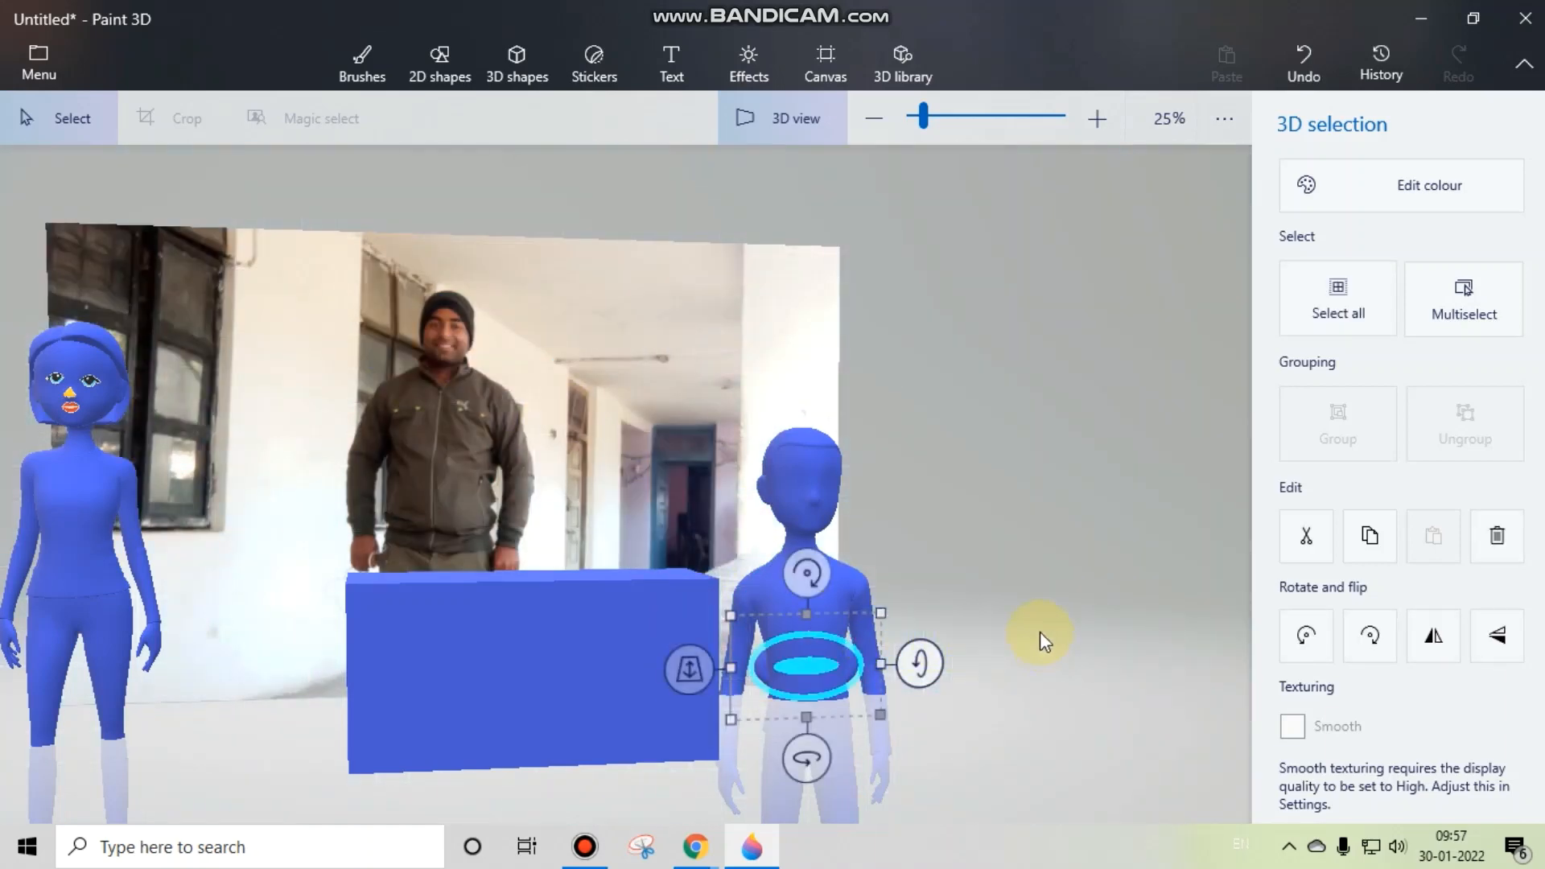
# Step: Tilt the doughnut so it lies nearly flat at the man model's waist
pyautogui.moveTo(1040, 632); pyautogui.dragTo(1001, 655)
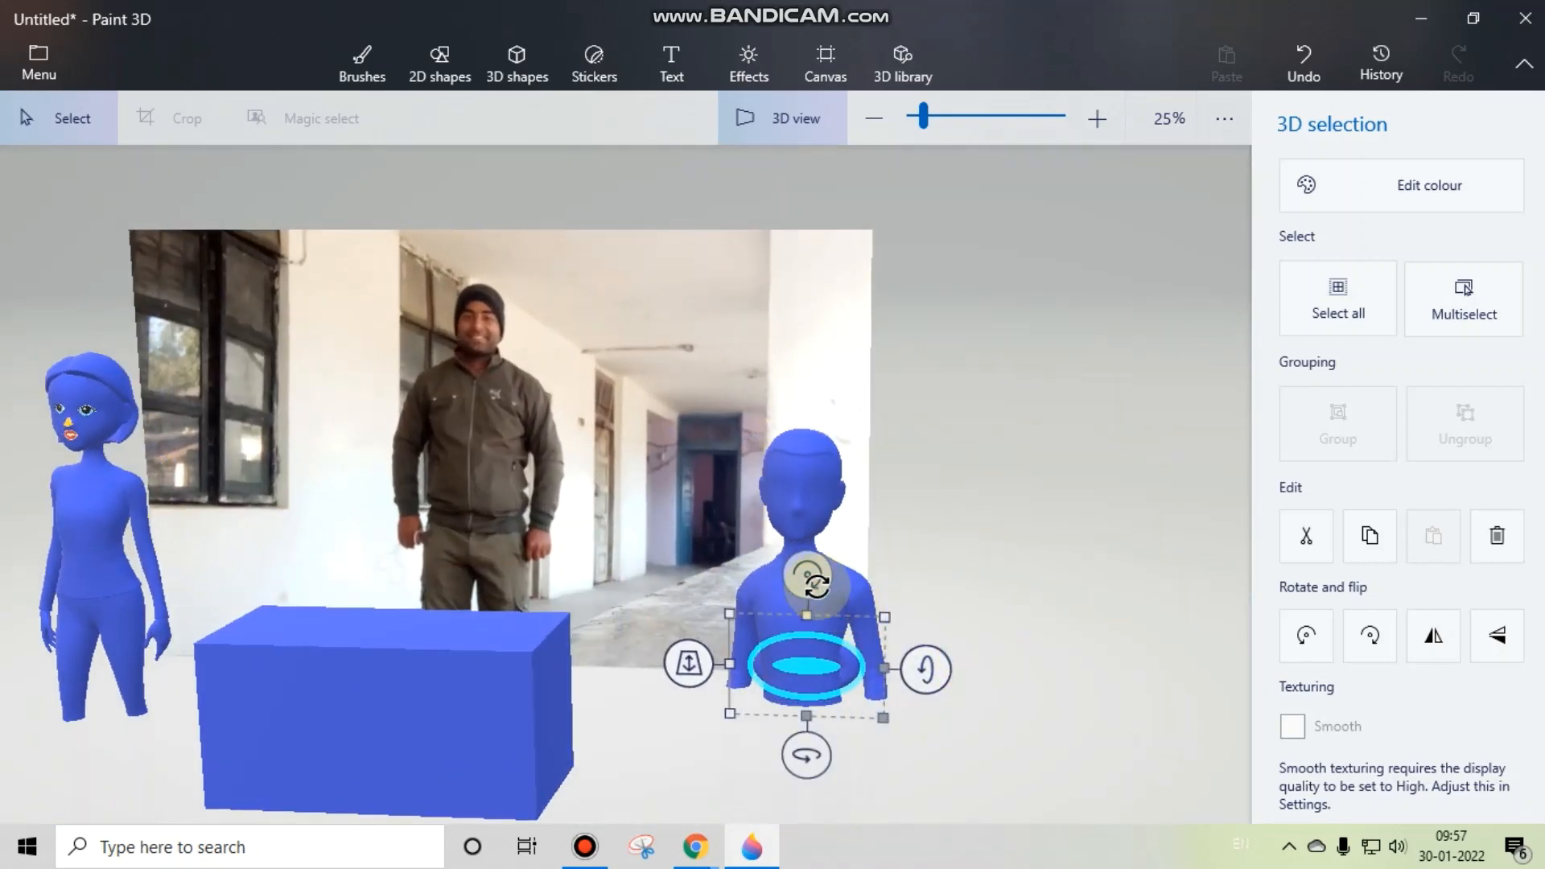
pyautogui.moveTo(807, 573)
pyautogui.mouseDown()
pyautogui.moveTo(807, 588)
pyautogui.moveTo(807, 574)
pyautogui.mouseUp()
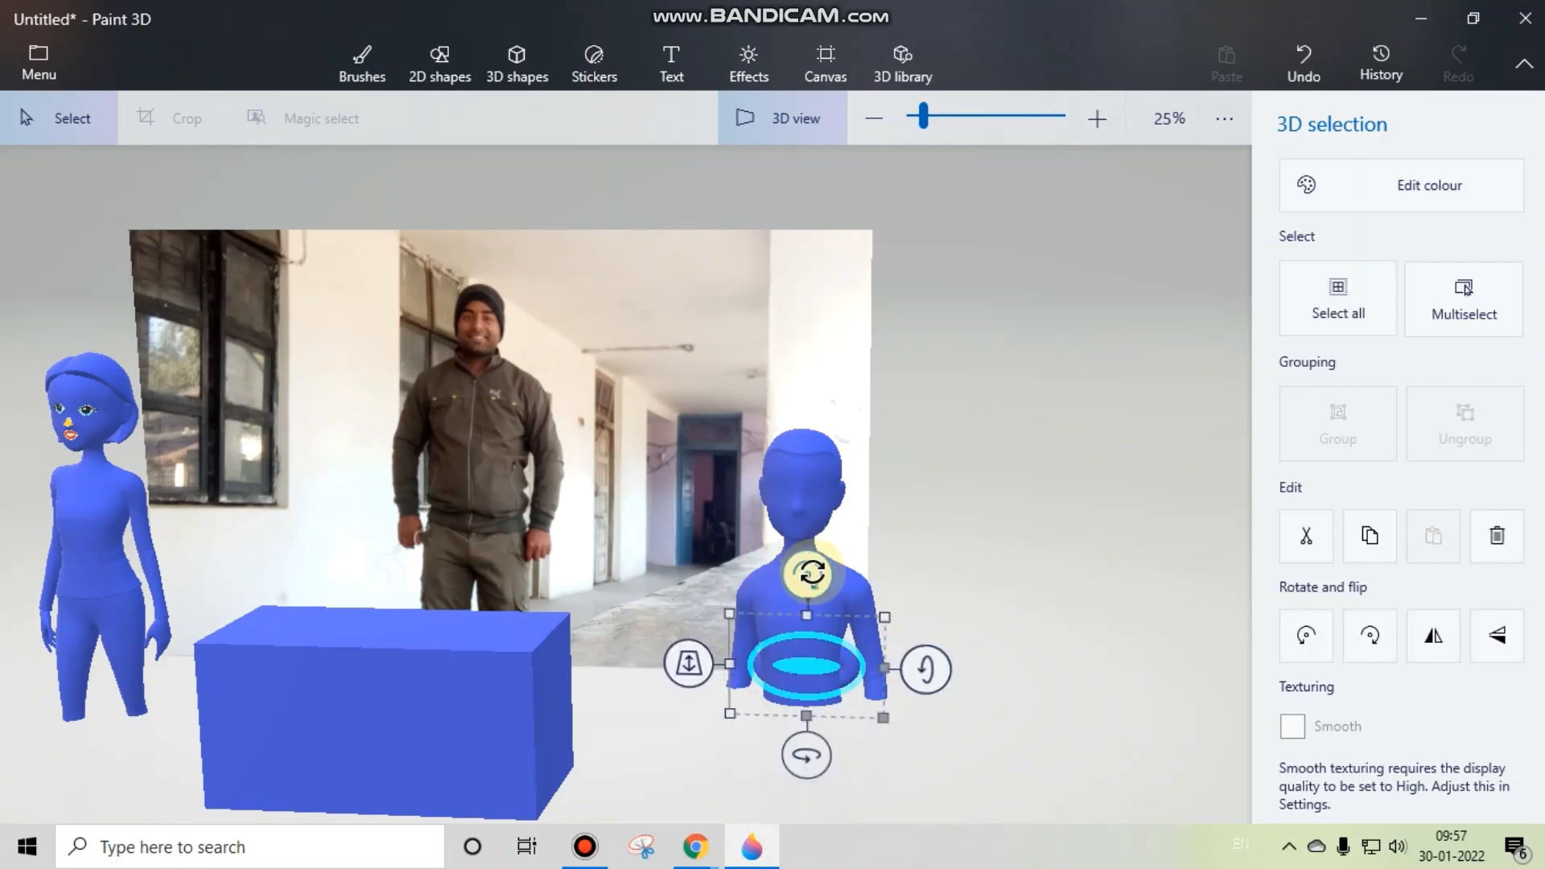
pyautogui.moveTo(703, 655); pyautogui.dragTo(681, 597)
pyautogui.moveTo(813, 765)
pyautogui.mouseDown()
pyautogui.moveTo(816, 740)
pyautogui.moveTo(800, 735)
pyautogui.moveTo(805, 753)
pyautogui.mouseUp()
pyautogui.moveTo(912, 678); pyautogui.dragTo(901, 717)
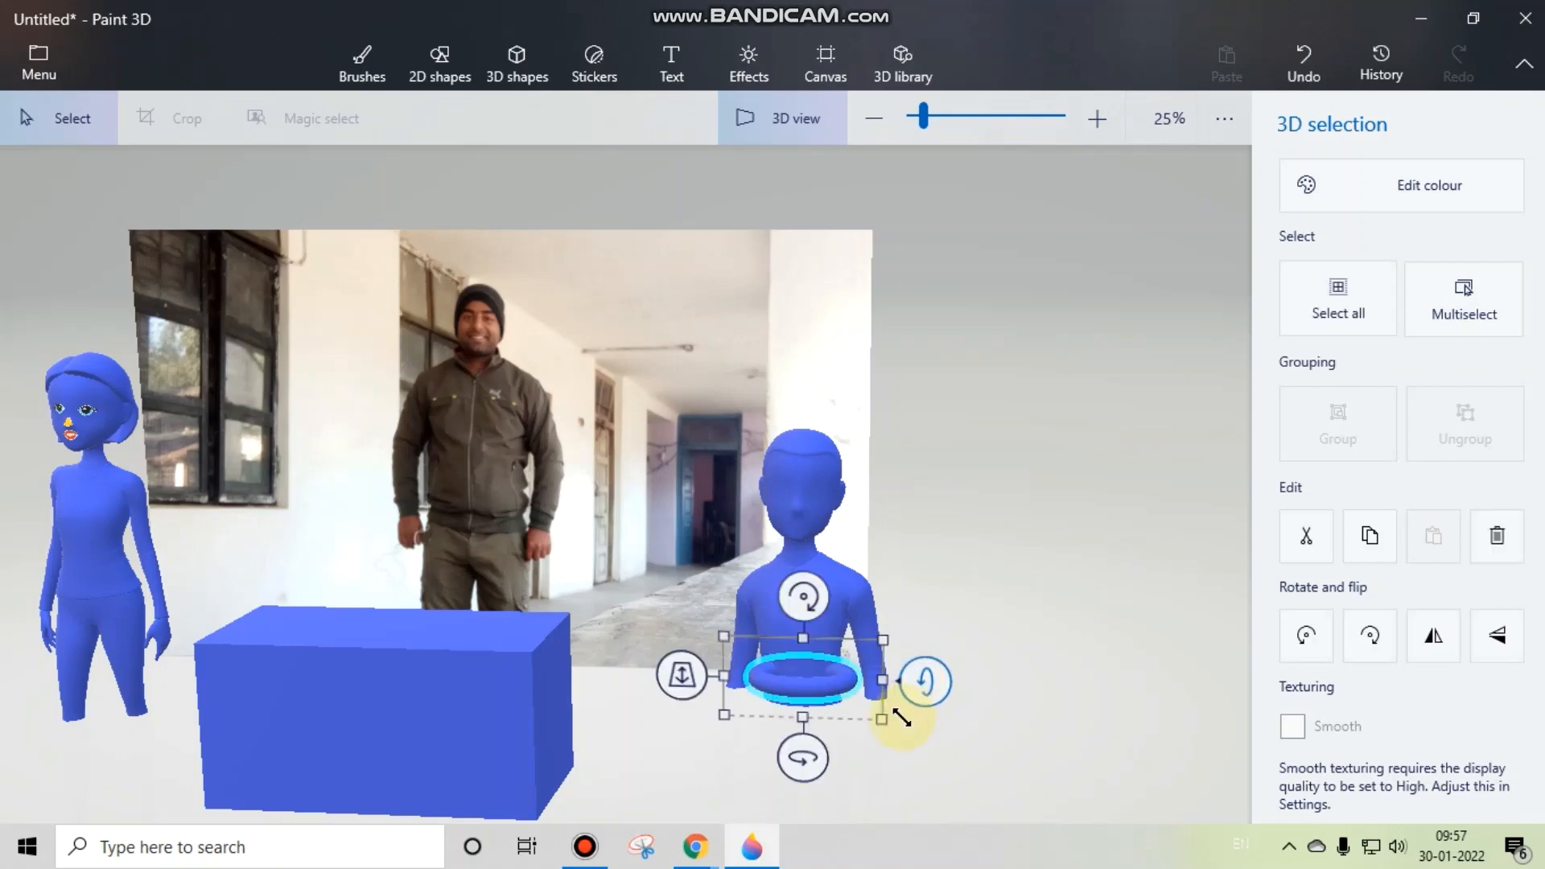
pyautogui.moveTo(681, 688); pyautogui.dragTo(668, 672)
# Step: Adjust the doughnut's depth and widen it so it encircles the man model's waist, and deselect it
pyautogui.moveTo(984, 693); pyautogui.dragTo(561, 672)
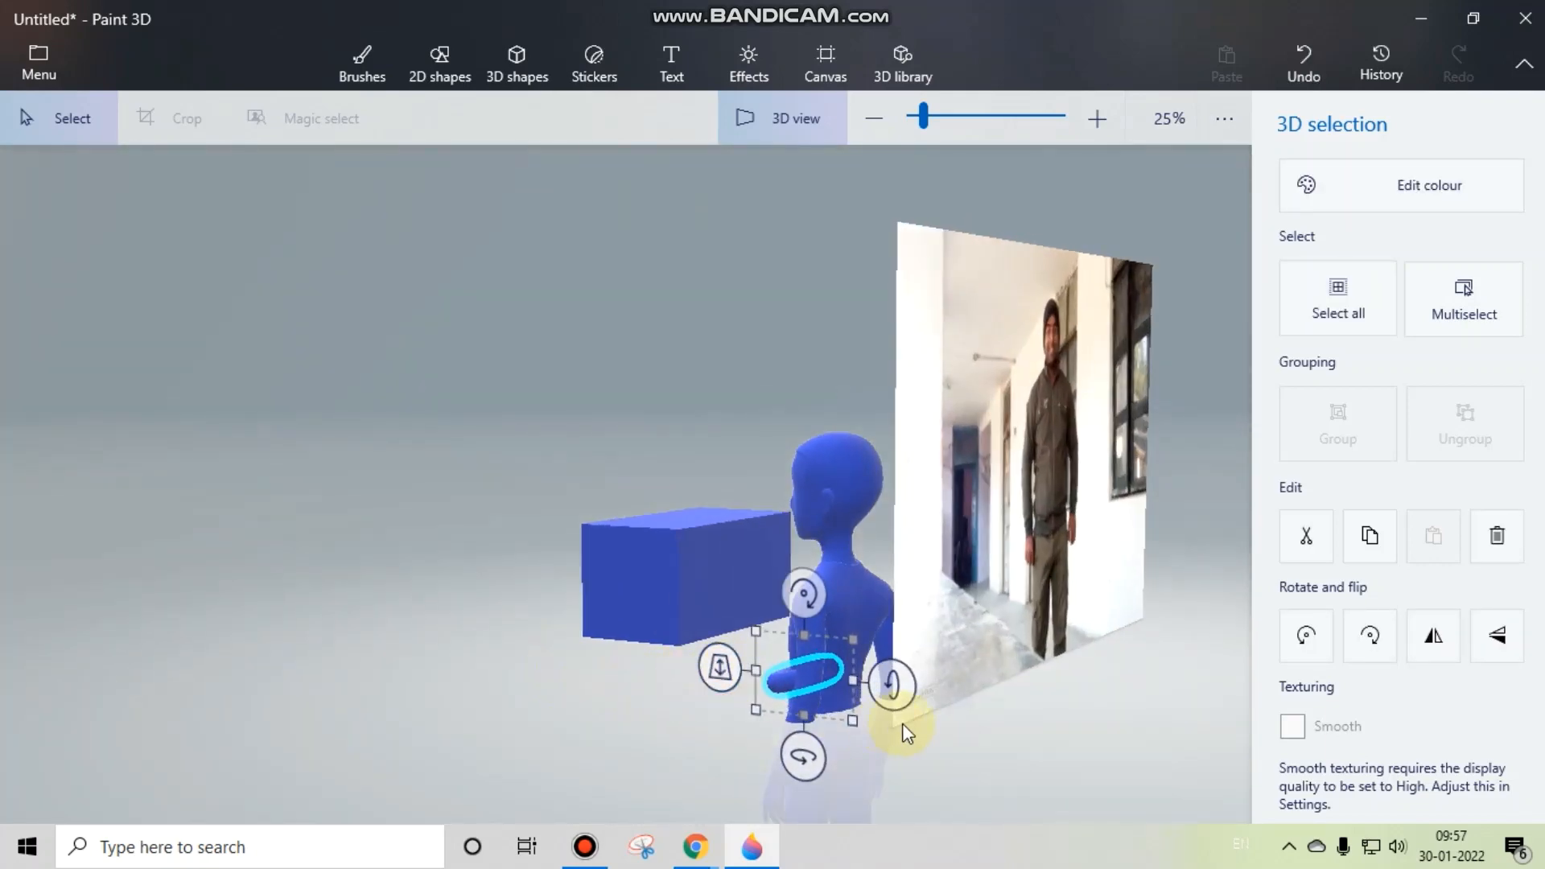
pyautogui.moveTo(737, 724); pyautogui.dragTo(1059, 610)
pyautogui.click(1059, 610)
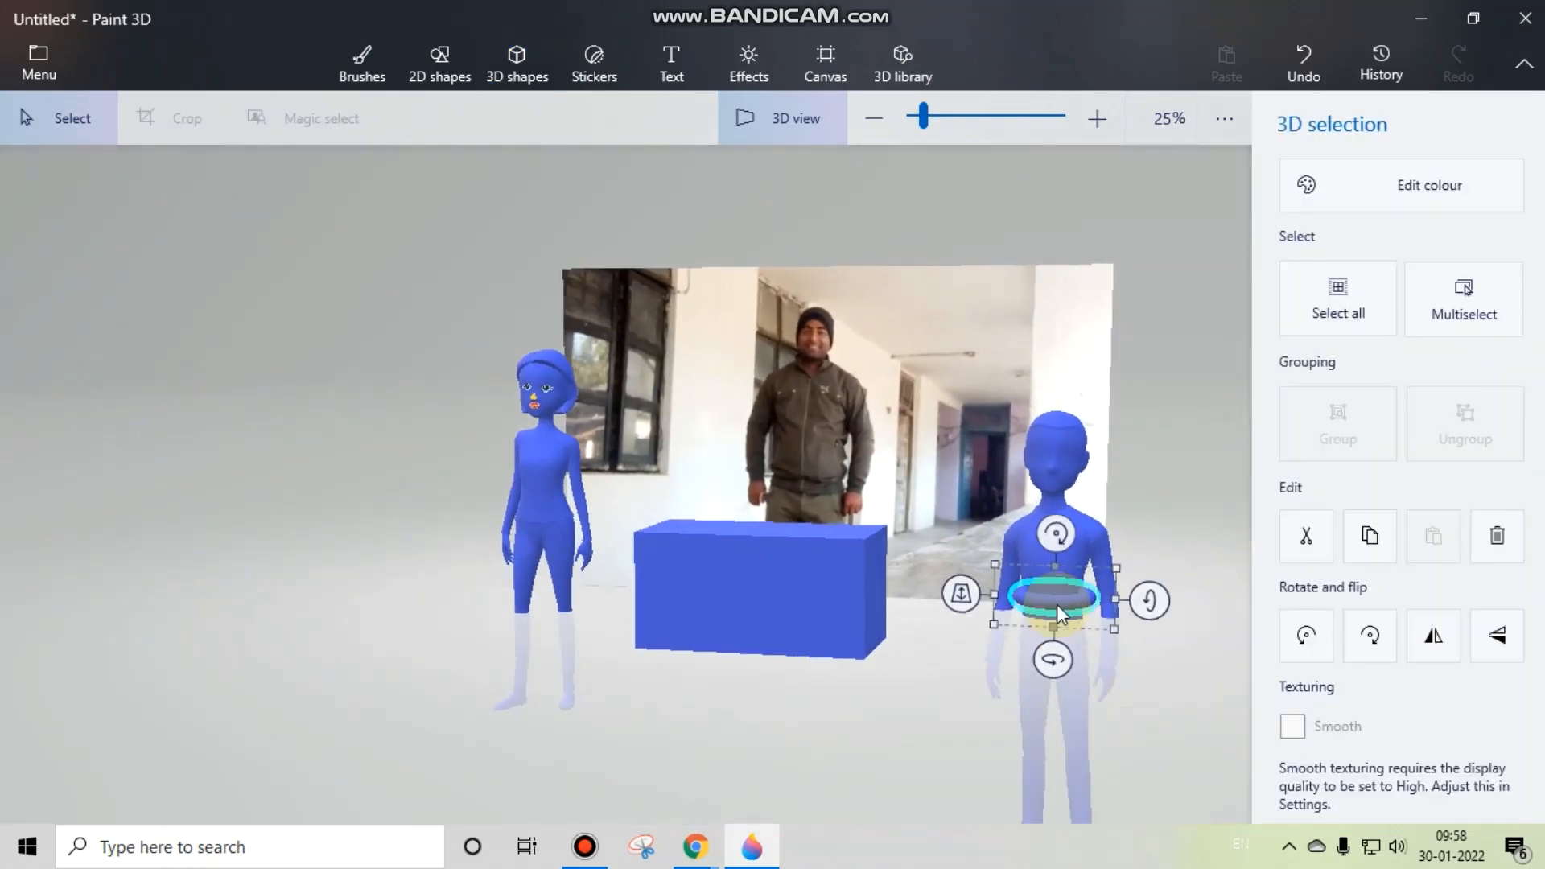
pyautogui.moveTo(963, 599); pyautogui.dragTo(838, 604)
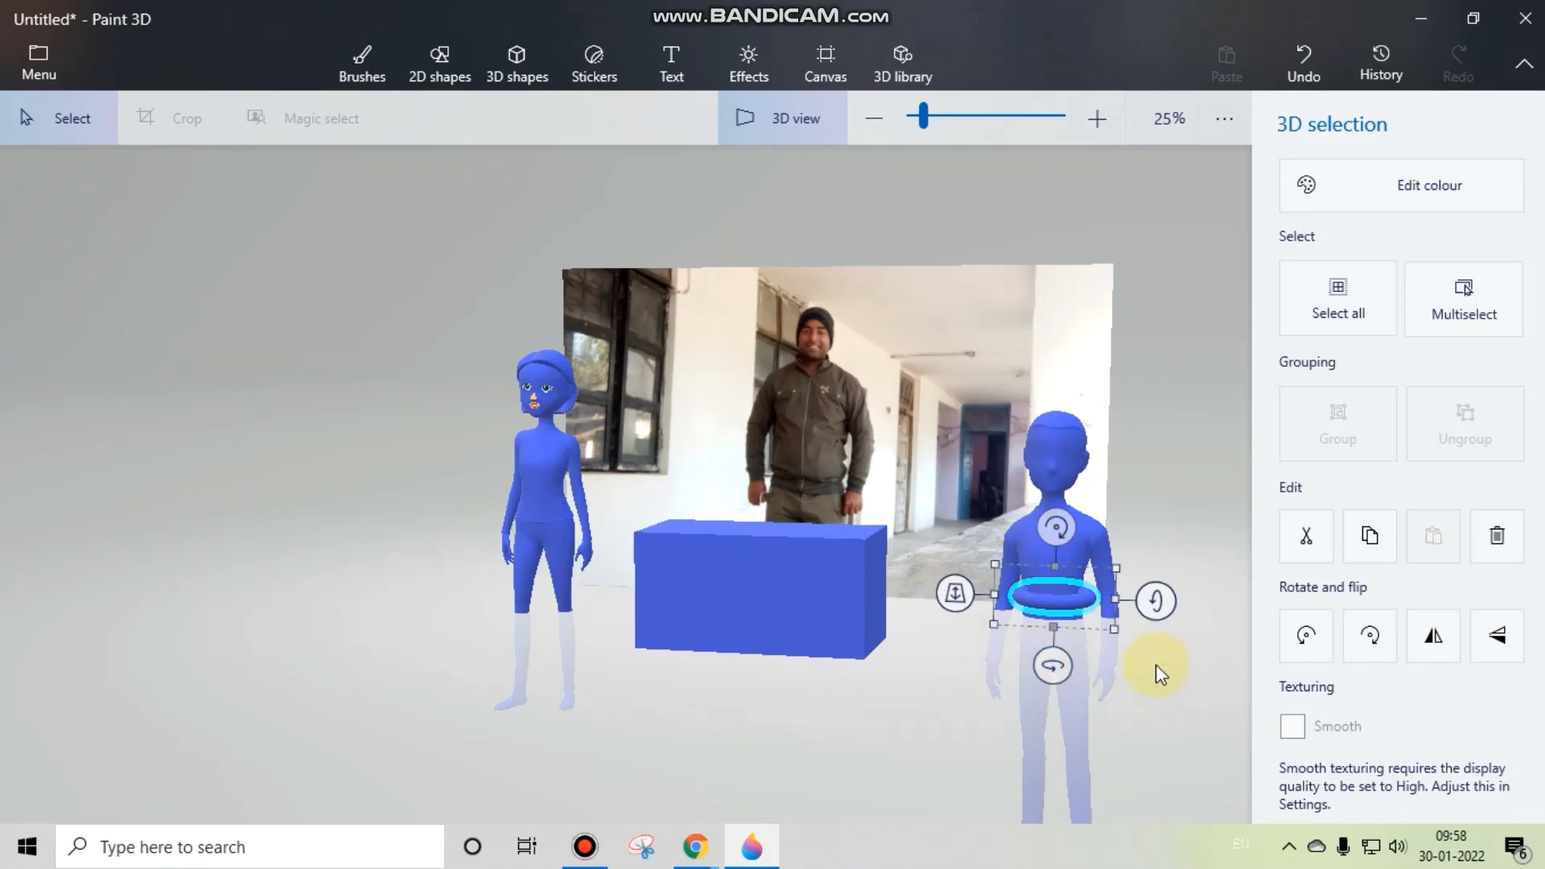
pyautogui.moveTo(1156, 664); pyautogui.dragTo(1079, 655)
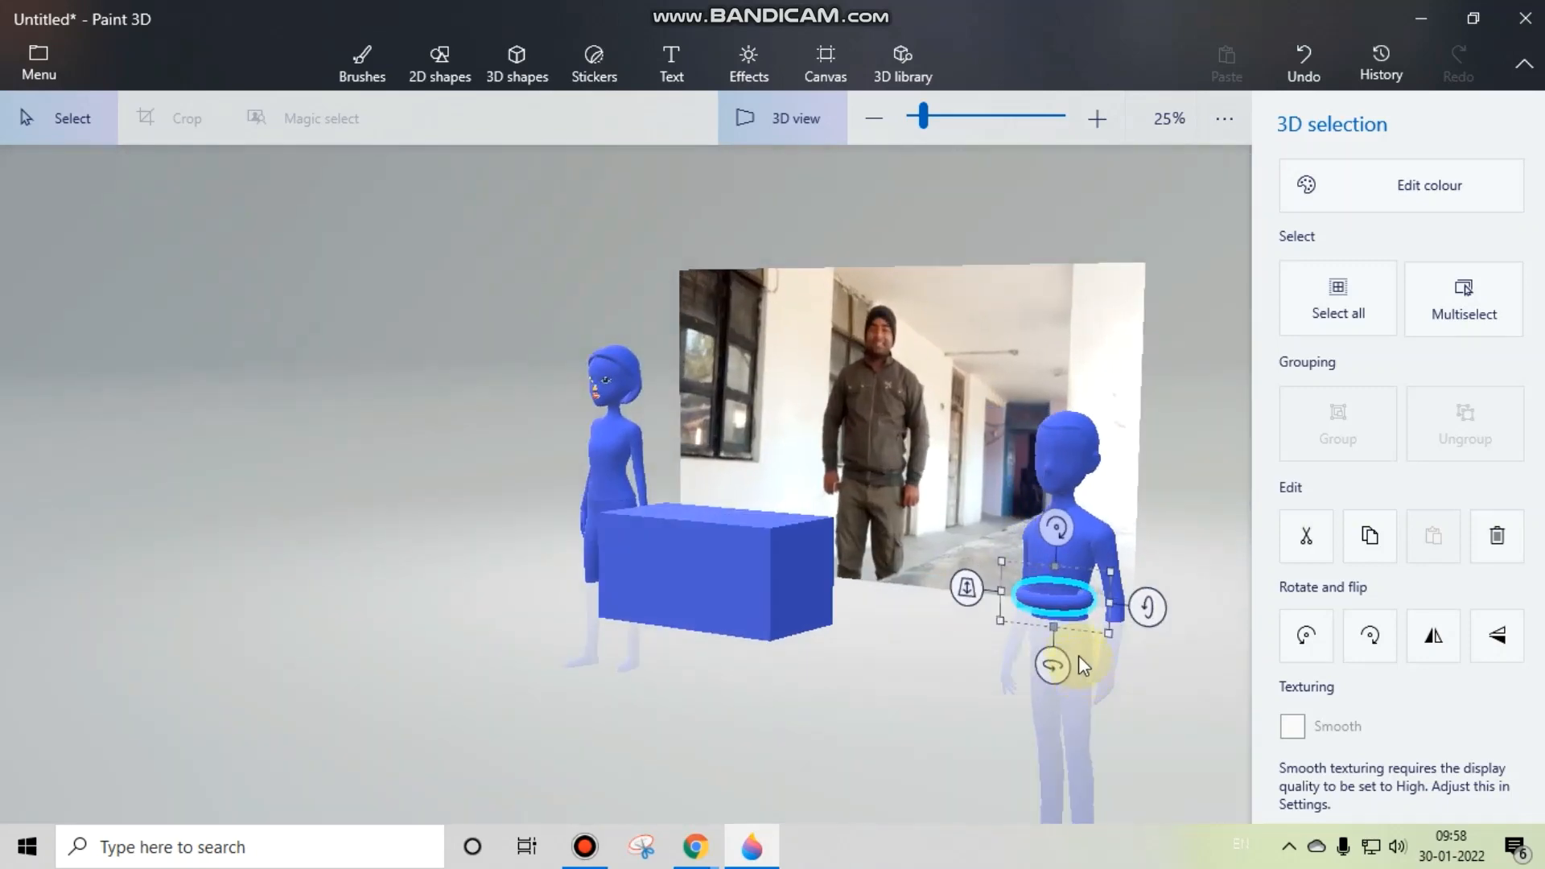
pyautogui.moveTo(1107, 566); pyautogui.dragTo(1131, 572)
pyautogui.moveTo(1080, 645); pyautogui.dragTo(1239, 664)
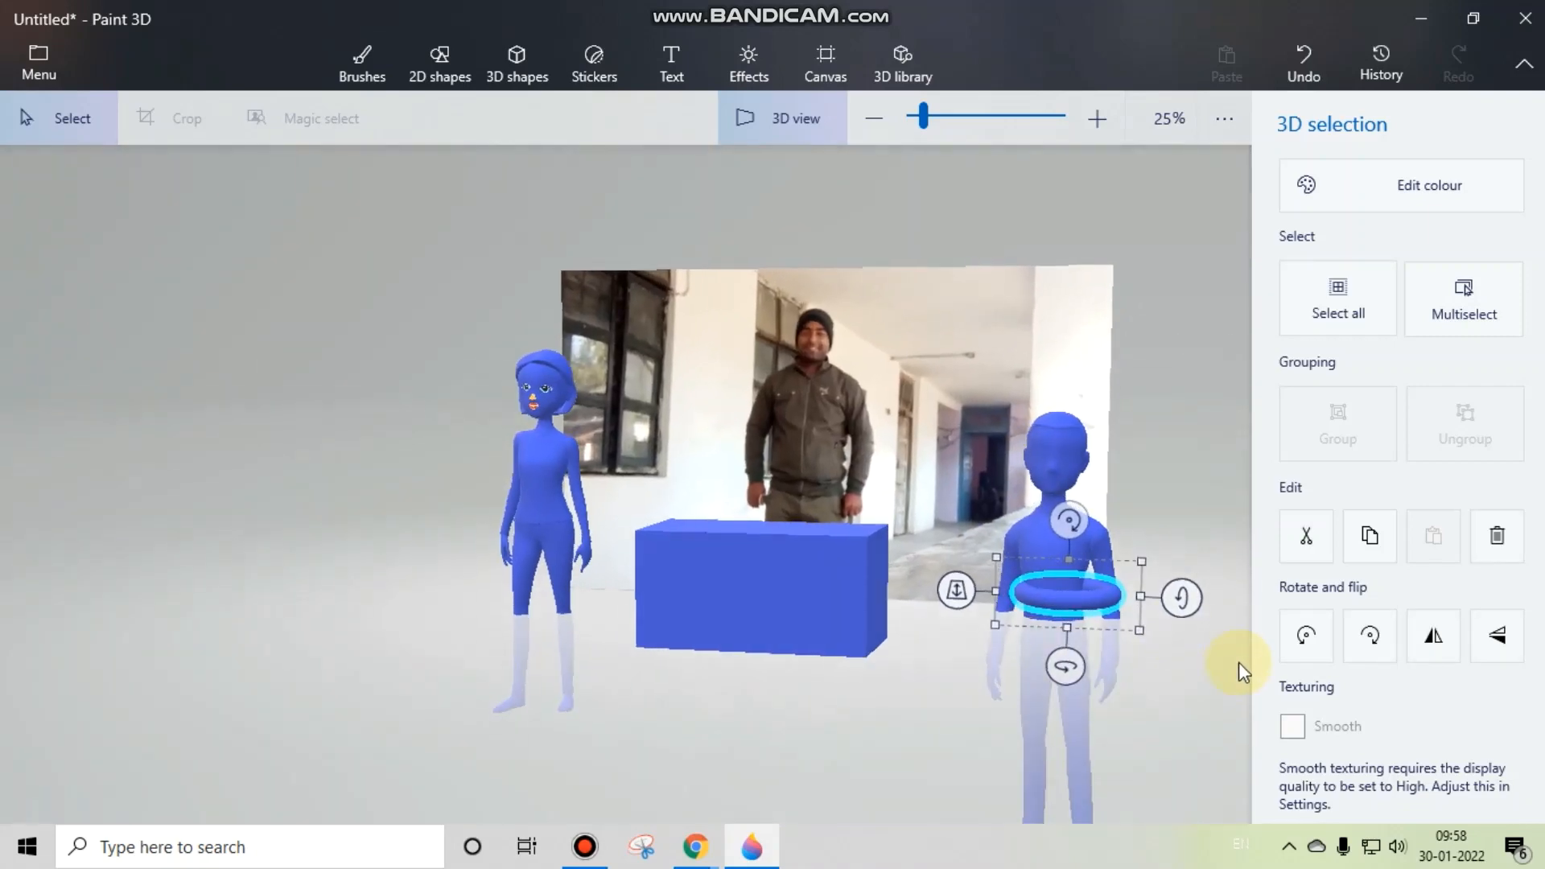
pyautogui.moveTo(1023, 601); pyautogui.dragTo(1023, 537)
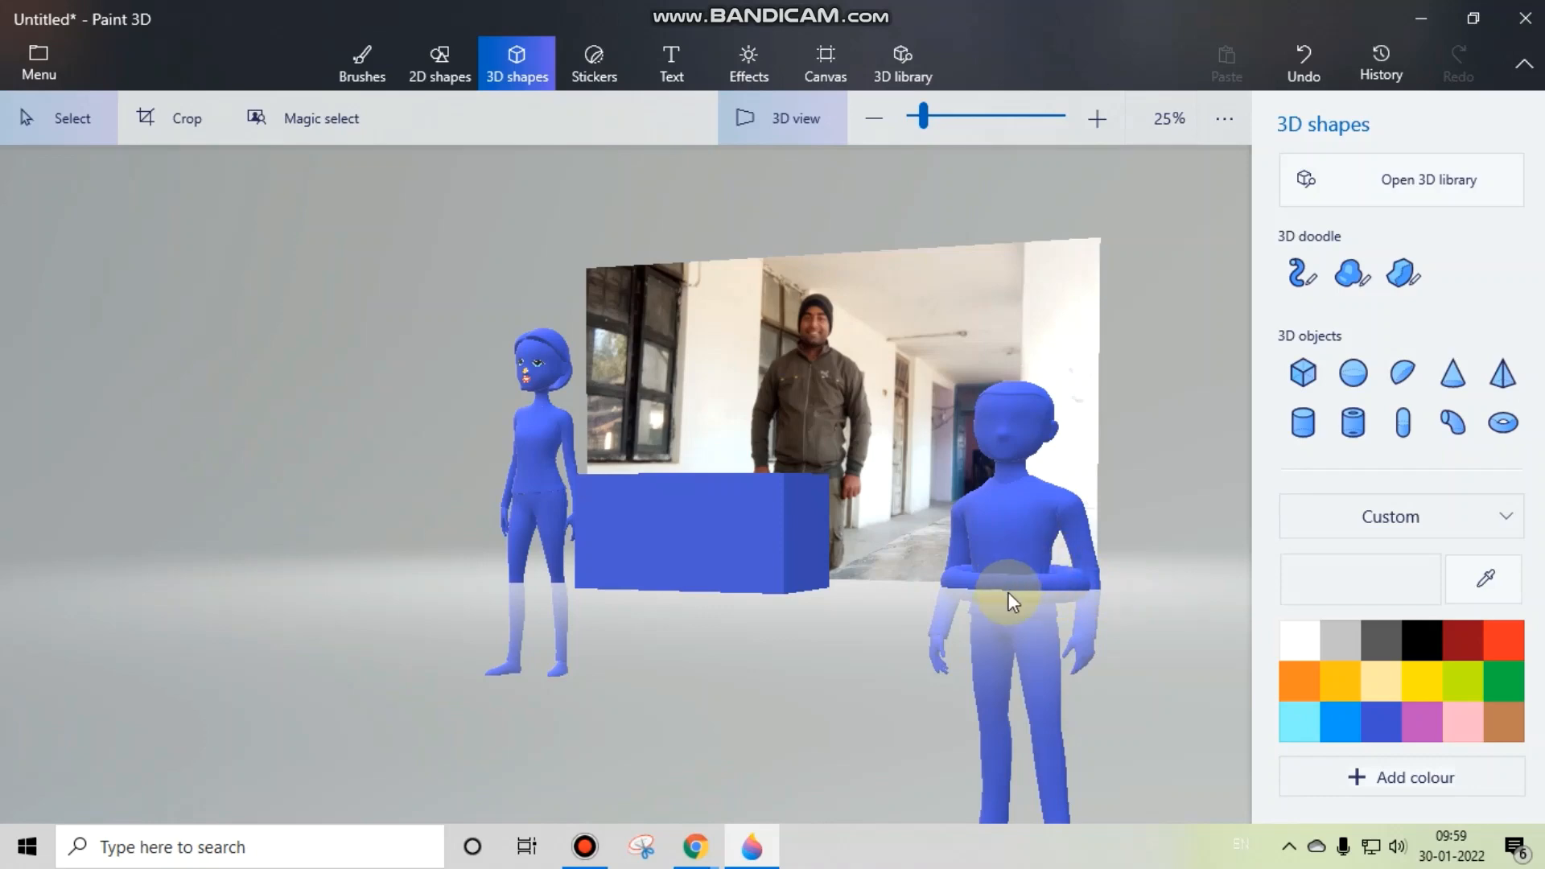
pyautogui.moveTo(1013, 608); pyautogui.dragTo(1050, 622)
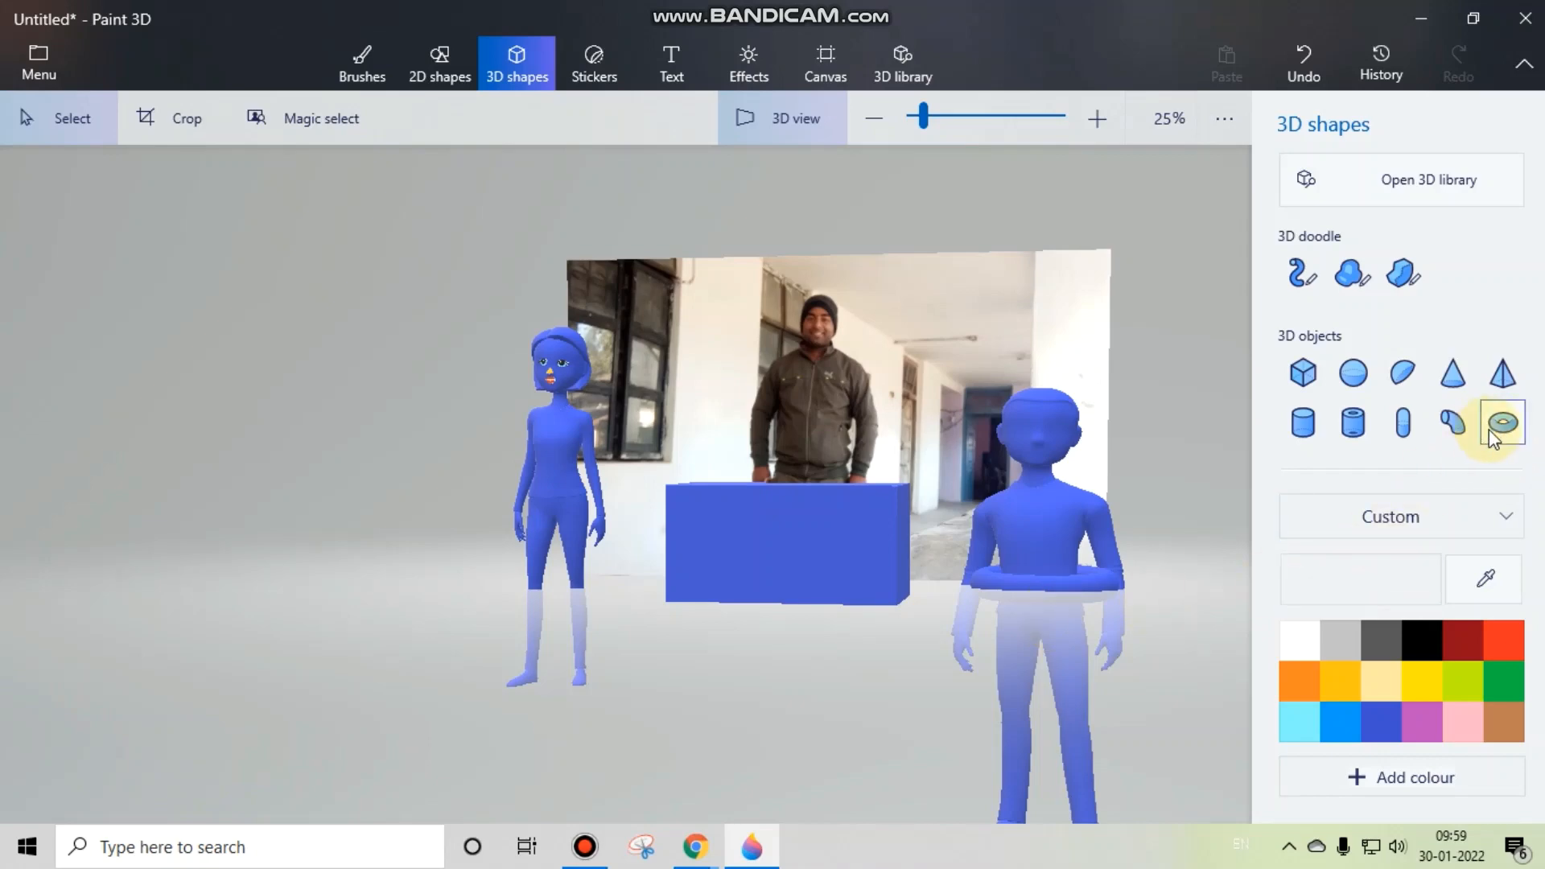
pyautogui.click(1080, 558)
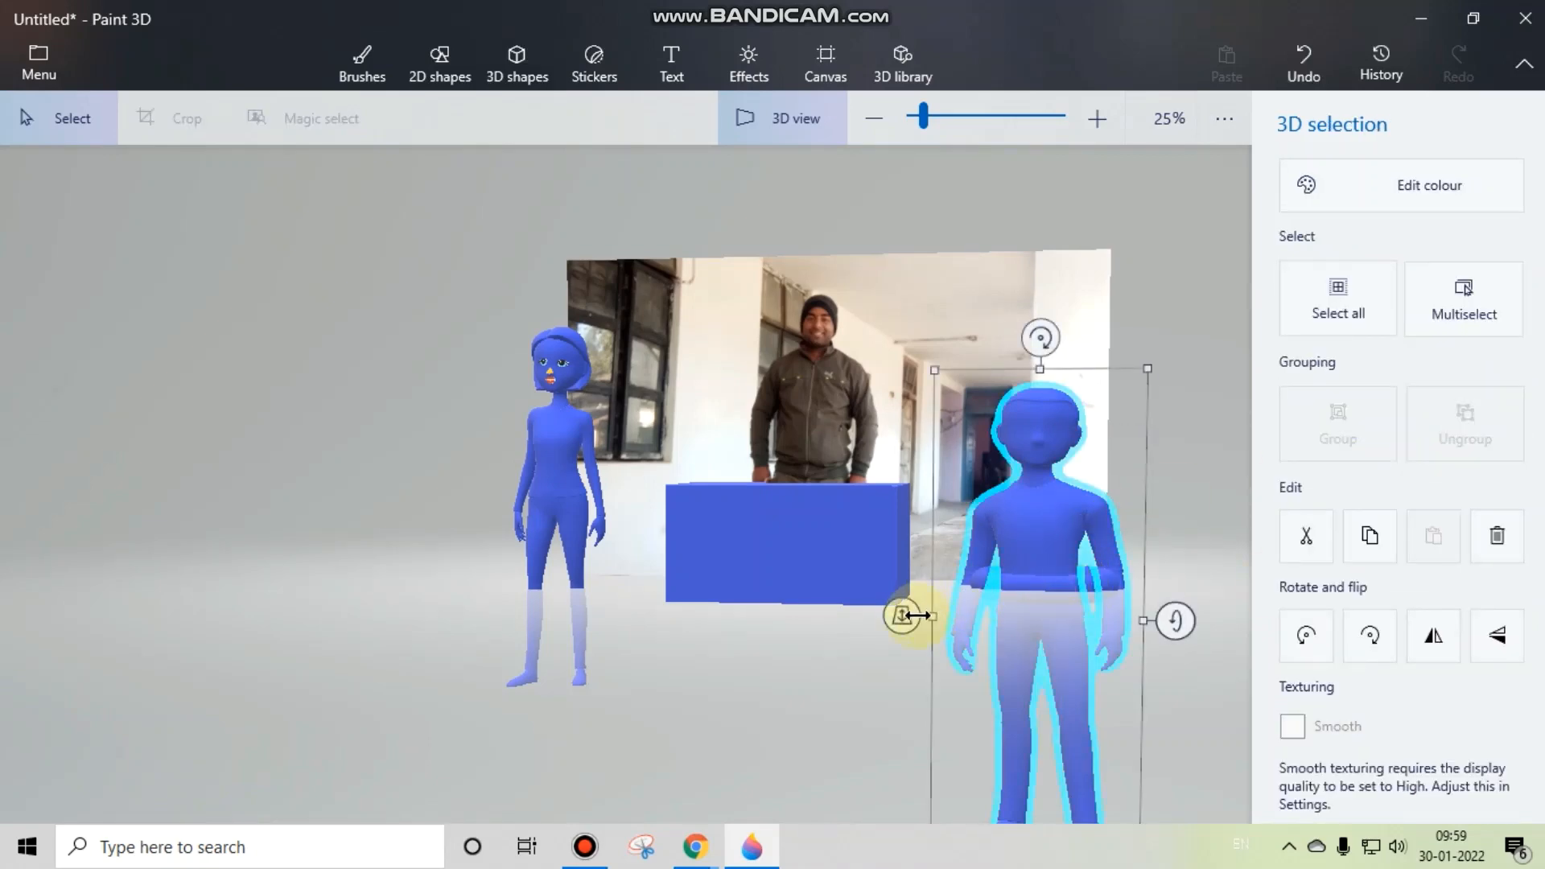
pyautogui.moveTo(917, 615); pyautogui.dragTo(885, 612)
pyautogui.click(858, 676)
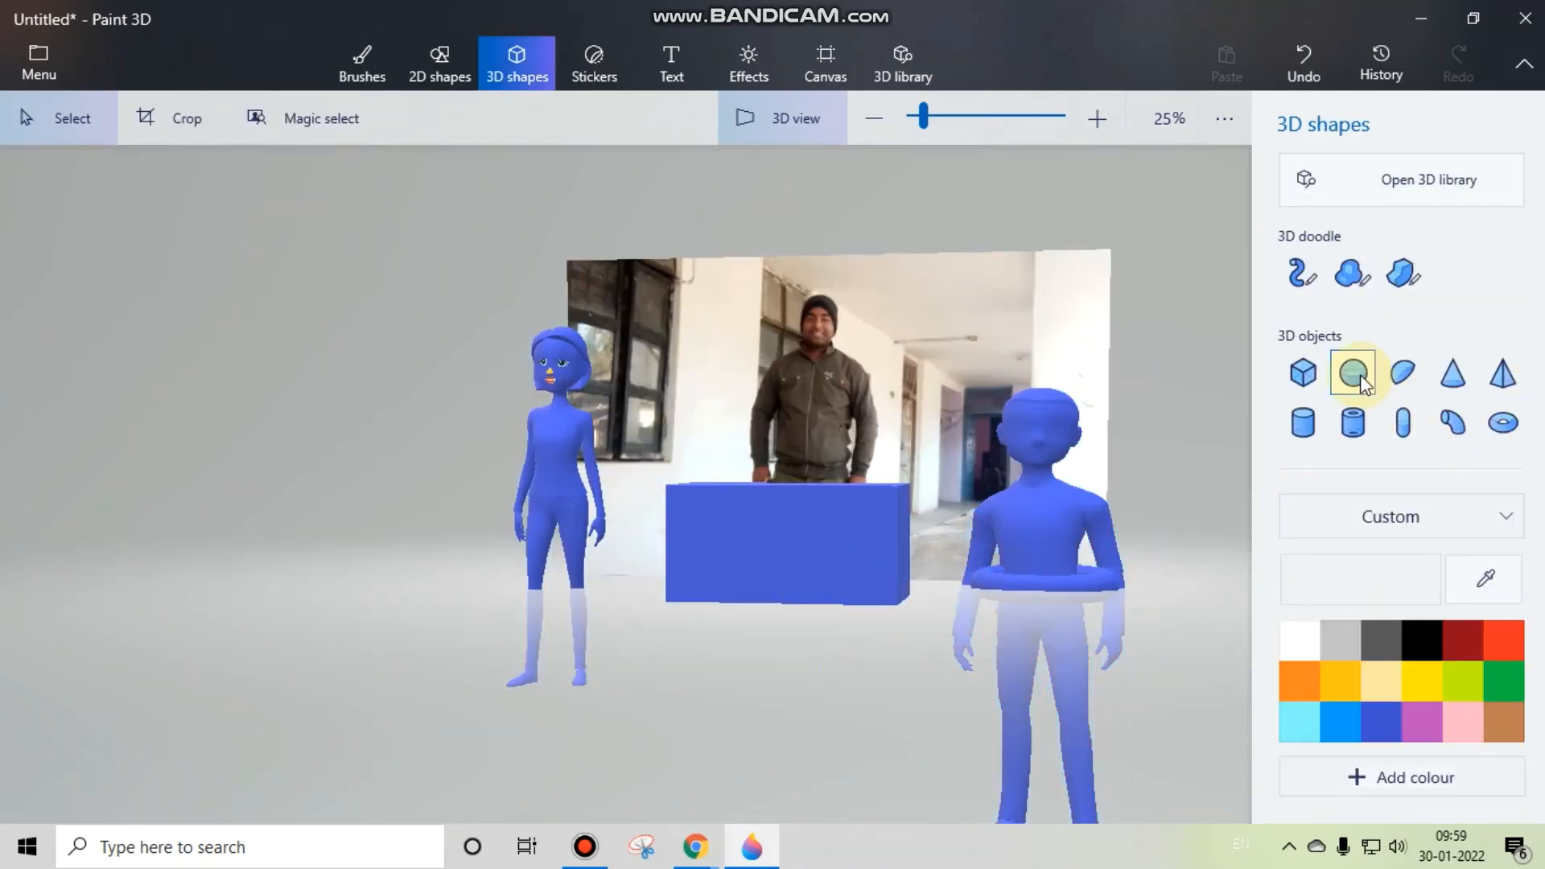
# Step: Add a 3D fish model in front of the blue box, between the woman and man models
pyautogui.scroll(-2, 1390, 434)
pyautogui.click(1489, 439)
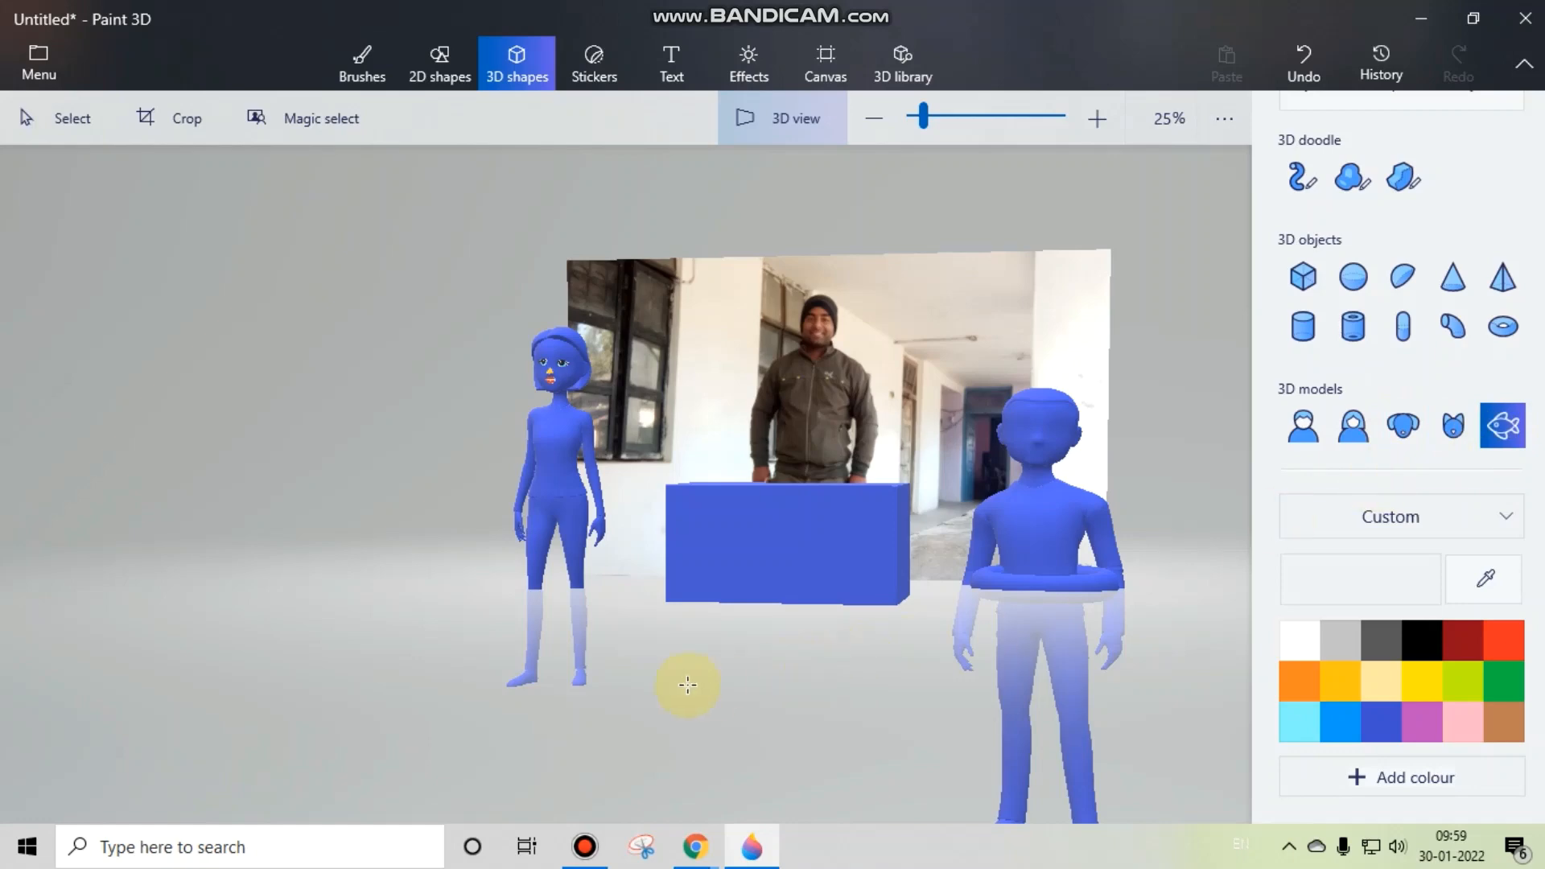
pyautogui.moveTo(298, 655)
pyautogui.mouseDown()
pyautogui.moveTo(406, 701)
pyautogui.moveTo(387, 694)
pyautogui.moveTo(835, 683)
pyautogui.moveTo(793, 690)
pyautogui.mouseUp()
pyautogui.scroll(-3, 1095, 700)
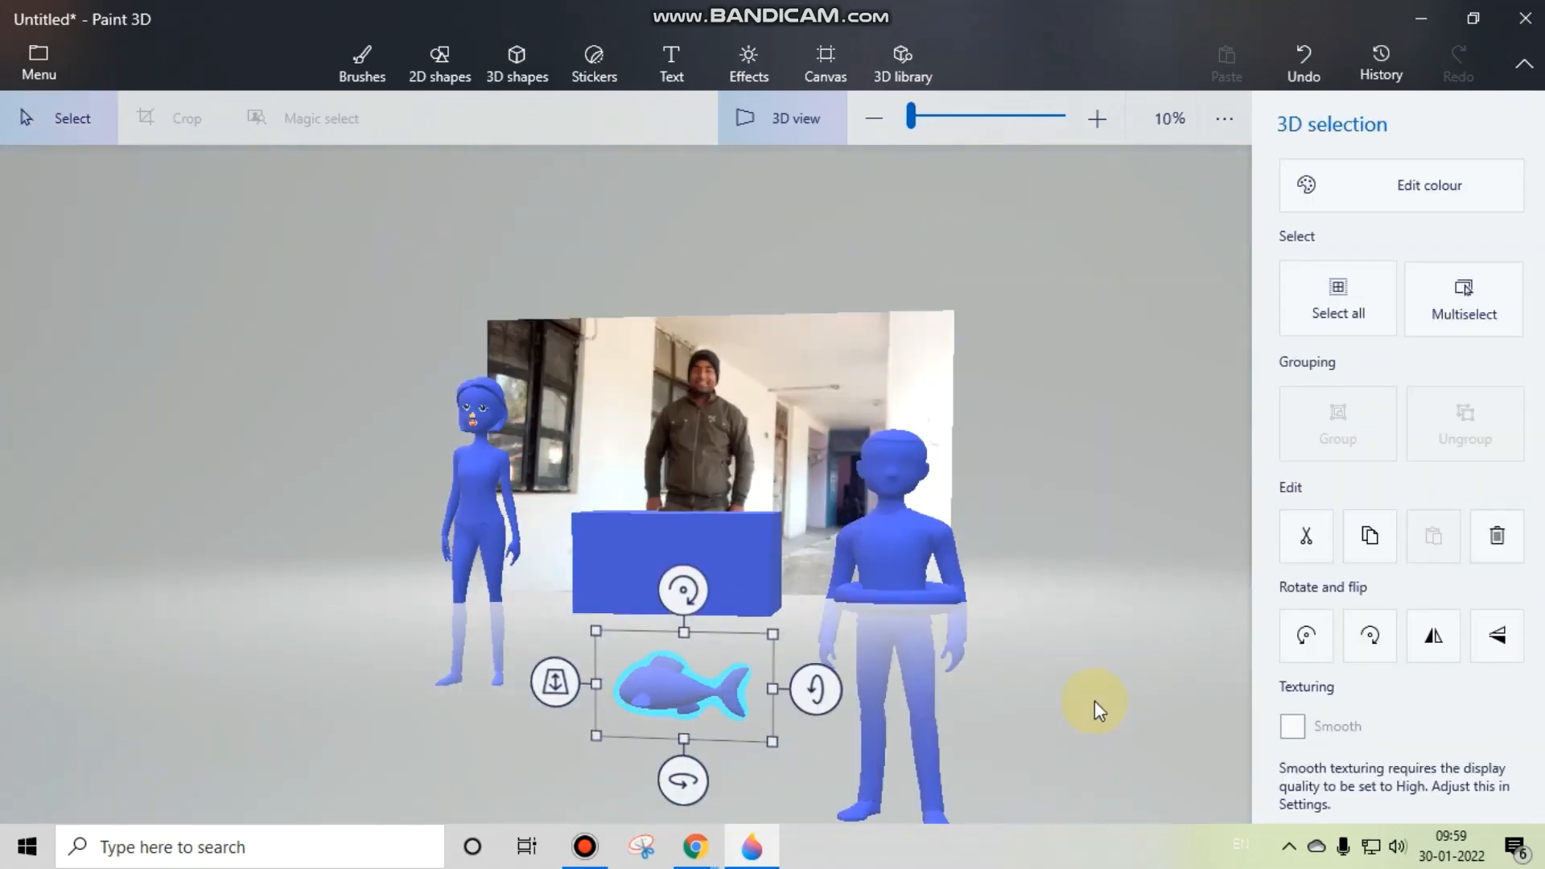
# Step: Push the fish back in depth, closer to the photo and the human models
pyautogui.moveTo(866, 637); pyautogui.dragTo(485, 629)
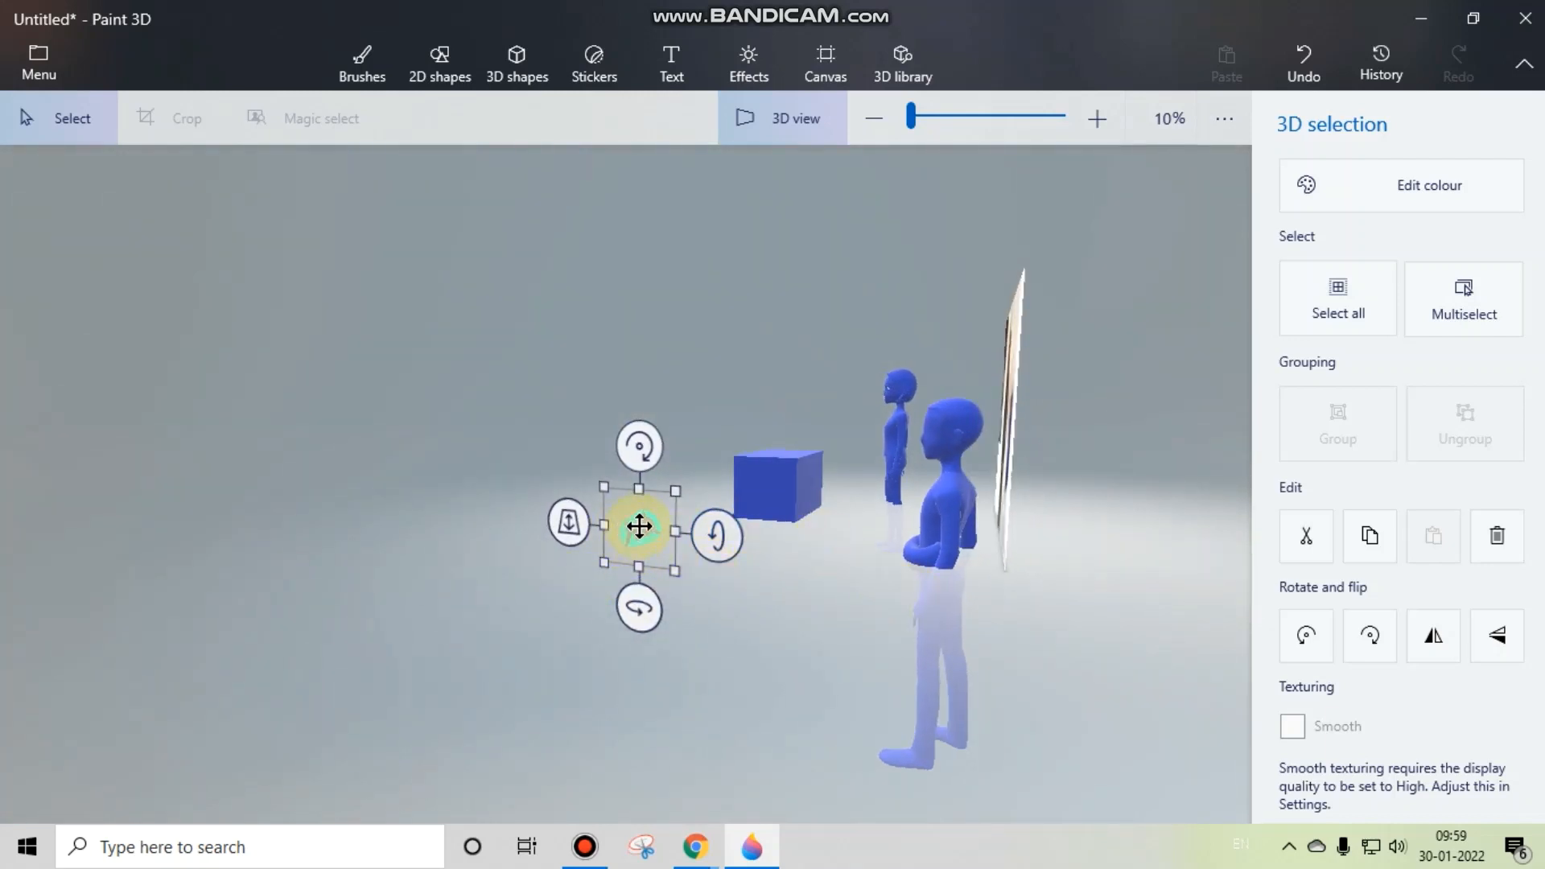
pyautogui.moveTo(643, 610); pyautogui.dragTo(1048, 618)
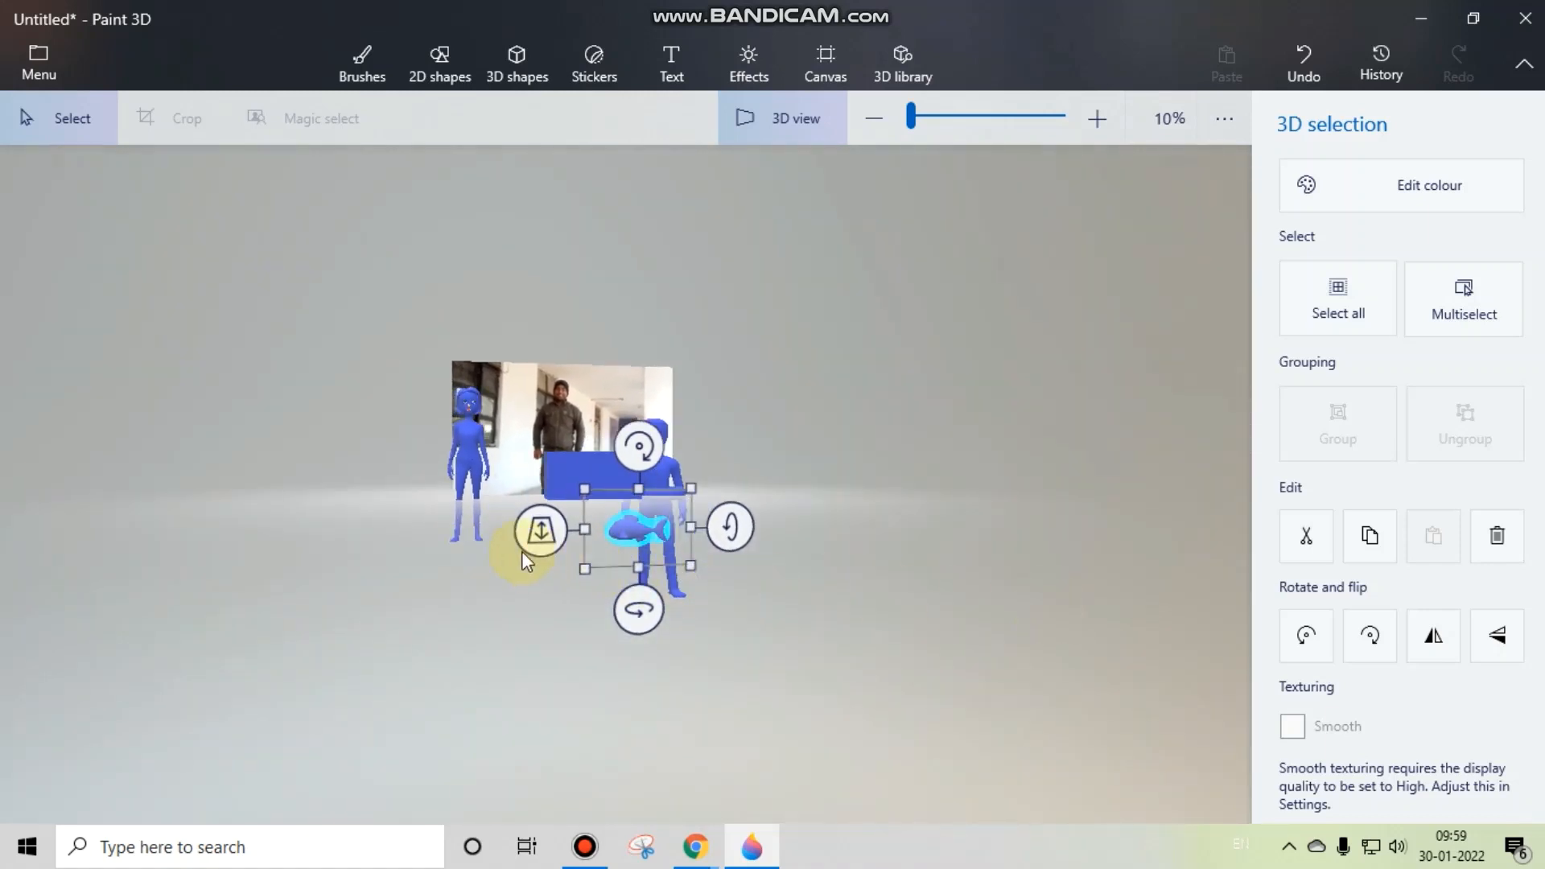
pyautogui.moveTo(533, 536); pyautogui.dragTo(597, 458)
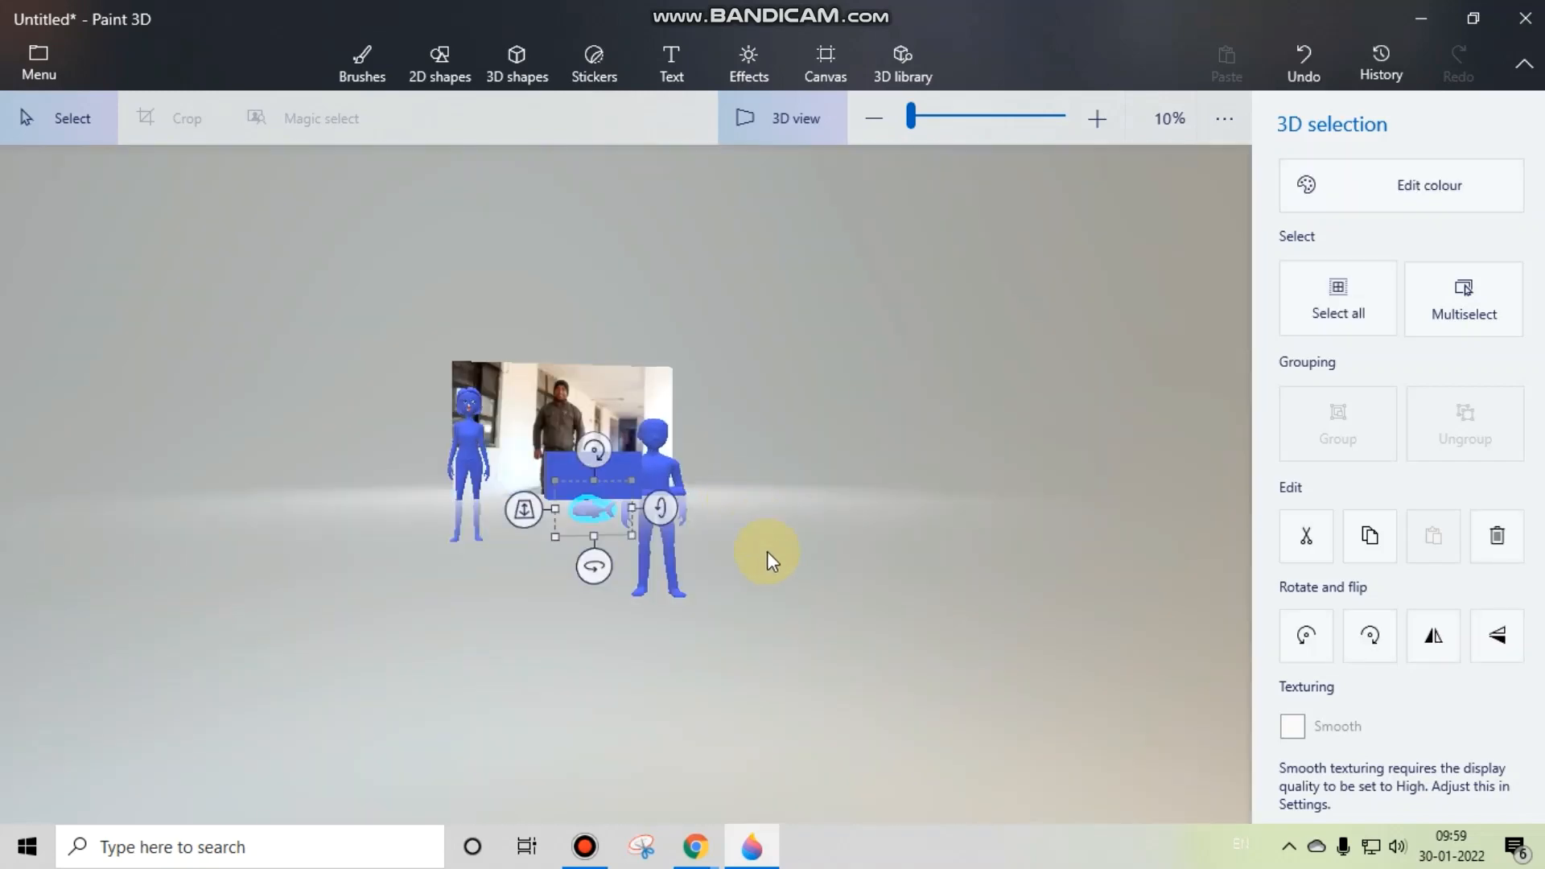
pyautogui.moveTo(766, 552); pyautogui.dragTo(697, 499)
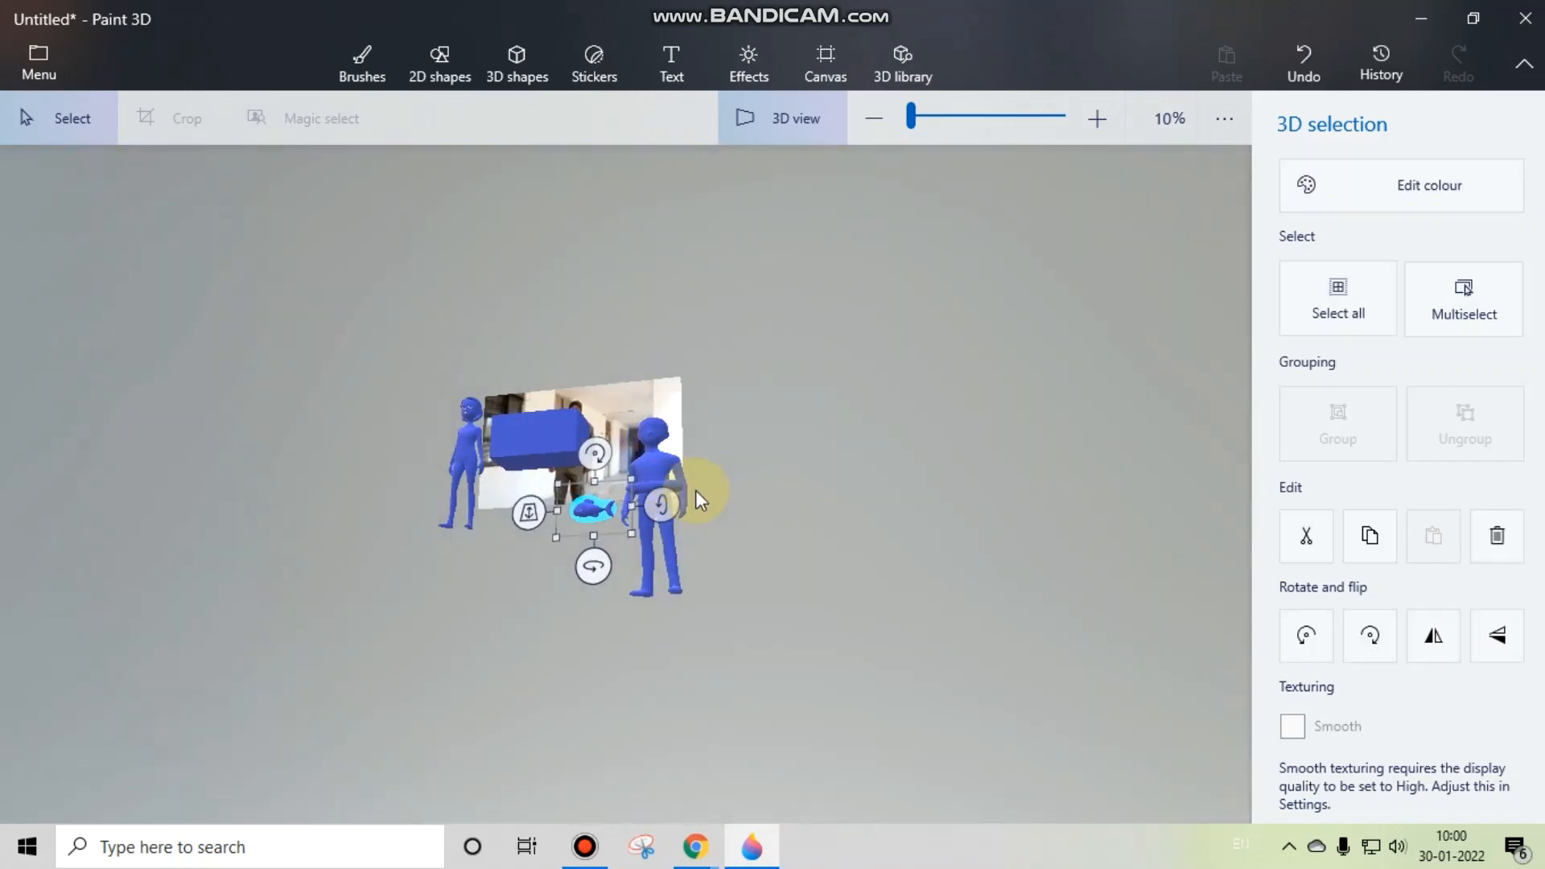
# Step: Bring the fish forward in depth so it sits over the blue box, and deselect it
pyautogui.moveTo(509, 510); pyautogui.dragTo(523, 557)
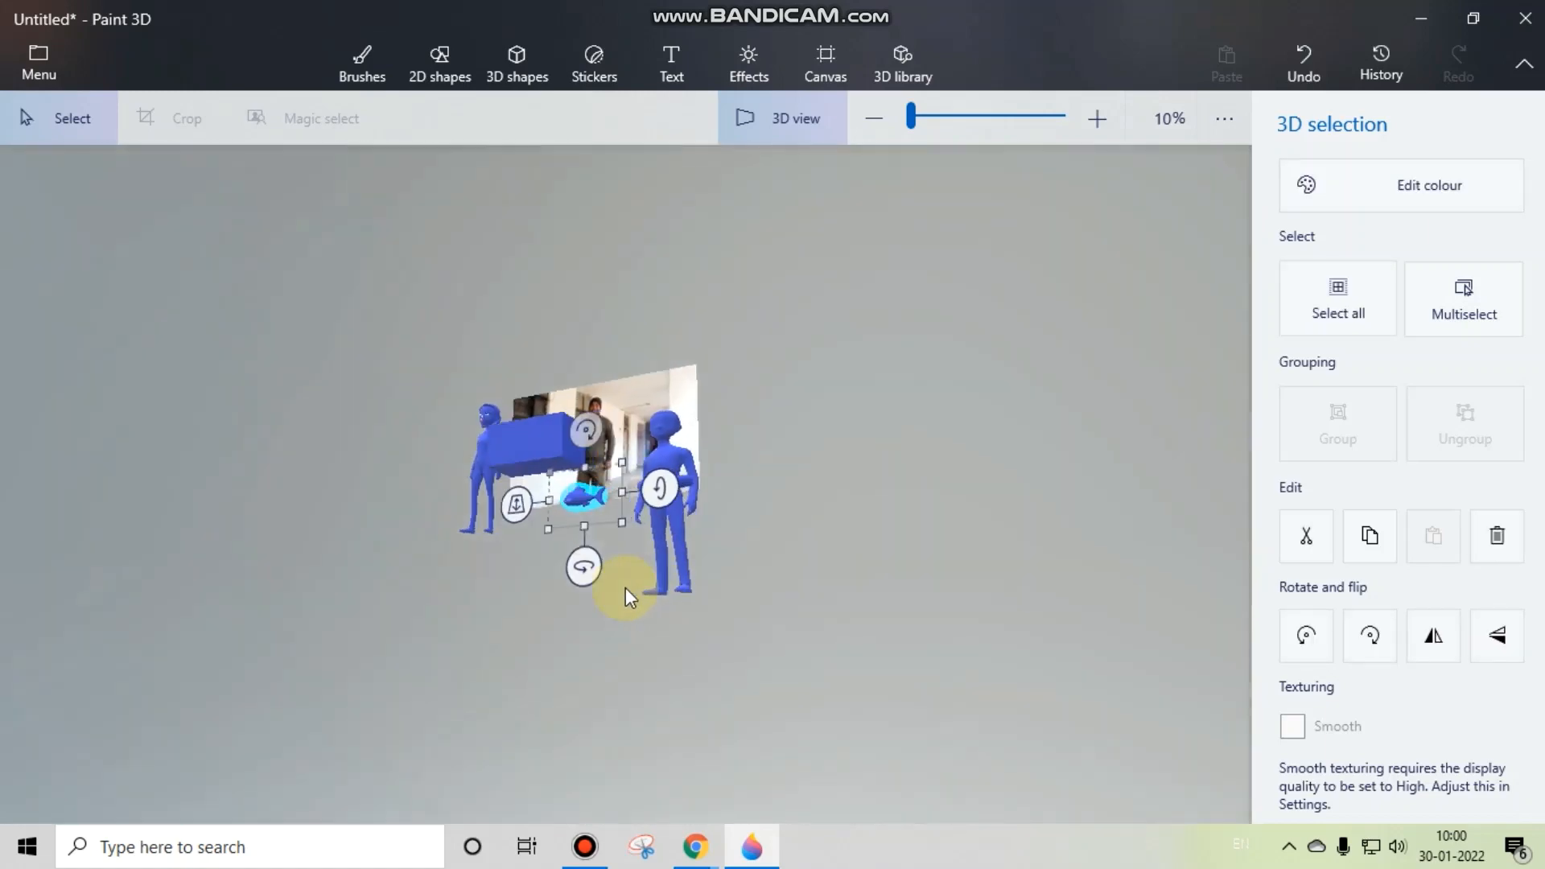
pyautogui.moveTo(625, 588); pyautogui.dragTo(786, 651)
pyautogui.click(785, 651)
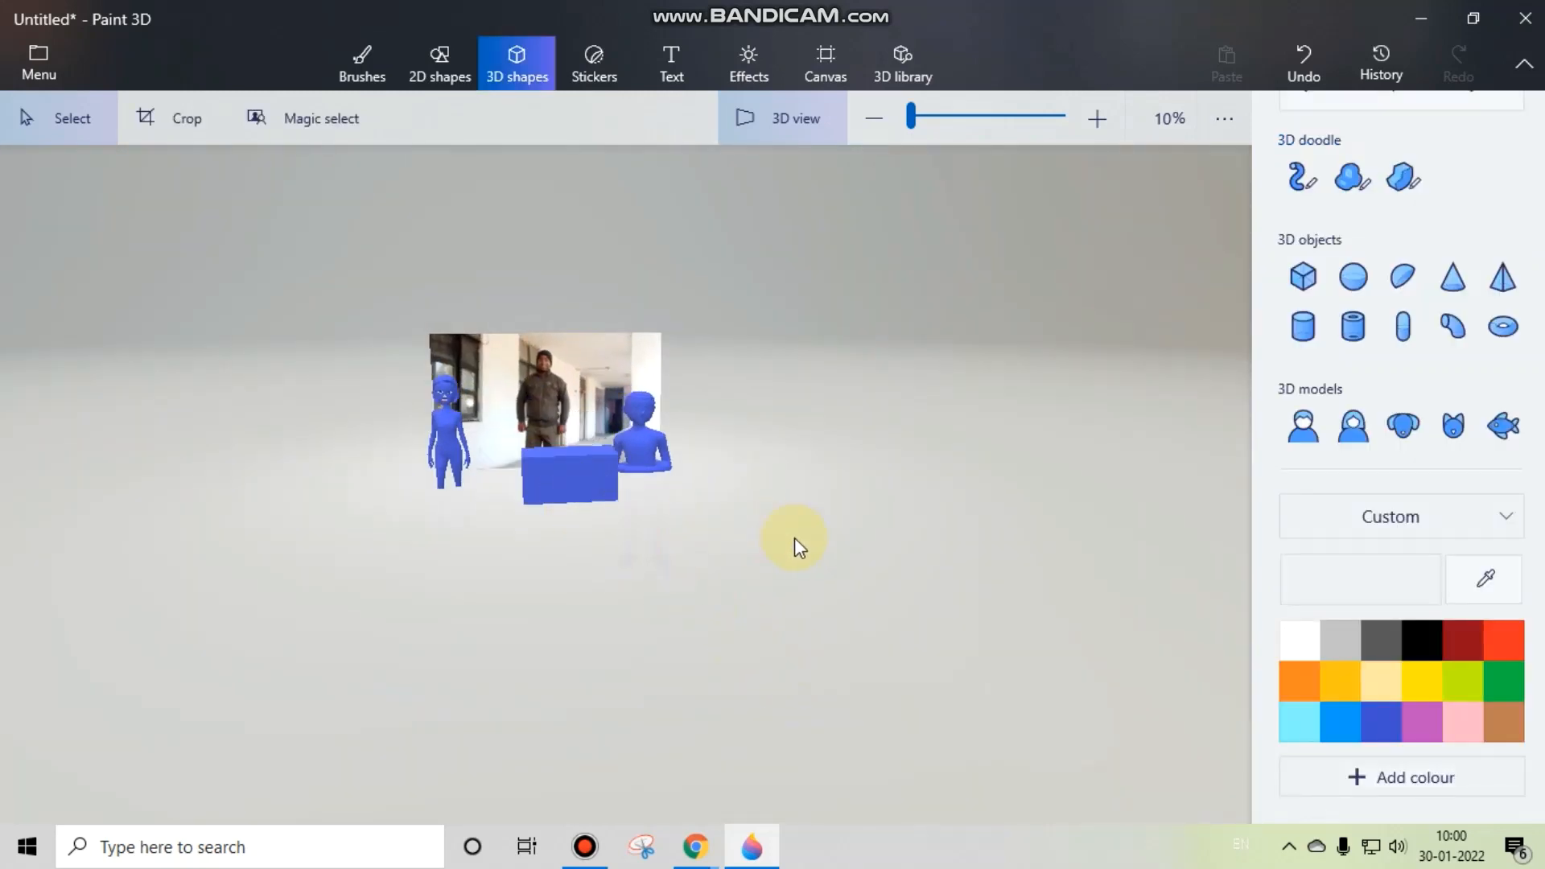
pyautogui.moveTo(794, 537); pyautogui.dragTo(577, 477)
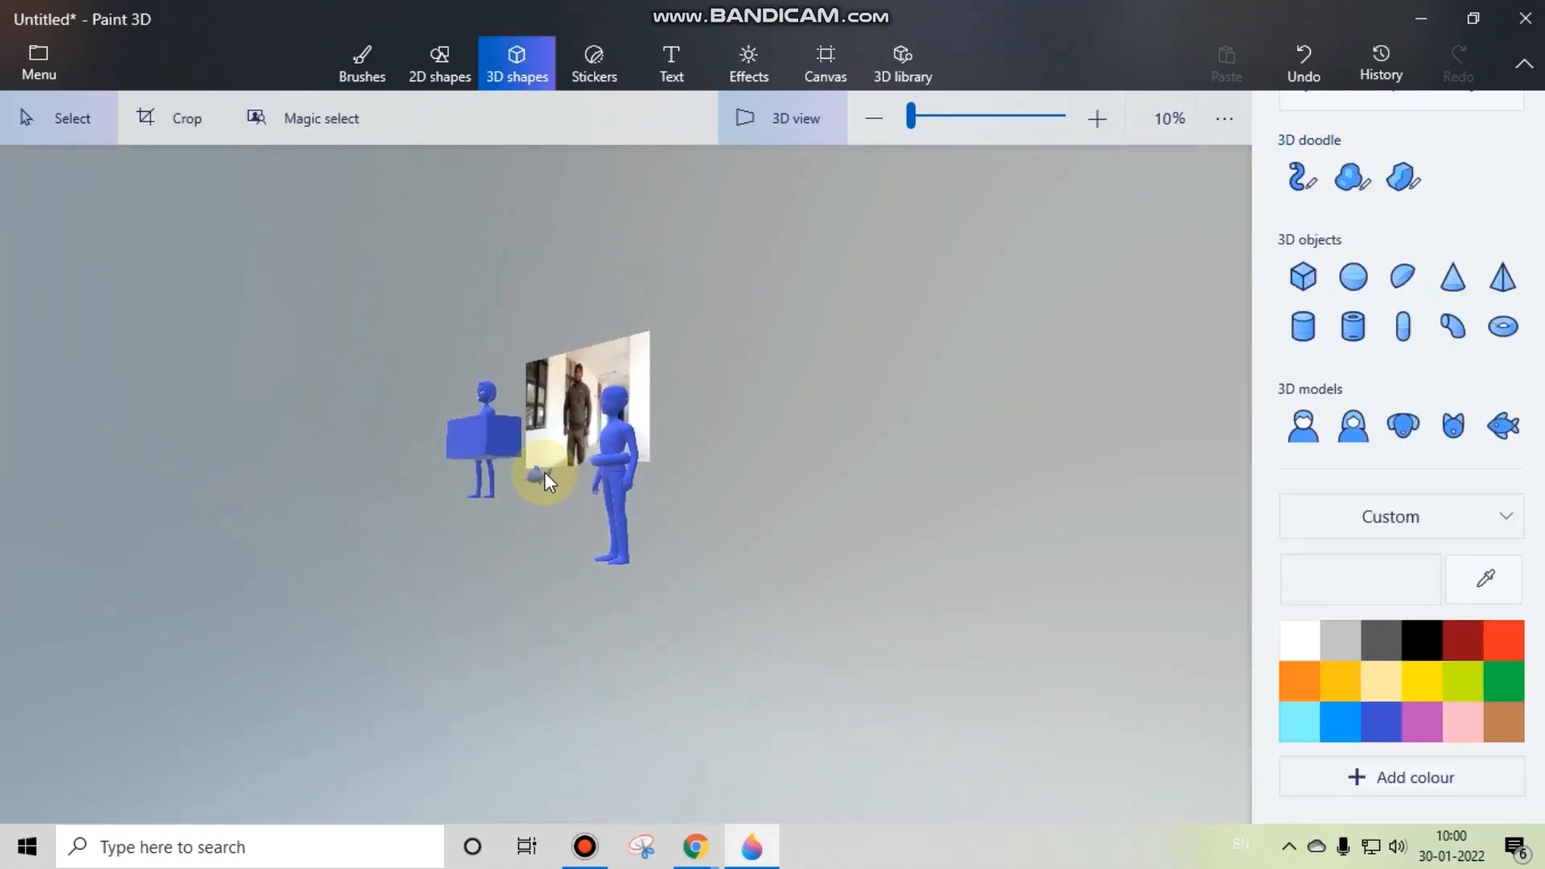
pyautogui.click(544, 482)
pyautogui.moveTo(537, 476); pyautogui.dragTo(448, 521)
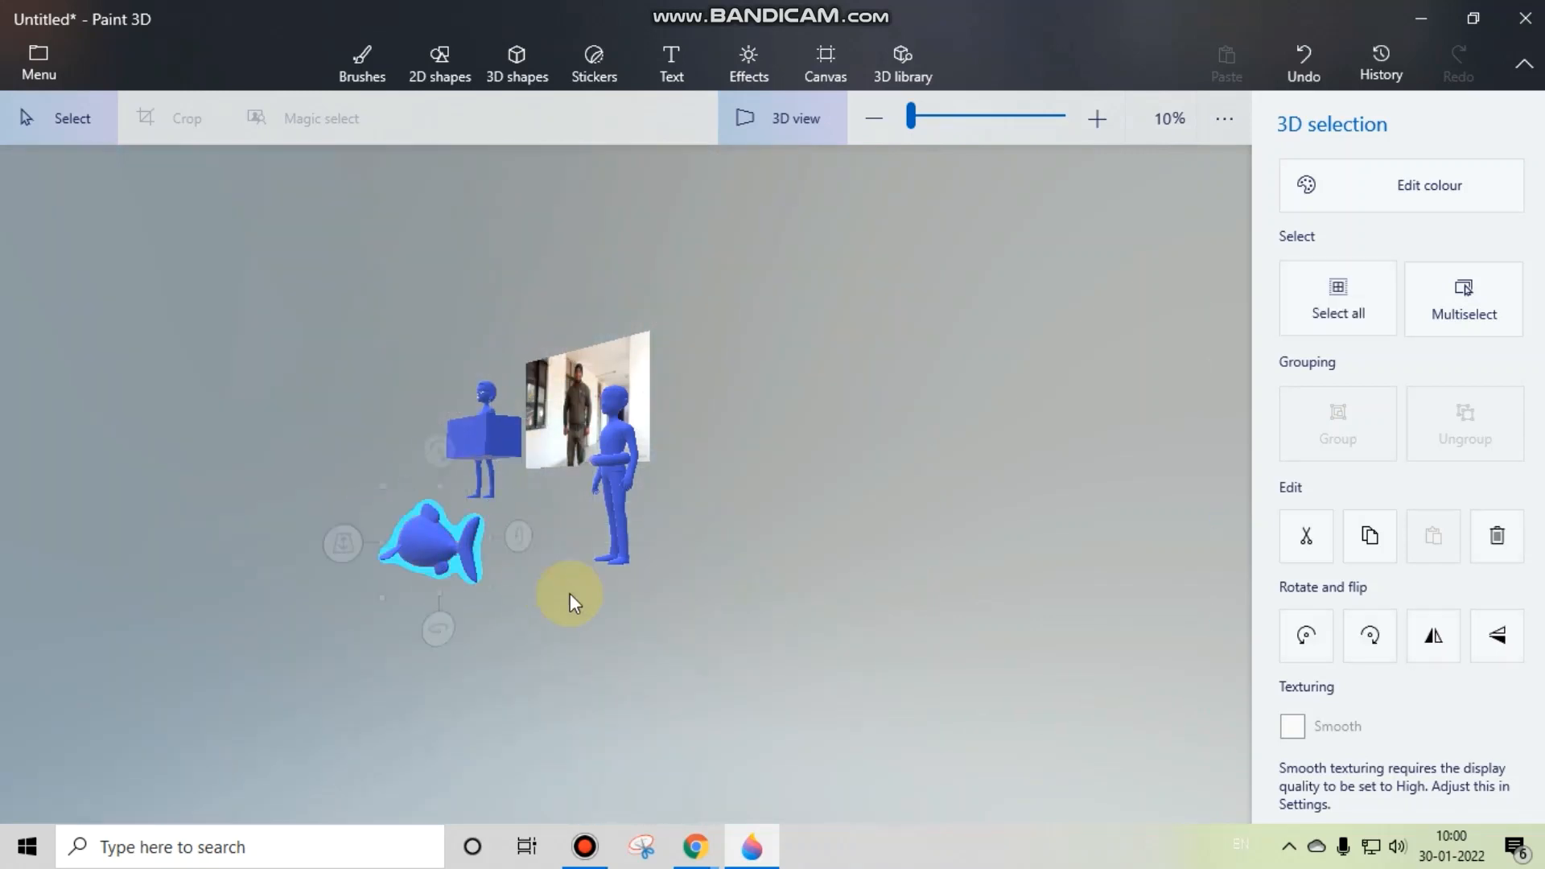
pyautogui.click(569, 599)
pyautogui.moveTo(667, 671); pyautogui.dragTo(861, 675)
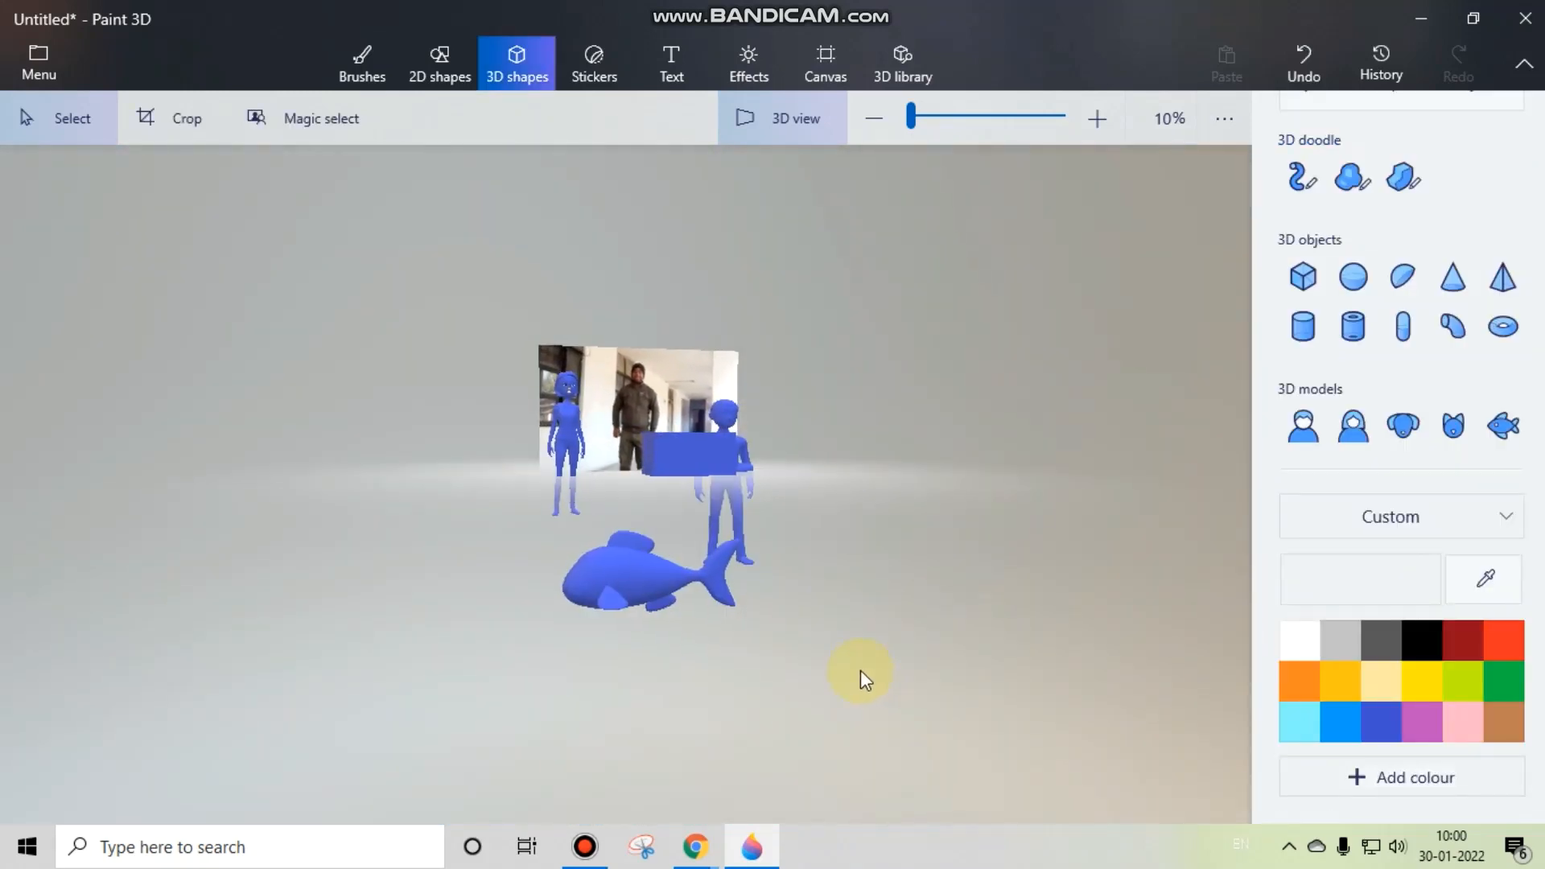
pyautogui.scroll(3, 813, 549)
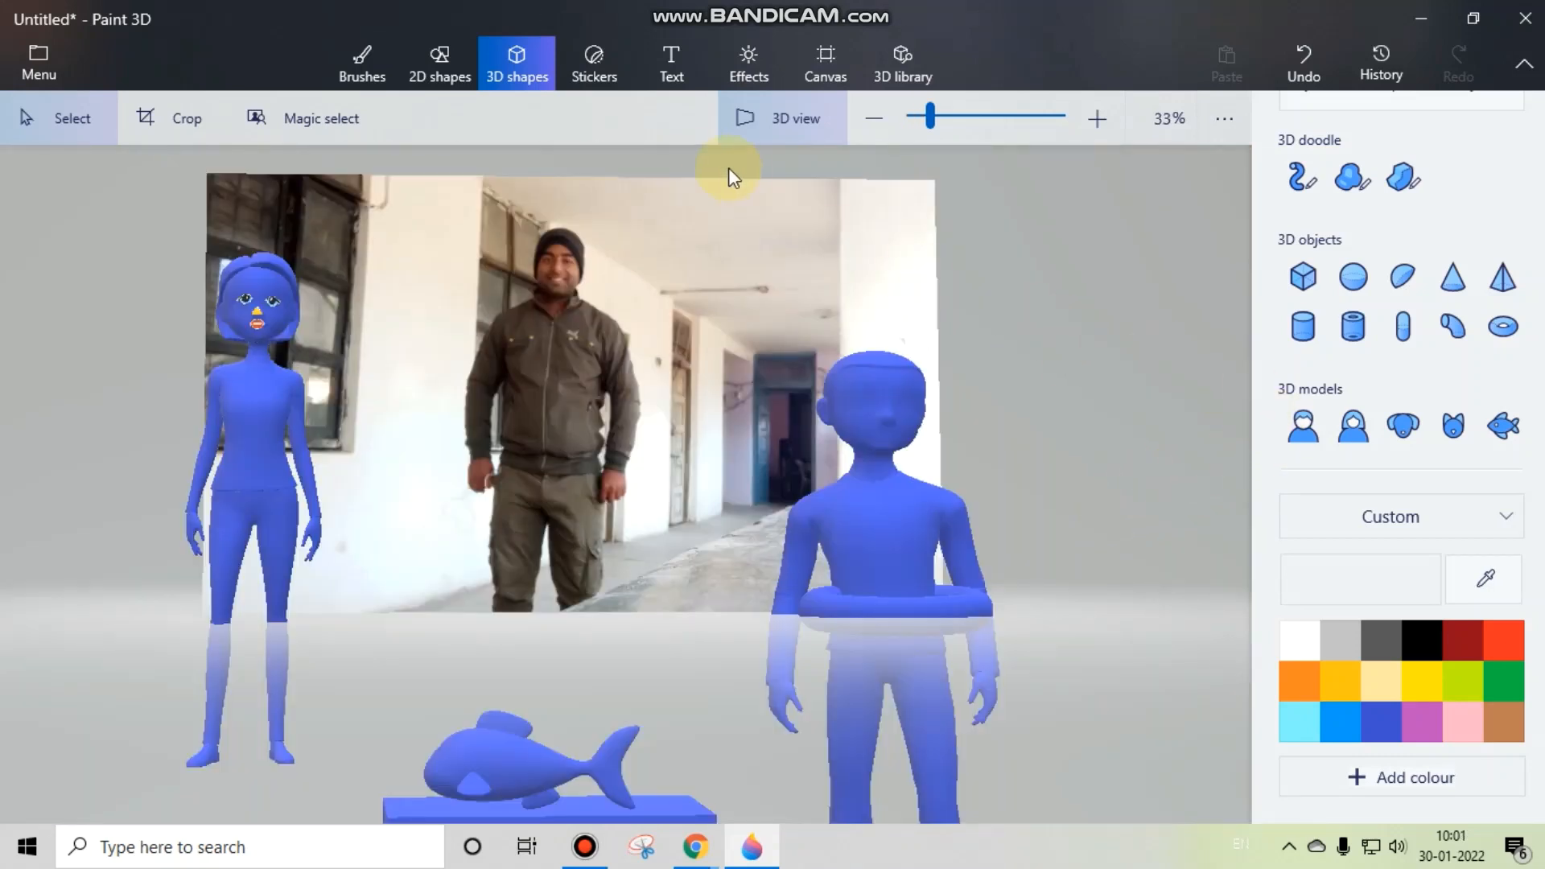
# Step: Place the Sunglasses sticker over the man model's eyes and the Happy mouth sticker below it
pyautogui.click(601, 71)
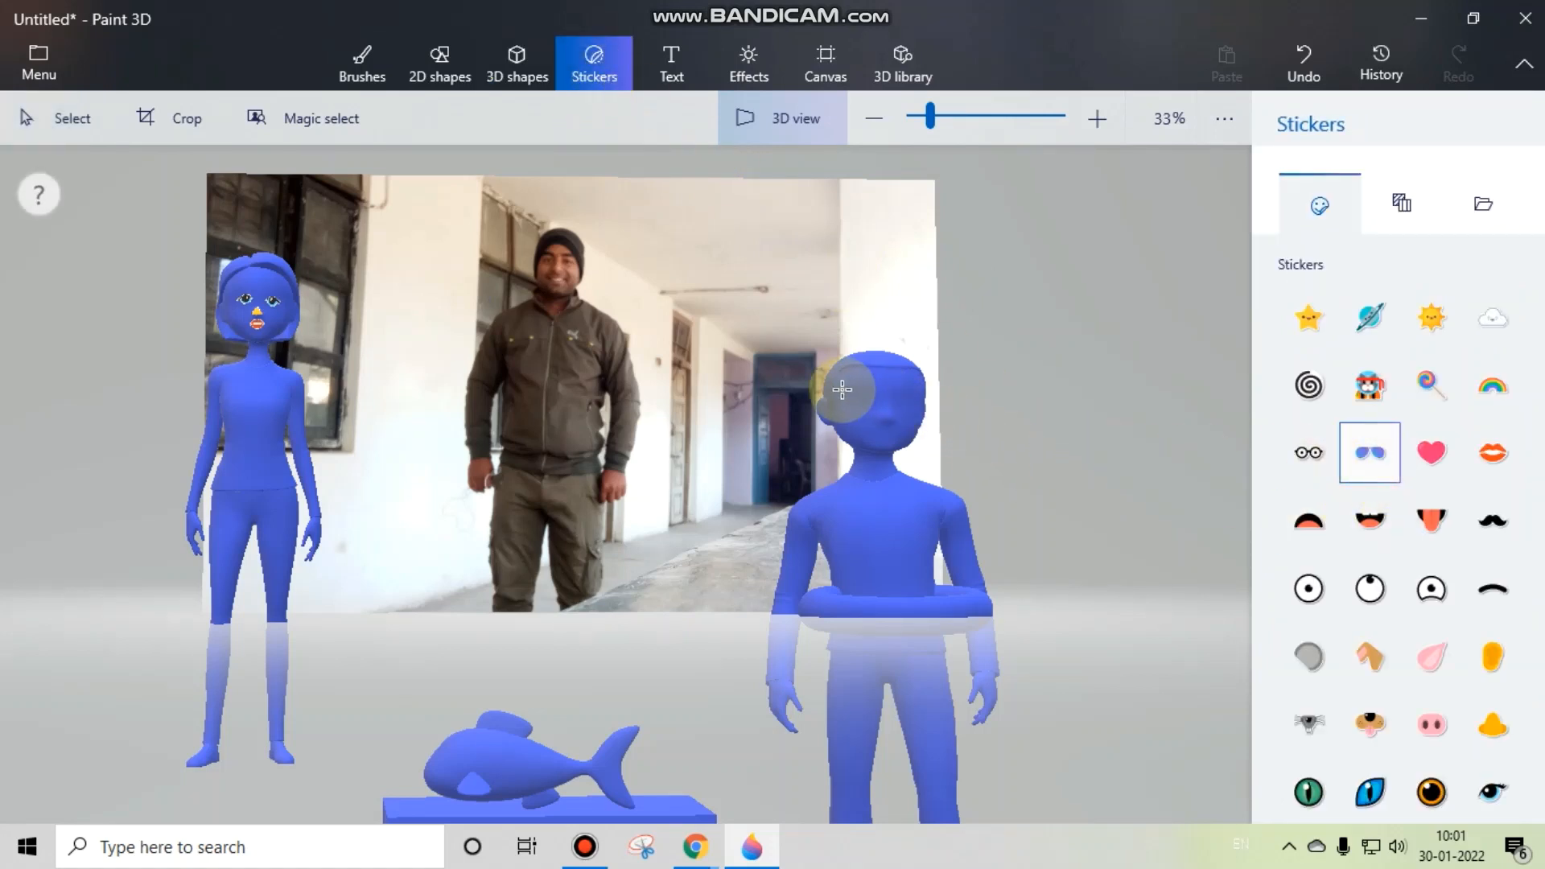
pyautogui.moveTo(841, 389); pyautogui.dragTo(892, 392)
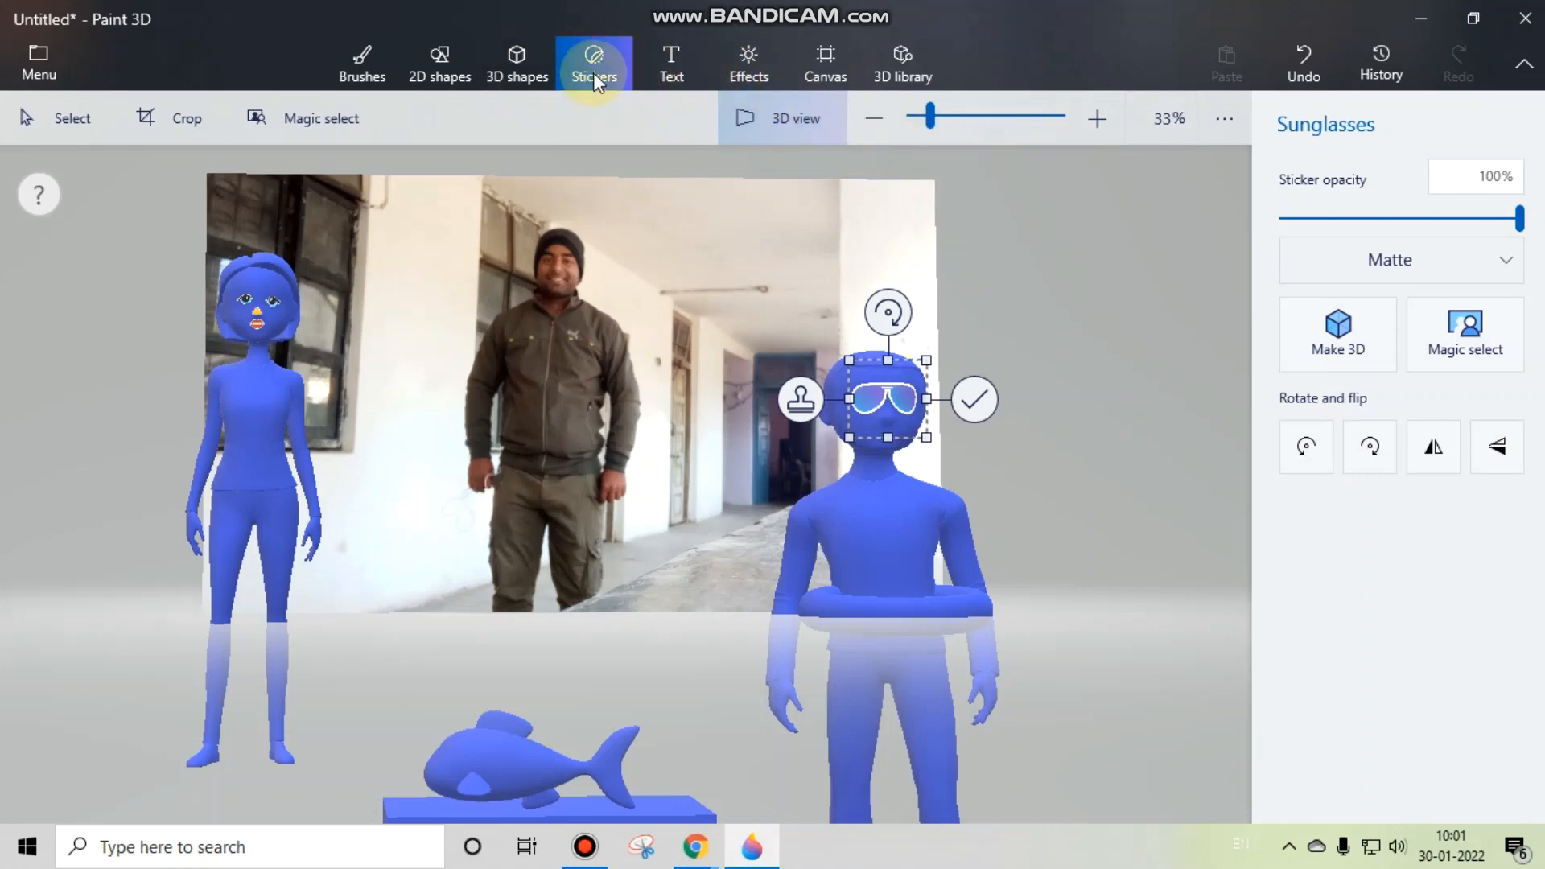
pyautogui.click(1095, 428)
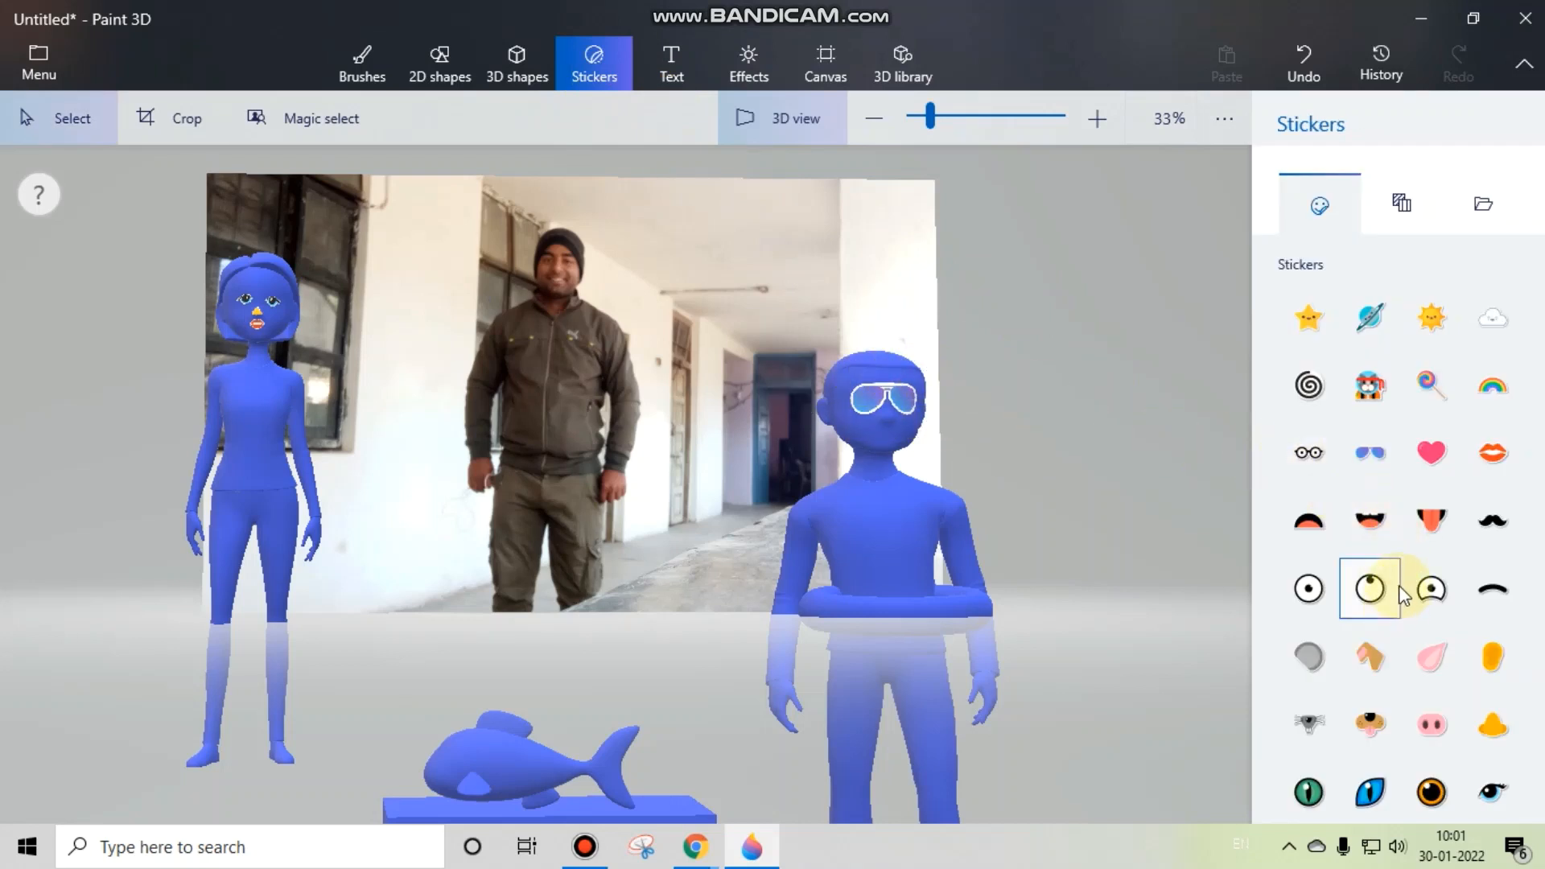
pyautogui.click(1386, 538)
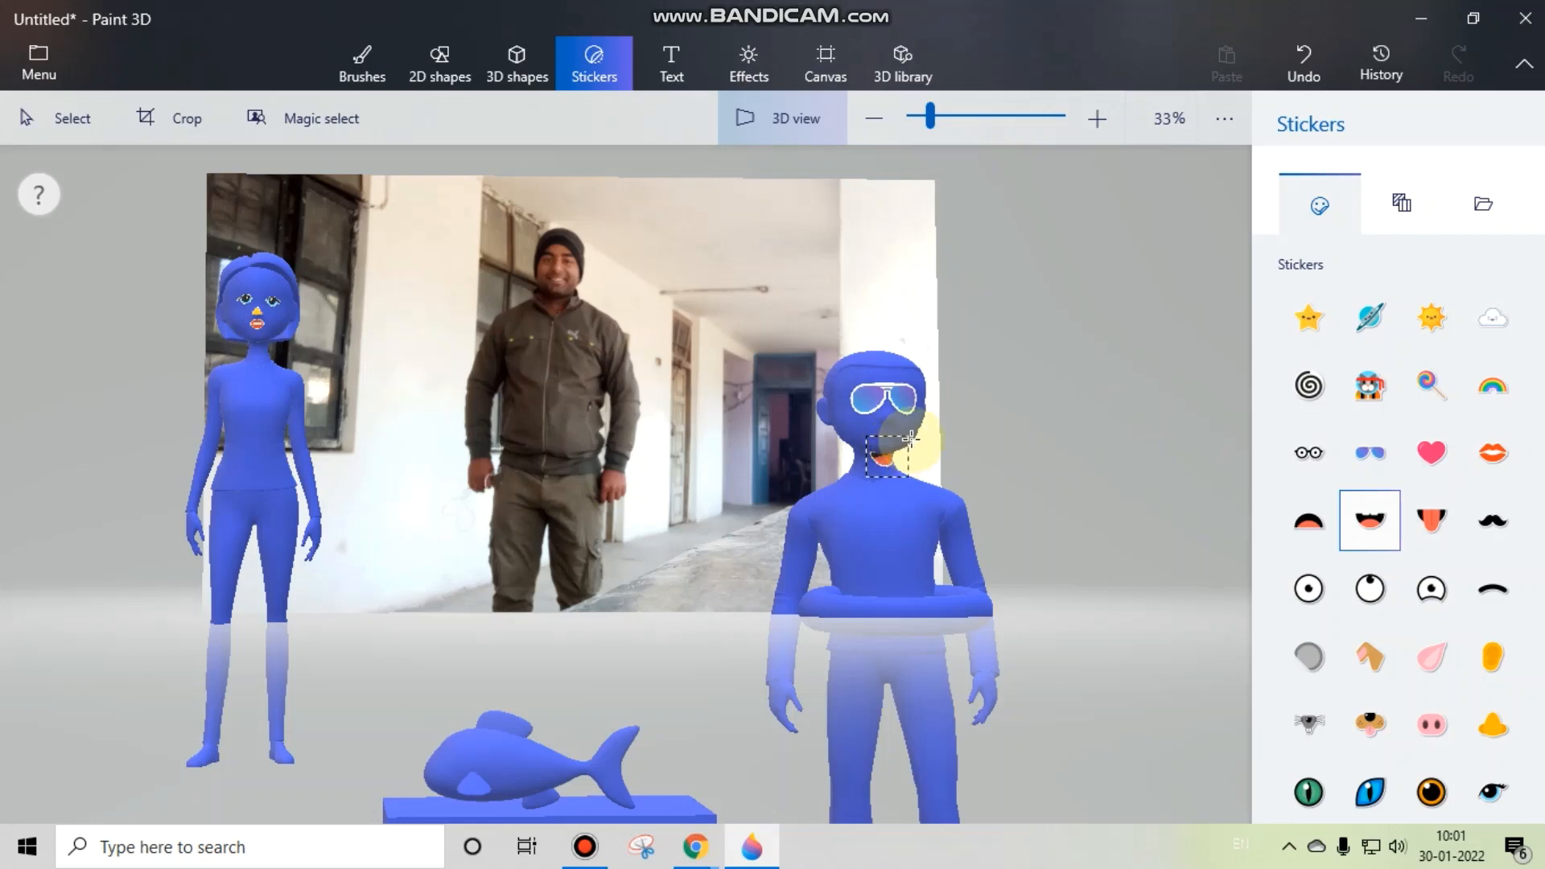
pyautogui.moveTo(911, 439)
pyautogui.mouseDown()
pyautogui.moveTo(881, 437)
pyautogui.moveTo(893, 434)
pyautogui.mouseUp()
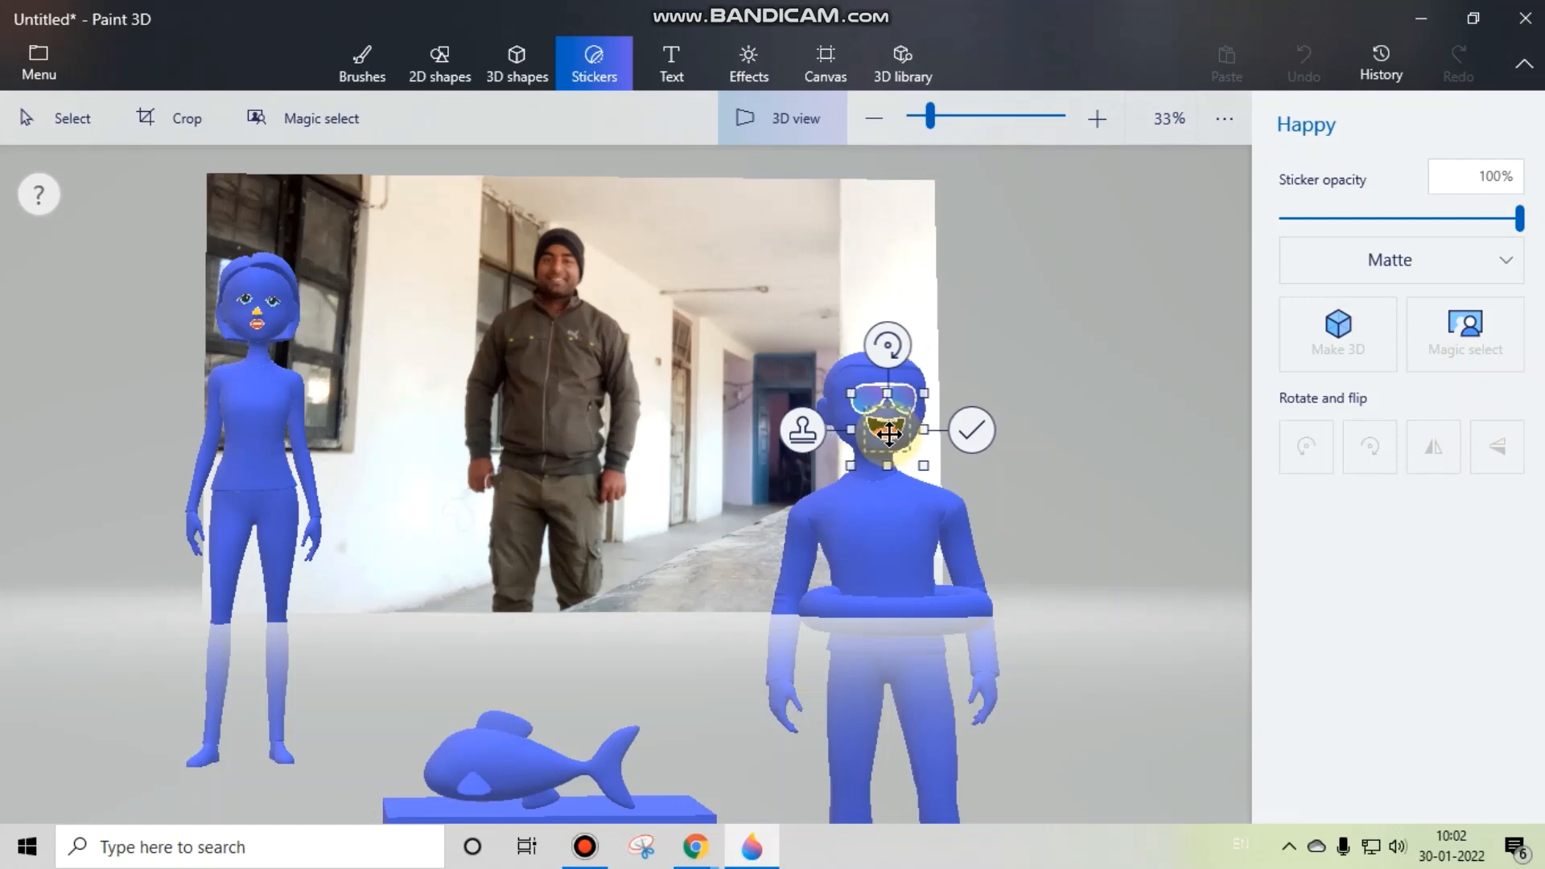
pyautogui.click(1086, 520)
pyautogui.moveTo(1113, 554); pyautogui.dragTo(985, 404)
pyautogui.rightClick(1171, 481)
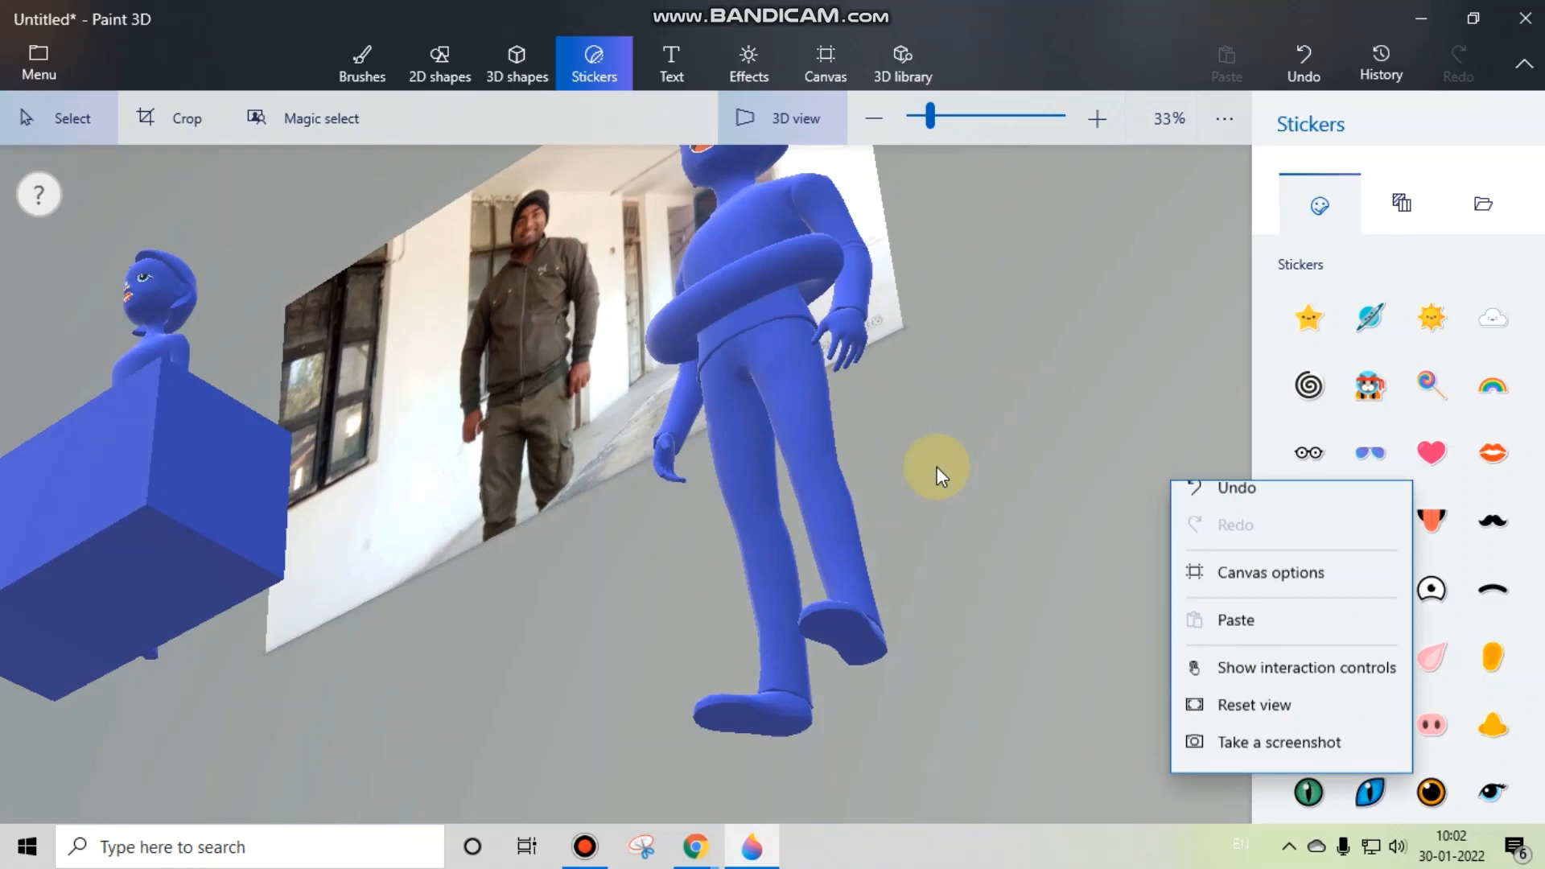
pyautogui.click(568, 521)
pyautogui.moveTo(513, 538); pyautogui.dragTo(696, 654)
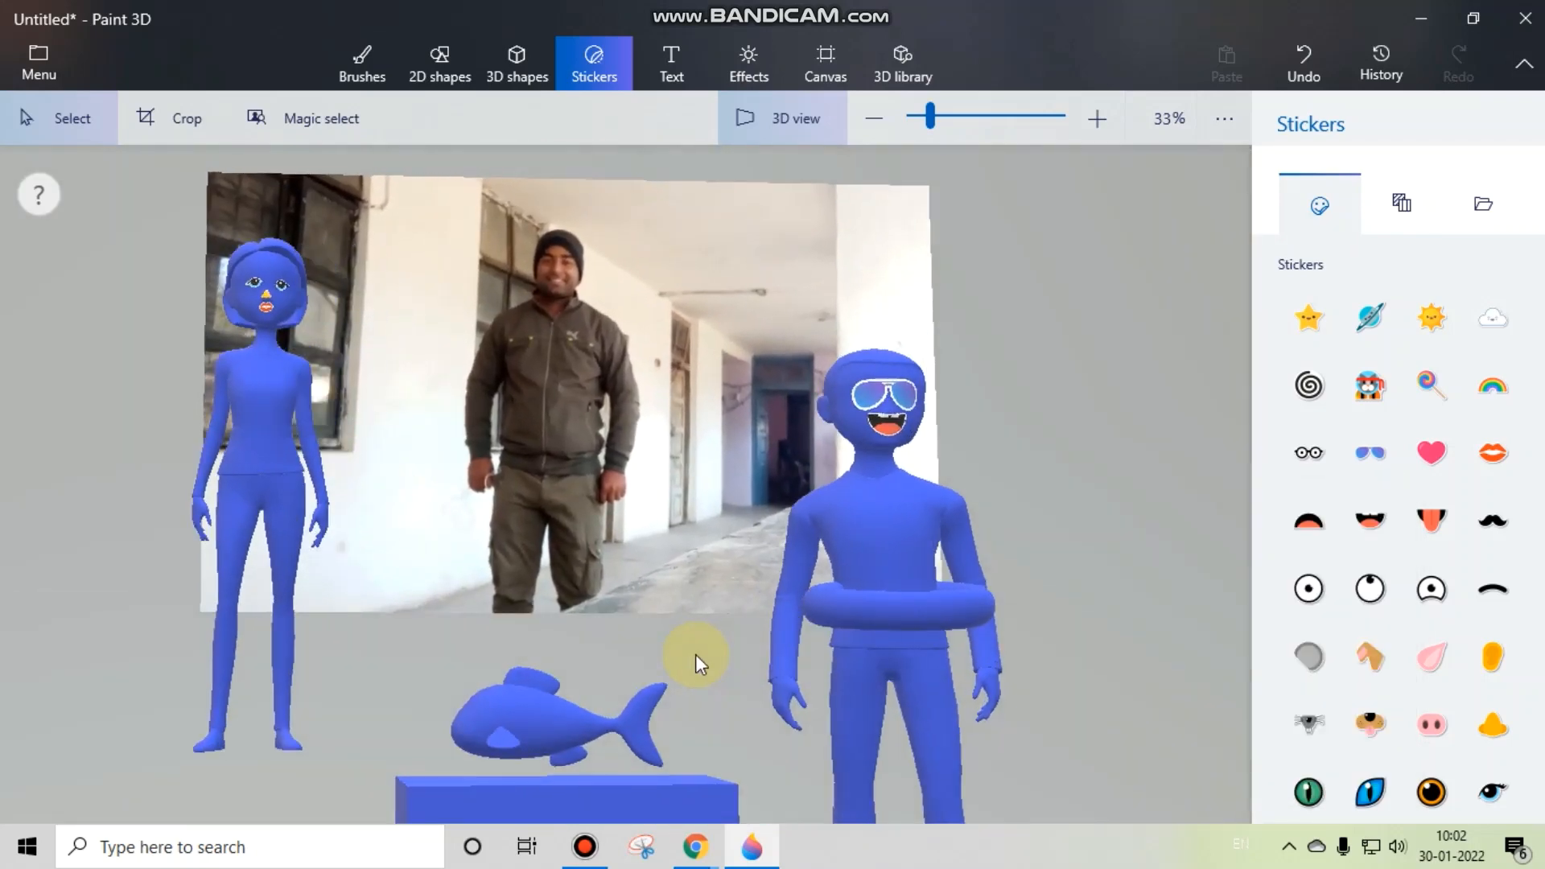
# Step: Insert the Sabre-Toothed Cat model from the Dinosaurs collection of the 3D library
pyautogui.click(890, 64)
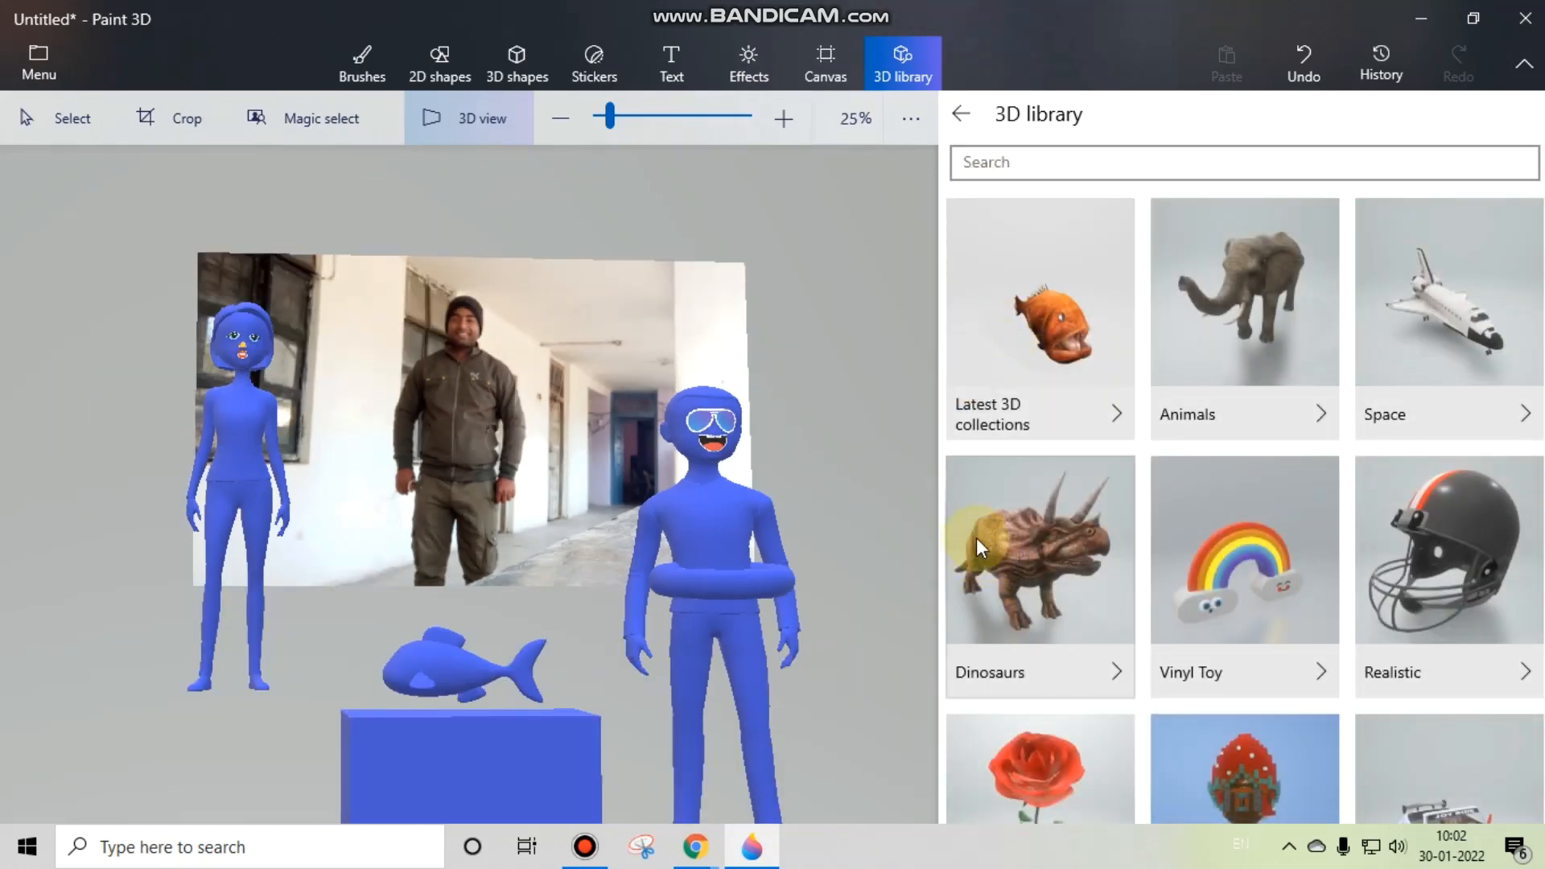
pyautogui.click(990, 539)
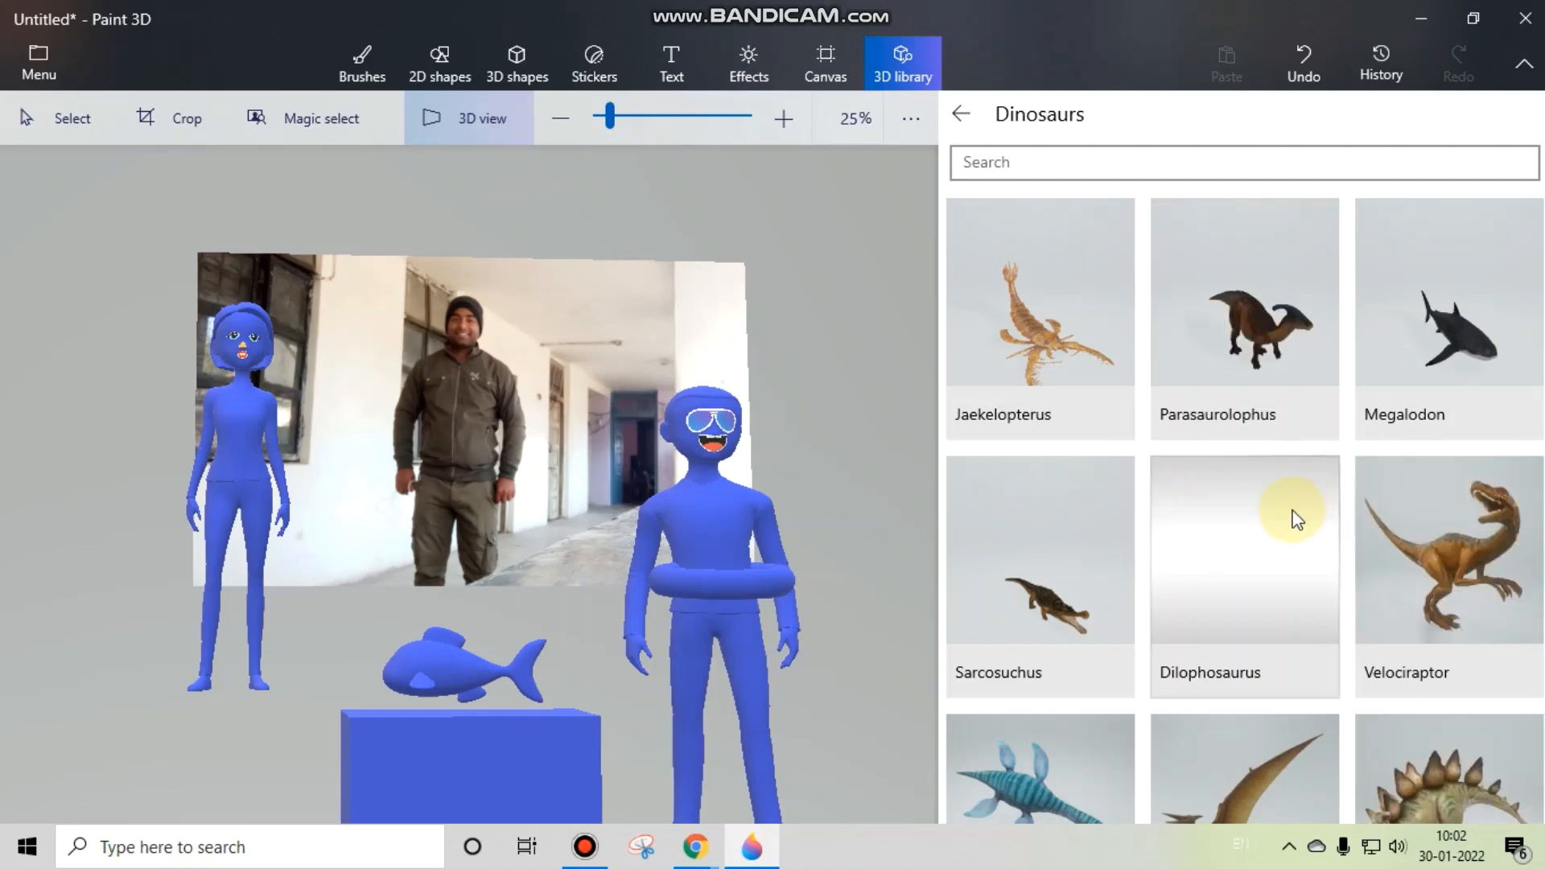
pyautogui.scroll(-2, 1299, 519)
pyautogui.scroll(-5, 1293, 512)
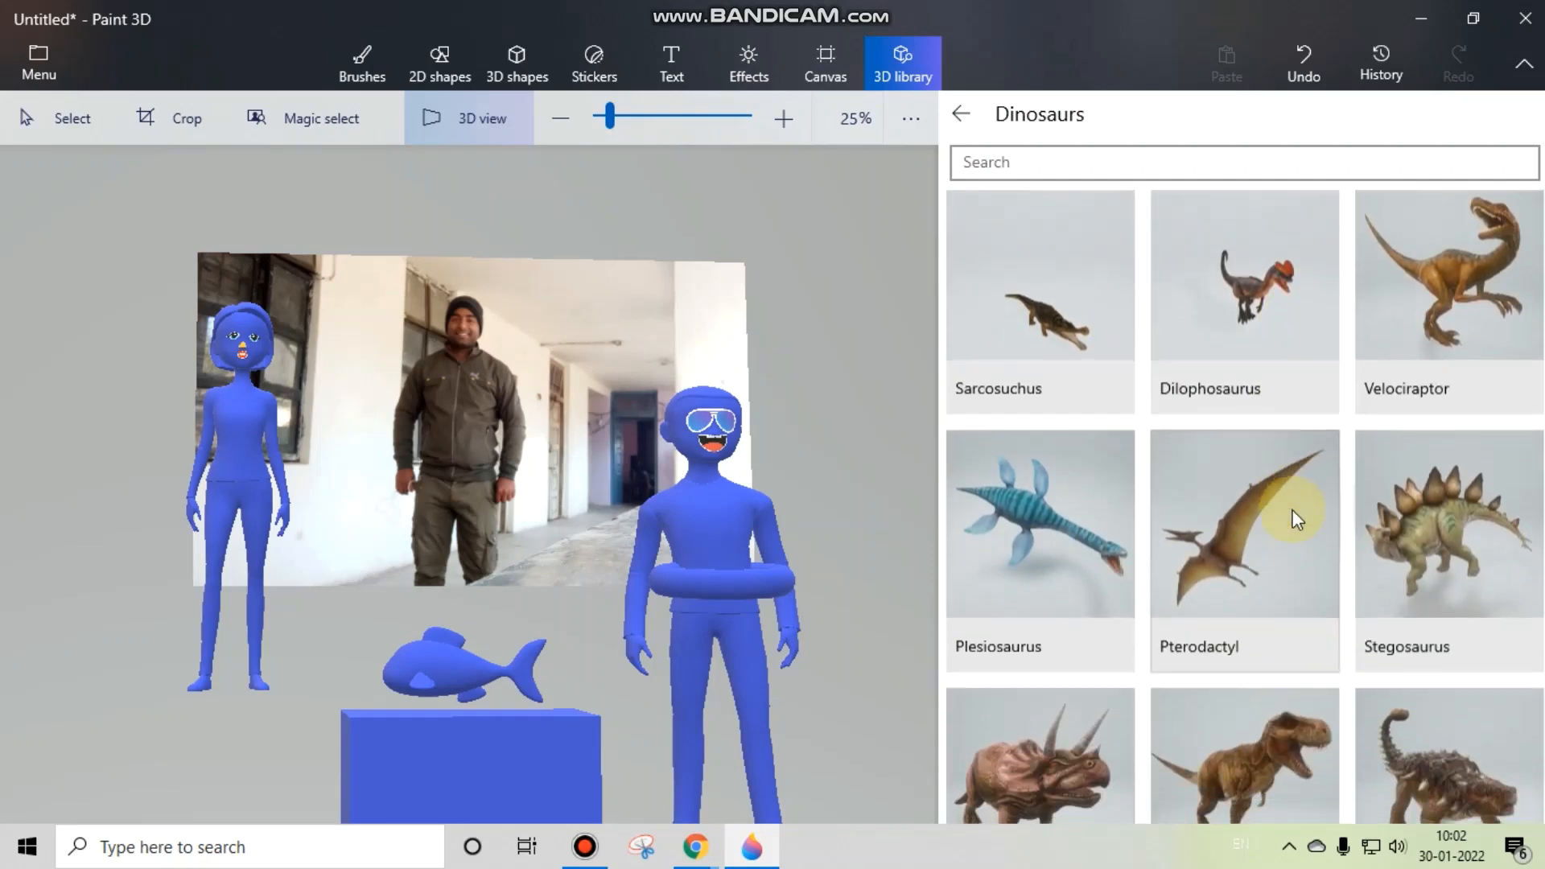
pyautogui.scroll(-3, 1291, 511)
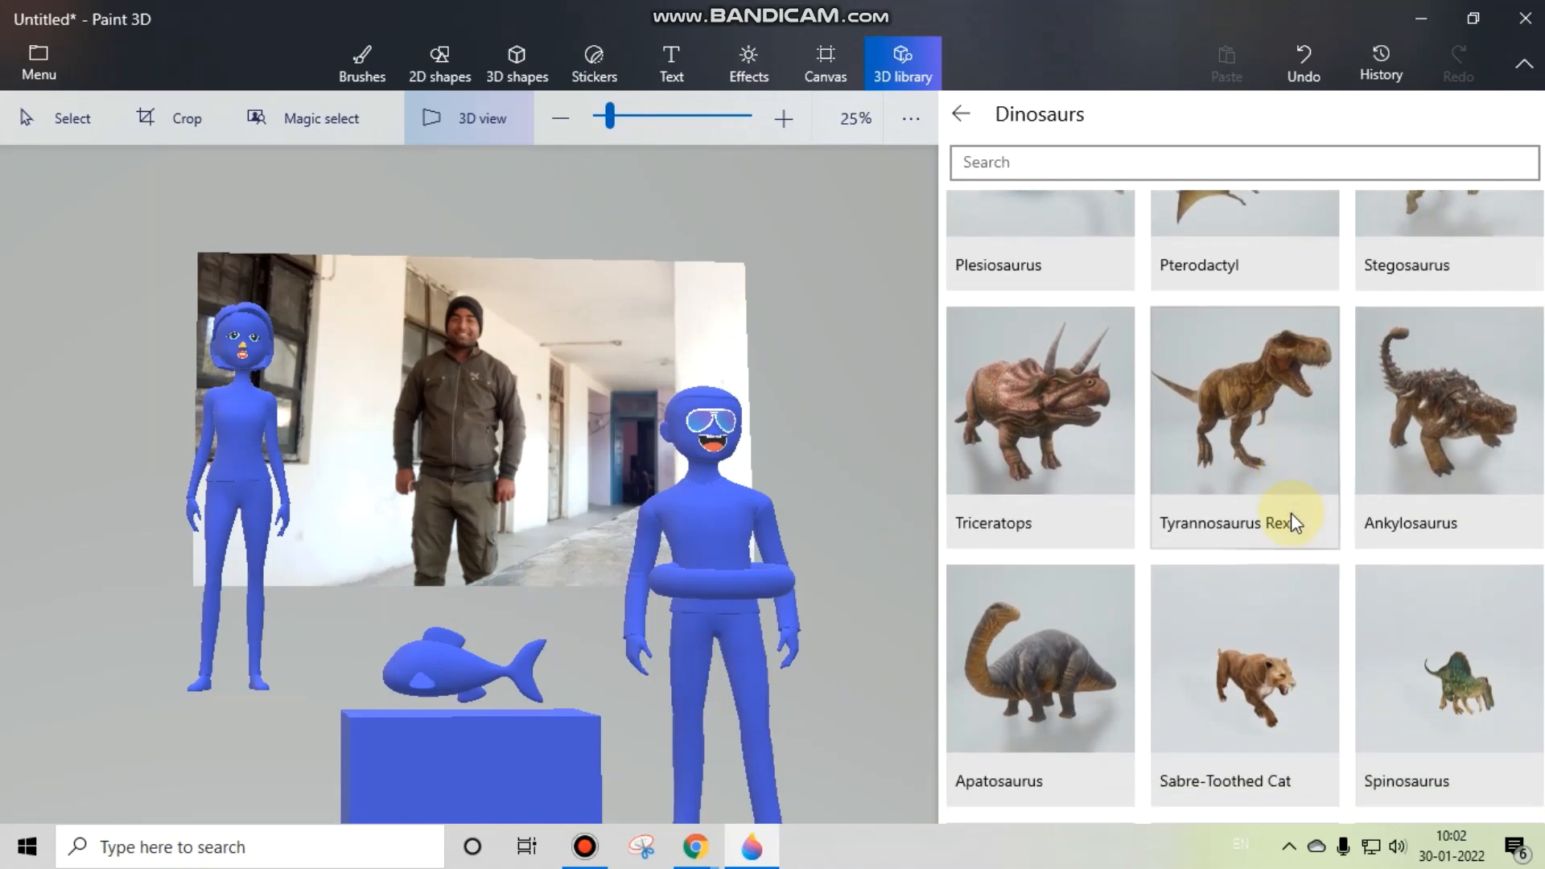
pyautogui.click(1261, 590)
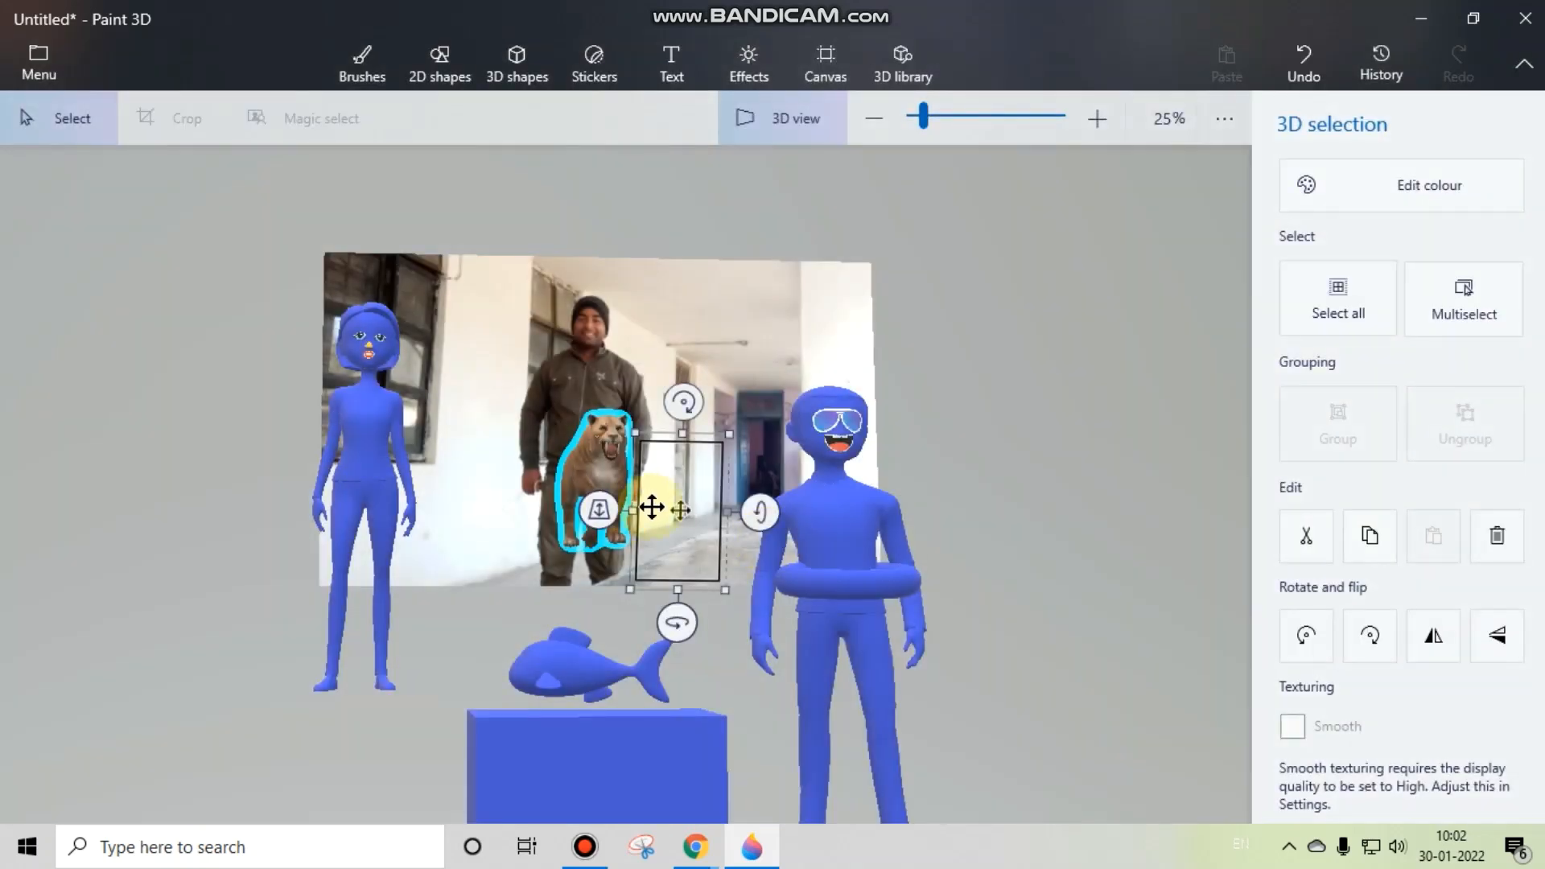
# Step: Enlarge the sabre-toothed cat by bringing it closer and position it beside the woman model, in front of the photo
pyautogui.moveTo(690, 507); pyautogui.dragTo(690, 496)
pyautogui.moveTo(503, 499); pyautogui.dragTo(328, 535)
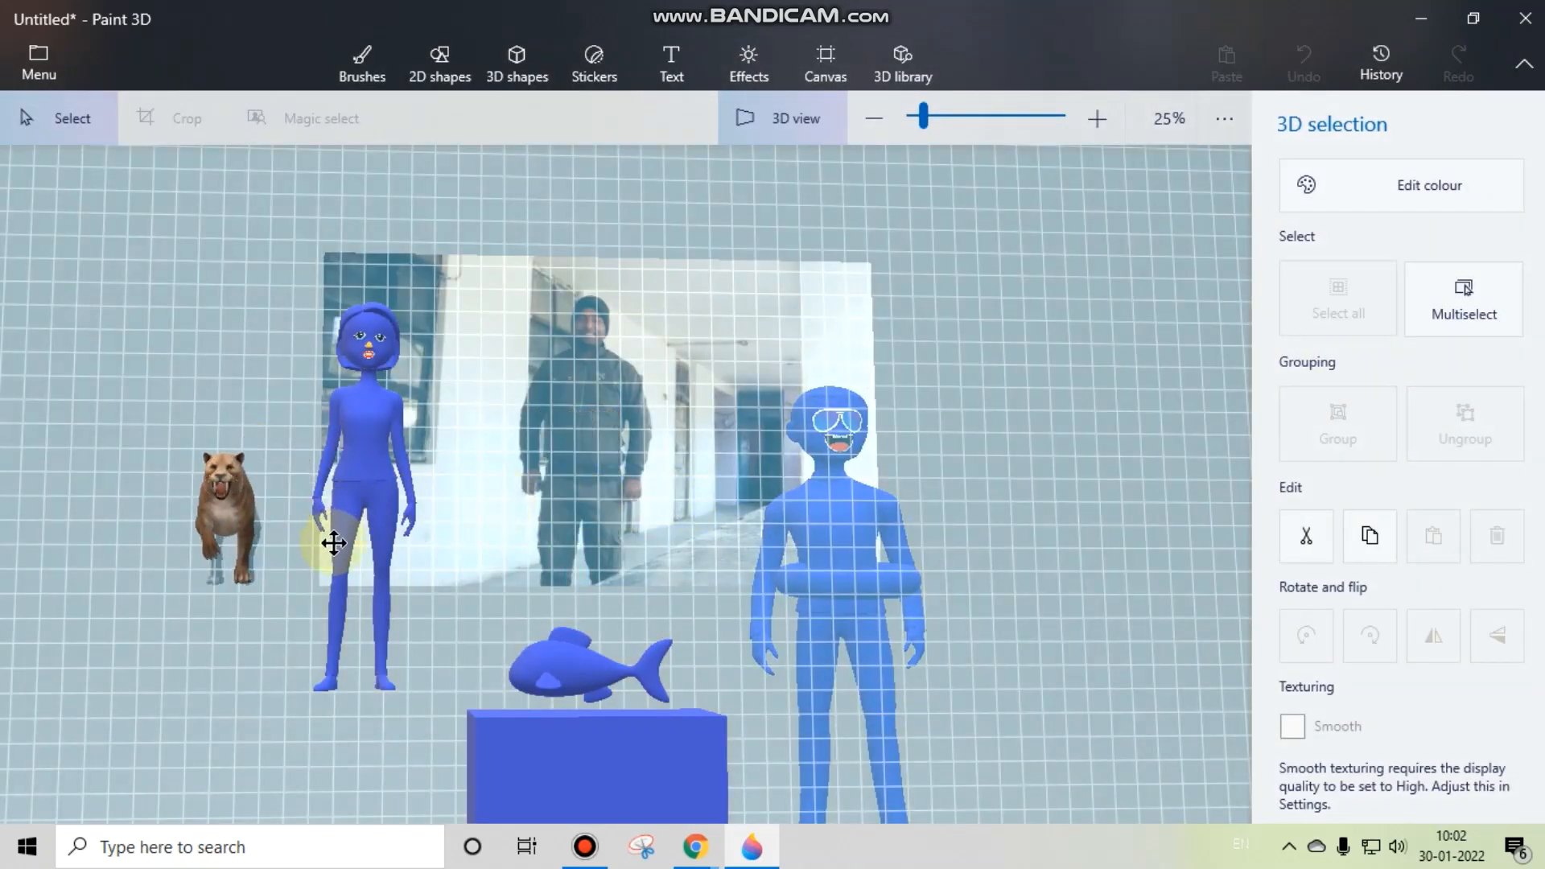
pyautogui.moveTo(276, 601); pyautogui.dragTo(218, 590)
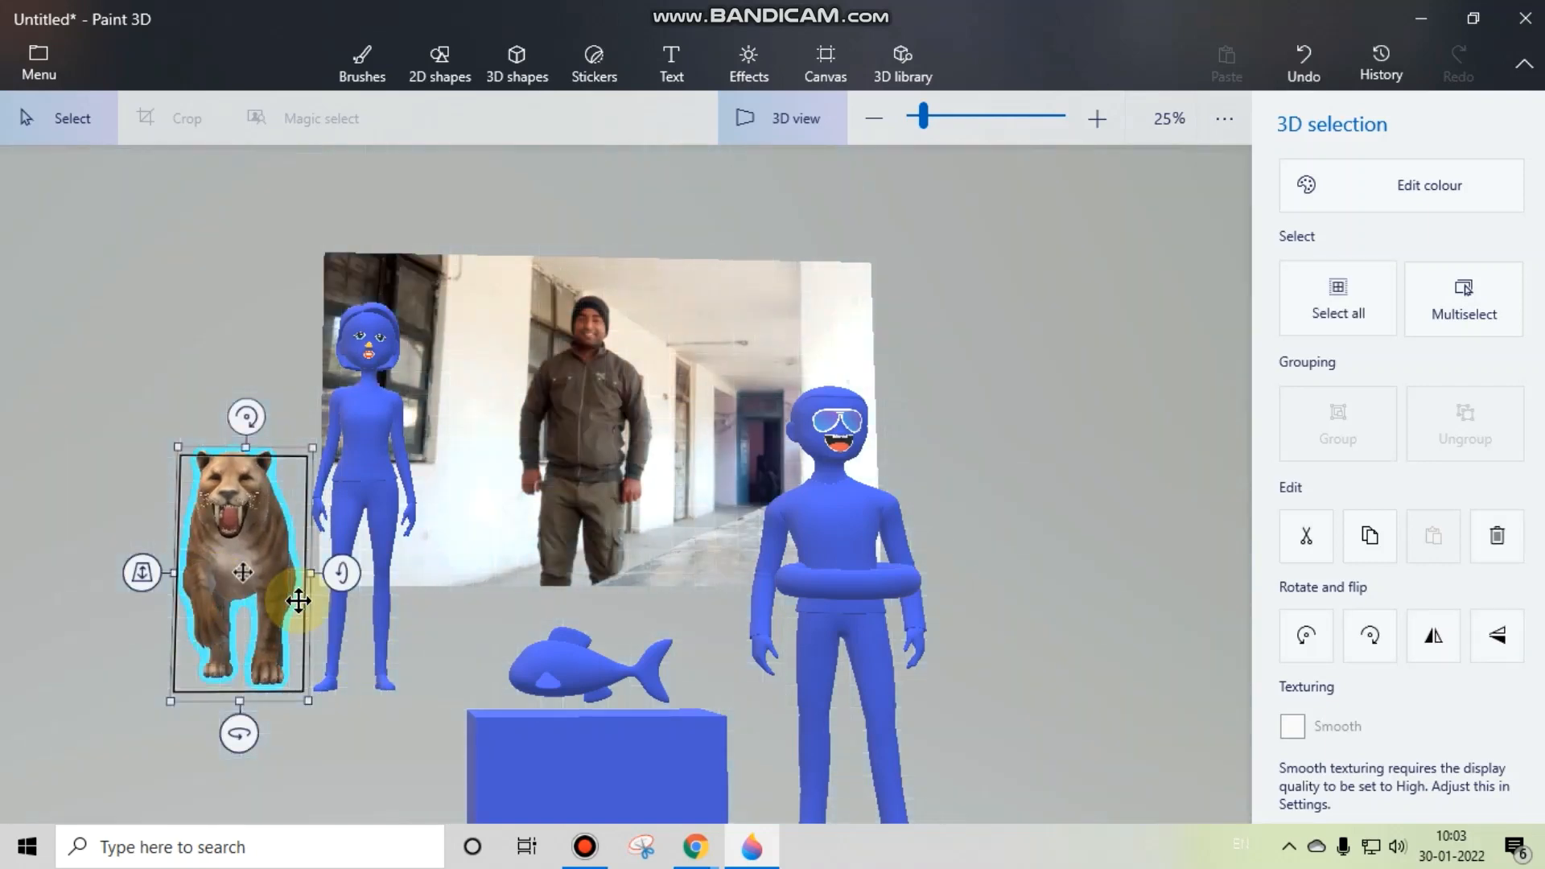
pyautogui.moveTo(369, 605); pyautogui.dragTo(364, 644)
pyautogui.moveTo(207, 569); pyautogui.dragTo(490, 558)
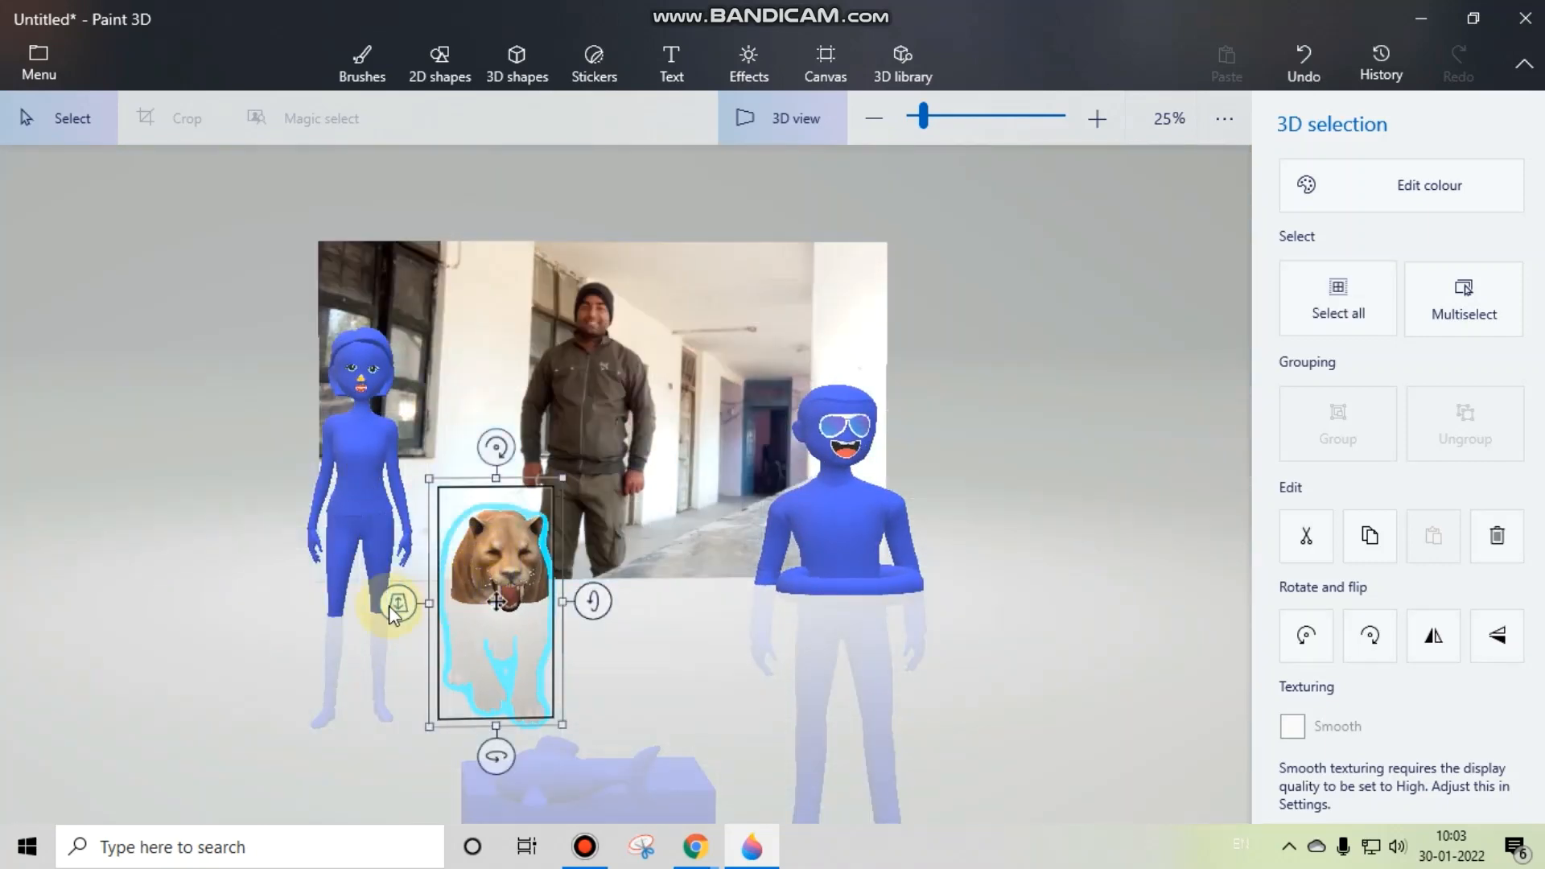
# Step: Fine-tune the sabre-toothed cat's rotation and depth so it stands just behind the fish, and deselect it
pyautogui.moveTo(388, 605); pyautogui.dragTo(399, 578)
pyautogui.moveTo(574, 605); pyautogui.dragTo(616, 606)
pyautogui.click(1069, 610)
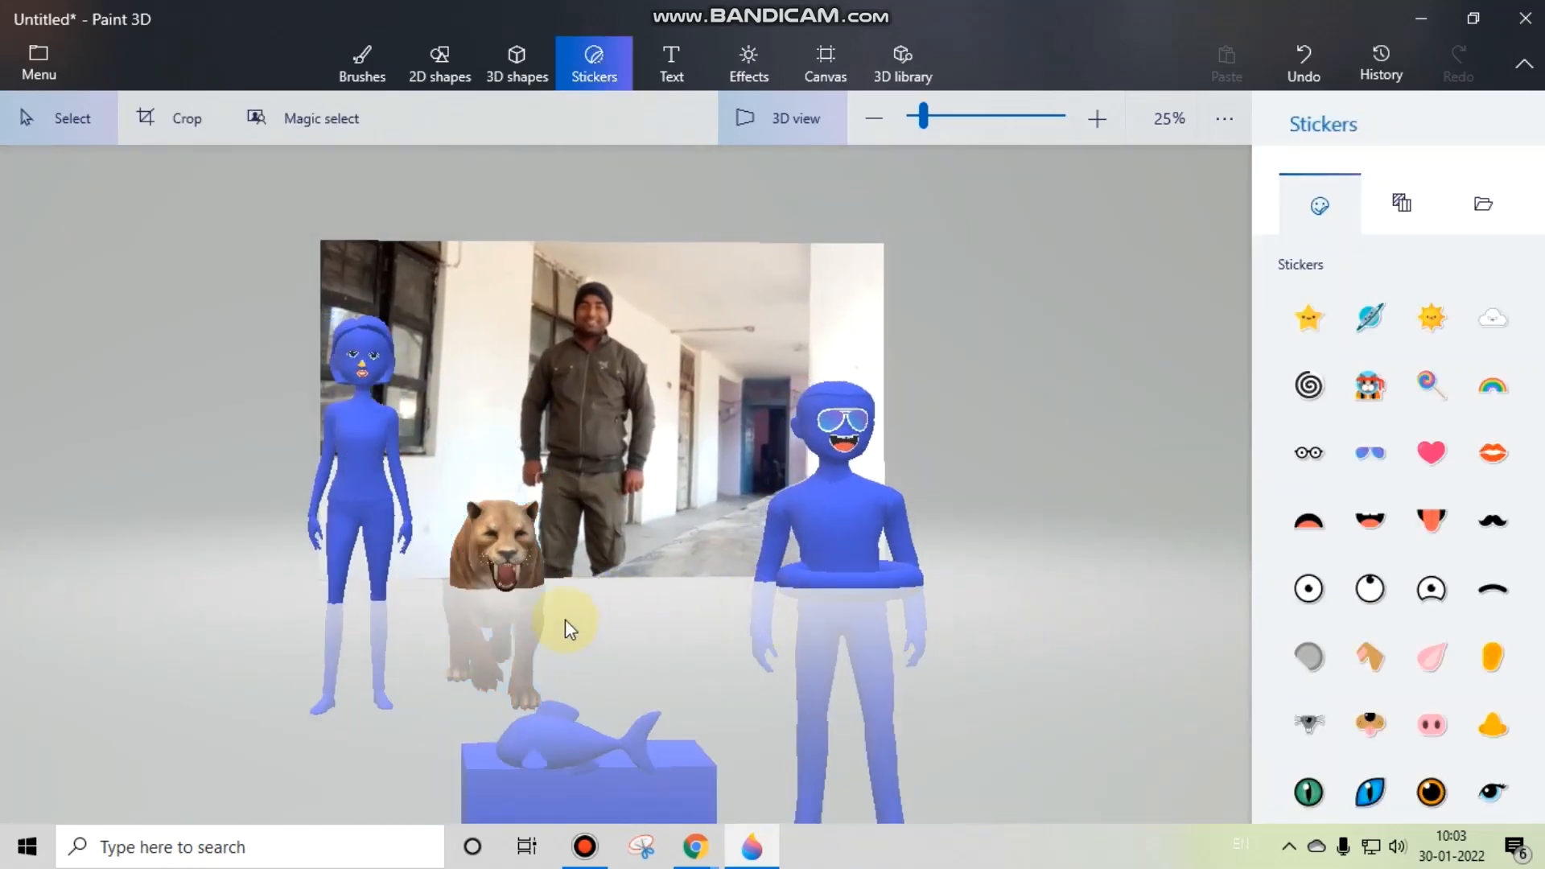
pyautogui.click(501, 569)
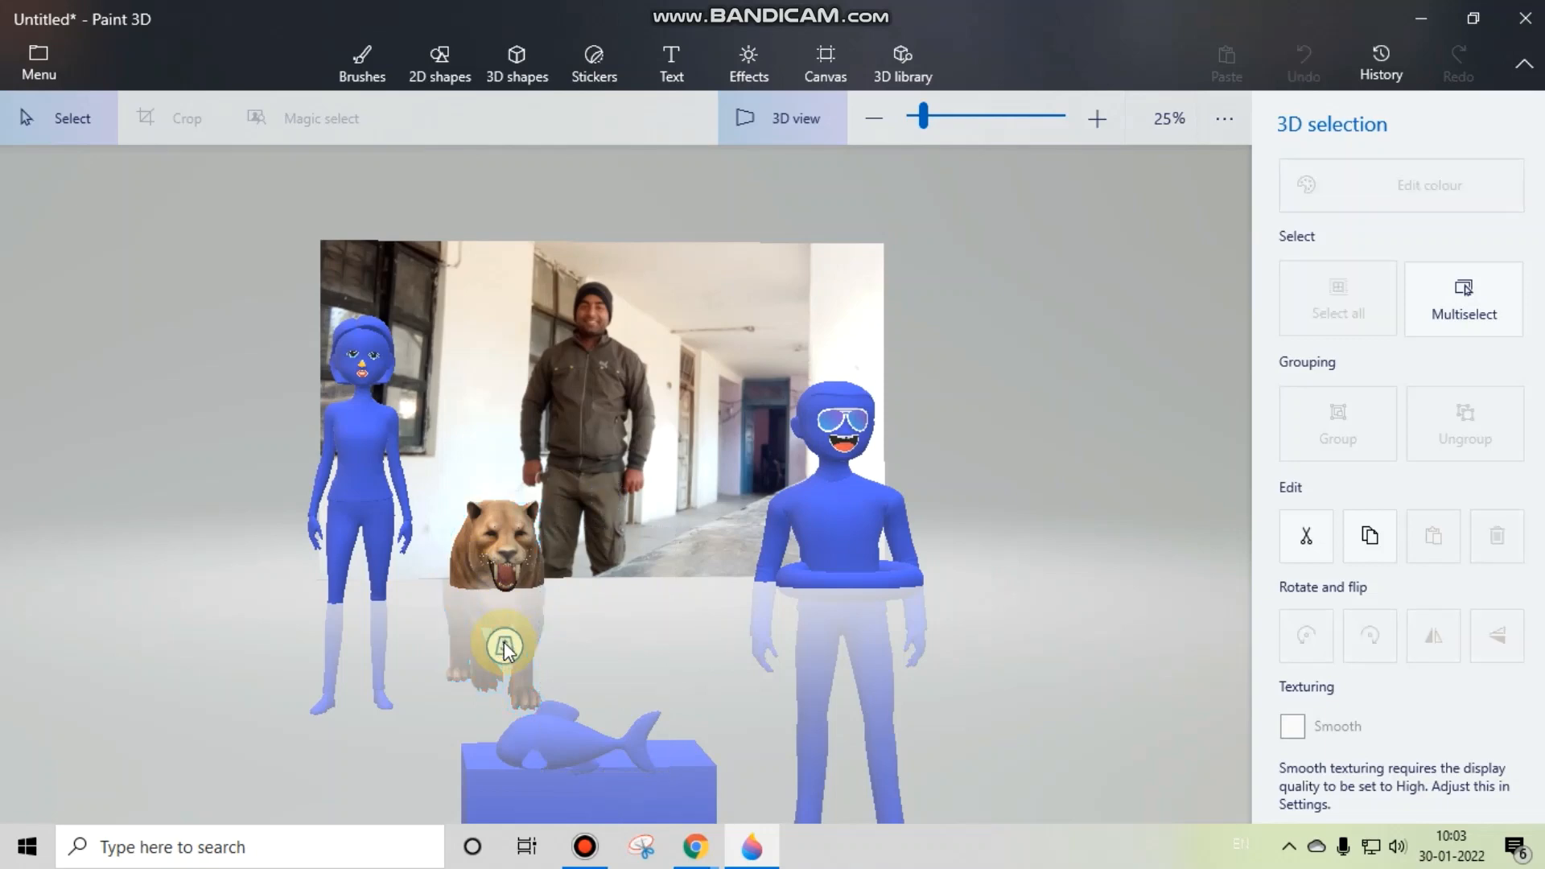
pyautogui.moveTo(507, 651); pyautogui.dragTo(472, 803)
pyautogui.click(756, 731)
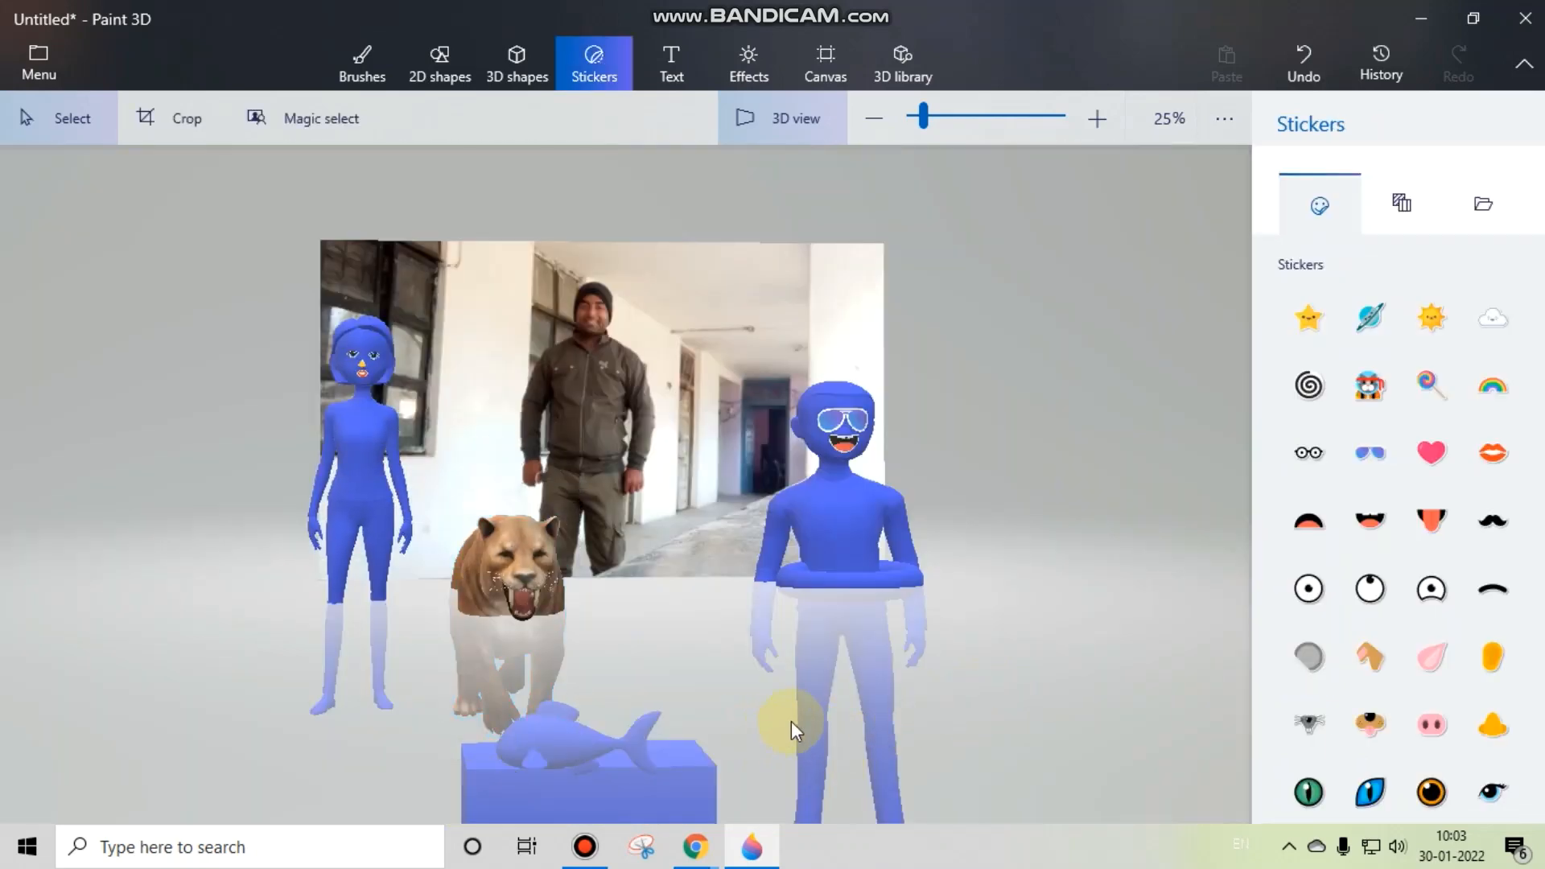
pyautogui.moveTo(1032, 668)
pyautogui.mouseDown()
pyautogui.moveTo(1034, 644)
pyautogui.moveTo(1023, 675)
pyautogui.moveTo(1016, 649)
pyautogui.mouseUp()
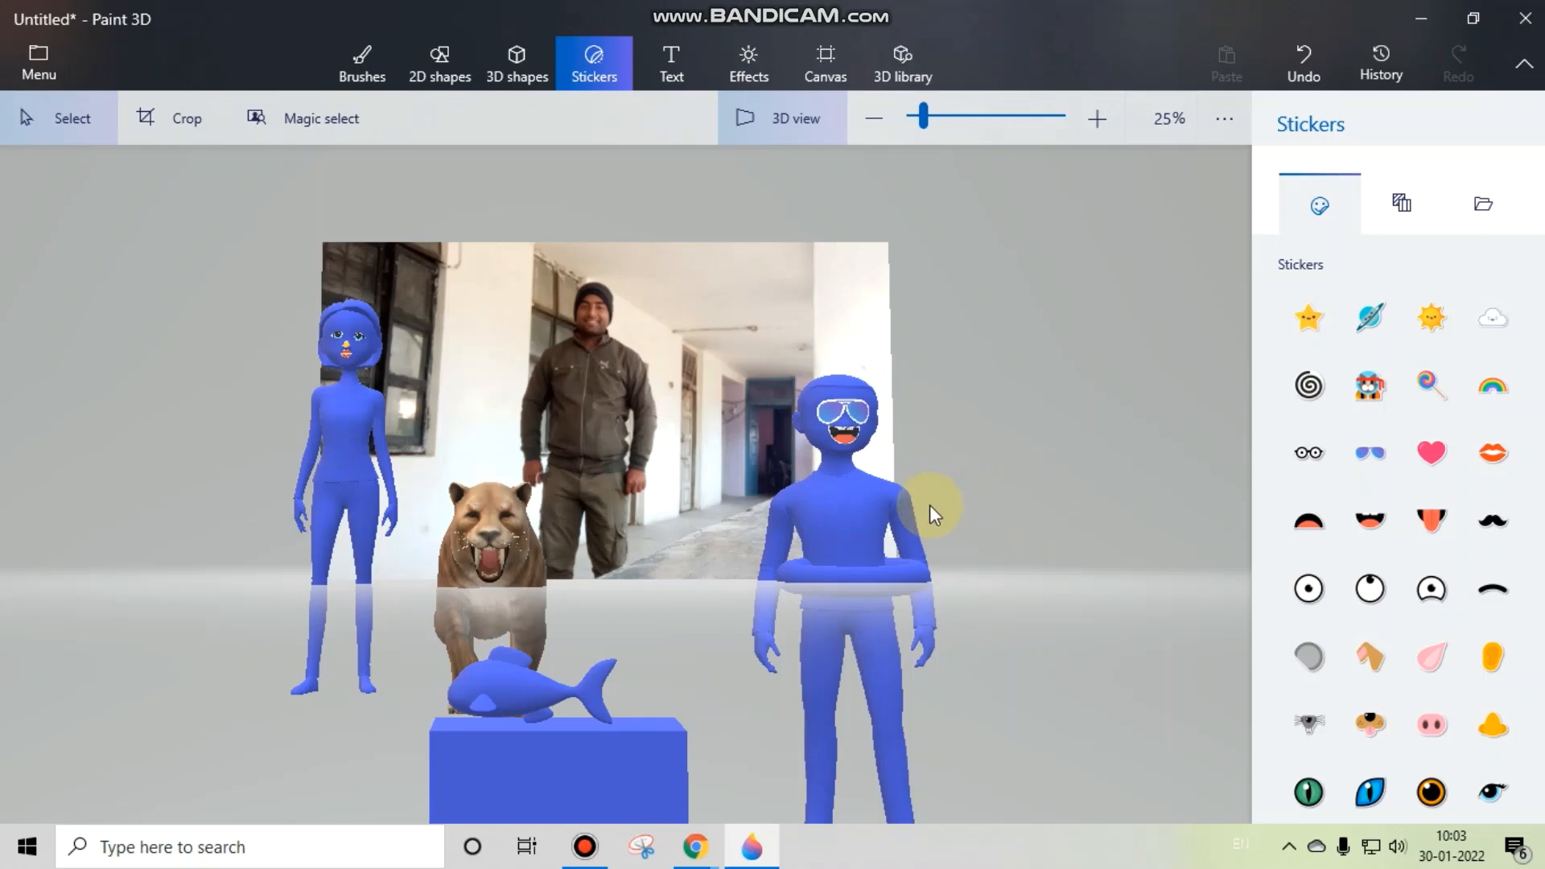
pyautogui.moveTo(970, 565); pyautogui.dragTo(736, 515)
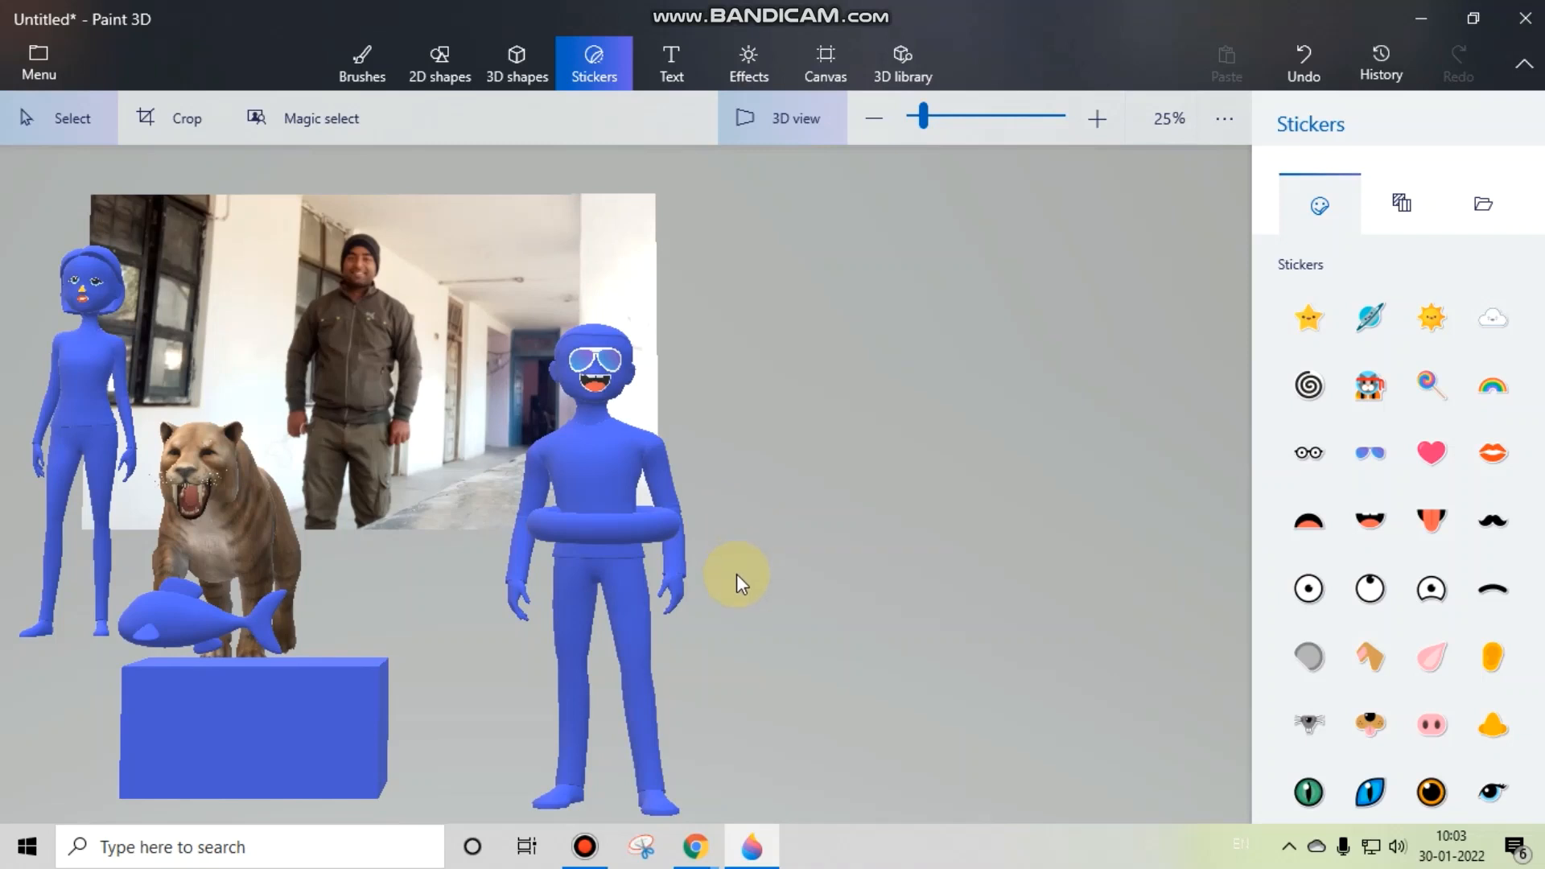
pyautogui.moveTo(737, 573); pyautogui.dragTo(750, 586)
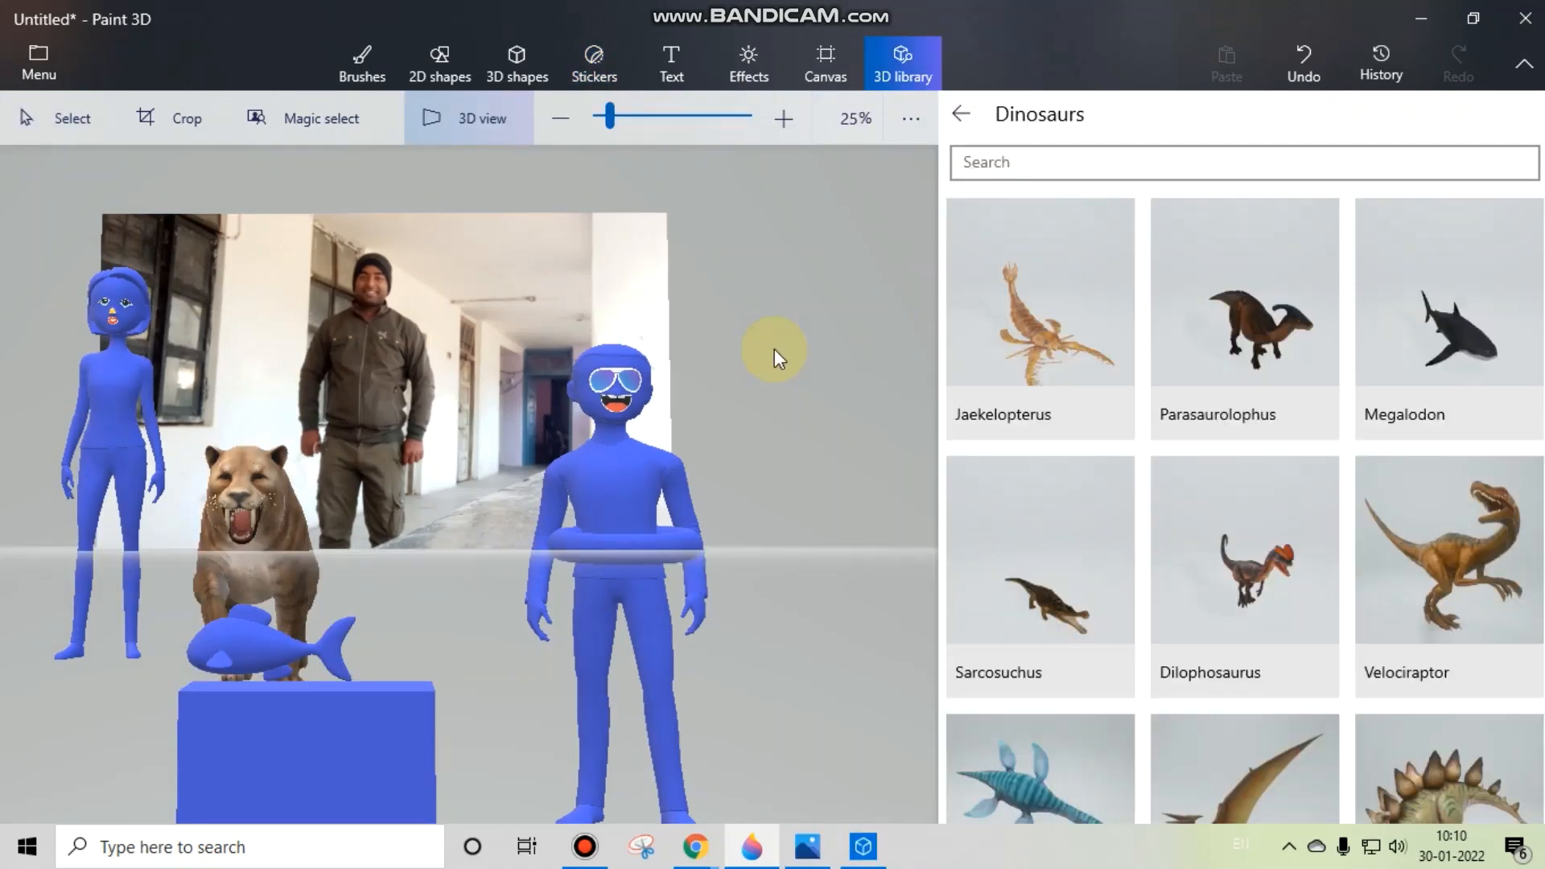
# Step: Start saving a copy of the scene to the Desktop as a 3D model in GLB format
pyautogui.click(55, 67)
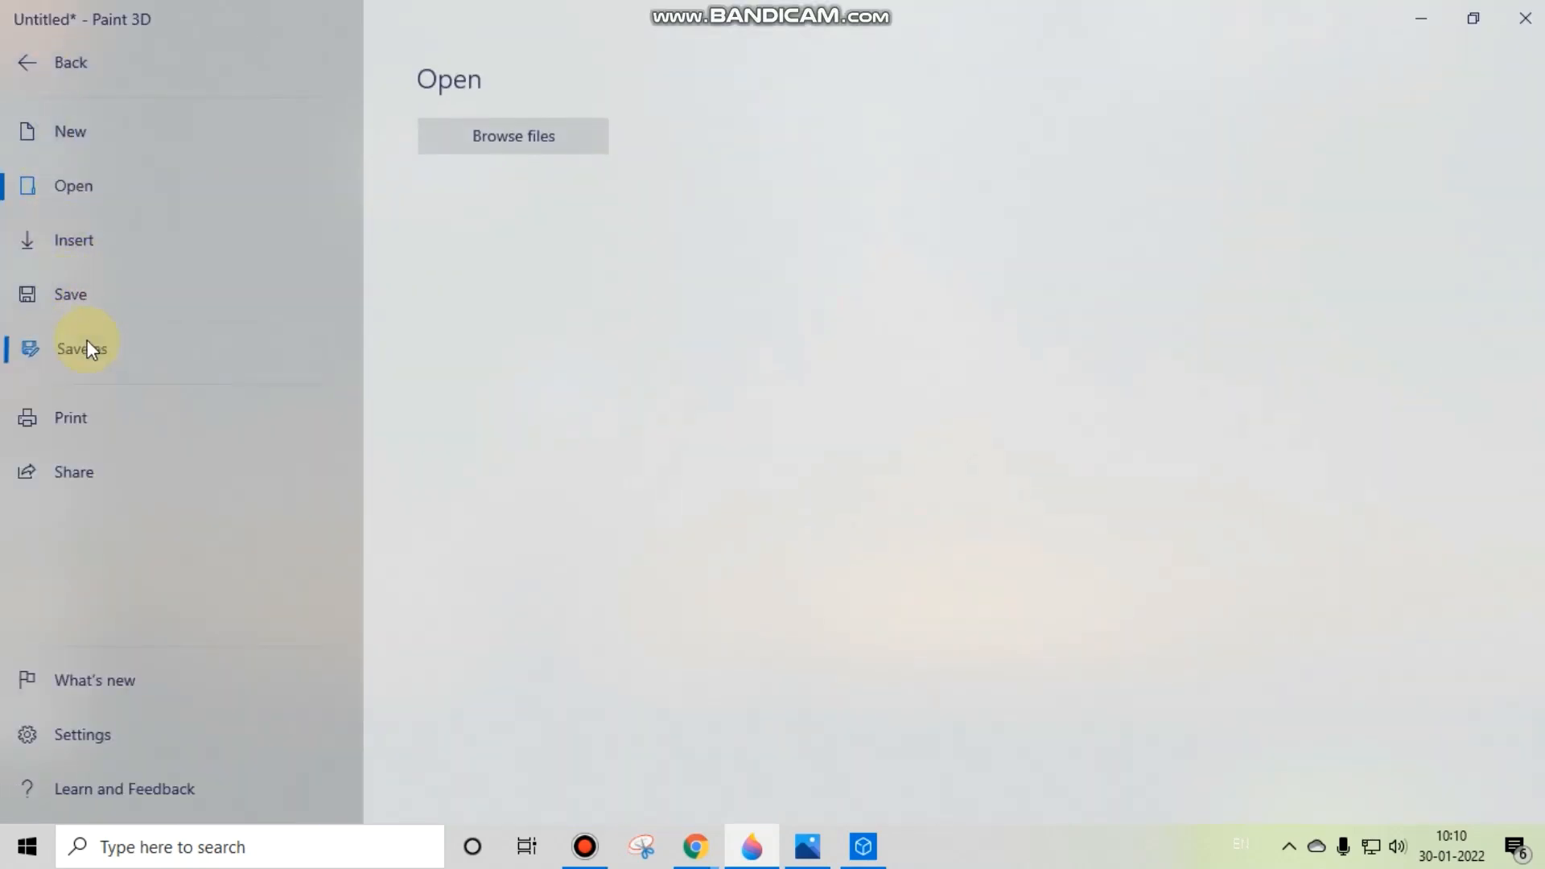
pyautogui.click(87, 344)
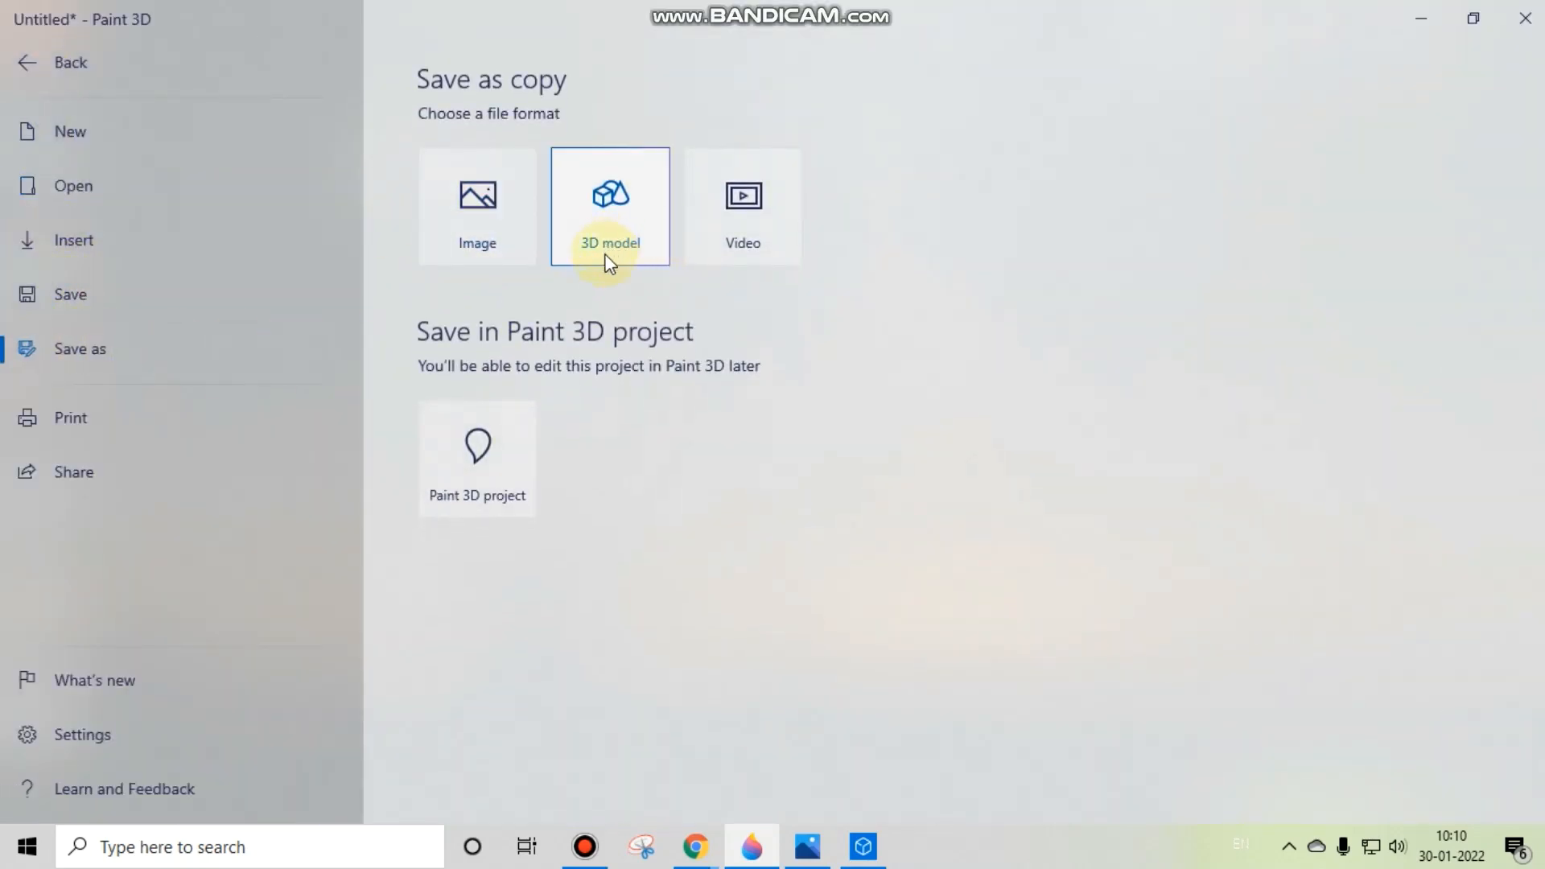
pyautogui.click(616, 233)
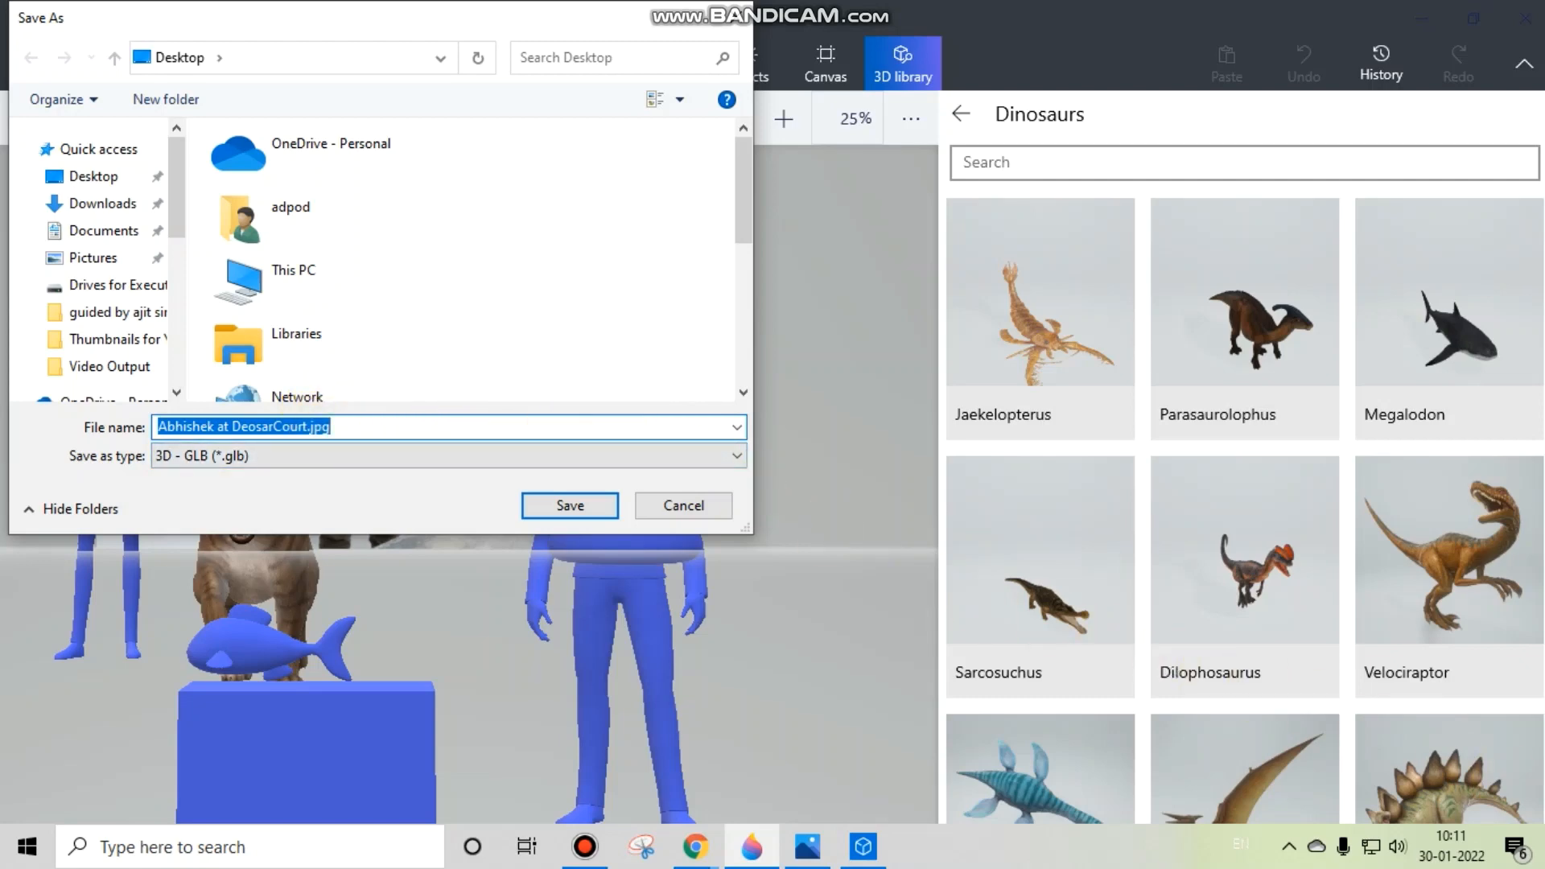
# Step: Show the desktop, switch to a maximized 3D Viewer window and examine the DigitalSoftHub.glb scene from different angles
pyautogui.click(1542, 855)
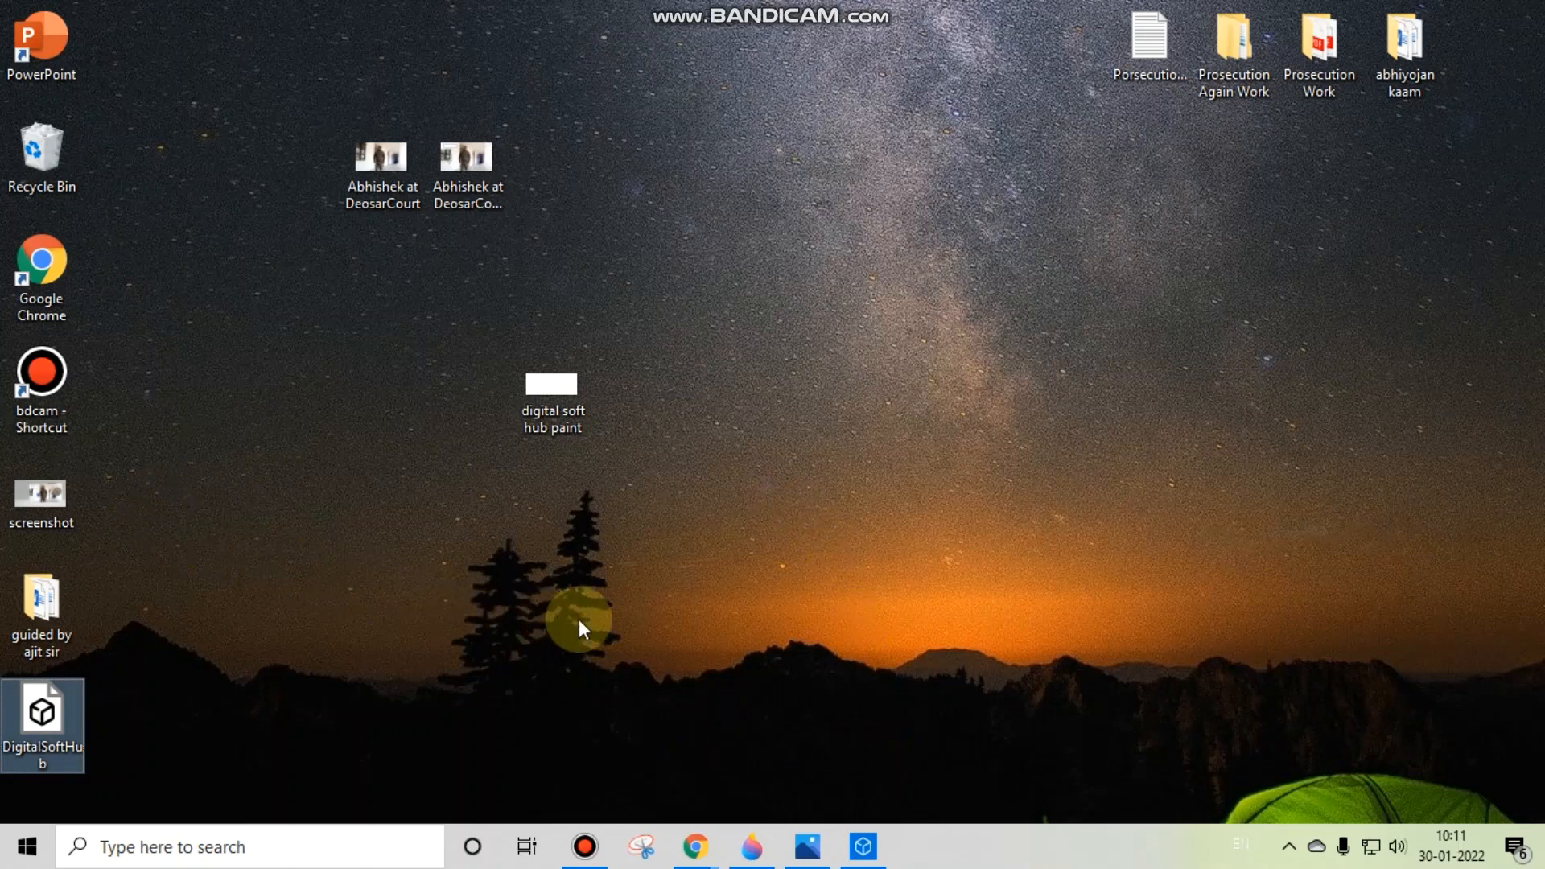
pyautogui.click(863, 846)
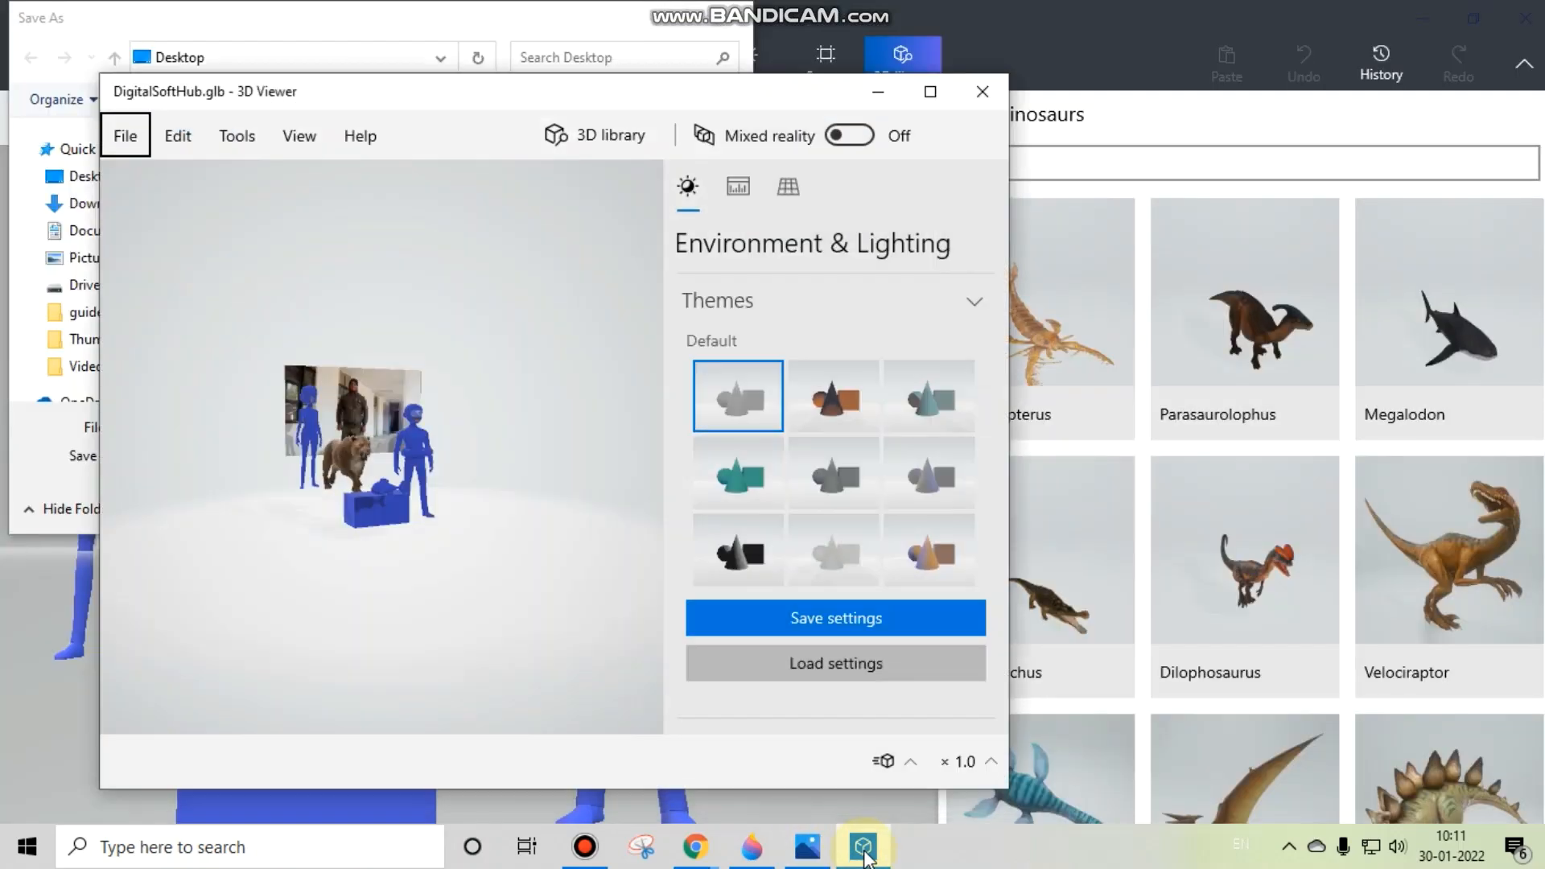
pyautogui.click(931, 91)
pyautogui.scroll(5, 584, 472)
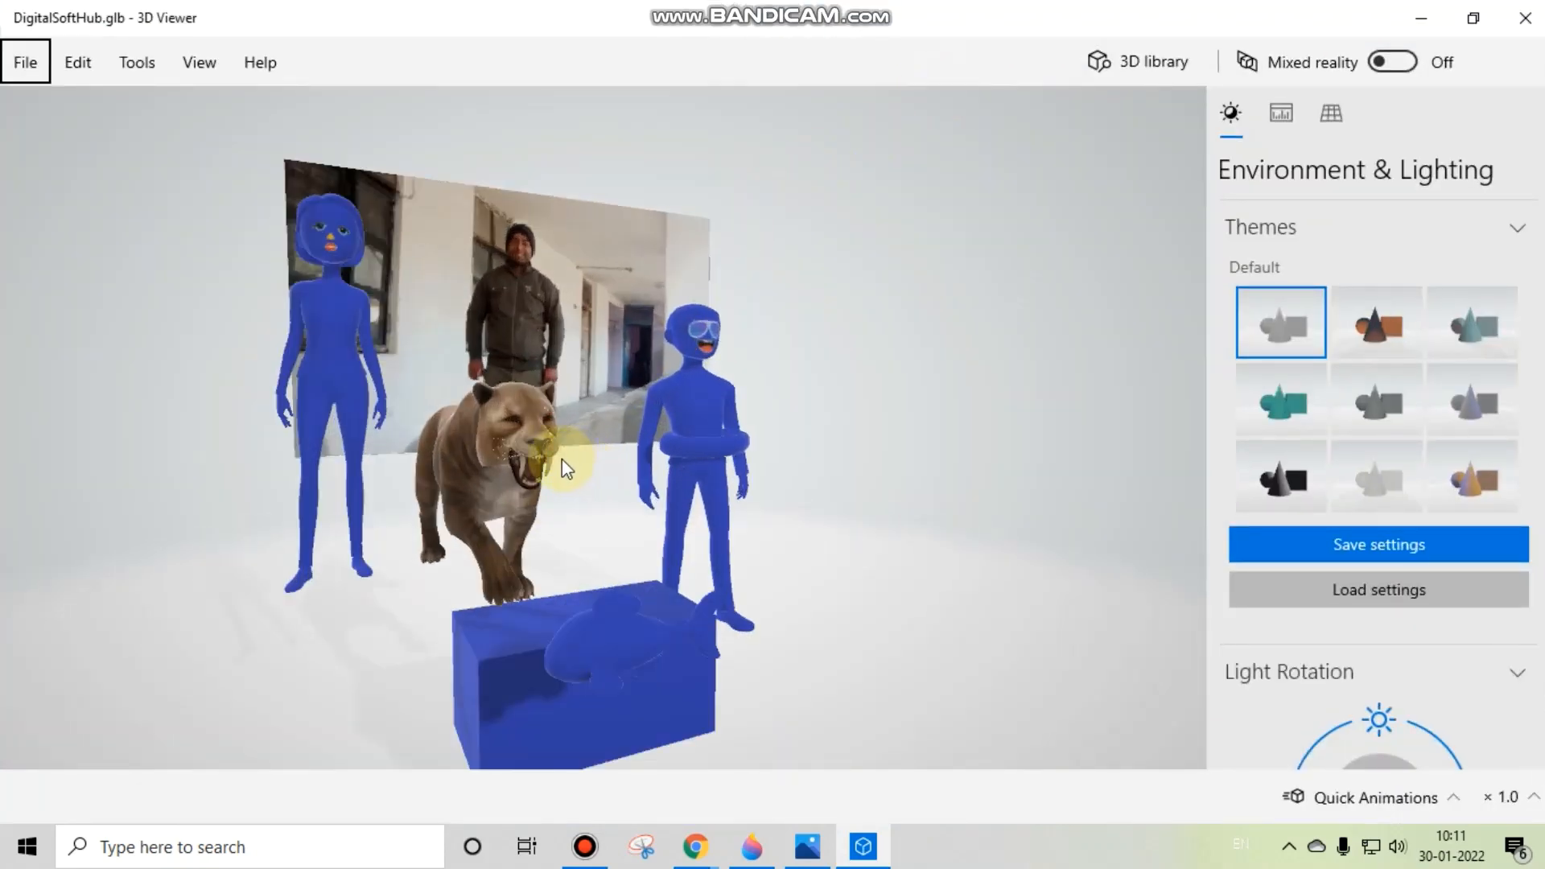
pyautogui.moveTo(385, 452); pyautogui.dragTo(888, 452)
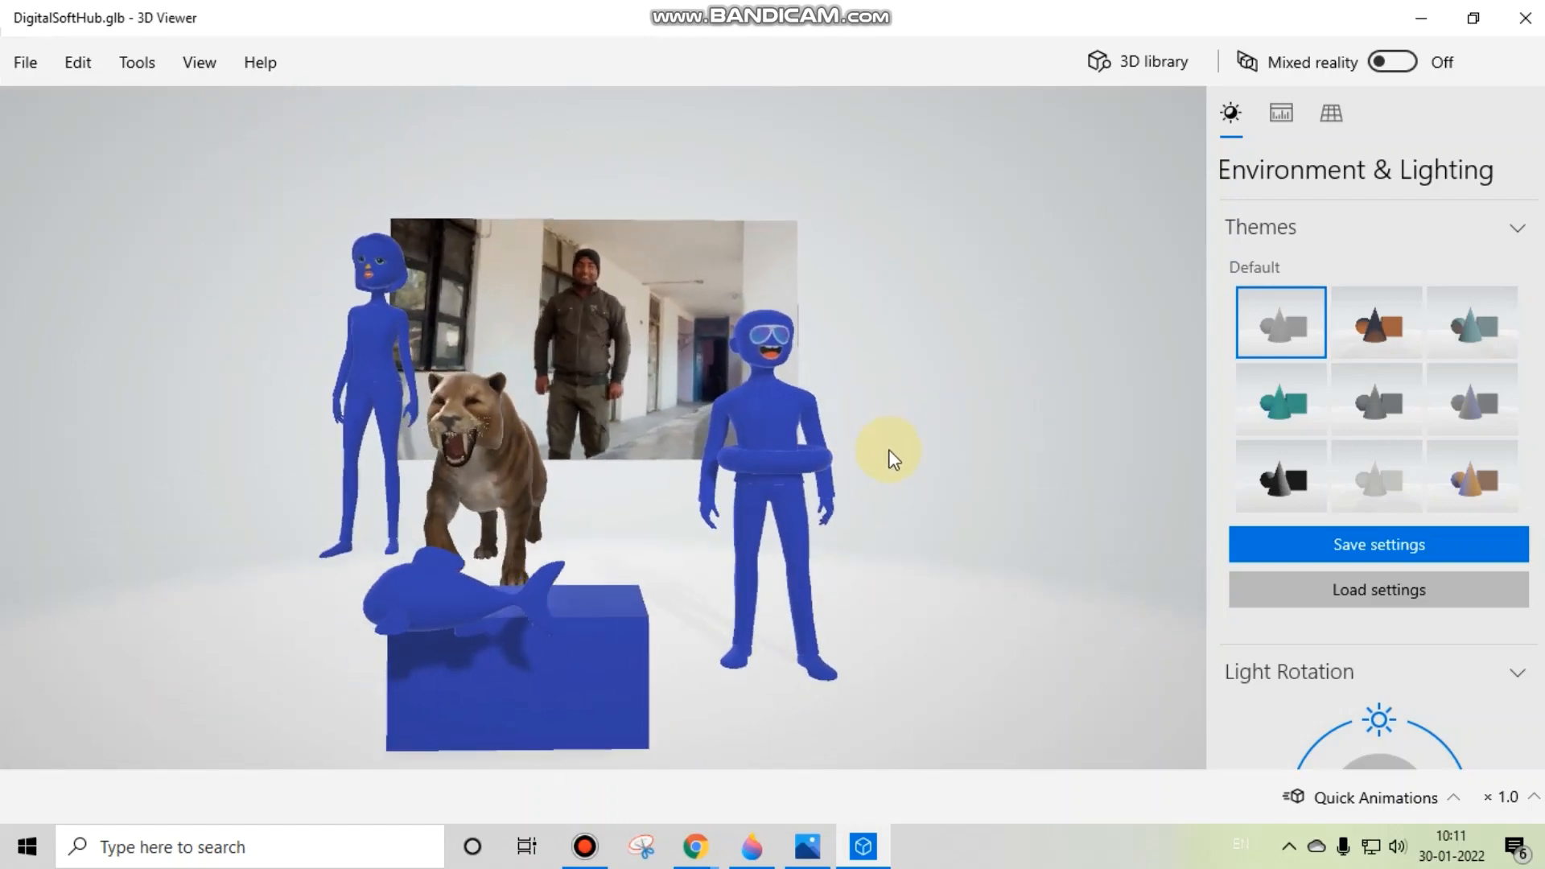